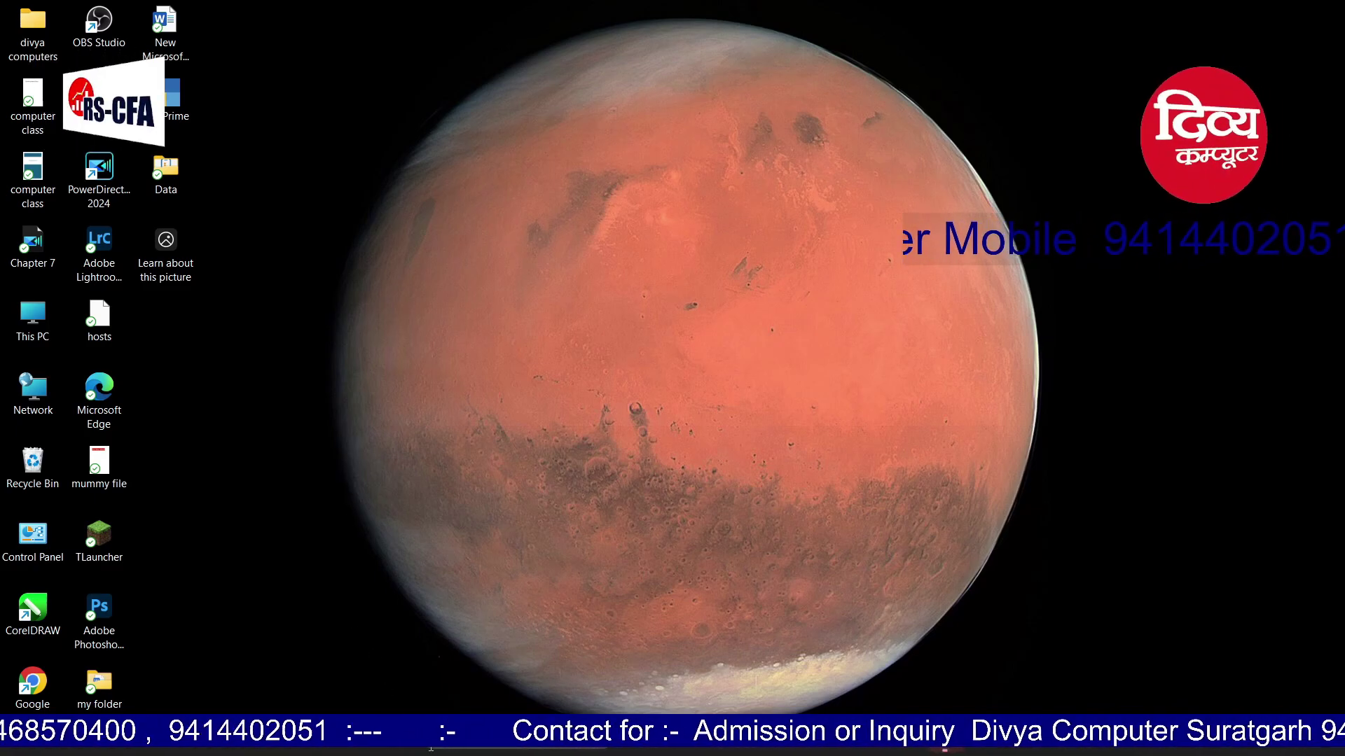
Search the installed apps for "word", launch Word, and dismiss the licence notice
{"action": "left_click", "coordinate": [408, 749]}
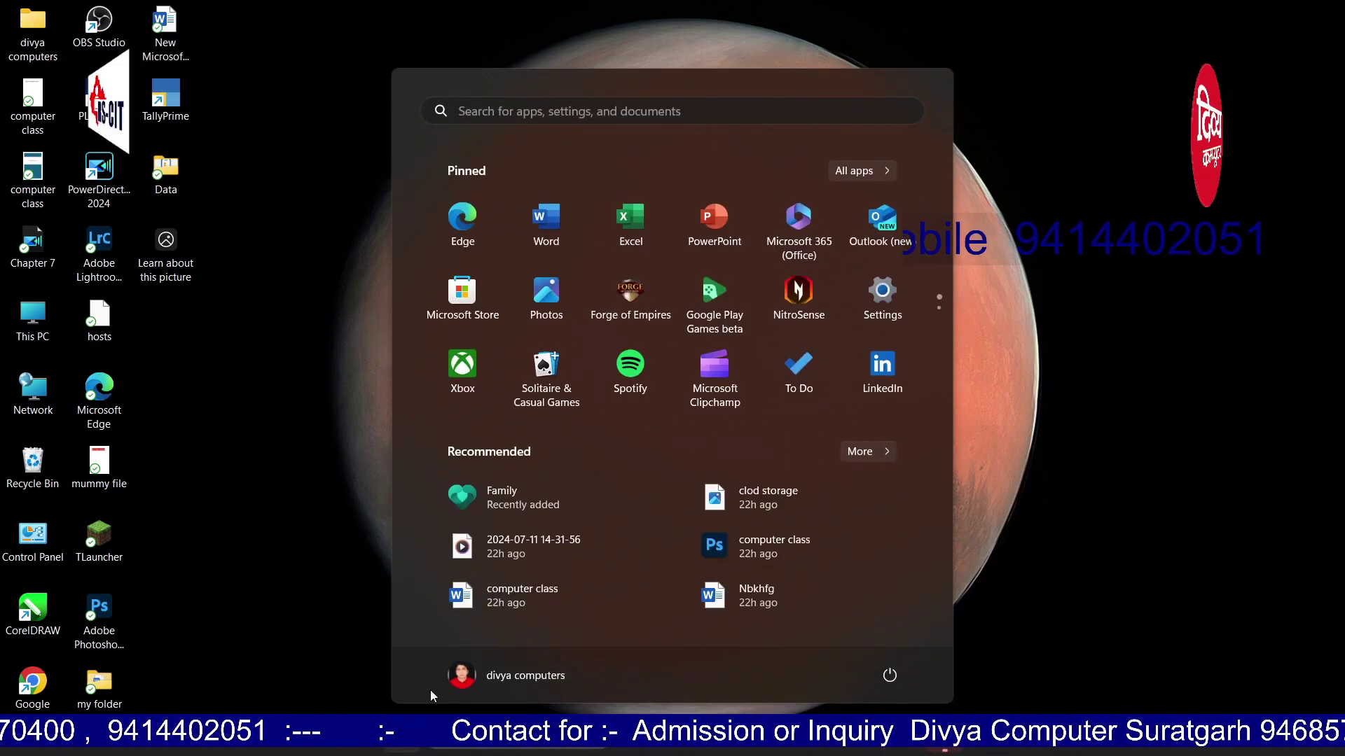
{"action": "left_click", "coordinate": [867, 176]}
{"action": "scroll", "coordinate": [627, 418], "scroll_direction": "down", "scroll_amount": 3}
{"action": "scroll", "coordinate": [628, 421], "scroll_direction": "down", "scroll_amount": 4}
{"action": "scroll", "coordinate": [627, 420], "scroll_direction": "up", "scroll_amount": 7}
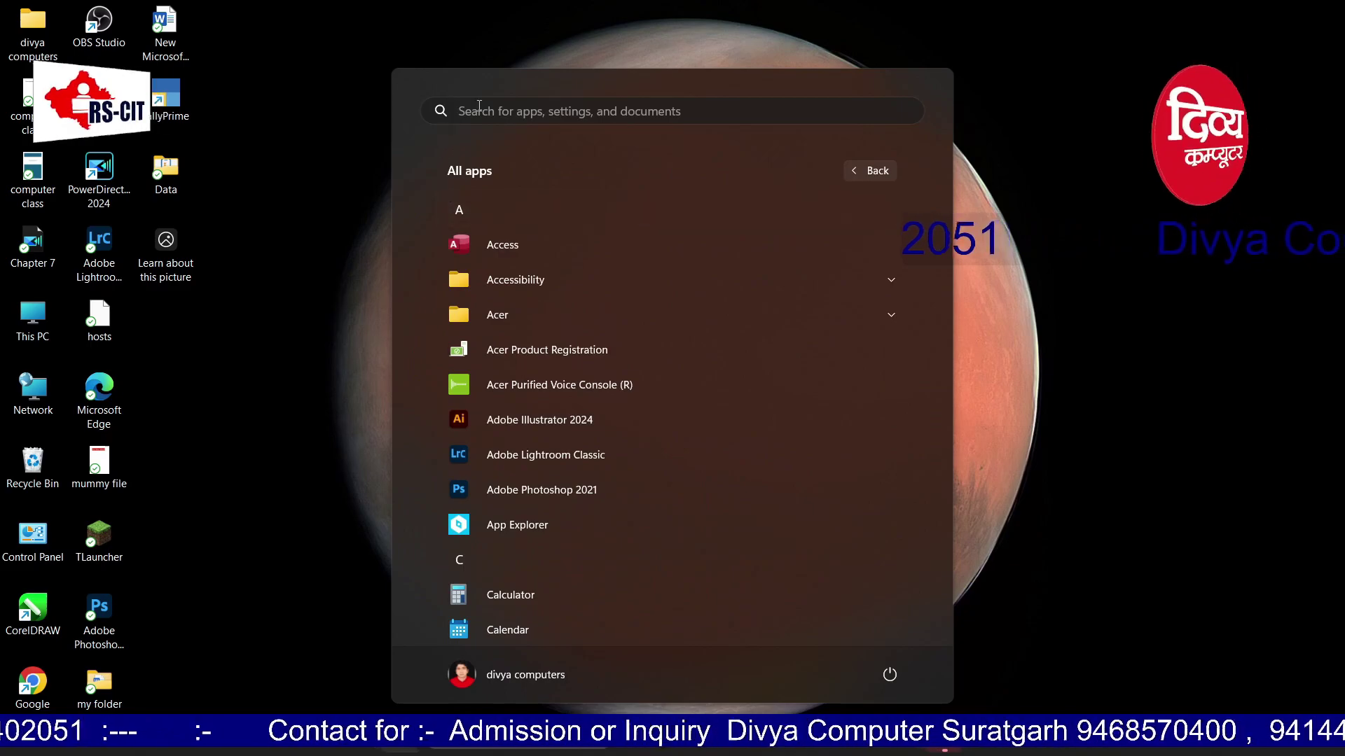
{"action": "left_click", "coordinate": [479, 108]}
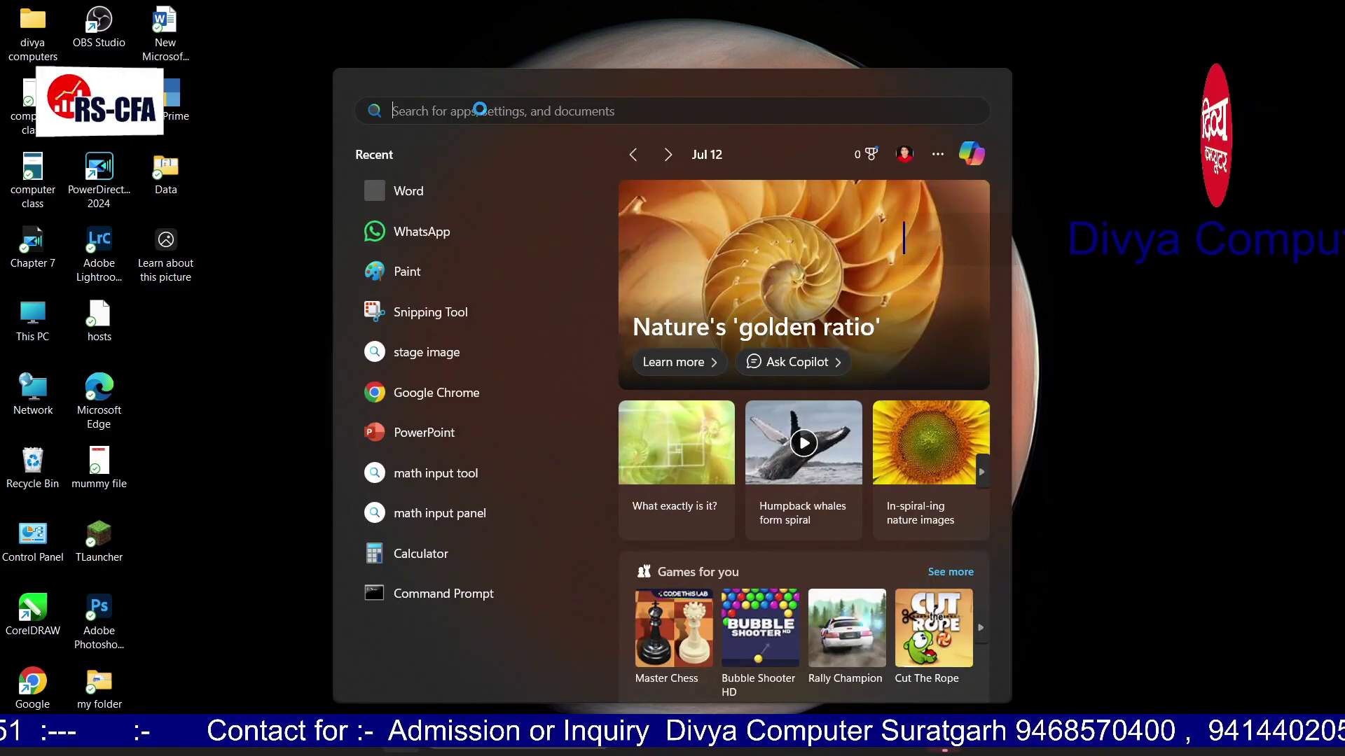
{"action": "type", "text": "word"}
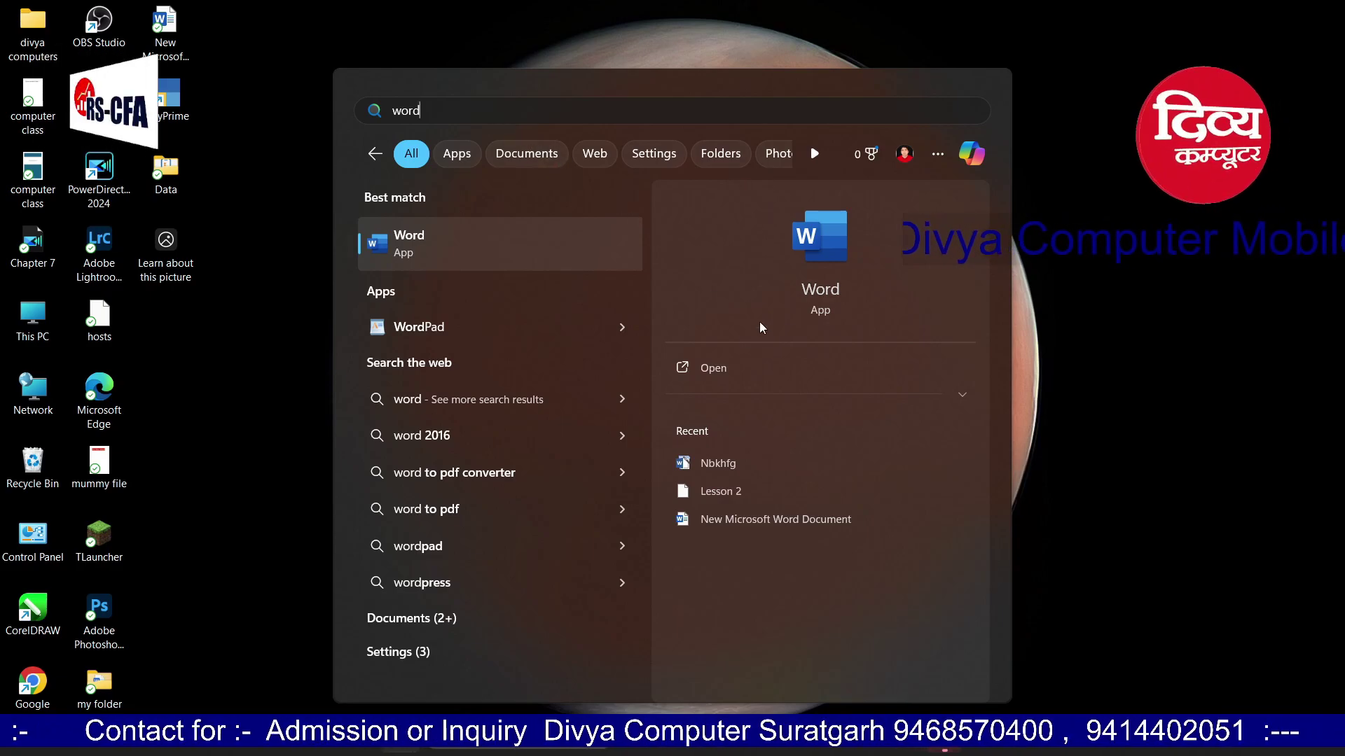
{"action": "left_click", "coordinate": [721, 371]}
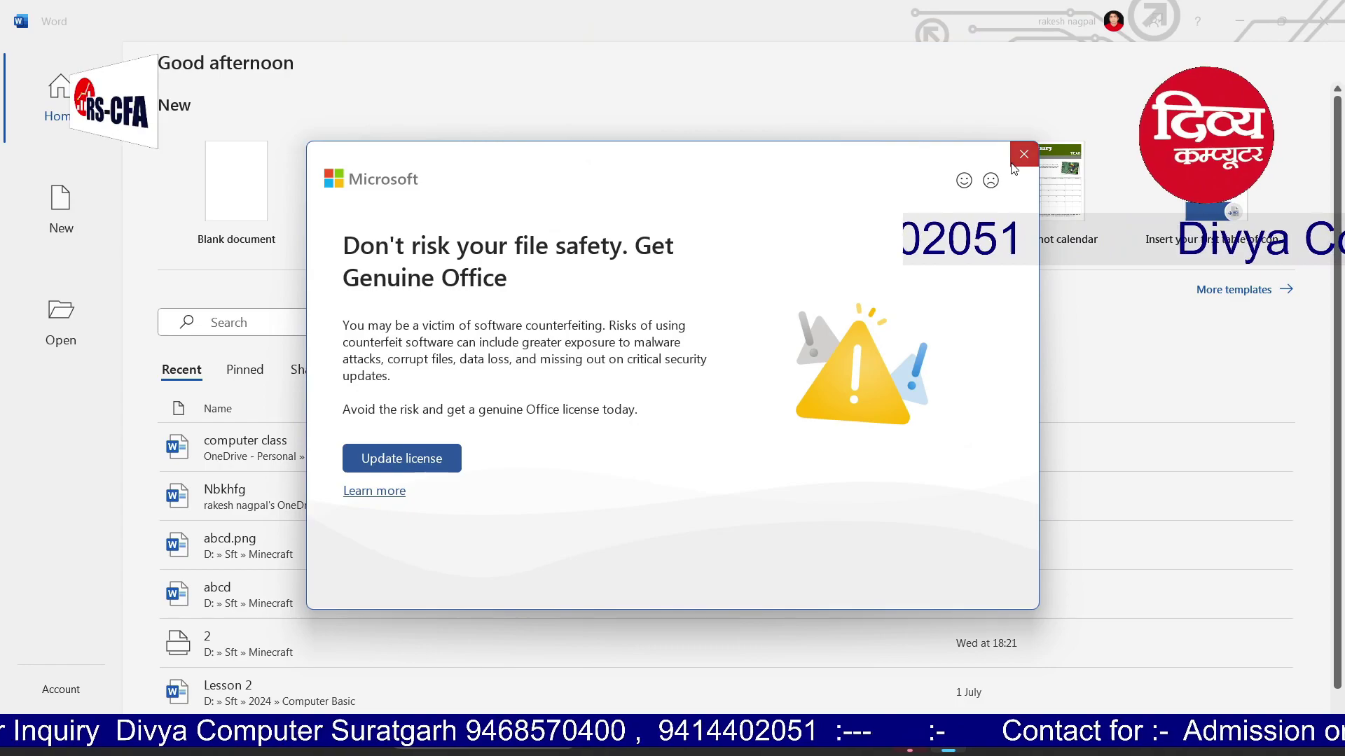
{"action": "left_click", "coordinate": [1023, 155]}
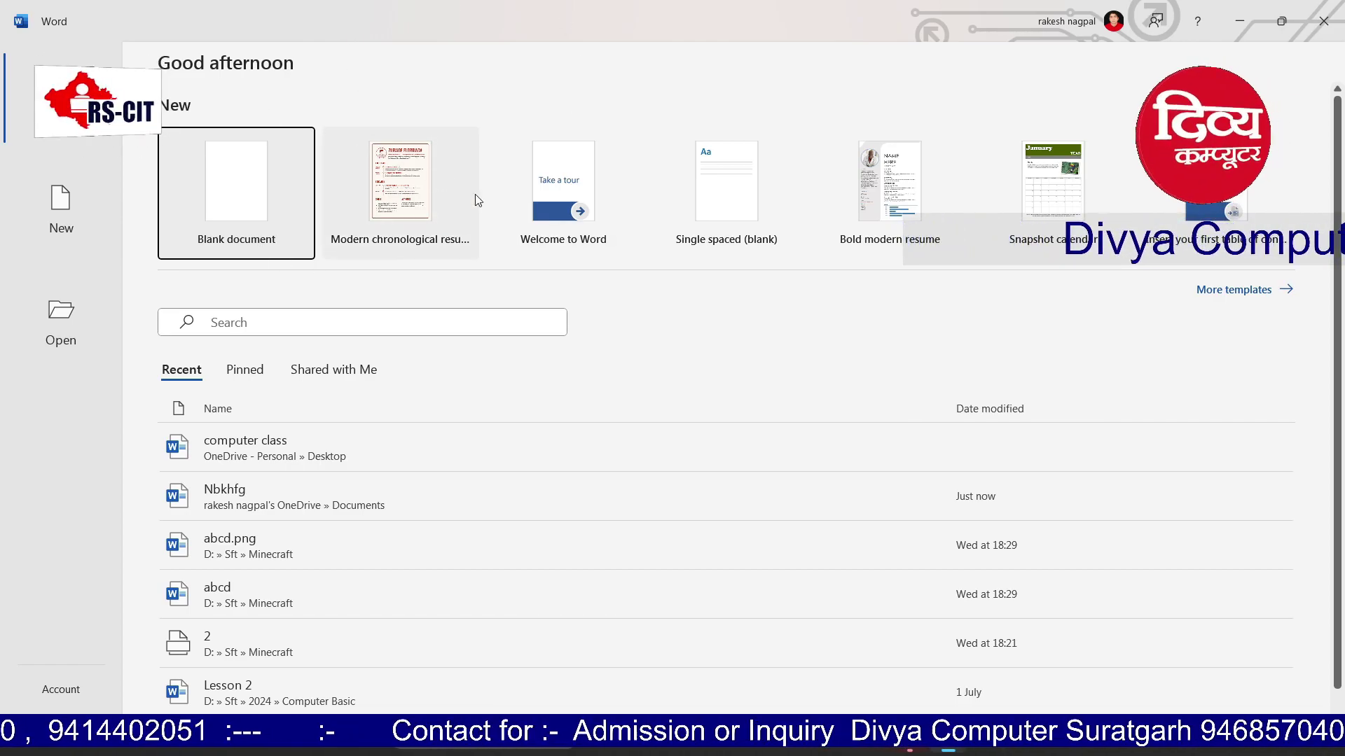
{"action": "scroll", "coordinate": [689, 393], "scroll_direction": "down", "scroll_amount": 1}
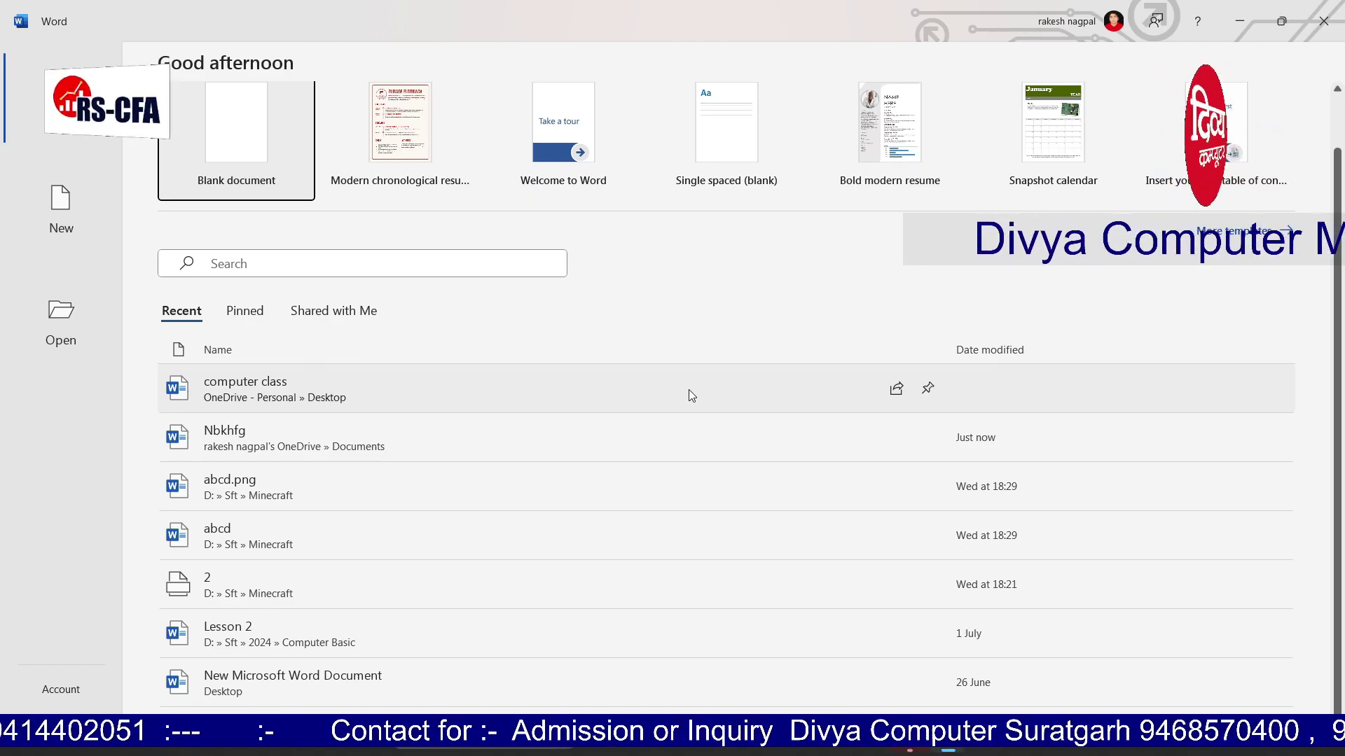
{"action": "scroll", "coordinate": [688, 390], "scroll_direction": "up", "scroll_amount": 1}
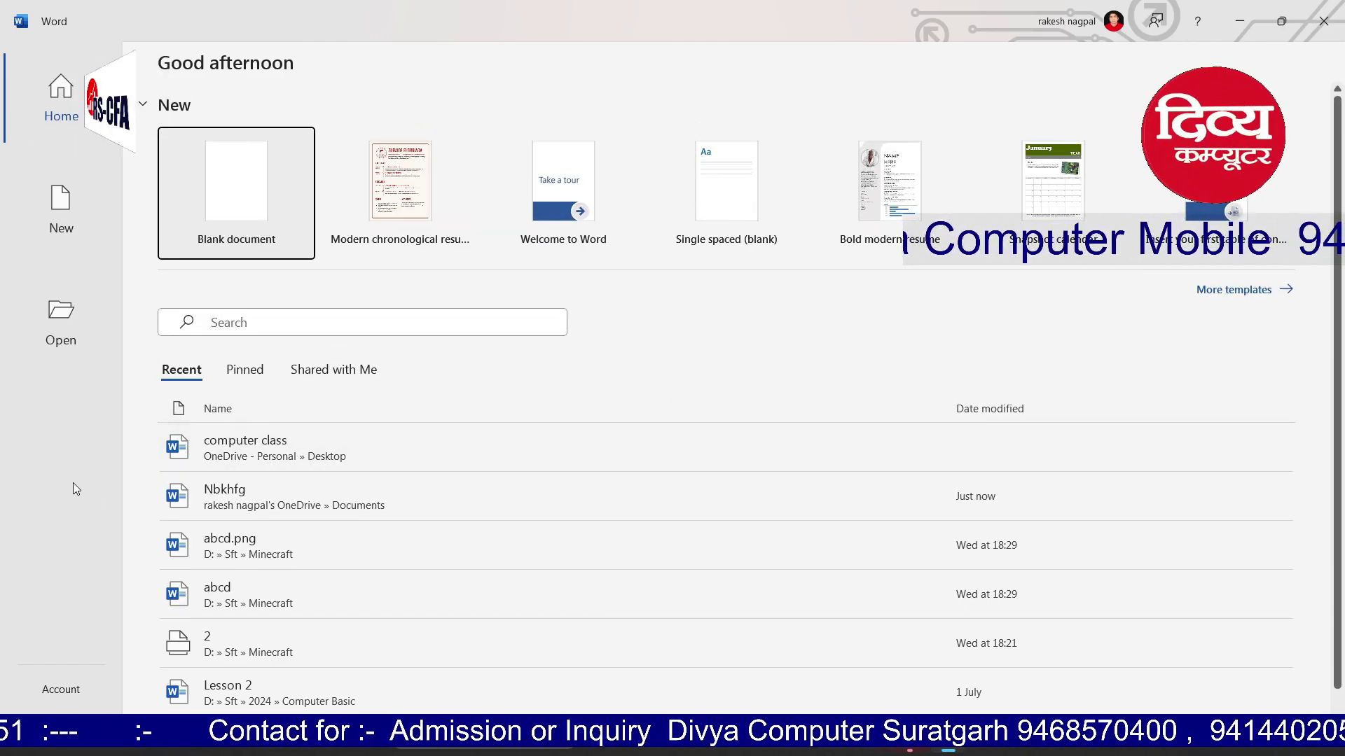
{"action": "scroll", "coordinate": [275, 446], "scroll_direction": "down", "scroll_amount": 1}
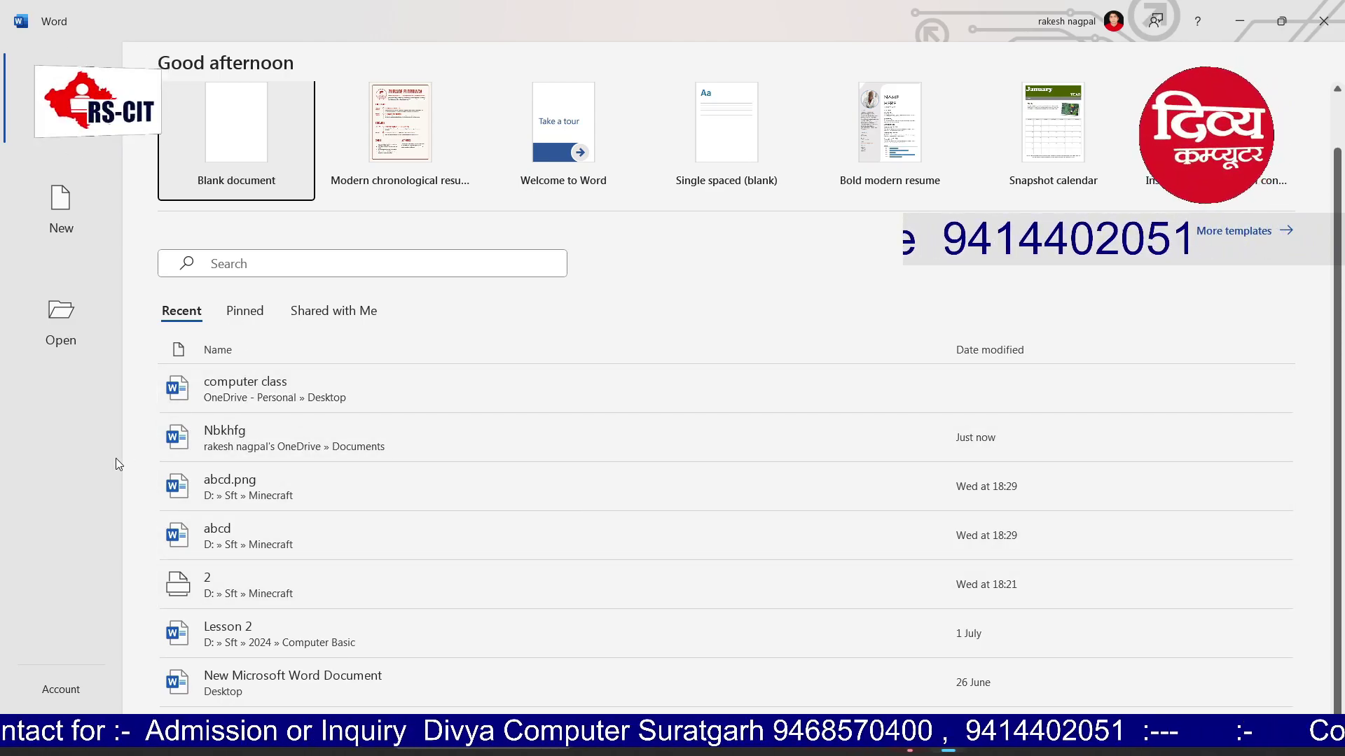
{"action": "scroll", "coordinate": [116, 458], "scroll_direction": "up", "scroll_amount": 1}
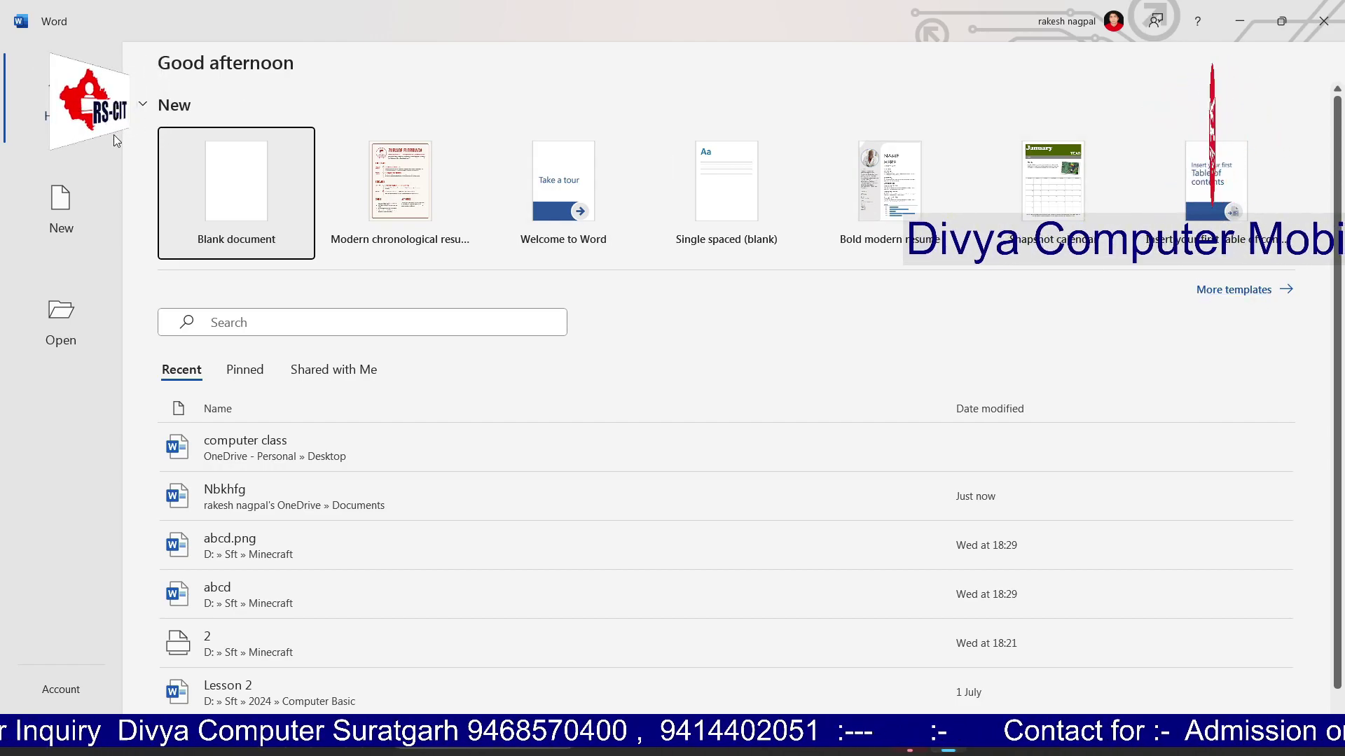
Preview the new-document templates from Education brochure through Bubbles appointment calendar, closing the preview without creating a document
{"action": "left_click", "coordinate": [73, 203]}
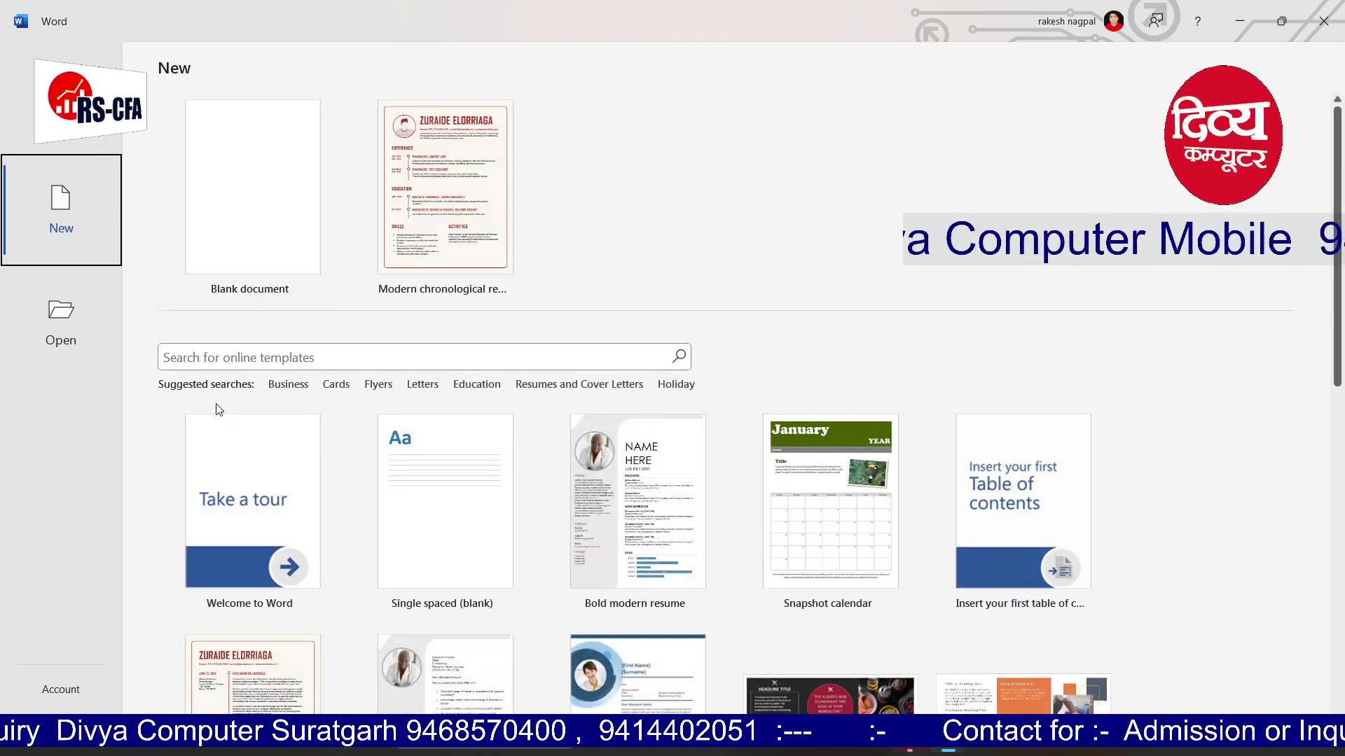
{"action": "scroll", "coordinate": [463, 464], "scroll_direction": "down", "scroll_amount": 1}
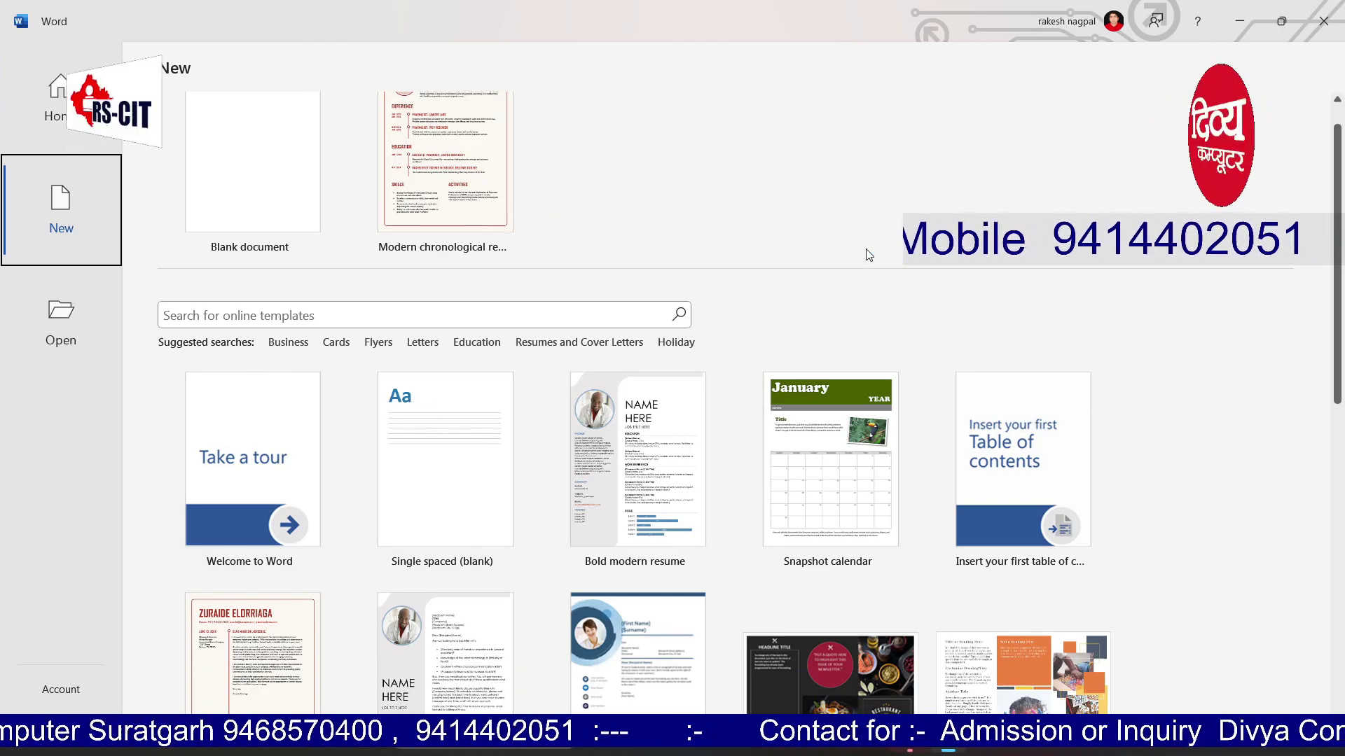
{"action": "scroll", "coordinate": [868, 255], "scroll_direction": "down", "scroll_amount": 2}
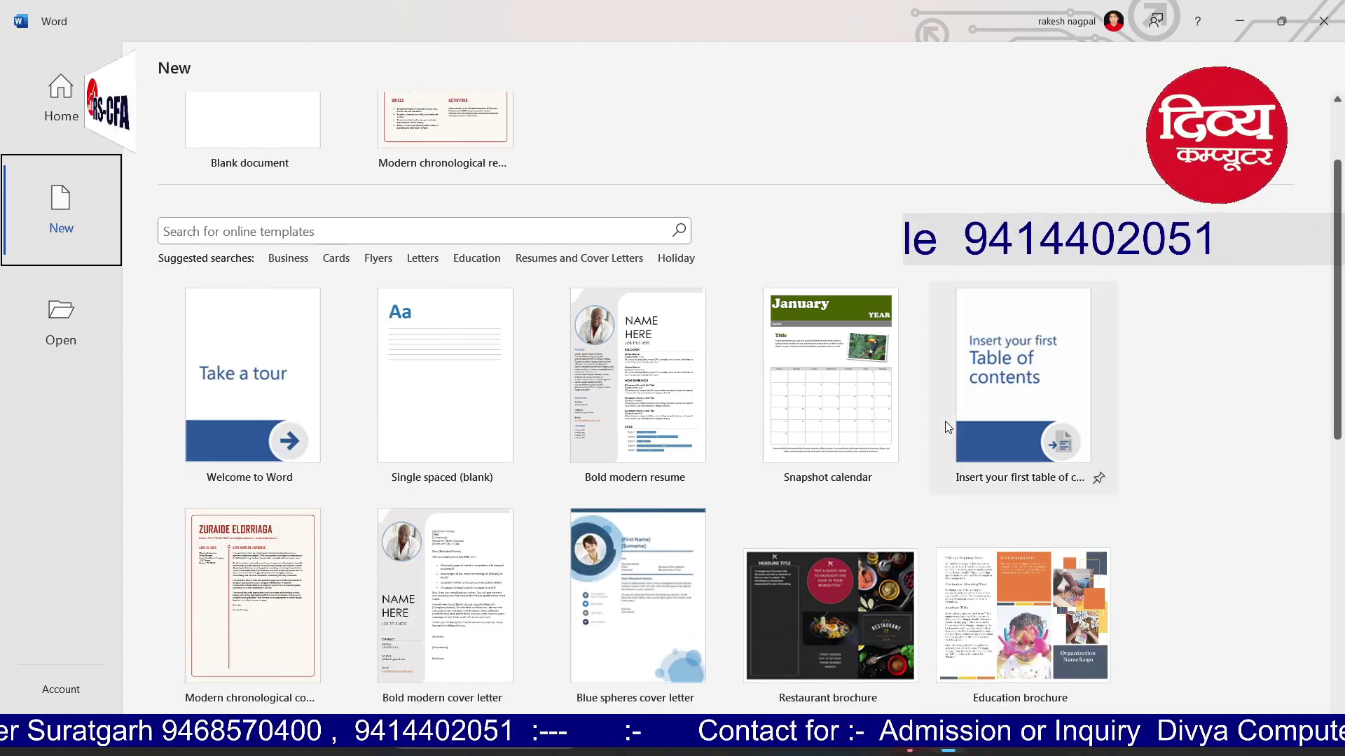
{"action": "scroll", "coordinate": [1157, 534], "scroll_direction": "down", "scroll_amount": 2}
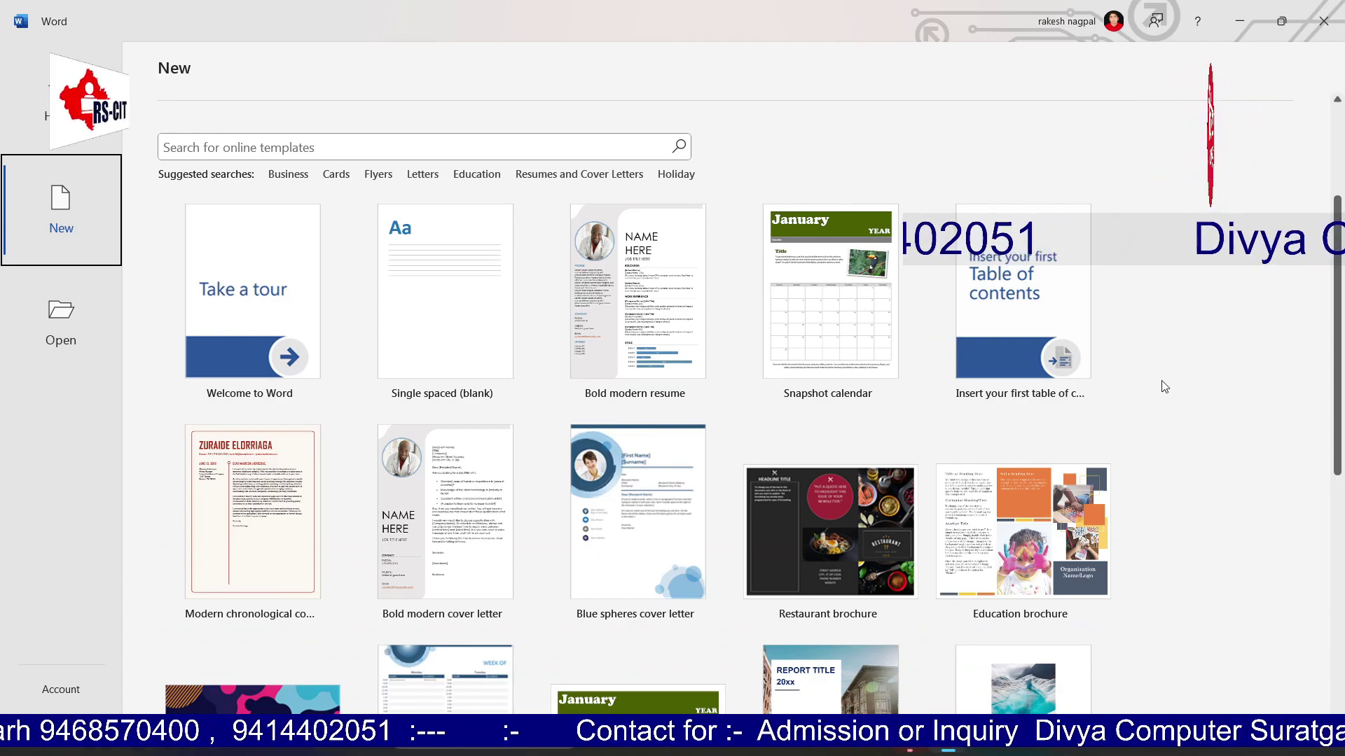
{"action": "scroll", "coordinate": [1163, 386], "scroll_direction": "down", "scroll_amount": 2}
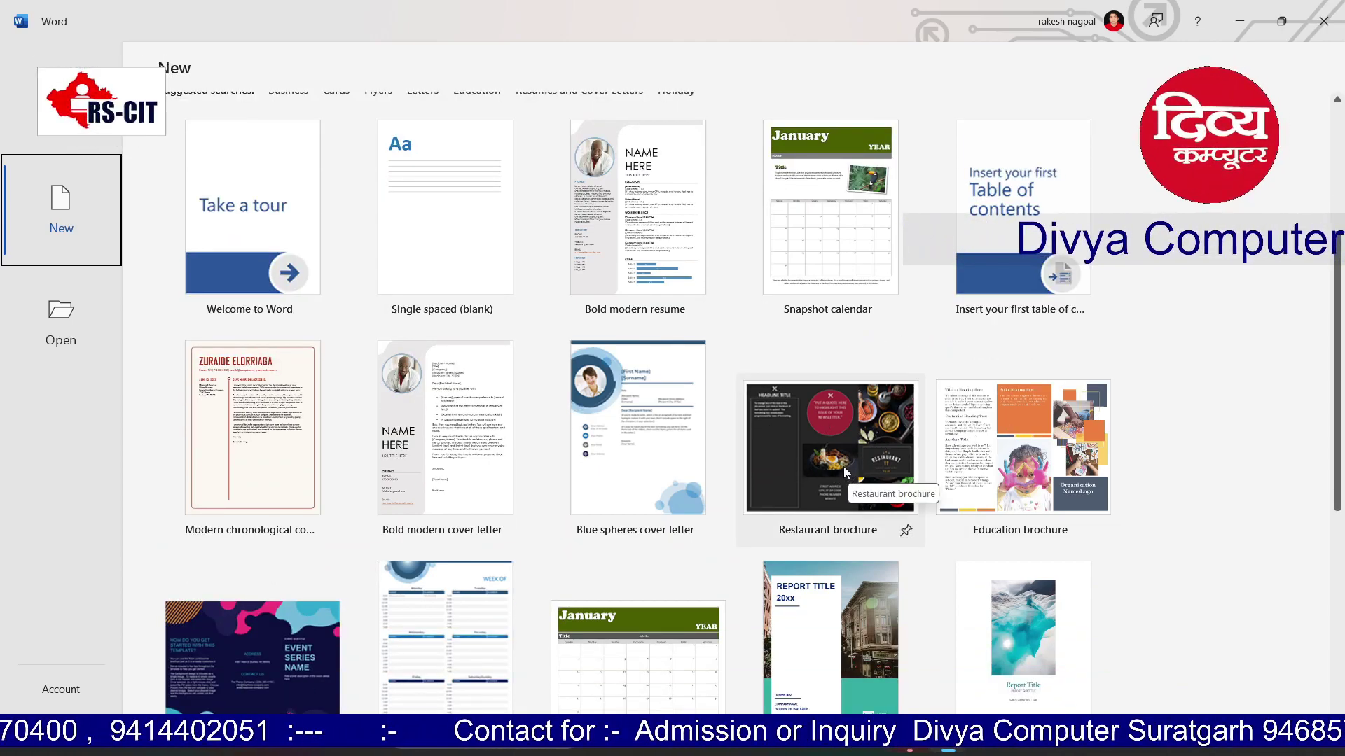
{"action": "left_click", "coordinate": [1024, 447]}
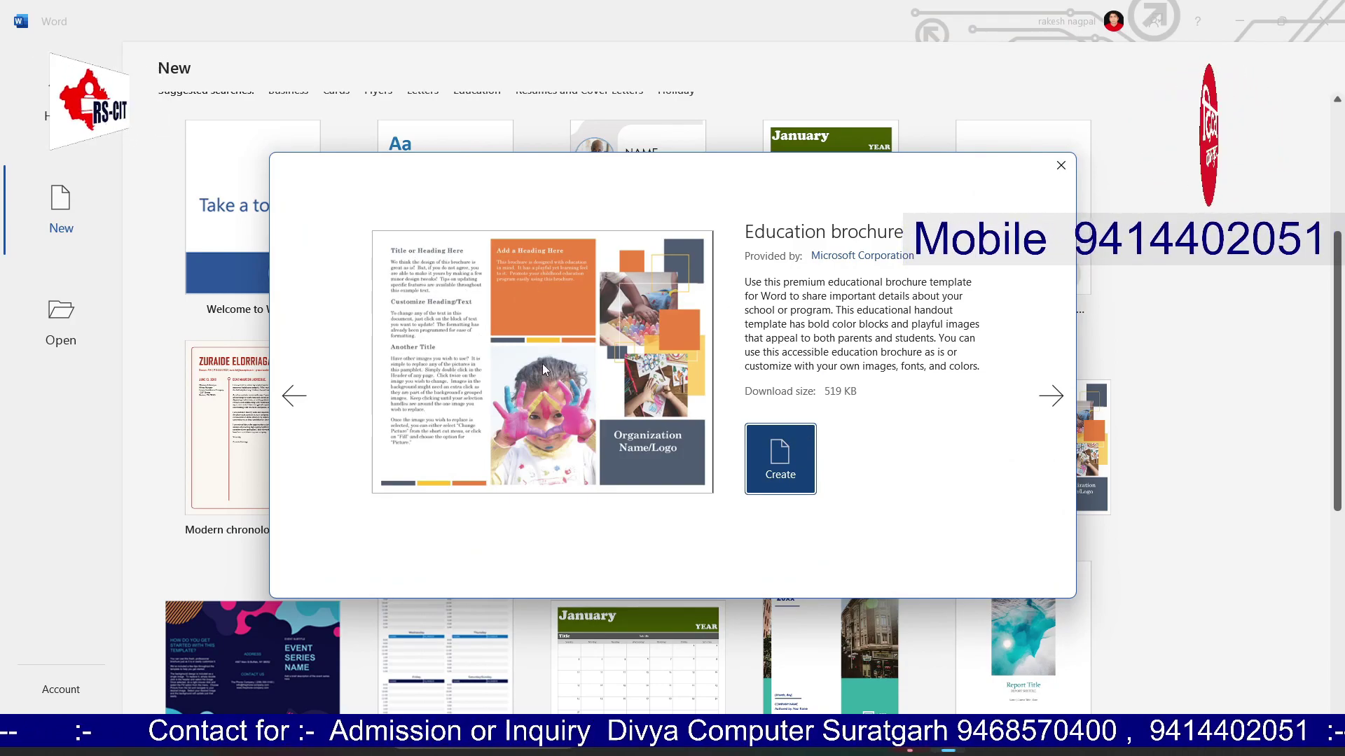
{"action": "left_click", "coordinate": [1043, 400]}
{"action": "left_click", "coordinate": [1045, 398]}
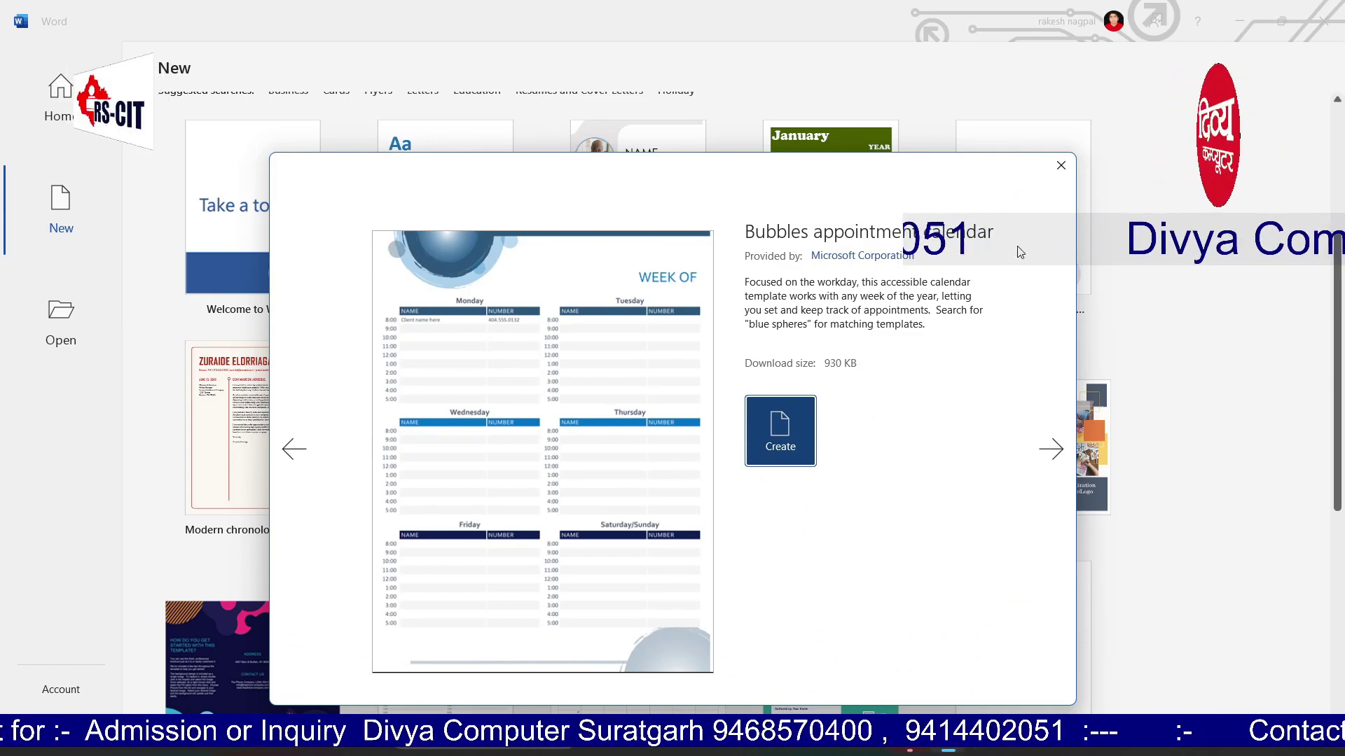
{"action": "left_click", "coordinate": [1060, 165]}
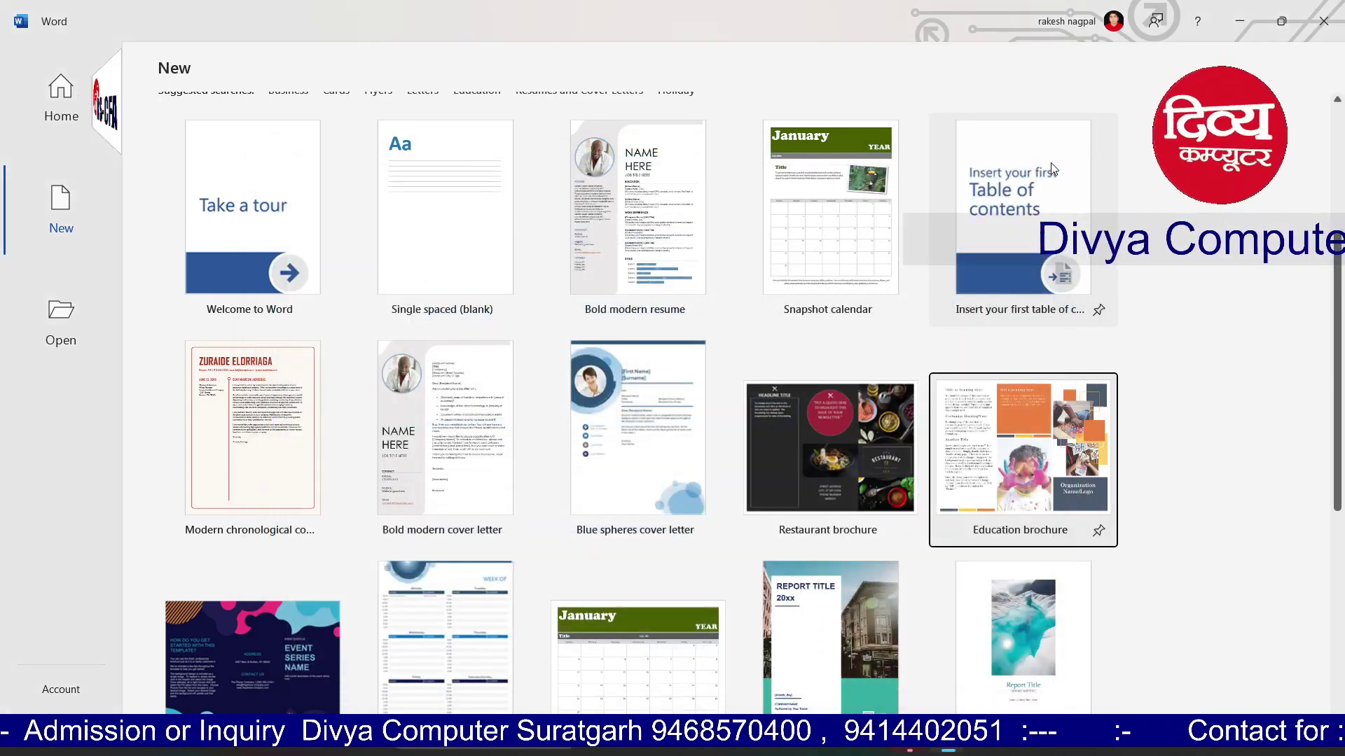
Preview the Restaurant brochure template, close the preview, and look through the remaining suggested templates
{"action": "left_click", "coordinate": [872, 434]}
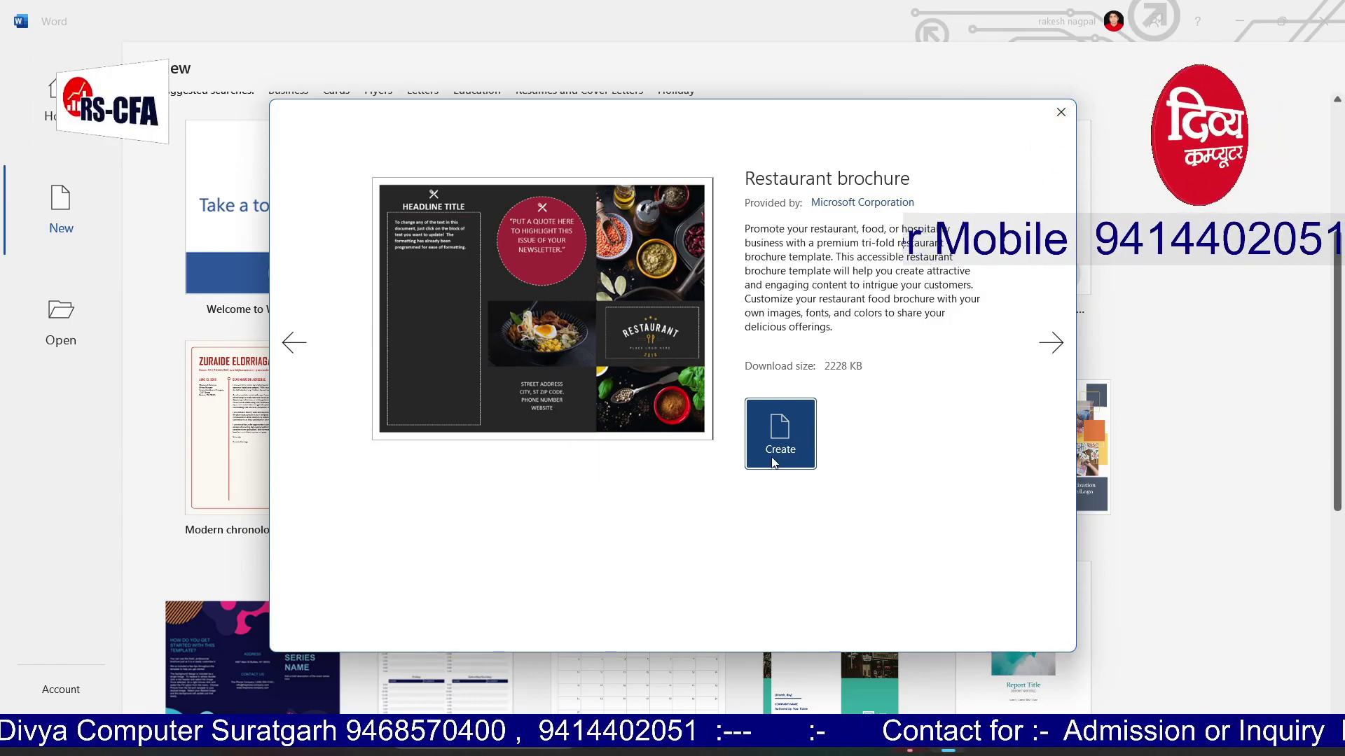
{"action": "left_click", "coordinate": [1048, 119]}
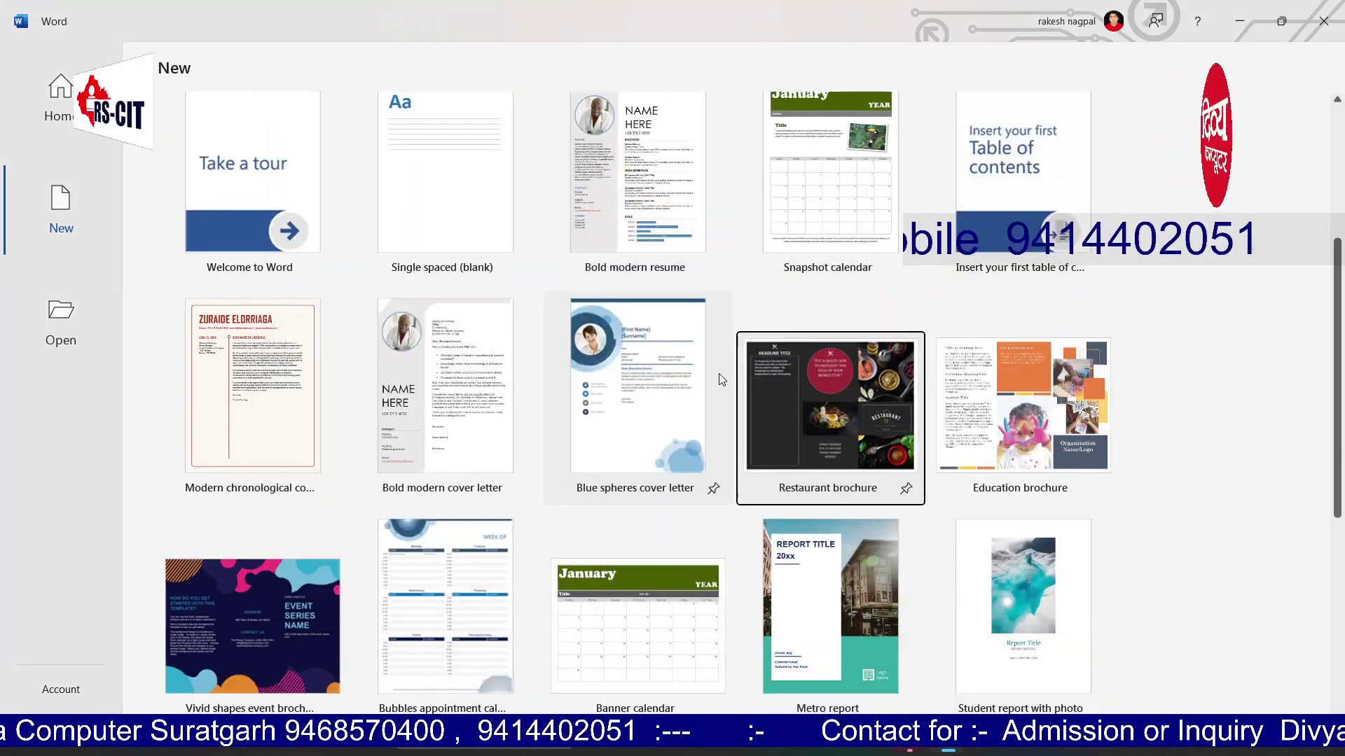
{"action": "scroll", "coordinate": [718, 373], "scroll_direction": "down", "scroll_amount": 5}
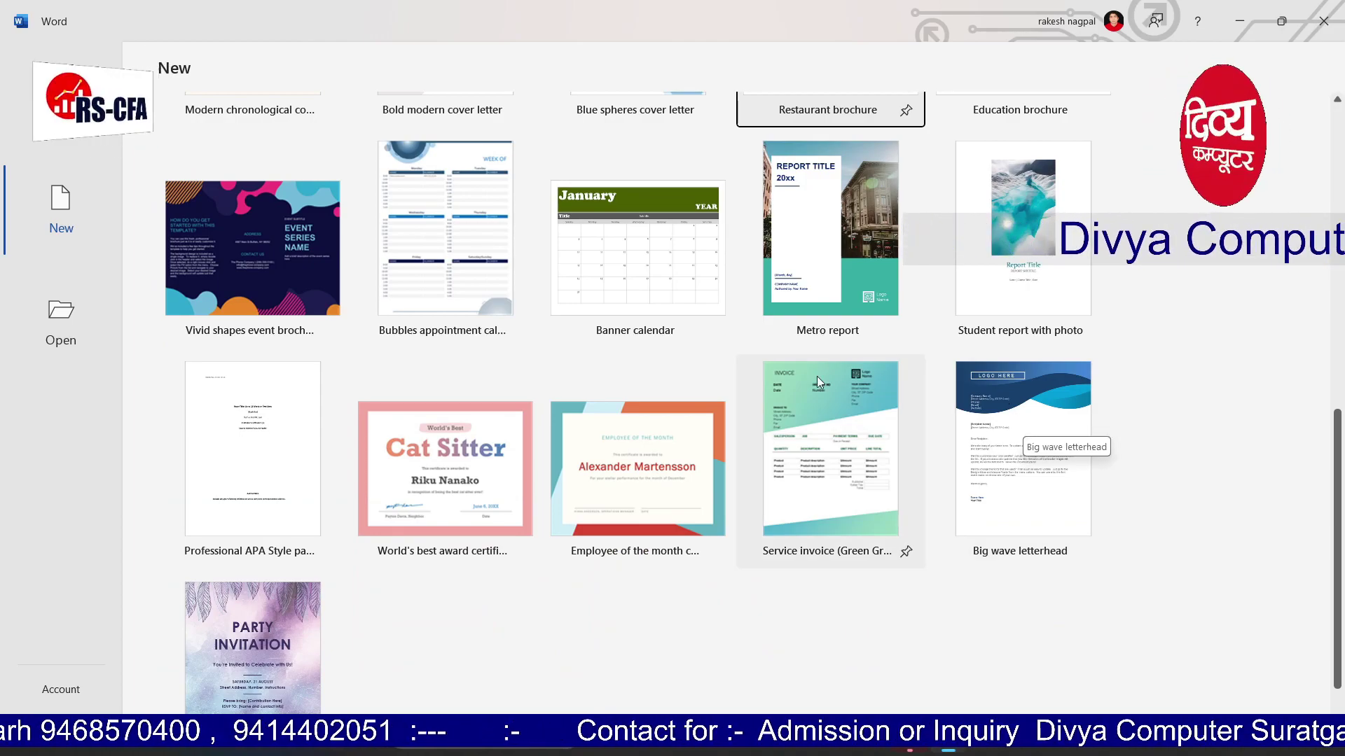
{"action": "scroll", "coordinate": [474, 445], "scroll_direction": "up", "scroll_amount": 10}
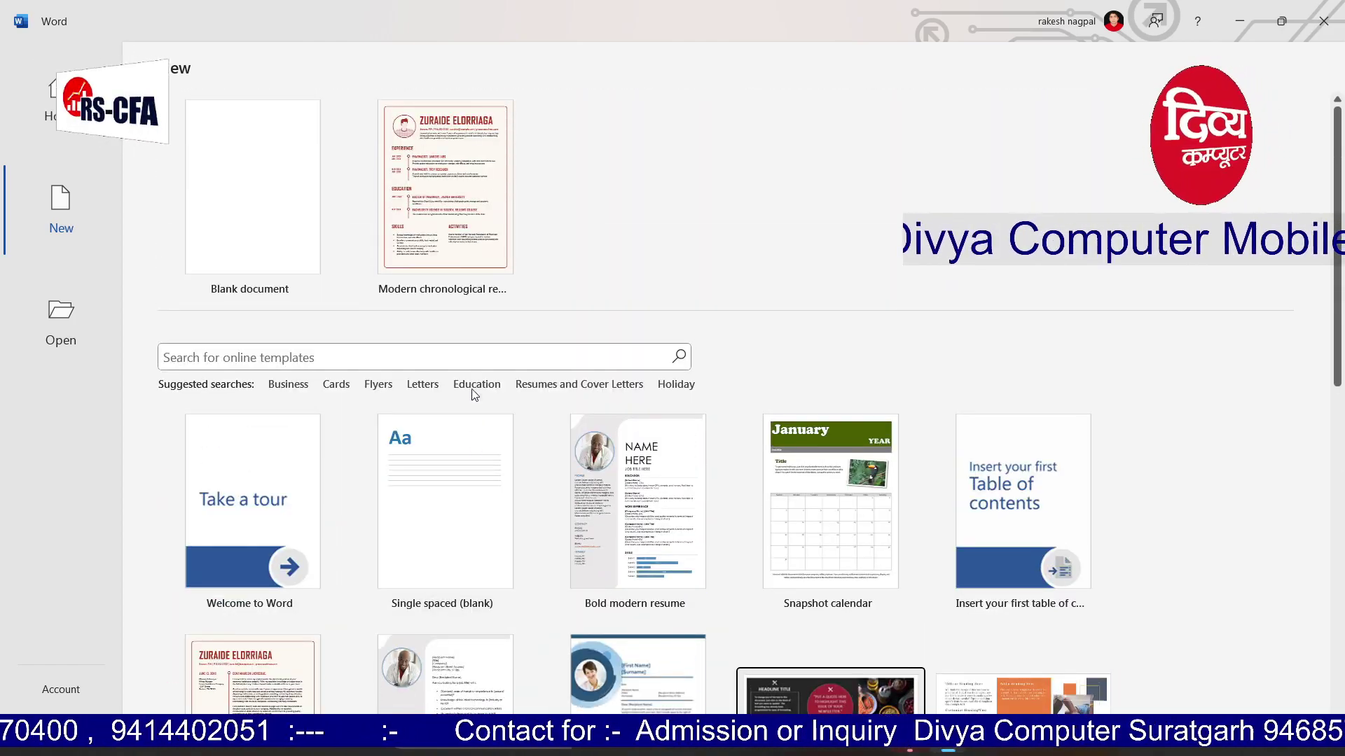
Browse the online templates in the Education category
{"action": "left_click", "coordinate": [493, 388]}
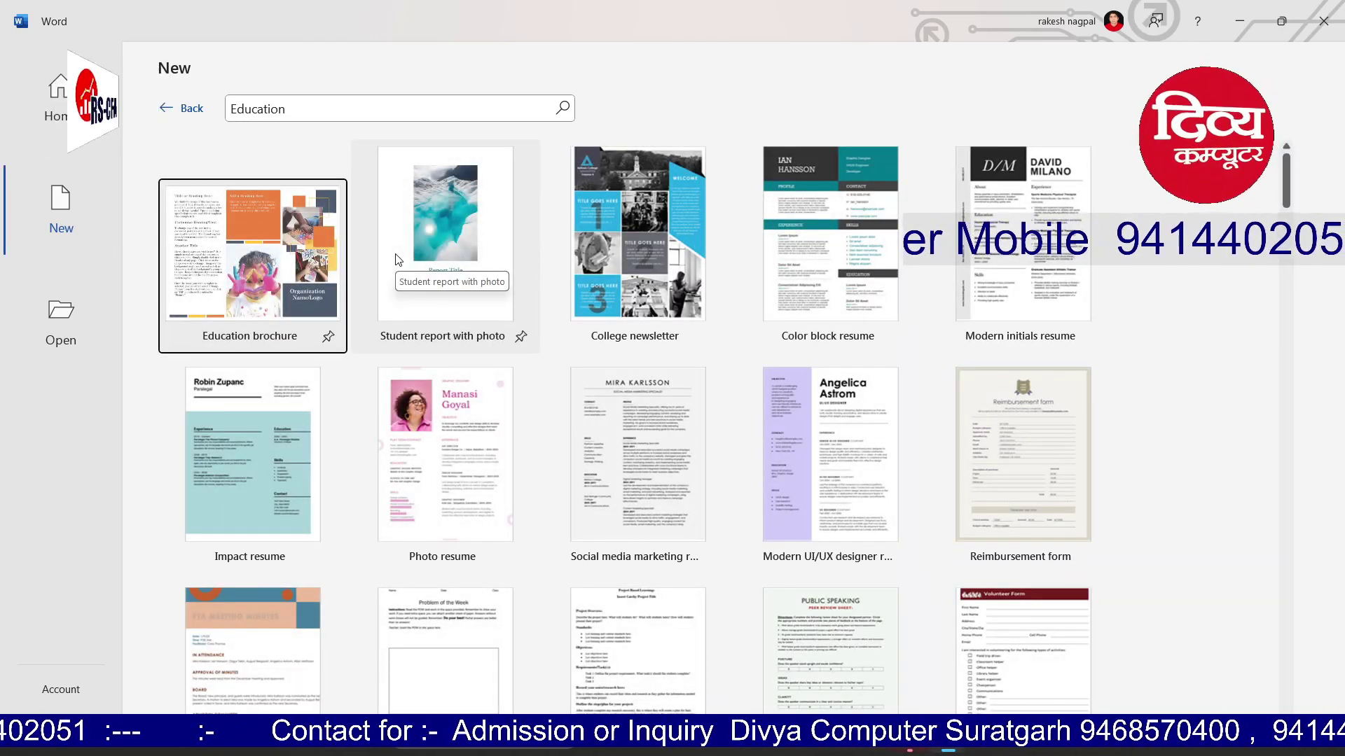
{"action": "scroll", "coordinate": [461, 405], "scroll_direction": "down", "scroll_amount": 5}
{"action": "scroll", "coordinate": [487, 427], "scroll_direction": "down", "scroll_amount": 9}
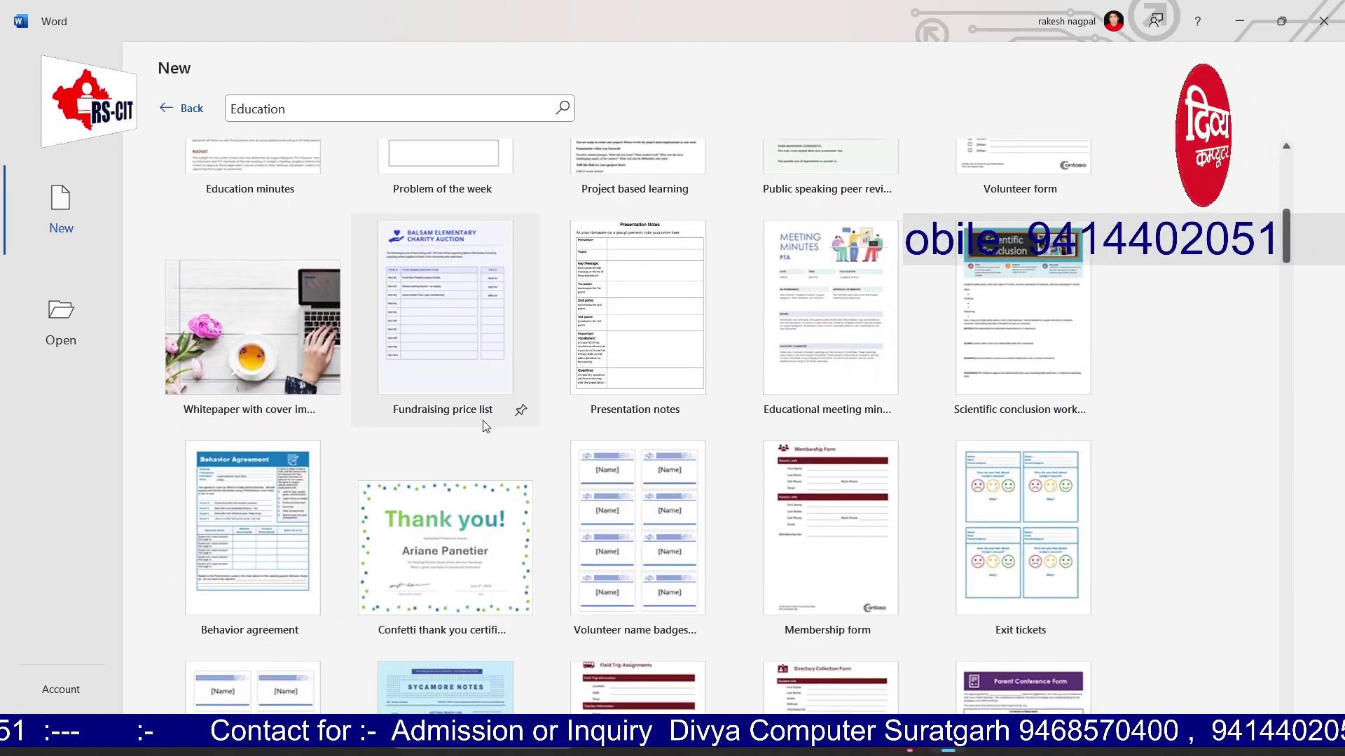
{"action": "scroll", "coordinate": [486, 427], "scroll_direction": "down", "scroll_amount": 4}
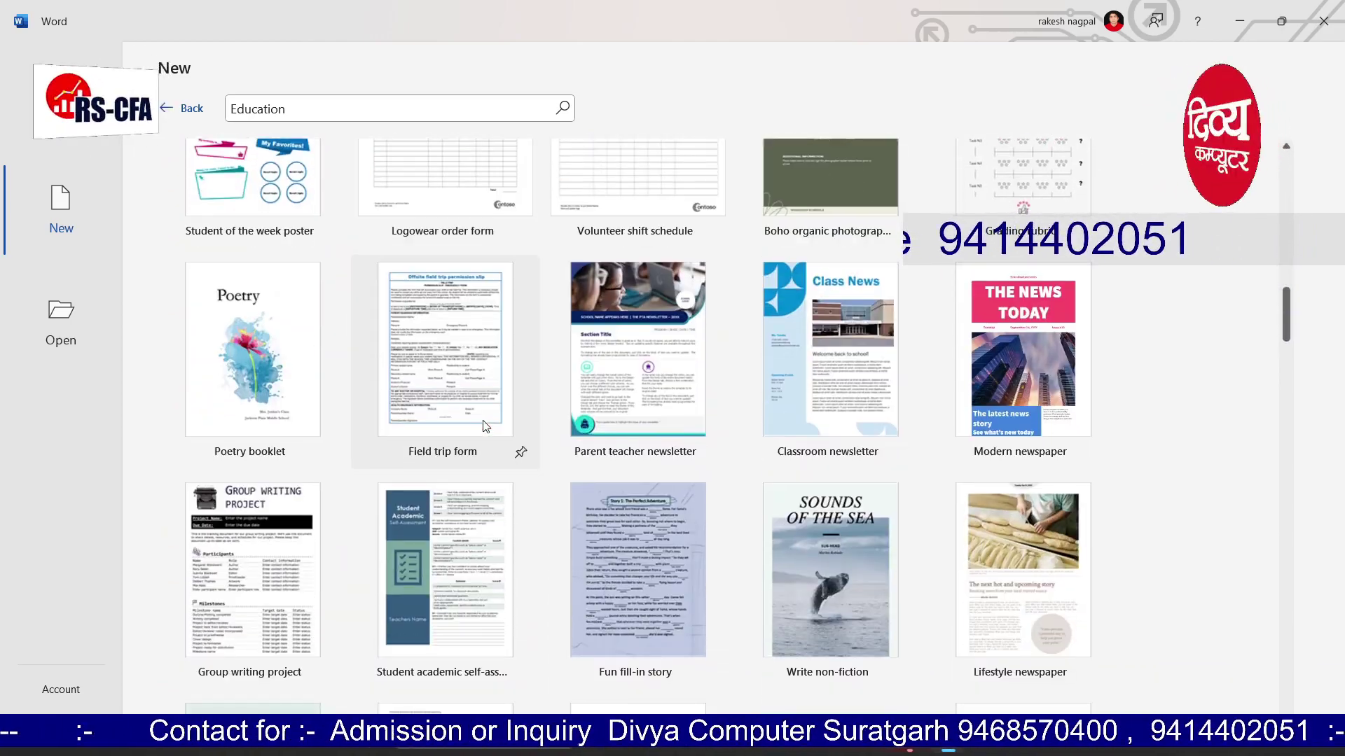
{"action": "scroll", "coordinate": [491, 415], "scroll_direction": "up", "scroll_amount": 9}
{"action": "scroll", "coordinate": [491, 415], "scroll_direction": "up", "scroll_amount": 8}
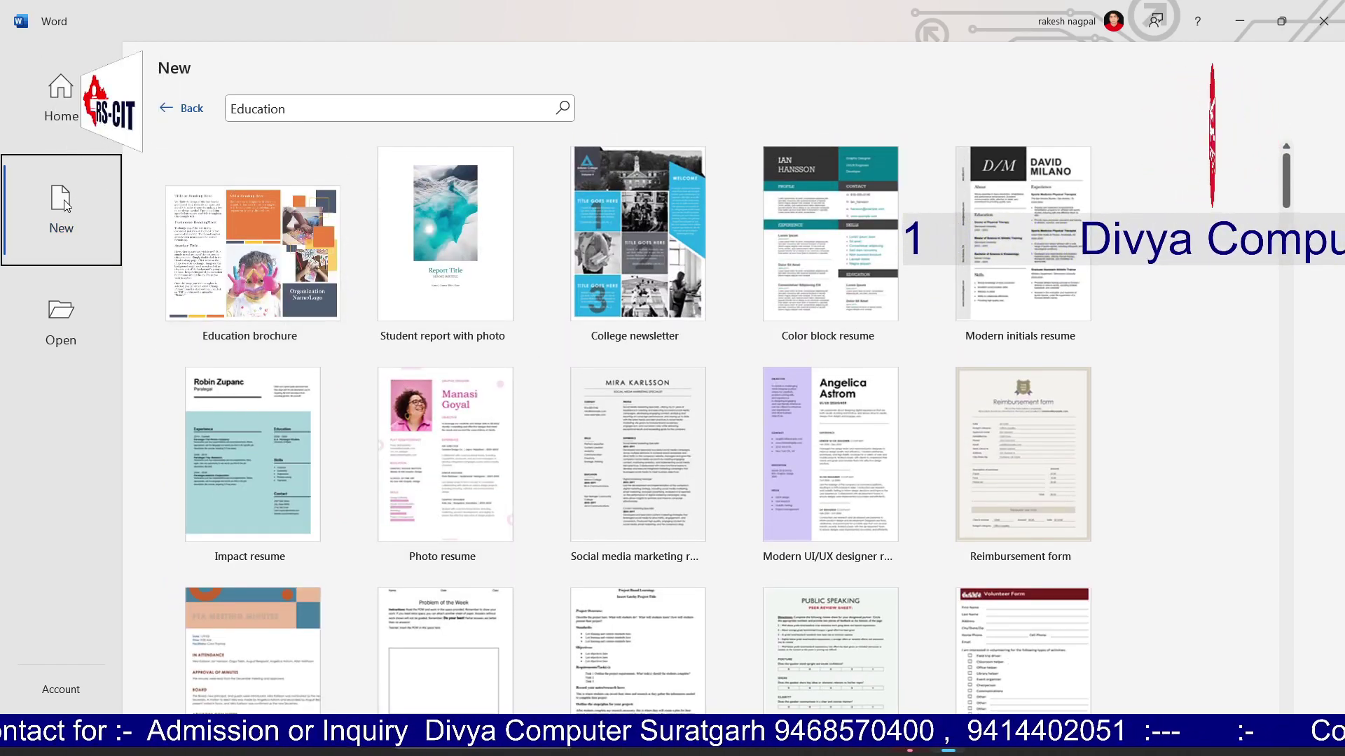
Leave the Education templates, create a blank document, and dismiss the licence warning above the page
{"action": "left_click", "coordinate": [187, 111]}
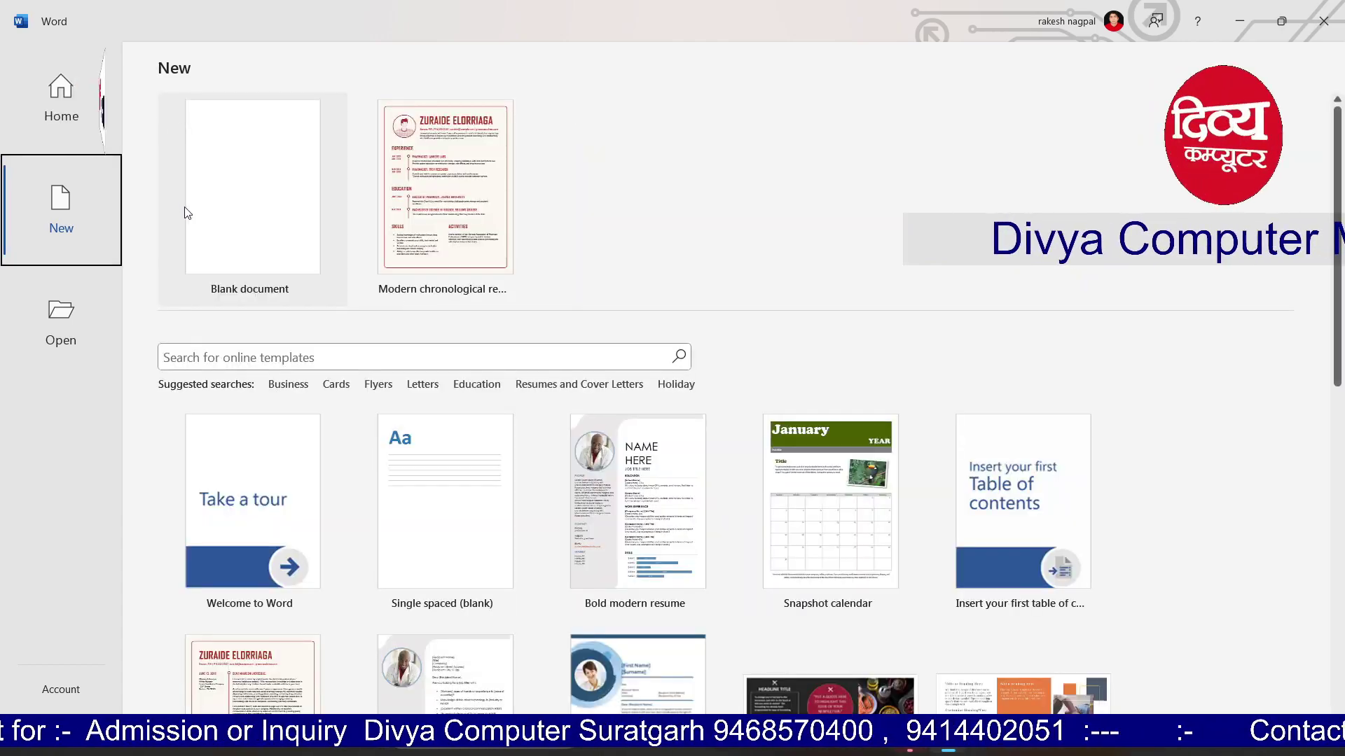
{"action": "left_click", "coordinate": [250, 189]}
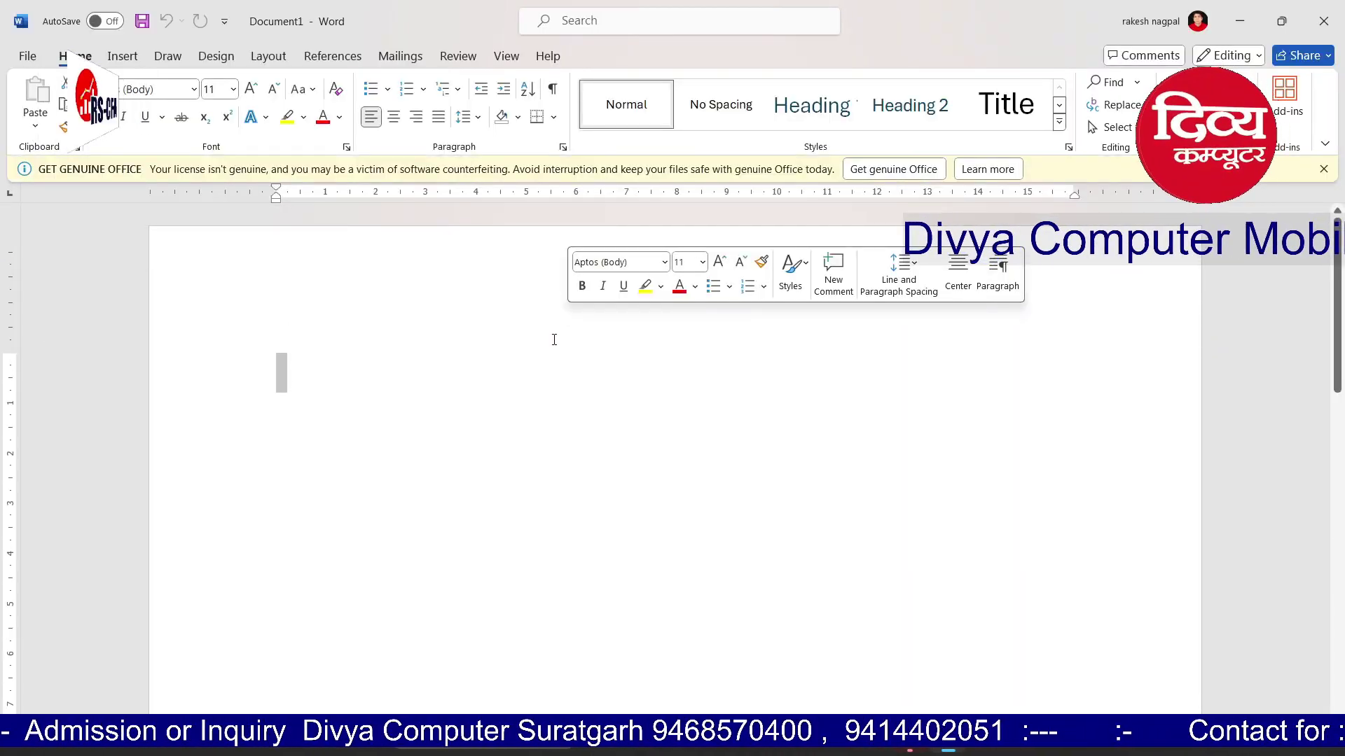
{"action": "left_click", "coordinate": [1321, 171]}
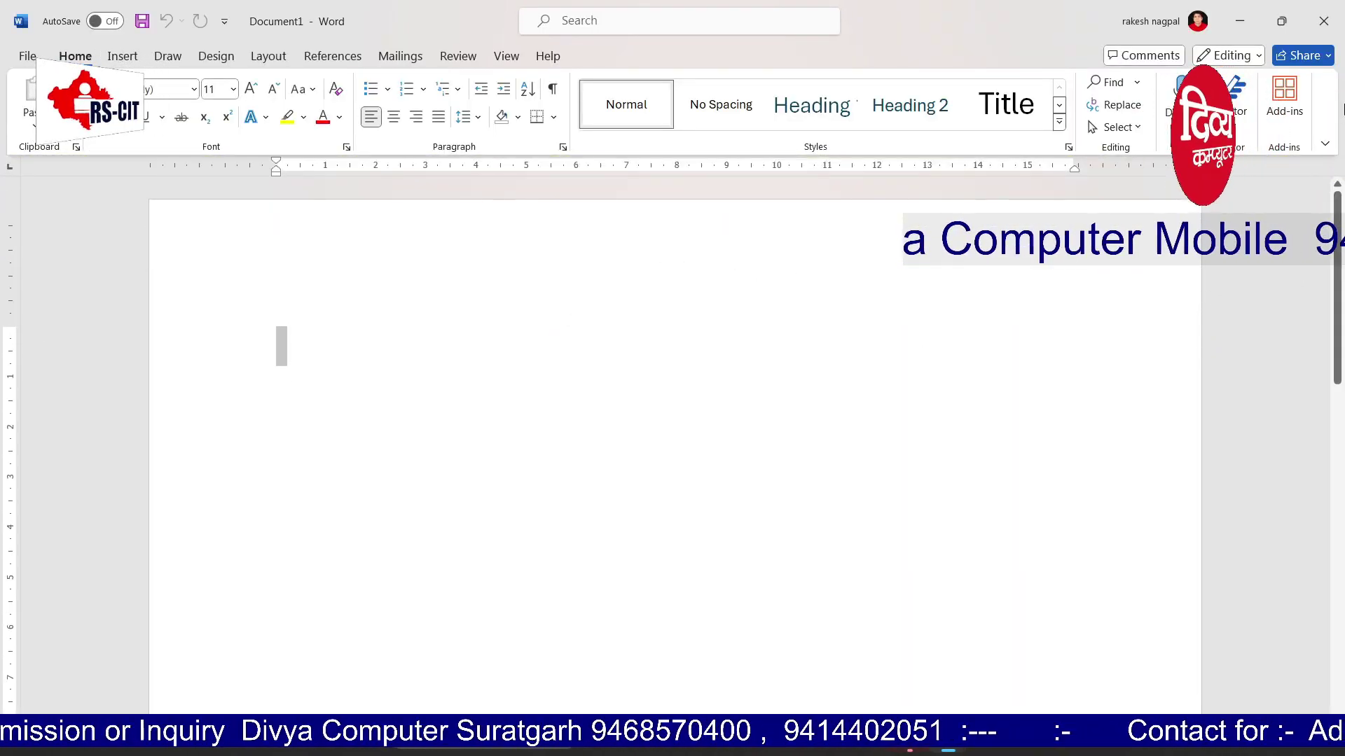
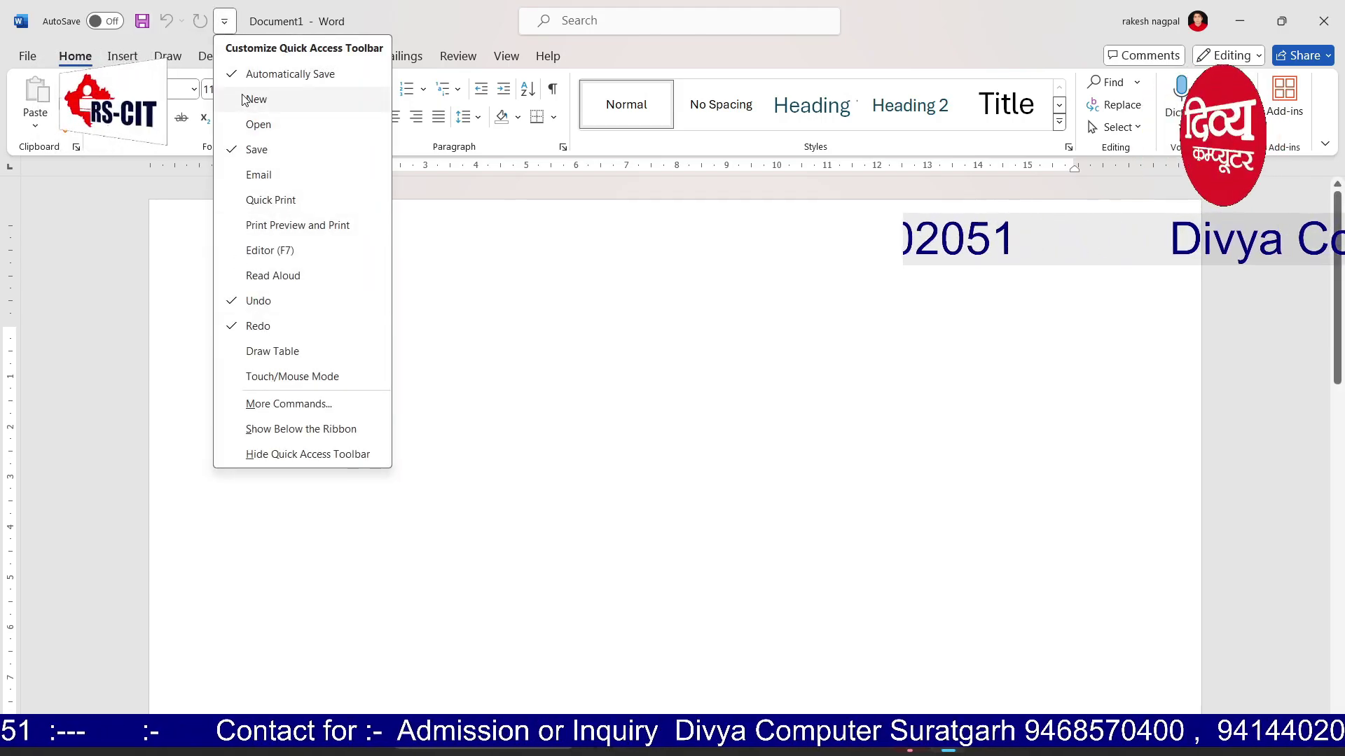
Close the Quick Access Toolbar options without changes and set the document's font to Calibri
{"action": "left_click", "coordinate": [507, 350]}
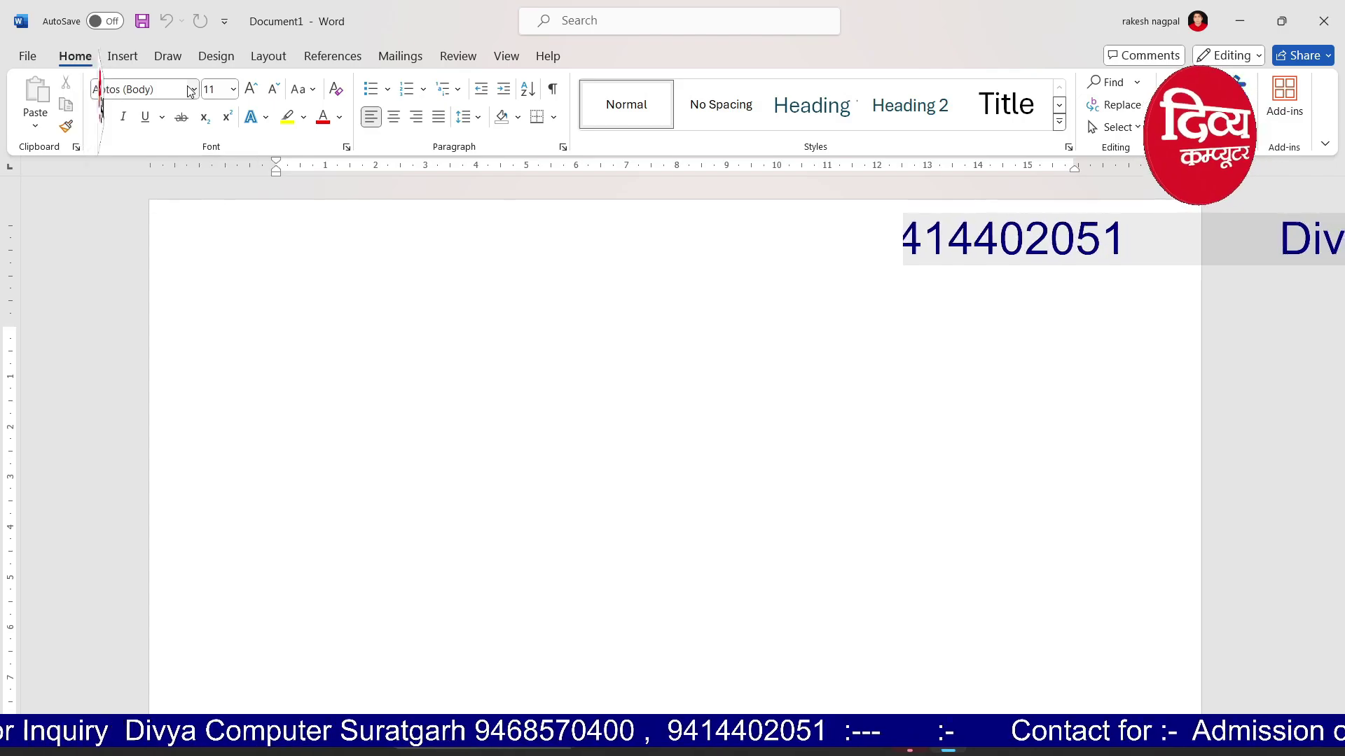
{"action": "left_click", "coordinate": [166, 89]}
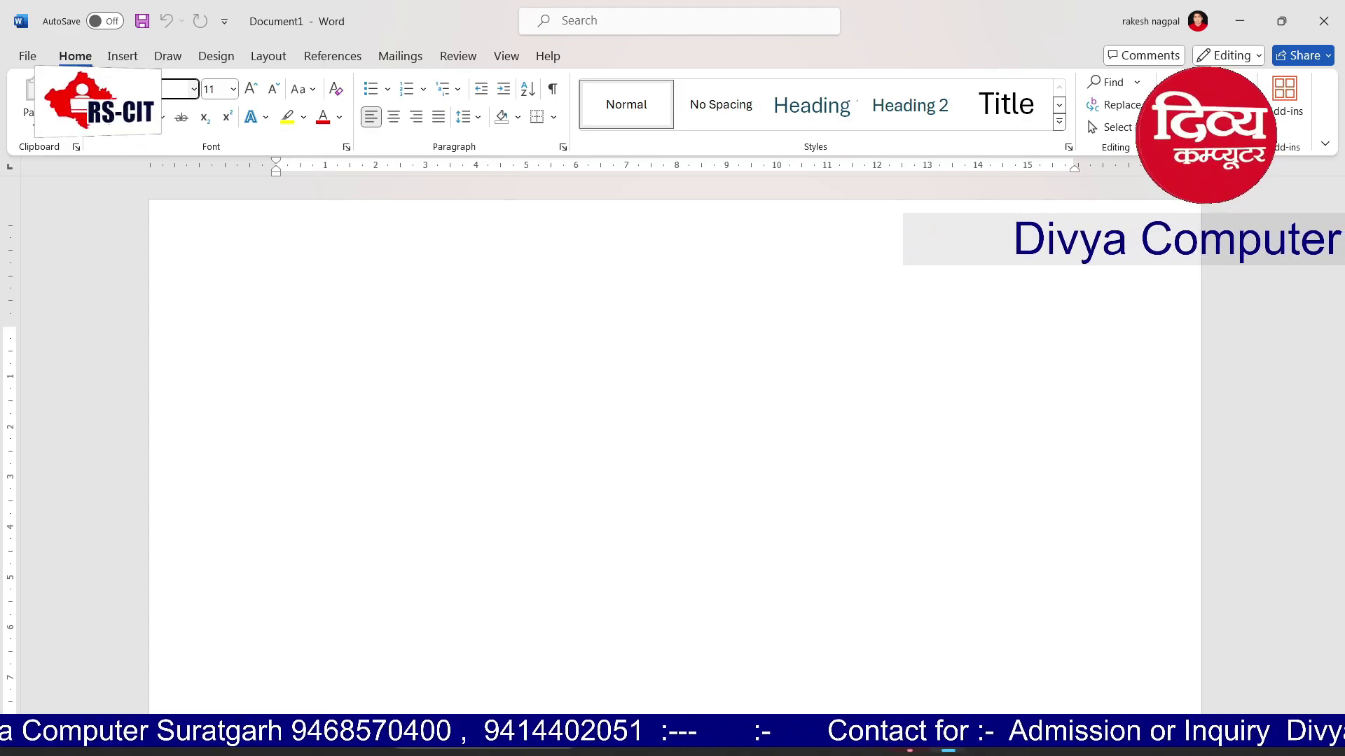
{"action": "type", "text": "Calibri"}
{"action": "key", "text": "Return"}
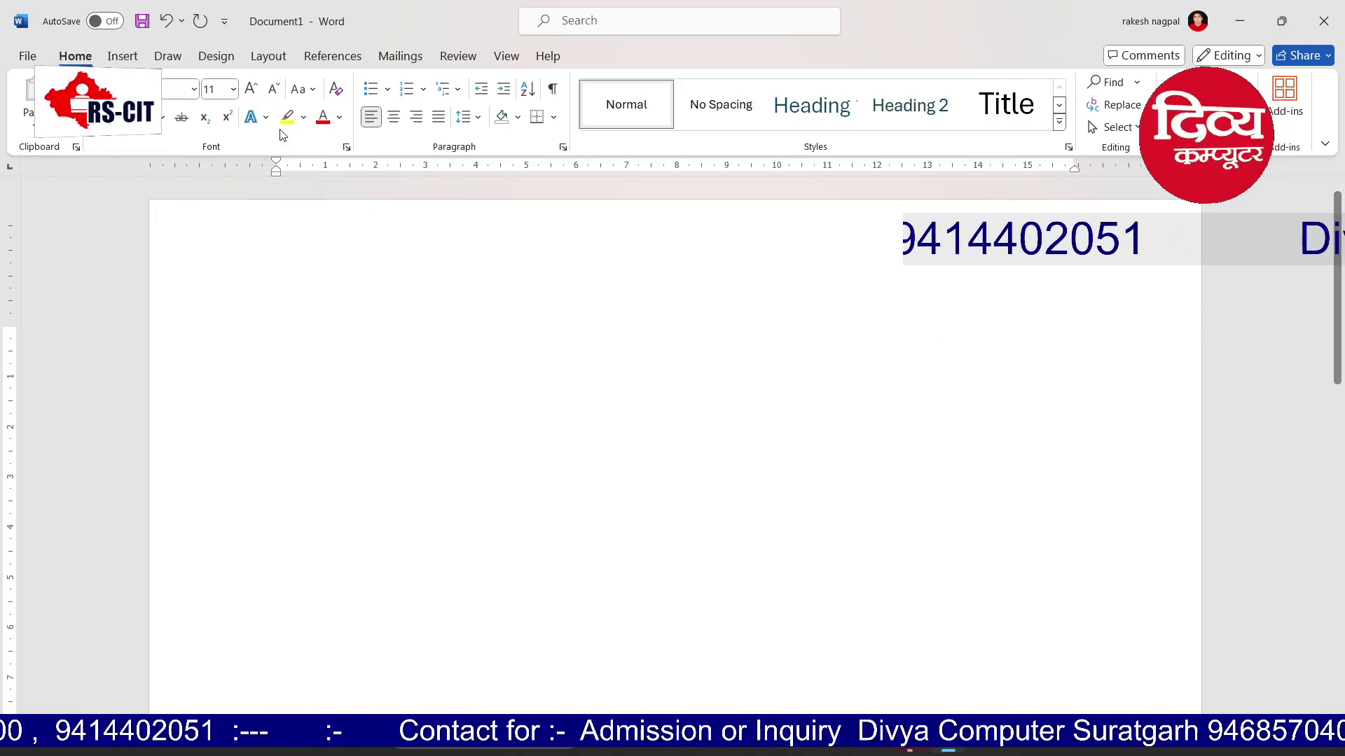
Hide the ruler in the document view
{"action": "left_click", "coordinate": [504, 57]}
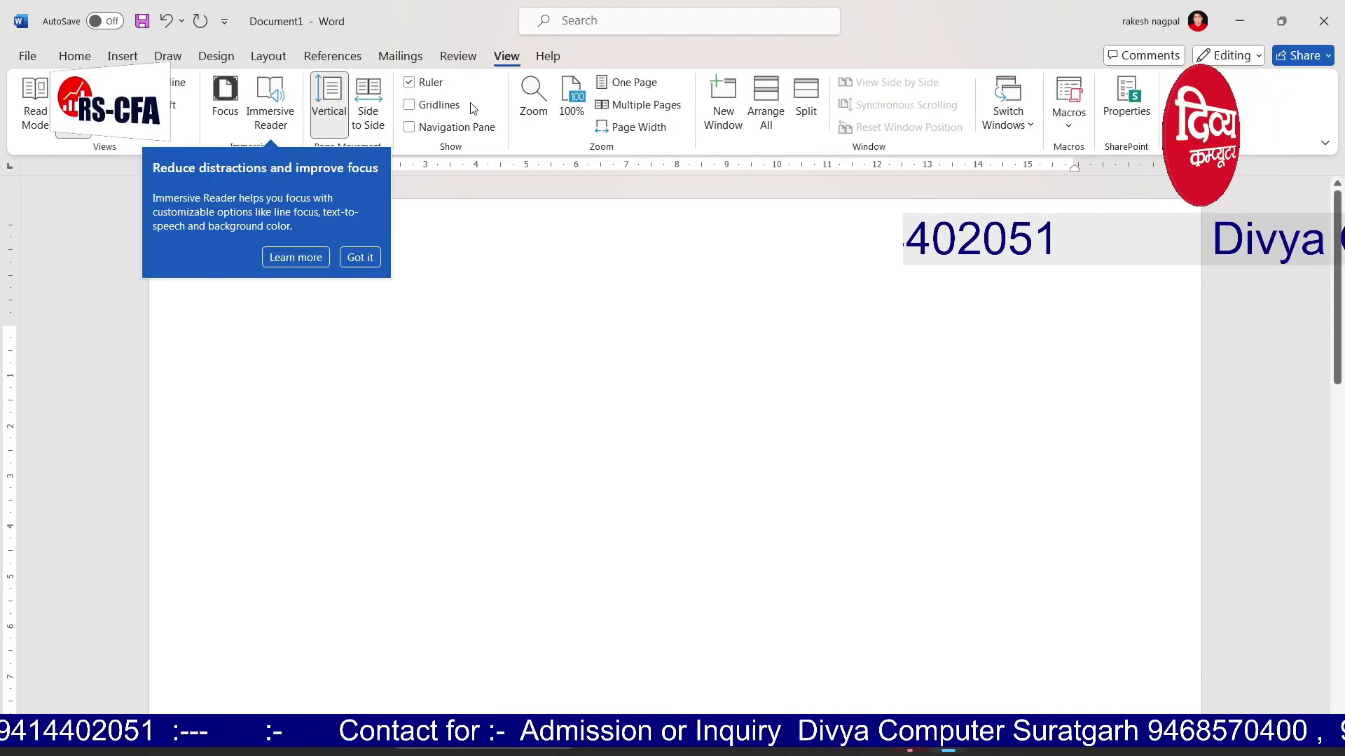
{"action": "left_click", "coordinate": [410, 83]}
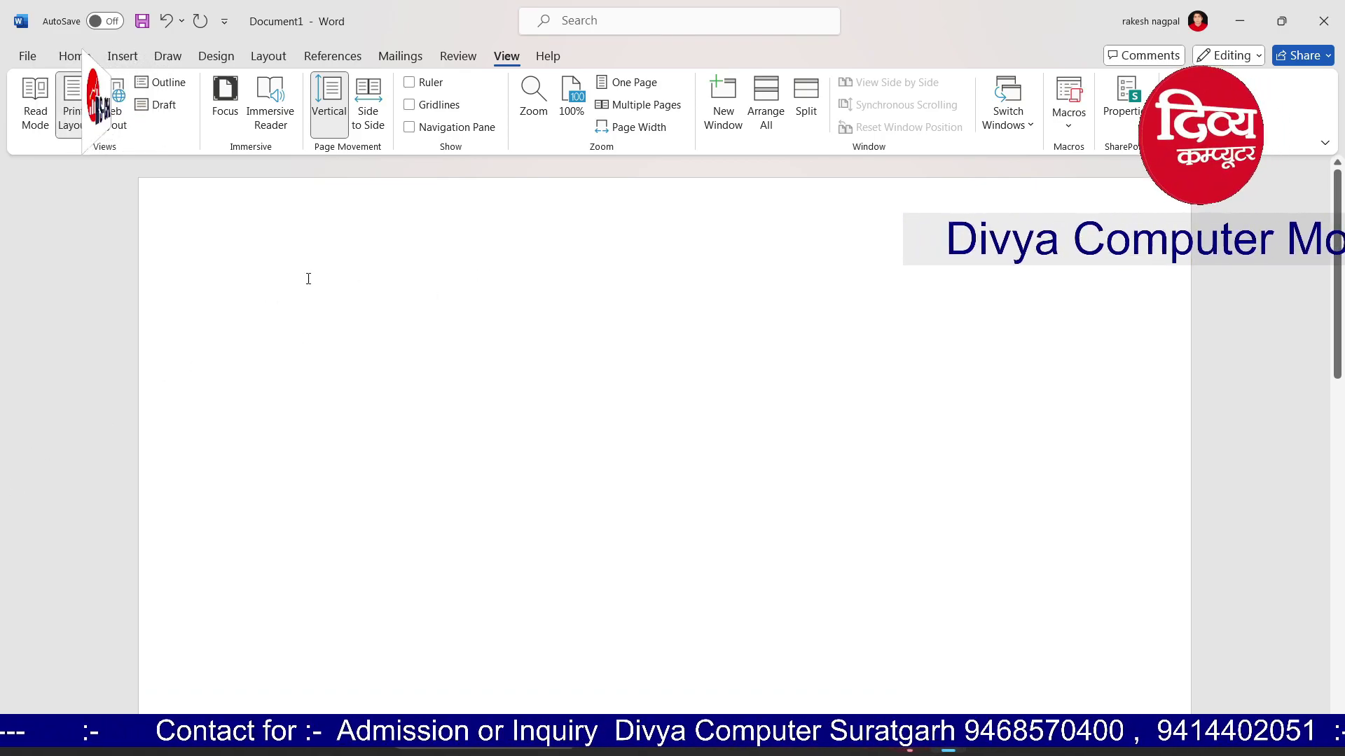
Show the ruler in the document view, and open the paragraph formatting settings, closing them without changes
{"action": "left_click", "coordinate": [411, 82]}
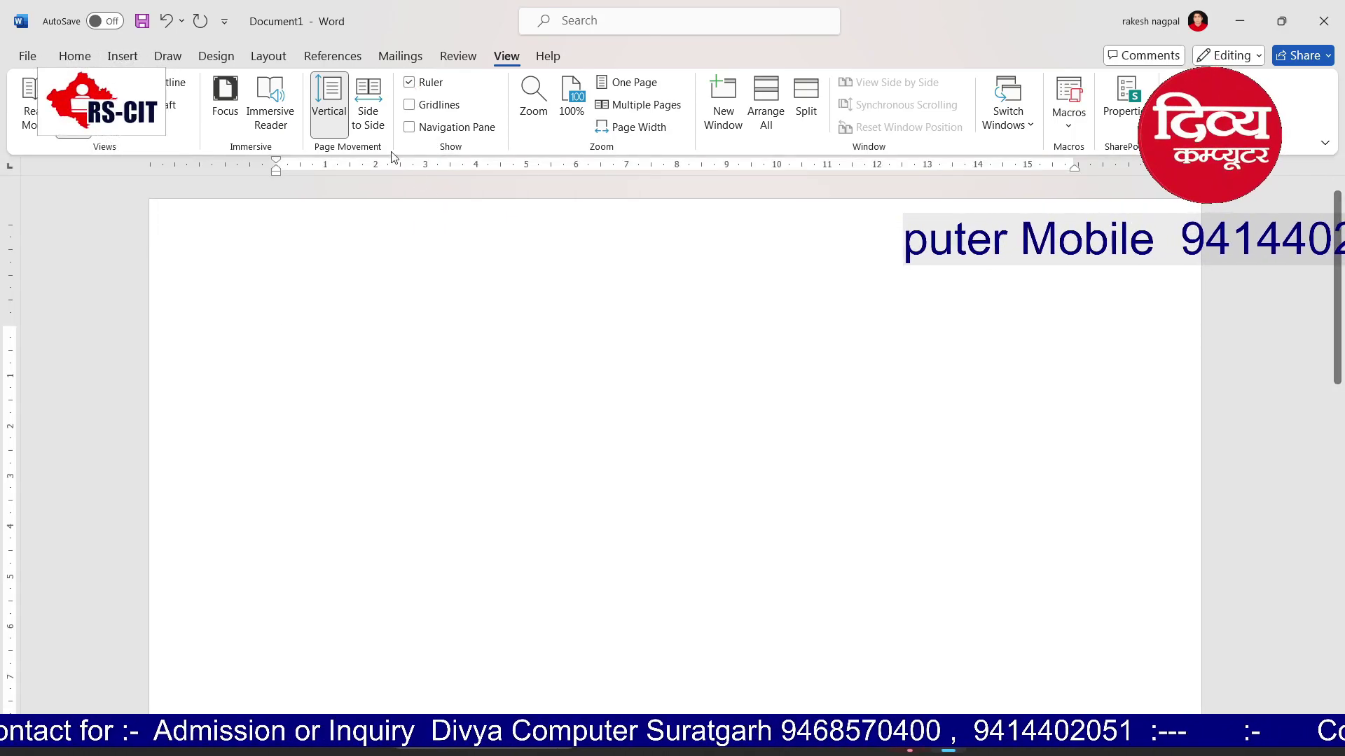
{"action": "left_click", "coordinate": [73, 56]}
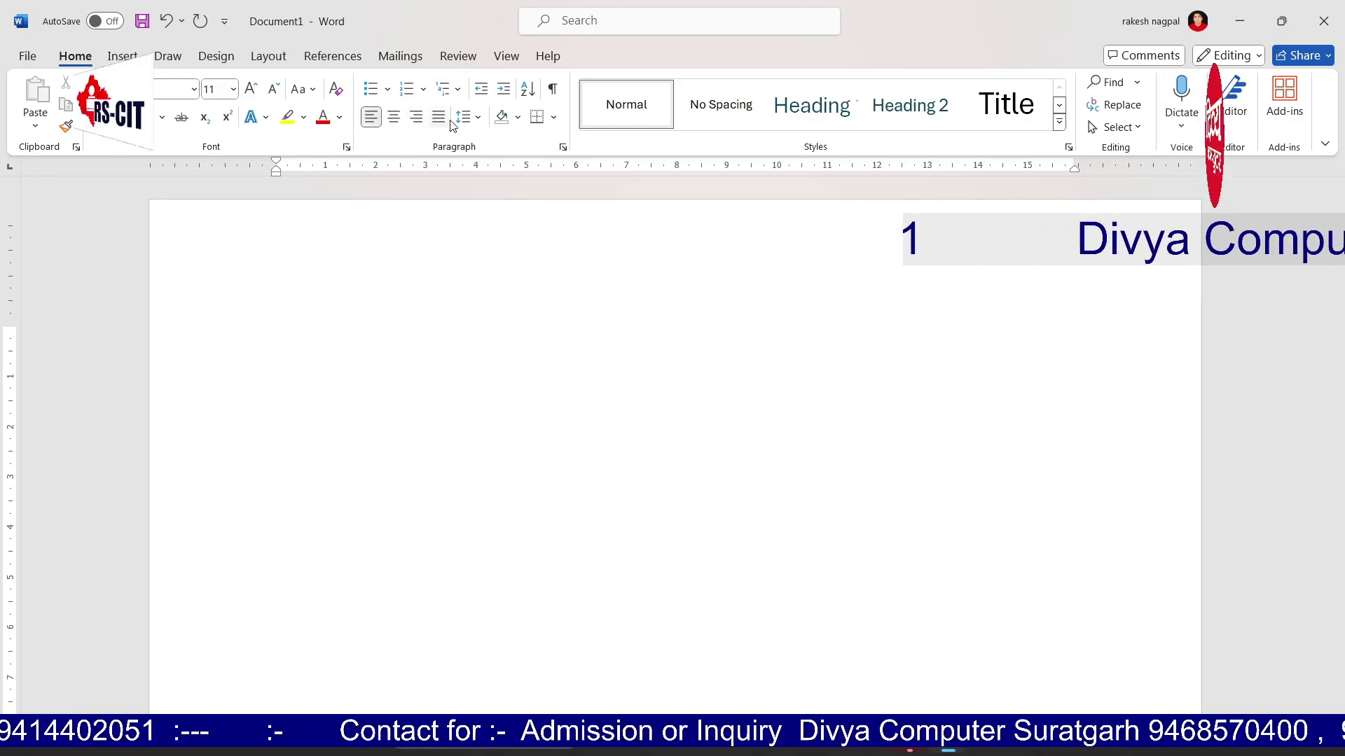
{"action": "left_click", "coordinate": [563, 148]}
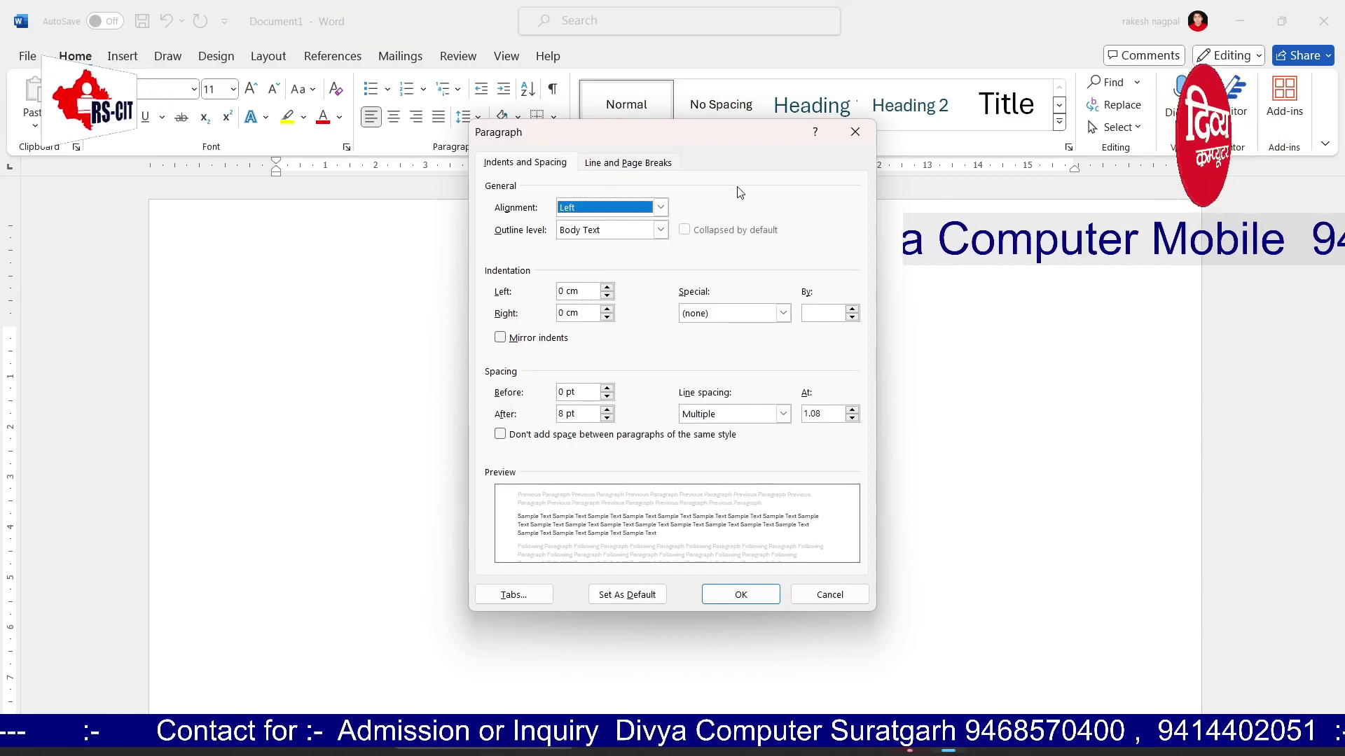
{"action": "left_click", "coordinate": [857, 132]}
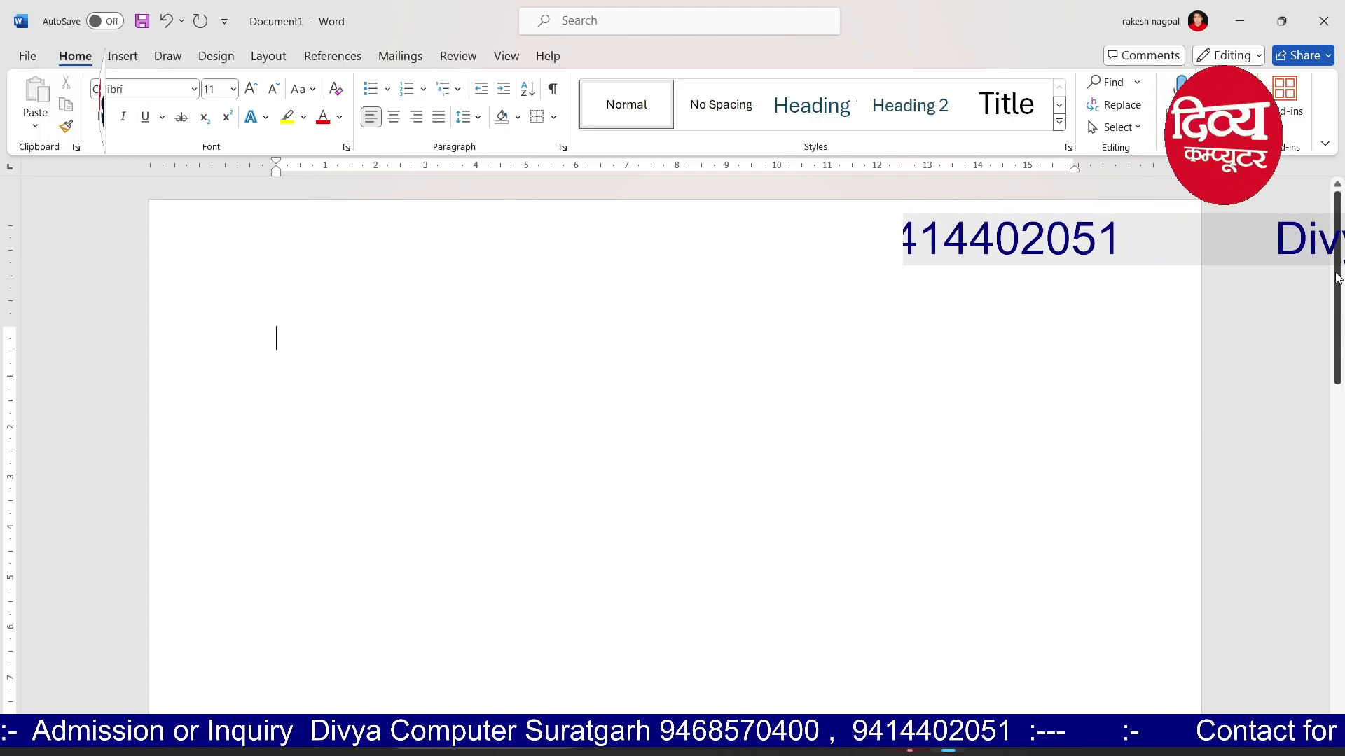
Enter the line "This is a Computer Class" at the start of the blank document
{"action": "scroll", "coordinate": [1281, 490], "scroll_direction": "down", "scroll_amount": 10}
{"action": "scroll", "coordinate": [1297, 490], "scroll_direction": "up", "scroll_amount": 10}
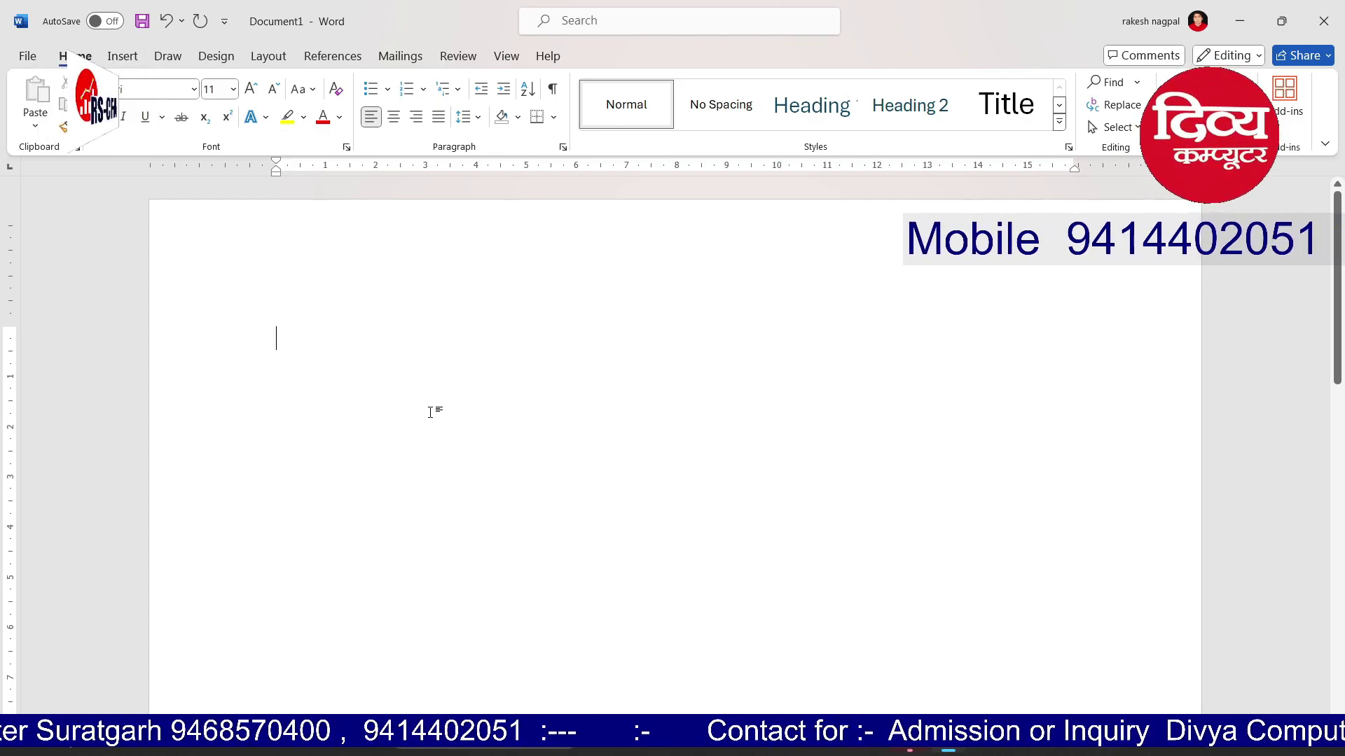
{"action": "type", "text": "This is a Computer Cla"}
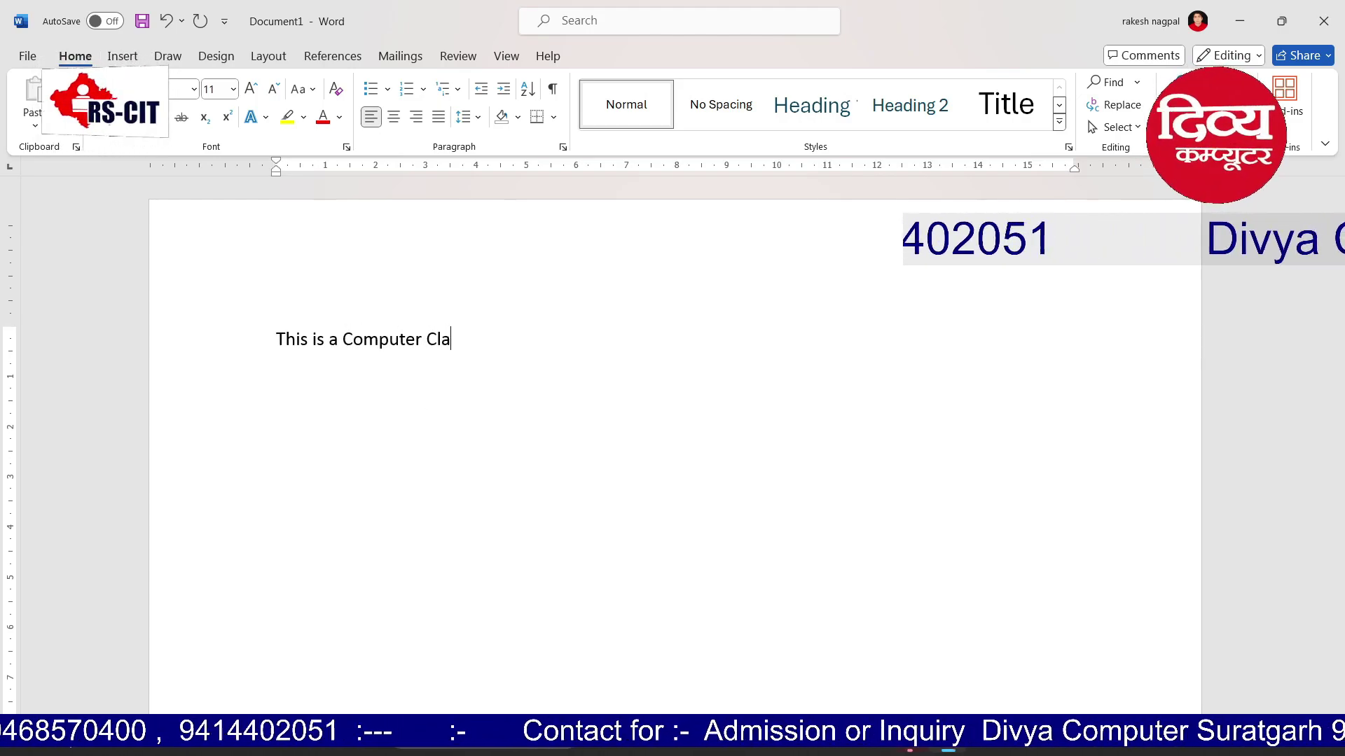
{"action": "key", "text": "ctrl+a"}
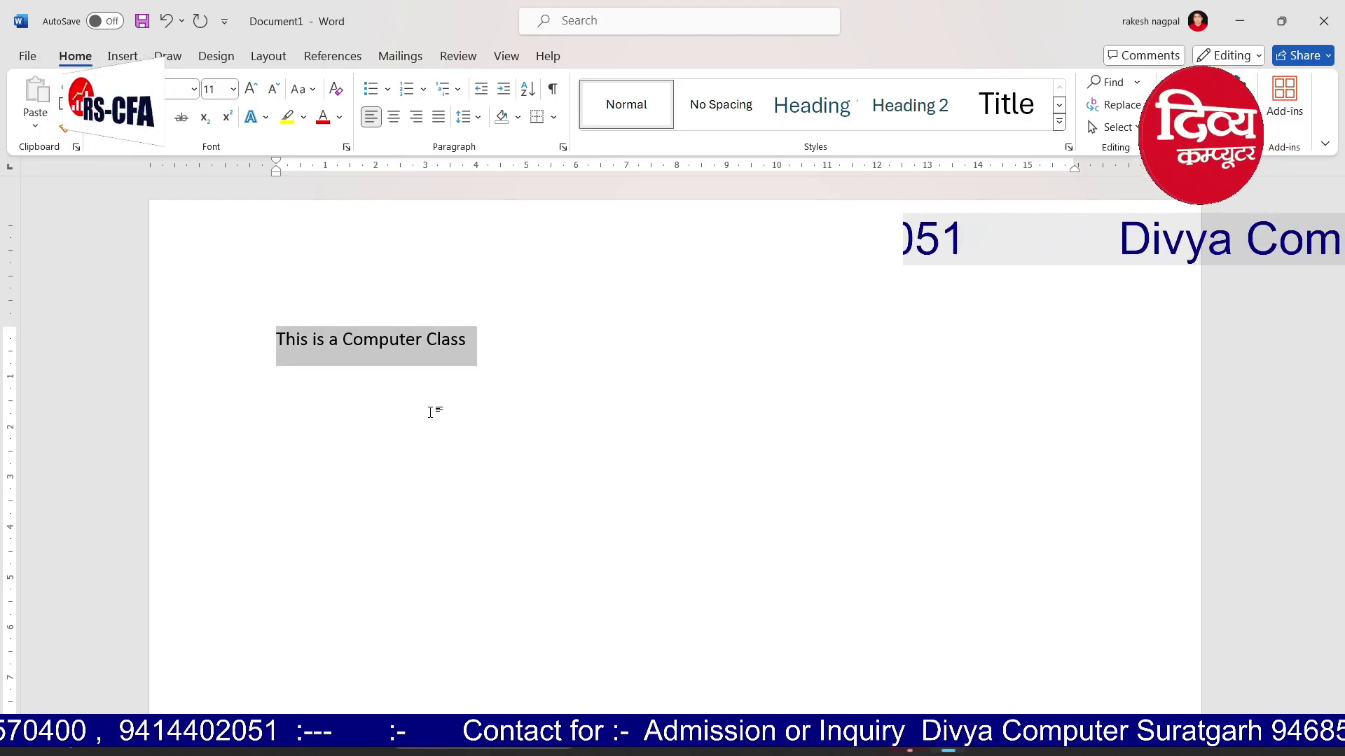
{"action": "left_click", "coordinate": [430, 412]}
Generate sample paragraphs with =rand() on a new line below the first line, and look through the text
{"action": "key", "text": "Return"}
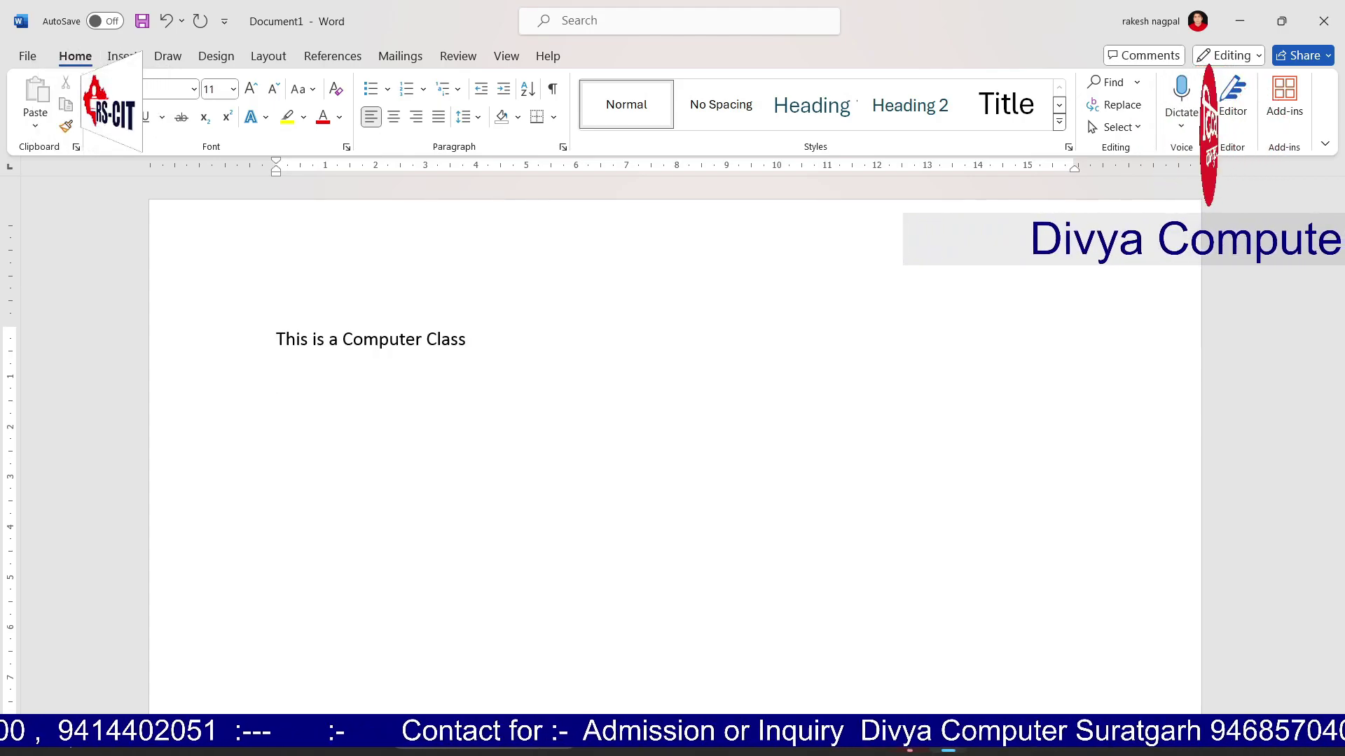
{"action": "type", "text": "=rand"}
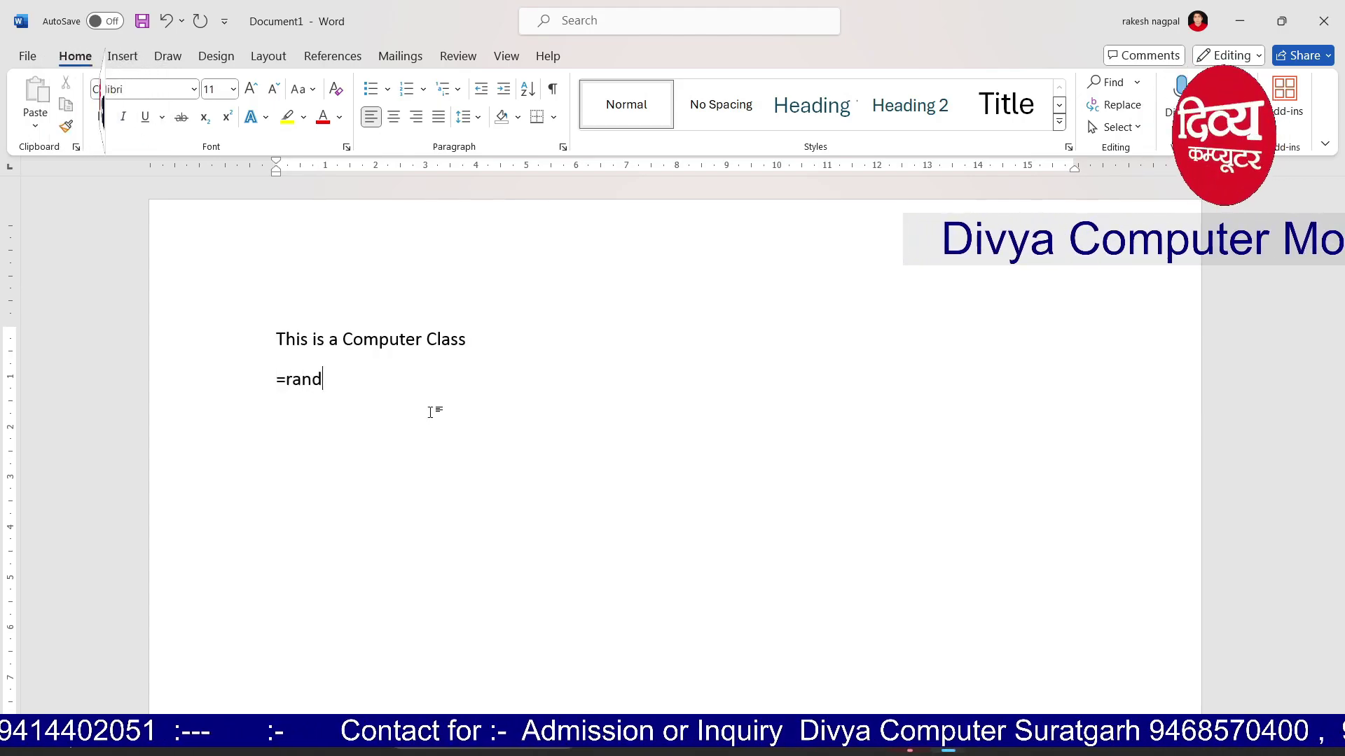
{"action": "type", "text": "()"}
{"action": "key", "text": "Return"}
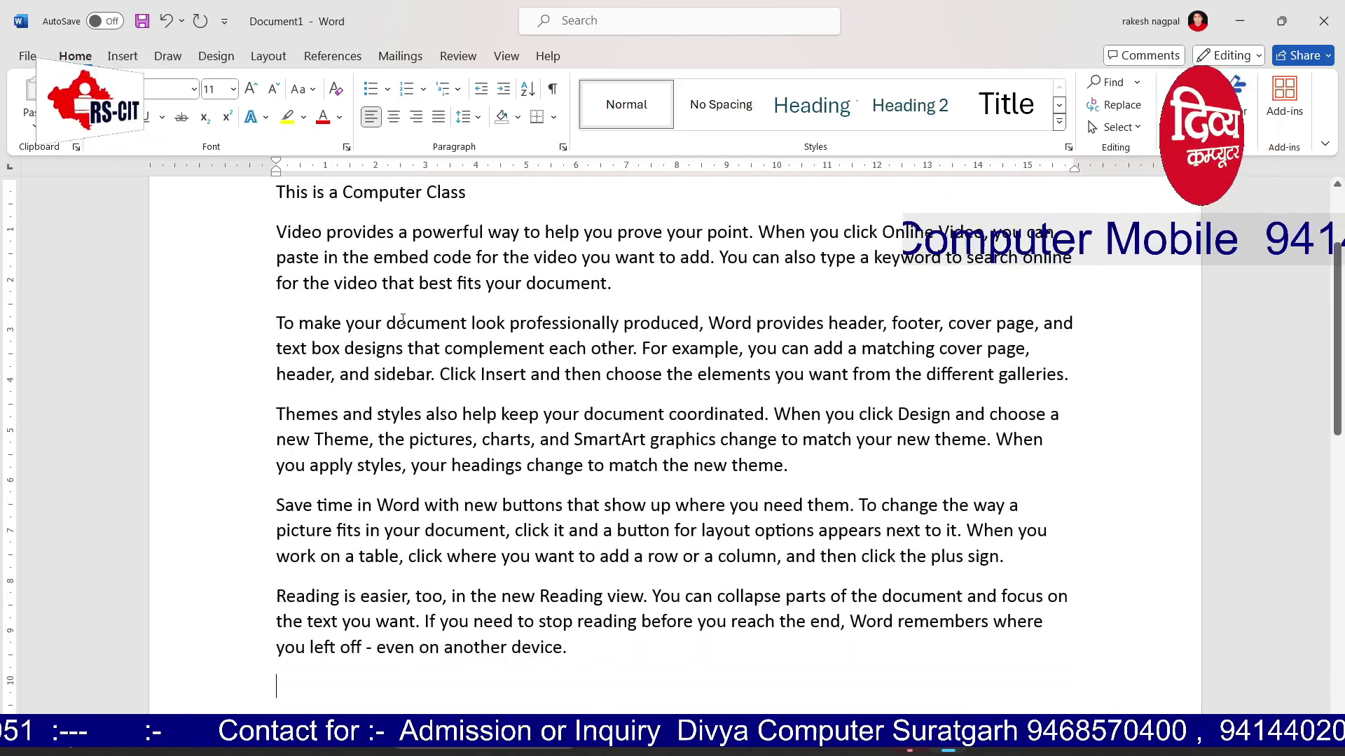
{"action": "scroll", "coordinate": [535, 351], "scroll_direction": "up", "scroll_amount": 3}
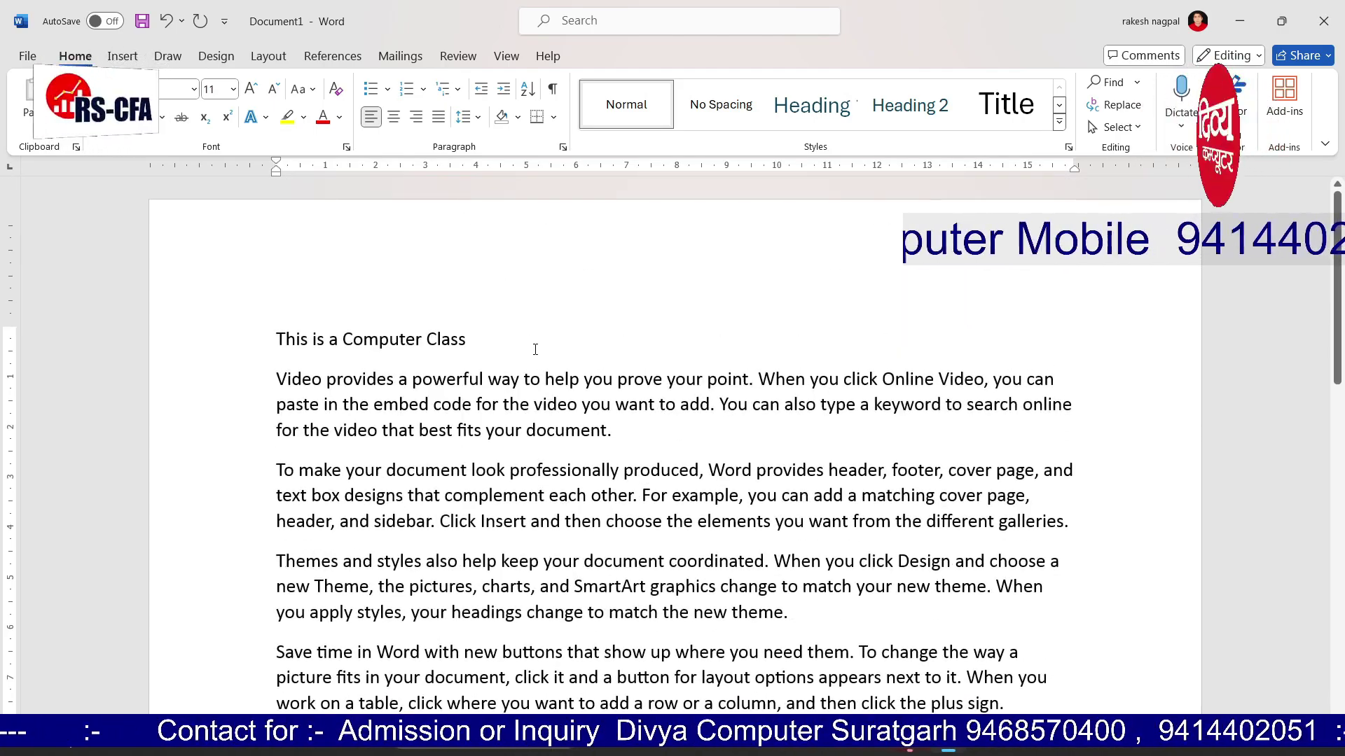
{"action": "scroll", "coordinate": [535, 348], "scroll_direction": "down", "scroll_amount": 6}
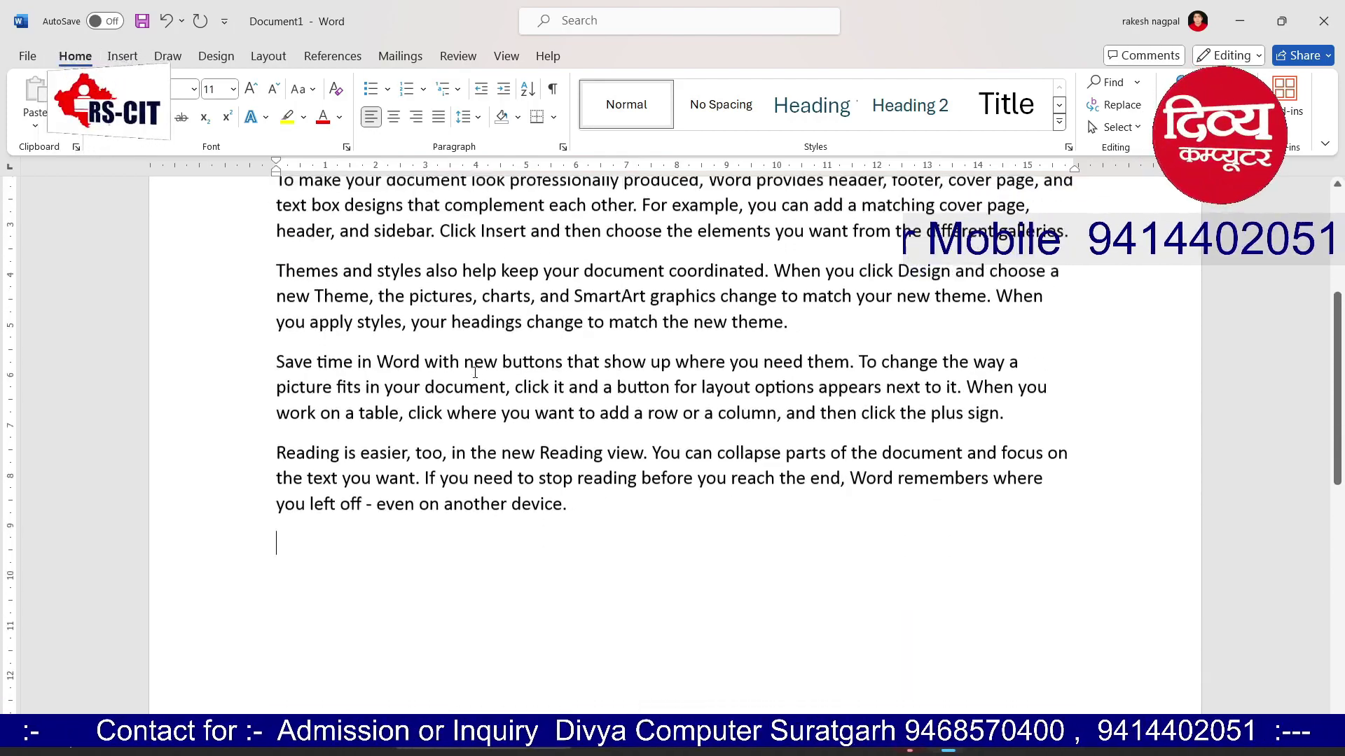
{"action": "scroll", "coordinate": [475, 372], "scroll_direction": "up", "scroll_amount": 5}
{"action": "scroll", "coordinate": [466, 354], "scroll_direction": "down", "scroll_amount": 7}
{"action": "scroll", "coordinate": [465, 352], "scroll_direction": "up", "scroll_amount": 8}
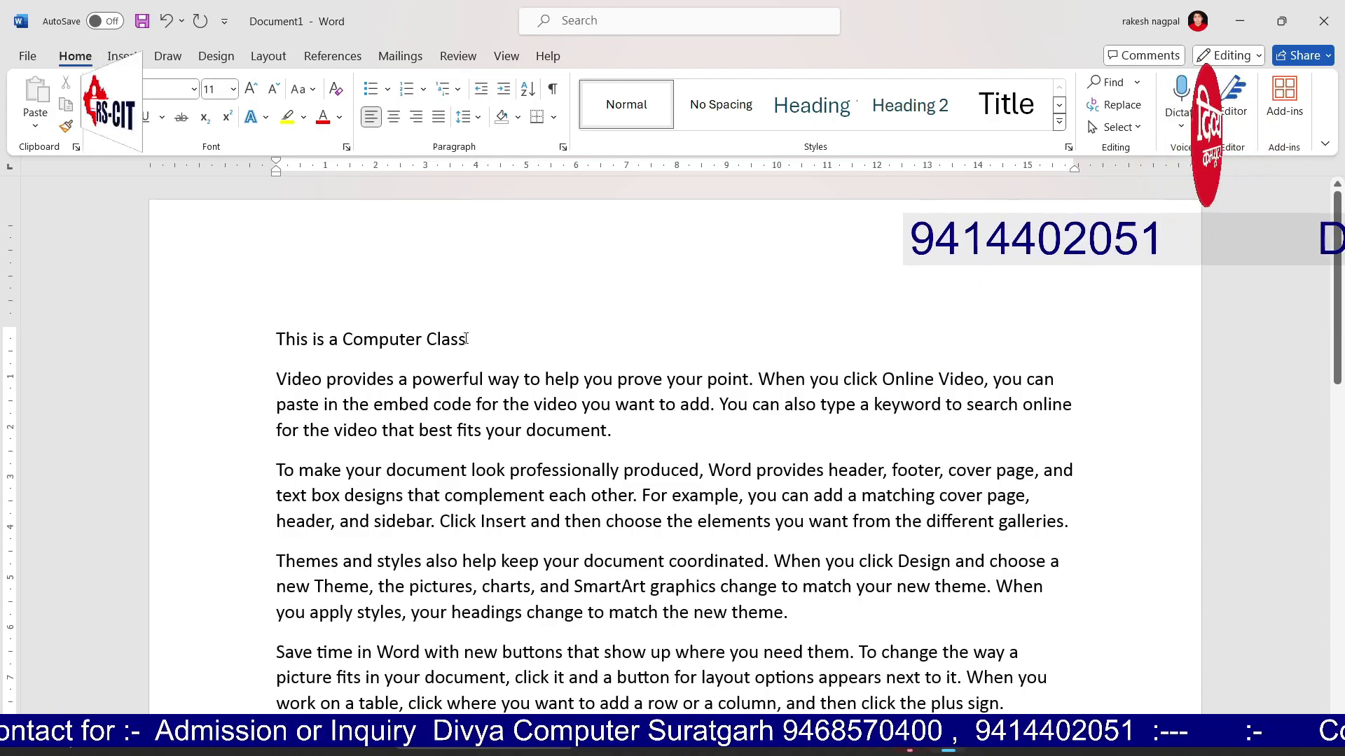
Save the document to the Desktop as a Word Document named "This is a Computer Class" and dismiss the automatic saving notice
{"action": "left_click", "coordinate": [42, 60]}
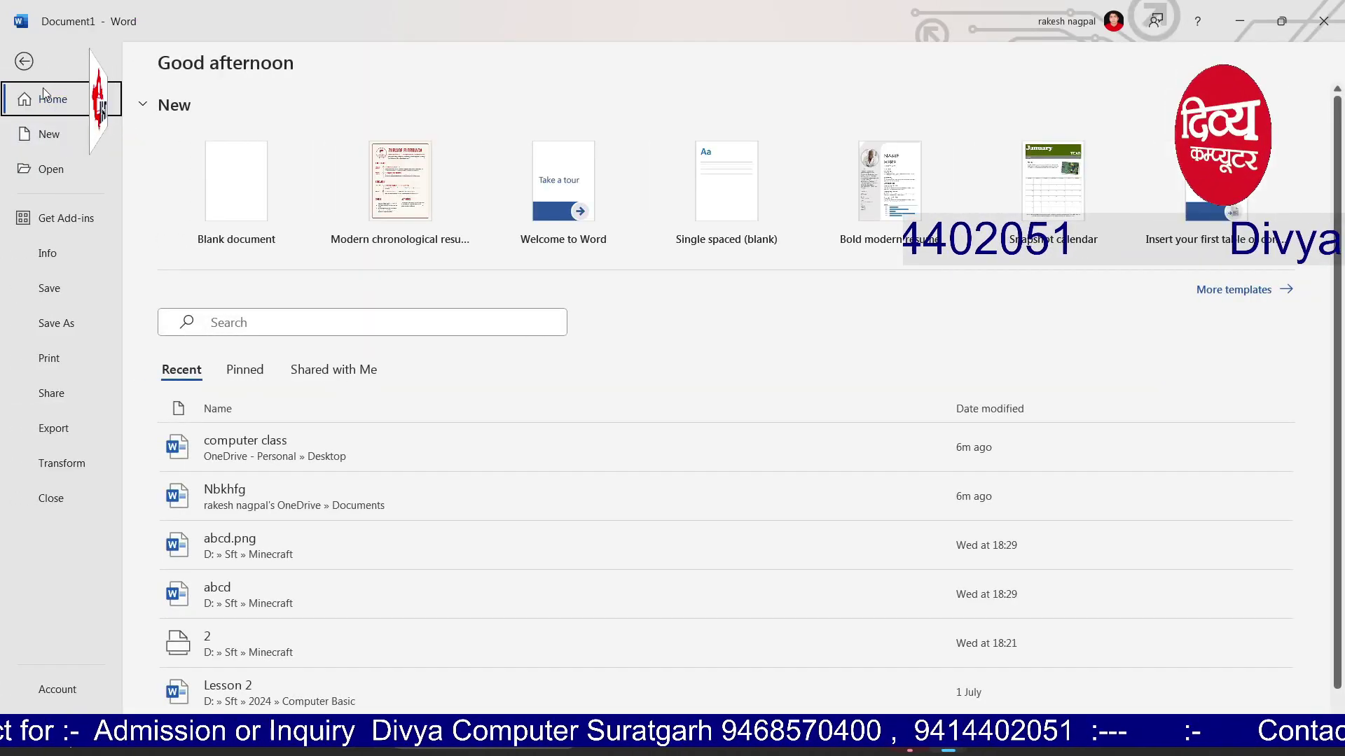
{"action": "left_click", "coordinate": [54, 292]}
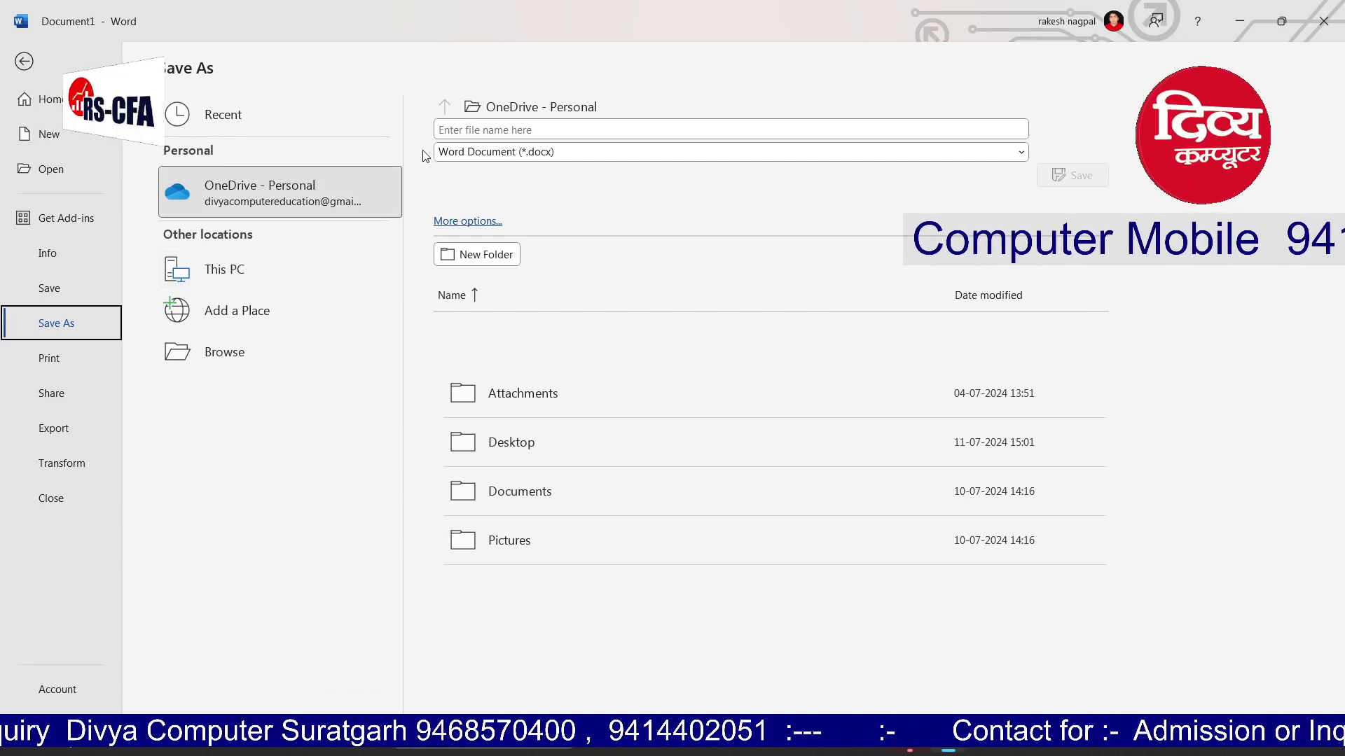
{"action": "left_click", "coordinate": [223, 277]}
{"action": "left_click", "coordinate": [223, 276]}
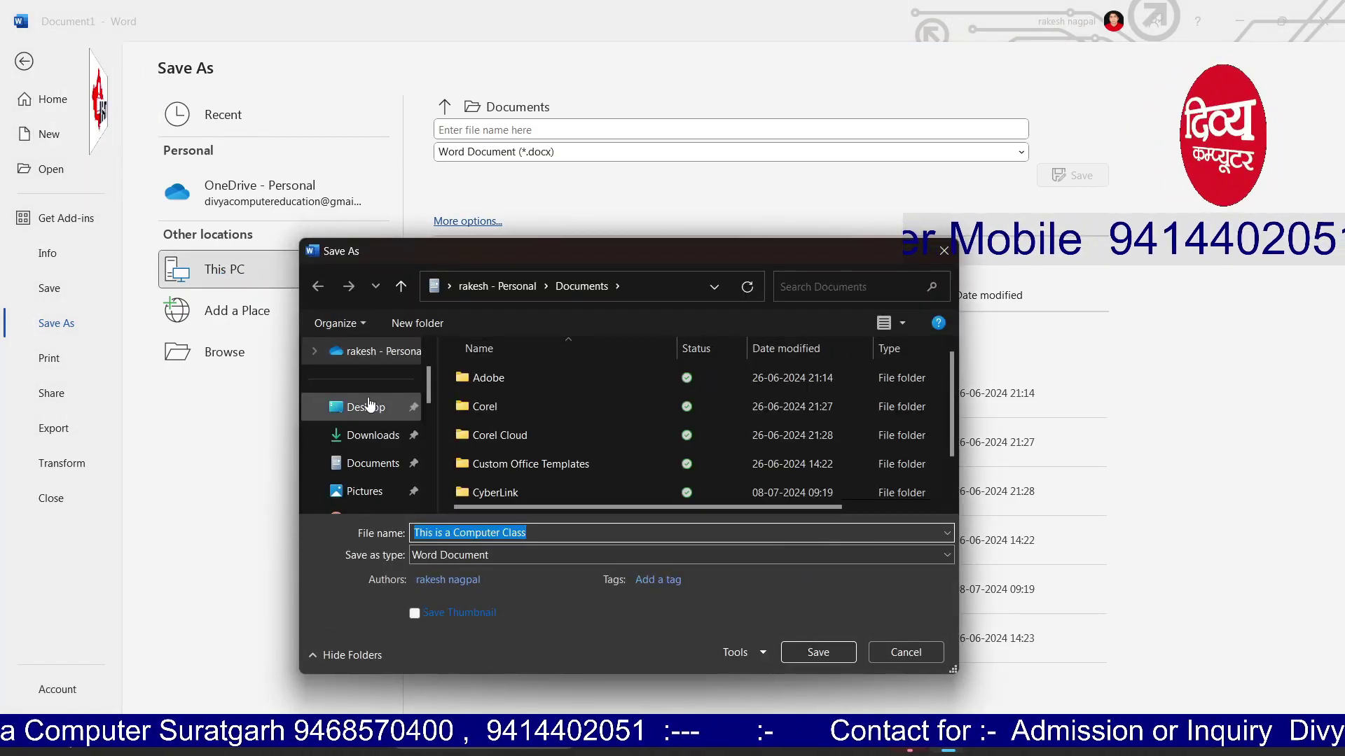
{"action": "left_click", "coordinate": [367, 407]}
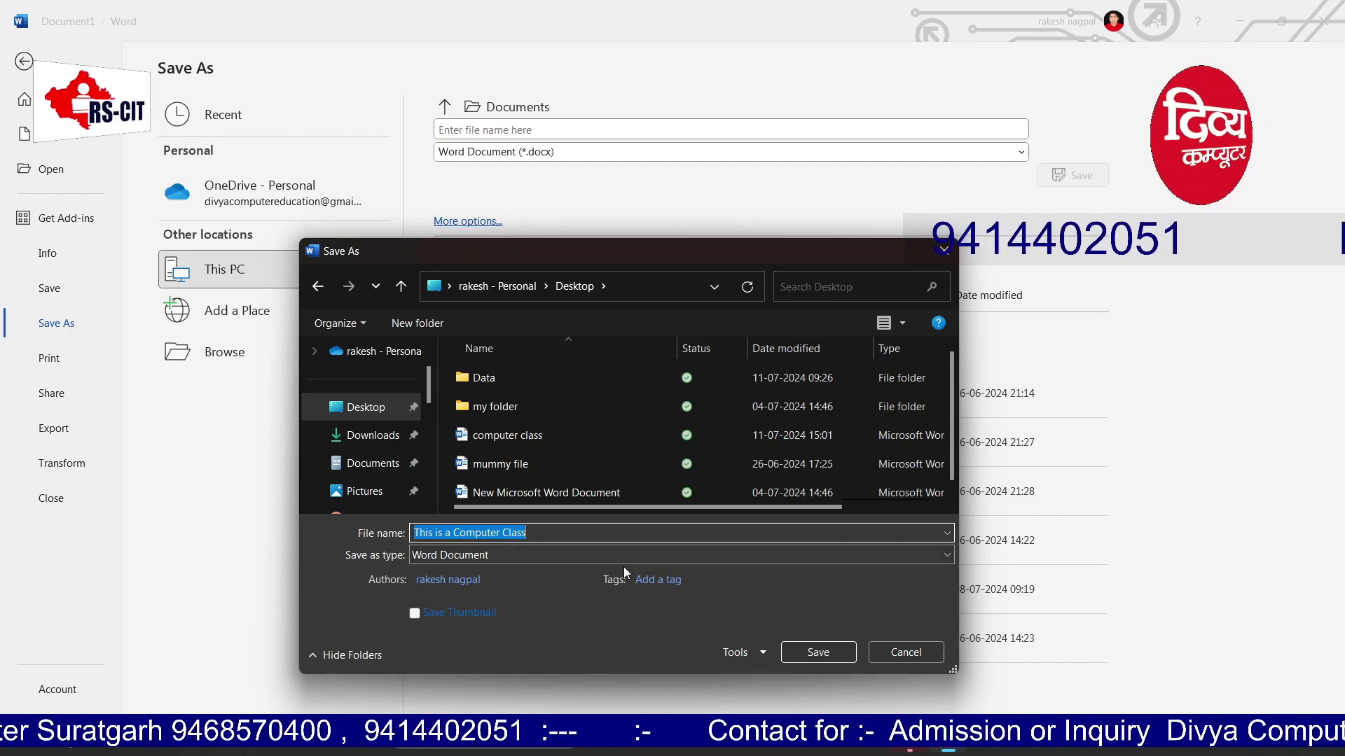
{"action": "left_click", "coordinate": [794, 658]}
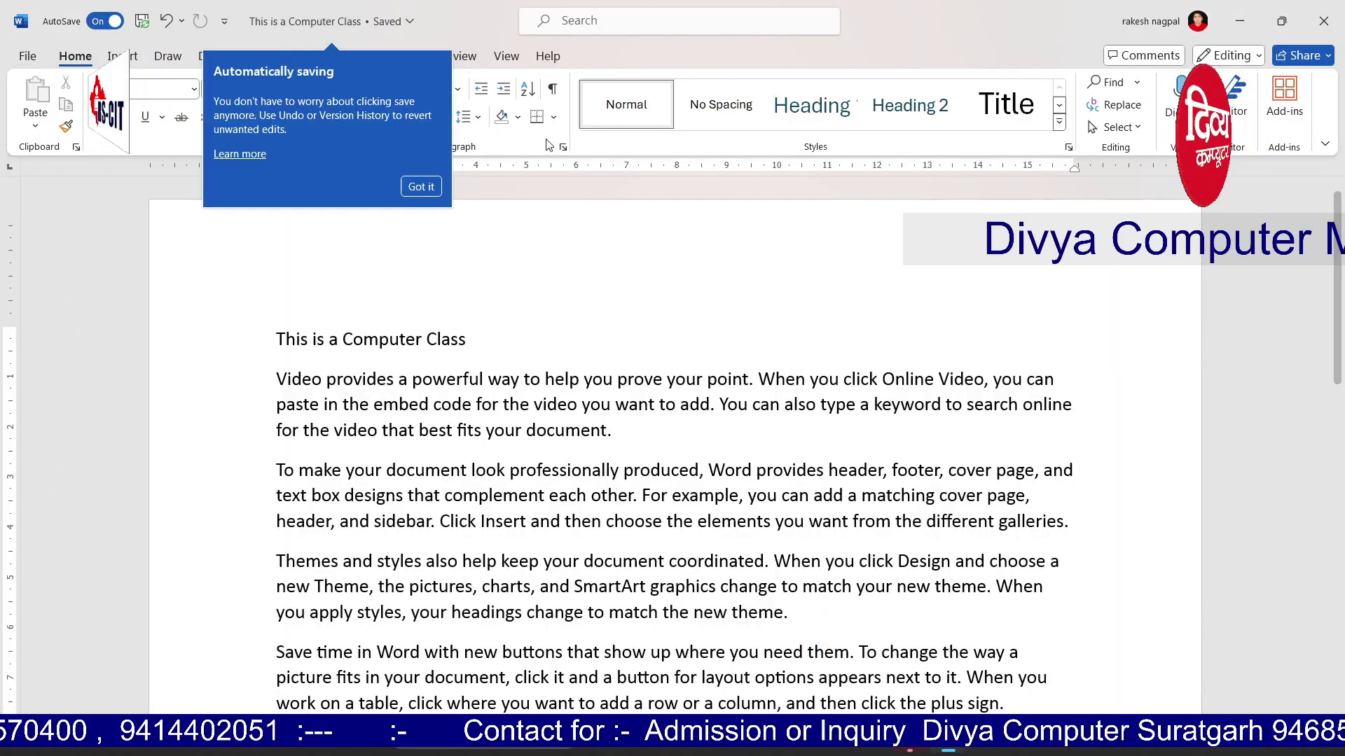
{"action": "left_click", "coordinate": [421, 186]}
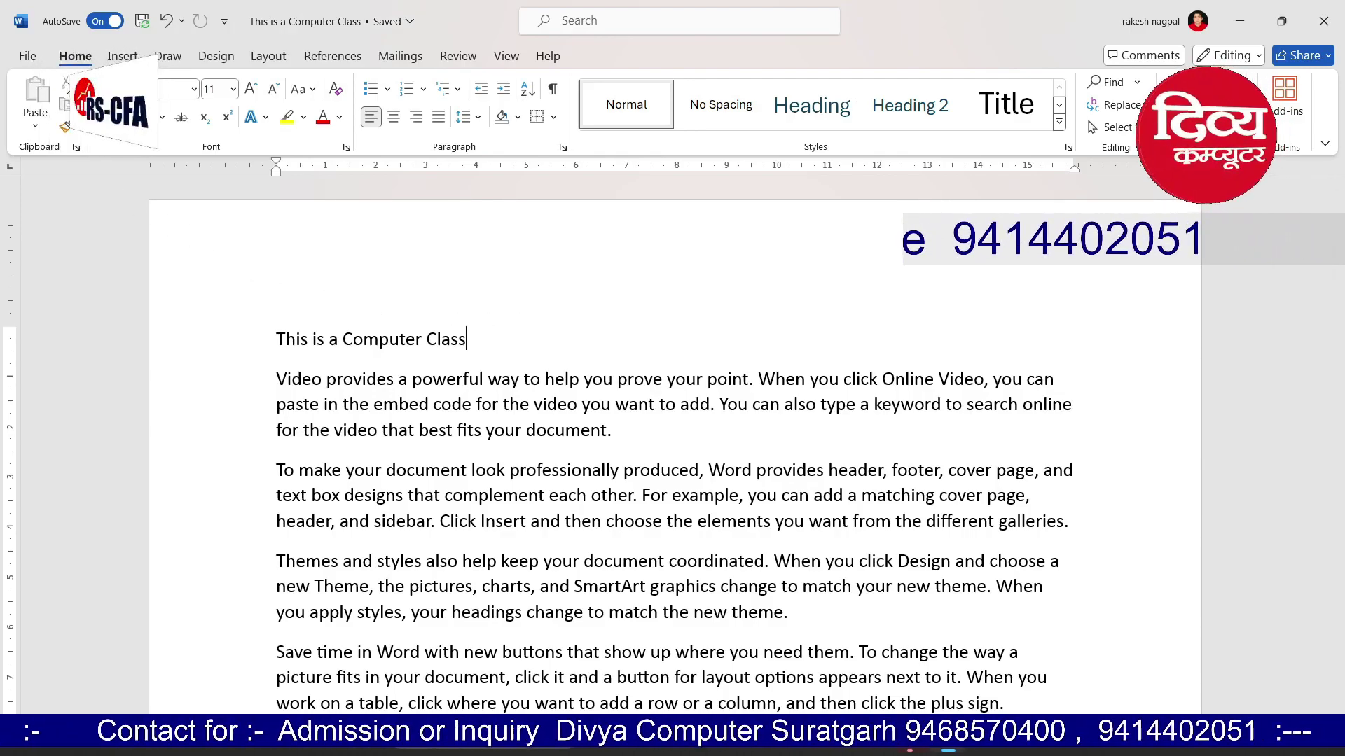
Save a copy of the document to the Desktop in PDF format, named "This is a Computer Class"
{"action": "left_click", "coordinate": [28, 56]}
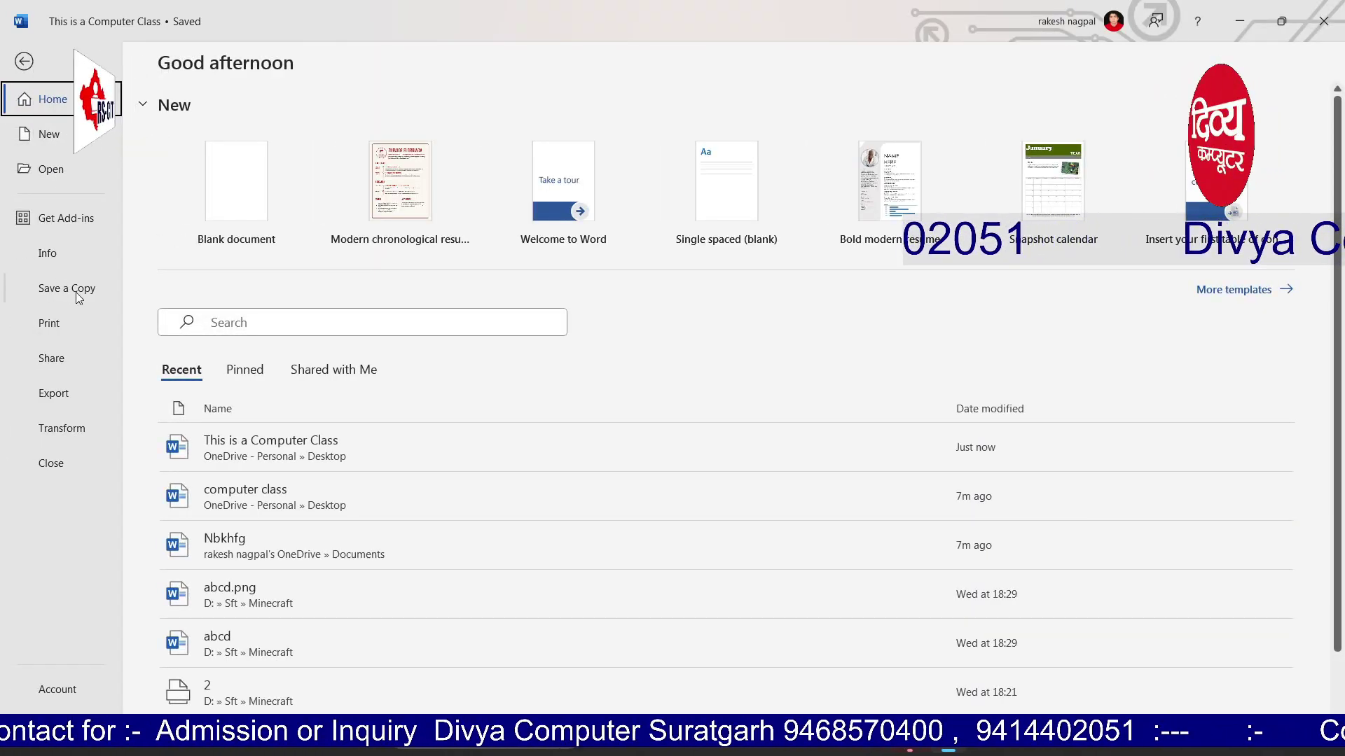
{"action": "left_click", "coordinate": [76, 292]}
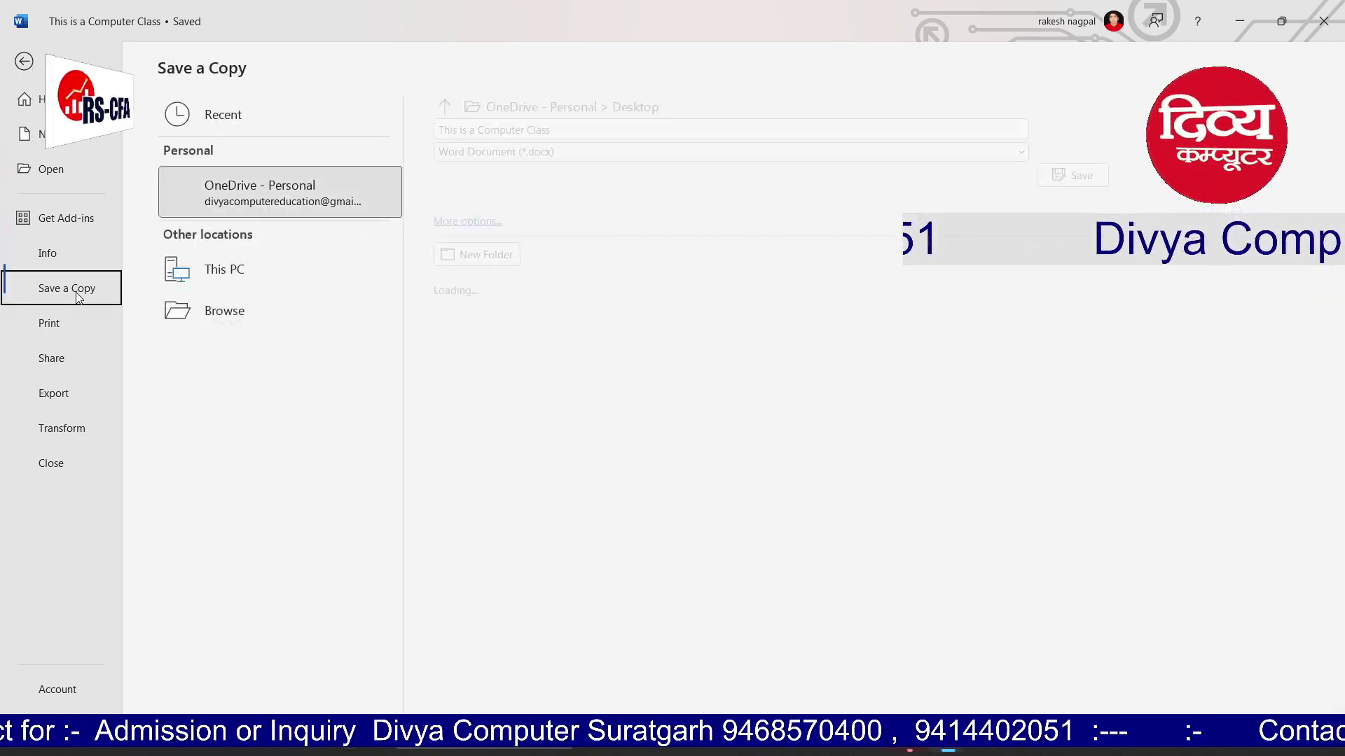
{"action": "double_click", "coordinate": [216, 269]}
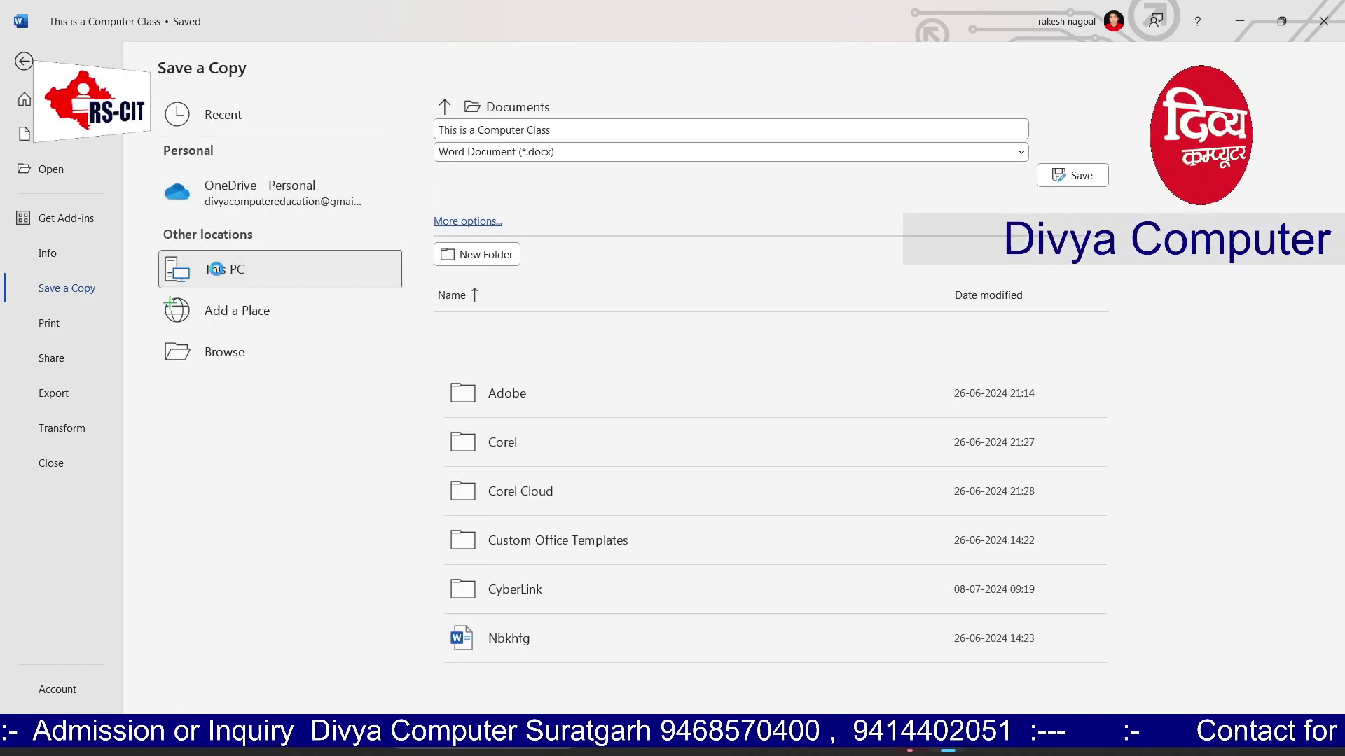
{"action": "left_click", "coordinate": [449, 554]}
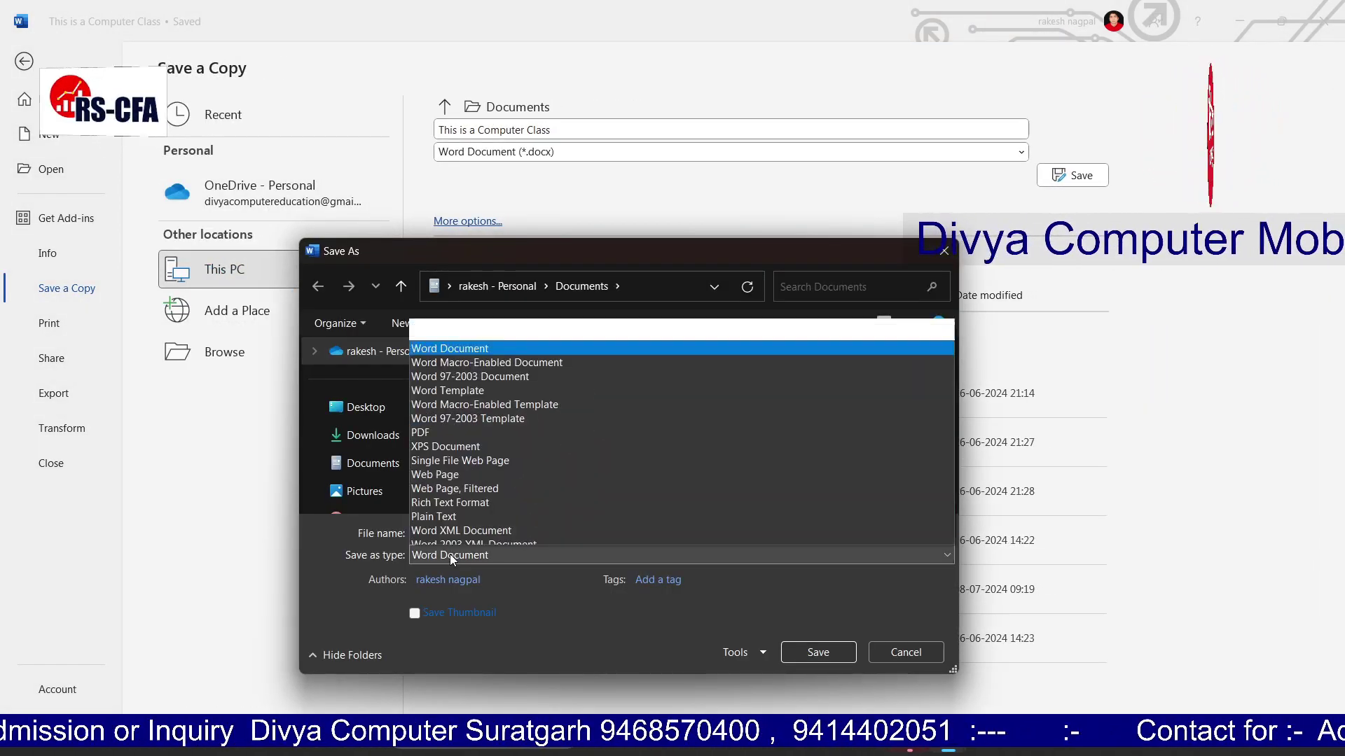
{"action": "left_click", "coordinate": [435, 401]}
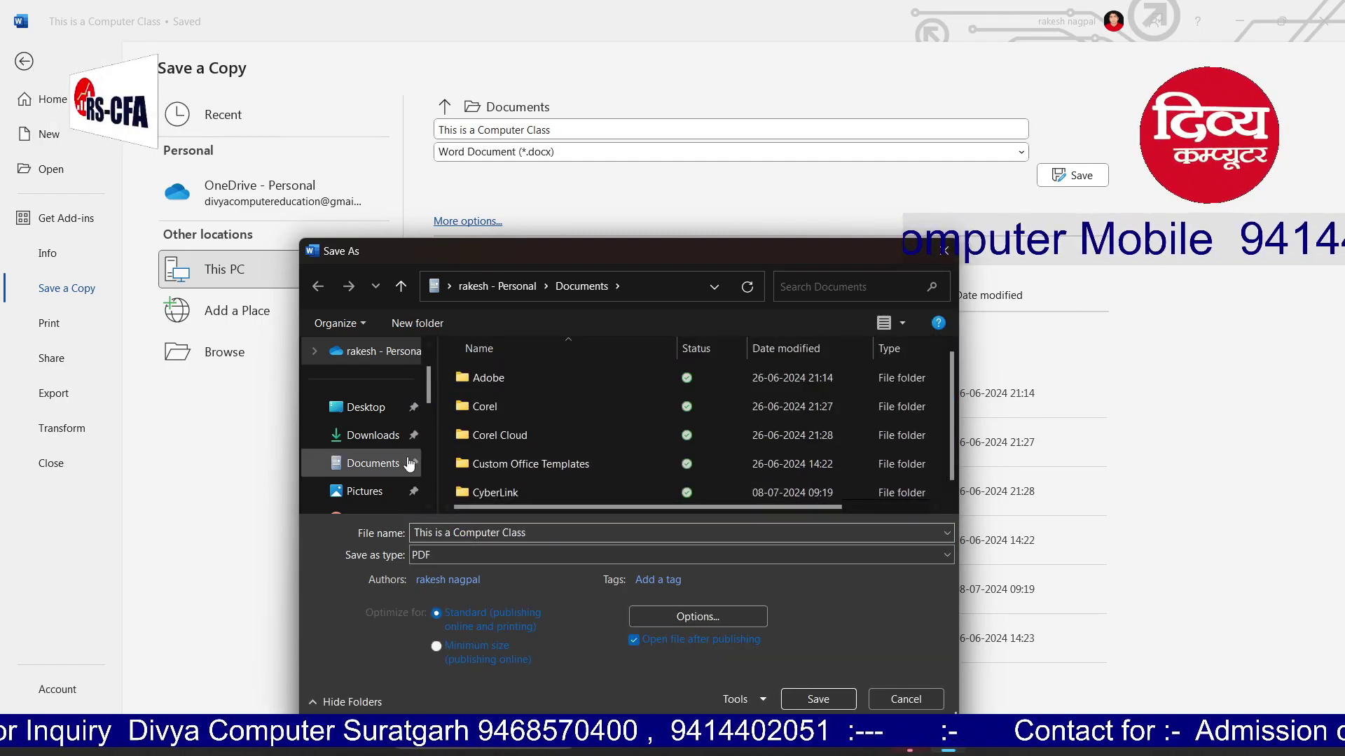
{"action": "left_click", "coordinate": [382, 415]}
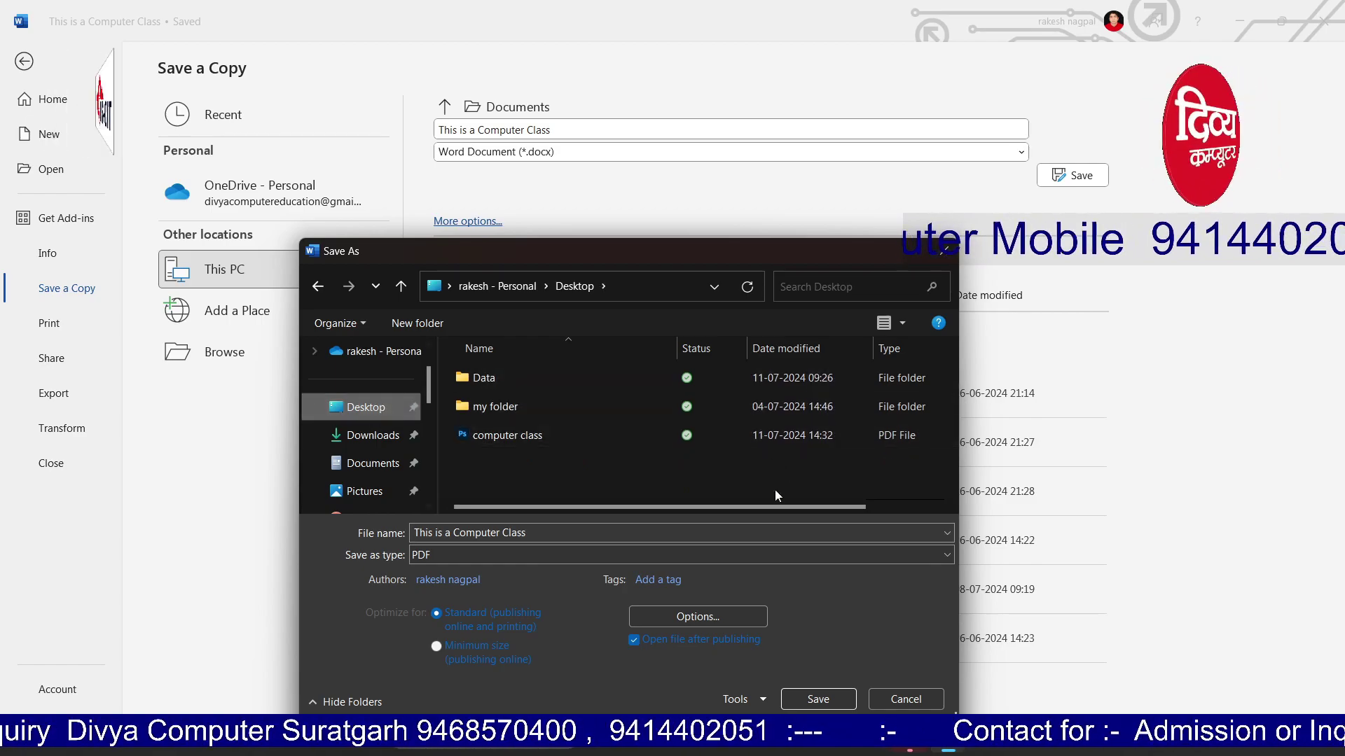
{"action": "left_click", "coordinate": [800, 694]}
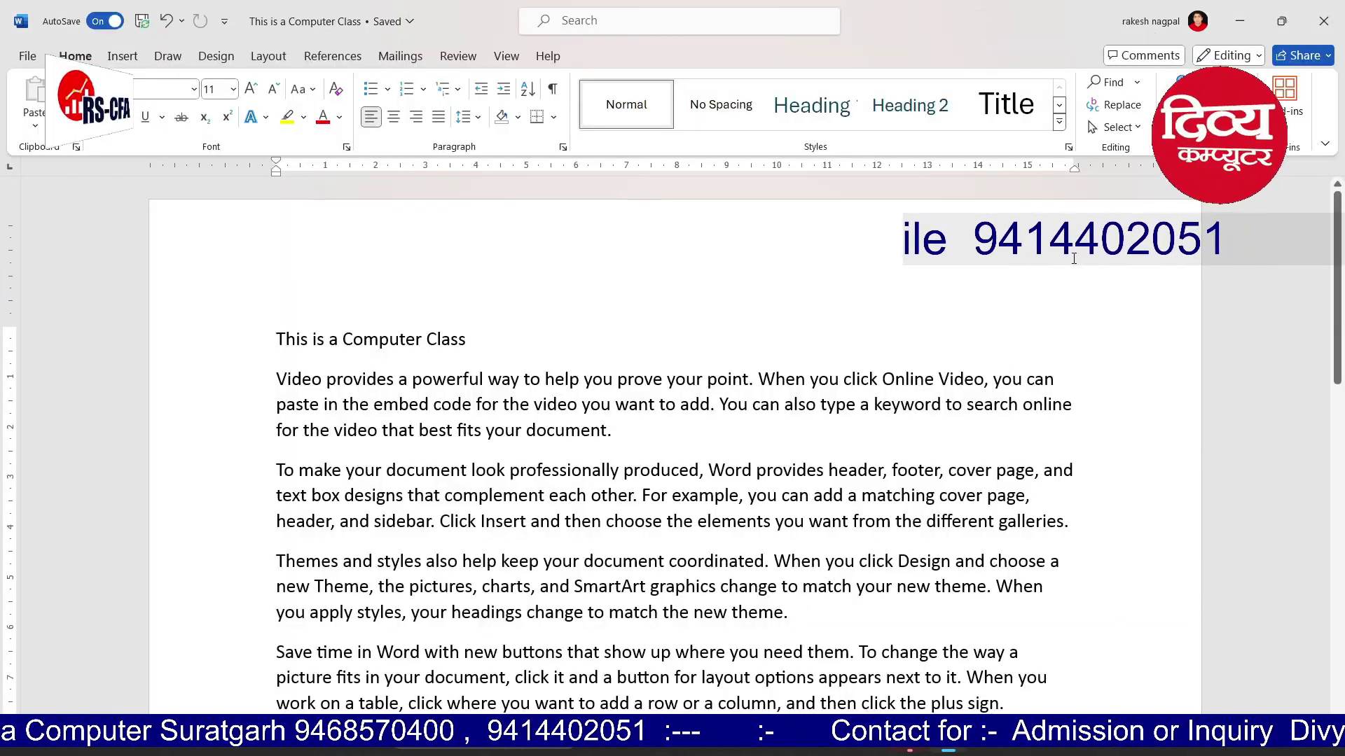
Minimize Word and open the "This is a Computer Class" PDF from the desktop, choosing Google Chrome to always open PDF files
{"action": "left_click", "coordinate": [1241, 22]}
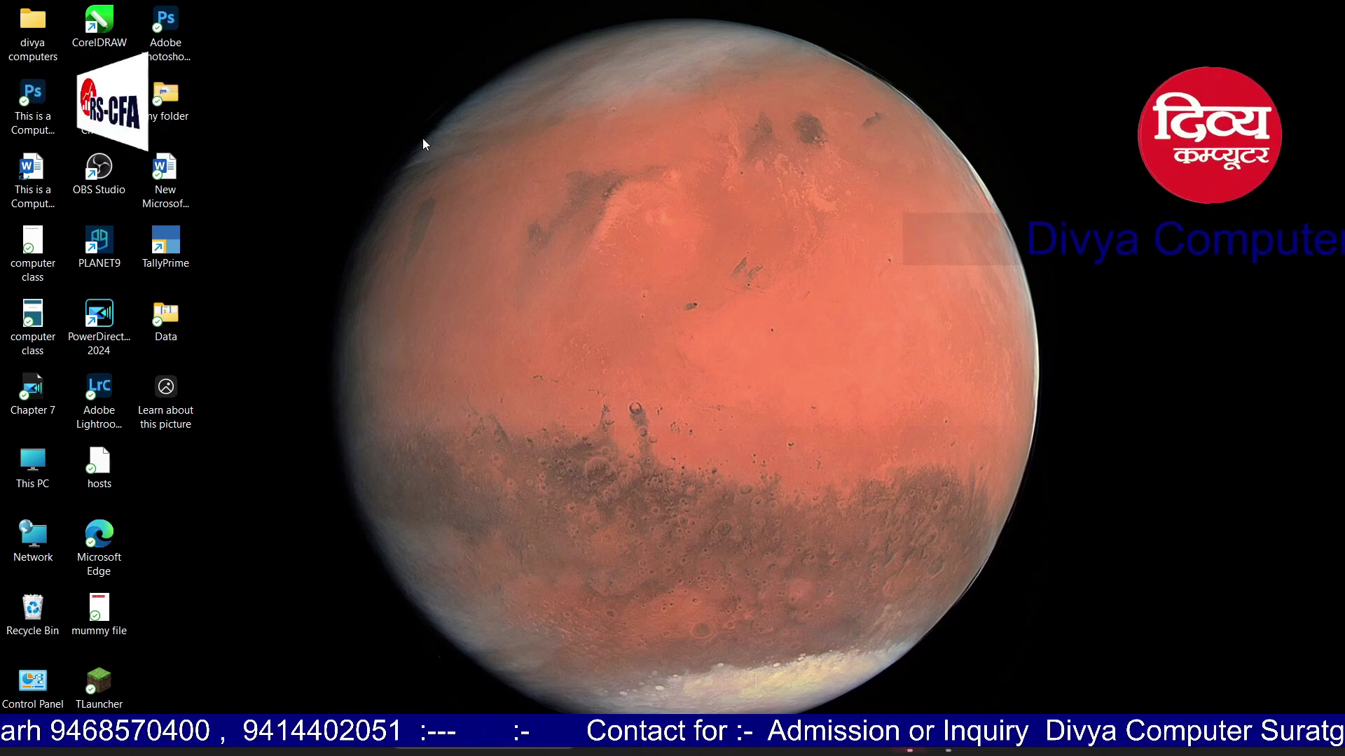
{"action": "right_click", "coordinate": [45, 121]}
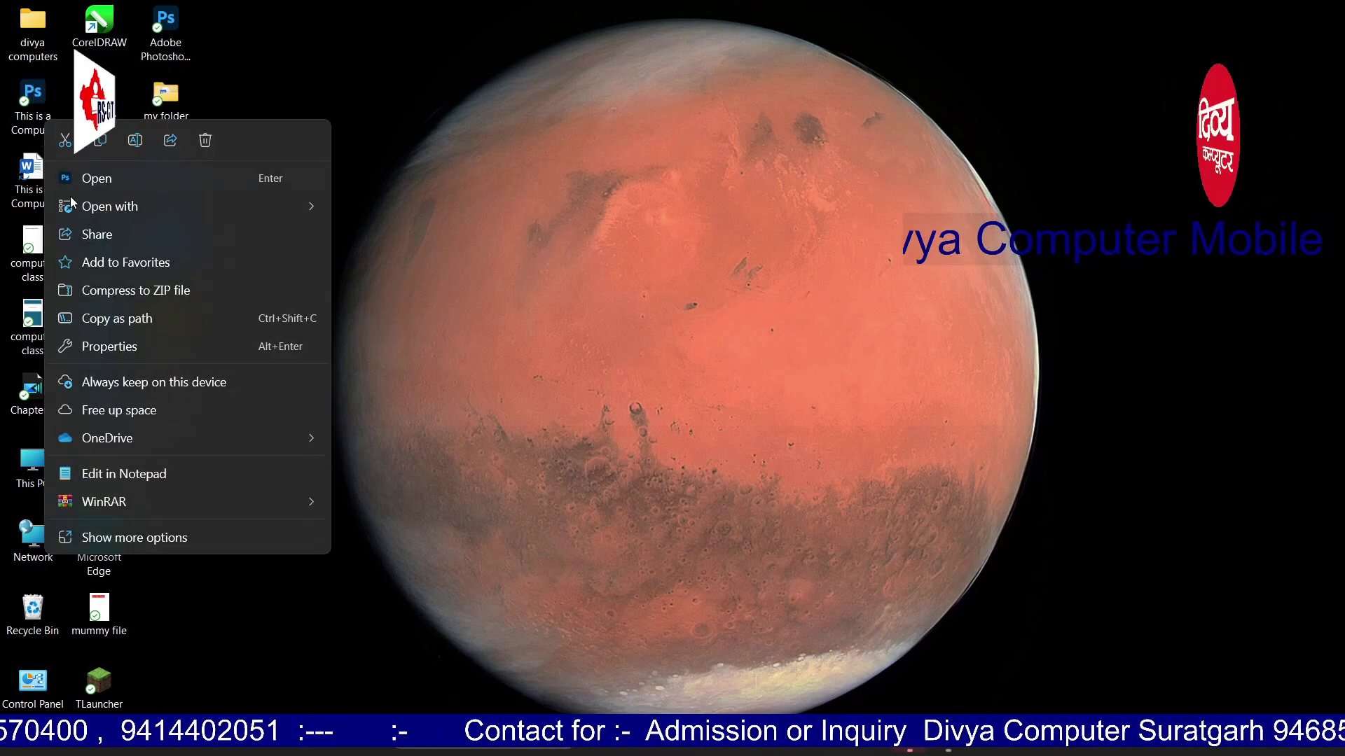
{"action": "mouse_move", "coordinate": [101, 208]}
{"action": "left_click", "coordinate": [411, 379]}
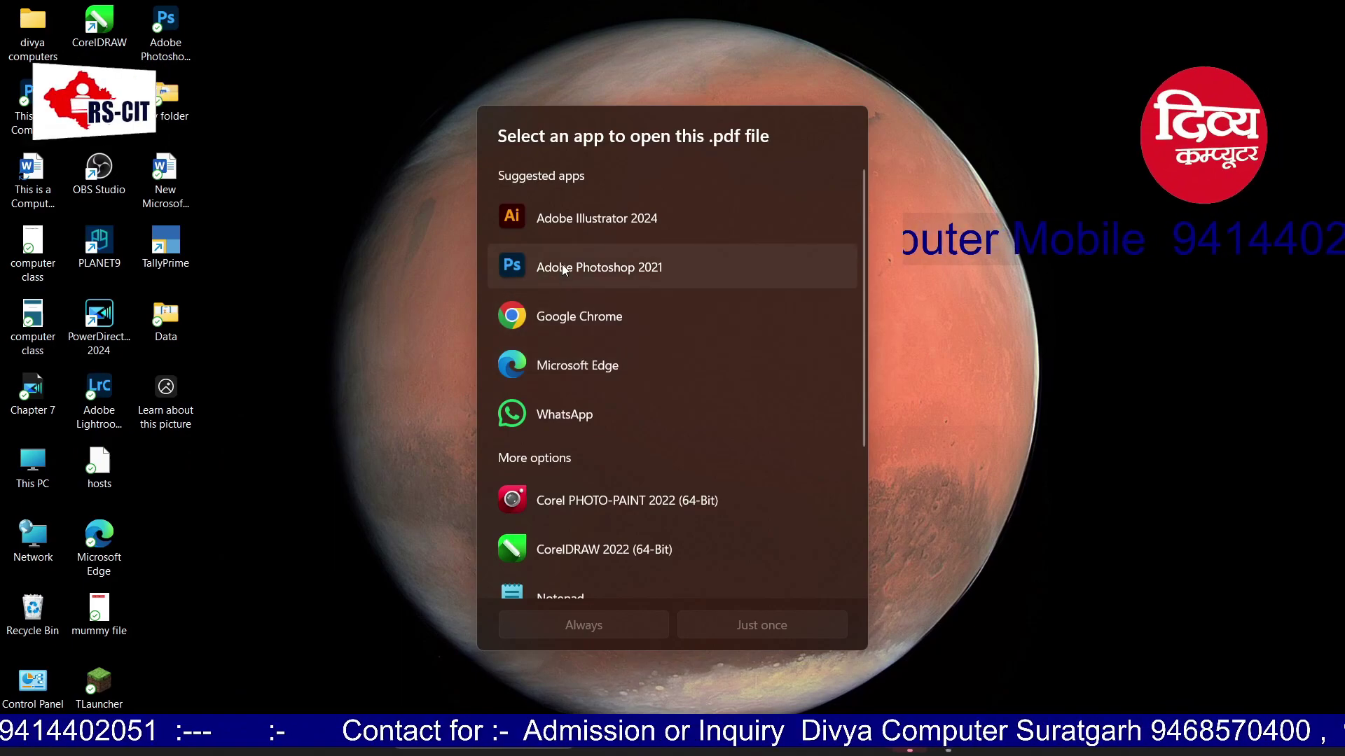
{"action": "left_click", "coordinate": [548, 318]}
{"action": "scroll", "coordinate": [696, 496], "scroll_direction": "down", "scroll_amount": 3}
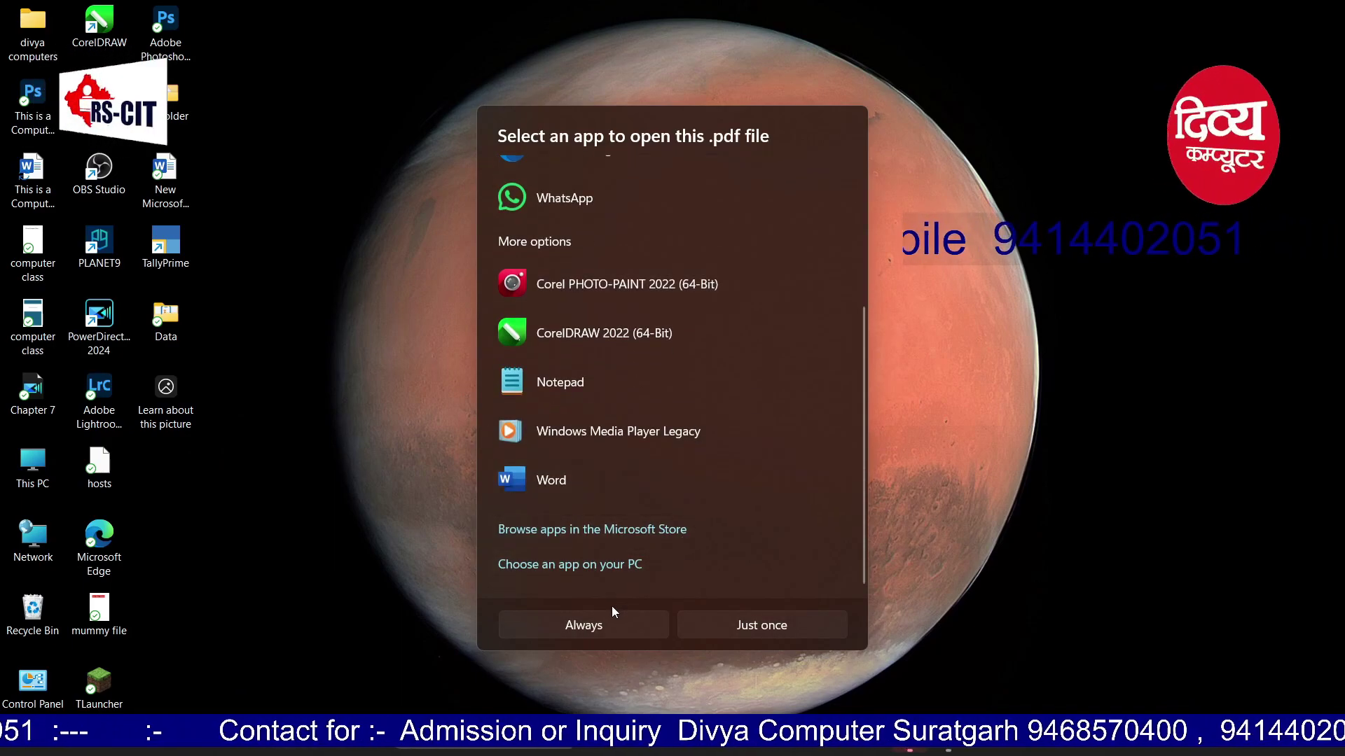
{"action": "left_click", "coordinate": [621, 624]}
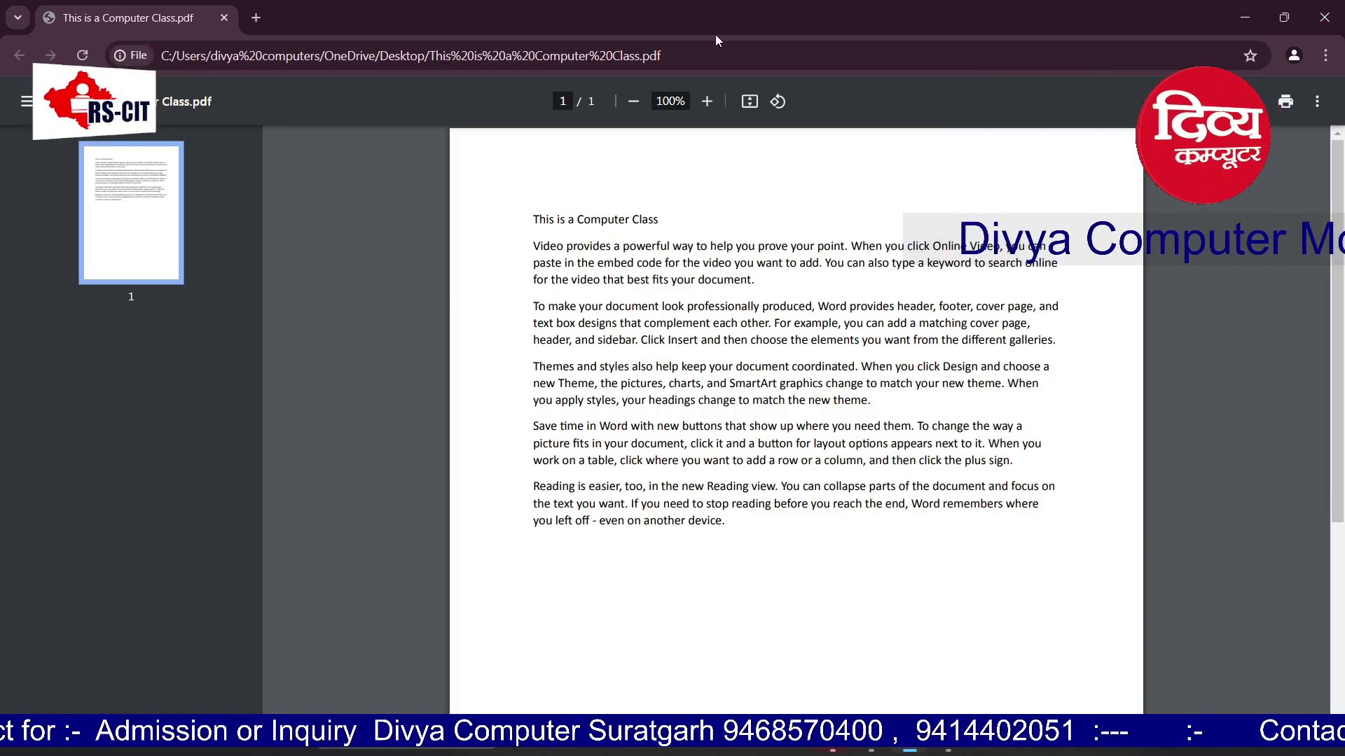
Copy the PDF's file address from Chrome and open it in Microsoft Edge
{"action": "left_click", "coordinate": [616, 56]}
{"action": "right_click", "coordinate": [618, 55]}
{"action": "left_click", "coordinate": [670, 171]}
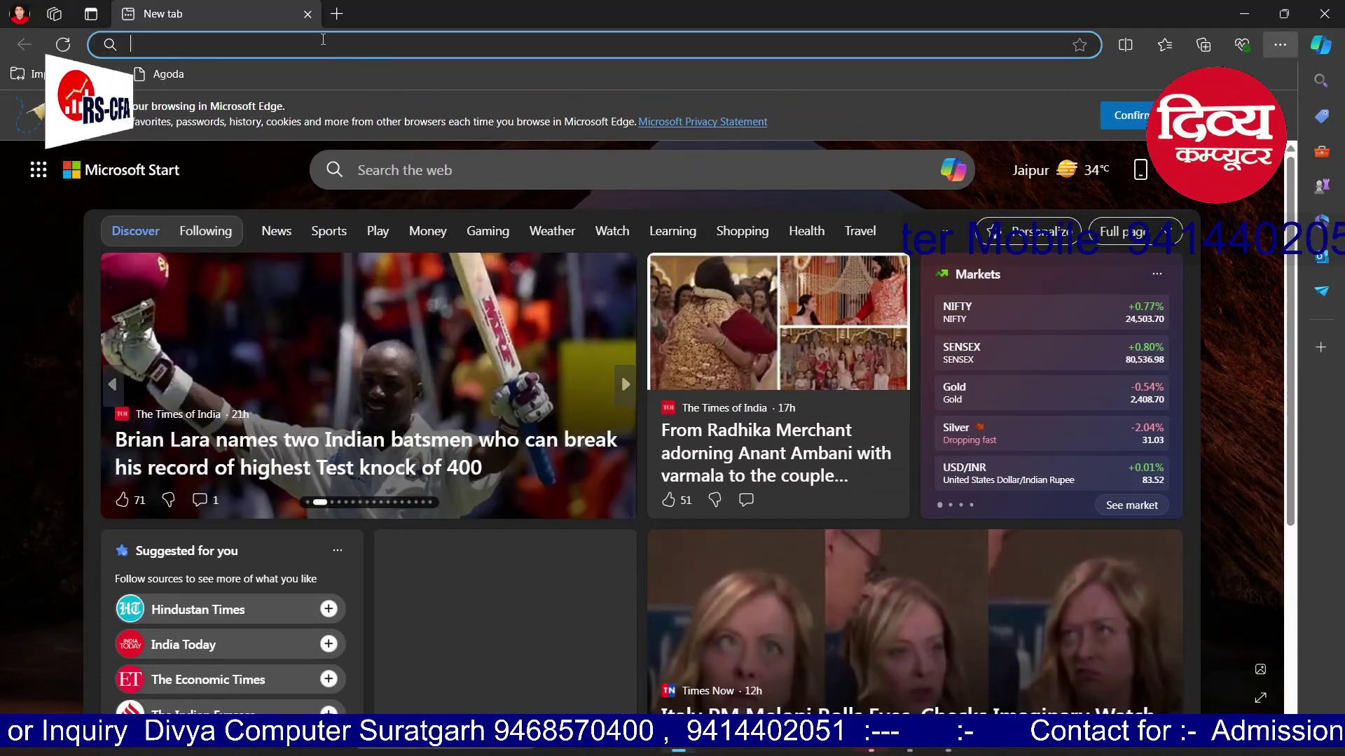
{"action": "right_click", "coordinate": [324, 43]}
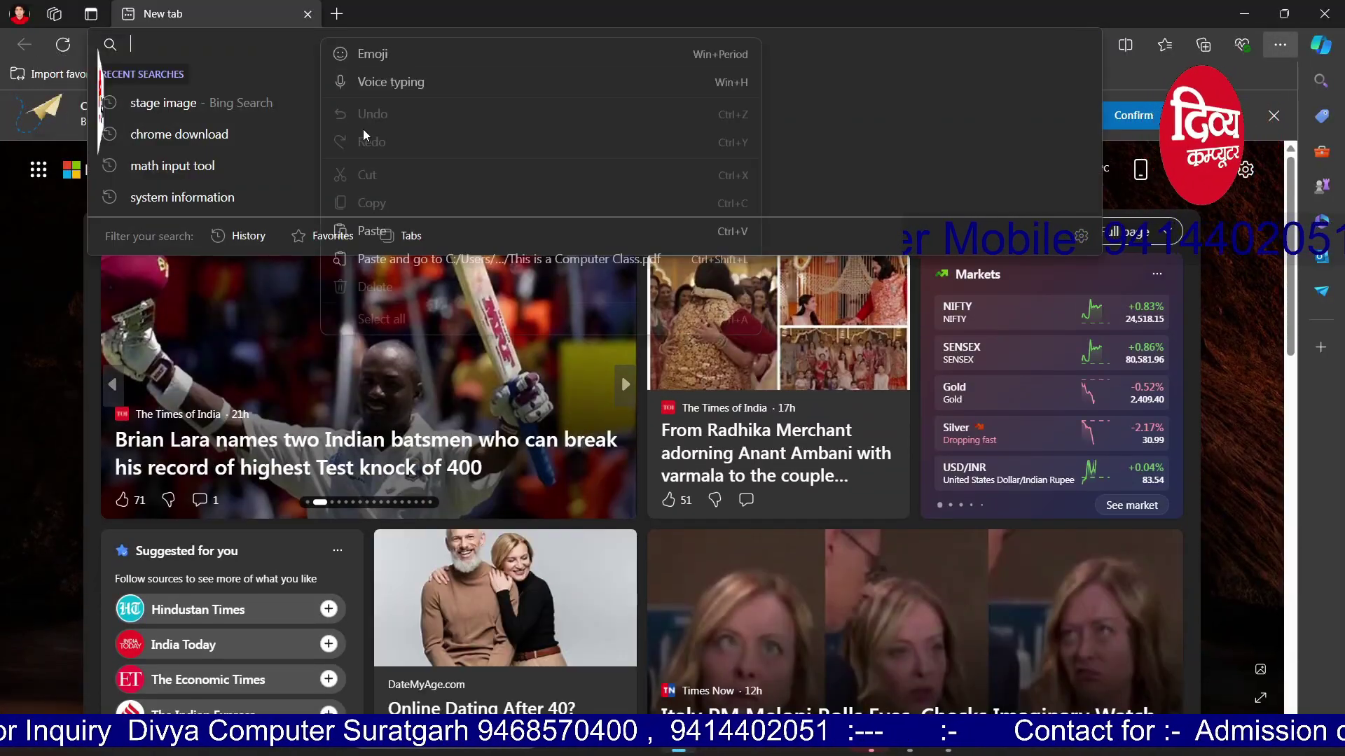
{"action": "left_click", "coordinate": [374, 222]}
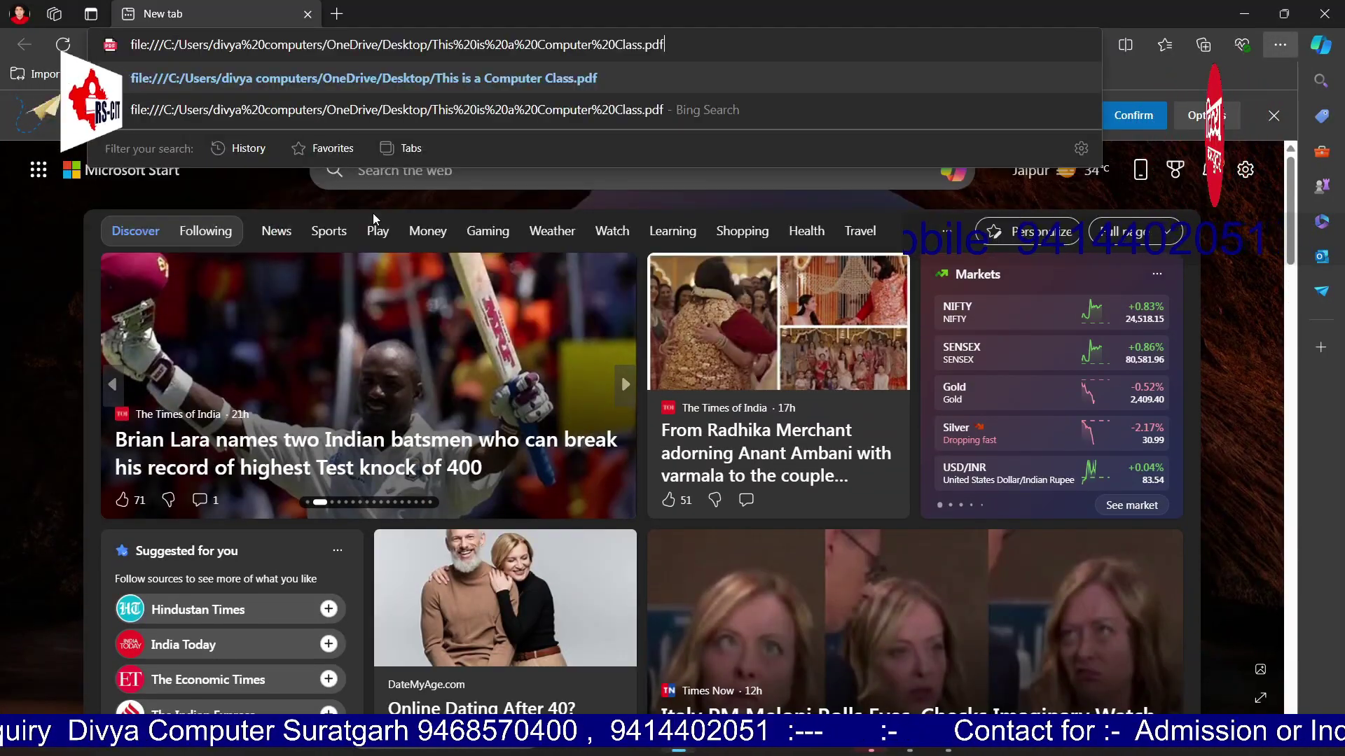
{"action": "key", "text": "Return"}
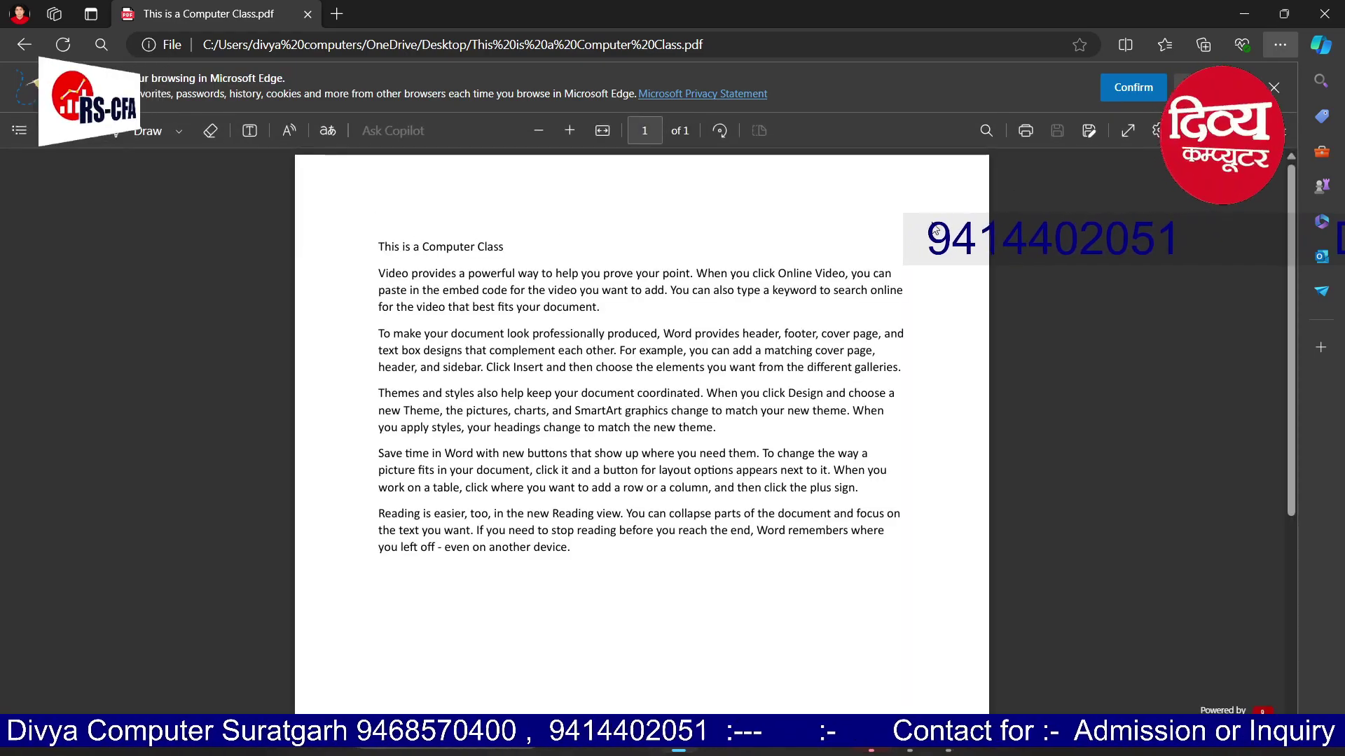
Dismiss the browsing data notice above the PDF, cancel the PDF import in Photoshop and close Photoshop
{"action": "left_click", "coordinate": [1274, 88]}
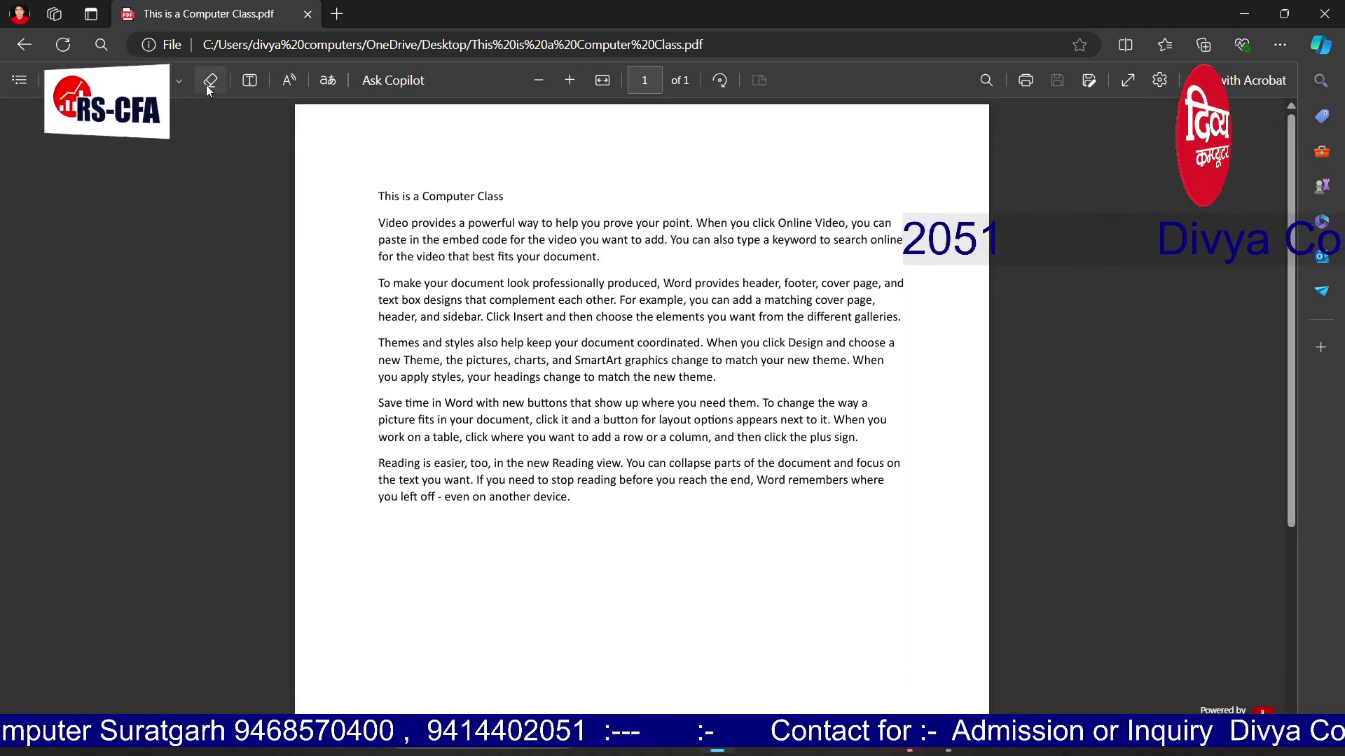
{"action": "left_click_drag", "start_coordinate": [378, 196], "coordinate": [569, 256]}
{"action": "left_click", "coordinate": [488, 291]}
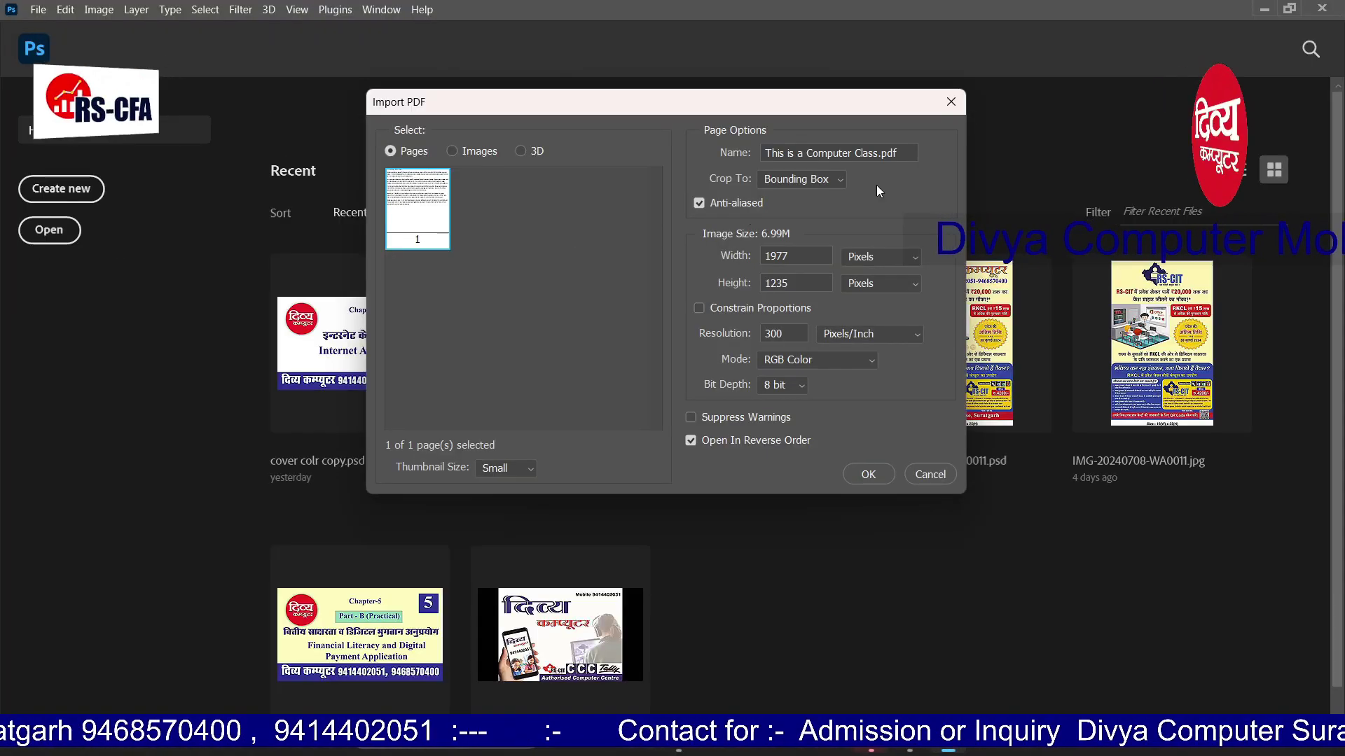
{"action": "left_click", "coordinate": [911, 475]}
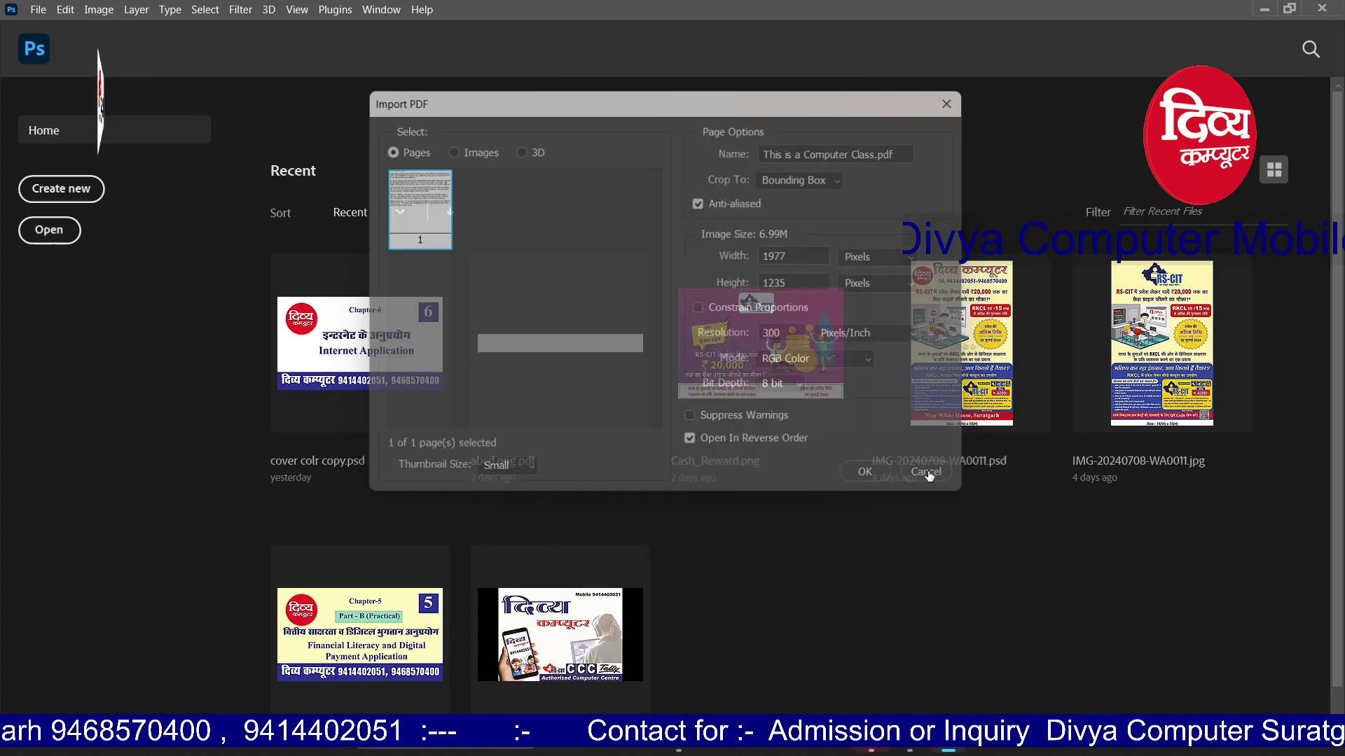
{"action": "left_click", "coordinate": [1324, 9]}
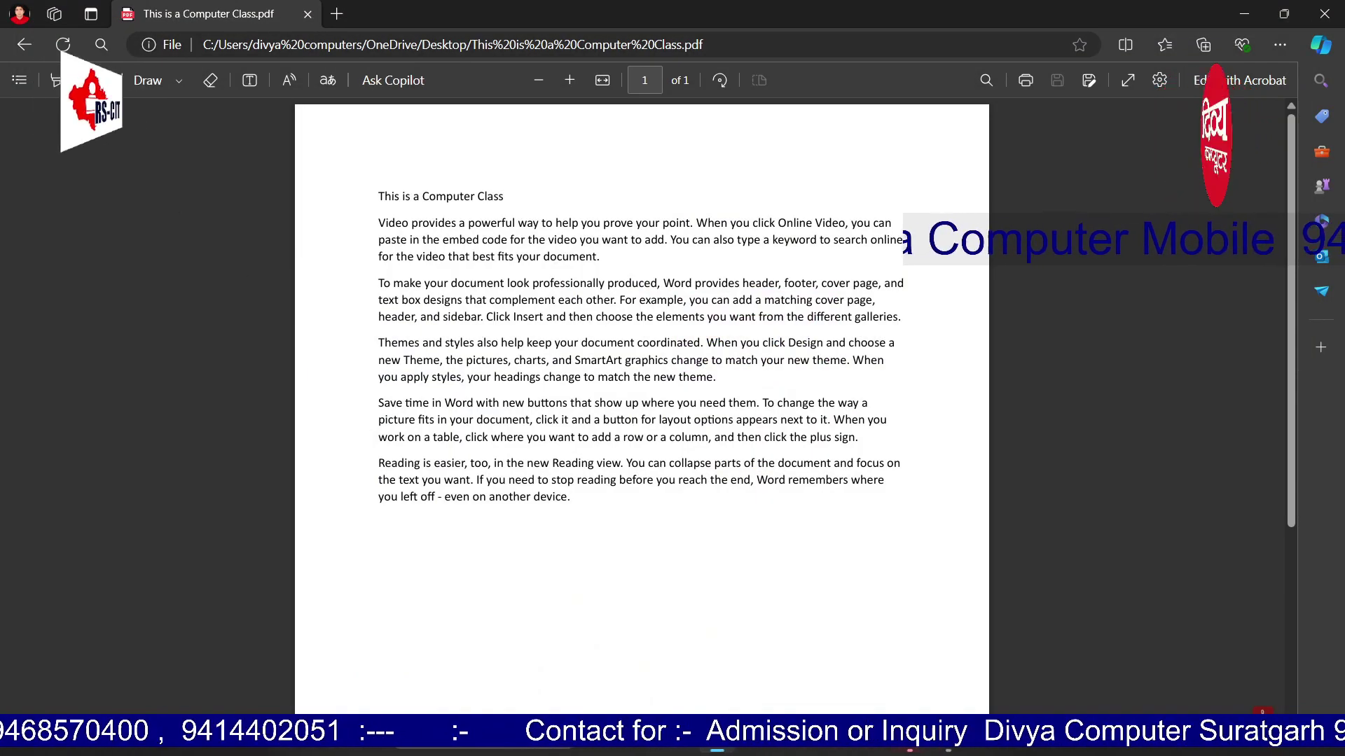
Highlight in yellow the title with the first paragraph, and the fourth paragraph through the start of the fifth
{"action": "left_click", "coordinate": [77, 80]}
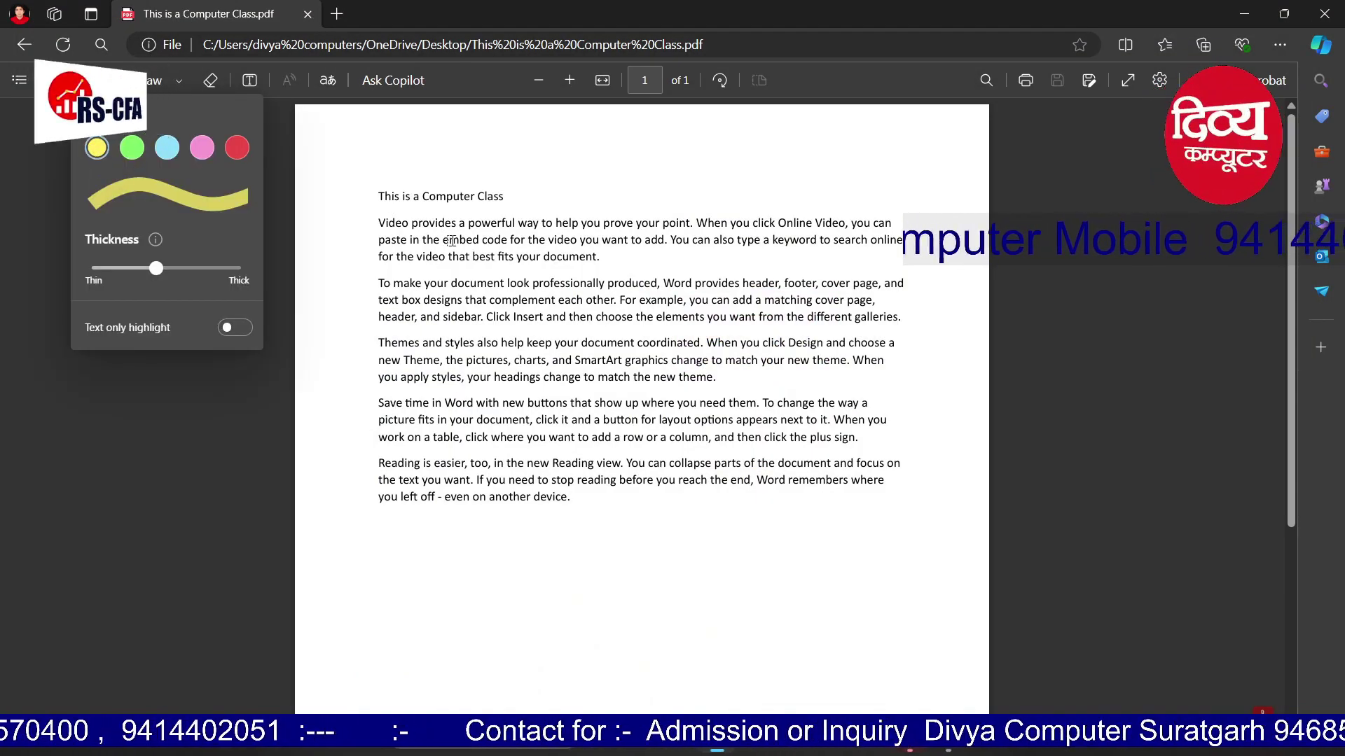
{"action": "left_click_drag", "start_coordinate": [378, 197], "coordinate": [600, 257]}
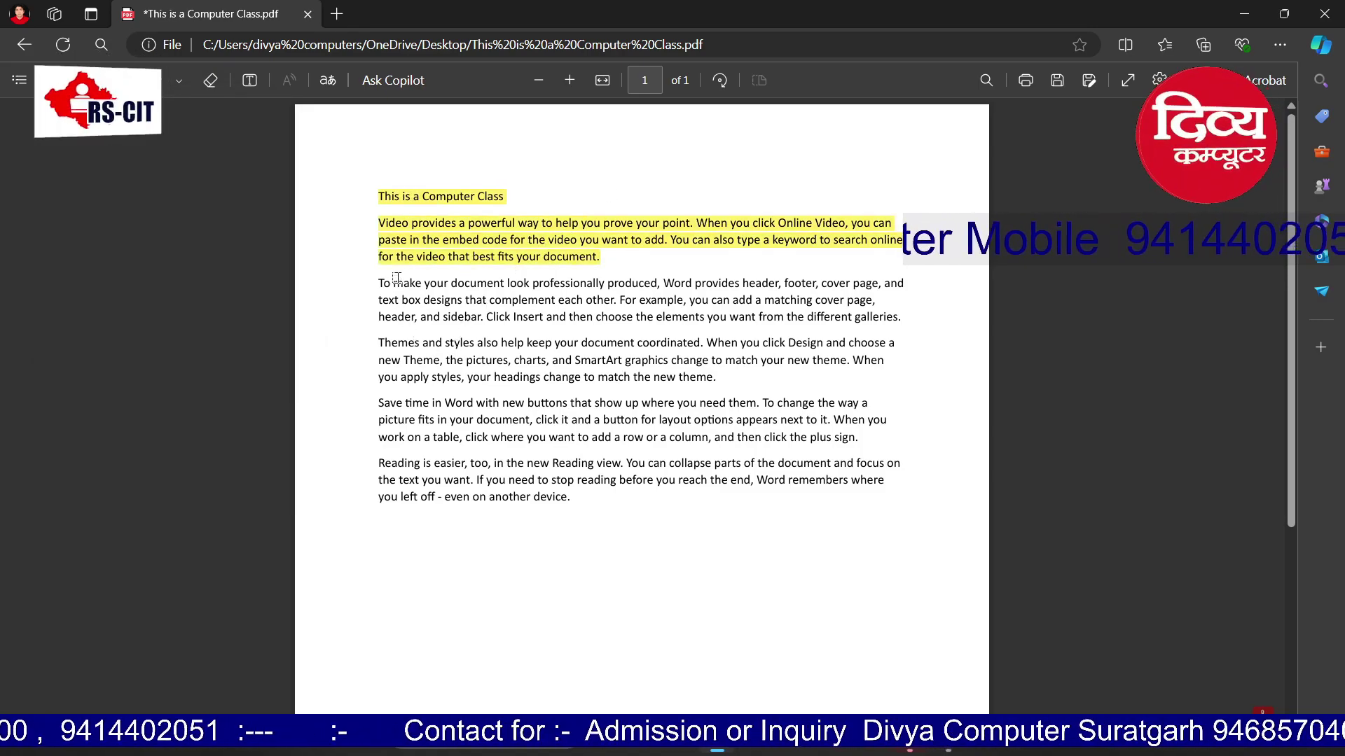
{"action": "left_click_drag", "start_coordinate": [384, 403], "coordinate": [602, 462]}
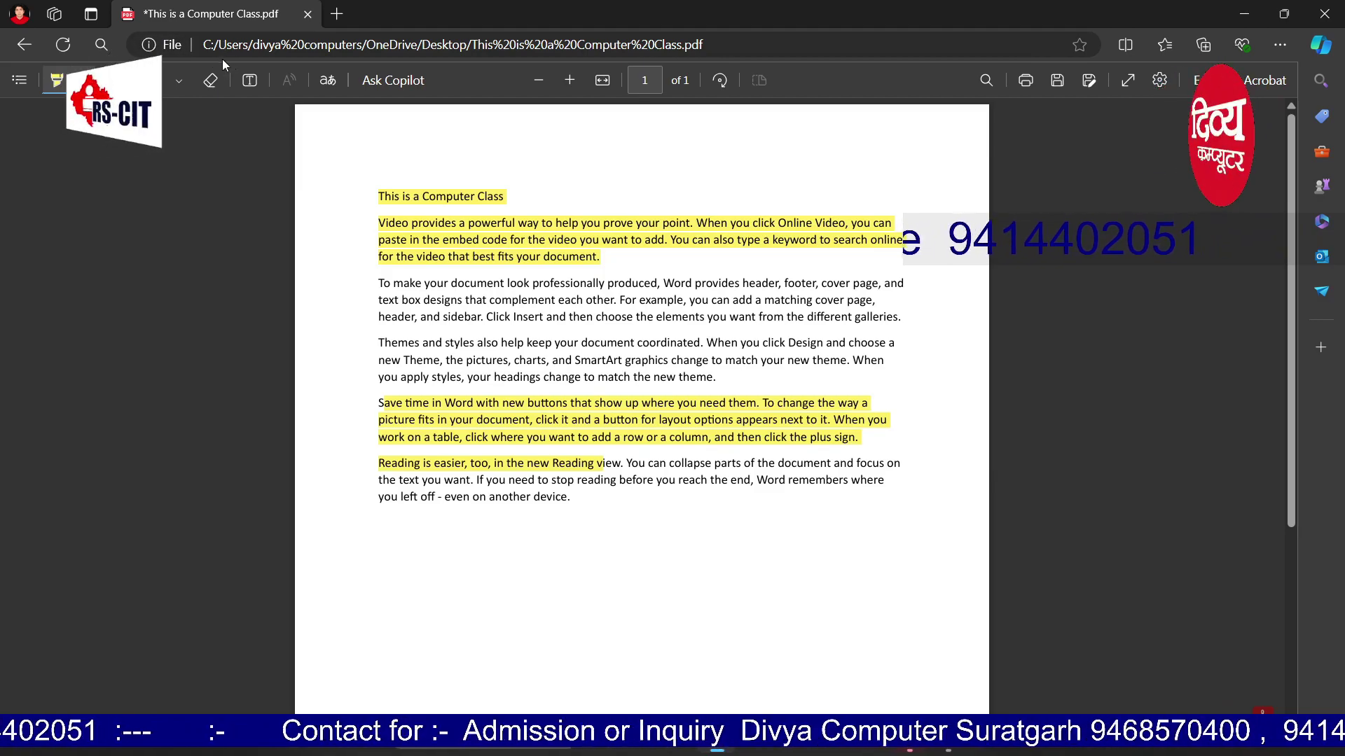
Add a text annotation reading "computer notes" to the PDF, on the same line as the title
{"action": "left_click", "coordinate": [250, 79]}
{"action": "left_click", "coordinate": [771, 199]}
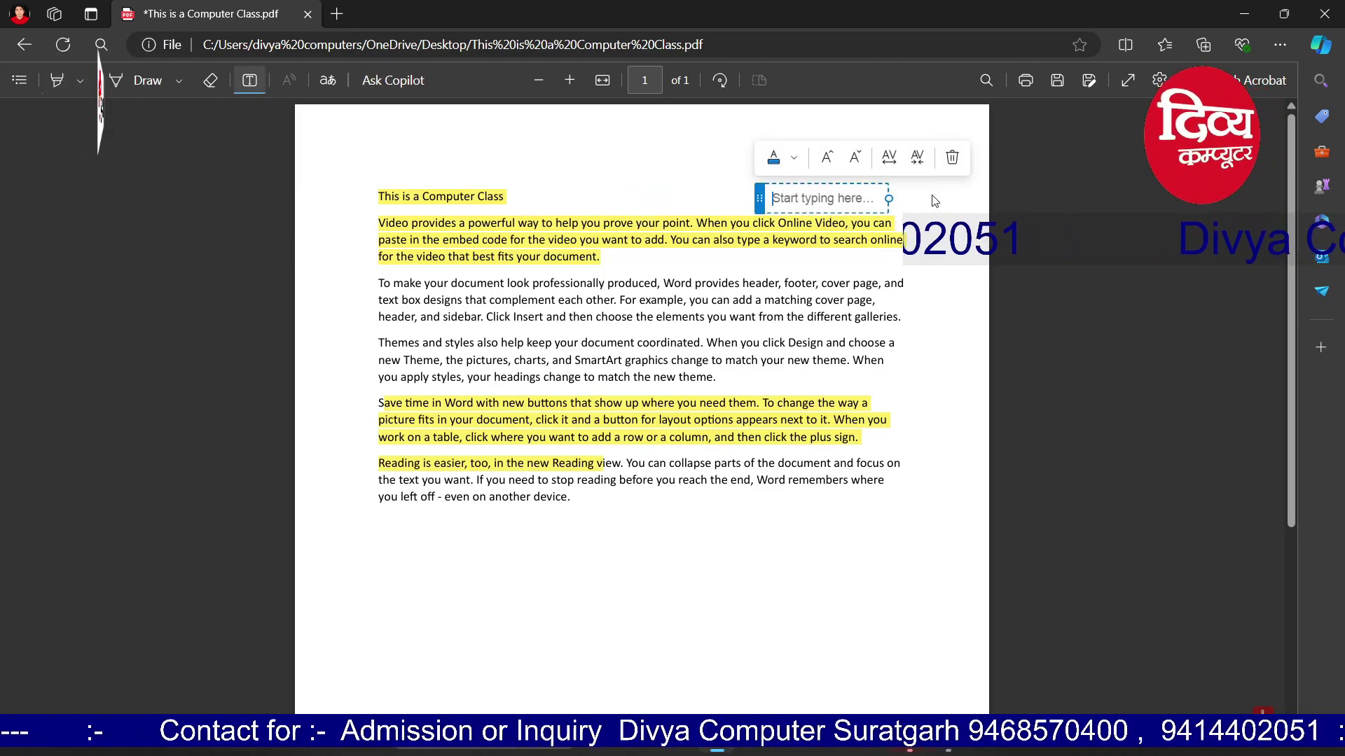
{"action": "type", "text": "compuy"}
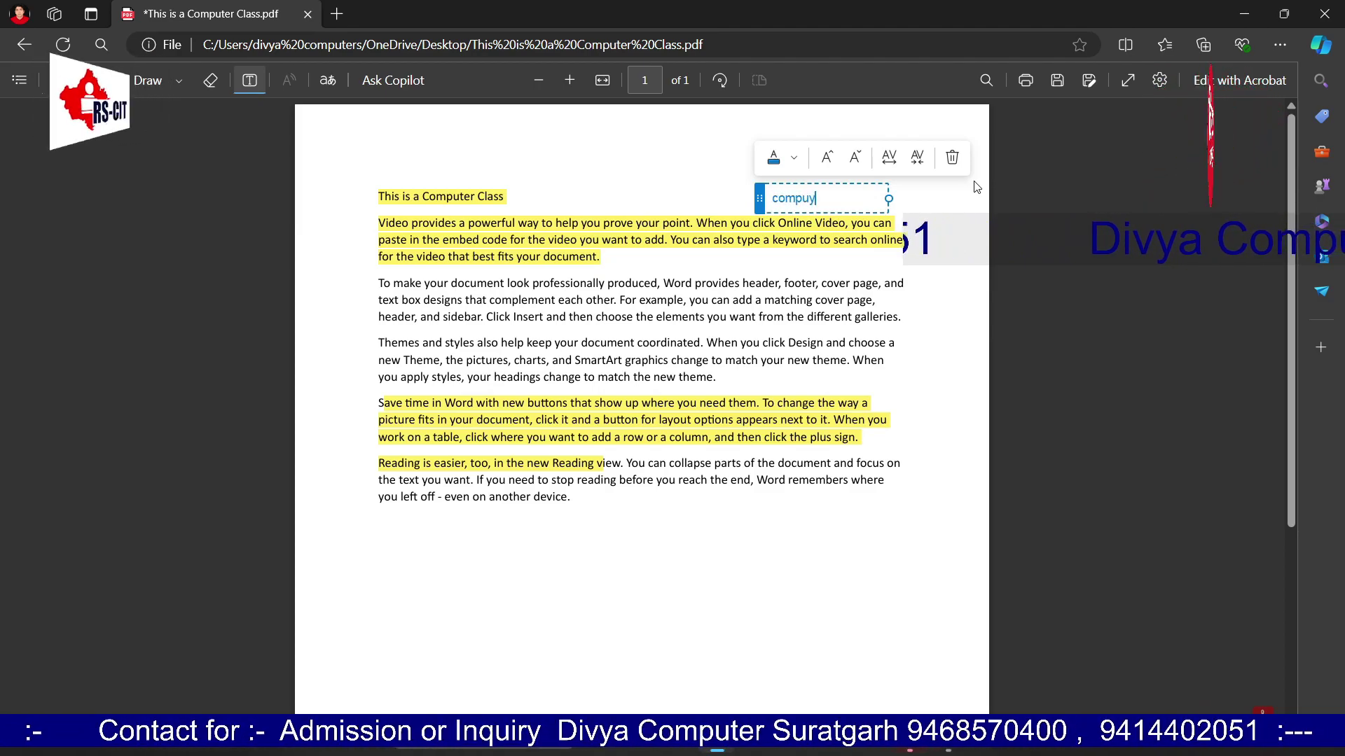
{"action": "type", "text": "er notes"}
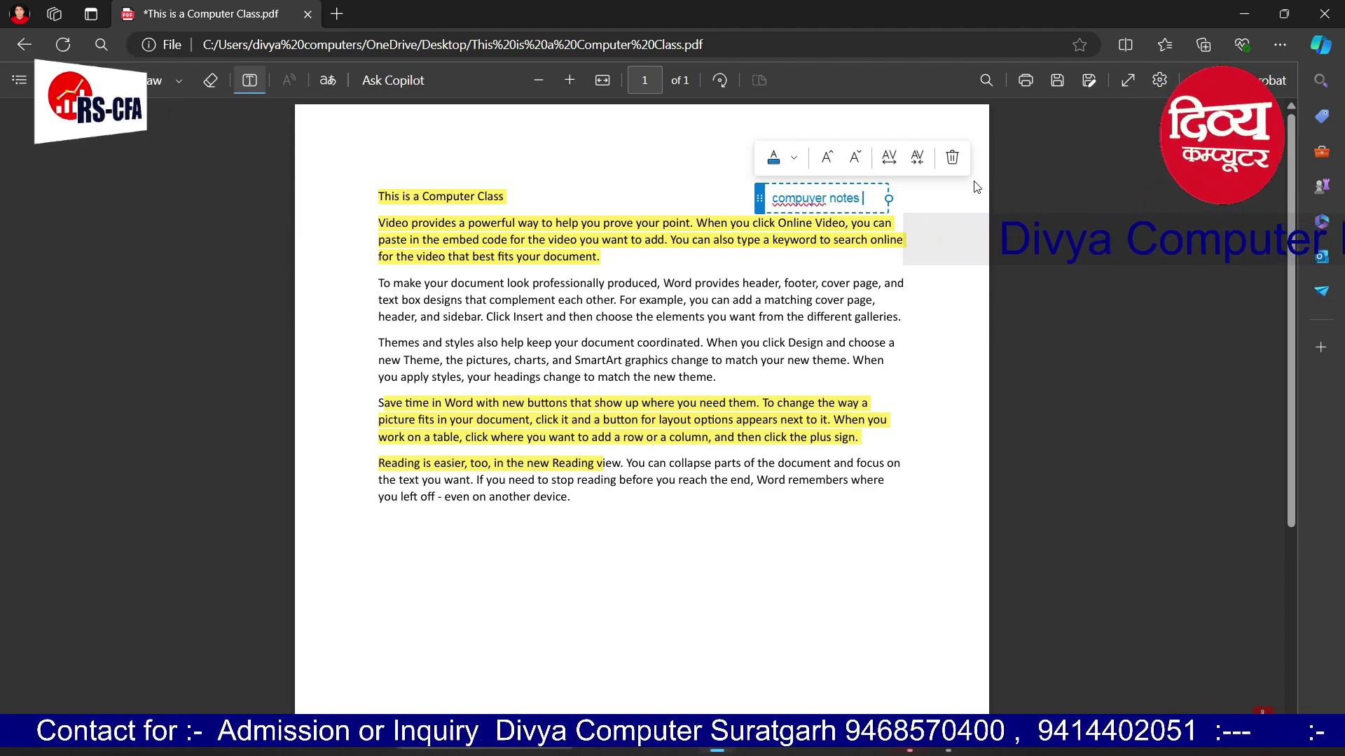
{"action": "left_click", "coordinate": [805, 199]}
{"action": "key", "text": "BackSpace"}
{"action": "type", "text": "t"}
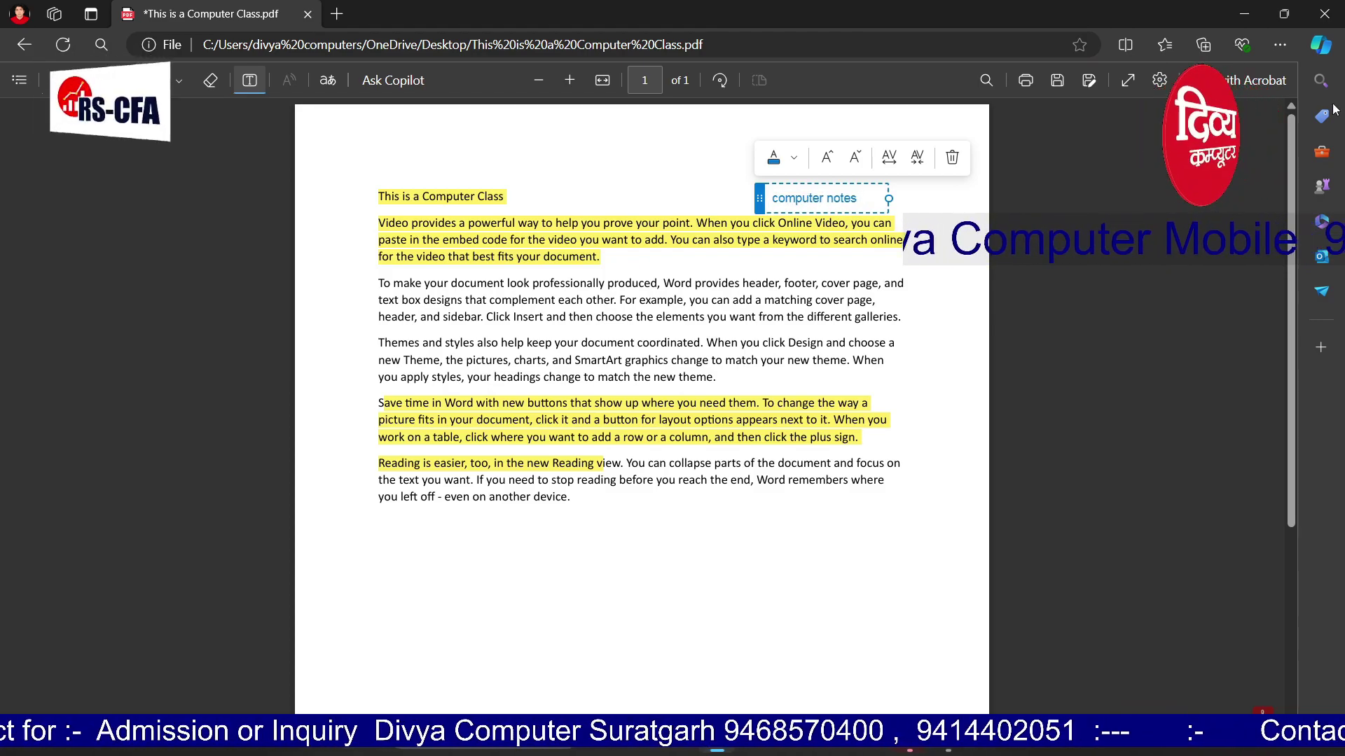
{"action": "left_click", "coordinate": [805, 414]}
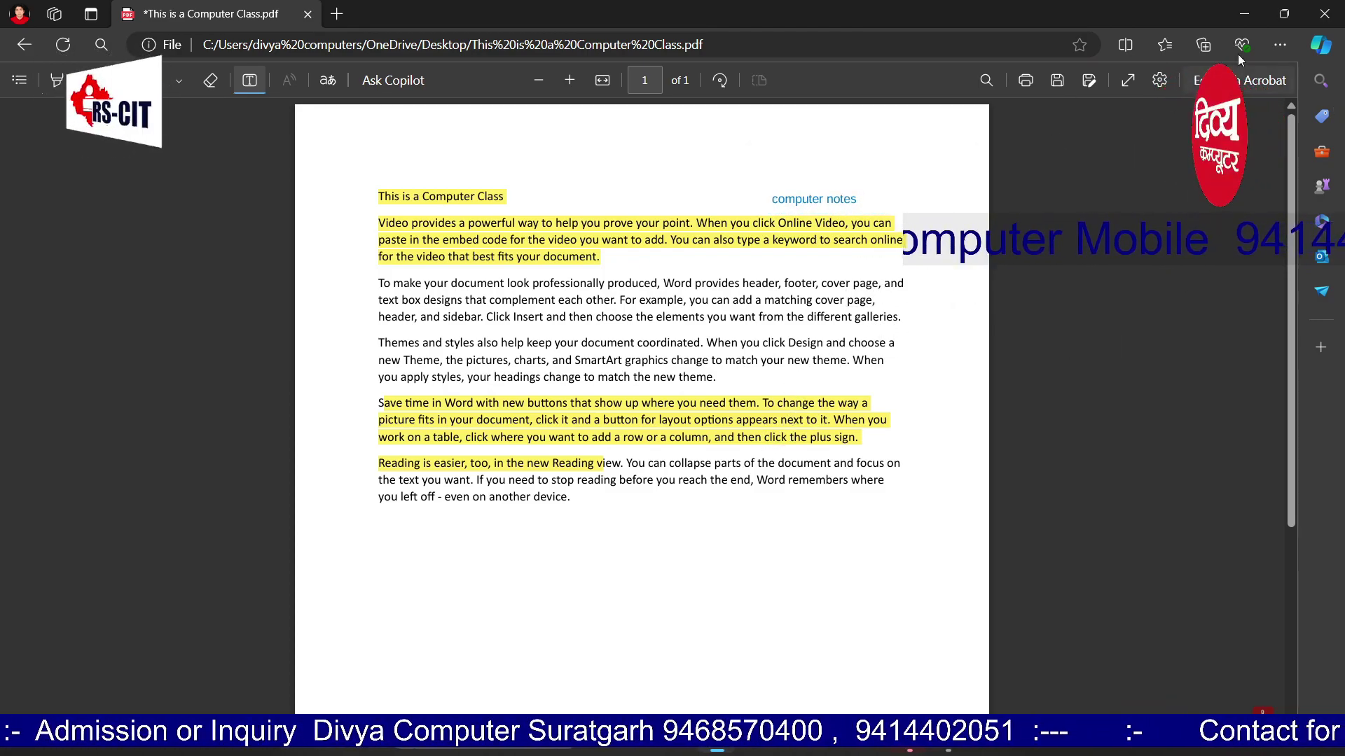
Close Microsoft Edge without saving the changes made to the PDF
{"action": "left_click", "coordinate": [1324, 13]}
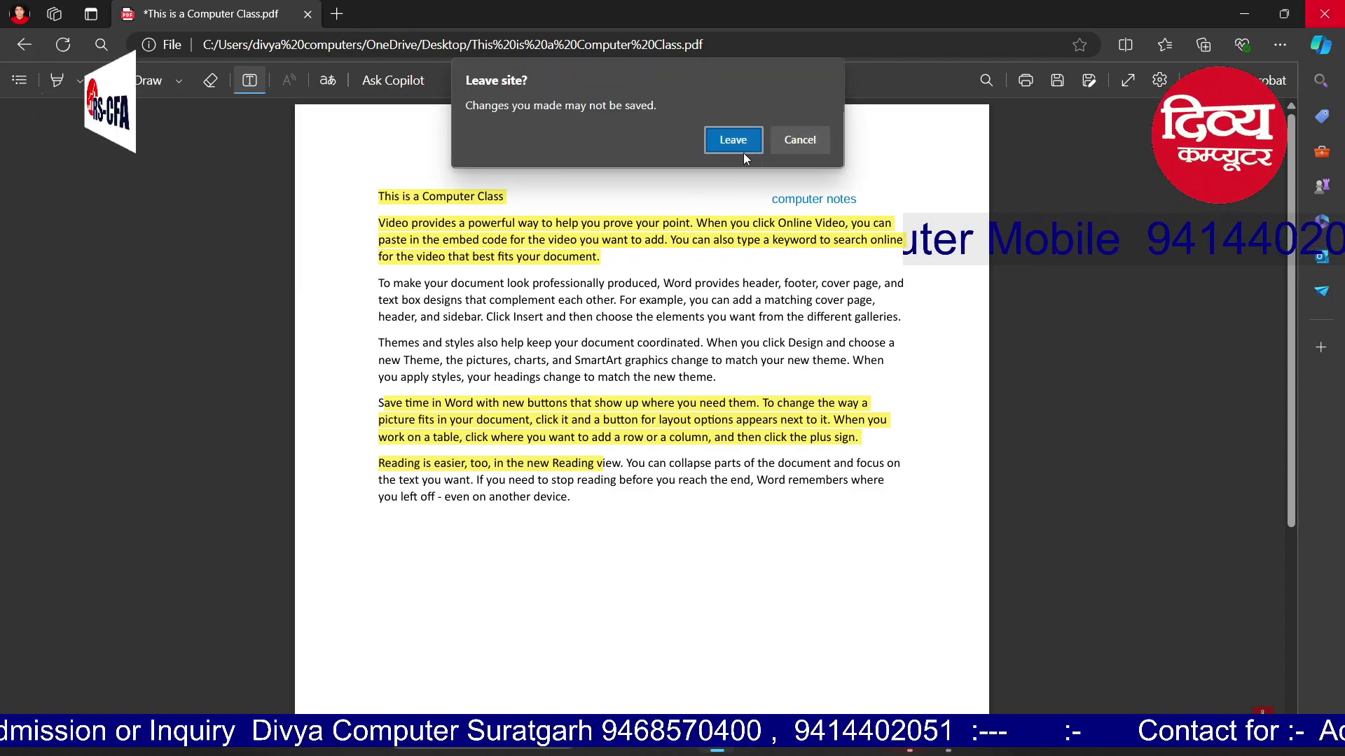
{"action": "left_click", "coordinate": [741, 149]}
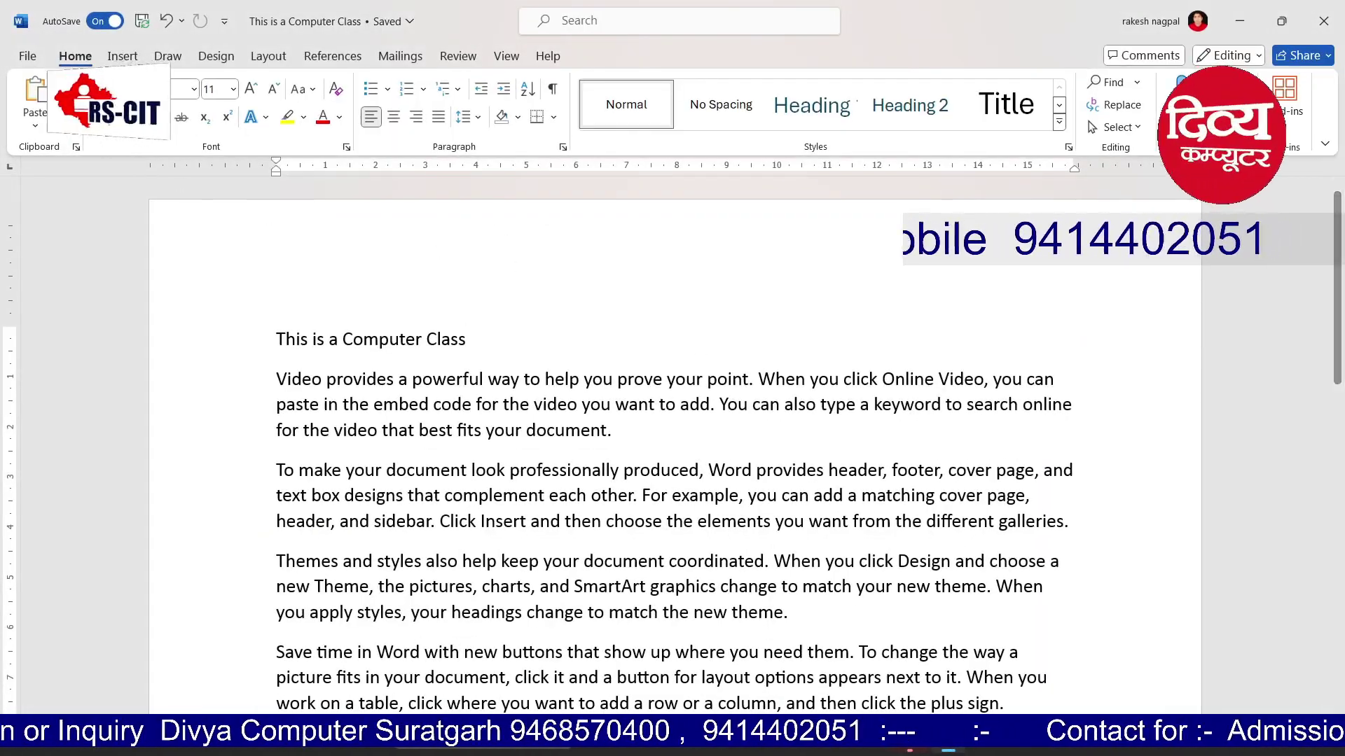
Browse the PC from Word and open the "computer class" document stored in the Desktop folder
{"action": "left_click", "coordinate": [28, 56]}
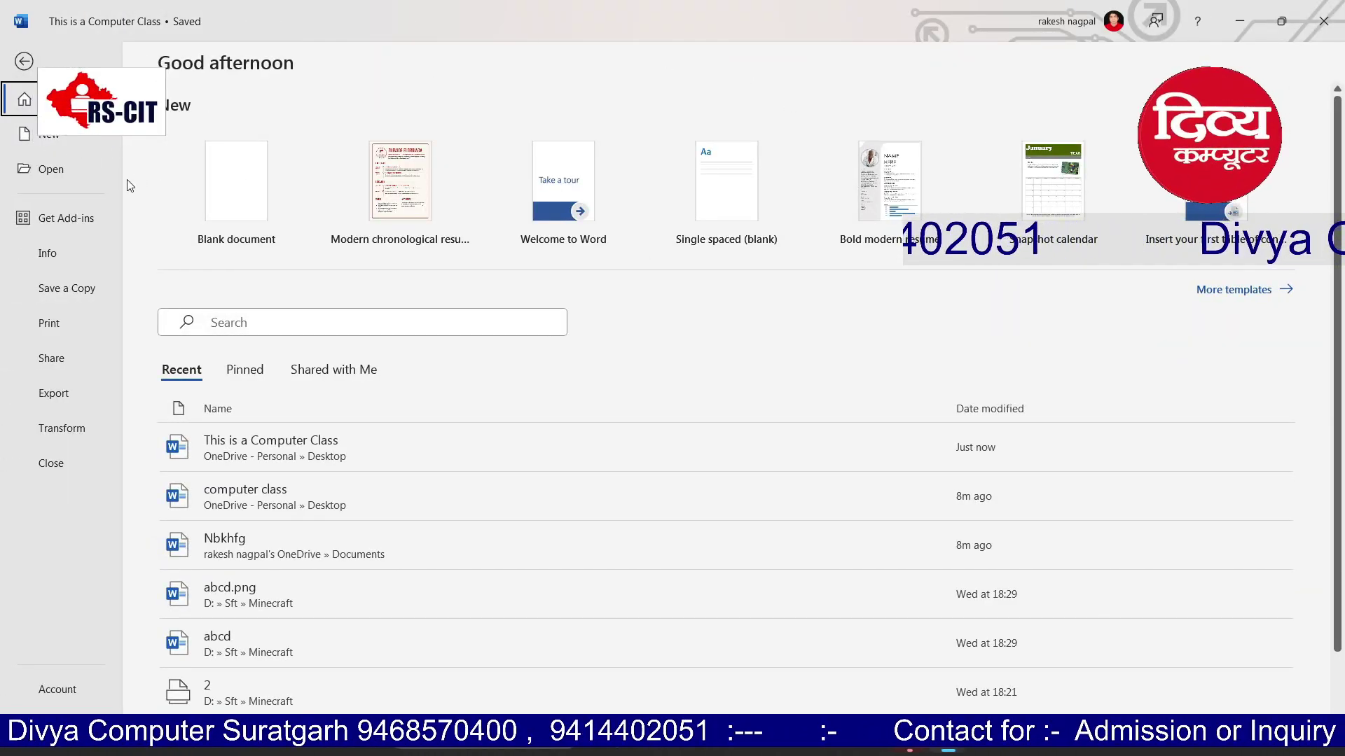
{"action": "left_click", "coordinate": [63, 177]}
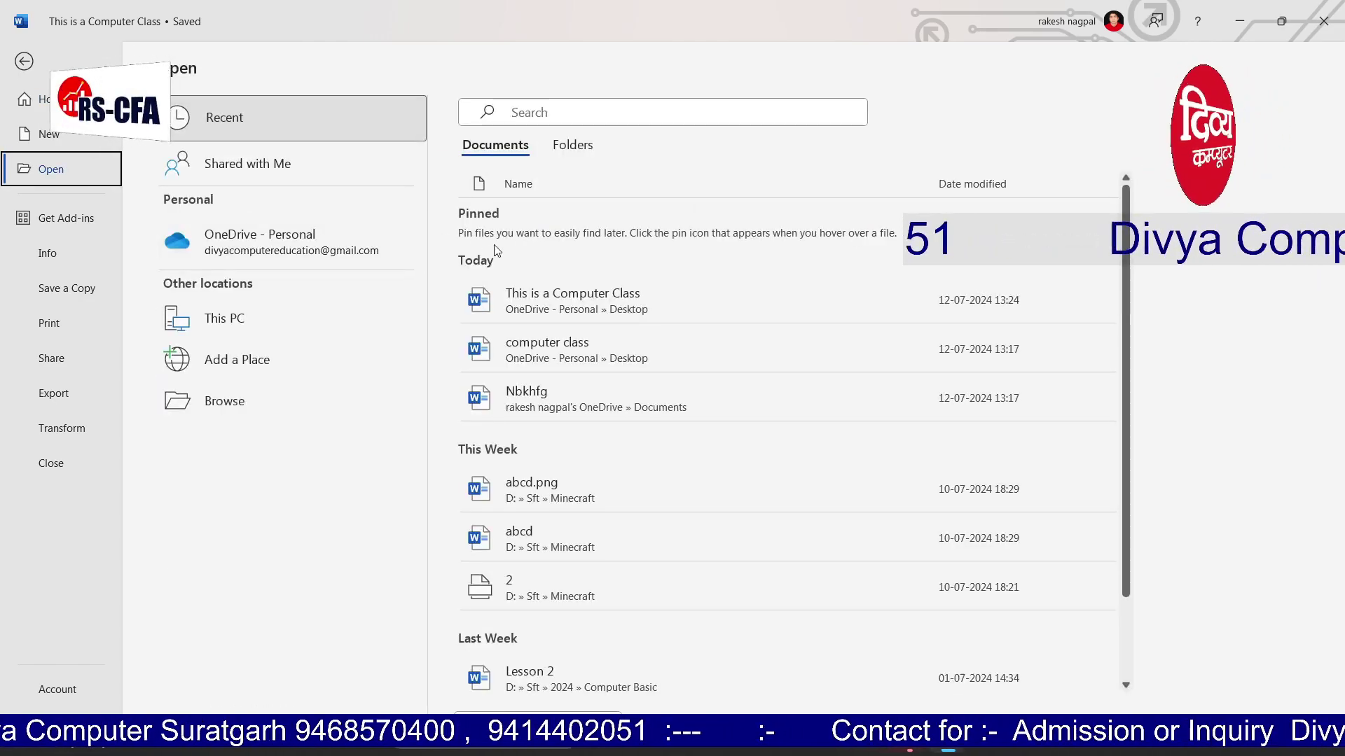
{"action": "left_click", "coordinate": [231, 321]}
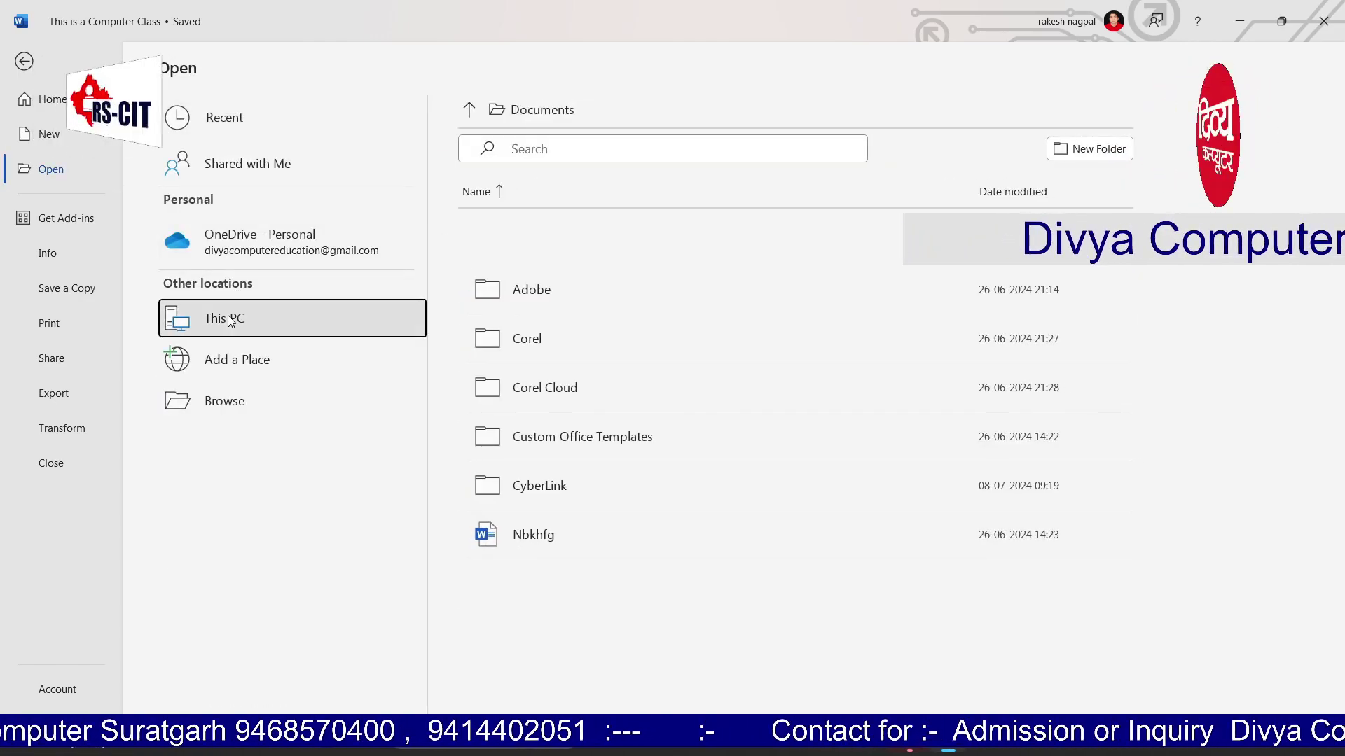
{"action": "left_click", "coordinate": [229, 321]}
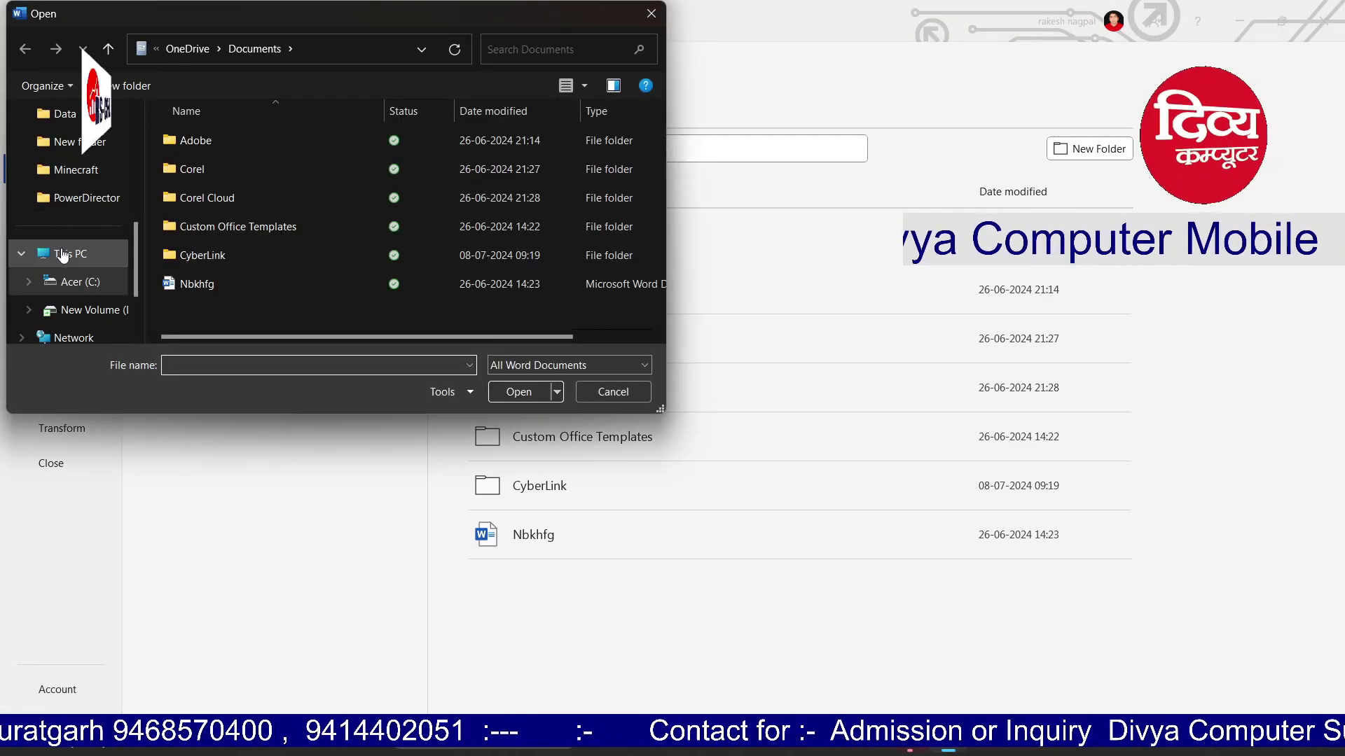
{"action": "left_click_drag", "start_coordinate": [135, 276], "coordinate": [132, 174]}
{"action": "left_click", "coordinate": [86, 200]}
{"action": "left_click", "coordinate": [211, 198]}
{"action": "left_click", "coordinate": [491, 392]}
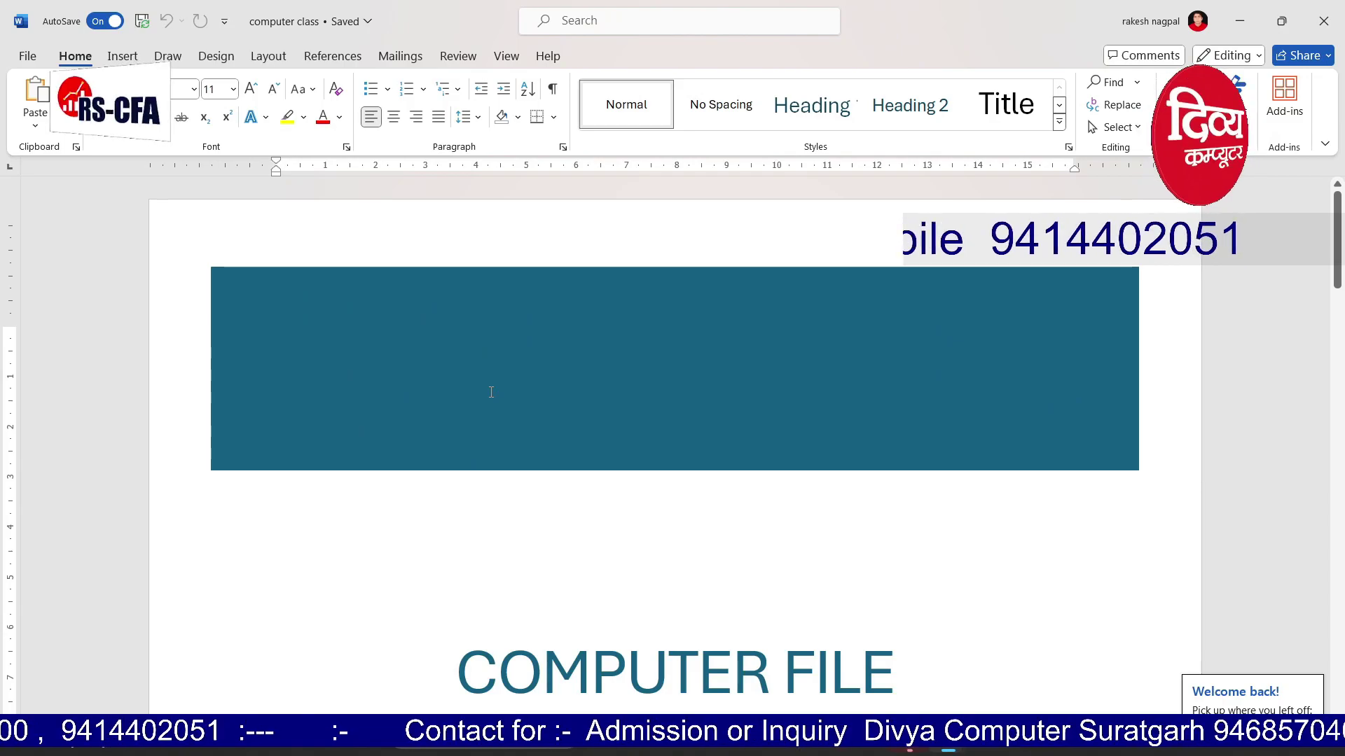
{"action": "scroll", "coordinate": [490, 390], "scroll_direction": "down", "scroll_amount": 6}
{"action": "scroll", "coordinate": [508, 351], "scroll_direction": "up", "scroll_amount": 6}
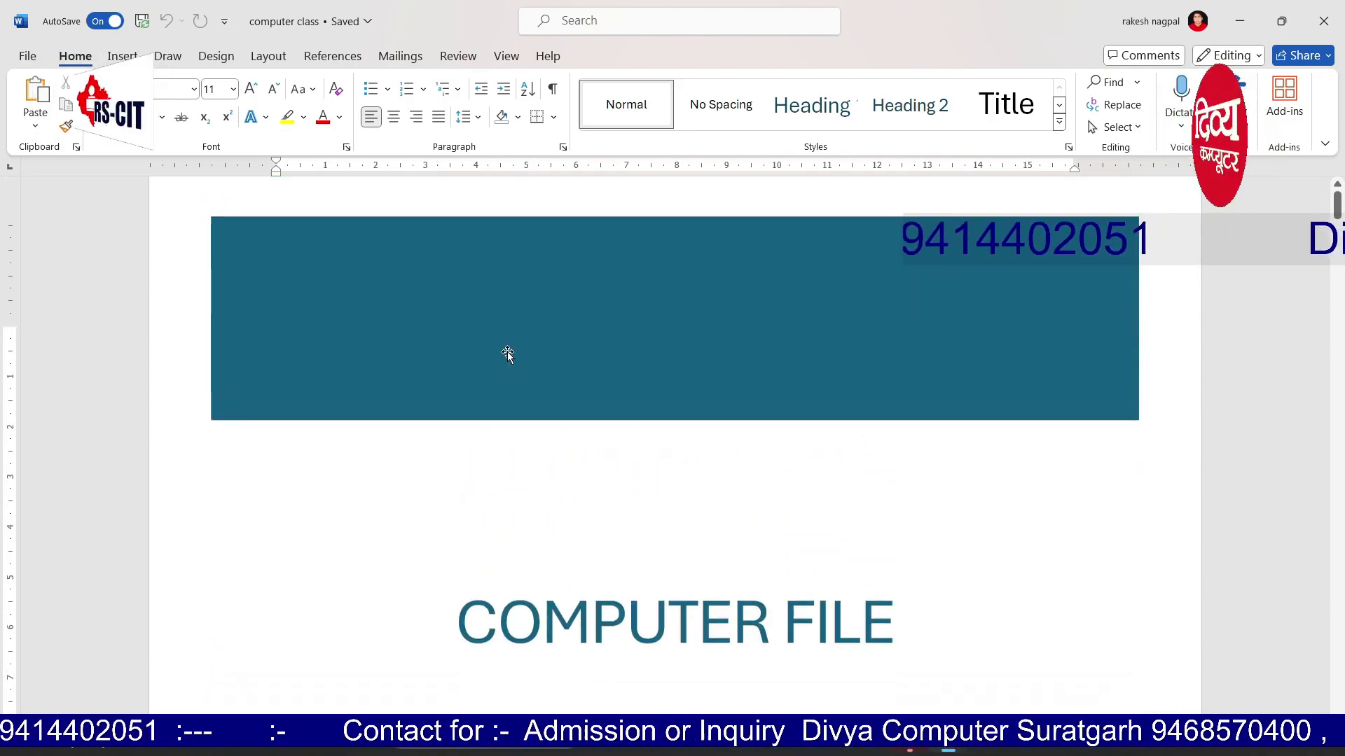
Reopen the "This is a Computer Class" document from the recent documents
{"action": "left_click", "coordinate": [21, 59]}
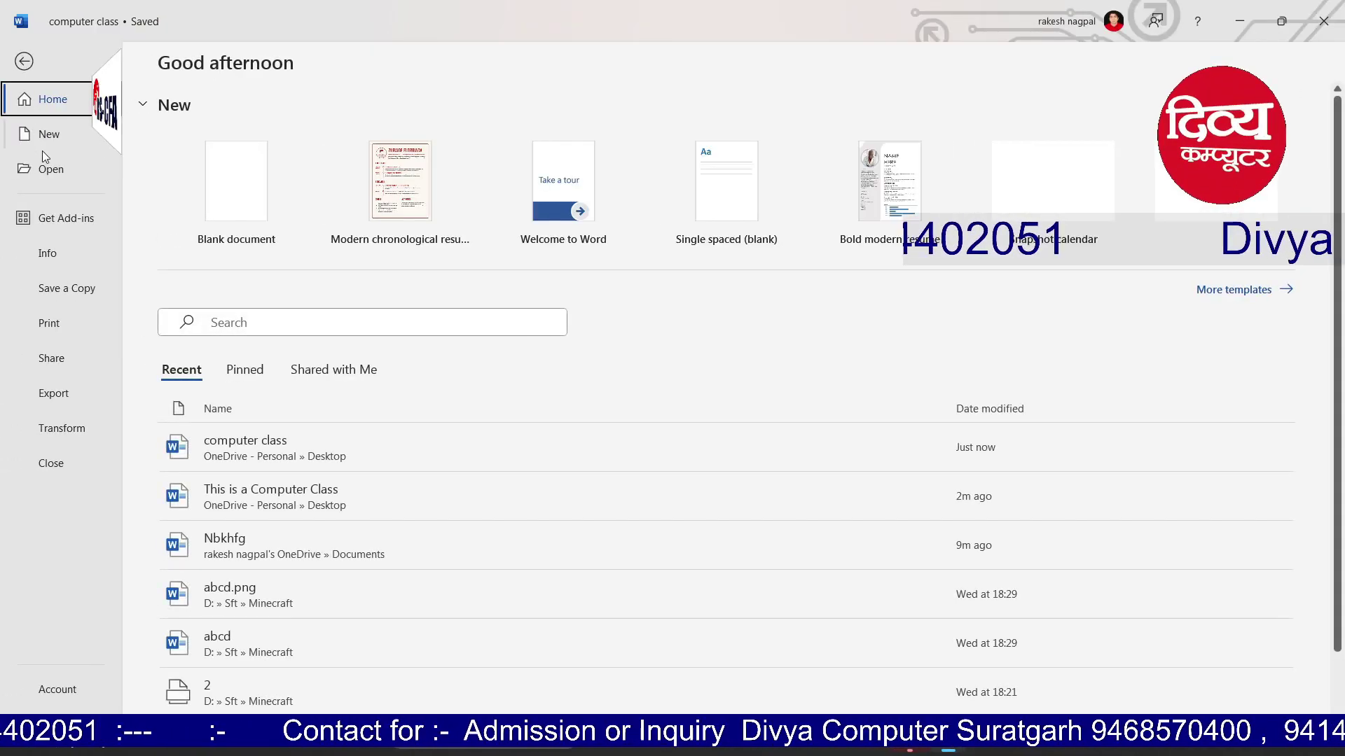
{"action": "left_click", "coordinate": [50, 168]}
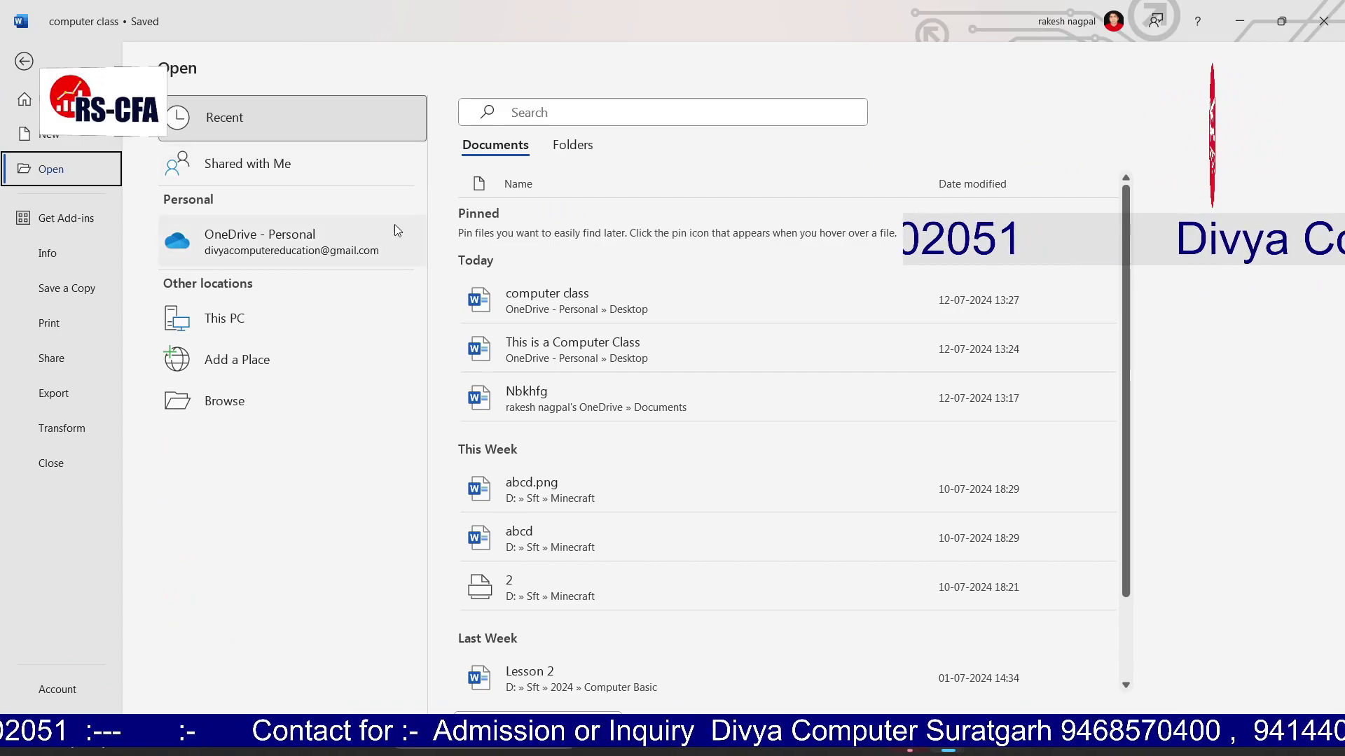
{"action": "left_click", "coordinate": [562, 350]}
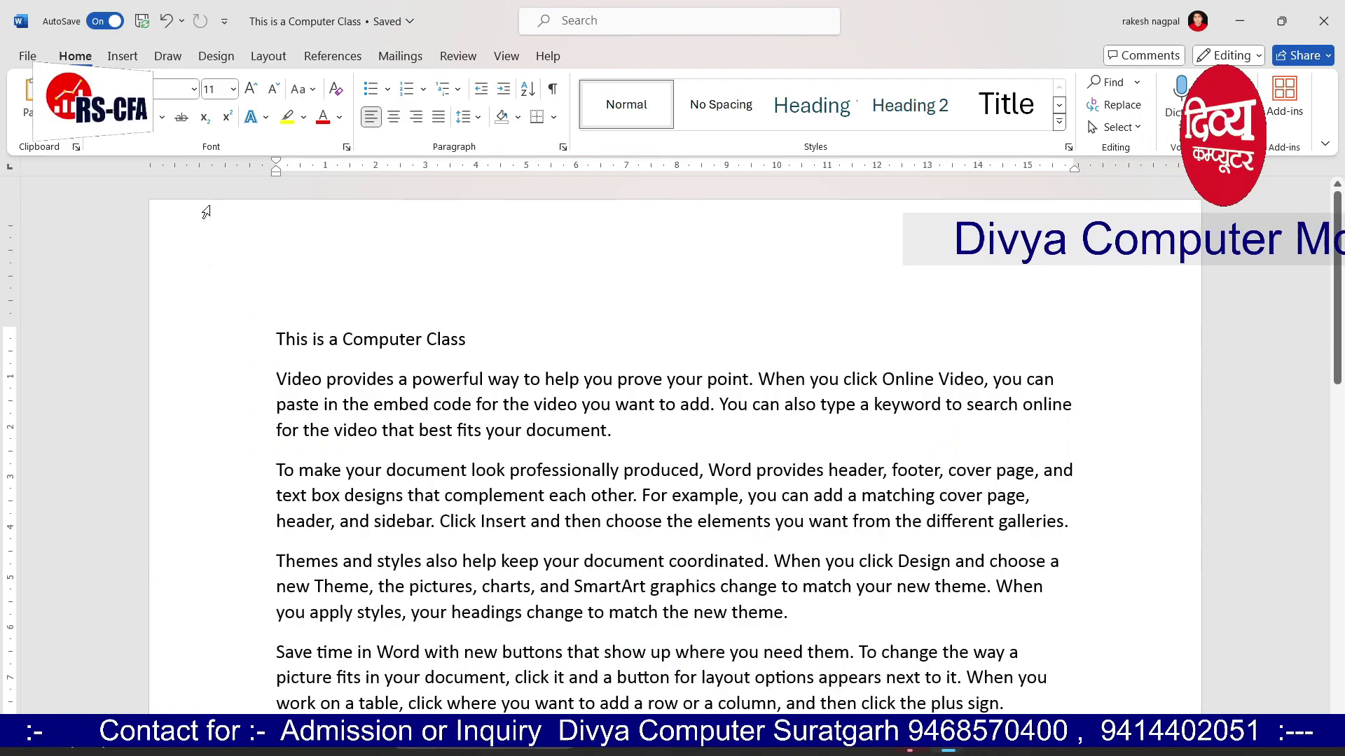
Bring up the print settings for the document and look through the available printers
{"action": "left_click", "coordinate": [28, 56]}
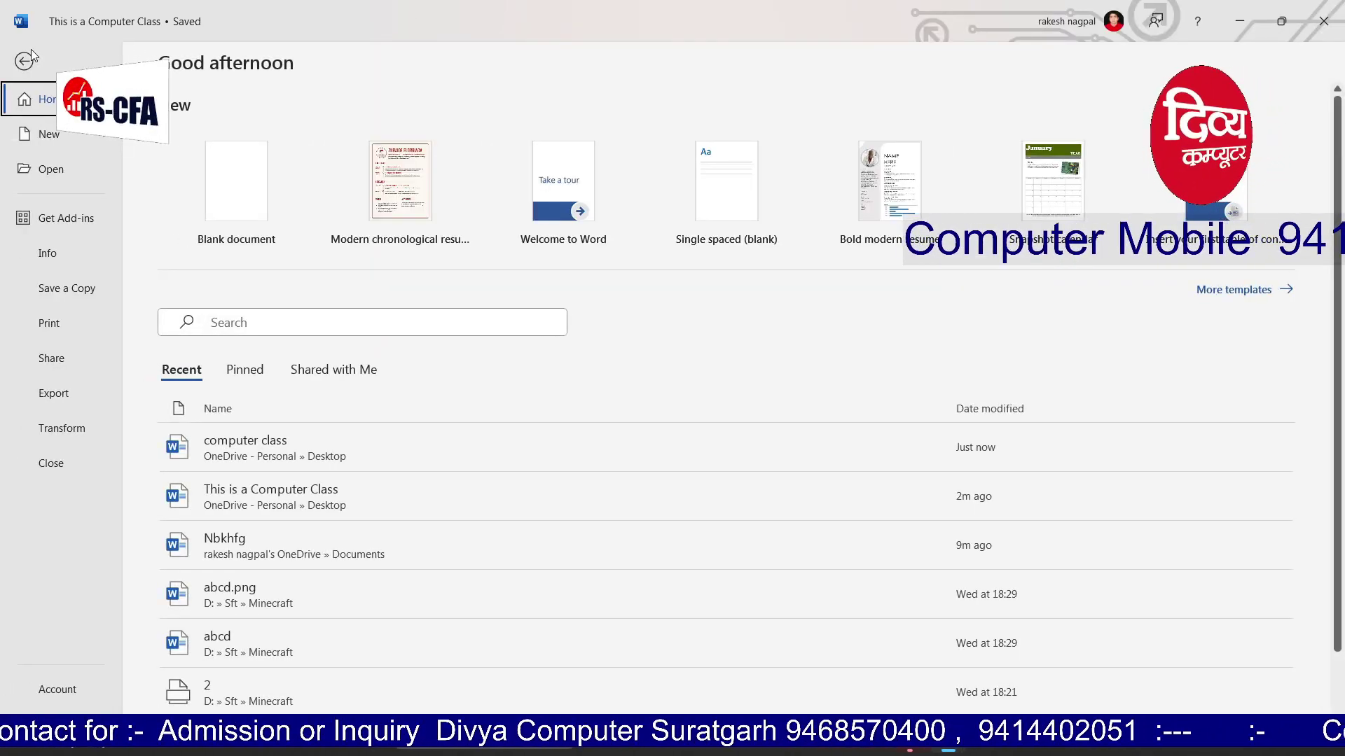
{"action": "left_click", "coordinate": [59, 332]}
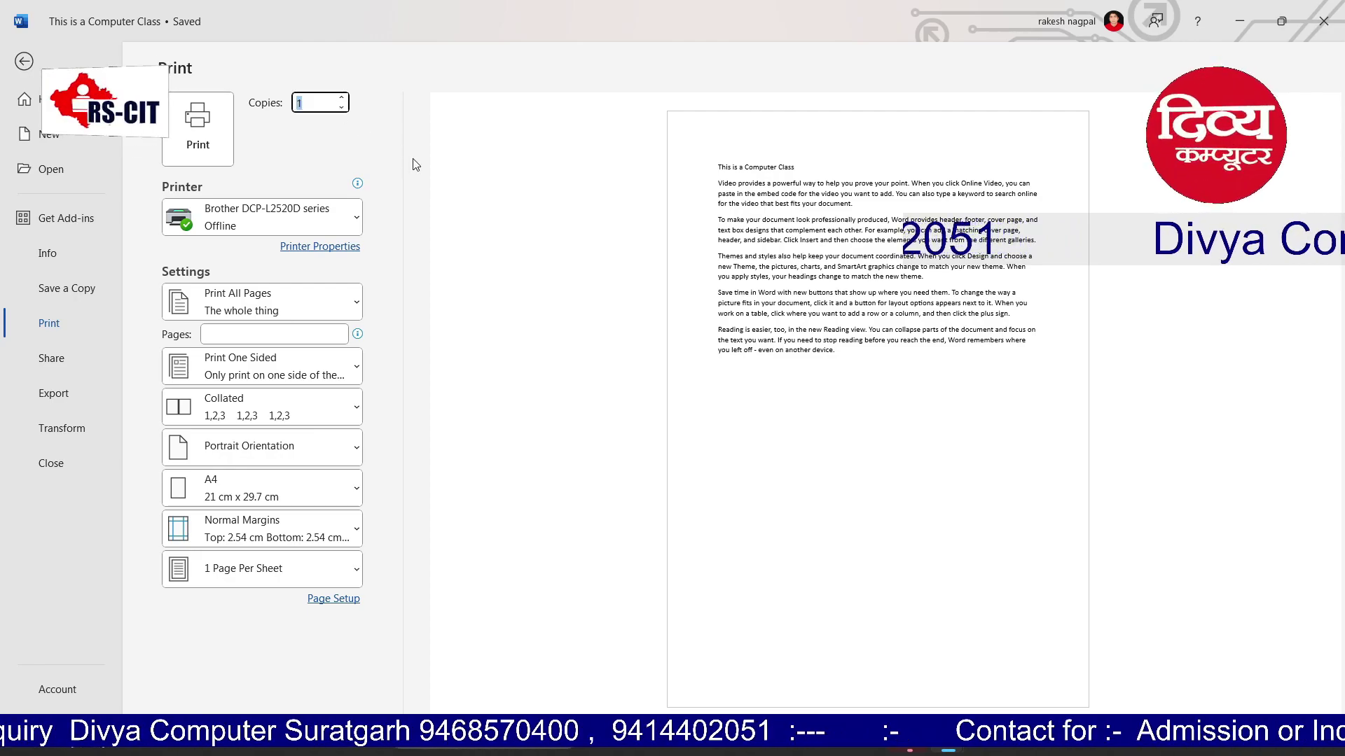
{"action": "left_click", "coordinate": [343, 220]}
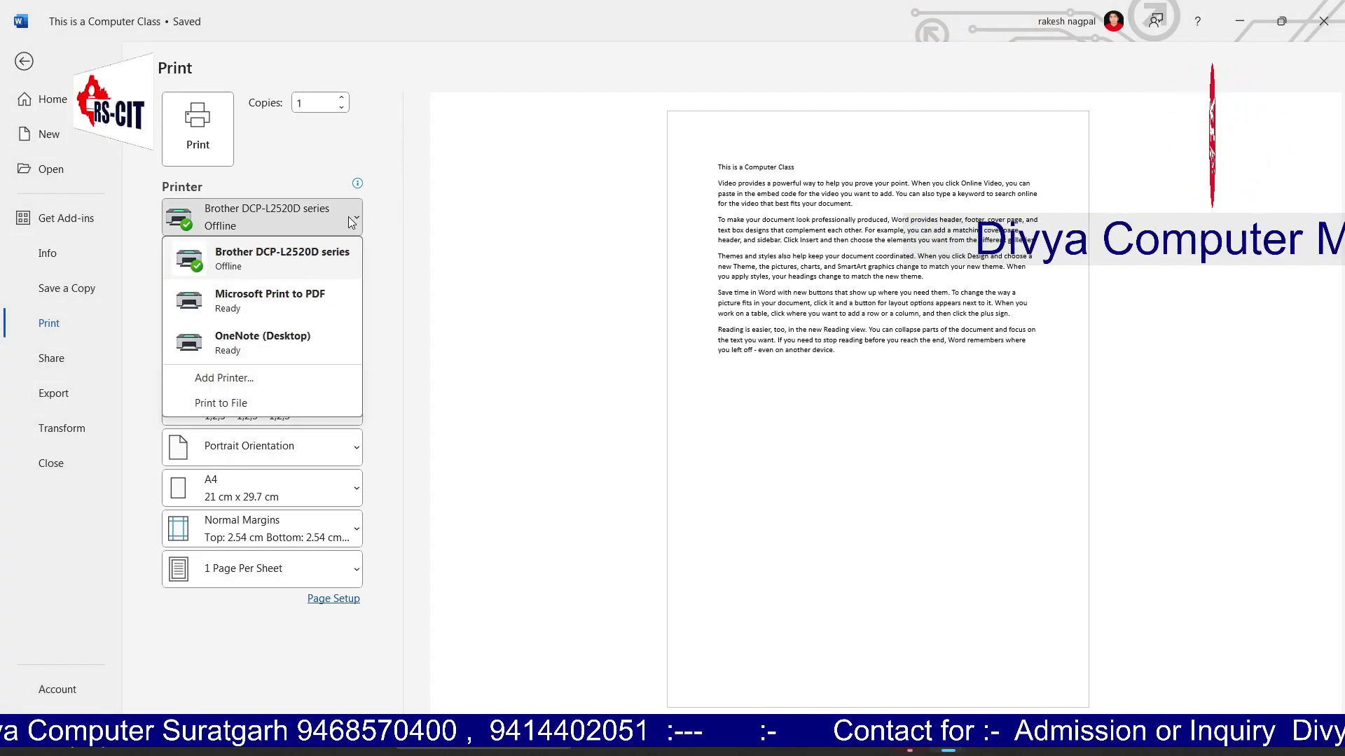
{"action": "left_click", "coordinate": [348, 217]}
Try a custom print range of pages 1-7 and clear it again to print all pages
{"action": "left_click", "coordinate": [346, 304]}
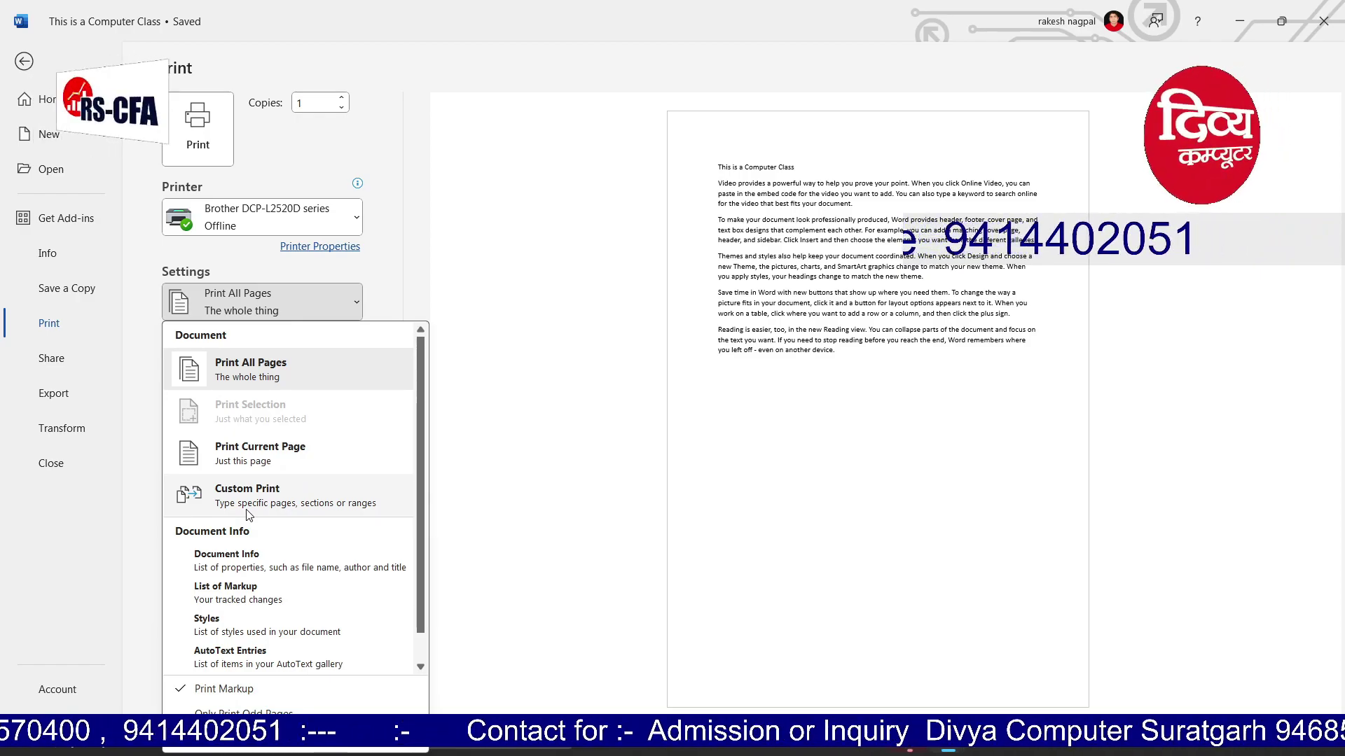
{"action": "left_click", "coordinate": [500, 238]}
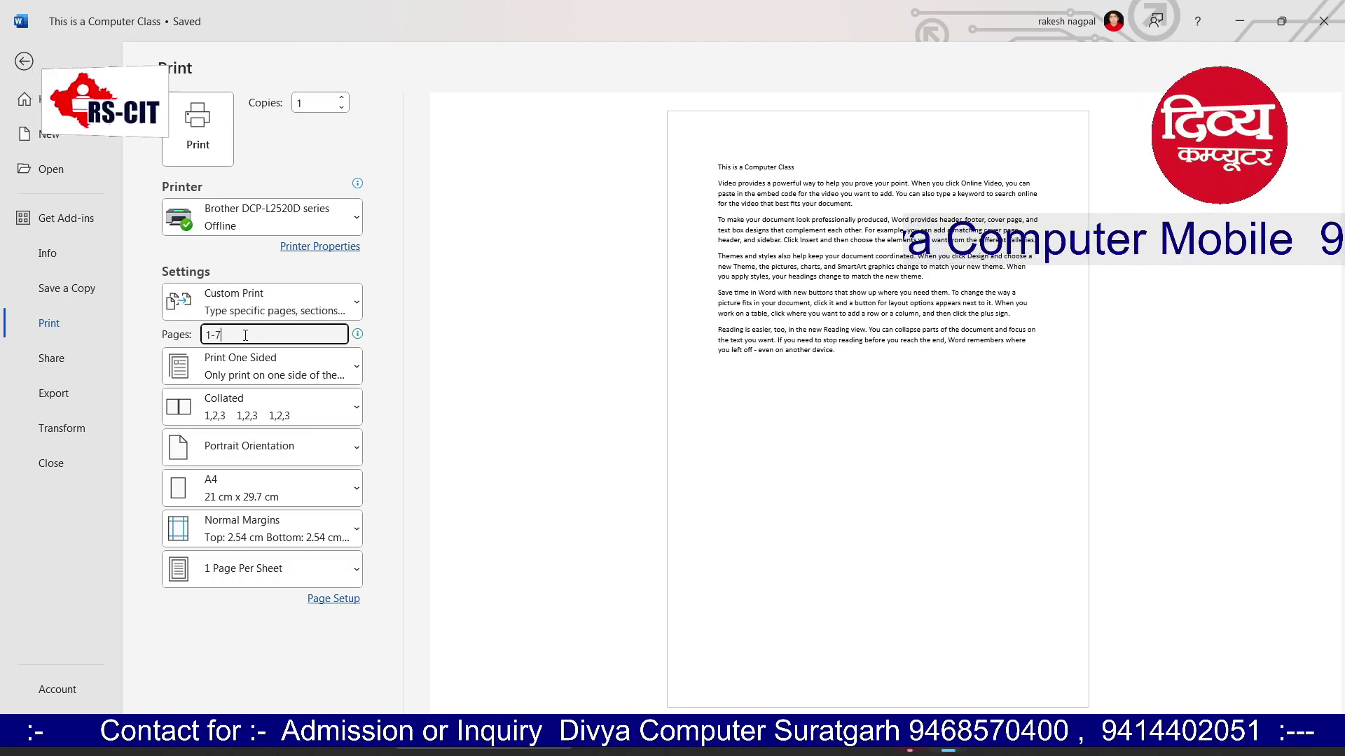
{"action": "key", "text": "BackSpace"}
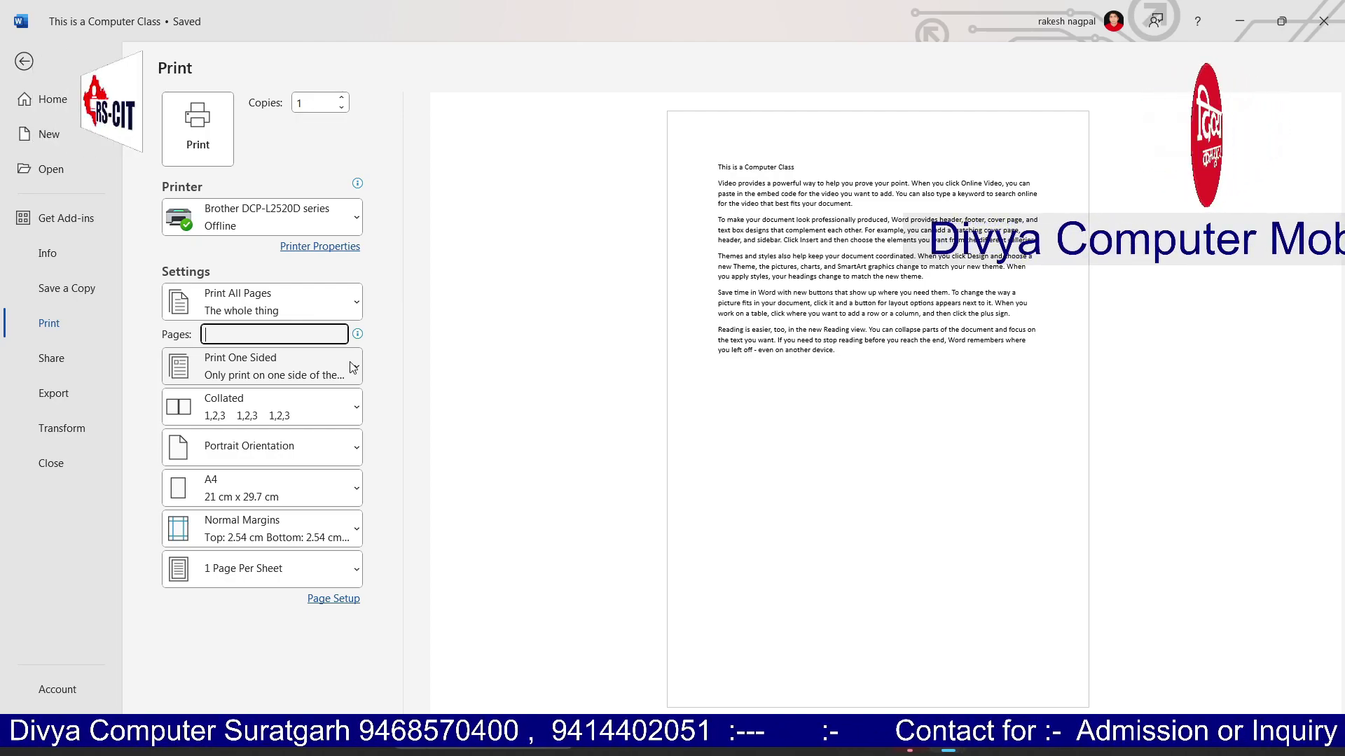
Switch the print orientation to landscape and back to portrait twice, ending on Portrait Orientation
{"action": "left_click", "coordinate": [339, 453]}
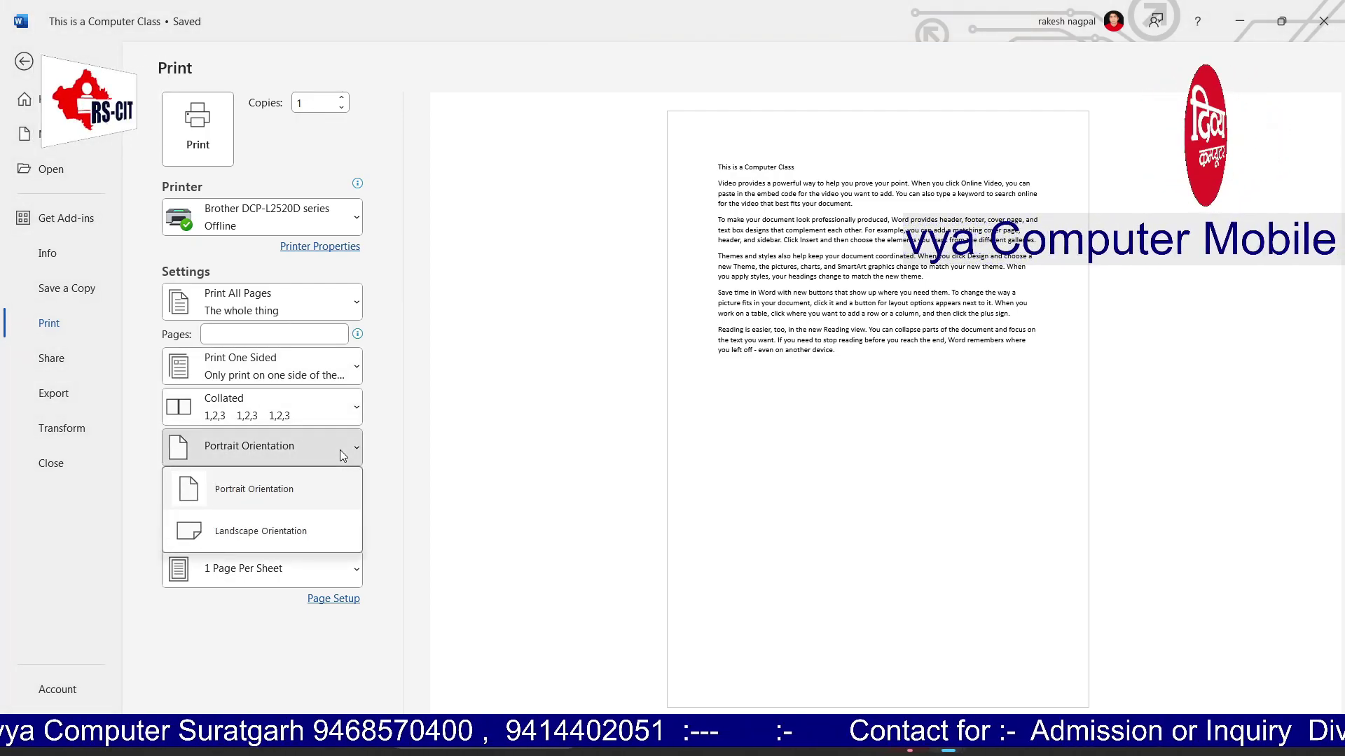
{"action": "left_click", "coordinate": [265, 534]}
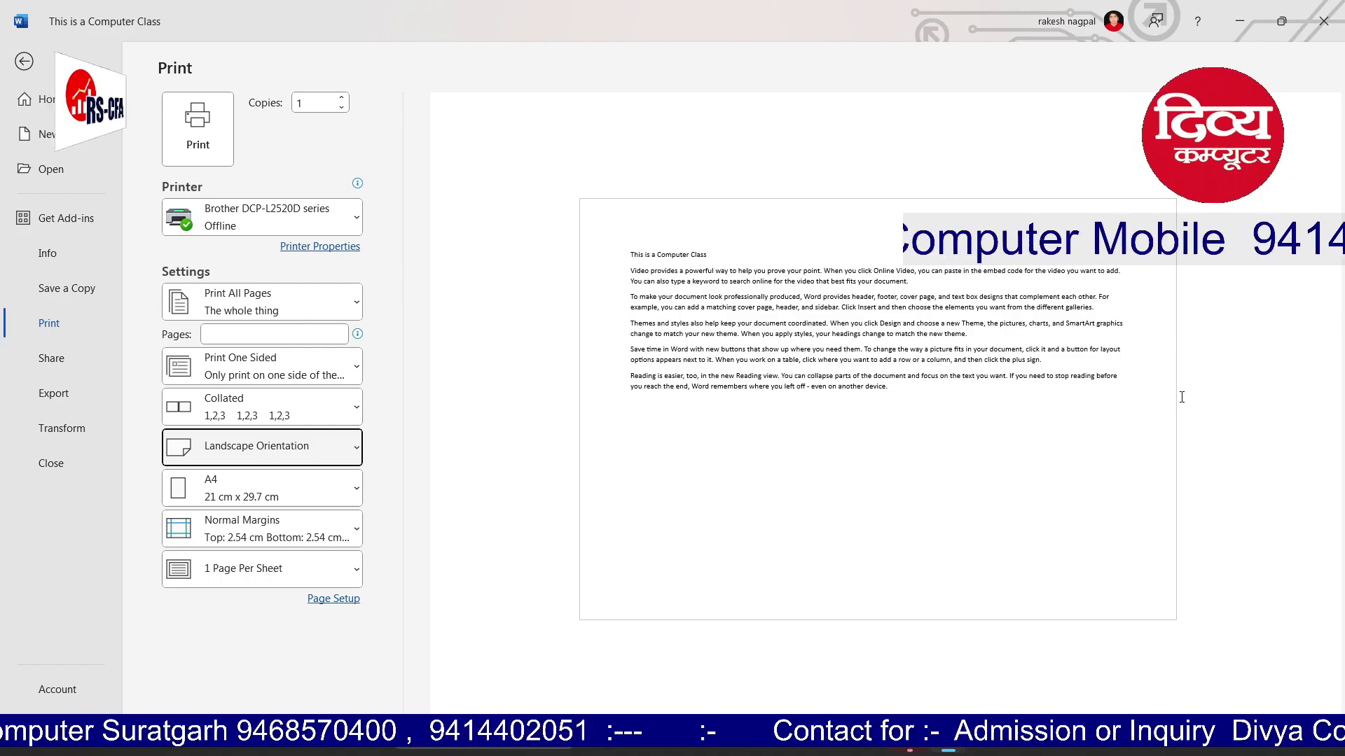
{"action": "left_click", "coordinate": [320, 451]}
{"action": "left_click", "coordinate": [264, 488]}
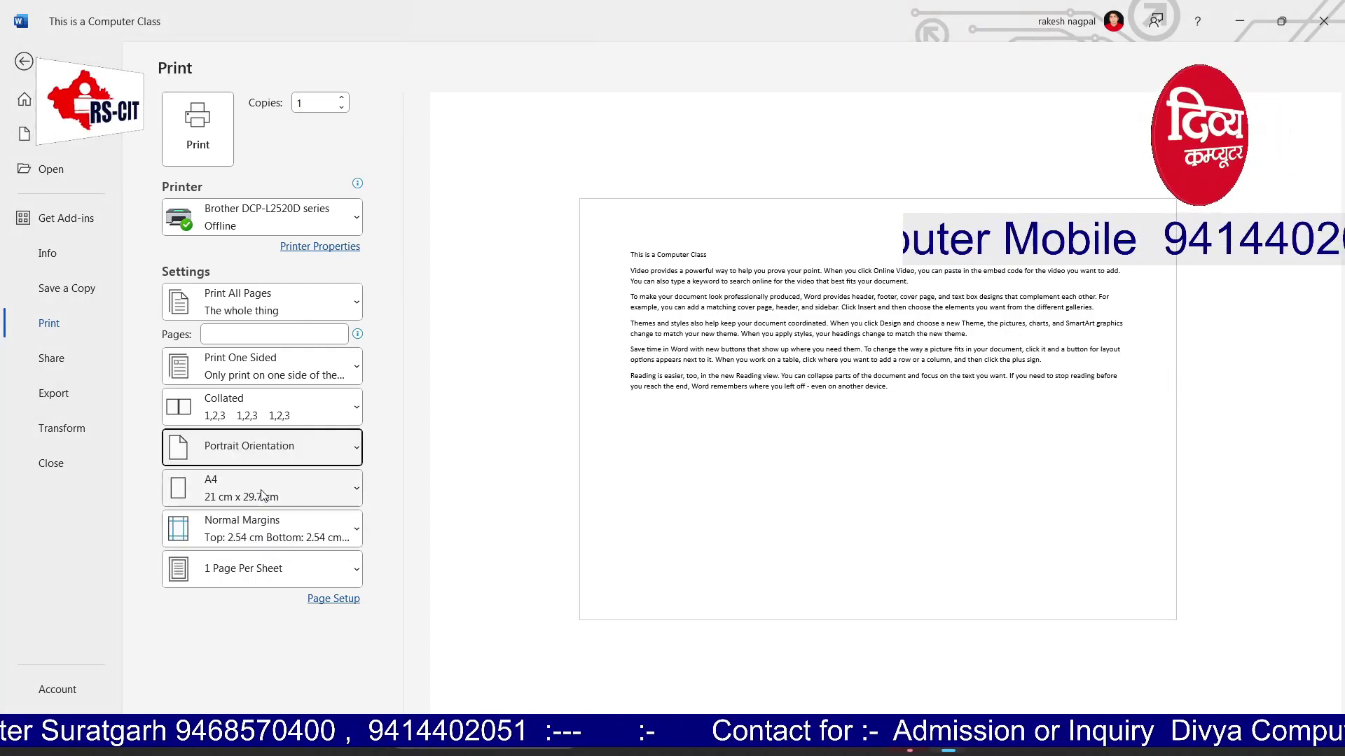
{"action": "left_click", "coordinate": [264, 459]}
{"action": "left_click", "coordinate": [265, 528]}
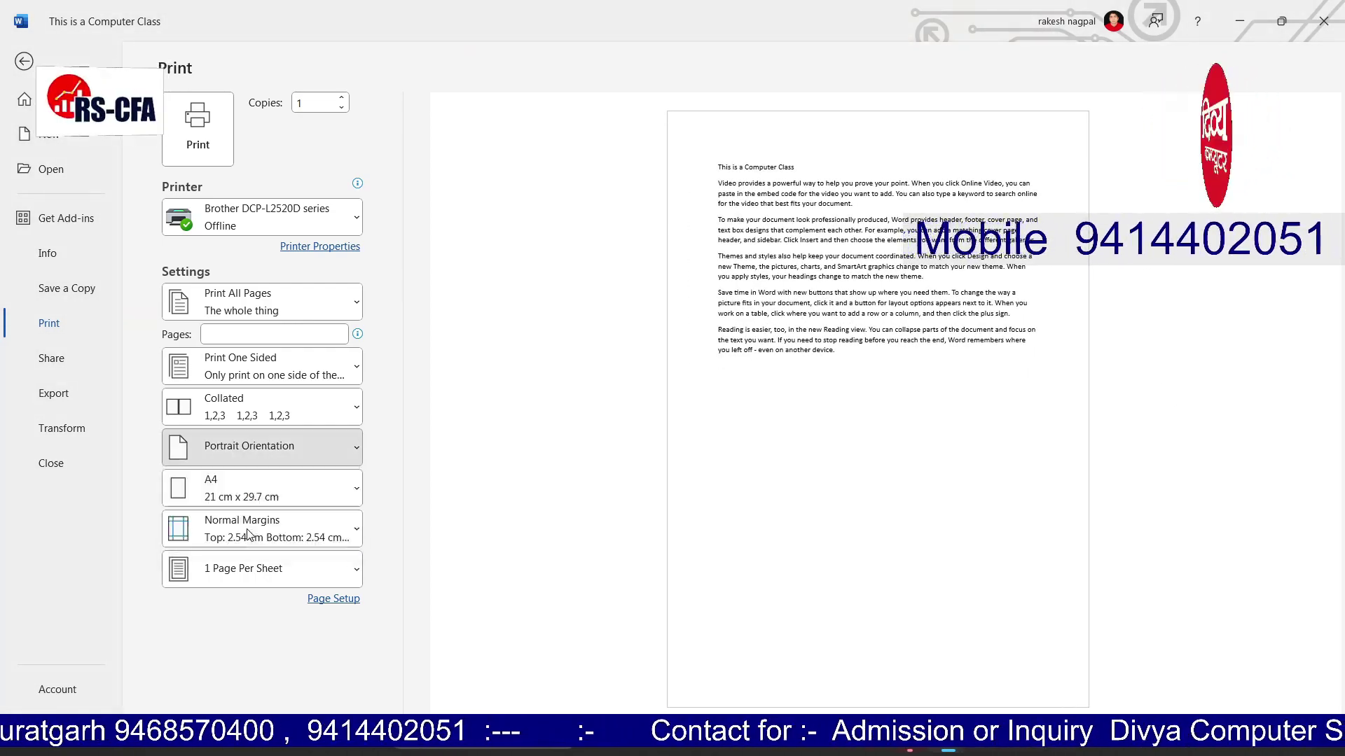
{"action": "left_click", "coordinate": [265, 462]}
{"action": "left_click", "coordinate": [264, 483]}
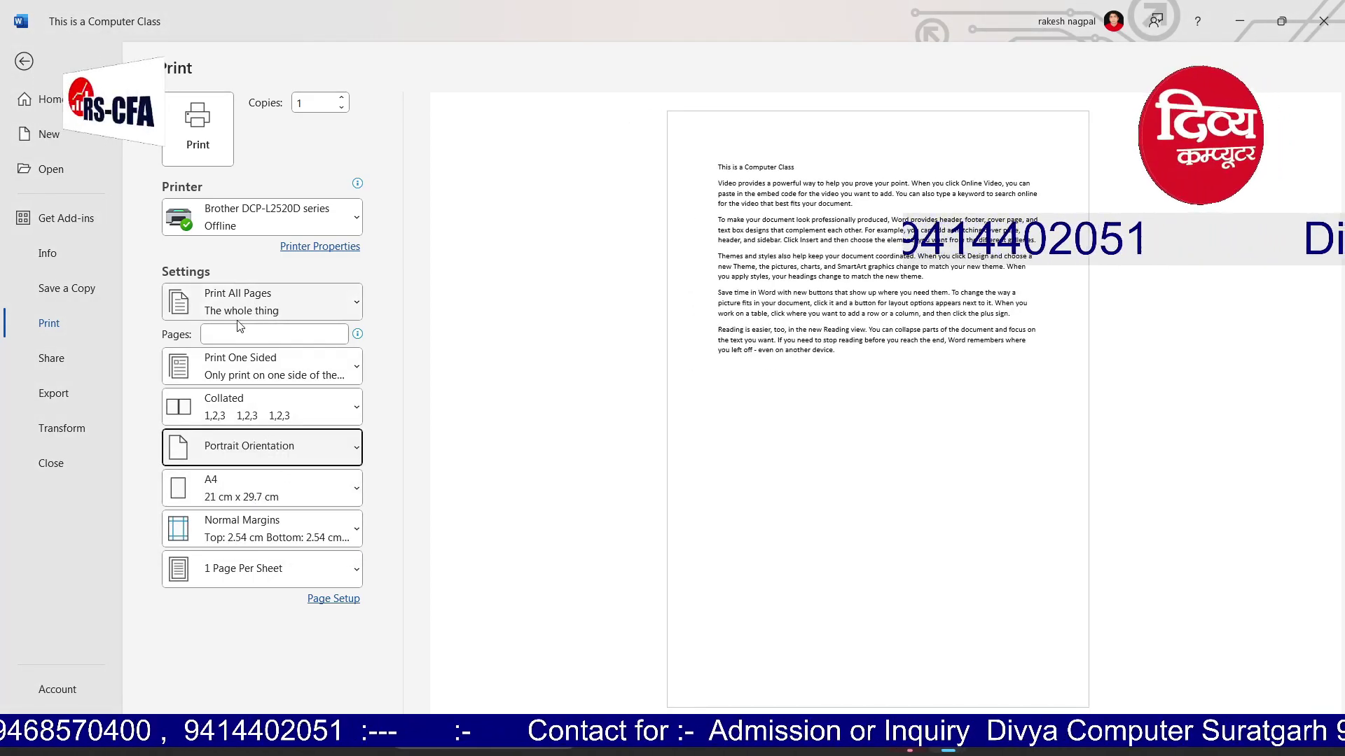
Try Narrow page margins in the print settings, then restore Normal margins
{"action": "left_click", "coordinate": [278, 536]}
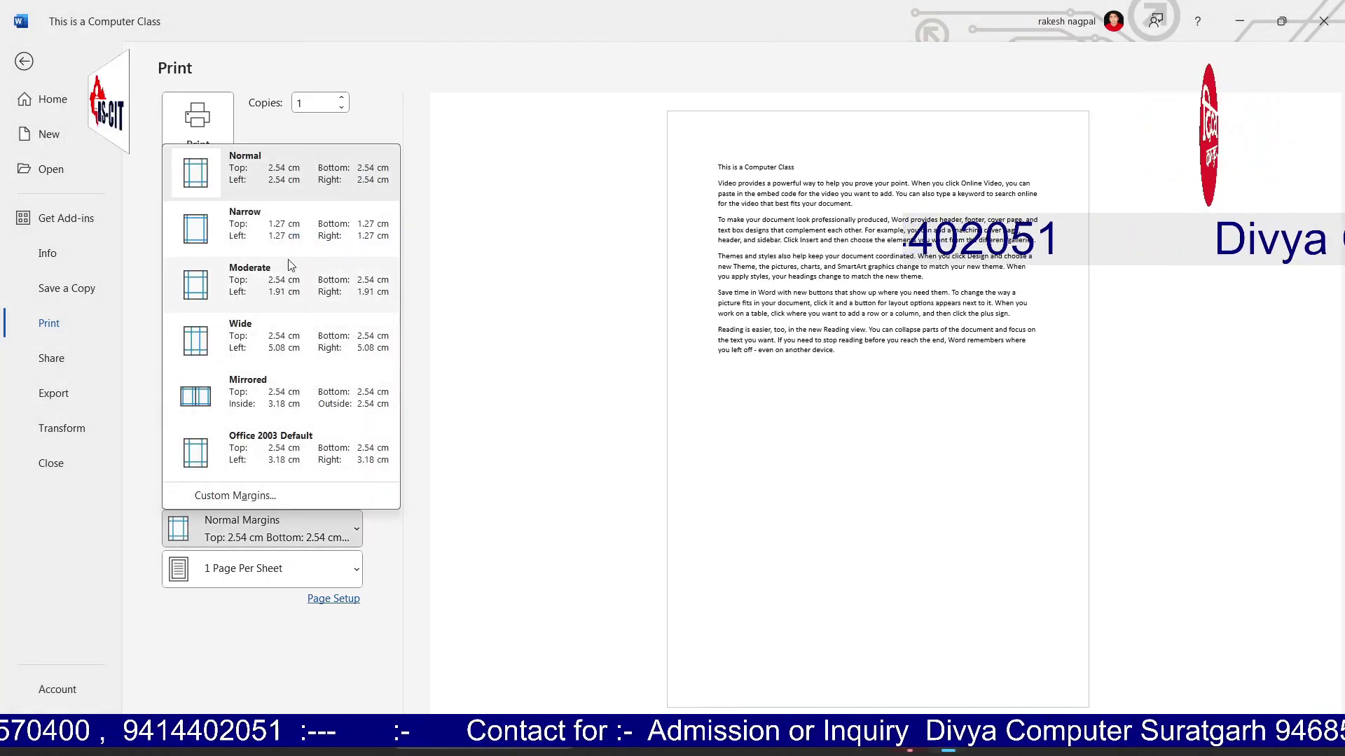
{"action": "left_click", "coordinate": [262, 235]}
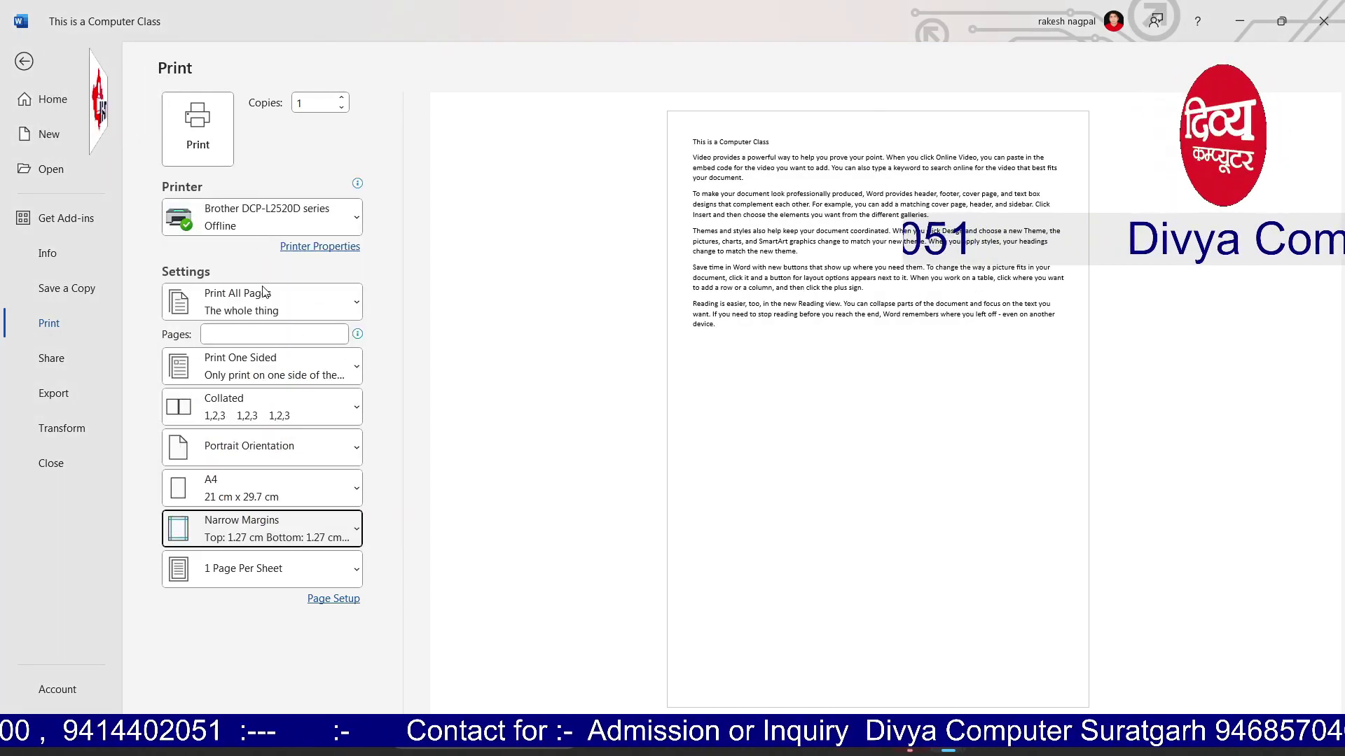
{"action": "left_click", "coordinate": [260, 534]}
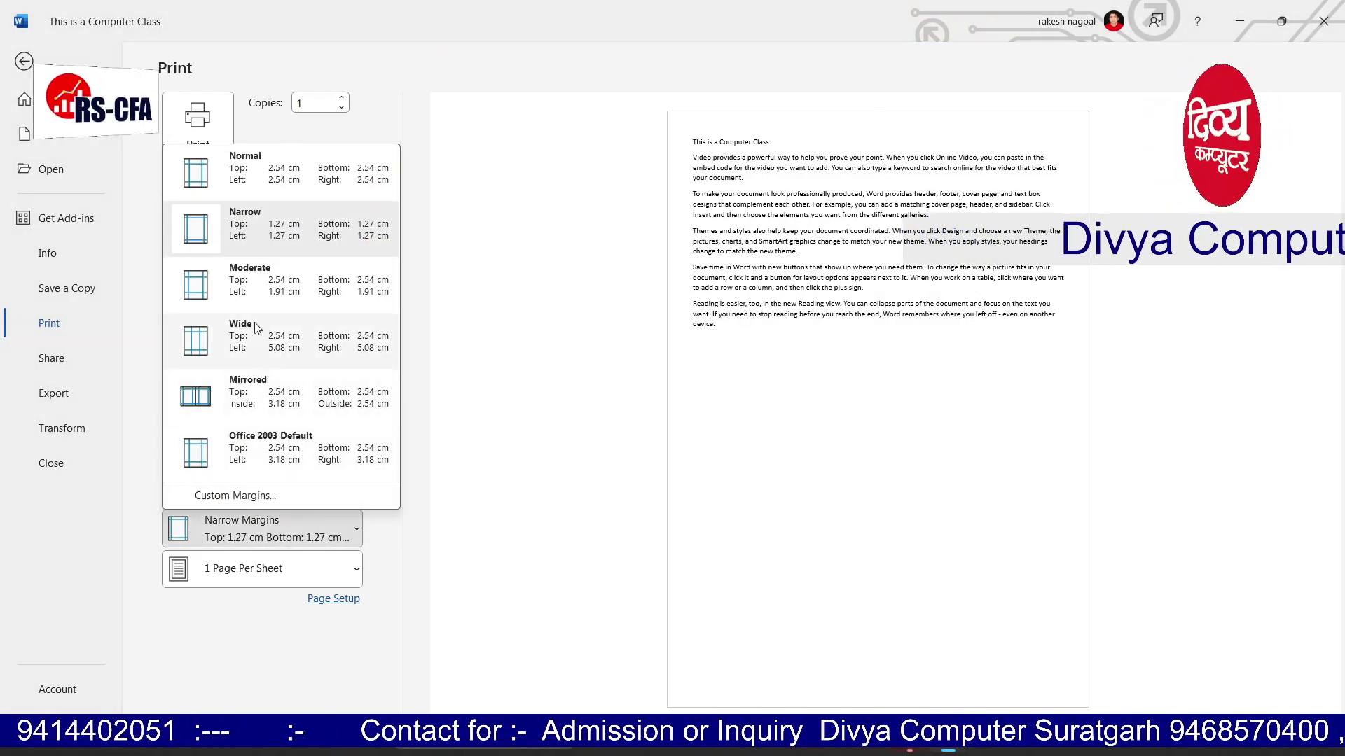
{"action": "left_click", "coordinate": [256, 248]}
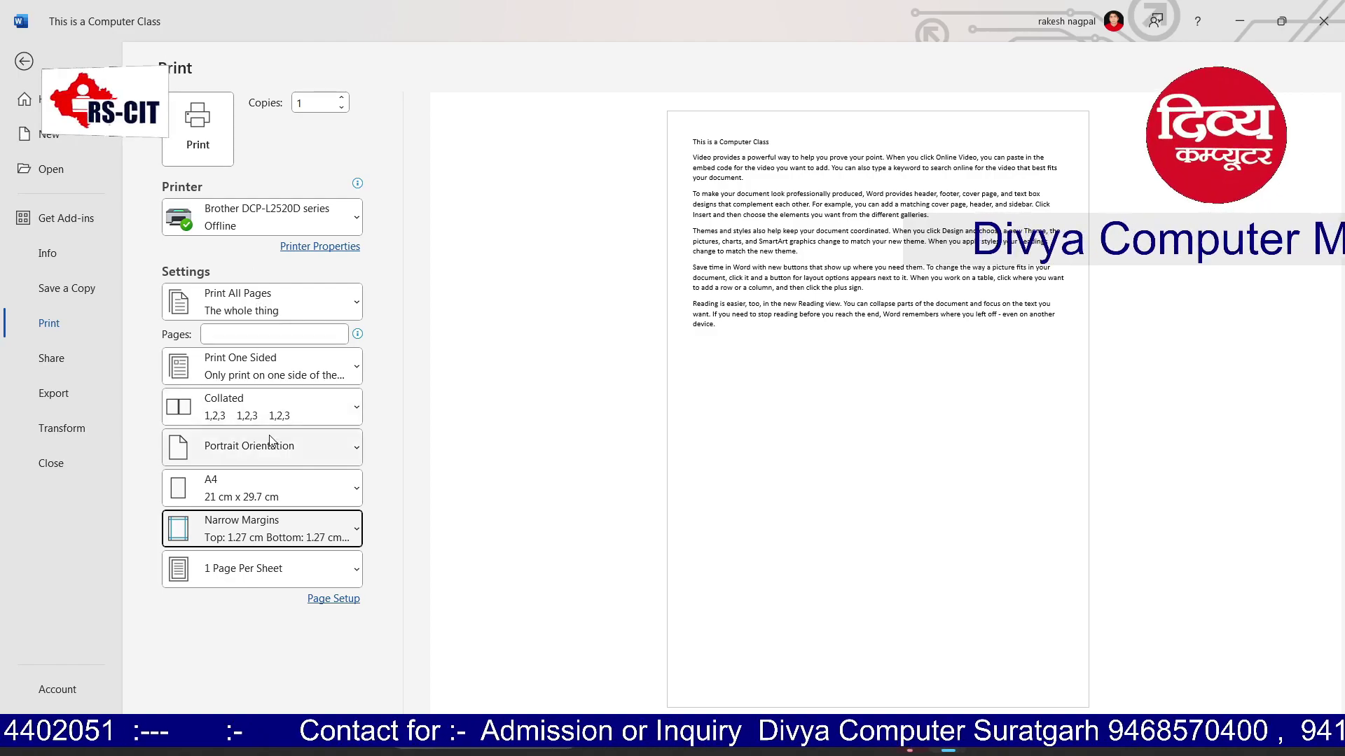
{"action": "left_click", "coordinate": [259, 529]}
{"action": "left_click", "coordinate": [270, 187]}
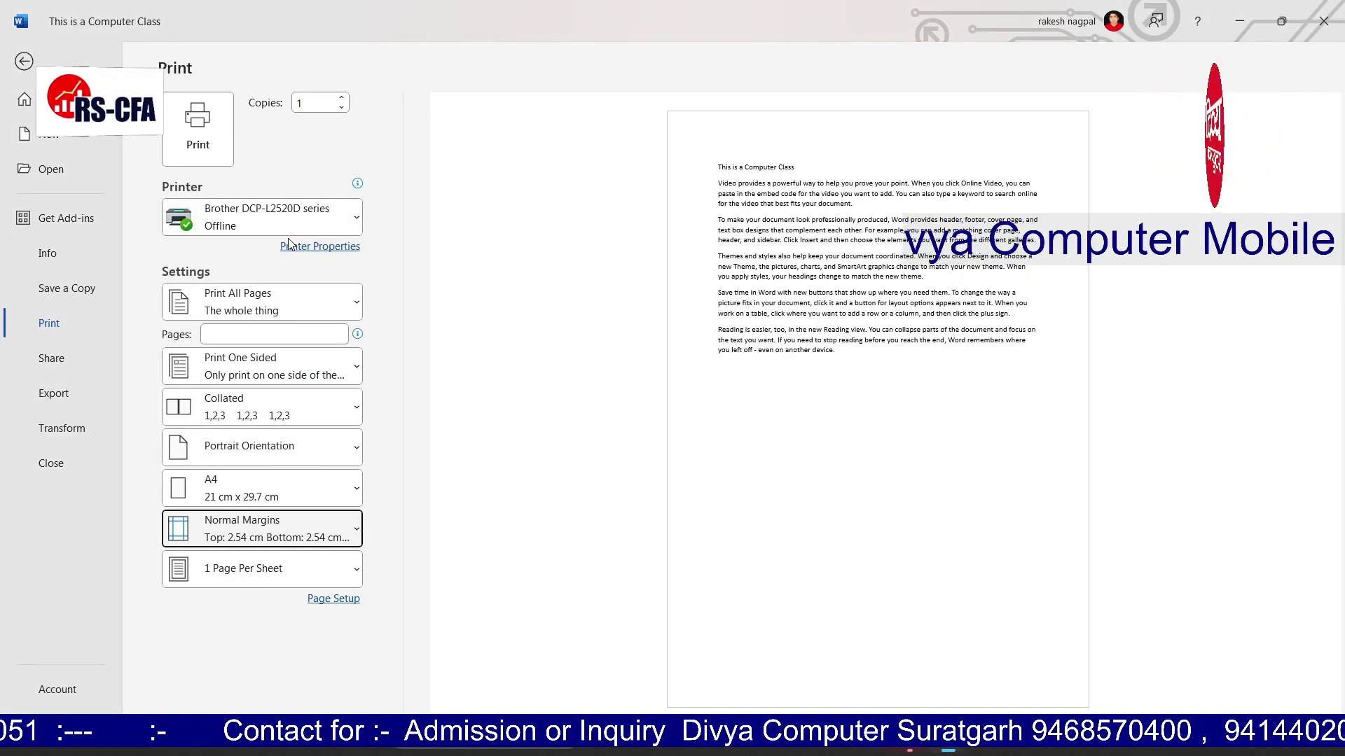
Return to the document and insert a blank line above the "Themes and styles" paragraph
{"action": "left_click", "coordinate": [24, 62]}
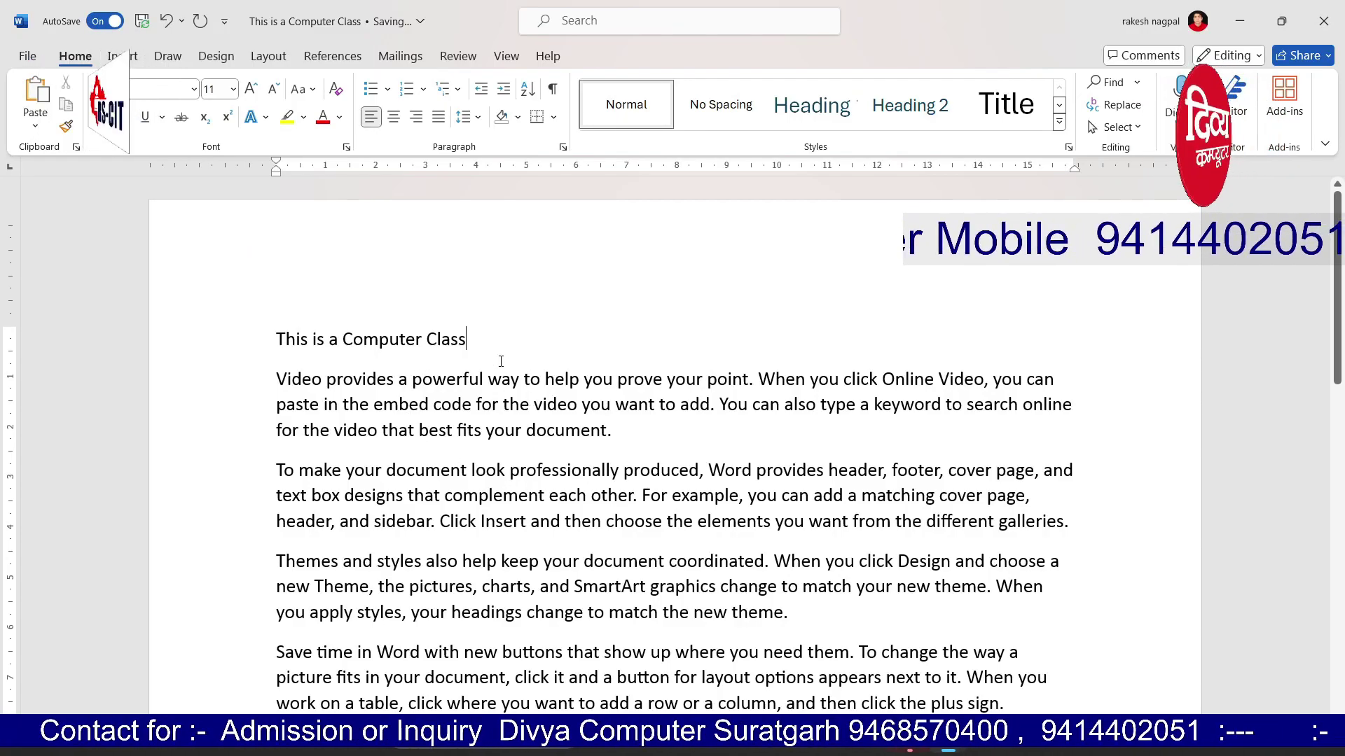
{"action": "left_click_drag", "start_coordinate": [489, 339], "coordinate": [232, 323]}
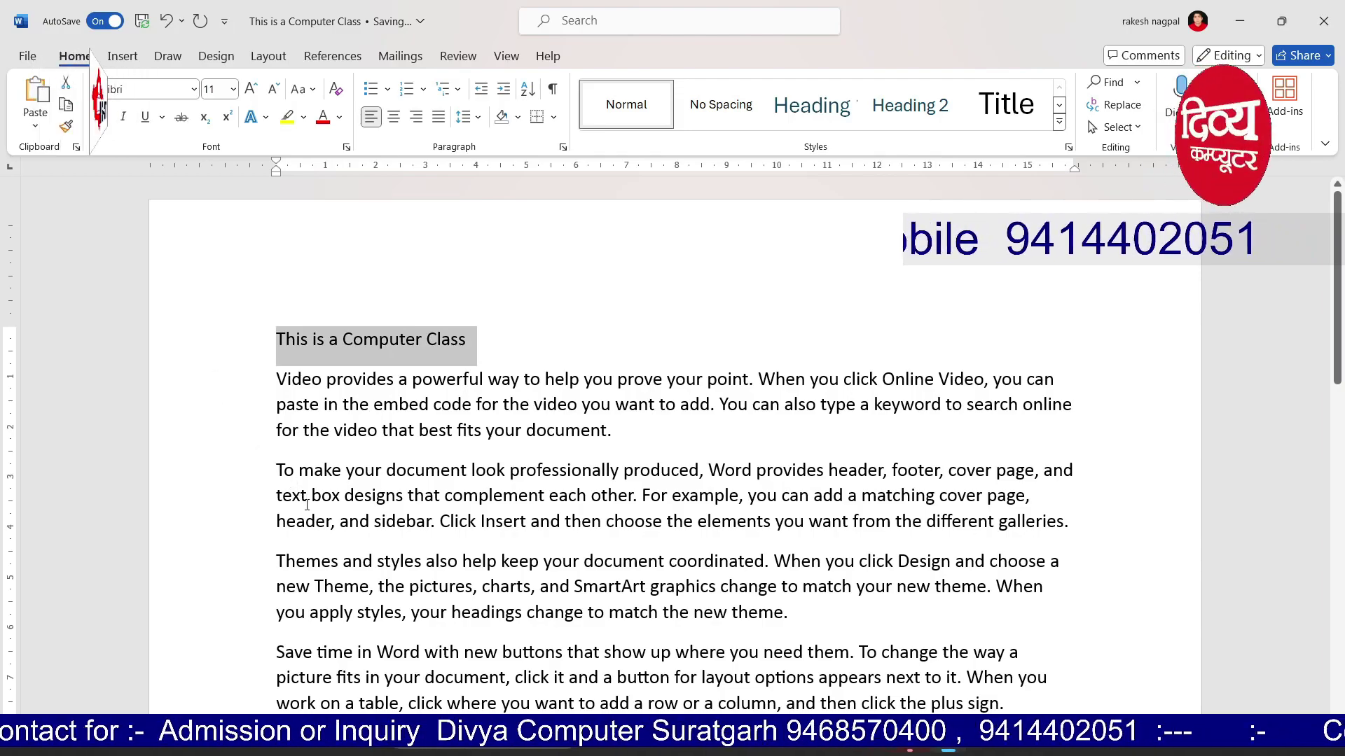
{"action": "left_click", "coordinate": [279, 561]}
{"action": "key", "text": "Return"}
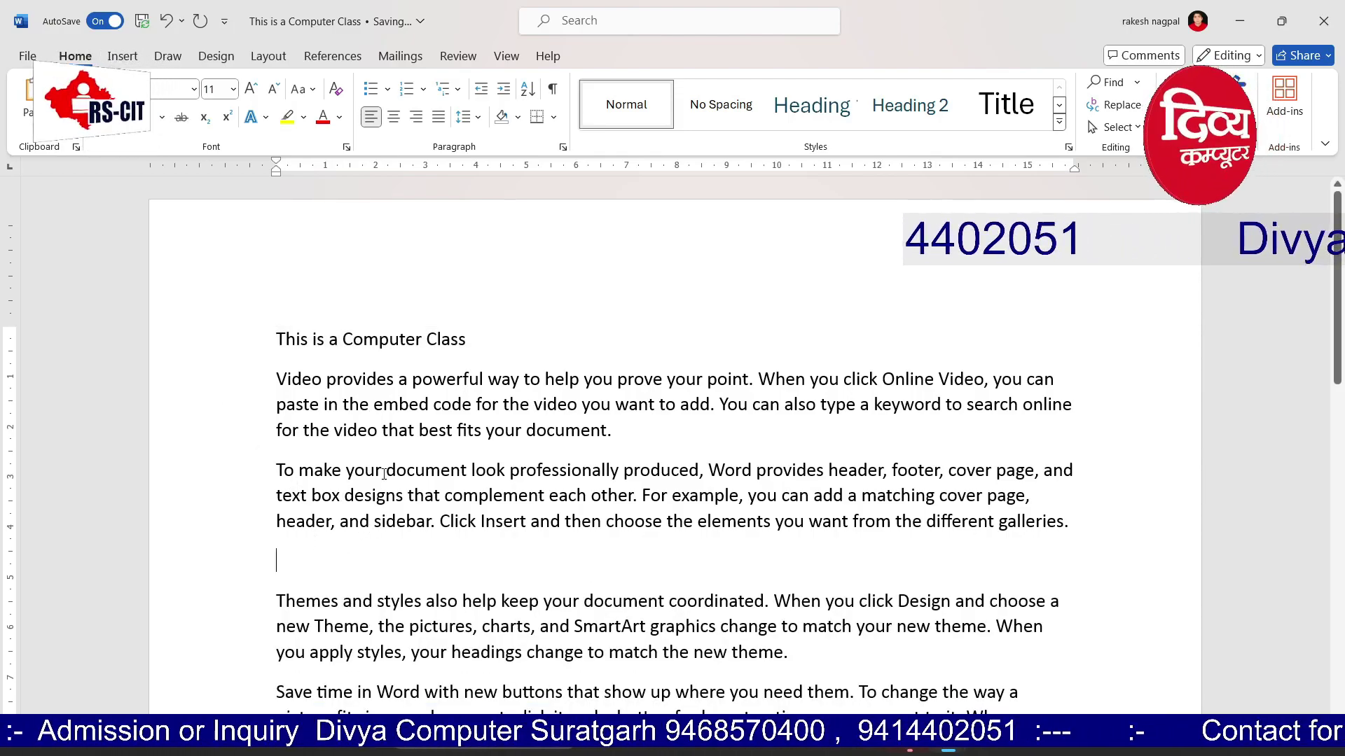
Move the title line "This is a Computer Class" to the blank line above "Themes and styles" and colour it red
{"action": "left_click", "coordinate": [201, 346]}
{"action": "key", "text": "ctrl+c"}
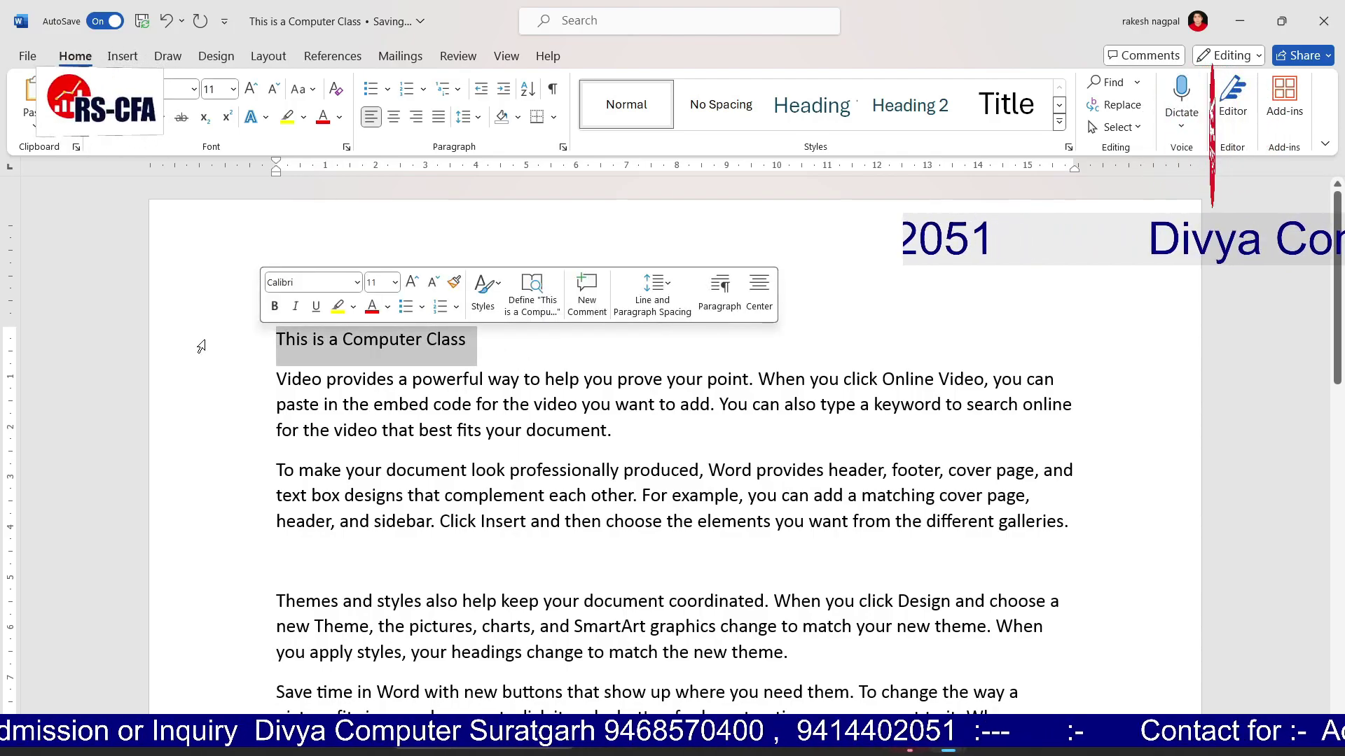
{"action": "left_click", "coordinate": [67, 83]}
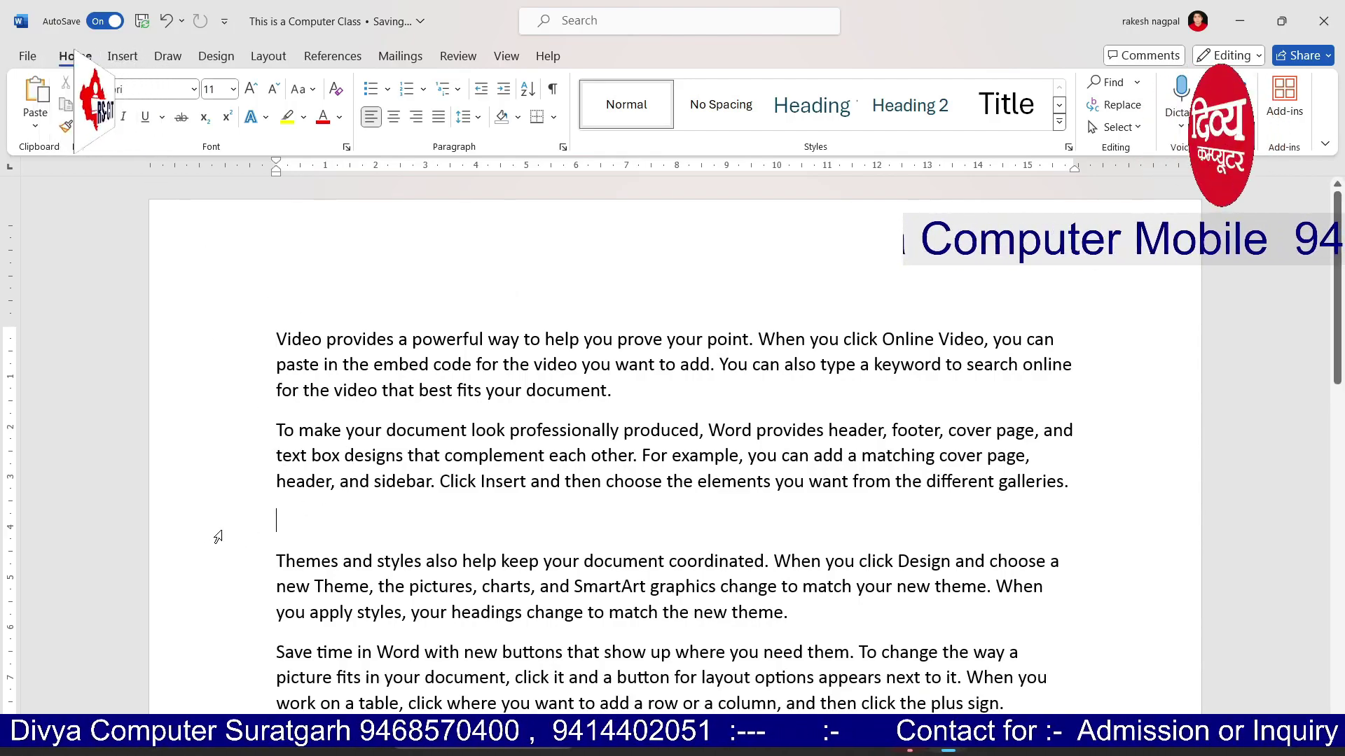
{"action": "key", "text": "ctrl+v"}
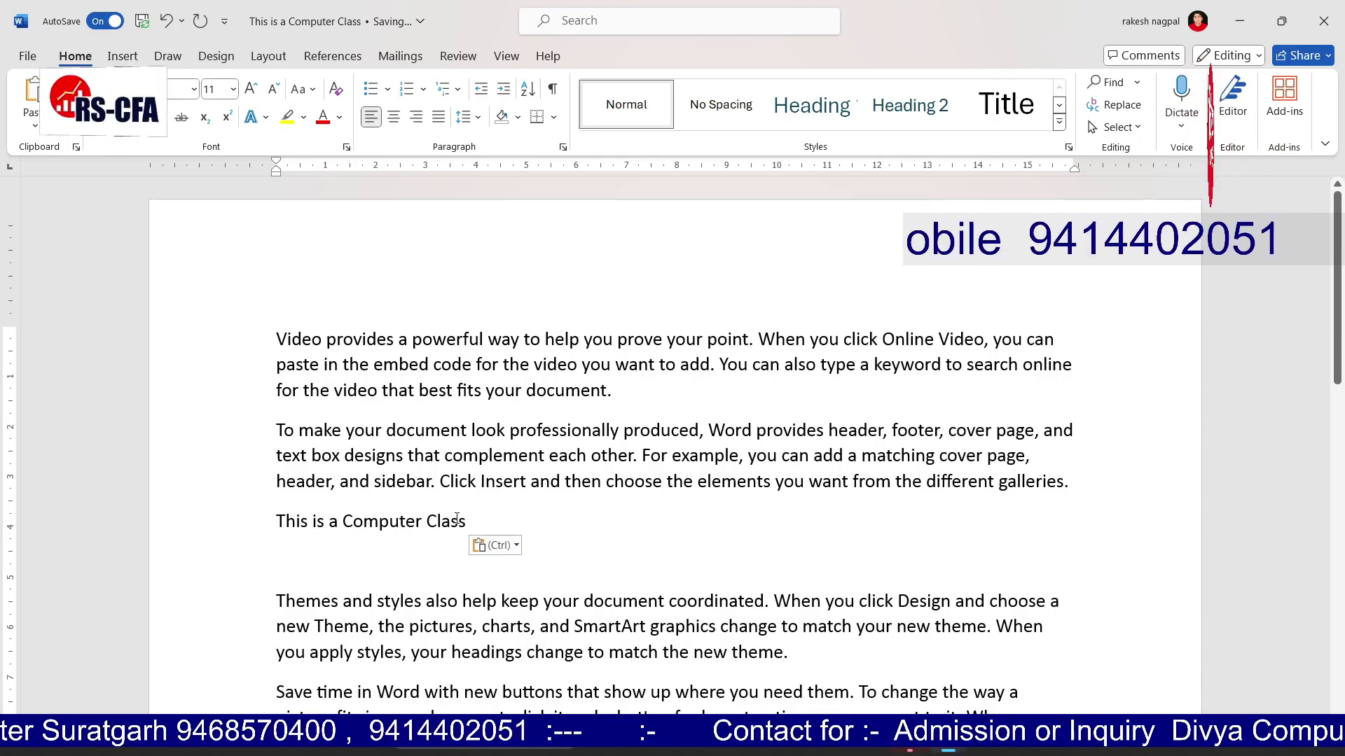
{"action": "left_click_drag", "start_coordinate": [468, 521], "coordinate": [276, 521]}
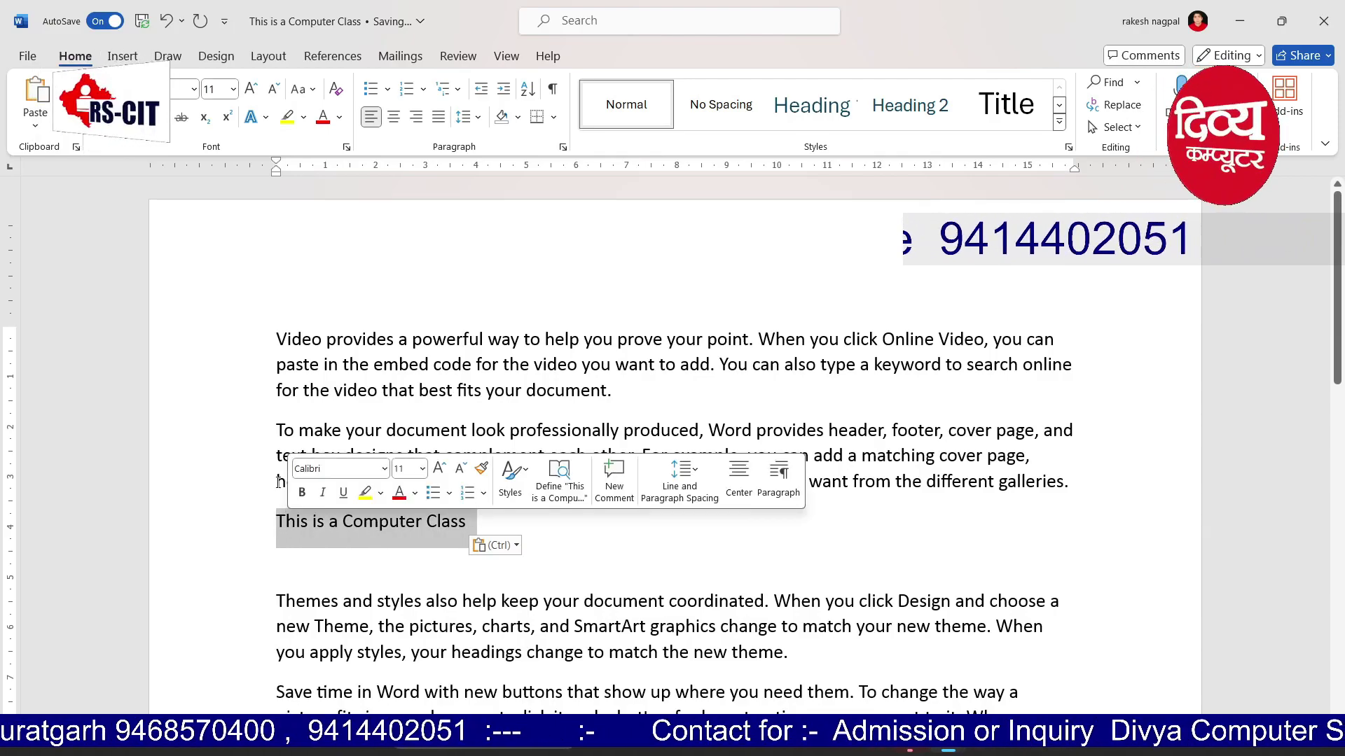
{"action": "left_click", "coordinate": [321, 117]}
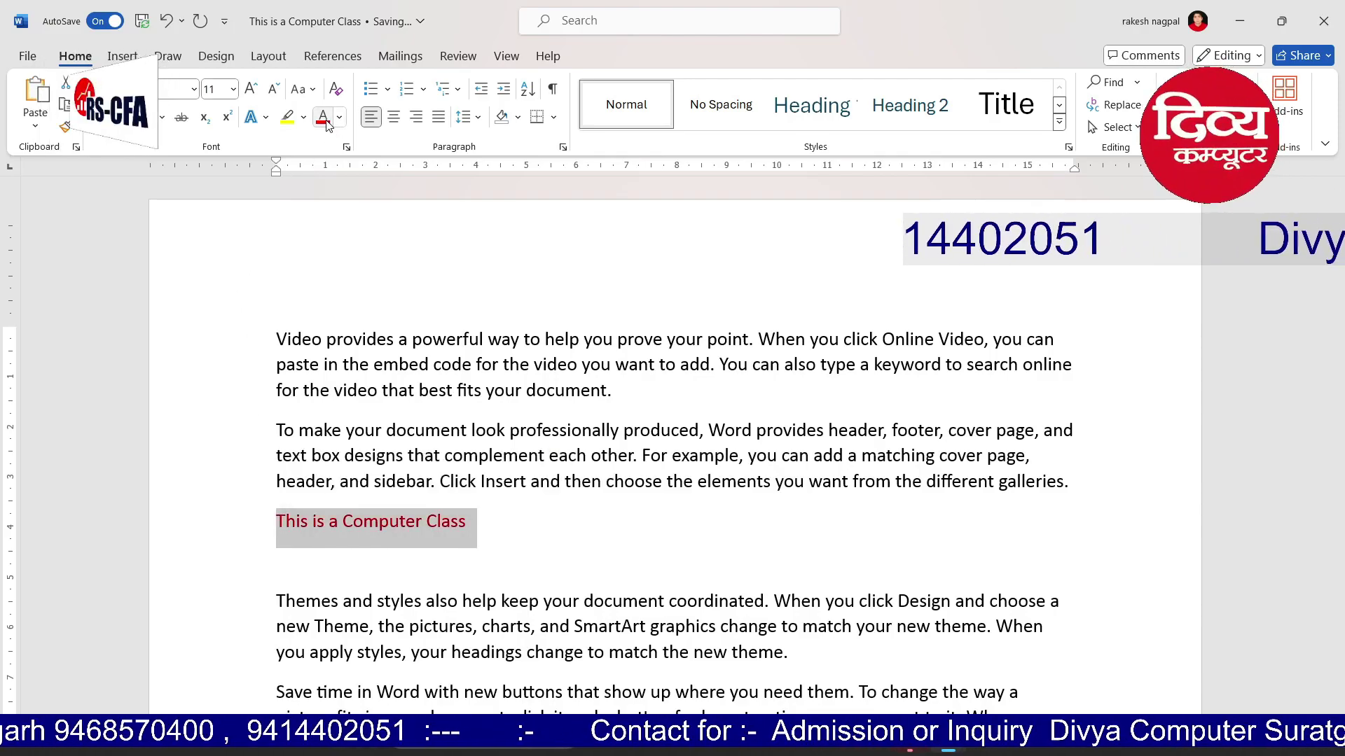
Copy the red "This is a Computer Class" line to the start of the document and remove the extra blank line below it
{"action": "left_click_drag", "start_coordinate": [505, 540], "coordinate": [274, 521]}
{"action": "key", "text": "ctrl+c"}
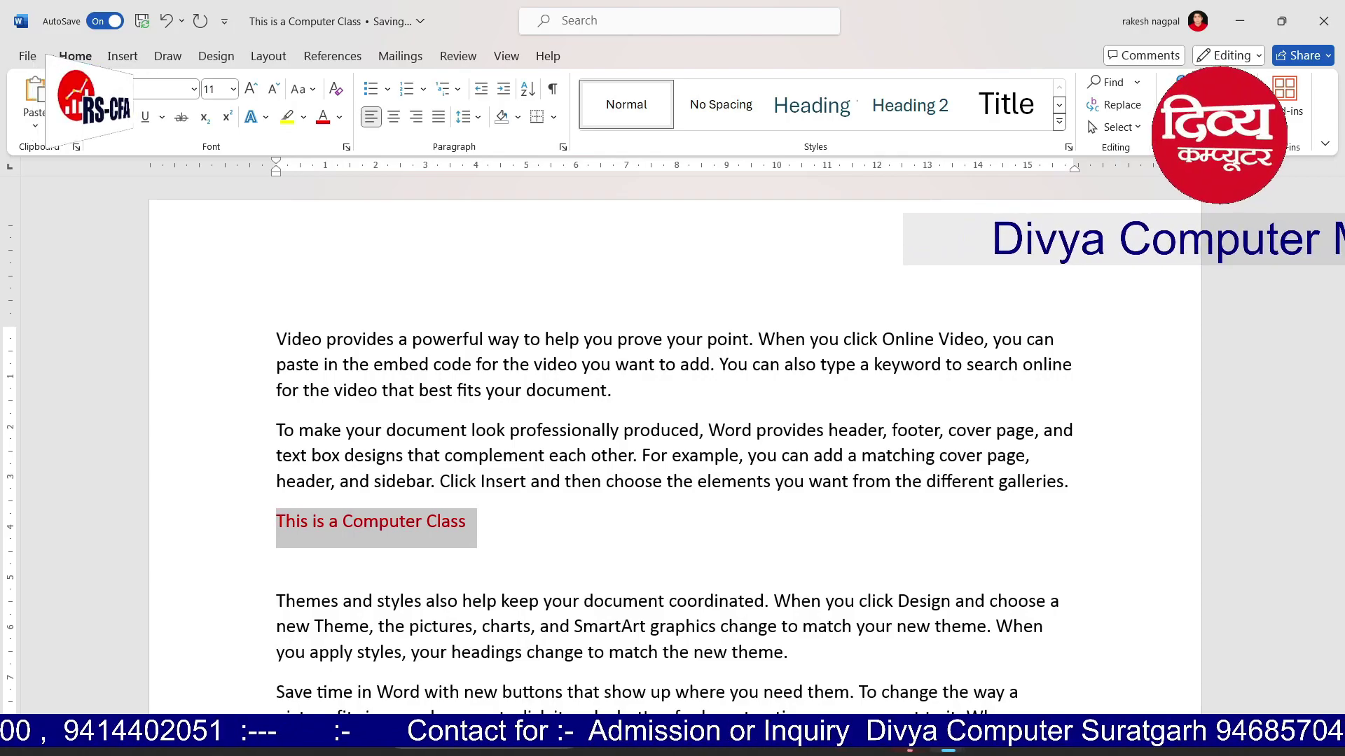
{"action": "left_click", "coordinate": [277, 340]}
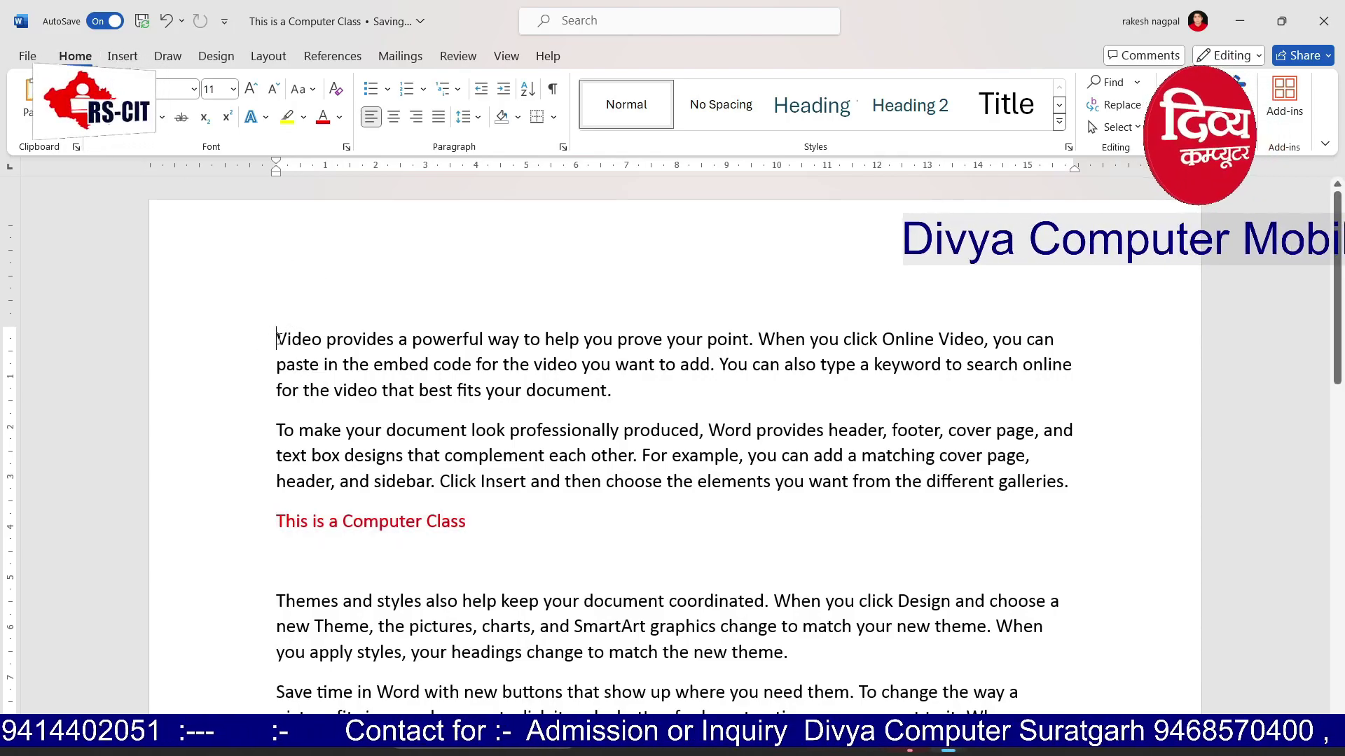
{"action": "key", "text": "Return"}
{"action": "key", "text": "Up"}
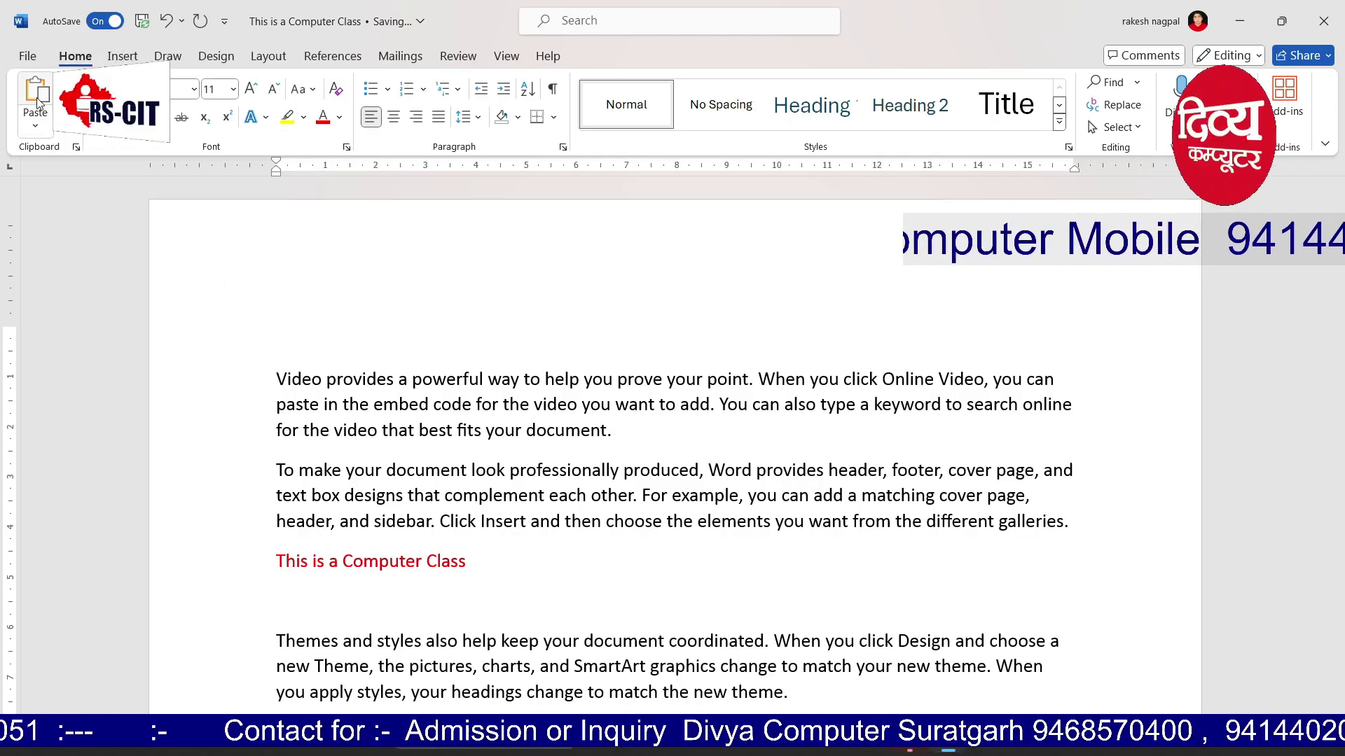
{"action": "key", "text": "ctrl+v"}
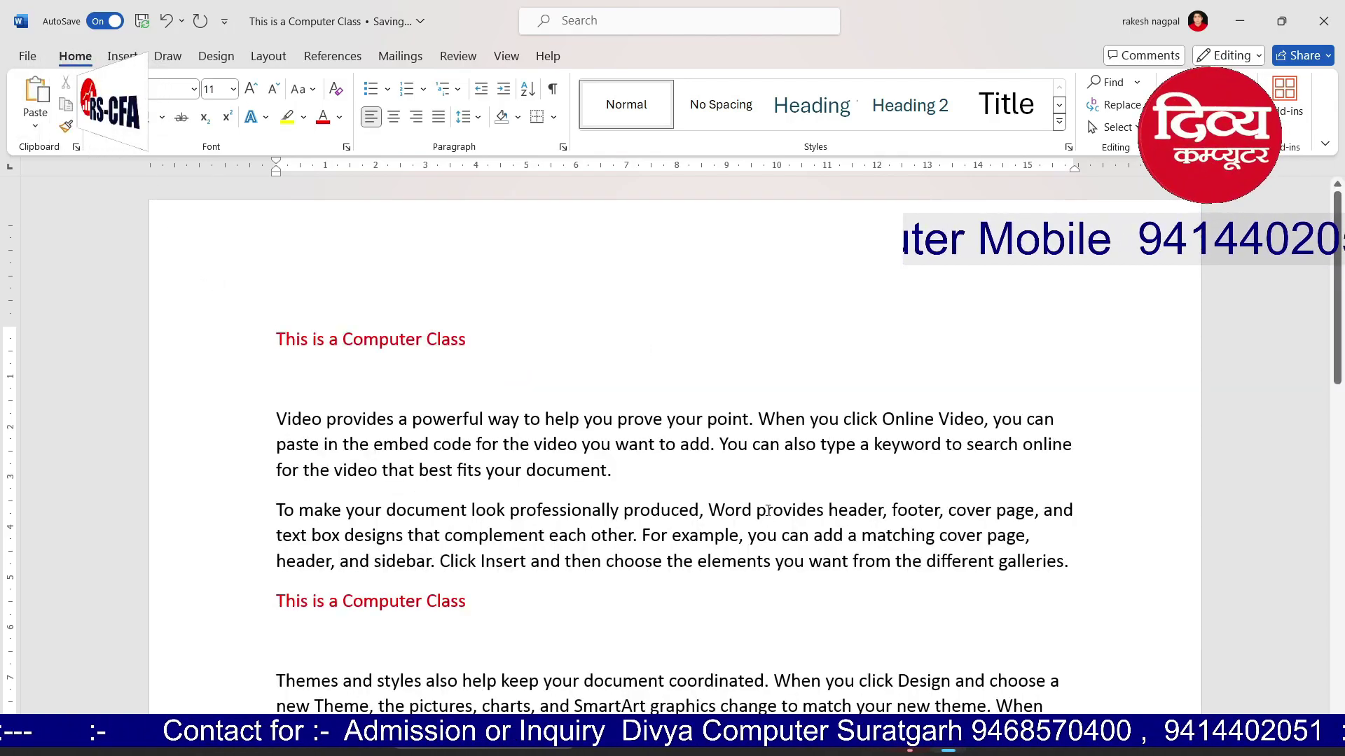
{"action": "key", "text": "Delete"}
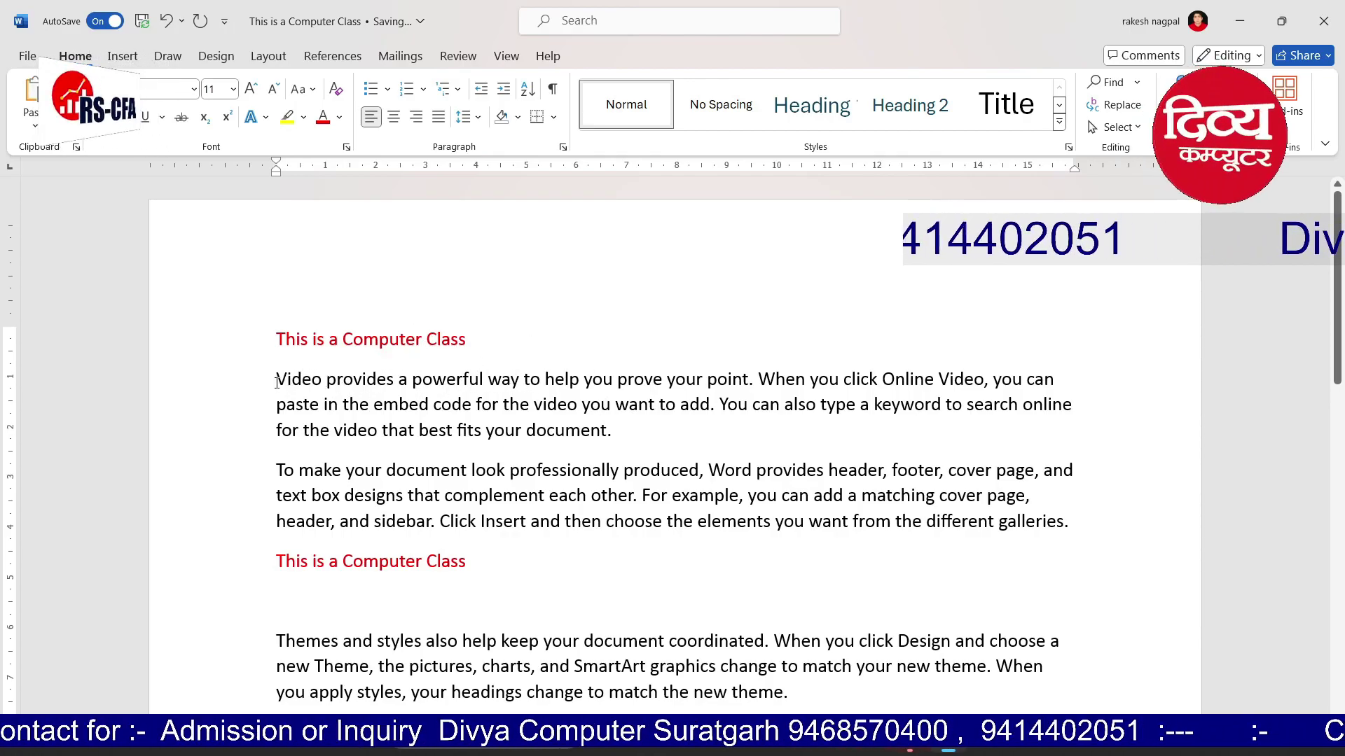
Apply a light blue outlined text effect and the AardvarkBold font to "Video provides a powerful way"
{"action": "left_click_drag", "start_coordinate": [277, 378], "coordinate": [505, 385]}
{"action": "left_click", "coordinate": [255, 116]}
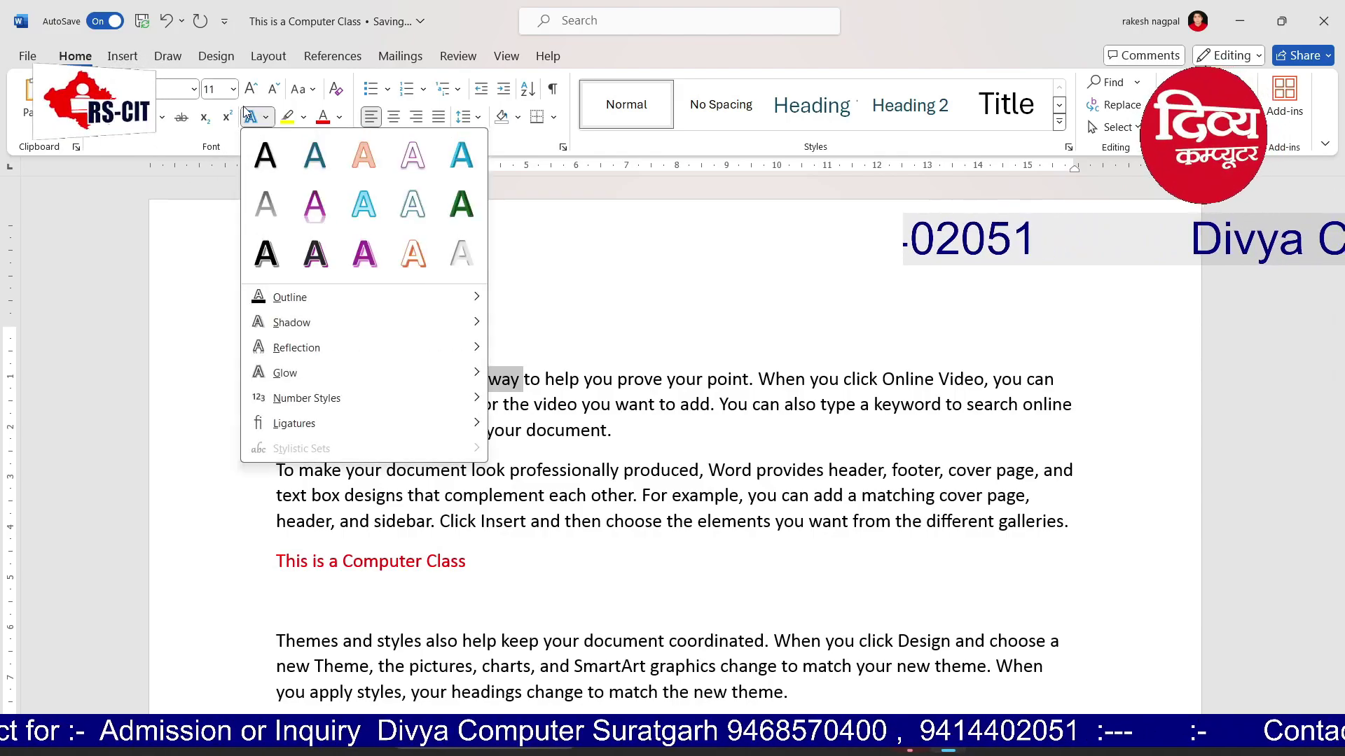
{"action": "left_click", "coordinate": [363, 204]}
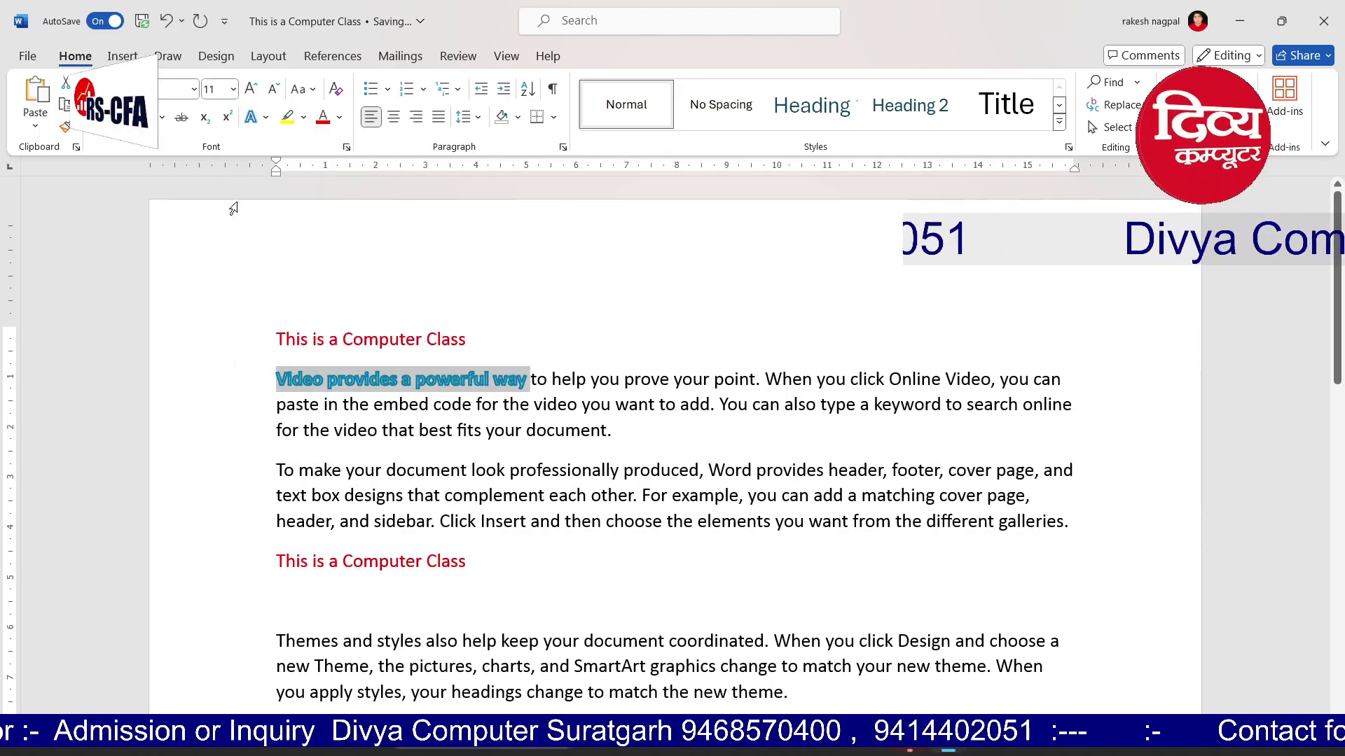
{"action": "left_click", "coordinate": [194, 91]}
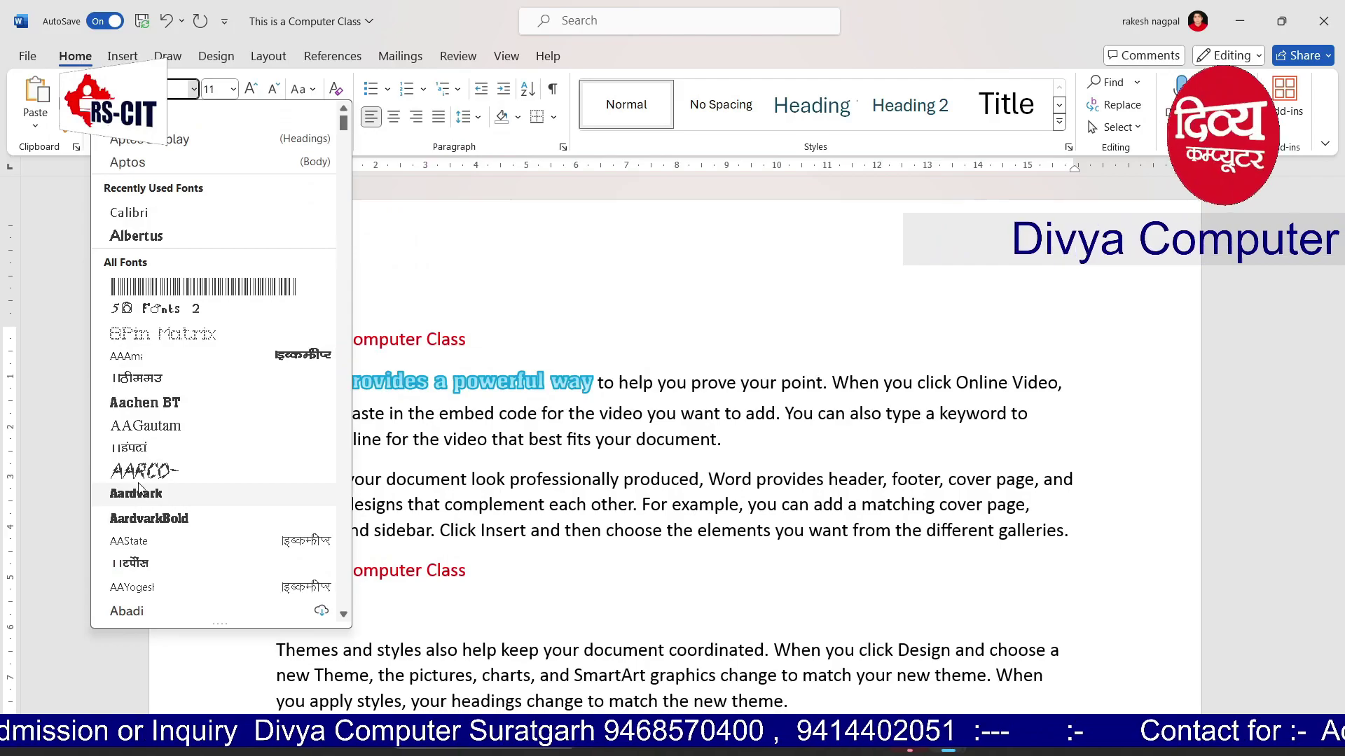
{"action": "left_click", "coordinate": [150, 519]}
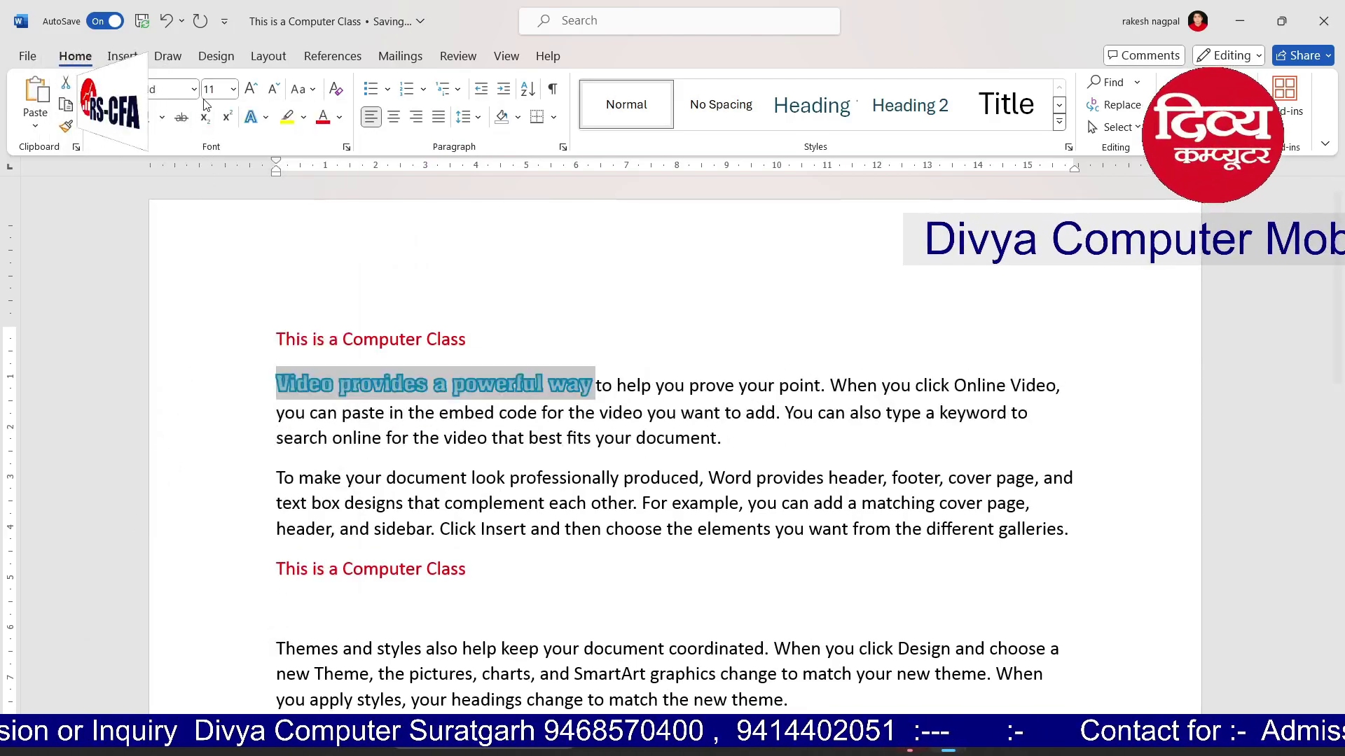
Enlarge "Video provides a powerful way" to font size 20
{"action": "left_click", "coordinate": [250, 89]}
{"action": "left_click", "coordinate": [250, 89]}
{"action": "left_click", "coordinate": [250, 88]}
{"action": "left_click", "coordinate": [251, 89]}
{"action": "left_click", "coordinate": [251, 89]}
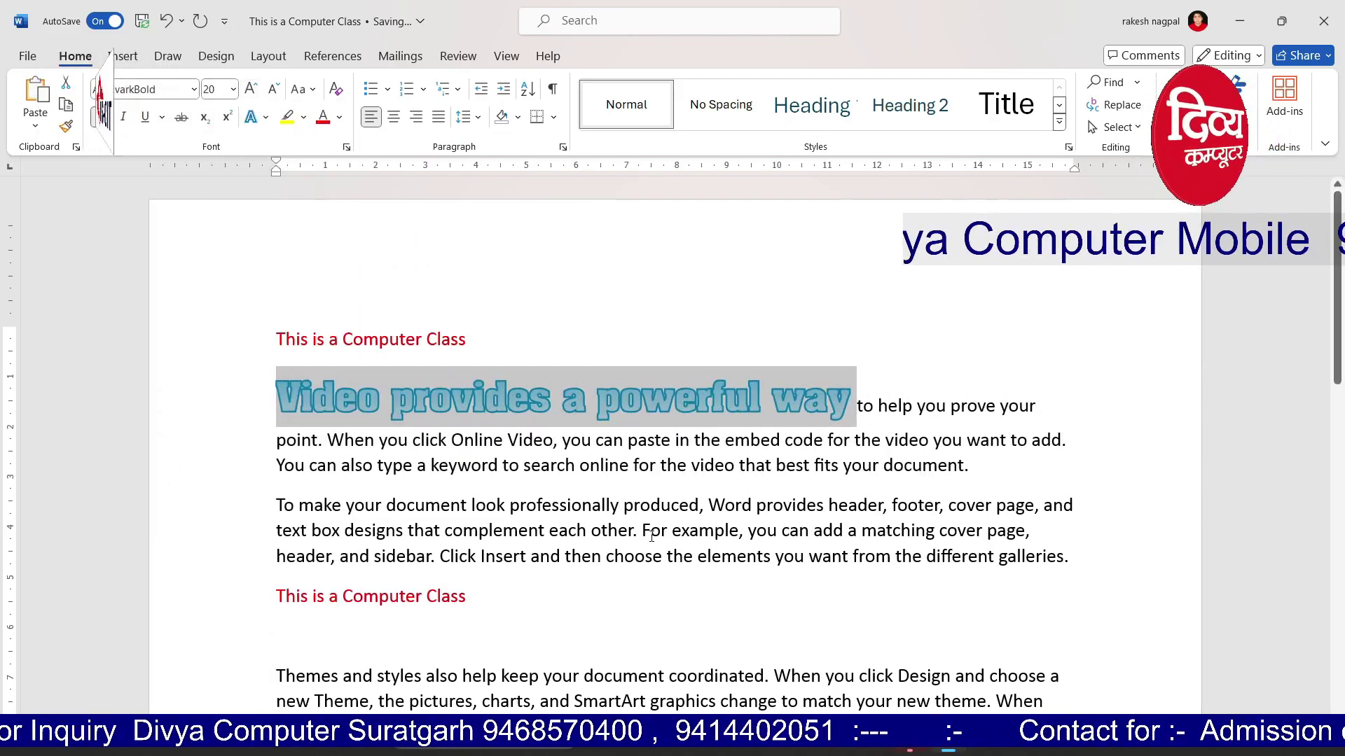
{"action": "left_click", "coordinate": [661, 530]}
{"action": "left_click_drag", "start_coordinate": [277, 402], "coordinate": [554, 406]}
{"action": "scroll", "coordinate": [402, 540], "scroll_direction": "down", "scroll_amount": 5}
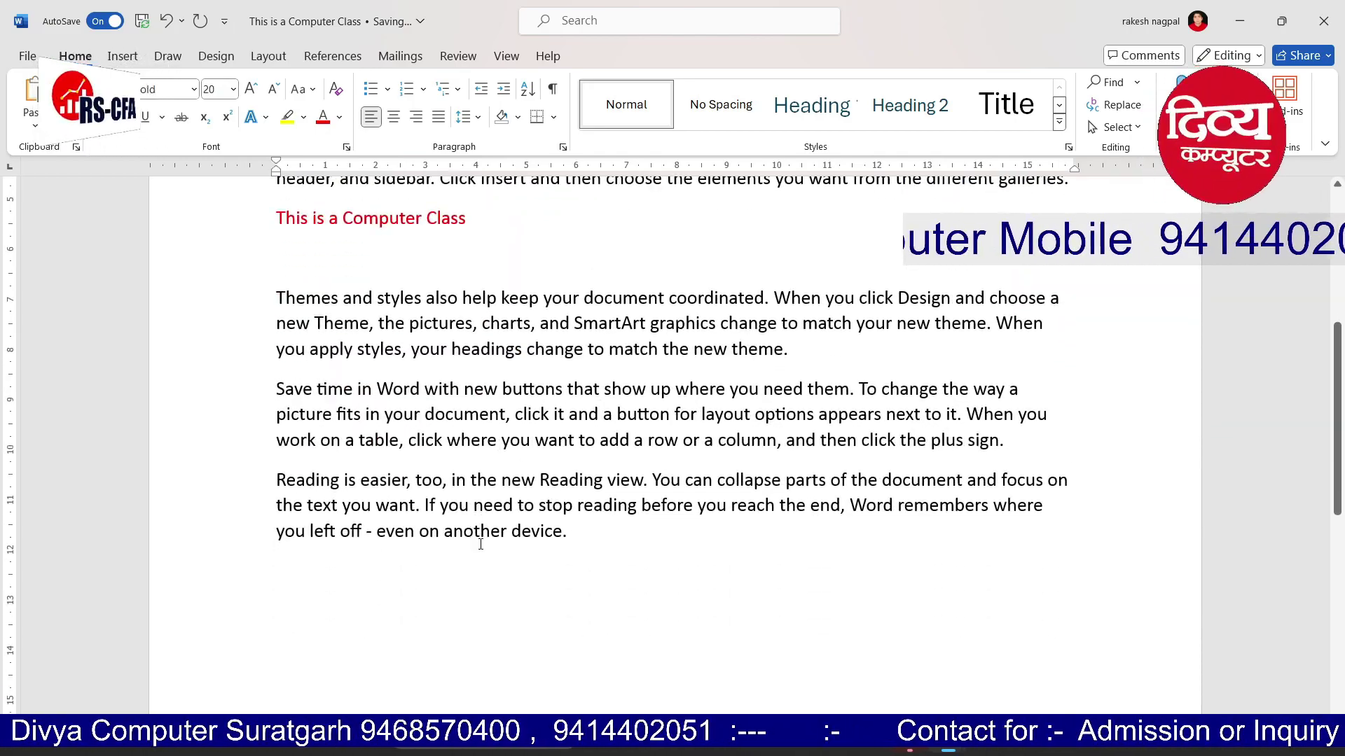
{"action": "left_click_drag", "start_coordinate": [403, 540], "coordinate": [562, 539]}
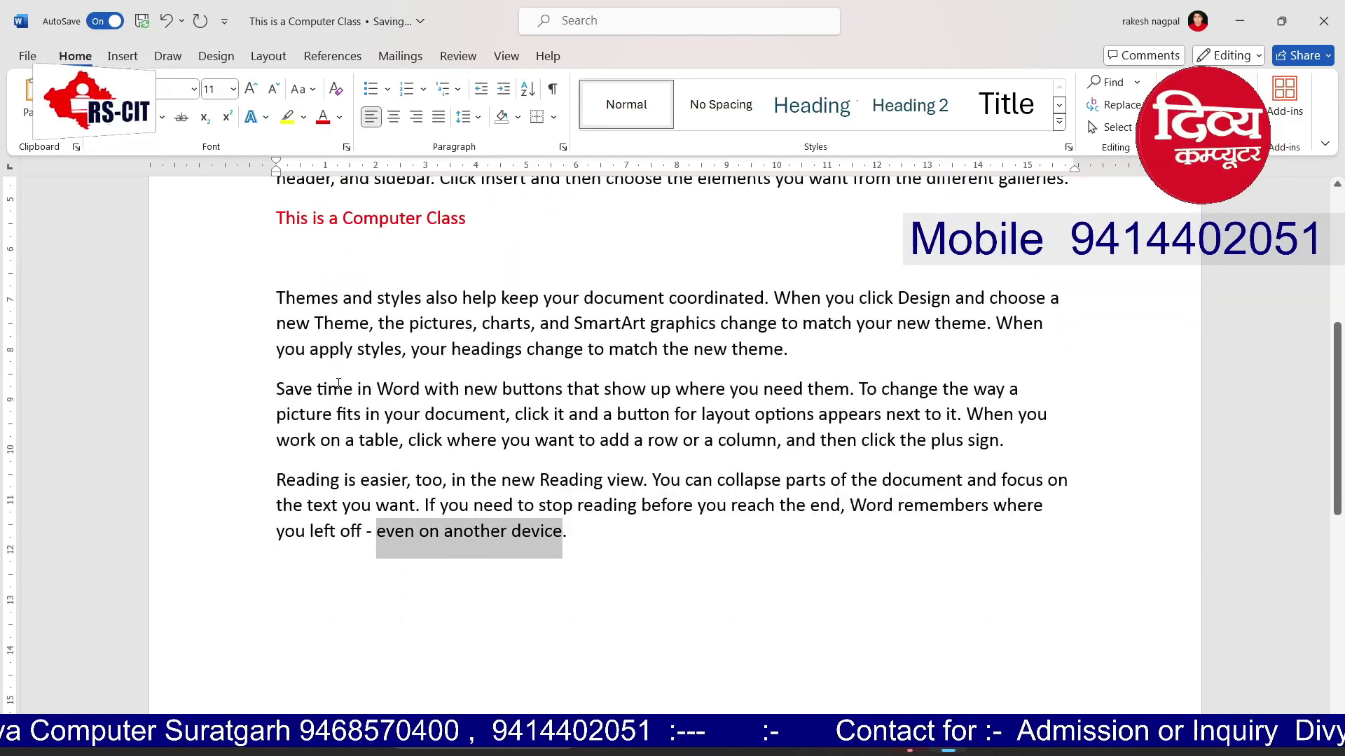
{"action": "scroll", "coordinate": [338, 384], "scroll_direction": "up", "scroll_amount": 2}
{"action": "scroll", "coordinate": [338, 383], "scroll_direction": "up", "scroll_amount": 2}
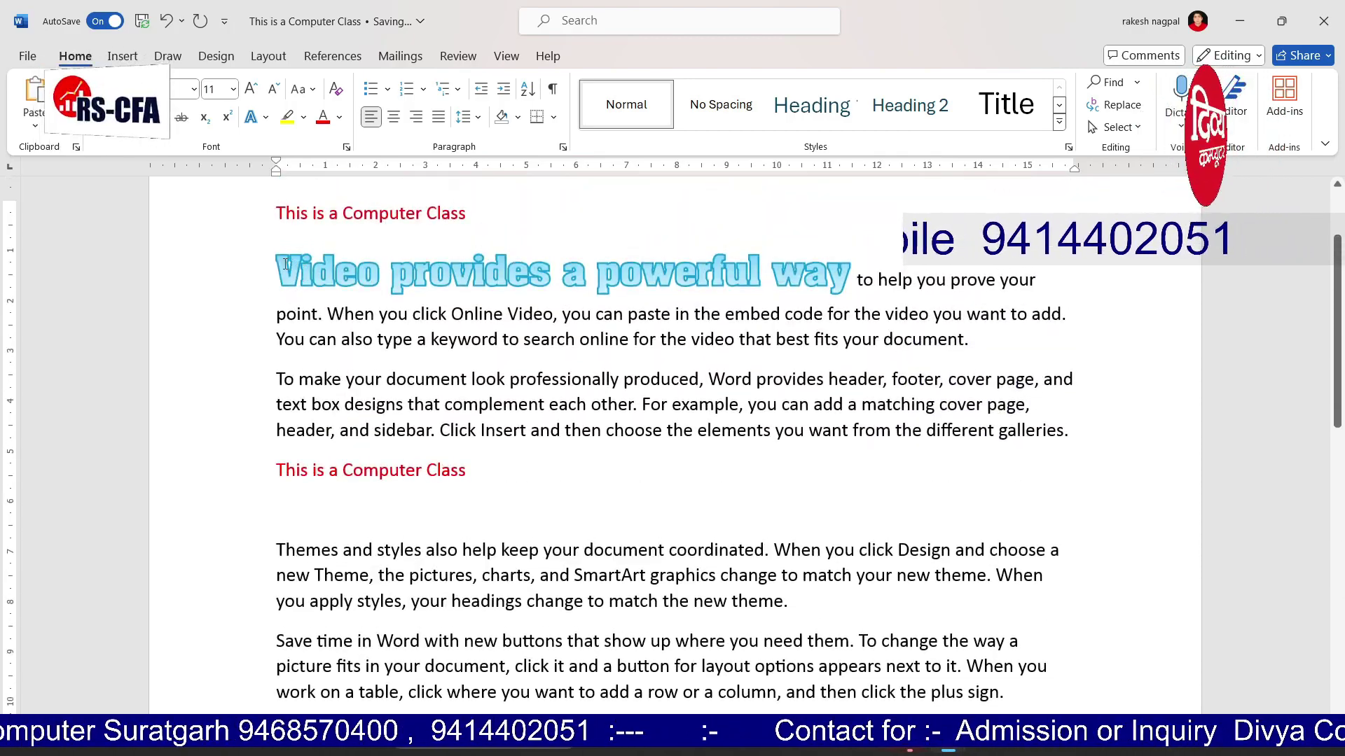
Copy the blue heading's formatting with Format Painter onto "off - even on another", "You can collapse parts" and "to match the"
{"action": "left_click_drag", "start_coordinate": [277, 273], "coordinate": [427, 279]}
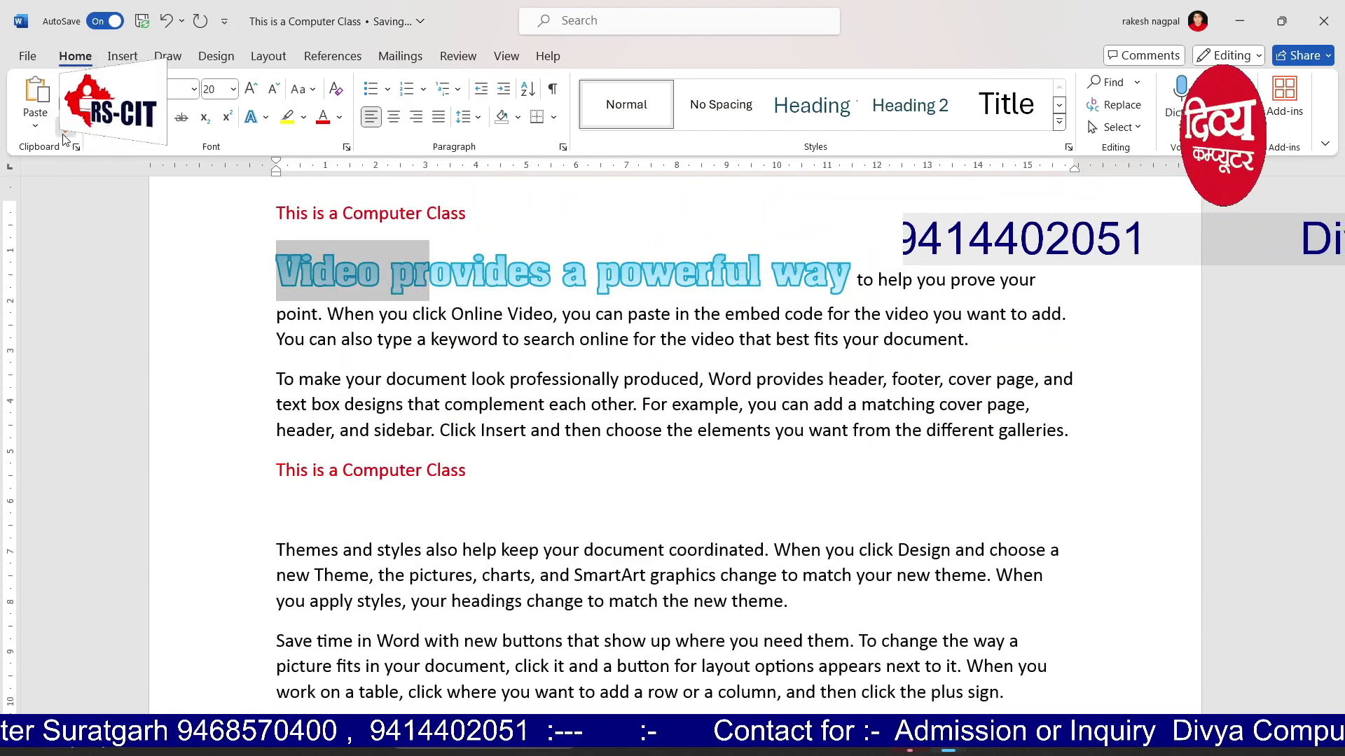
{"action": "scroll", "coordinate": [339, 549], "scroll_direction": "down", "scroll_amount": 4}
{"action": "left_click", "coordinate": [340, 532]}
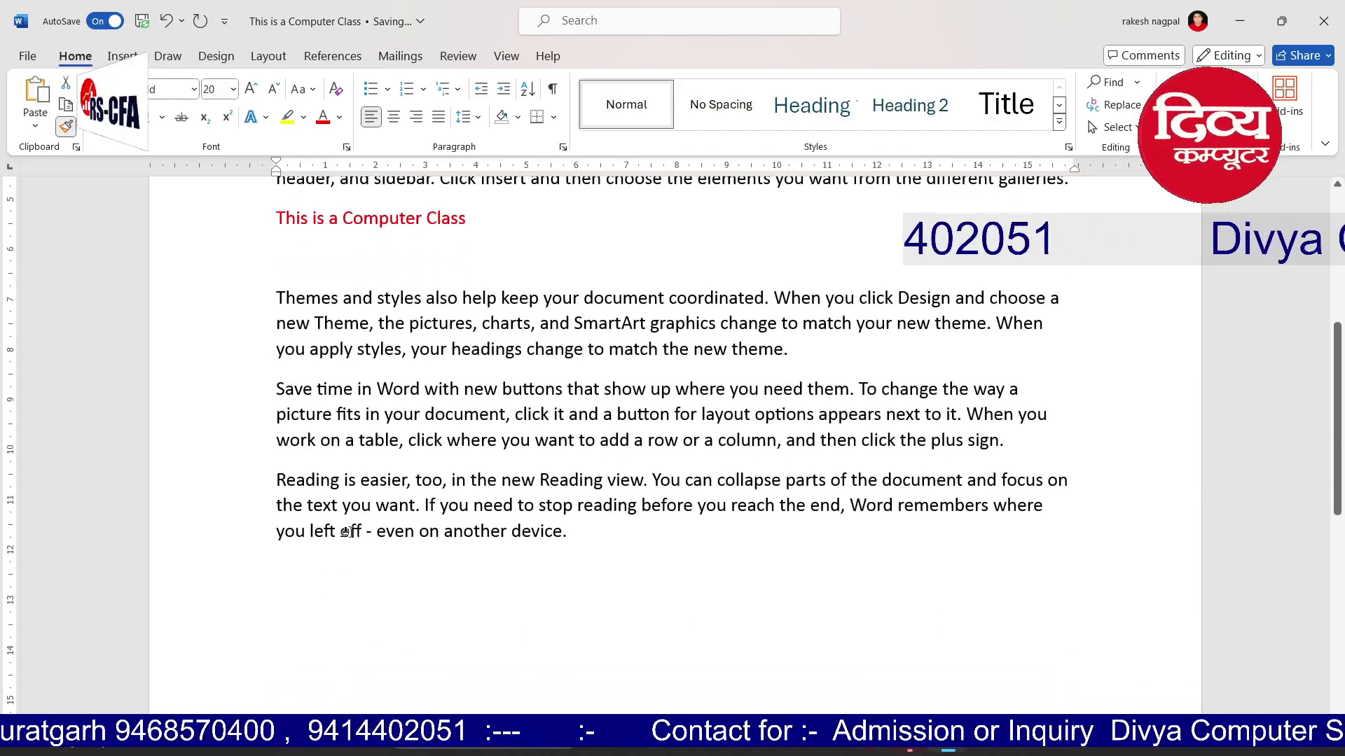
{"action": "left_click_drag", "start_coordinate": [405, 532], "coordinate": [519, 534]}
{"action": "left_click_drag", "start_coordinate": [651, 480], "coordinate": [828, 482]}
{"action": "left_click_drag", "start_coordinate": [593, 354], "coordinate": [701, 354]}
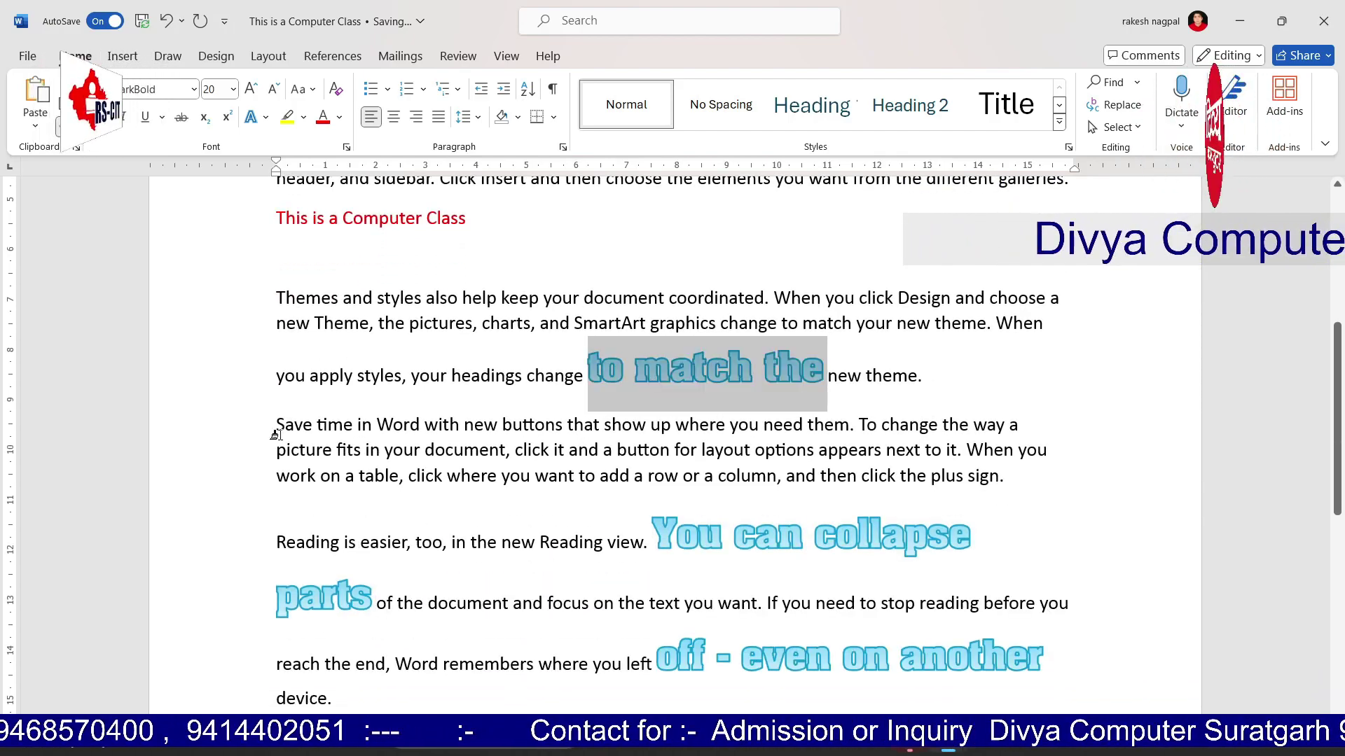
{"action": "key", "text": "Escape"}
{"action": "scroll", "coordinate": [321, 360], "scroll_direction": "up", "scroll_amount": 5}
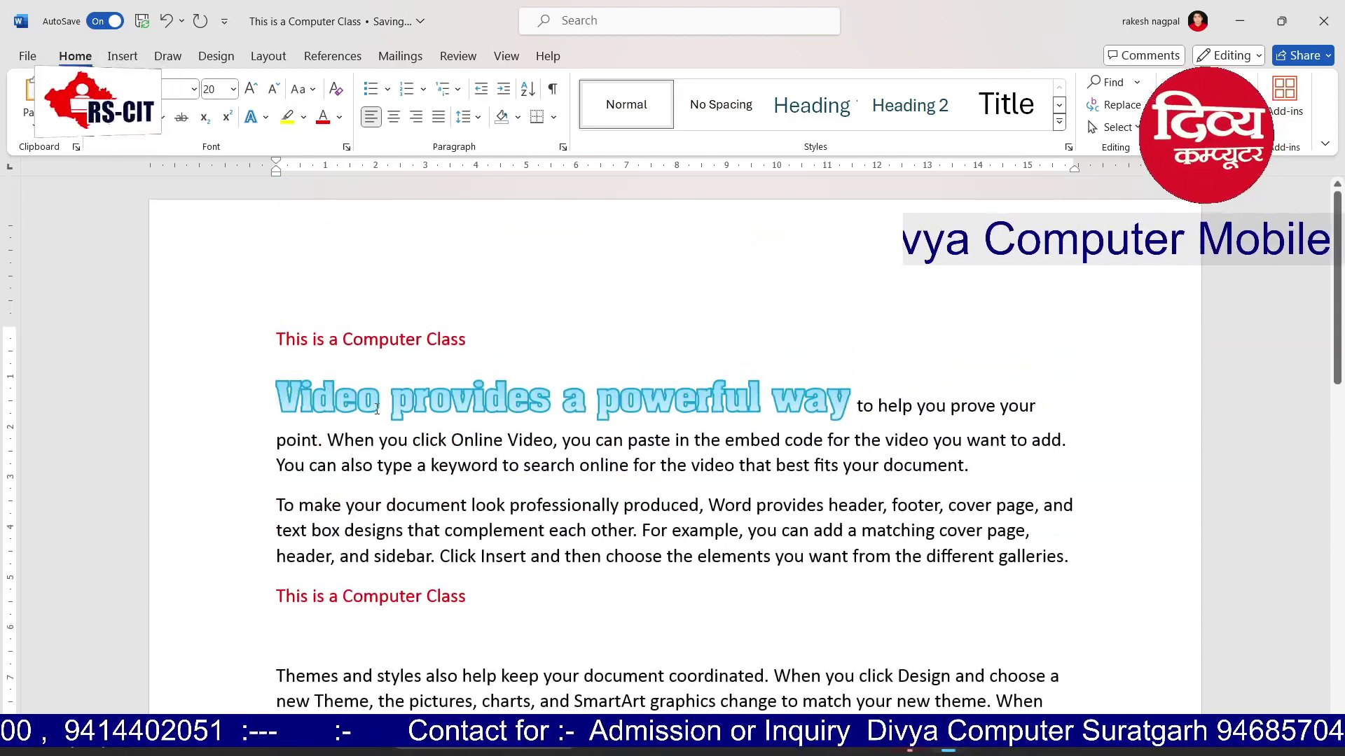
{"action": "scroll", "coordinate": [377, 409], "scroll_direction": "down", "scroll_amount": 5}
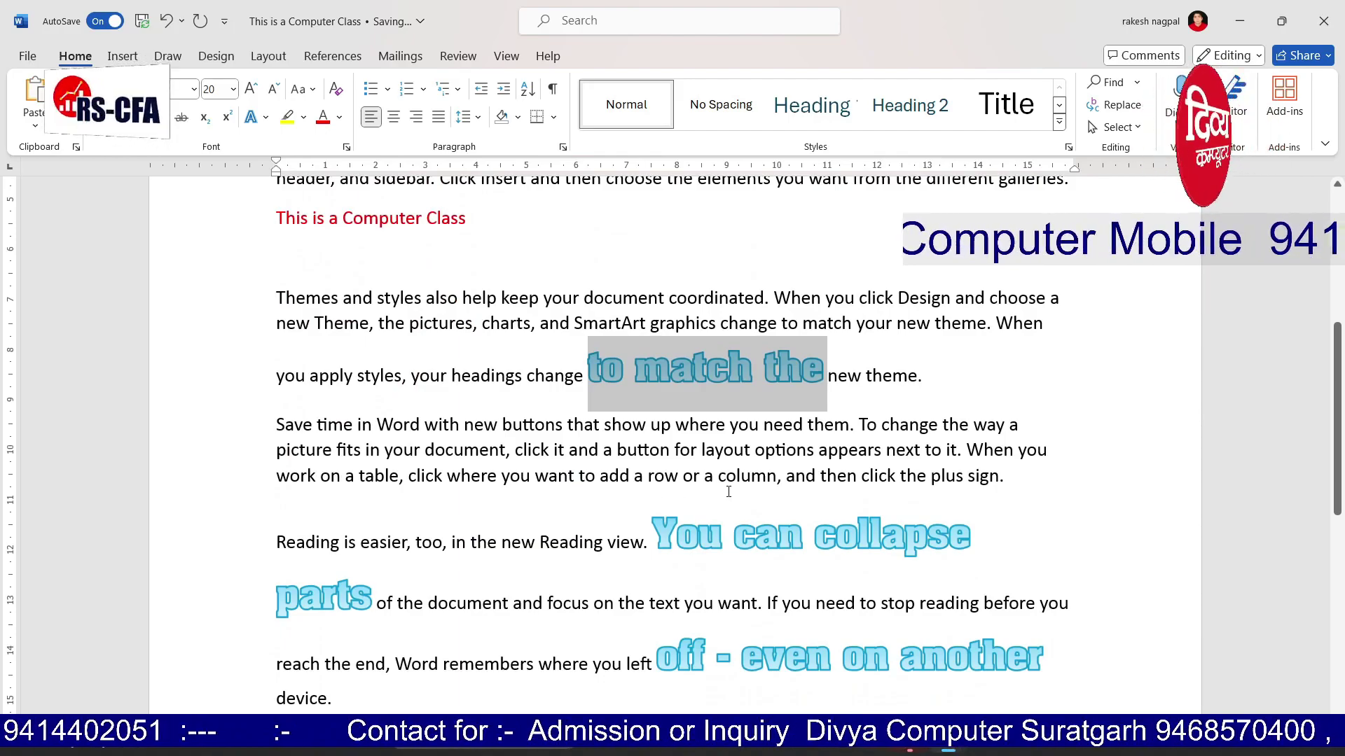
{"action": "scroll", "coordinate": [352, 360], "scroll_direction": "up", "scroll_amount": 2}
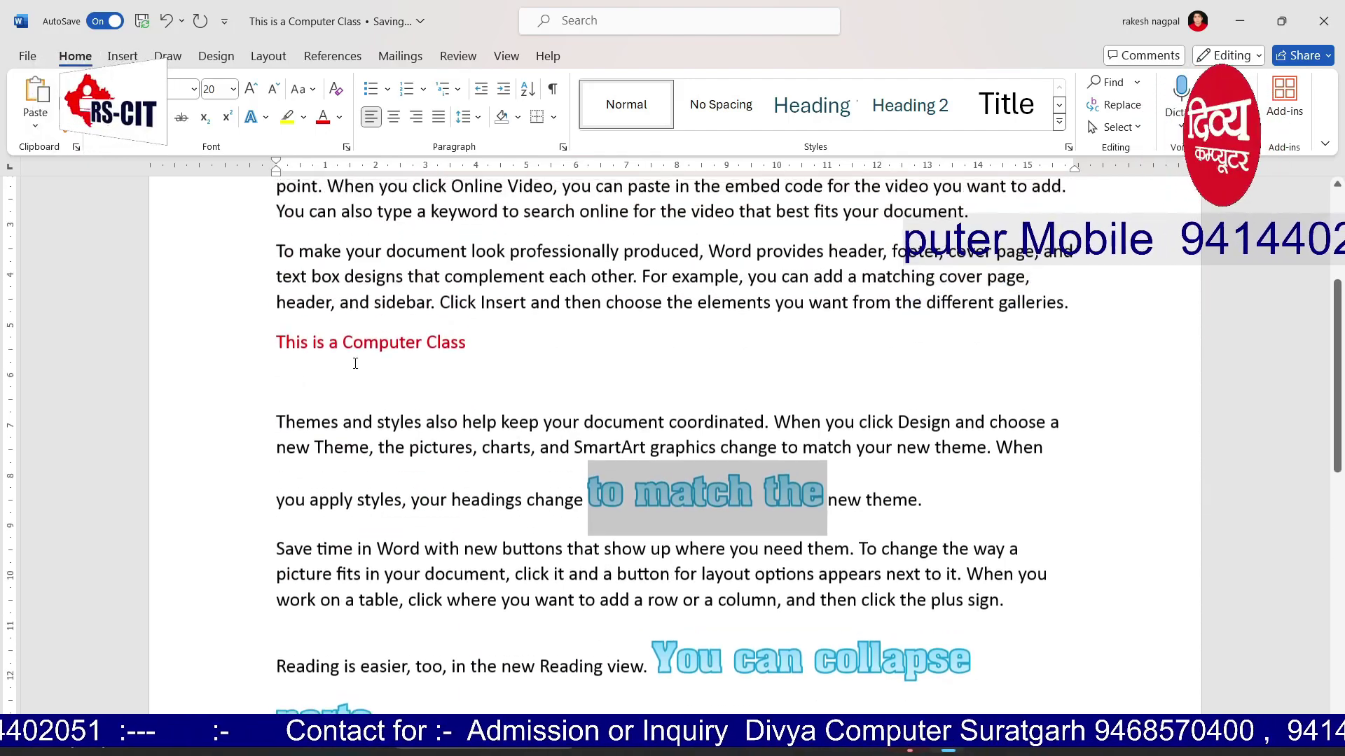
{"action": "scroll", "coordinate": [352, 449], "scroll_direction": "up", "scroll_amount": 3}
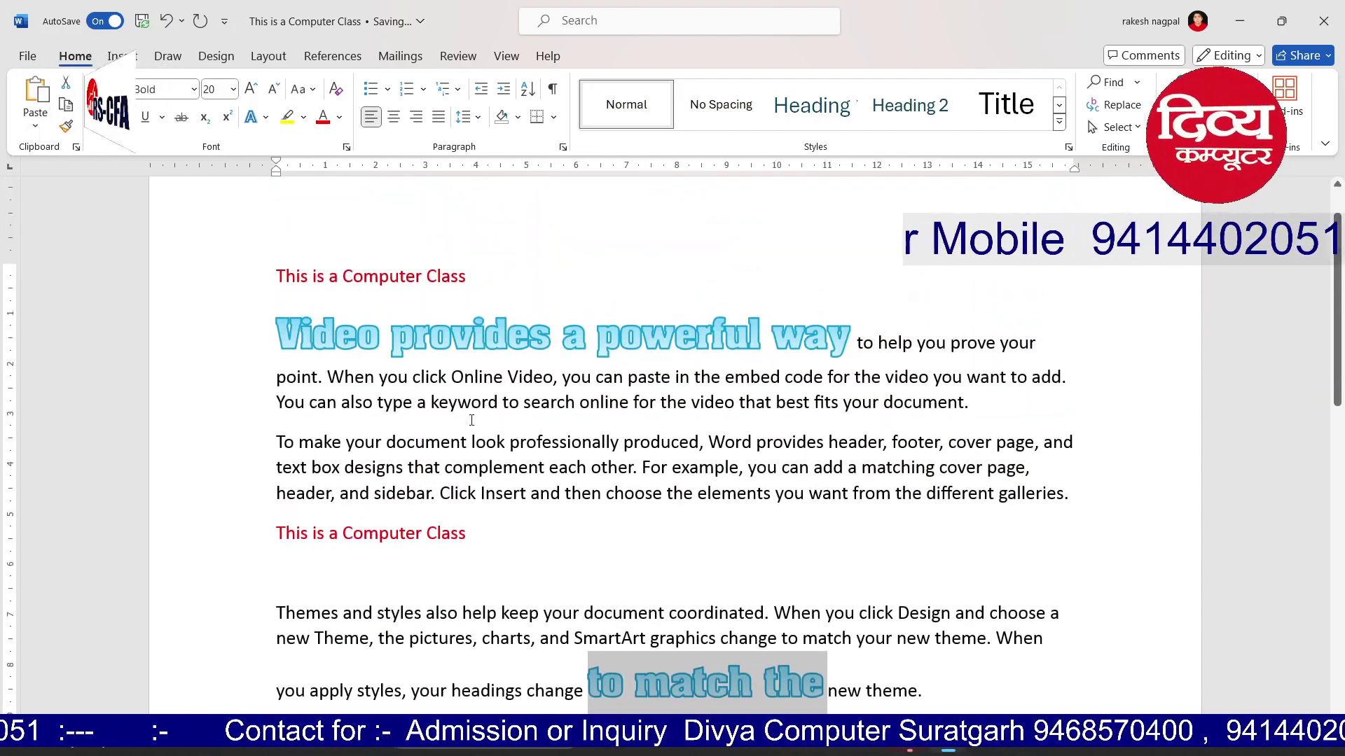
{"action": "left_click_drag", "start_coordinate": [277, 442], "coordinate": [1077, 492]}
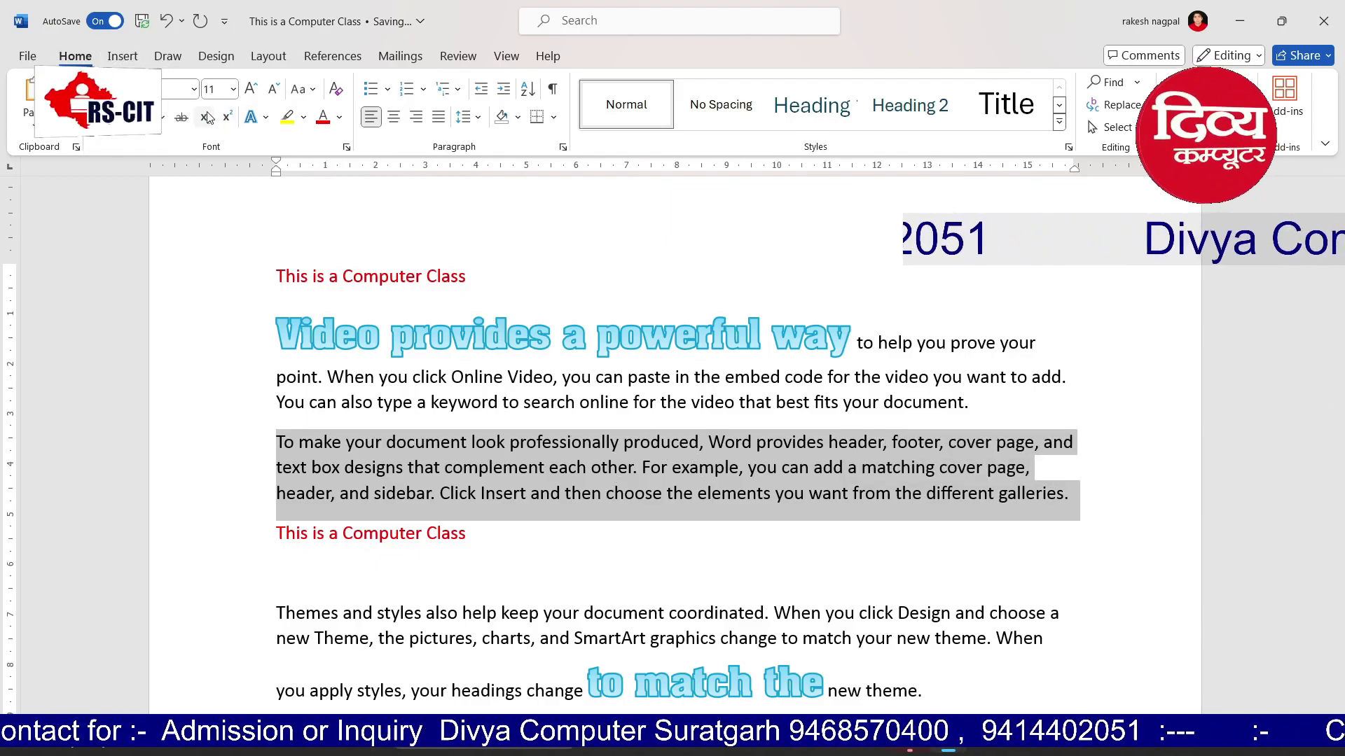
{"action": "left_click", "coordinate": [504, 534]}
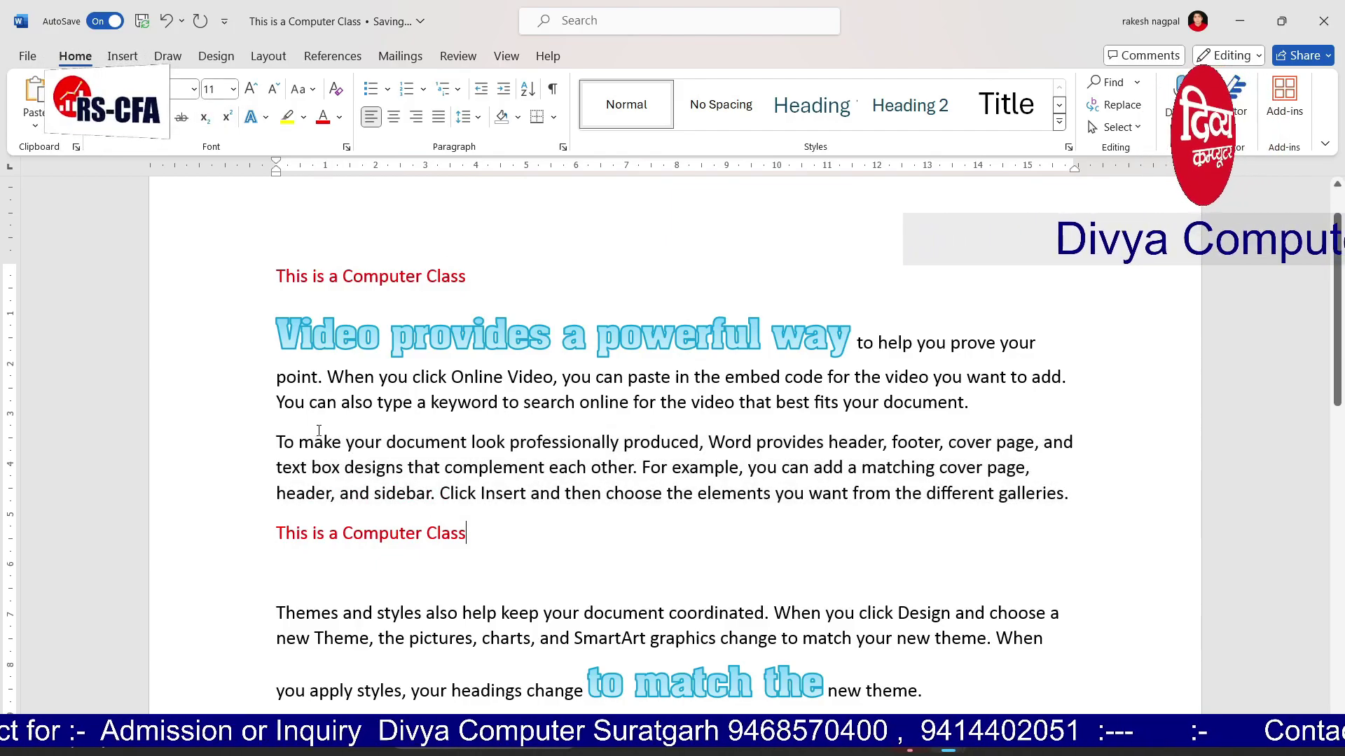
Change the font of the "To make your document look professionally produced" paragraph to Aachen BT
{"action": "left_click_drag", "start_coordinate": [287, 447], "coordinate": [1079, 494]}
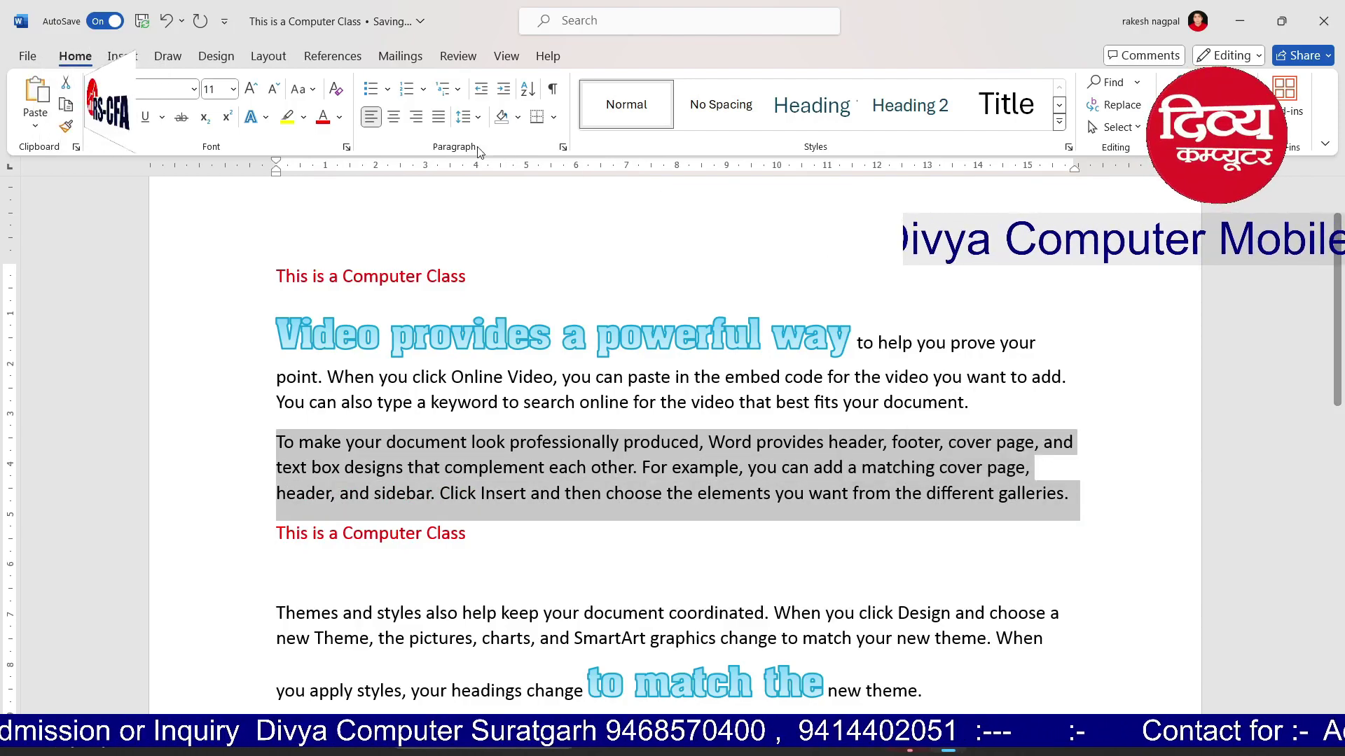
{"action": "left_click", "coordinate": [193, 90]}
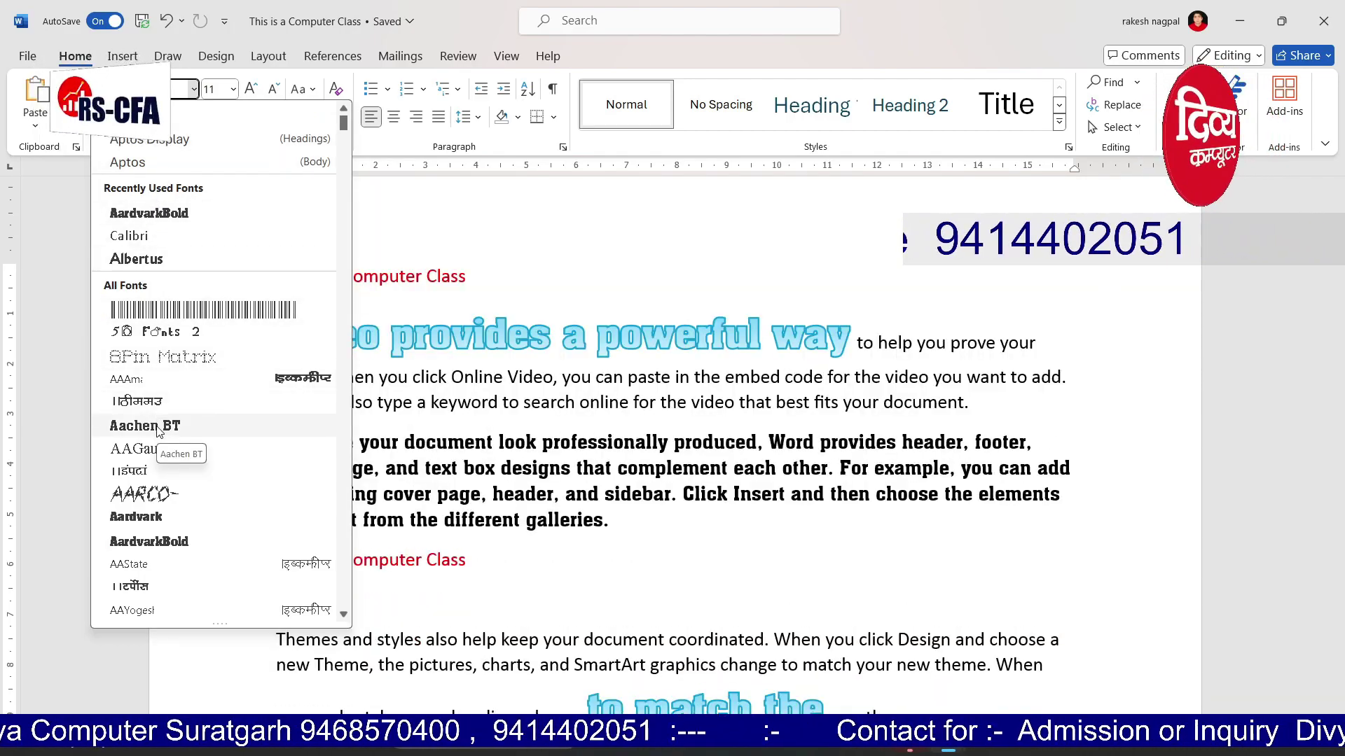
{"action": "left_click", "coordinate": [158, 429]}
{"action": "left_click", "coordinate": [627, 575]}
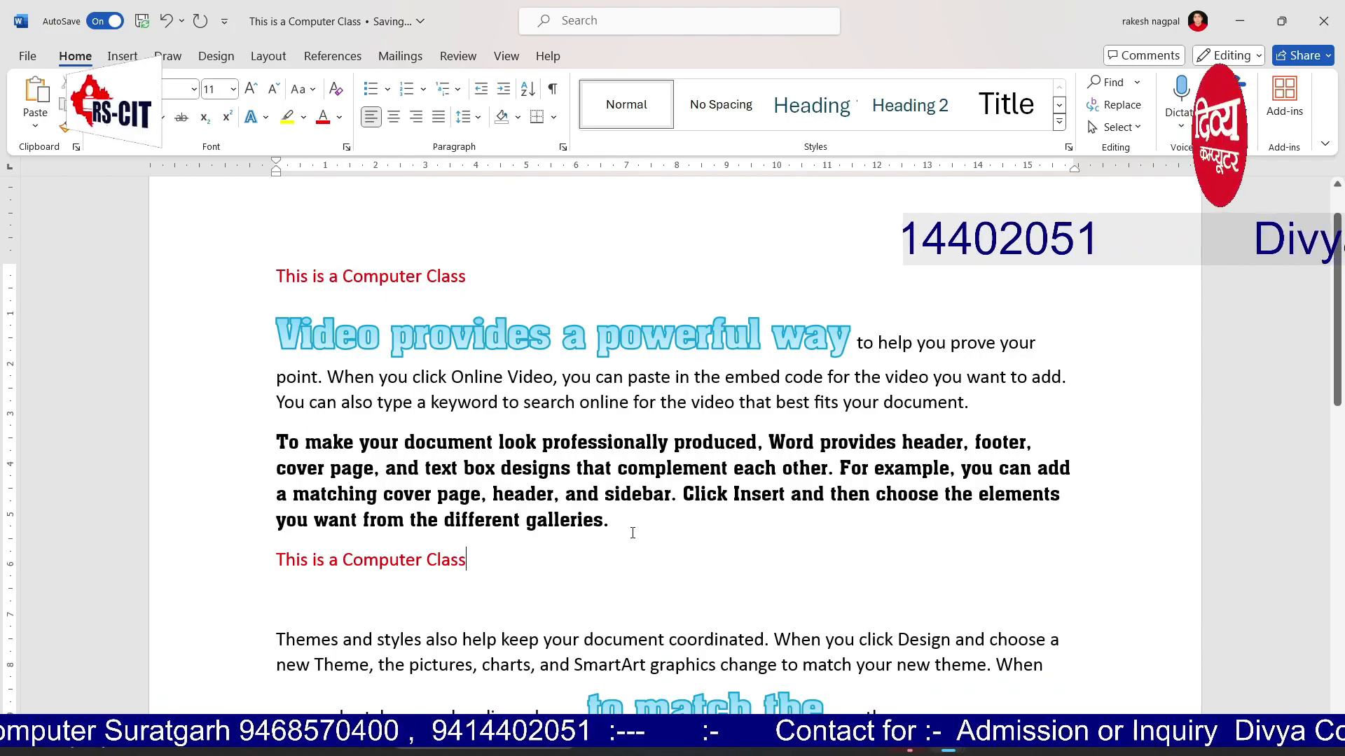
Enlarge the "To make your document" paragraph to font size 26, then reduce it to 20
{"action": "left_click_drag", "start_coordinate": [630, 533], "coordinate": [276, 442]}
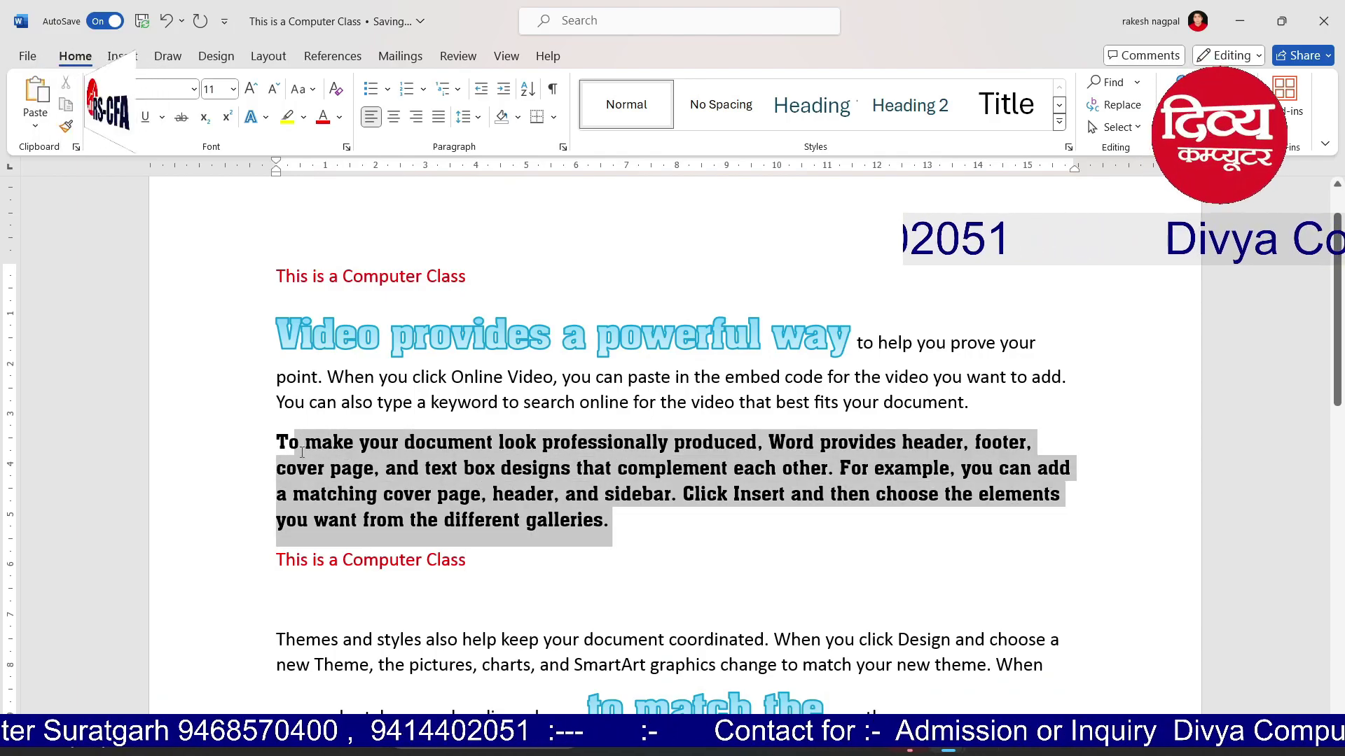
{"action": "left_click", "coordinate": [231, 94]}
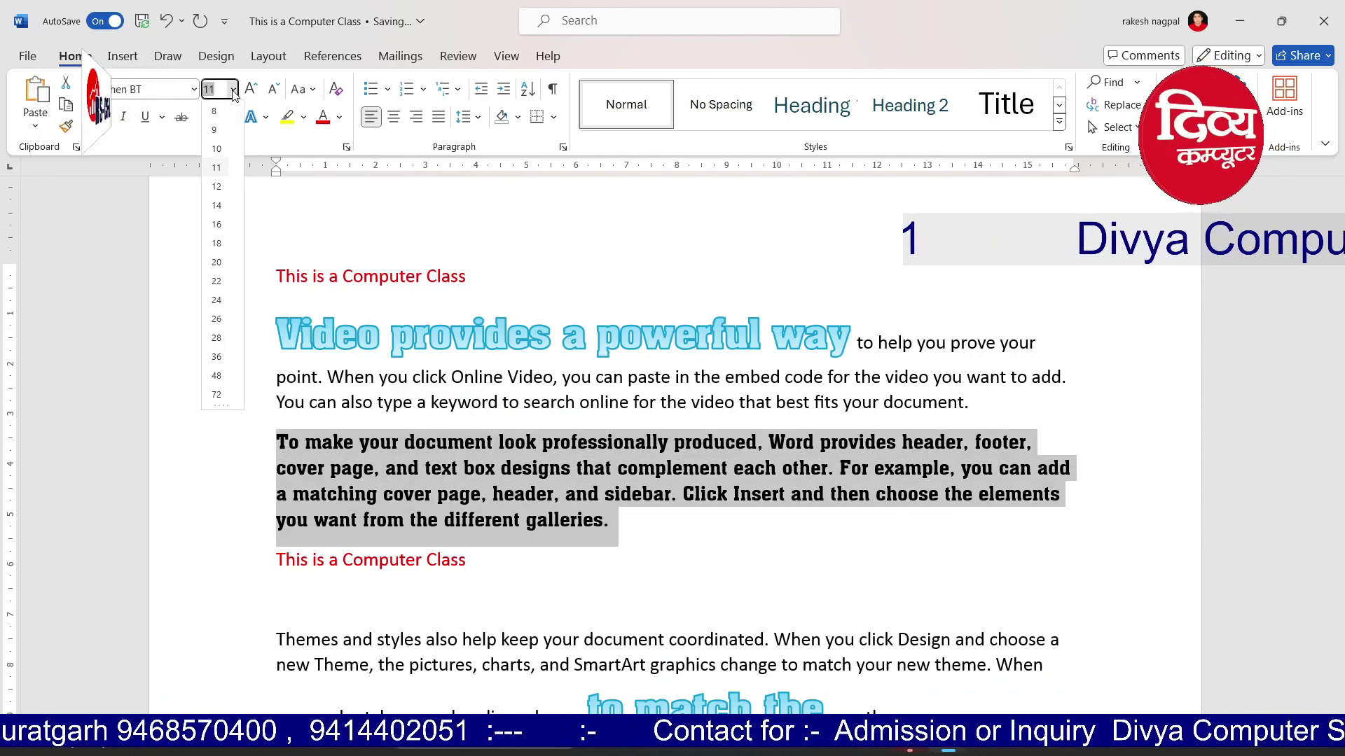
{"action": "left_click", "coordinate": [220, 317]}
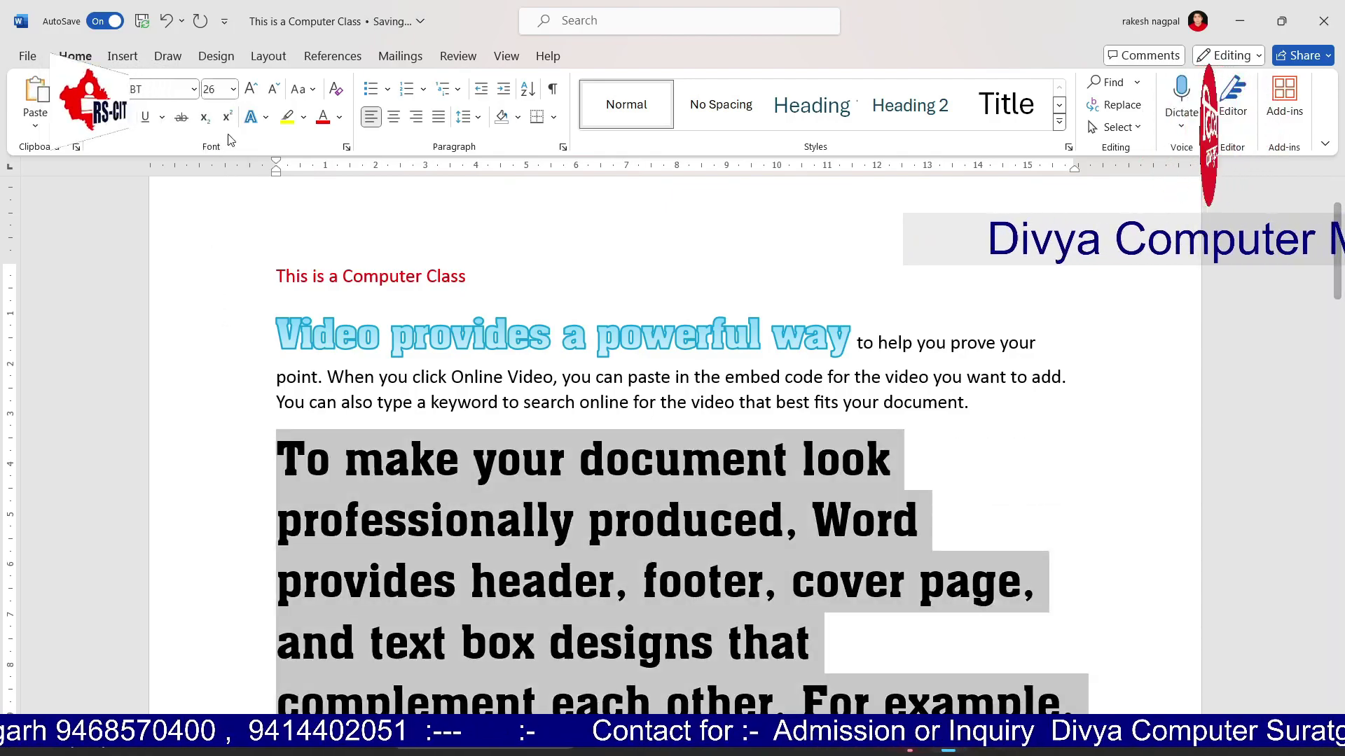
{"action": "left_click", "coordinate": [233, 90]}
{"action": "left_click", "coordinate": [245, 270]}
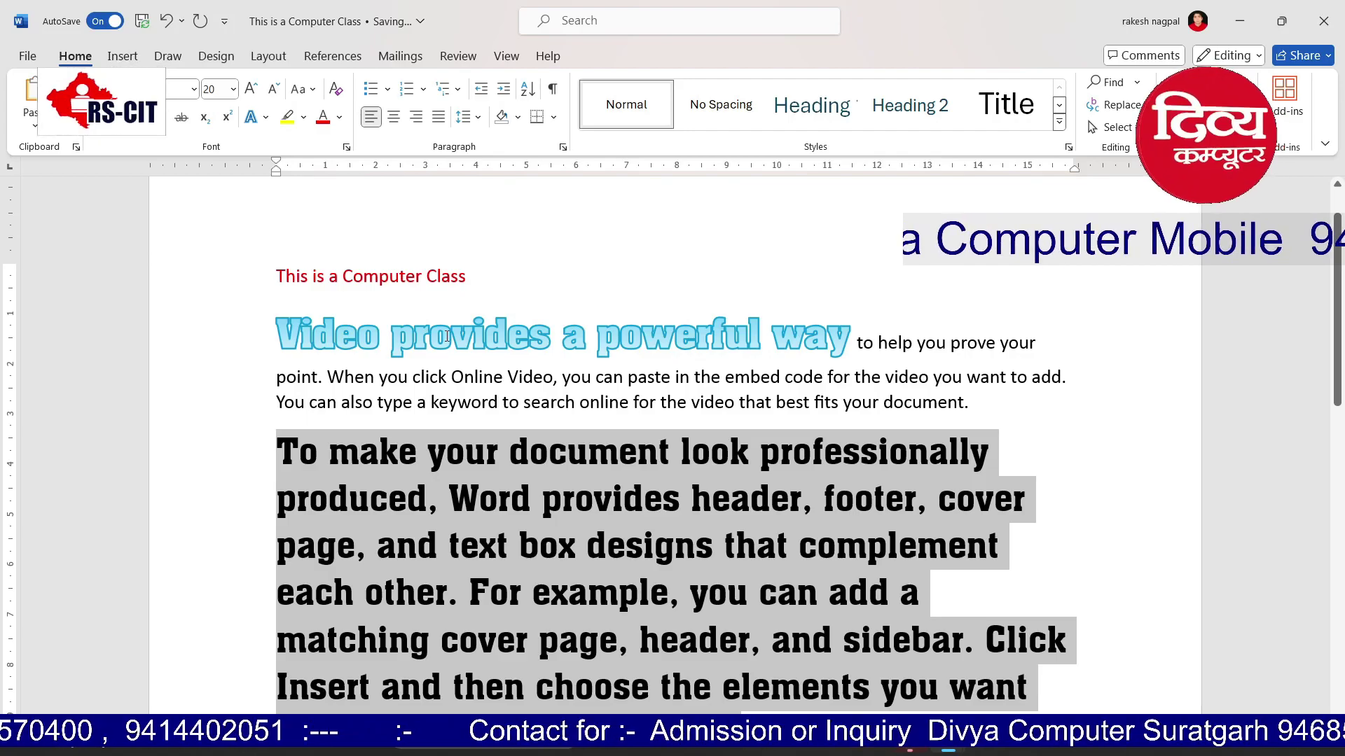
Shrink the "To make your document" paragraph's font stepwise to 11, then grow it stepwise to 14
{"action": "left_click", "coordinate": [275, 96]}
{"action": "left_click", "coordinate": [275, 96]}
{"action": "left_click", "coordinate": [275, 96]}
{"action": "left_click", "coordinate": [274, 96]}
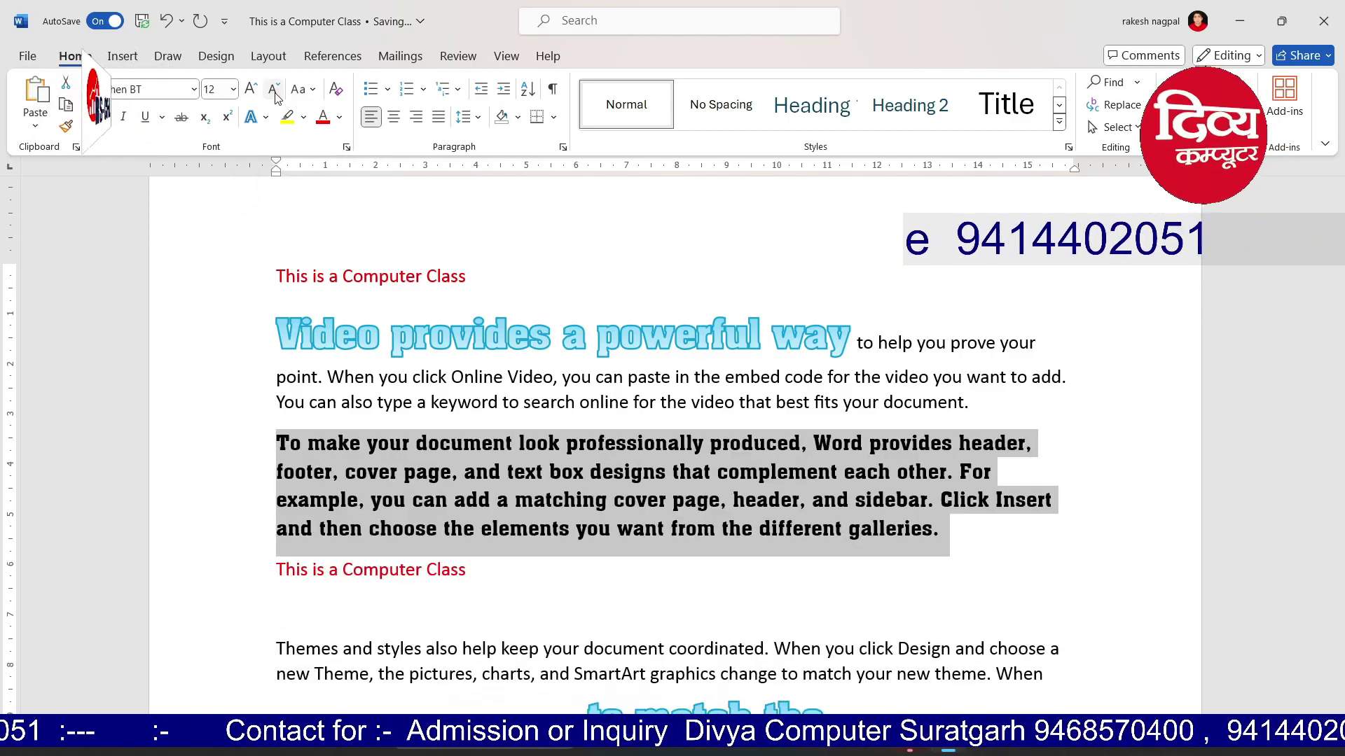
{"action": "left_click", "coordinate": [275, 96]}
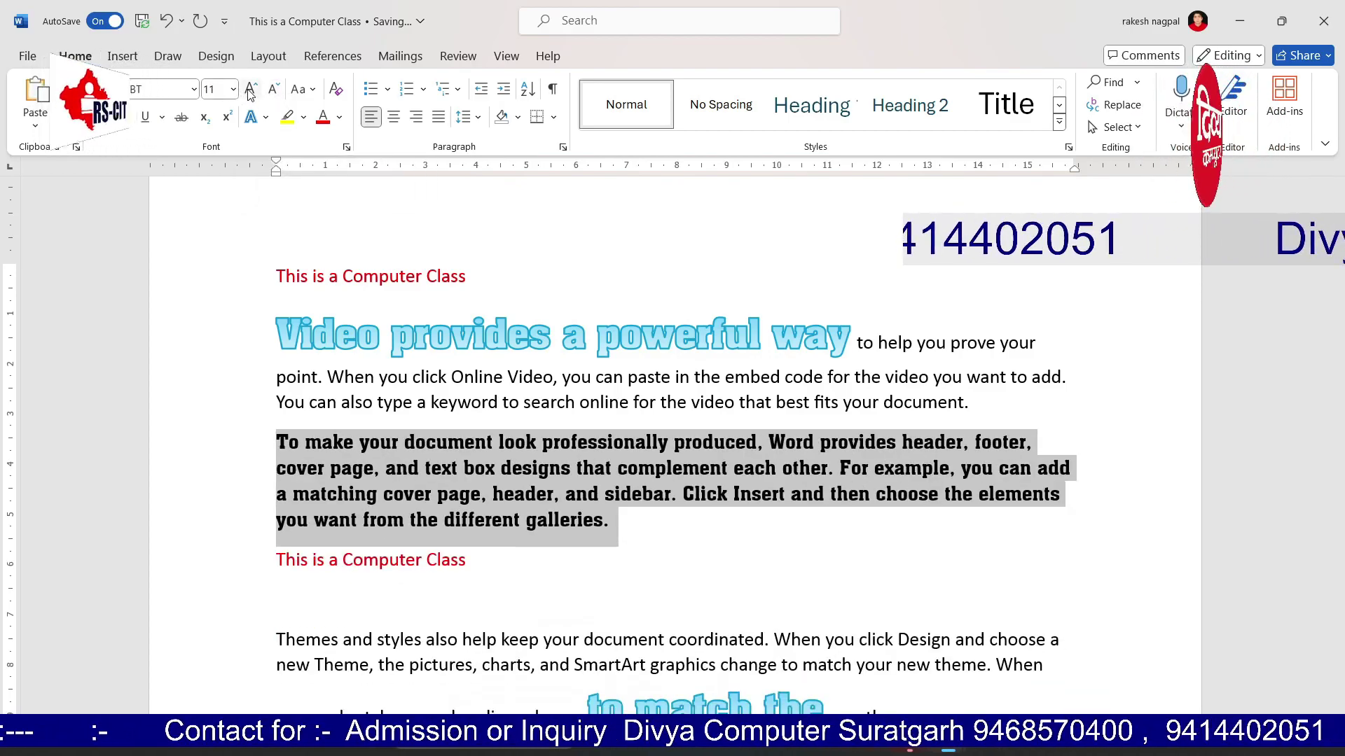
{"action": "left_click", "coordinate": [251, 94]}
{"action": "left_click", "coordinate": [251, 94]}
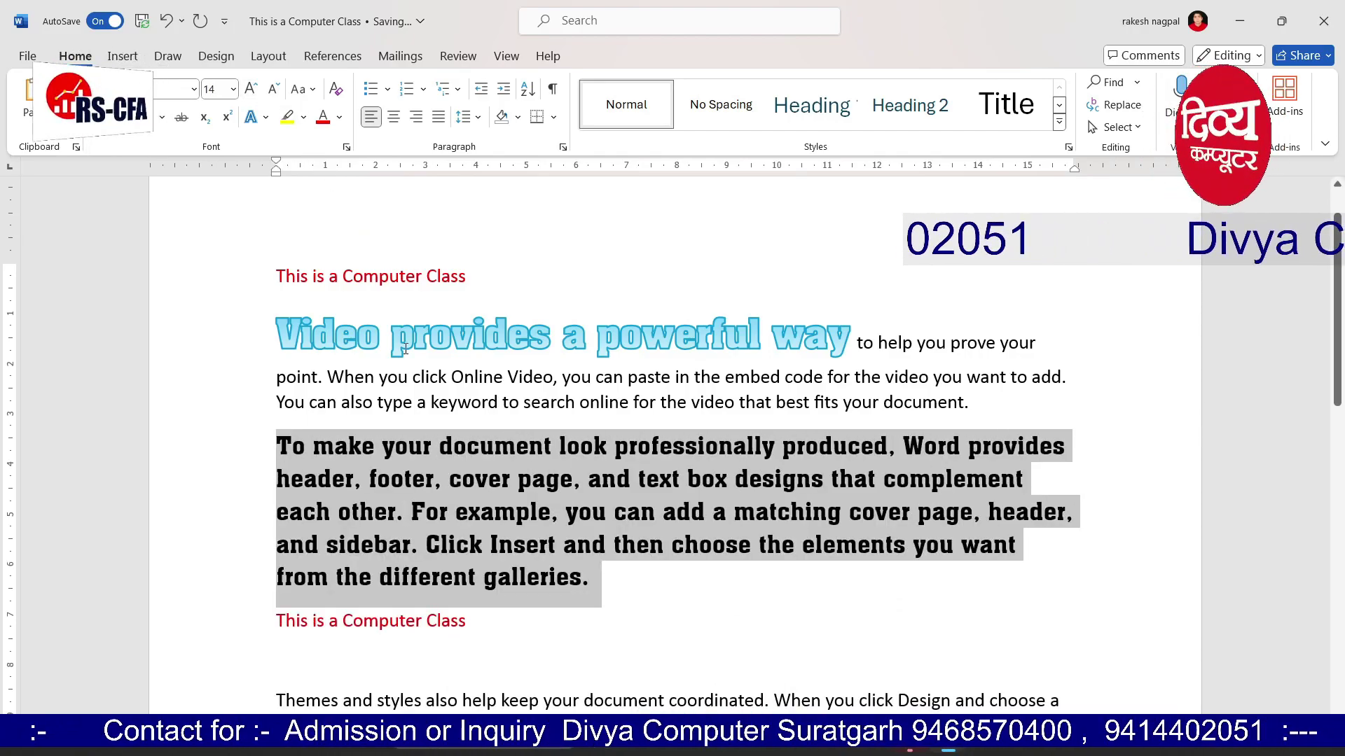
{"action": "left_click", "coordinate": [469, 460]}
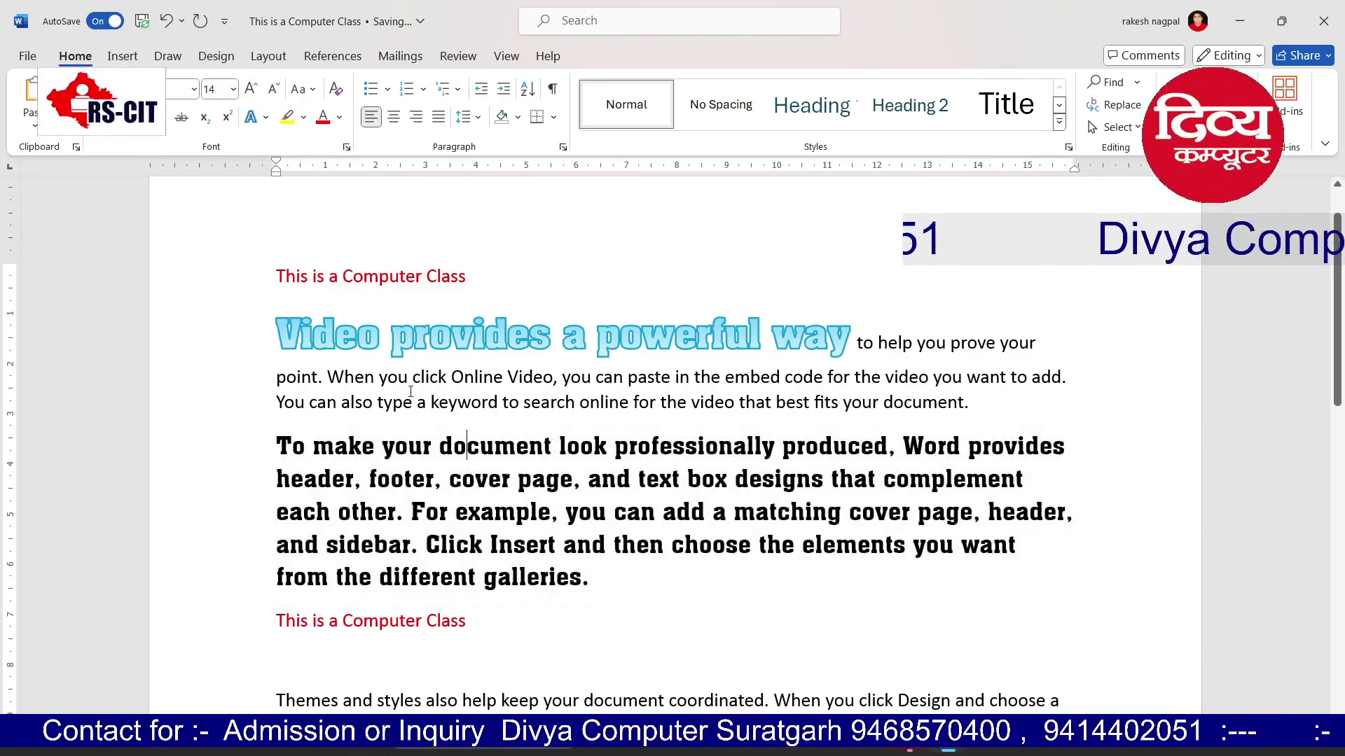
Make "When you click Online Video" bold and underline "you can paste in the" in the first paragraph
{"action": "left_click_drag", "start_coordinate": [373, 376], "coordinate": [545, 379]}
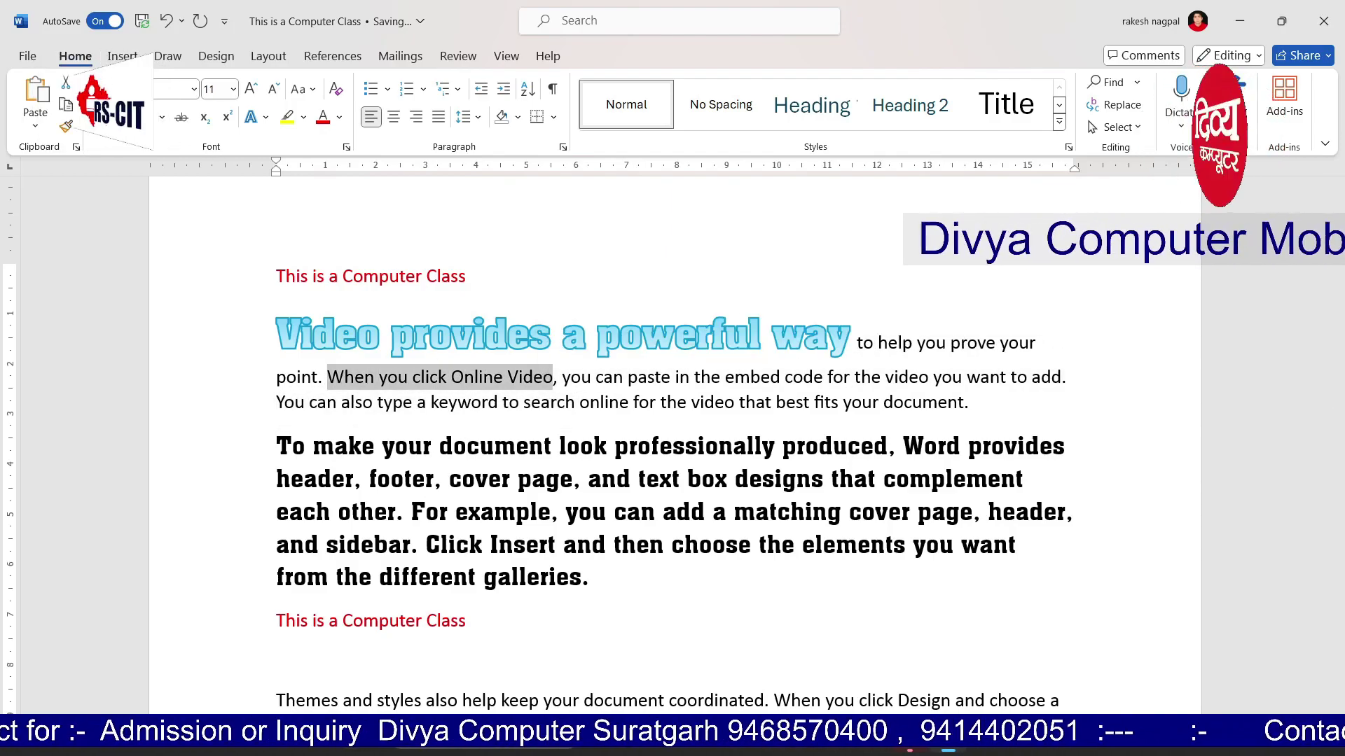
{"action": "key", "text": "ctrl+b"}
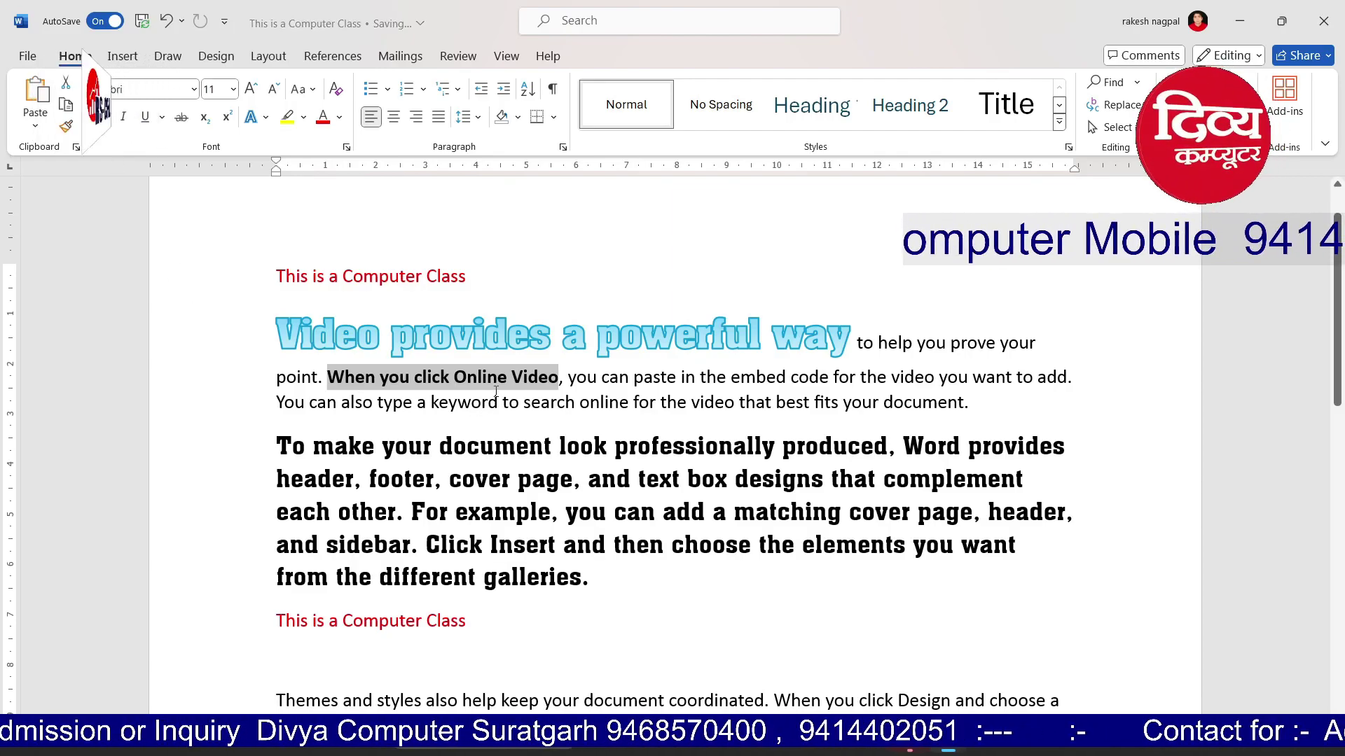
{"action": "left_click", "coordinate": [578, 372]}
{"action": "left_click_drag", "start_coordinate": [569, 379], "coordinate": [730, 378]}
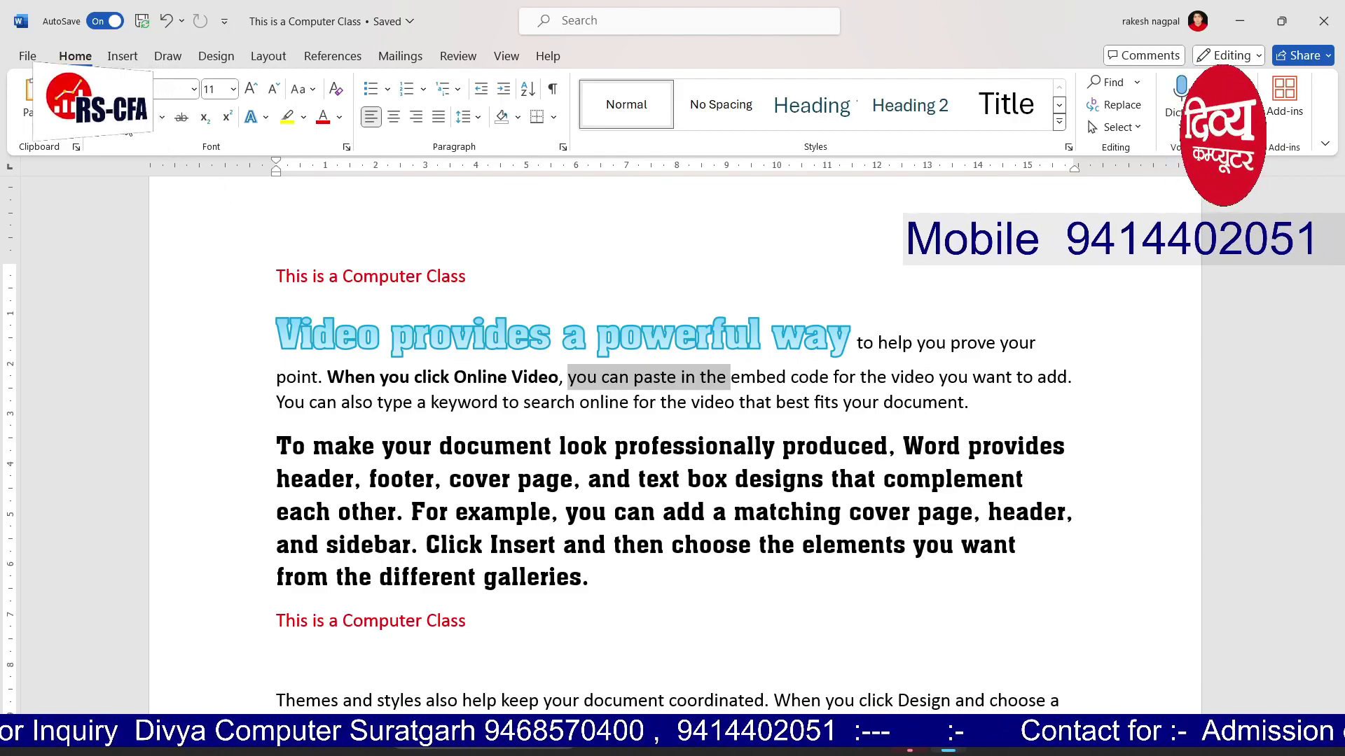
{"action": "left_click", "coordinate": [145, 117]}
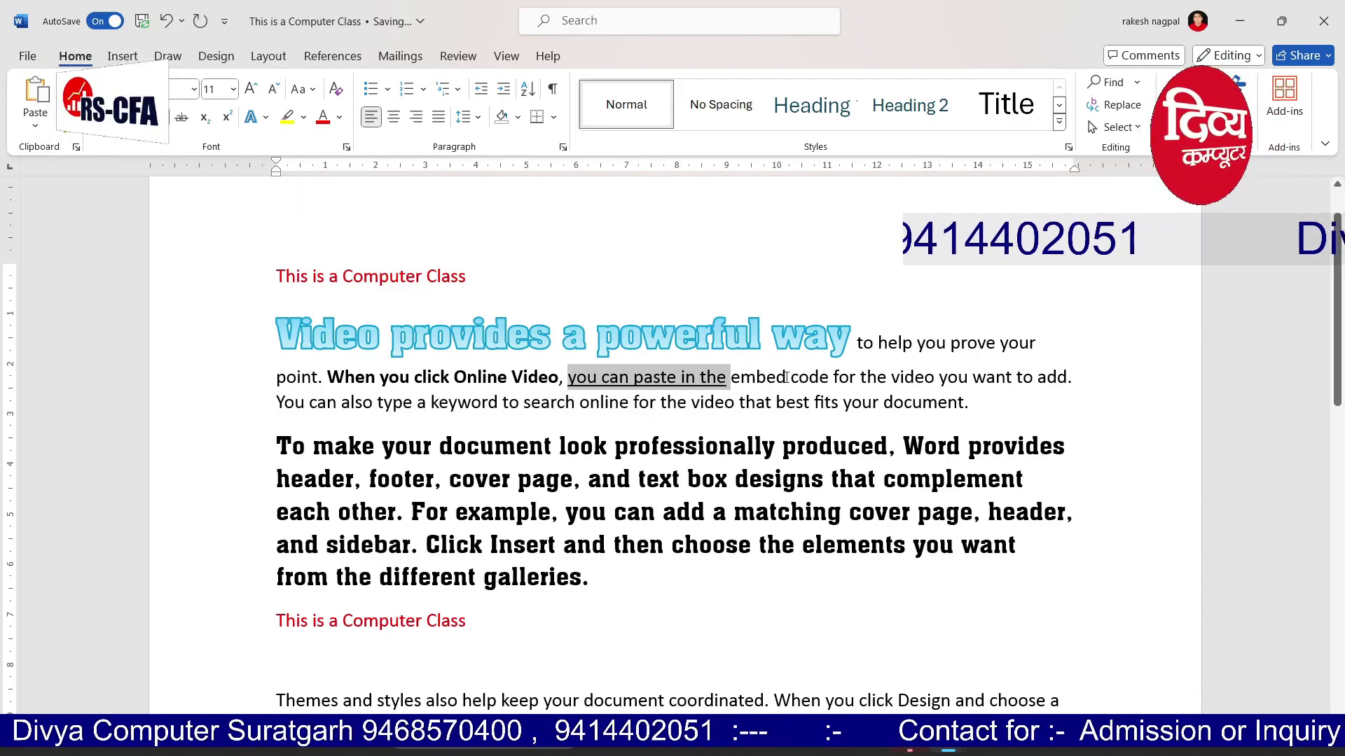
Italicize "code for the" in the first paragraph and "To make your document" in the second
{"action": "left_click_drag", "start_coordinate": [797, 379], "coordinate": [873, 383]}
{"action": "left_click", "coordinate": [123, 117]}
{"action": "left_click", "coordinate": [673, 447]}
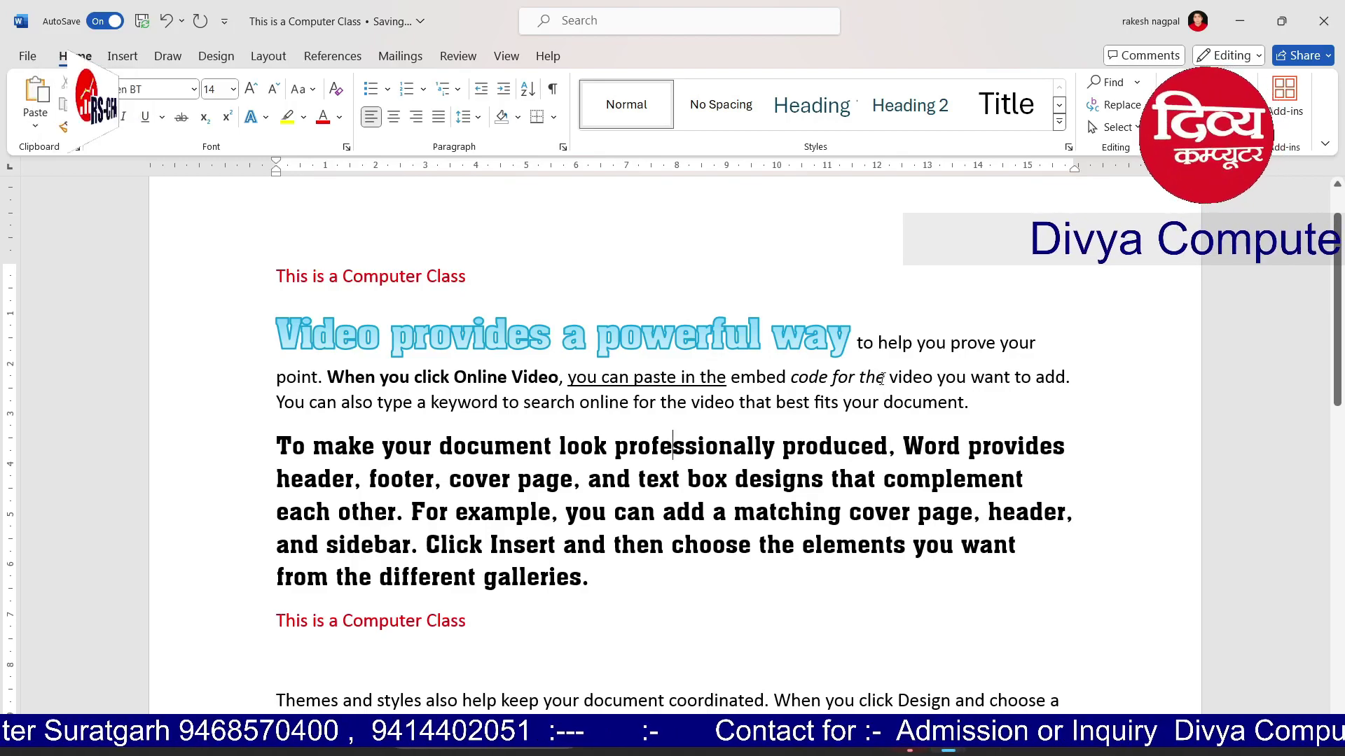
{"action": "left_click_drag", "start_coordinate": [279, 441], "coordinate": [558, 448]}
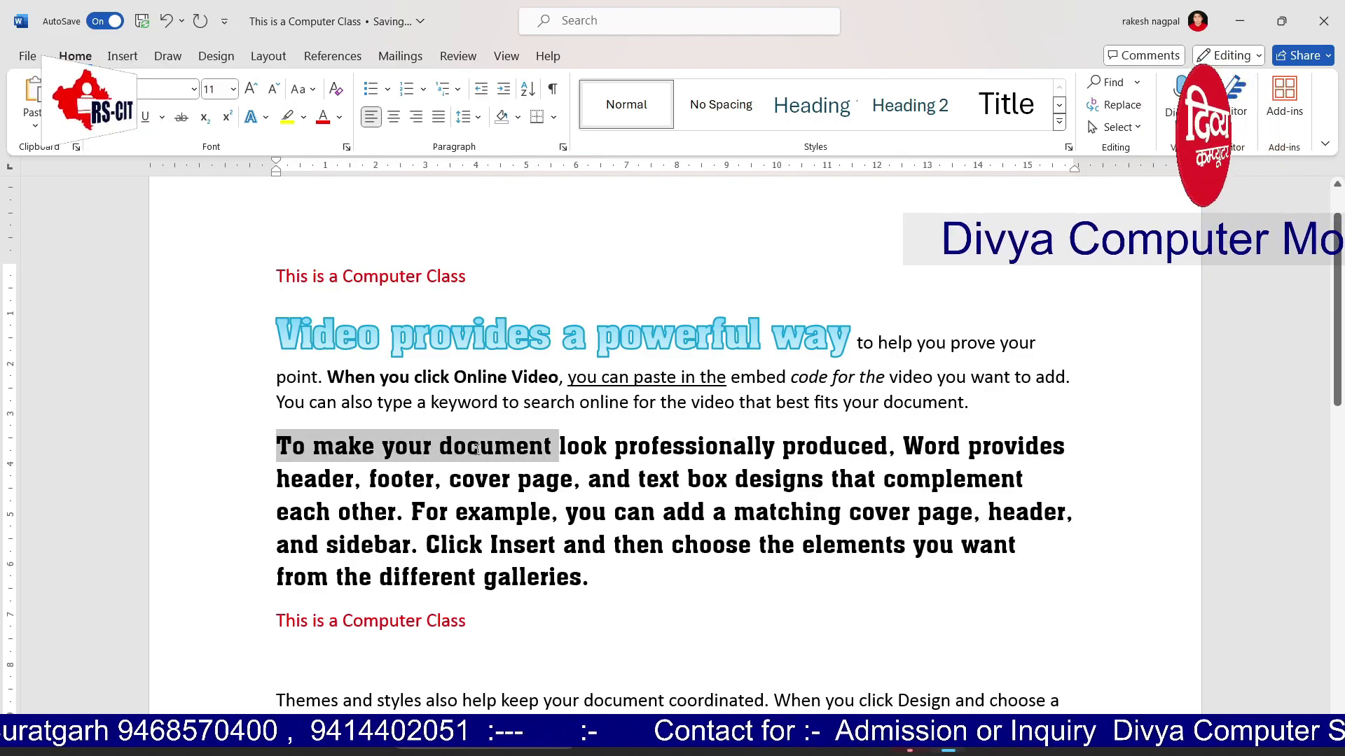
{"action": "left_click", "coordinate": [123, 117]}
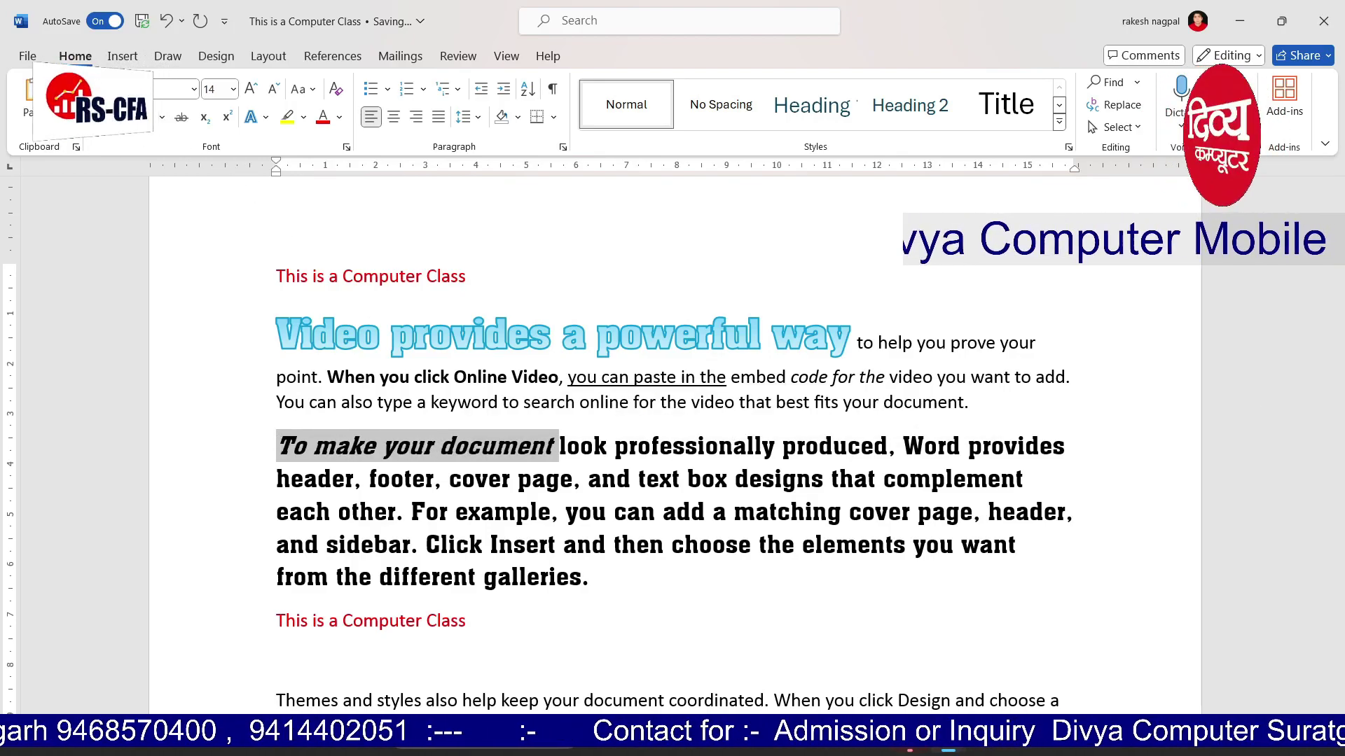
{"action": "left_click", "coordinate": [546, 479]}
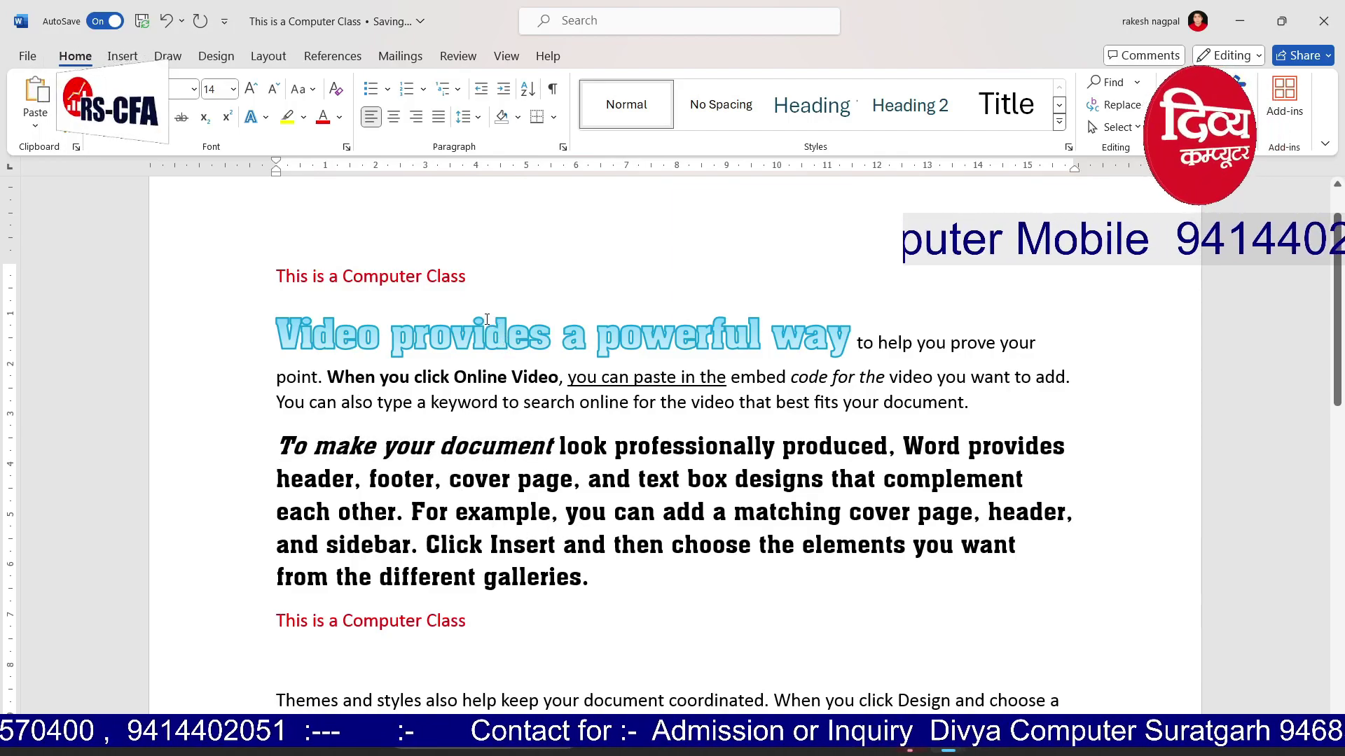
Strike through "Video provides" in the blue heading text
{"action": "left_click_drag", "start_coordinate": [475, 280], "coordinate": [280, 276]}
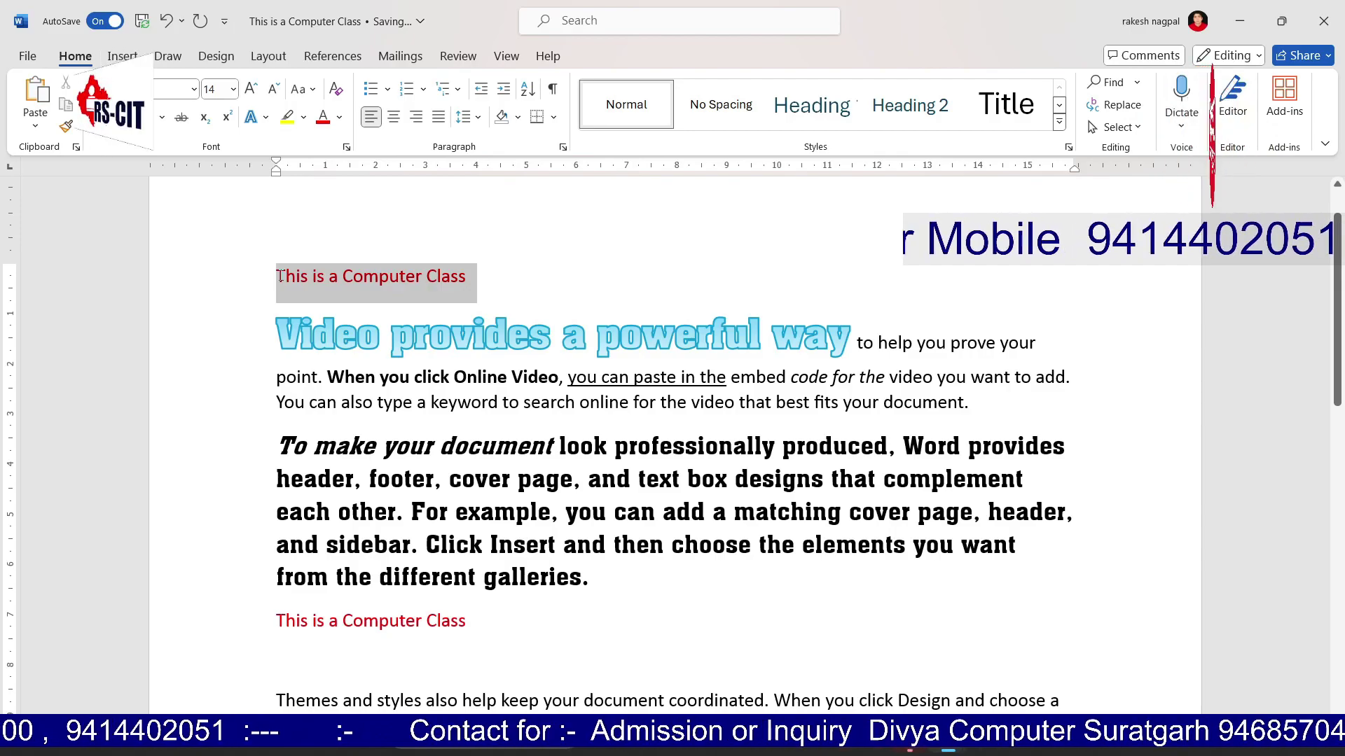
{"action": "left_click", "coordinate": [354, 402]}
{"action": "left_click_drag", "start_coordinate": [288, 330], "coordinate": [536, 330]}
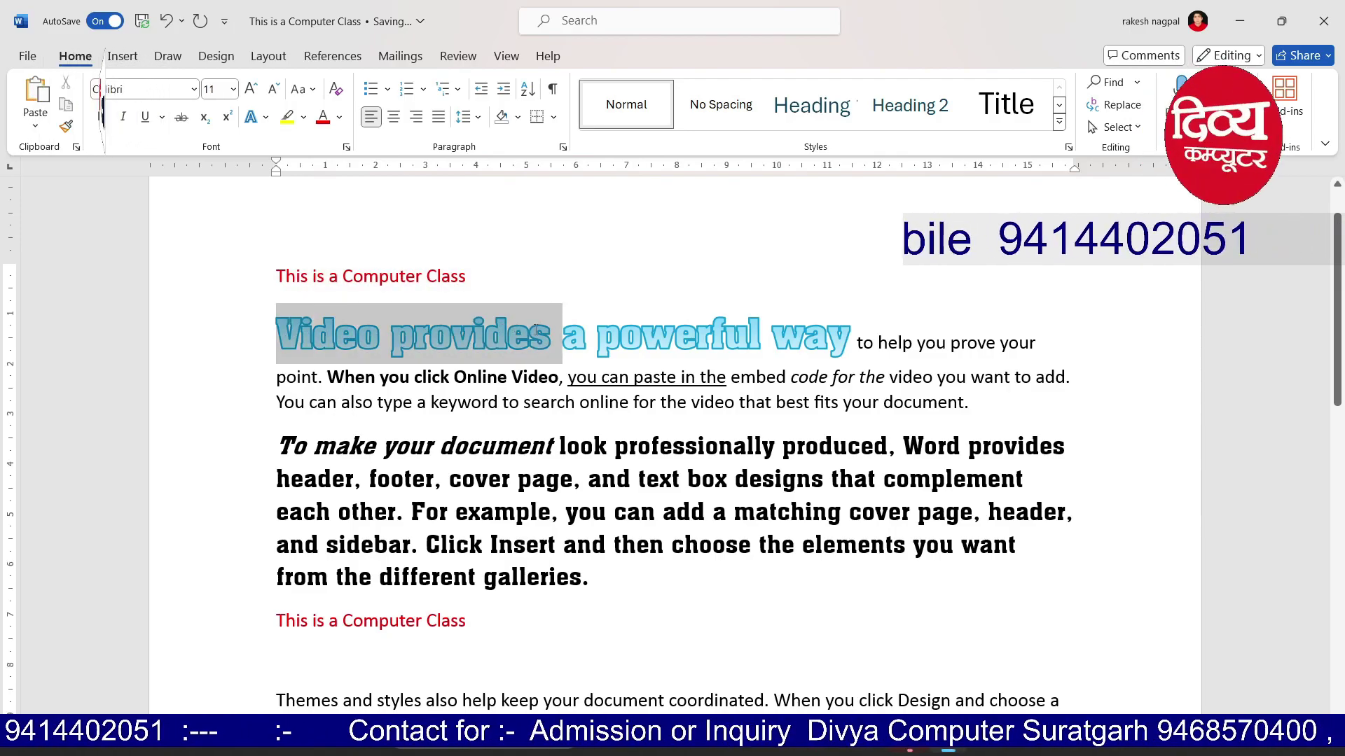
{"action": "left_click", "coordinate": [184, 120]}
{"action": "left_click", "coordinate": [560, 479]}
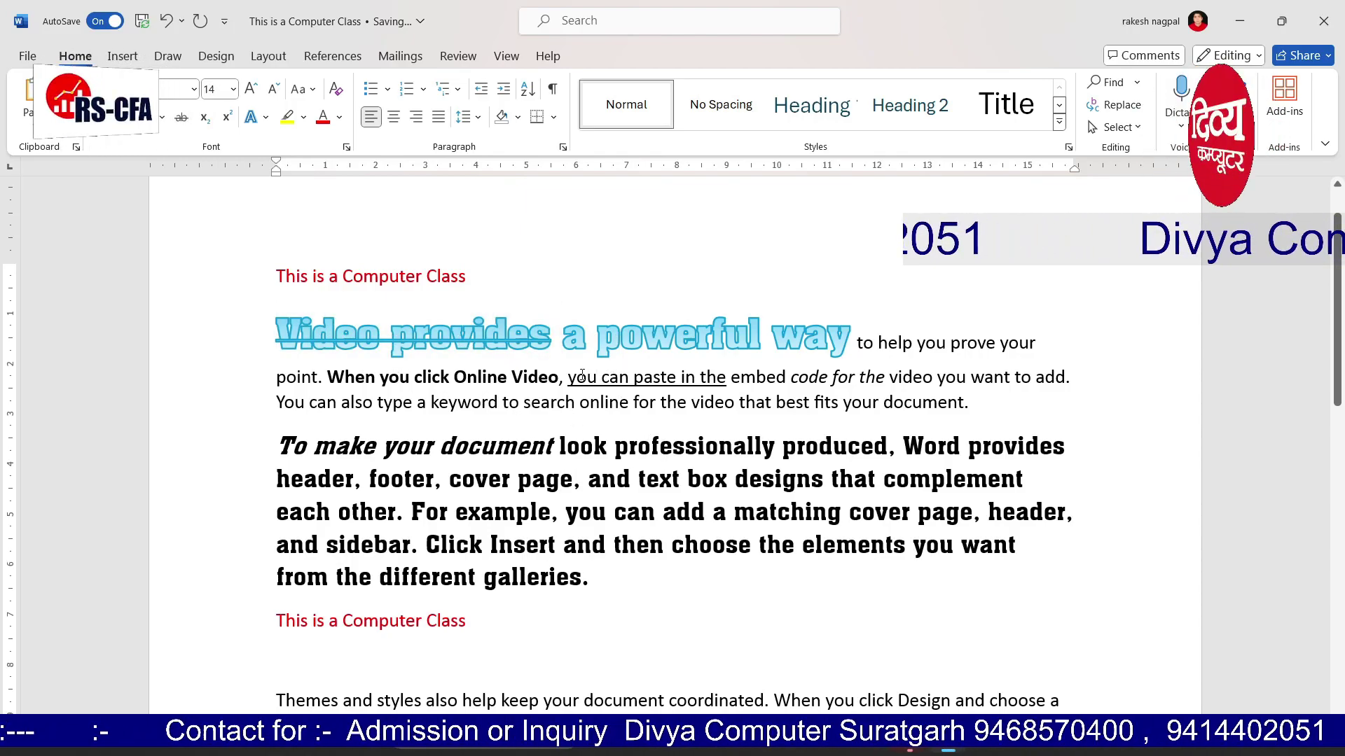
Add a blank line and the lines "X2" and "X1" below the paragraph ending "from the different galleries."
{"action": "left_click_drag", "start_coordinate": [582, 376], "coordinate": [703, 381]}
{"action": "left_click", "coordinate": [646, 447]}
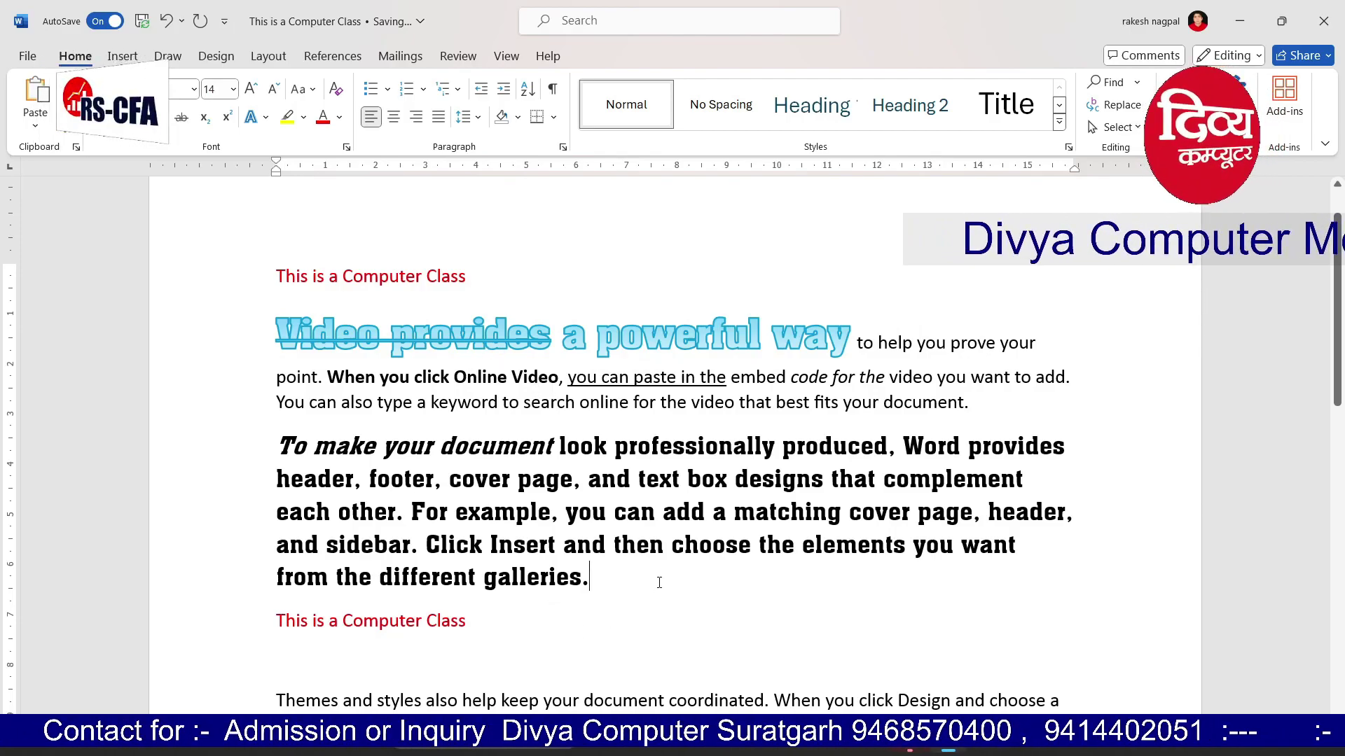
{"action": "key", "text": "Return"}
{"action": "key", "text": "Return"}
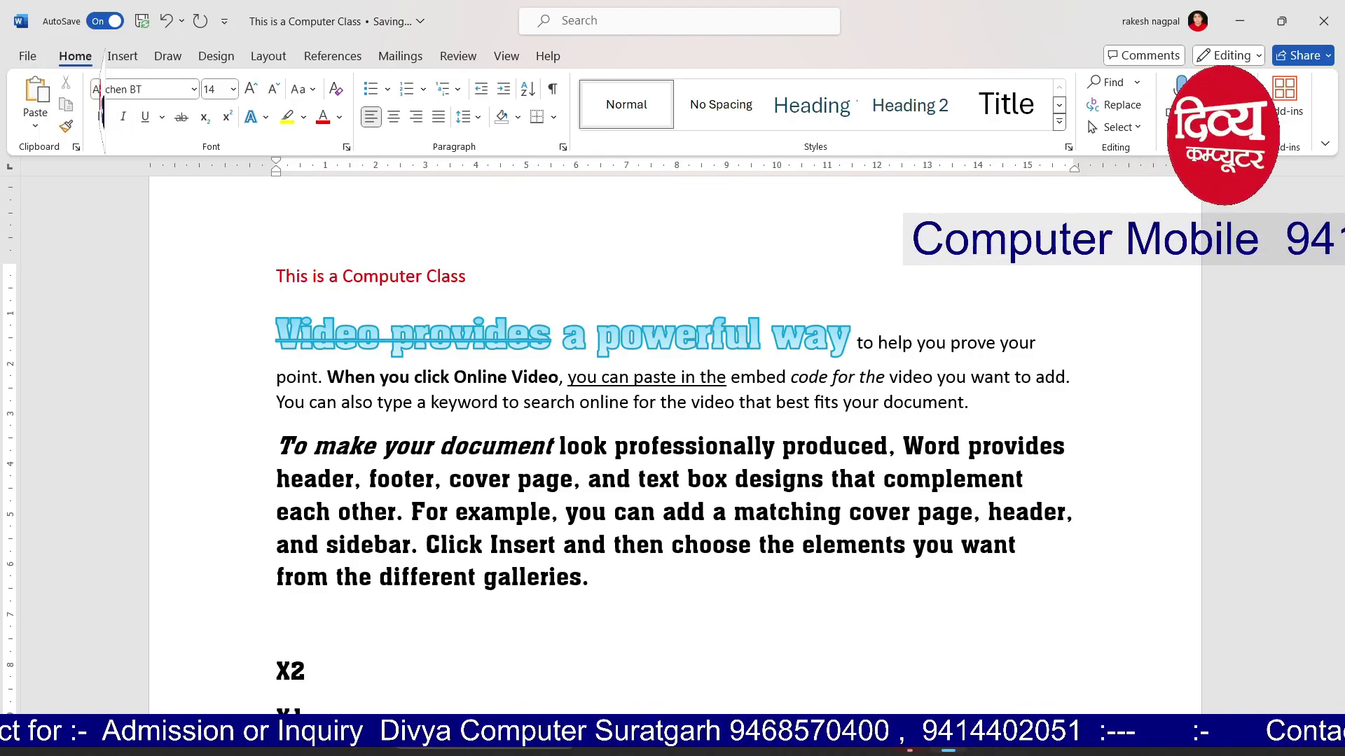
Format the 2 in "X2" as subscript and the 1 in "X1" as superscript
{"action": "scroll", "coordinate": [466, 578], "scroll_direction": "down", "scroll_amount": 3}
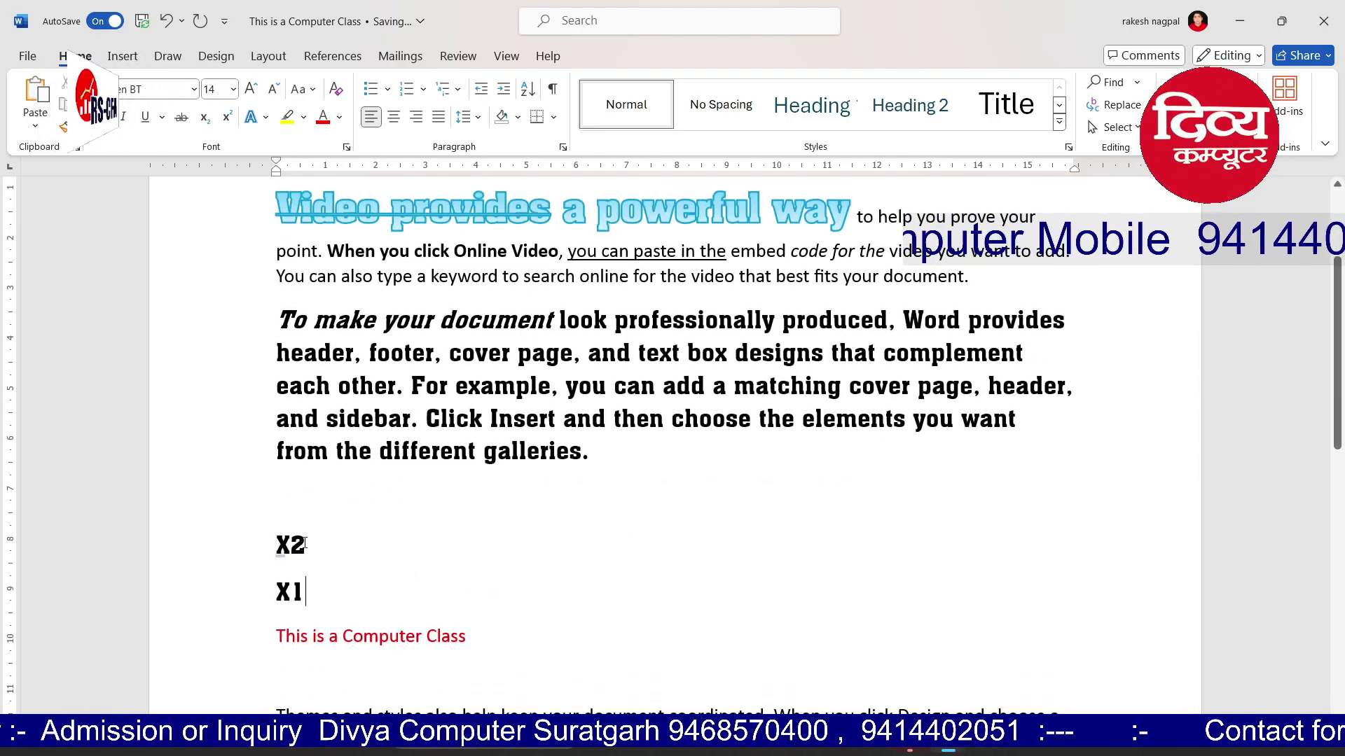
{"action": "left_click_drag", "start_coordinate": [305, 543], "coordinate": [290, 545]}
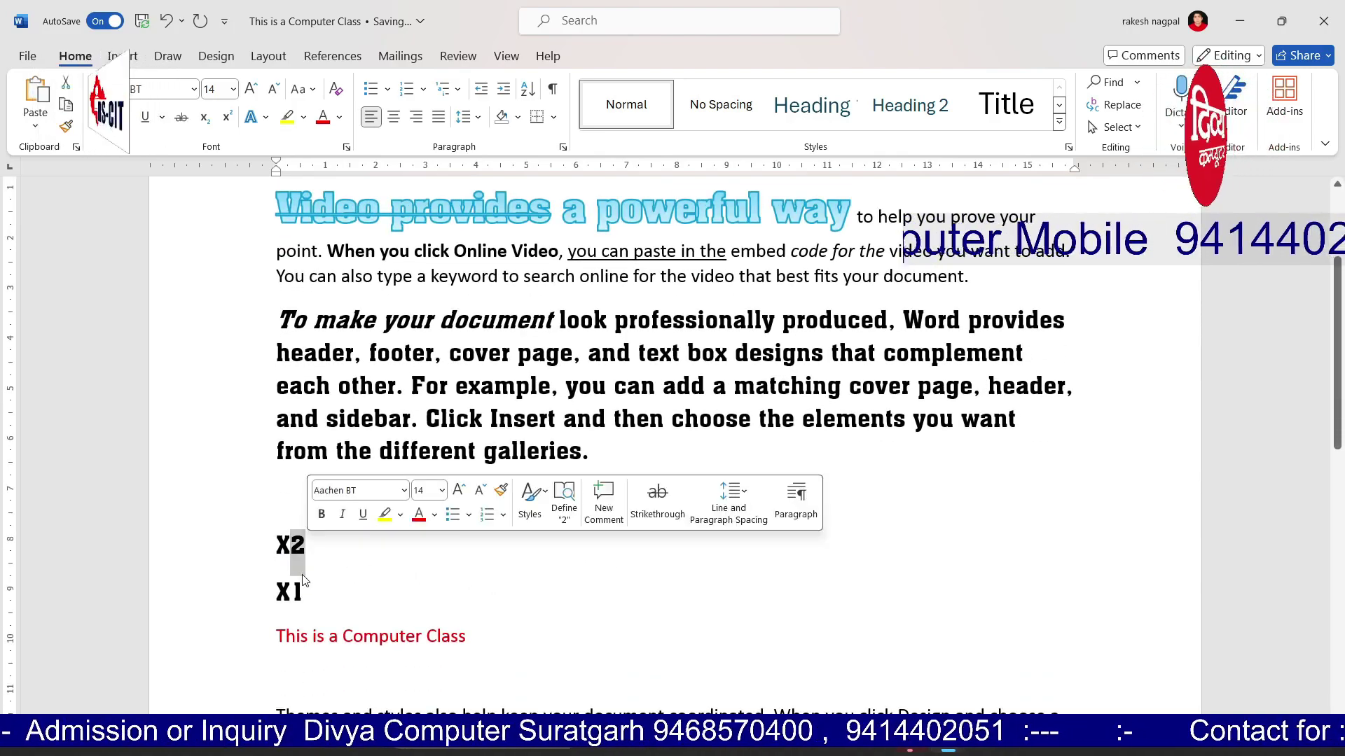
{"action": "left_click", "coordinate": [211, 121]}
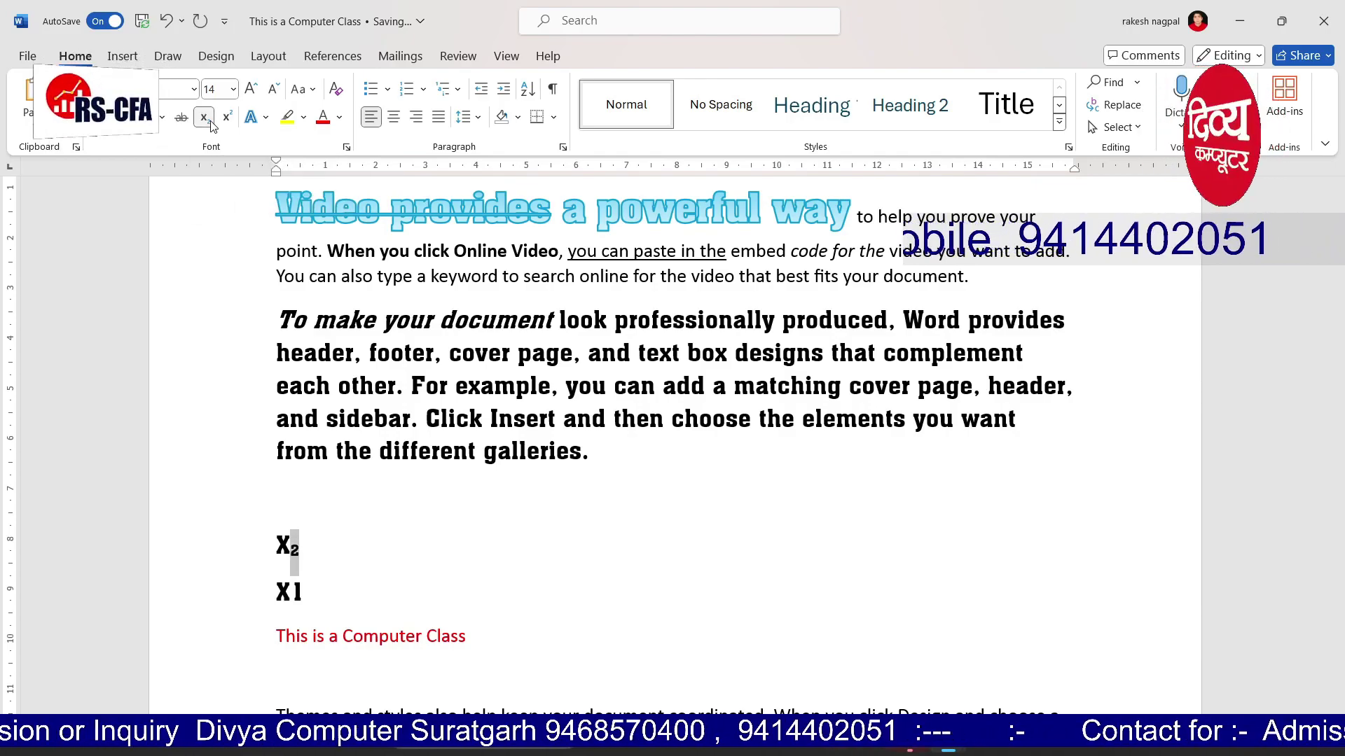
{"action": "left_click_drag", "start_coordinate": [293, 592], "coordinate": [303, 592]}
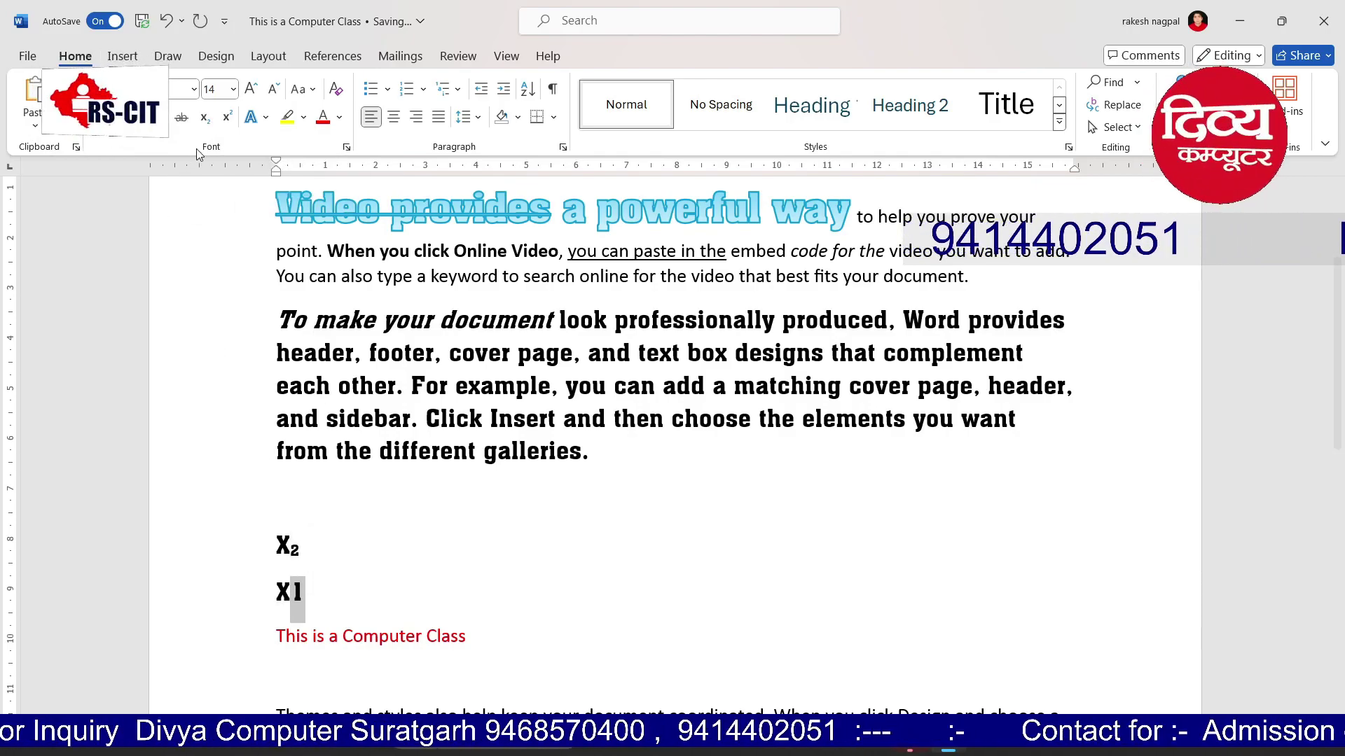
{"action": "left_click", "coordinate": [226, 117]}
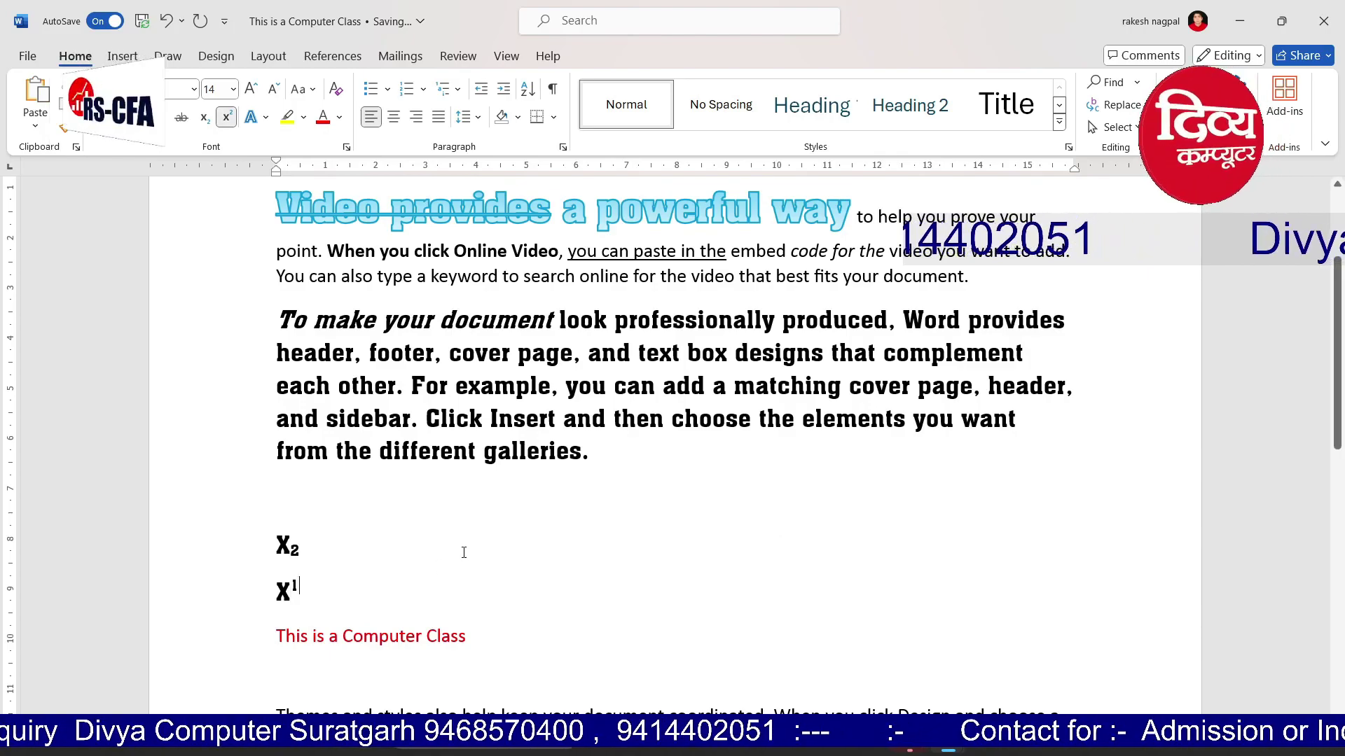
{"action": "left_click_drag", "start_coordinate": [317, 546], "coordinate": [273, 543]}
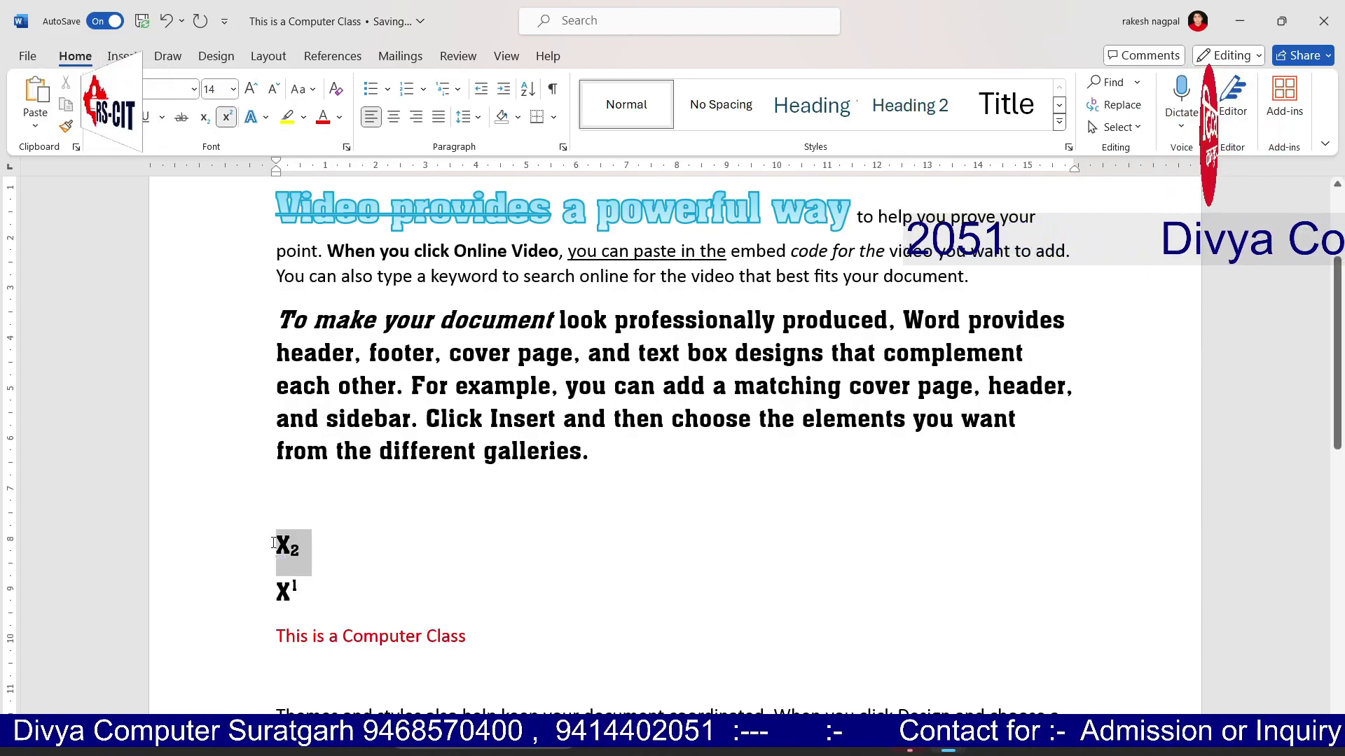
{"action": "left_click", "coordinate": [447, 498]}
Apply the white text effect with a blue outline to "document l" in the second paragraph
{"action": "left_click_drag", "start_coordinate": [448, 315], "coordinate": [564, 320]}
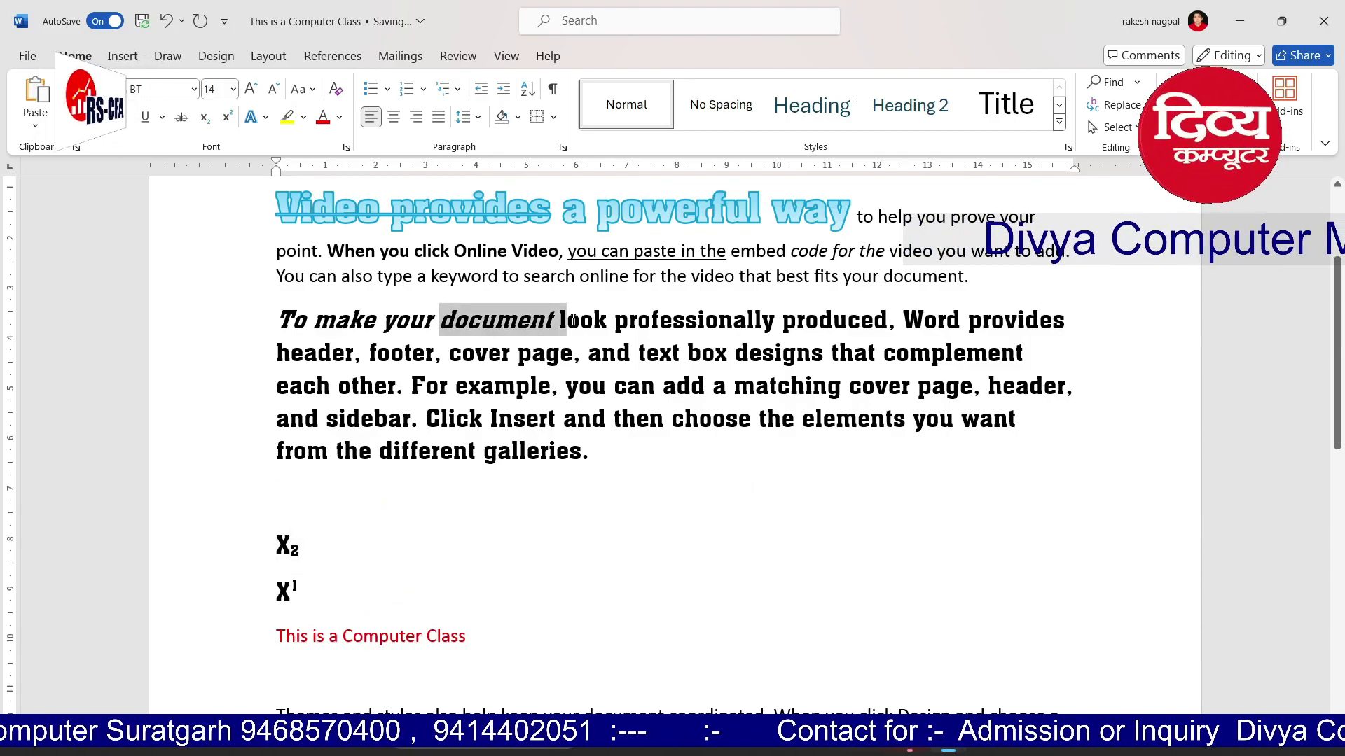
{"action": "left_click", "coordinate": [266, 117]}
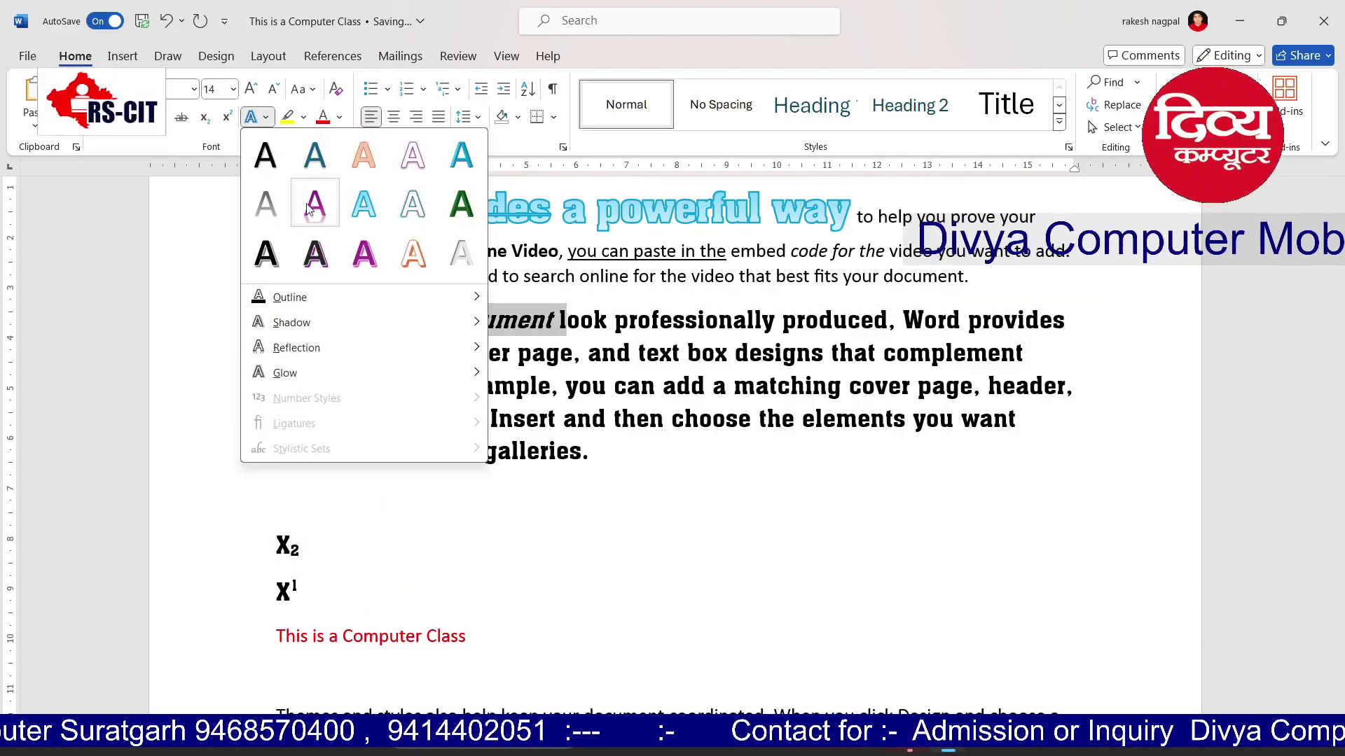
{"action": "left_click", "coordinate": [412, 204]}
{"action": "left_click", "coordinate": [684, 410]}
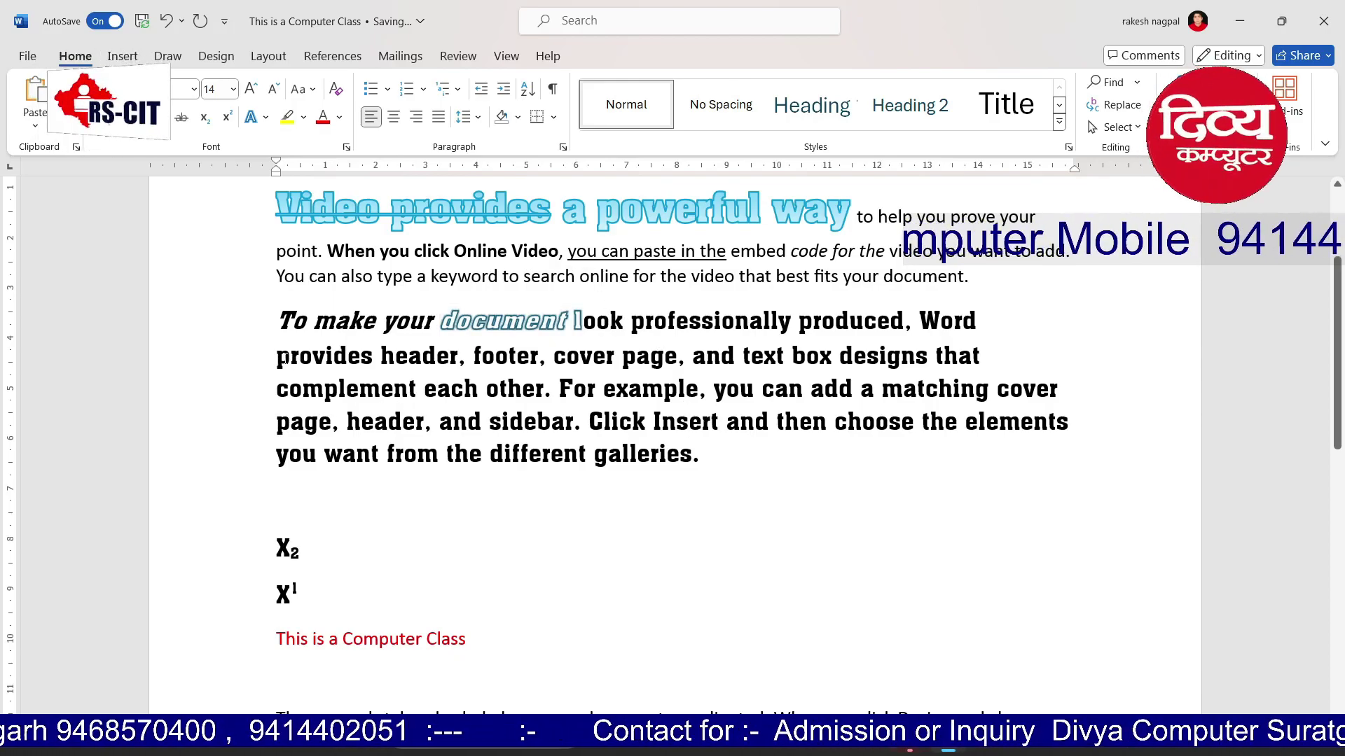
Highlight "provides header, footer," in yellow in the second paragraph
{"action": "left_click_drag", "start_coordinate": [278, 356], "coordinate": [553, 355]}
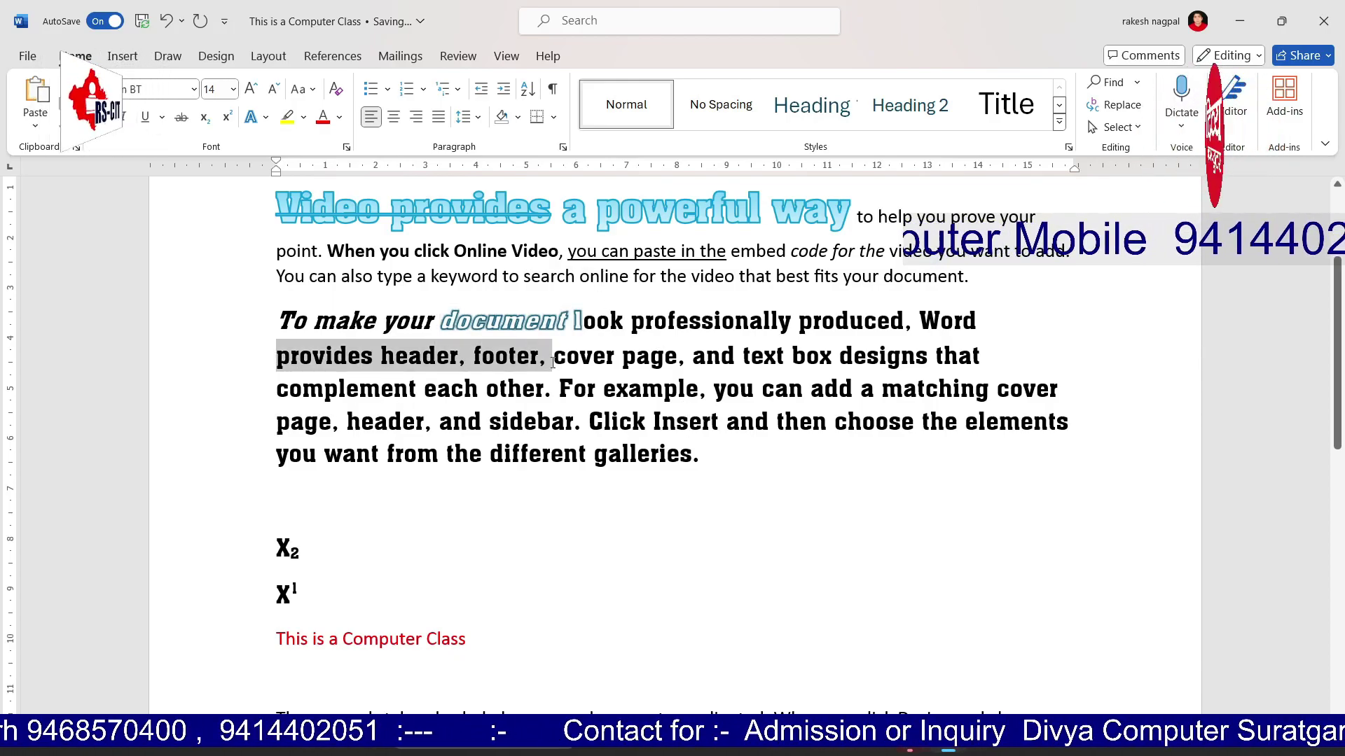
{"action": "left_click", "coordinate": [306, 117]}
{"action": "left_click", "coordinate": [291, 176]}
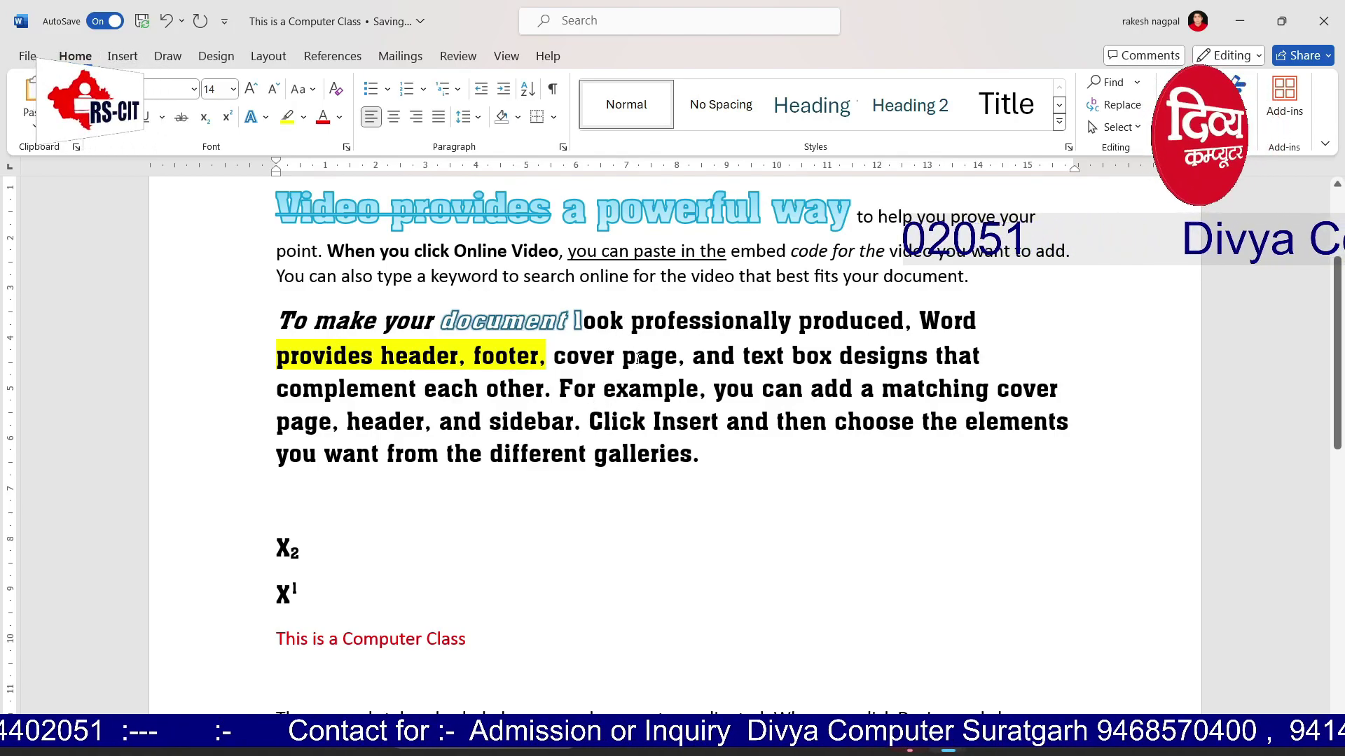
Change the font color of "page, and text box" in the second paragraph to orange
{"action": "left_click_drag", "start_coordinate": [639, 359], "coordinate": [804, 355]}
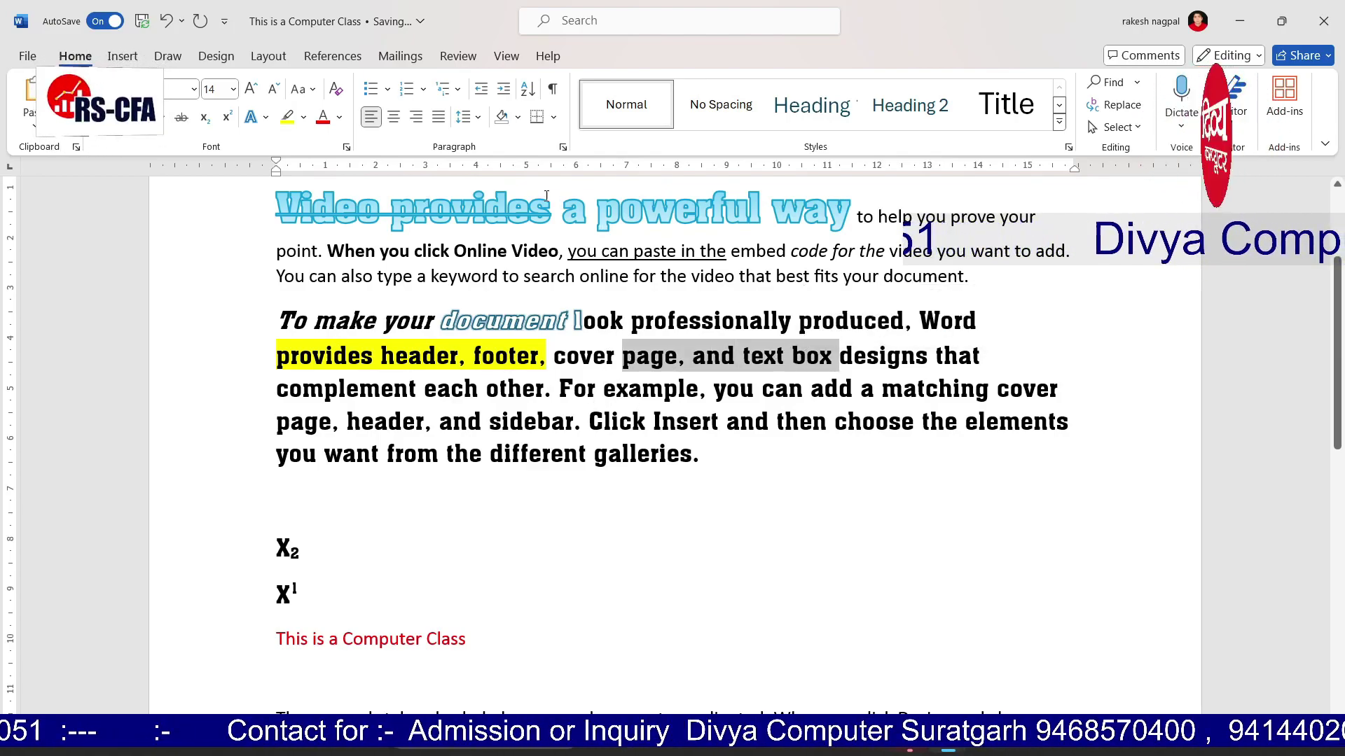
{"action": "left_click", "coordinate": [340, 121]}
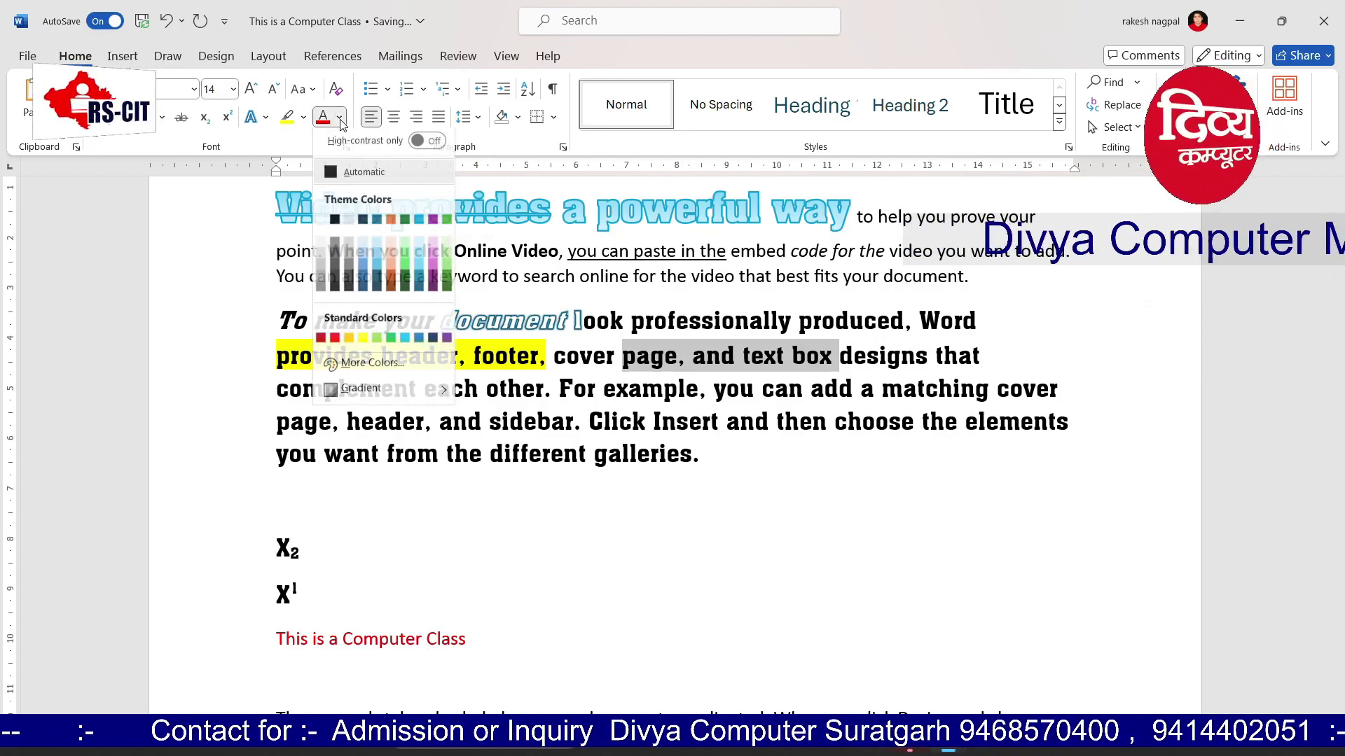
{"action": "left_click", "coordinate": [391, 225]}
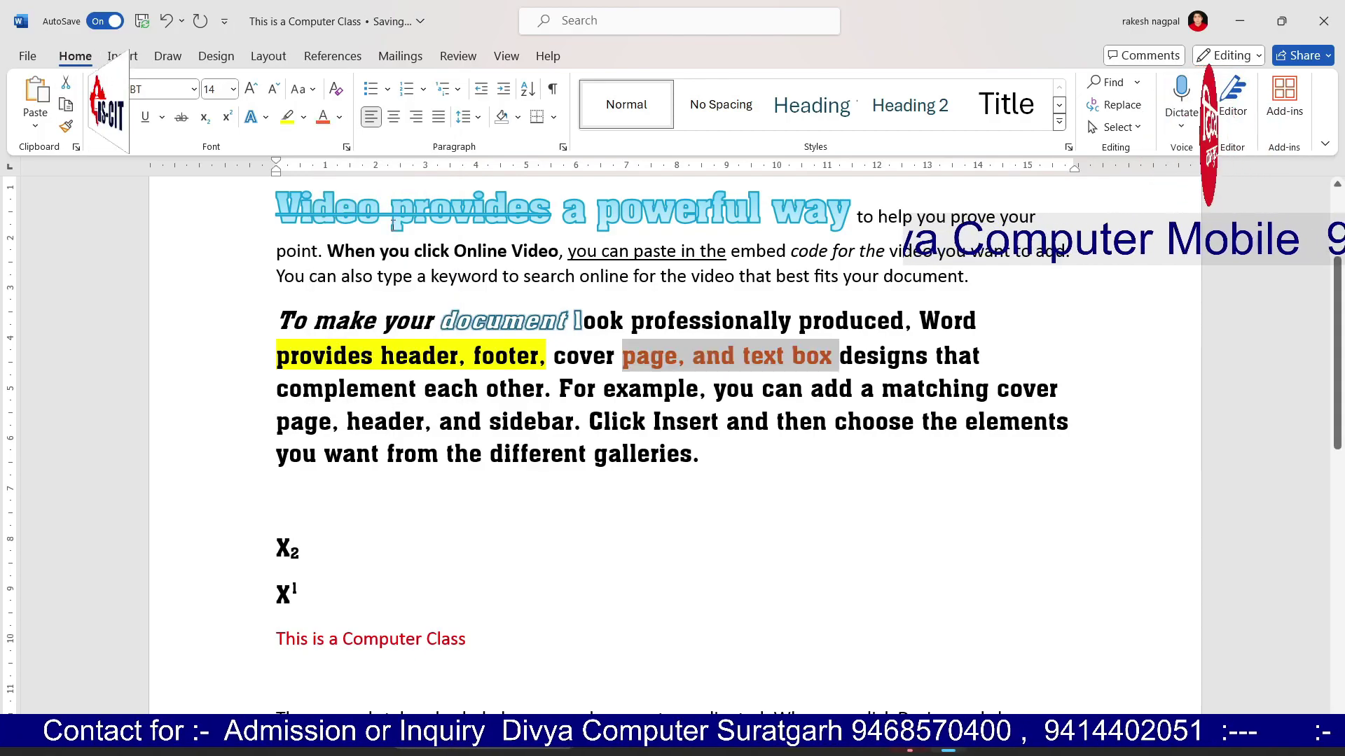
Change the font color of "complement each other" in the second paragraph to green
{"action": "left_click", "coordinate": [381, 388]}
{"action": "left_click_drag", "start_coordinate": [276, 388], "coordinate": [544, 389]}
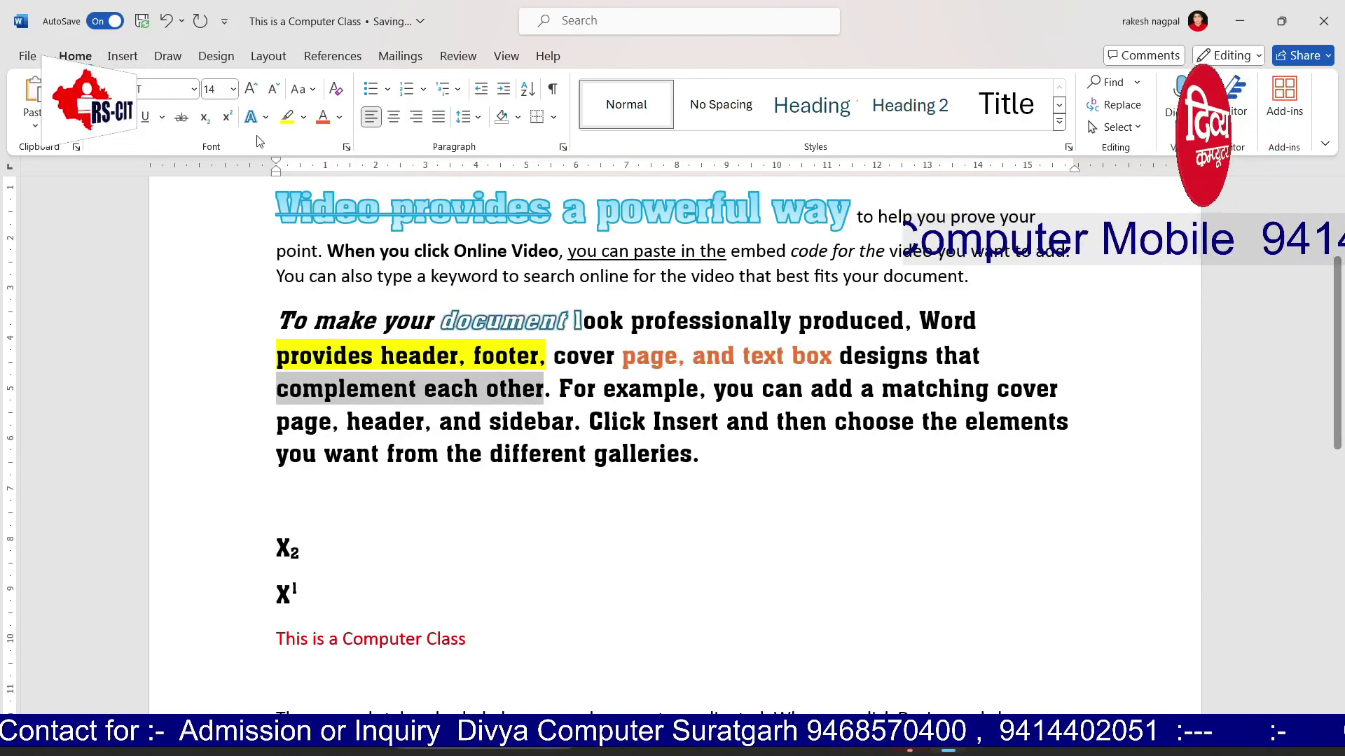
{"action": "left_click", "coordinate": [340, 118]}
{"action": "left_click", "coordinate": [404, 272]}
{"action": "left_click", "coordinate": [490, 421]}
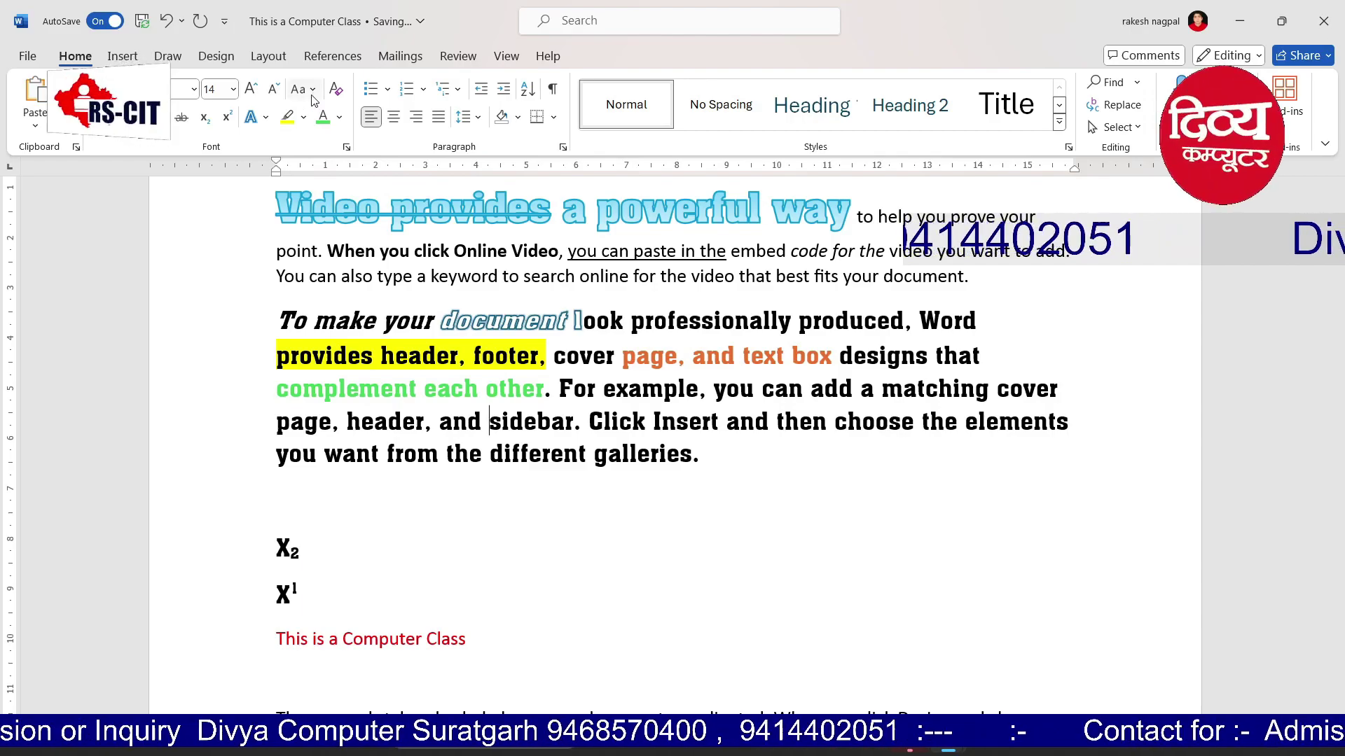
Convert the whole second paragraph, beginning "To make your document", to UPPERCASE
{"action": "left_click_drag", "start_coordinate": [701, 459], "coordinate": [278, 317]}
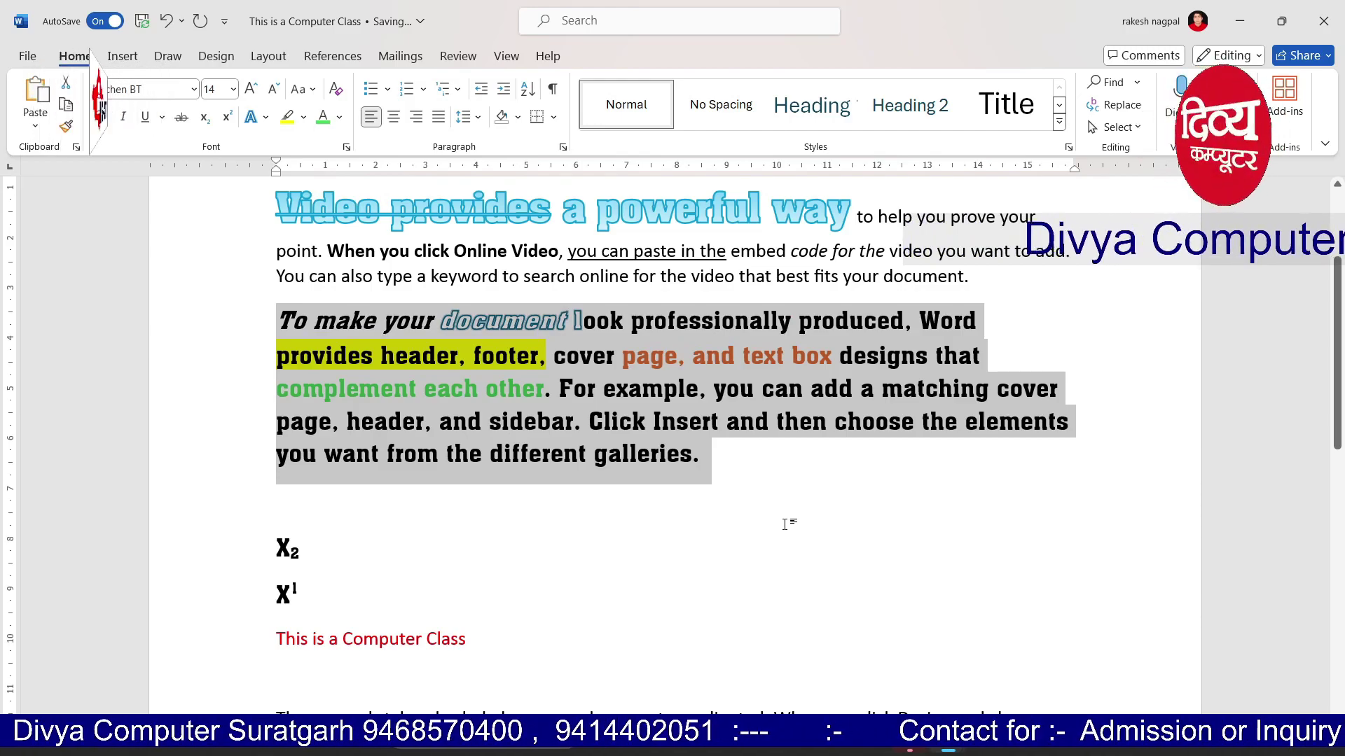
{"action": "left_click", "coordinate": [301, 89]}
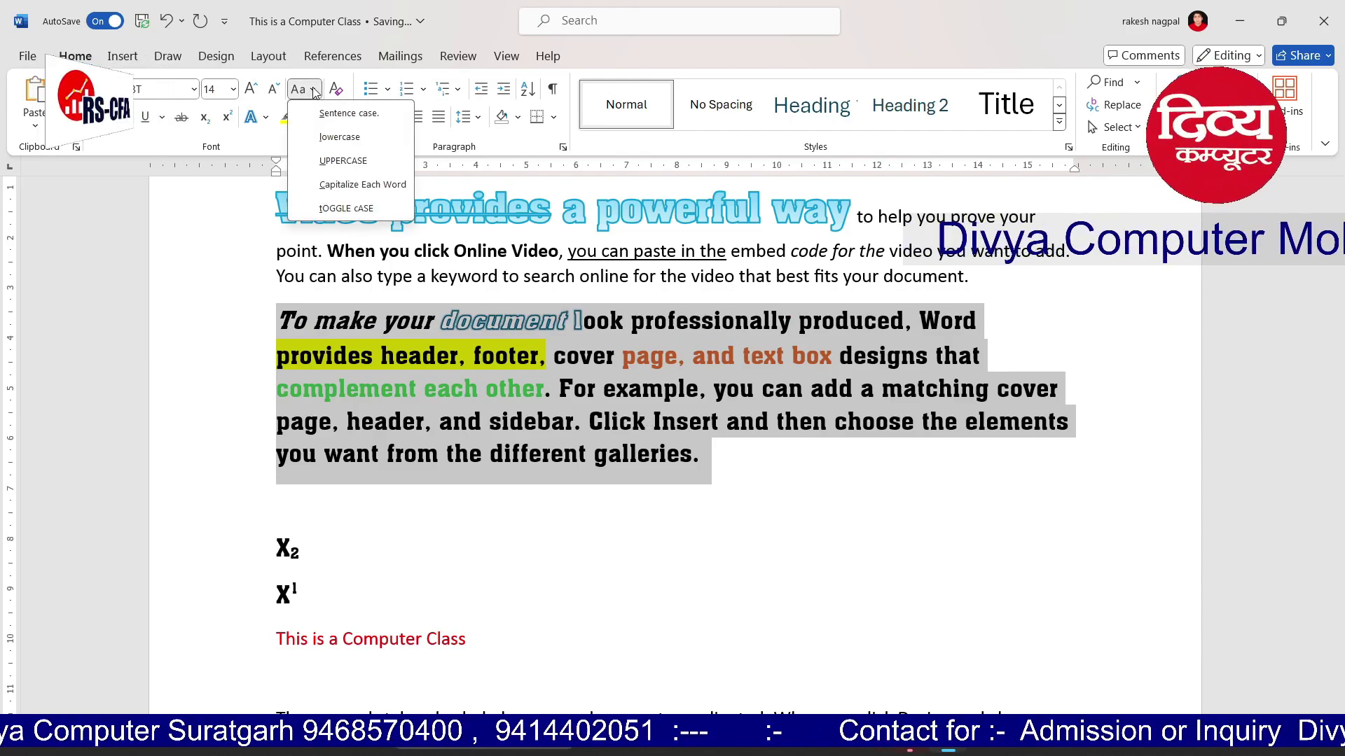
{"action": "left_click", "coordinate": [343, 161]}
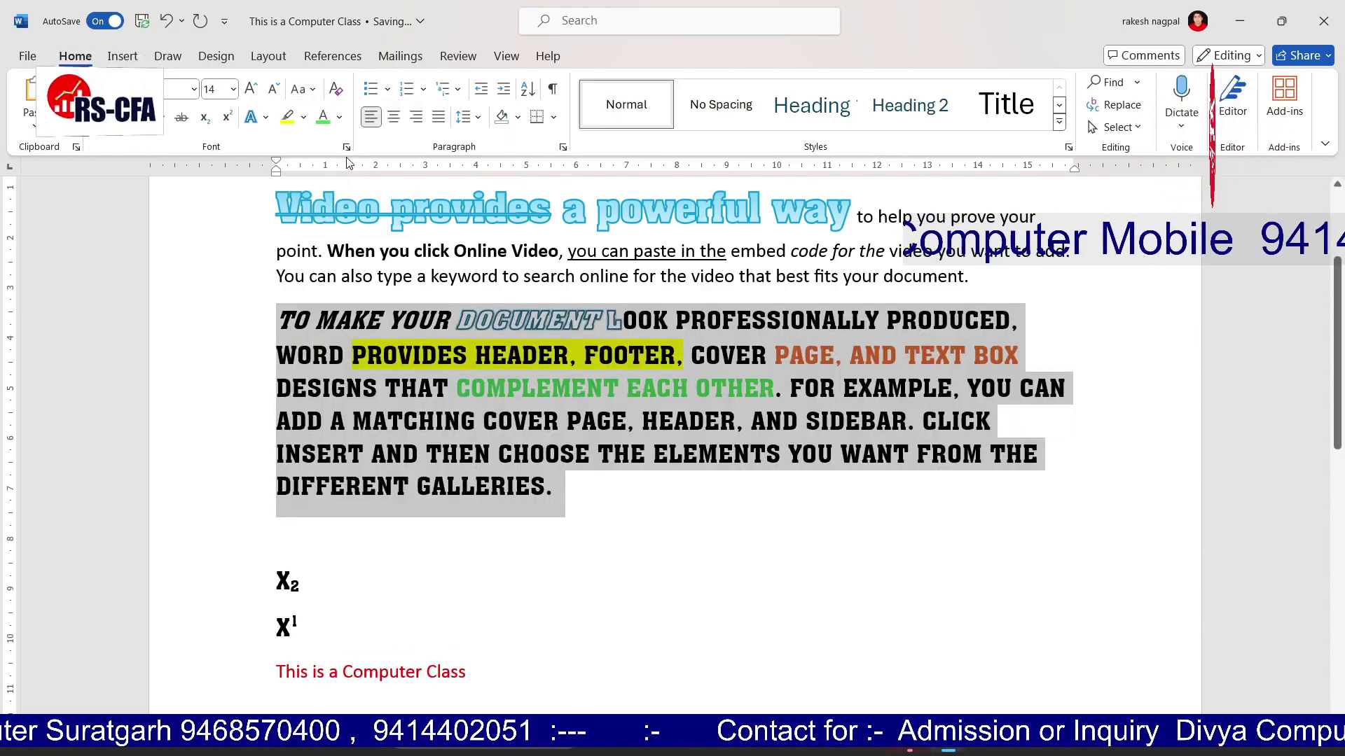
{"action": "left_click", "coordinate": [698, 500]}
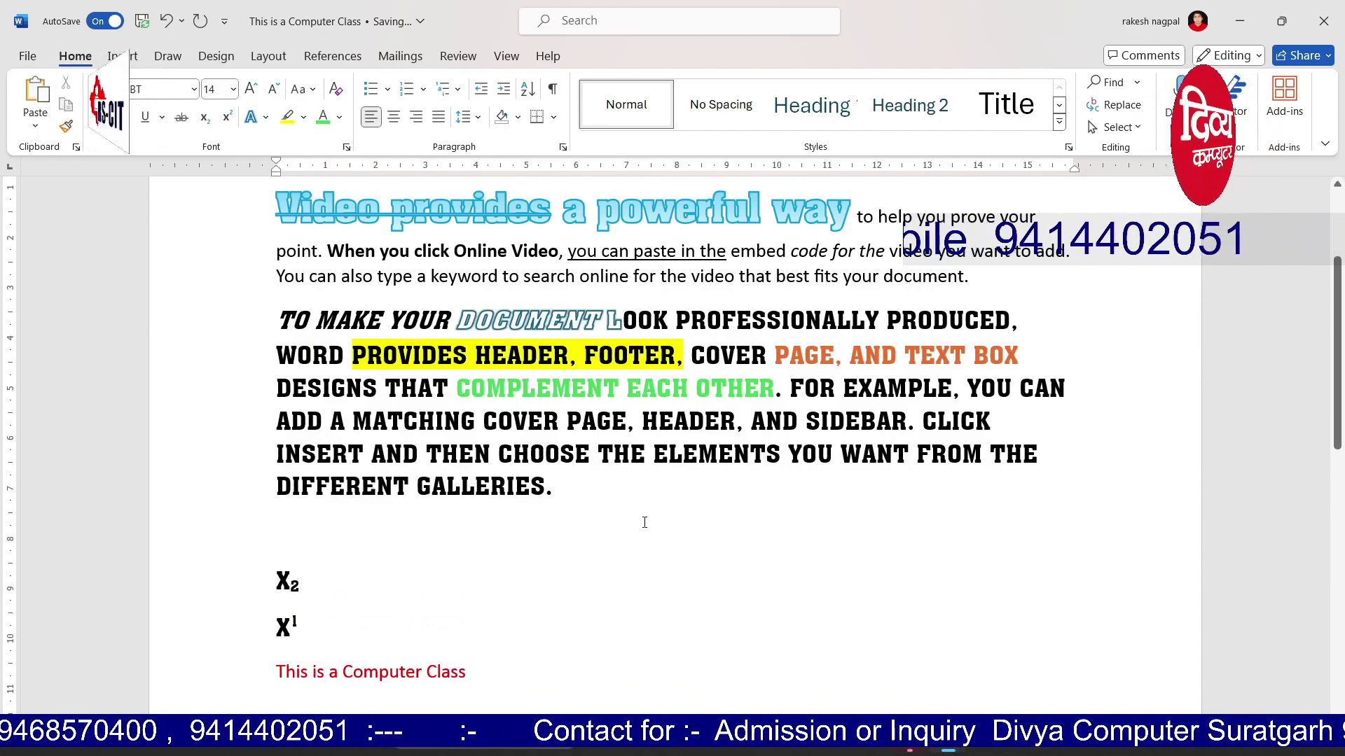
Change the second paragraph to lowercase and then to Sentence case
{"action": "left_click_drag", "start_coordinate": [645, 522], "coordinate": [277, 319]}
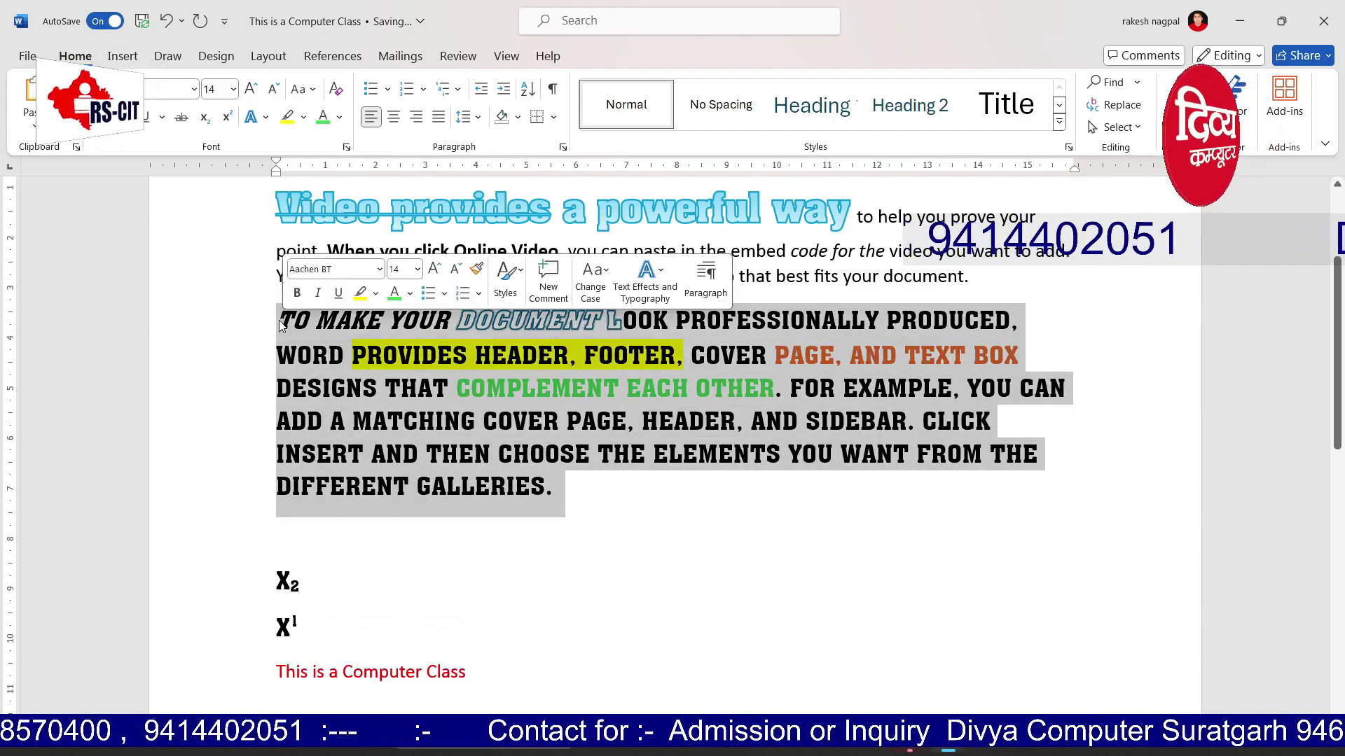
{"action": "left_click", "coordinate": [314, 89]}
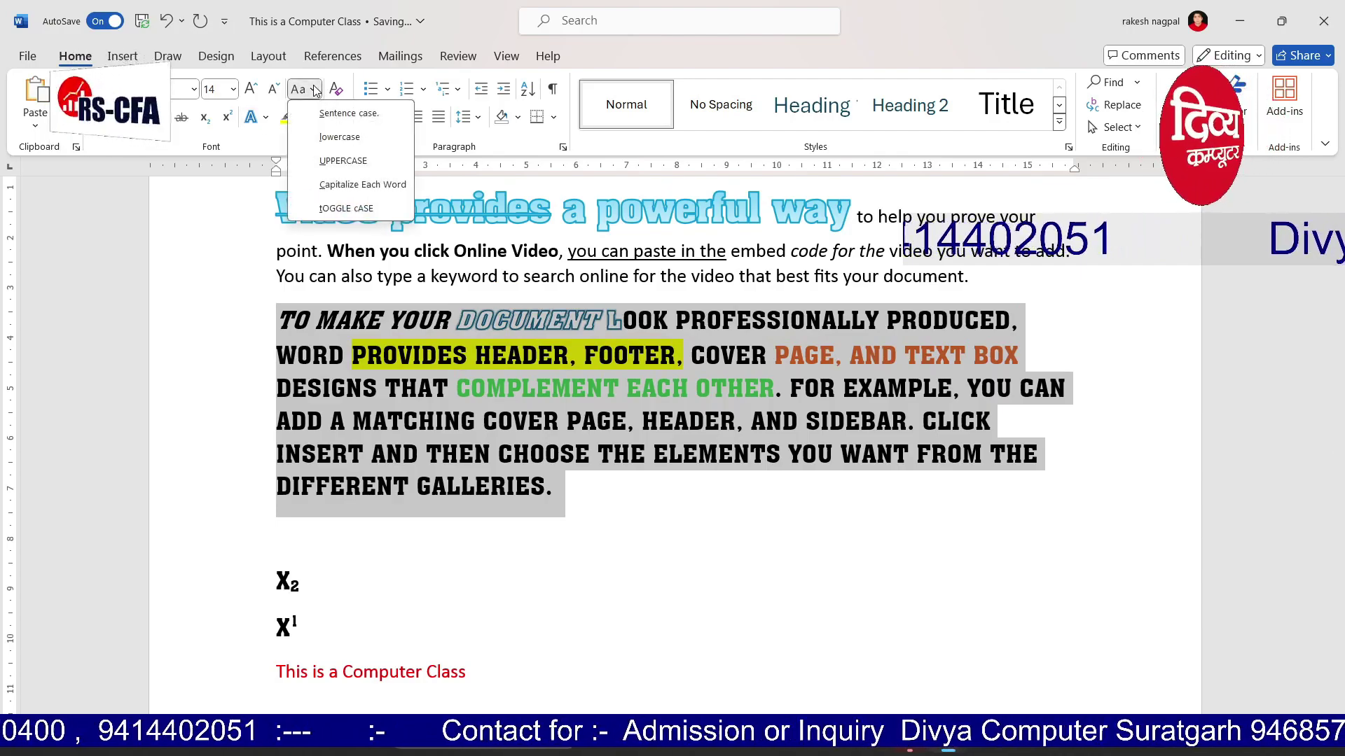
{"action": "left_click", "coordinate": [340, 137]}
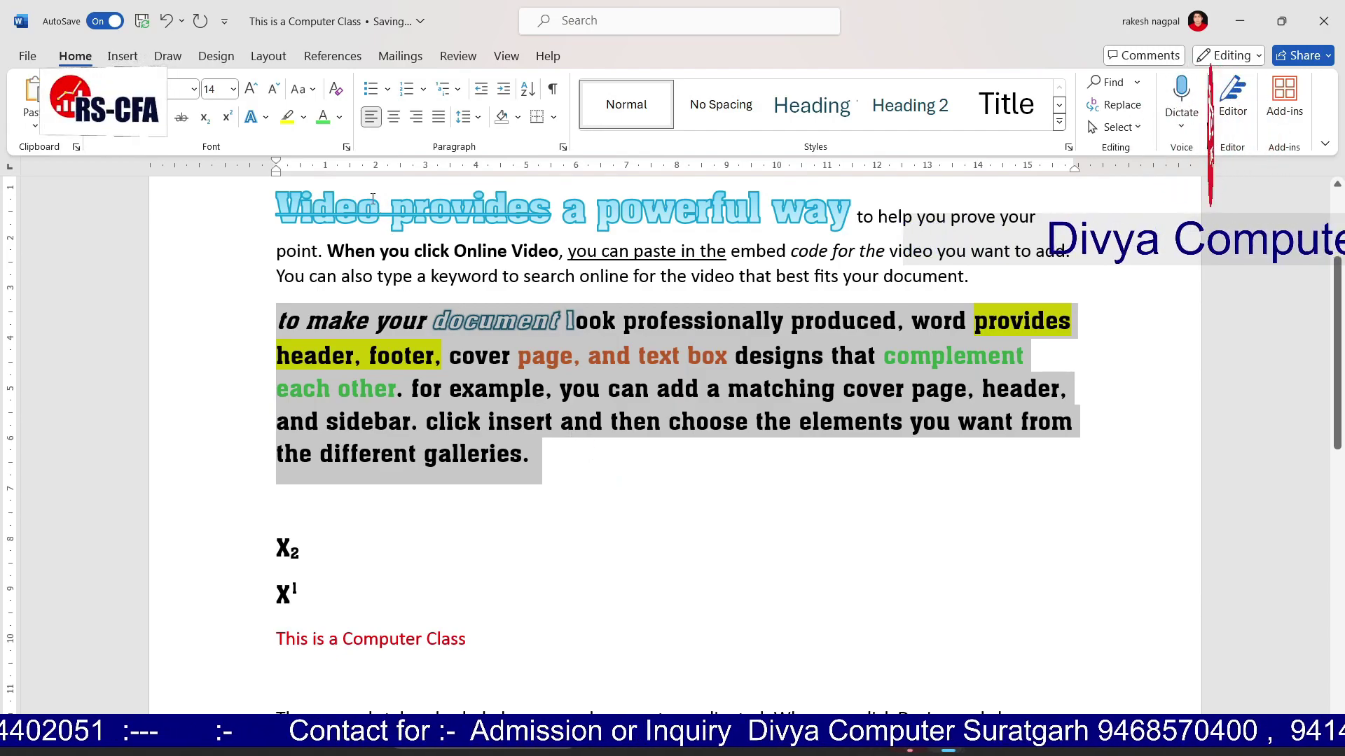
{"action": "left_click", "coordinate": [307, 89]}
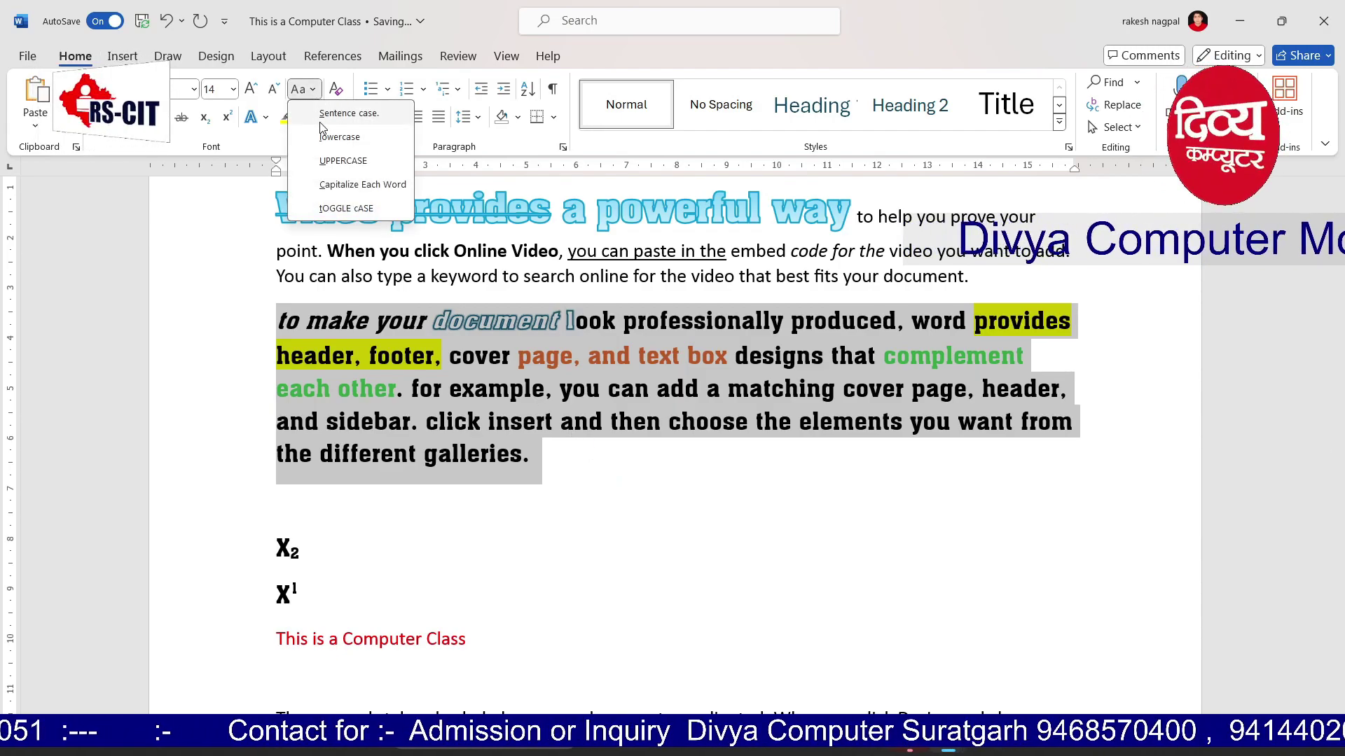
{"action": "left_click", "coordinate": [322, 119]}
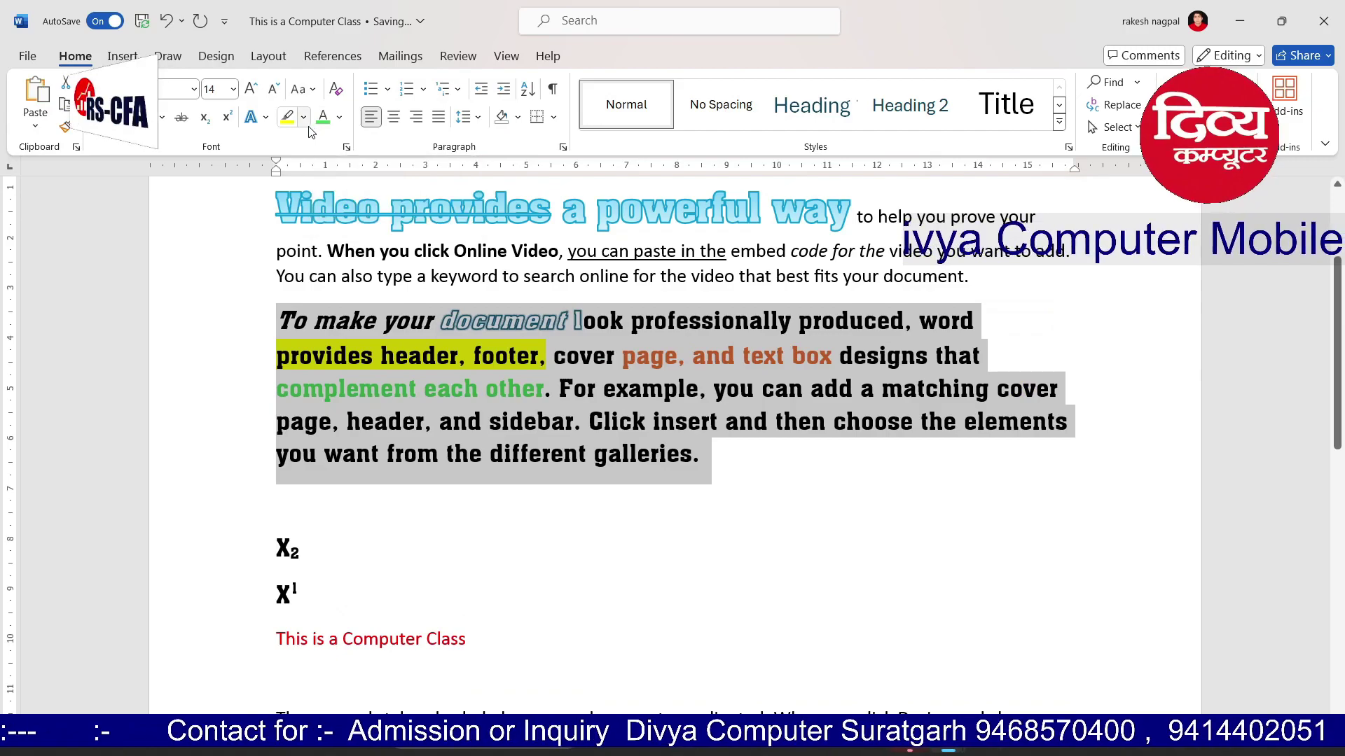
Apply Capitalize Each Word to the second paragraph, followed by tOGGLE cASE
{"action": "left_click", "coordinate": [313, 90]}
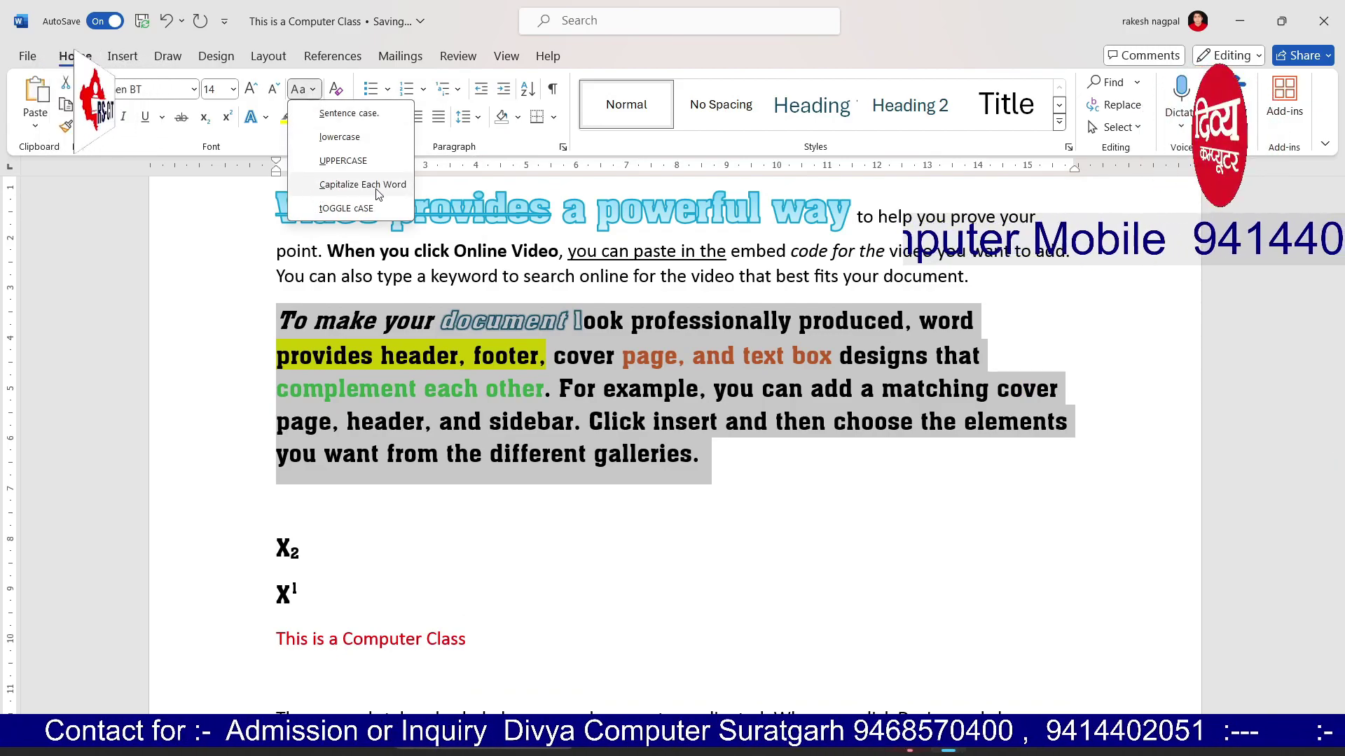
{"action": "left_click", "coordinate": [351, 186]}
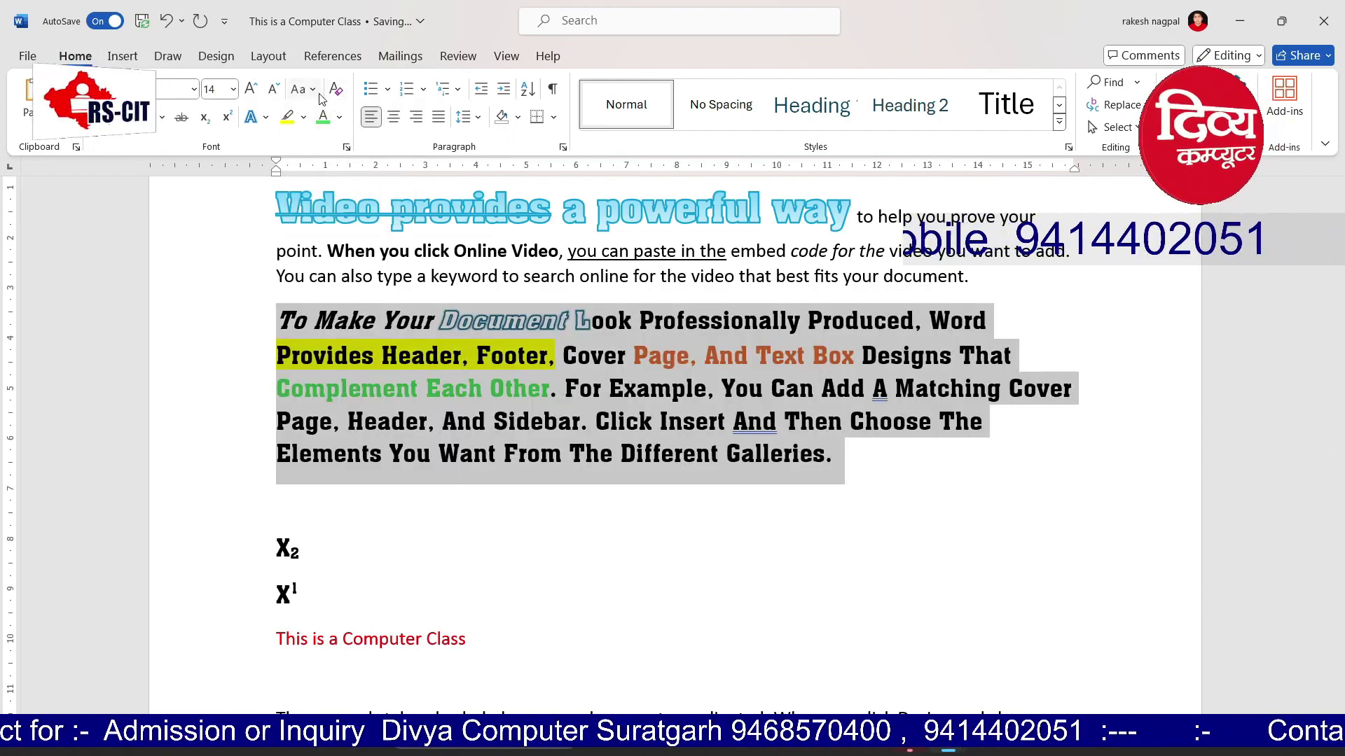
{"action": "left_click", "coordinate": [315, 91]}
{"action": "left_click", "coordinate": [328, 208]}
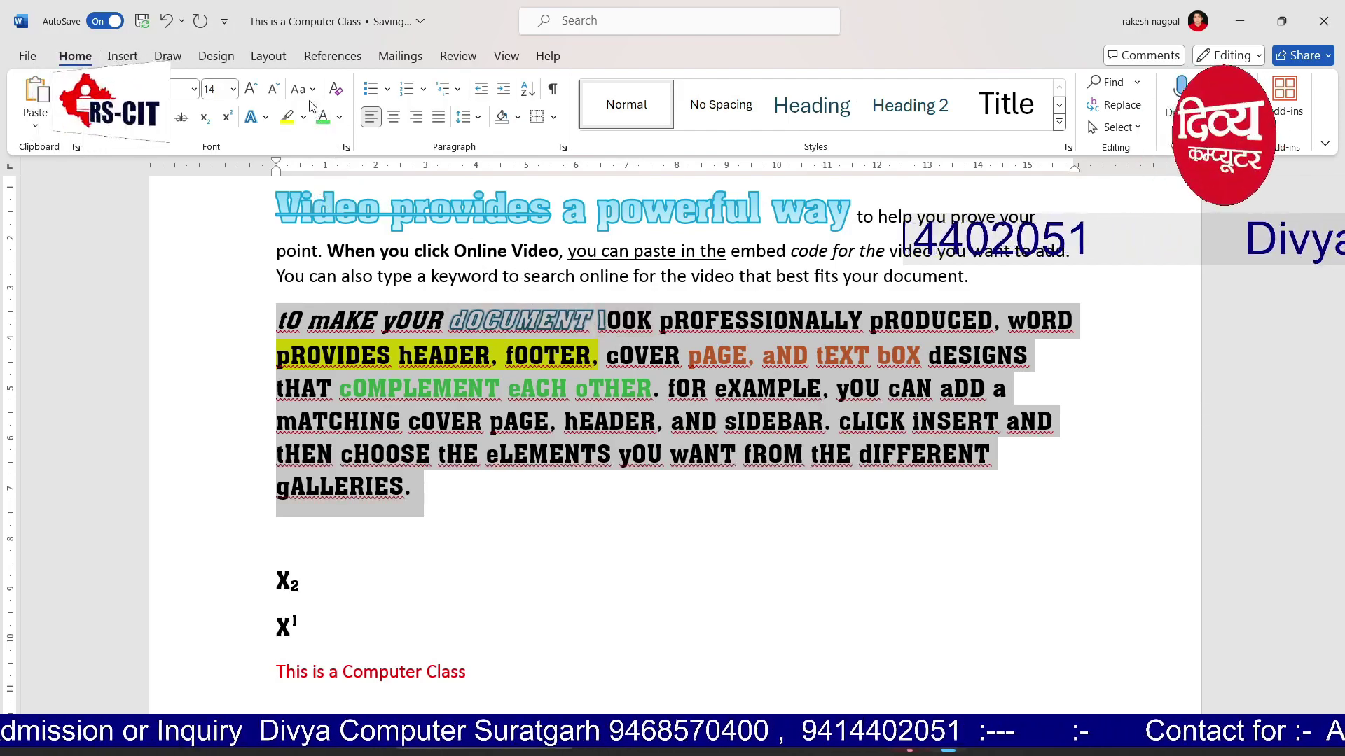
{"action": "left_click", "coordinate": [453, 532]}
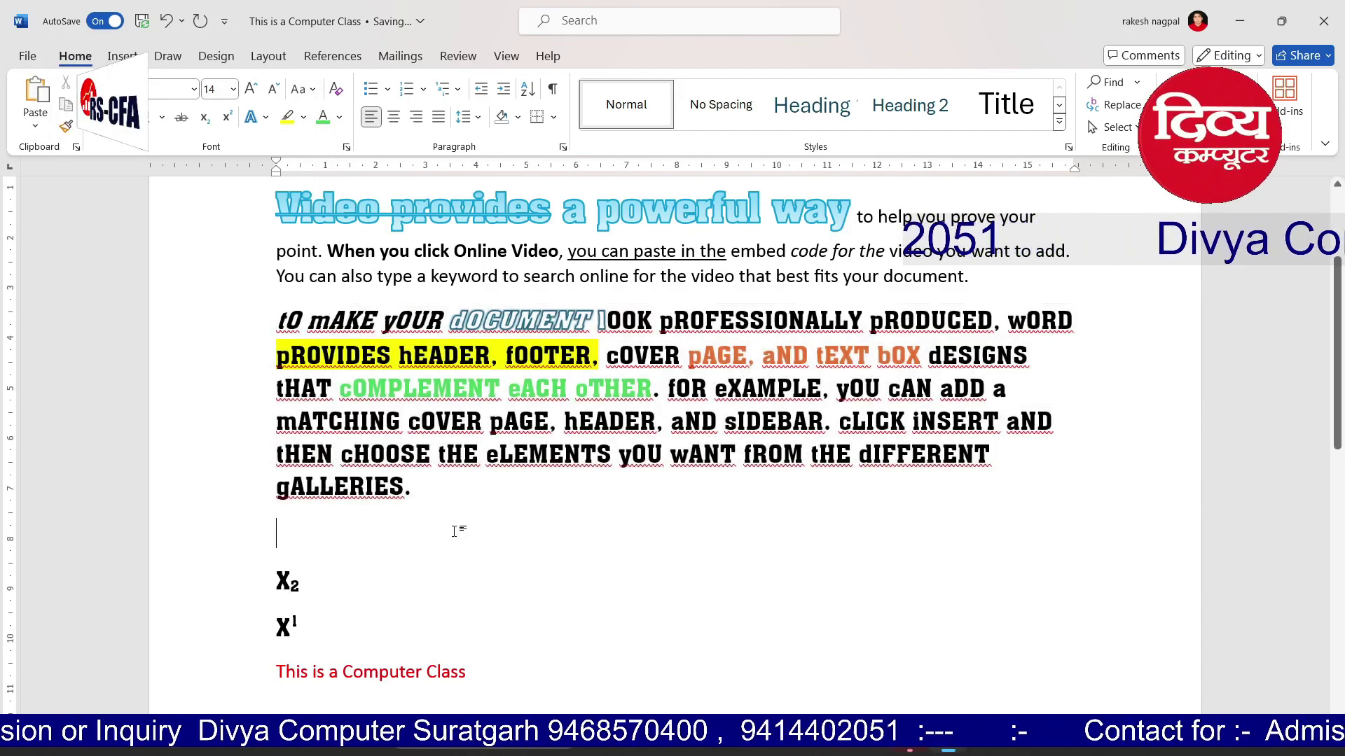
Clear all formatting from the text between the document's first line and the "X1" line
{"action": "left_click_drag", "start_coordinate": [347, 648], "coordinate": [189, 317]}
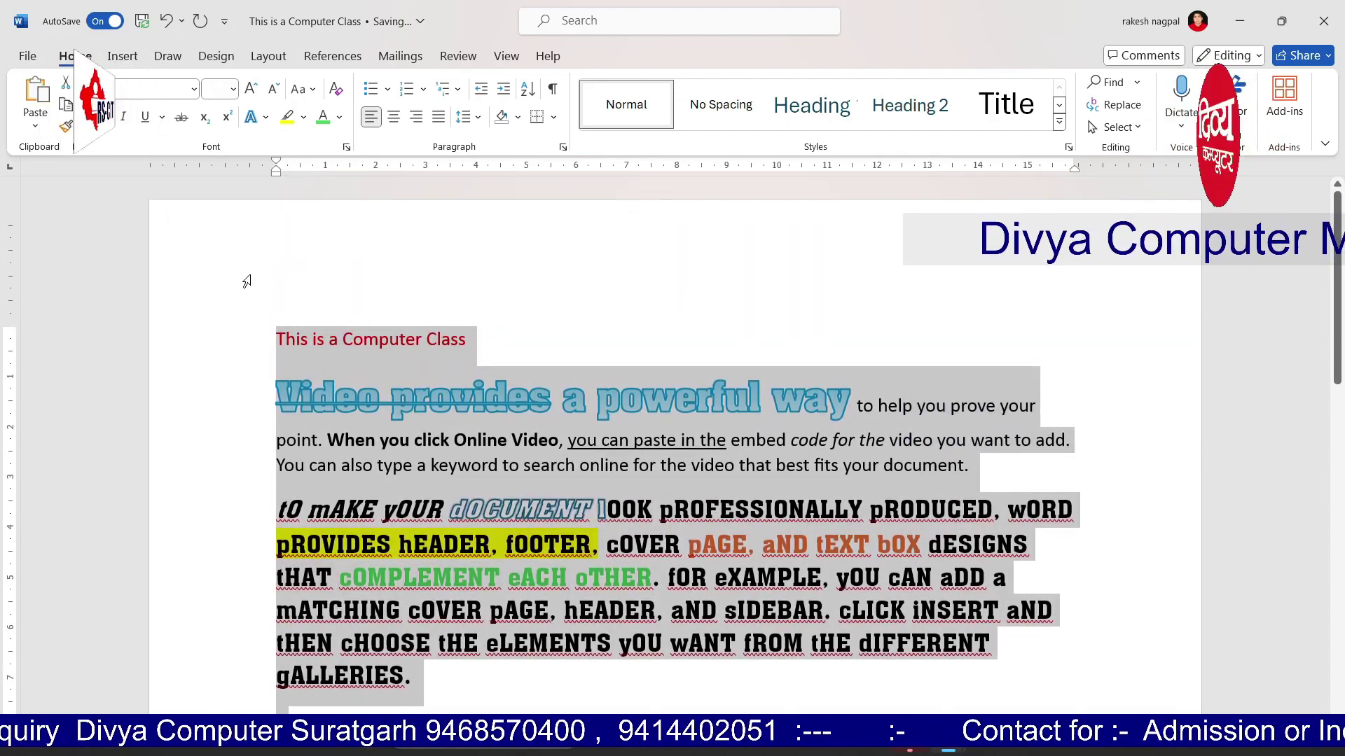
{"action": "left_click", "coordinate": [337, 93]}
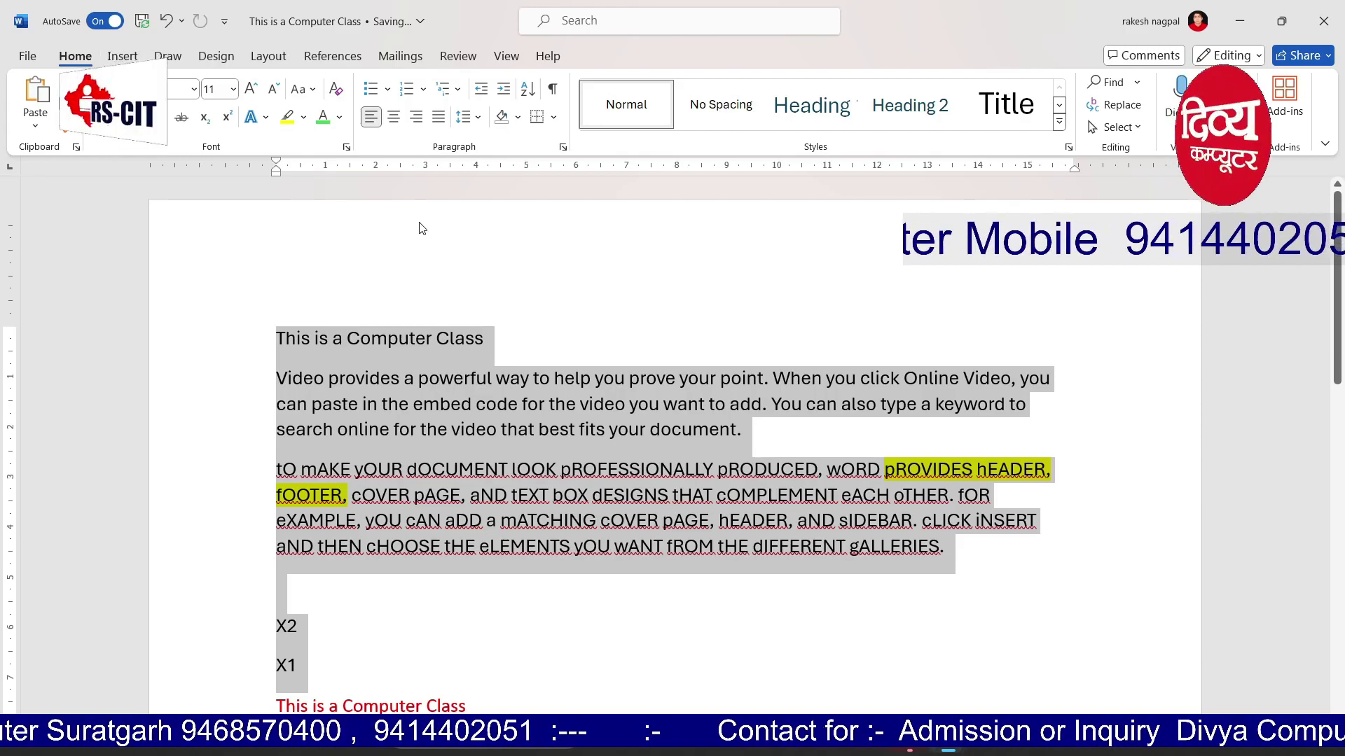
{"action": "left_click", "coordinate": [971, 533]}
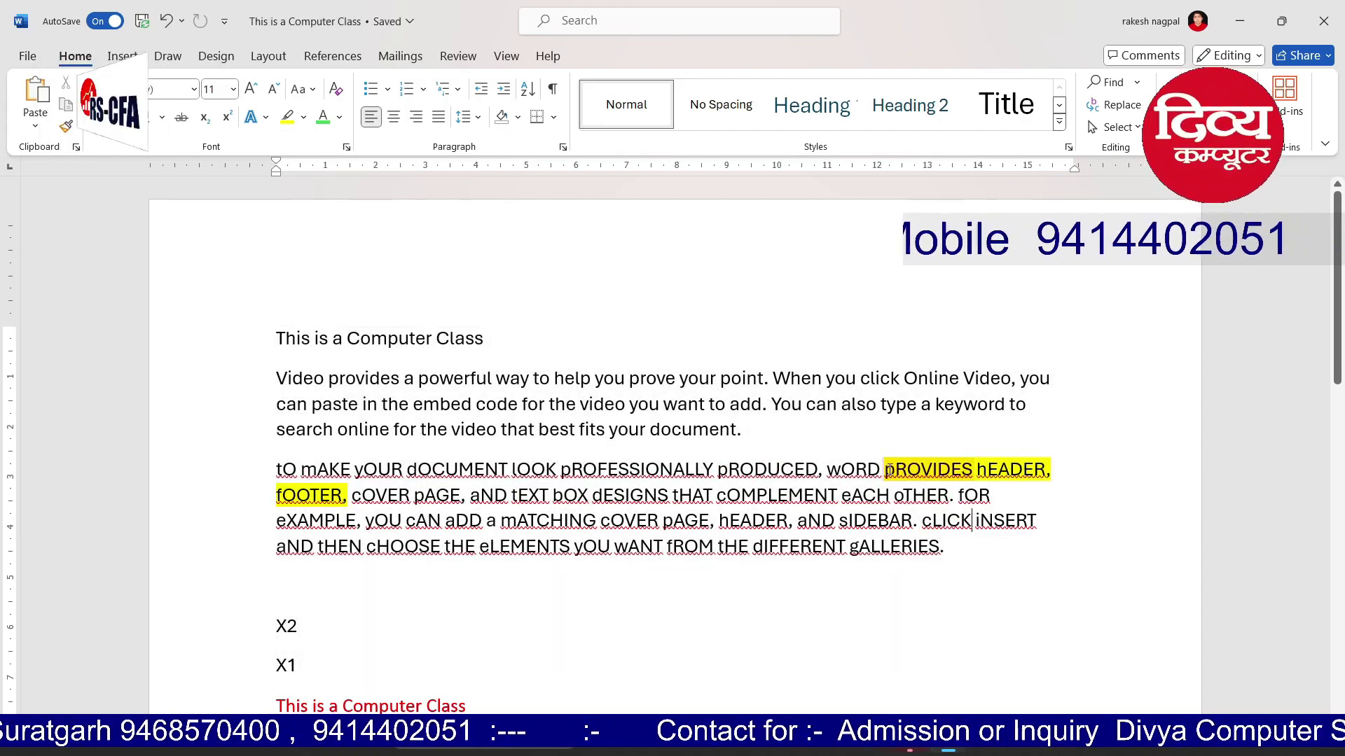
Remove the yellow highlight from "provides header, footer," by setting its highlight to No Color
{"action": "left_click_drag", "start_coordinate": [887, 469], "coordinate": [349, 505]}
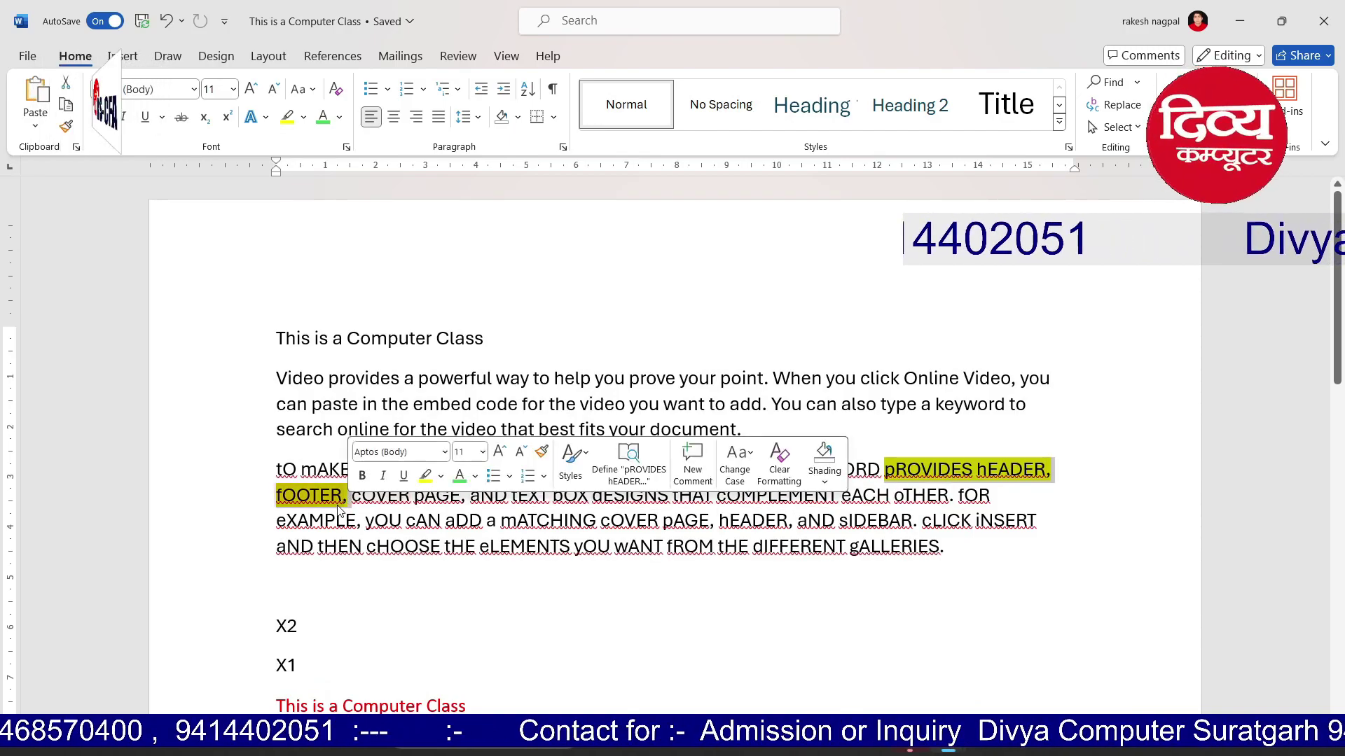
{"action": "left_click", "coordinate": [303, 119]}
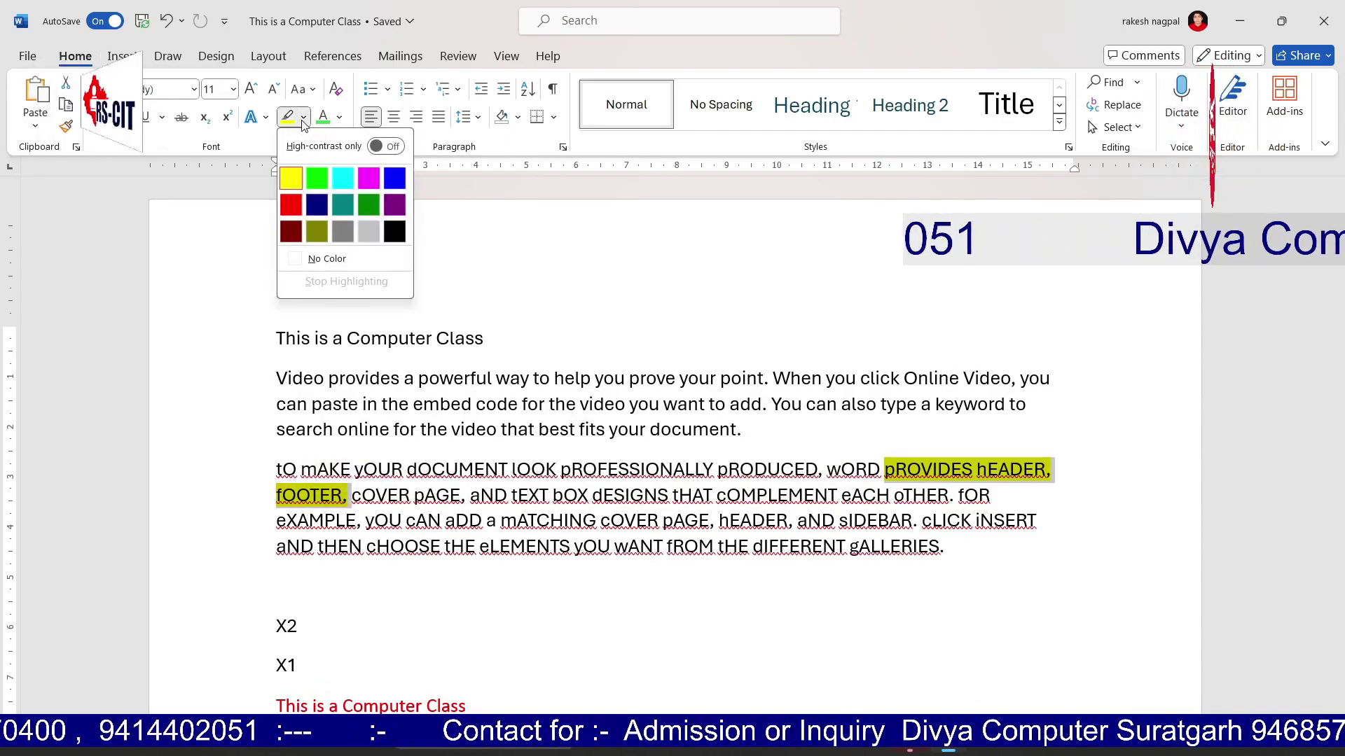
{"action": "left_click", "coordinate": [317, 263]}
Change the title line and the first two paragraphs to Sentence case
{"action": "left_click_drag", "start_coordinate": [992, 590], "coordinate": [277, 172]}
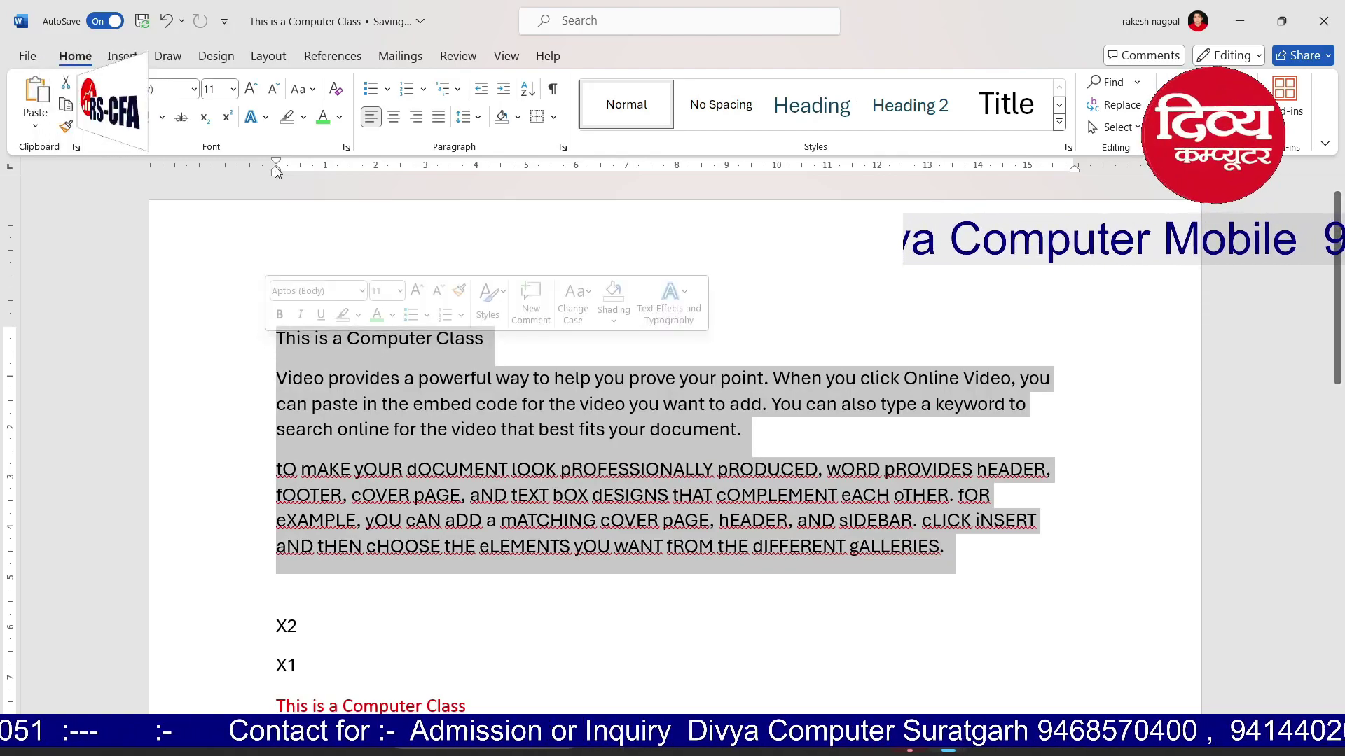
{"action": "left_click", "coordinate": [303, 123]}
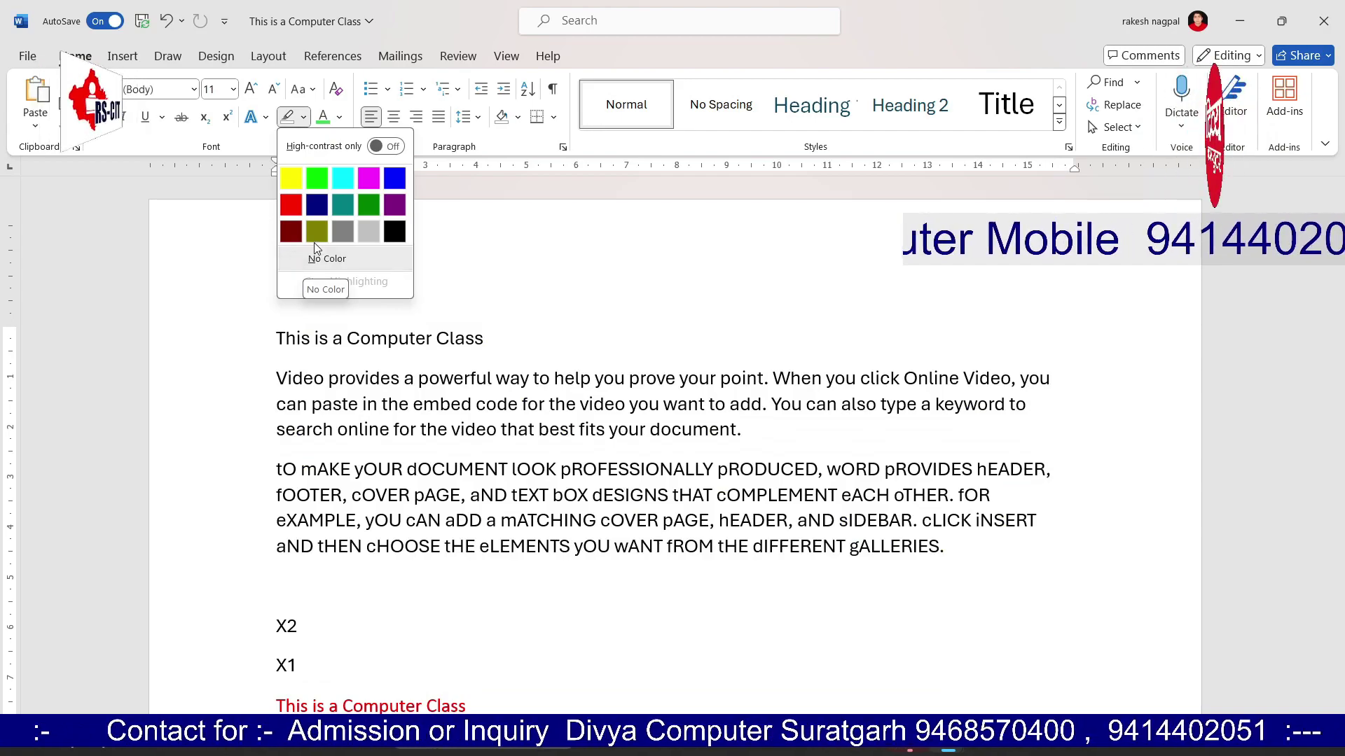
{"action": "left_click", "coordinate": [312, 93]}
{"action": "left_click", "coordinate": [332, 110]}
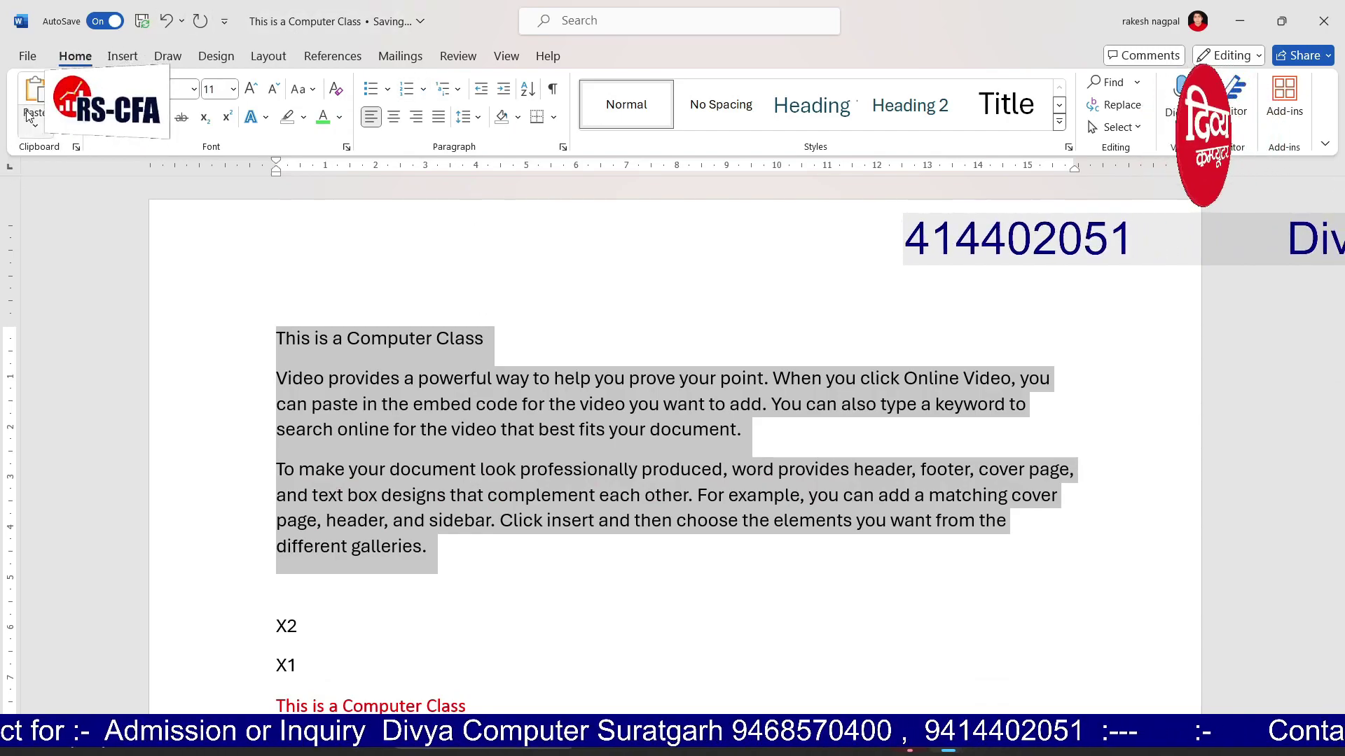
{"action": "left_click", "coordinate": [28, 56]}
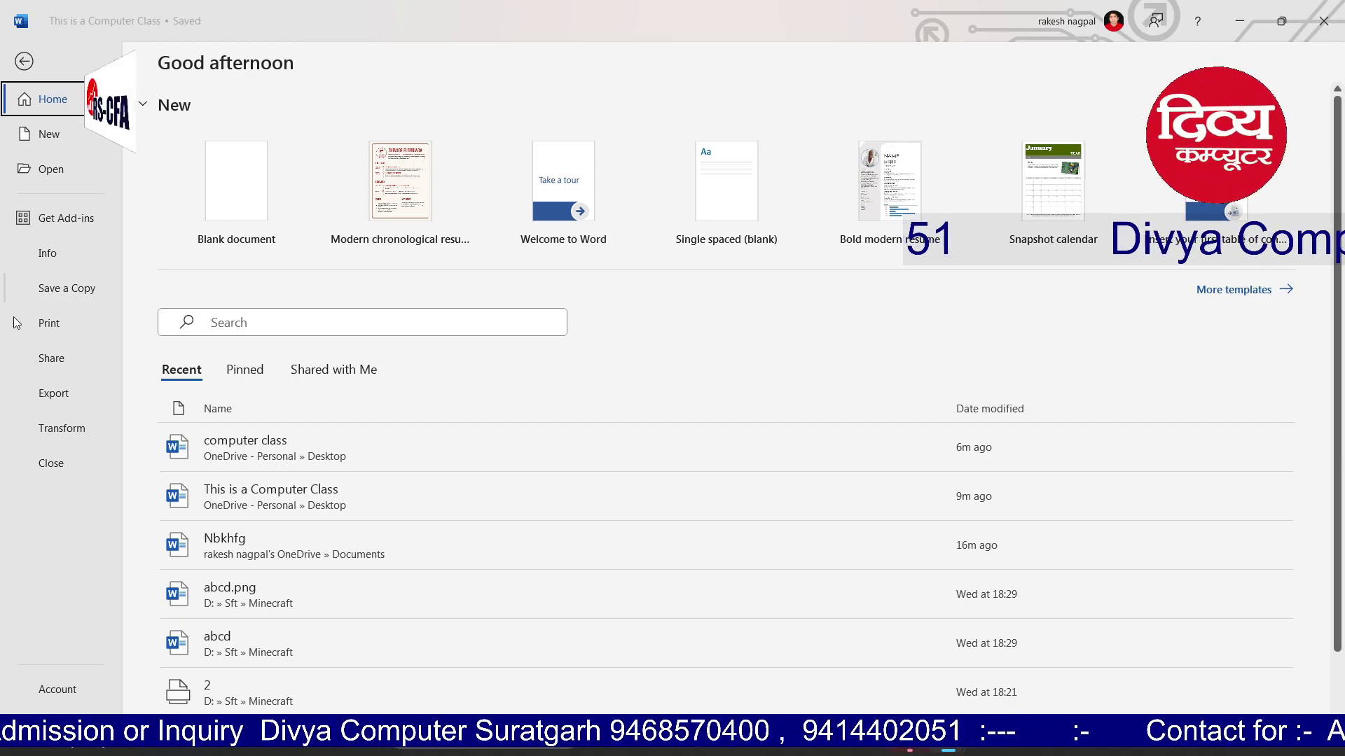
{"action": "left_click", "coordinate": [24, 62]}
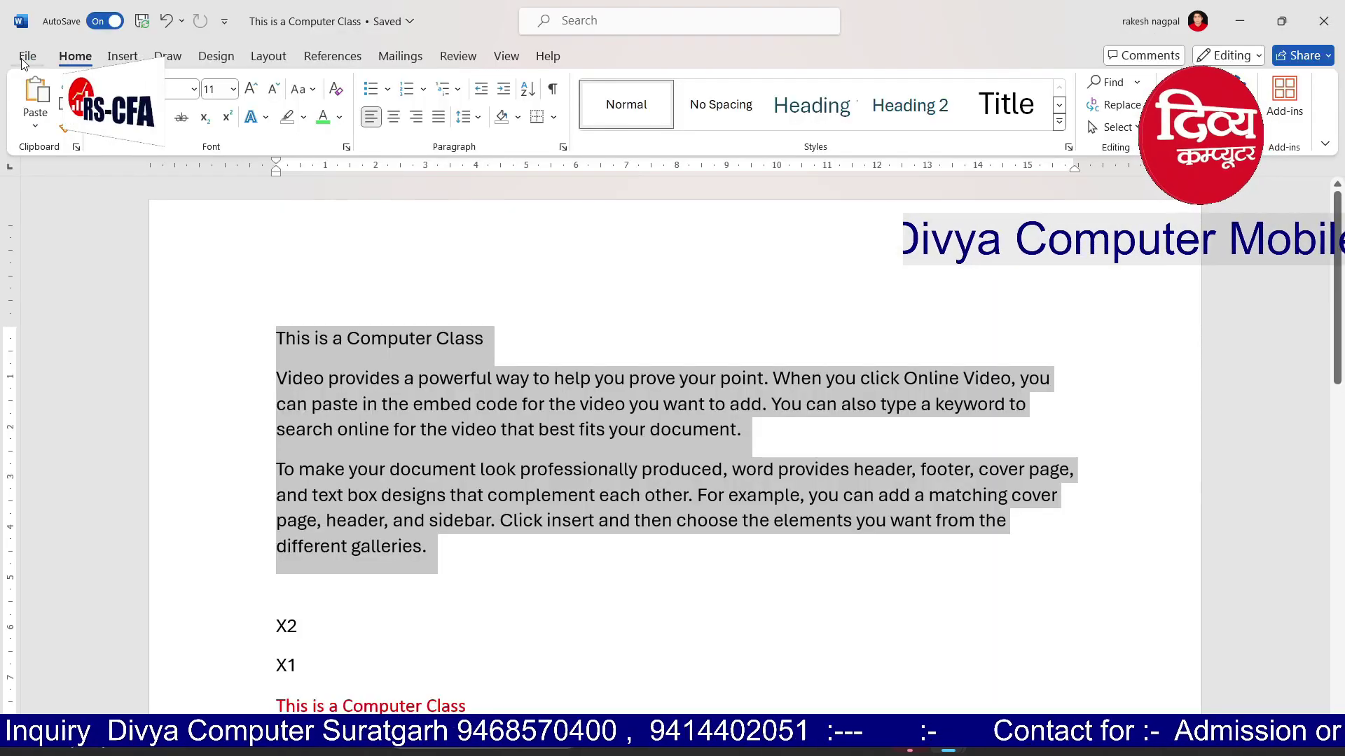
{"action": "left_click", "coordinate": [454, 565]}
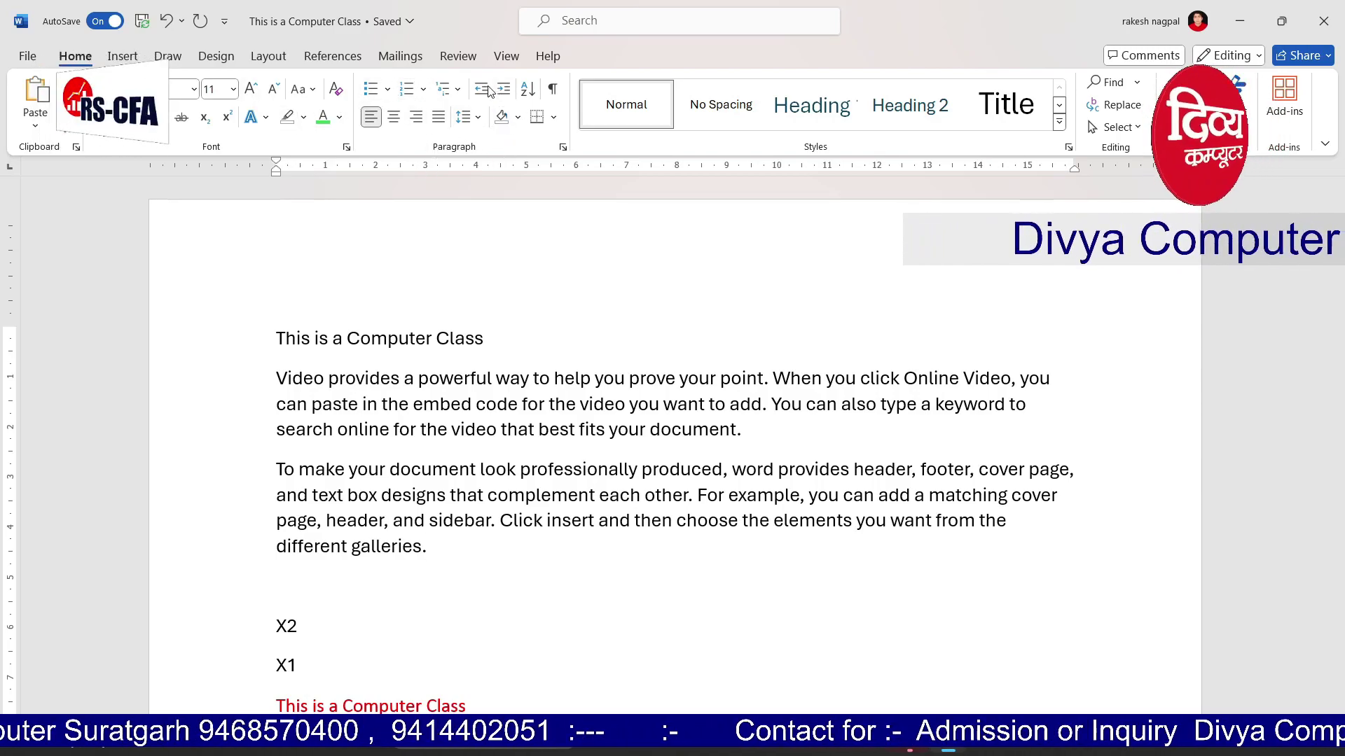
{"action": "scroll", "coordinate": [649, 418], "scroll_direction": "down", "scroll_amount": 4}
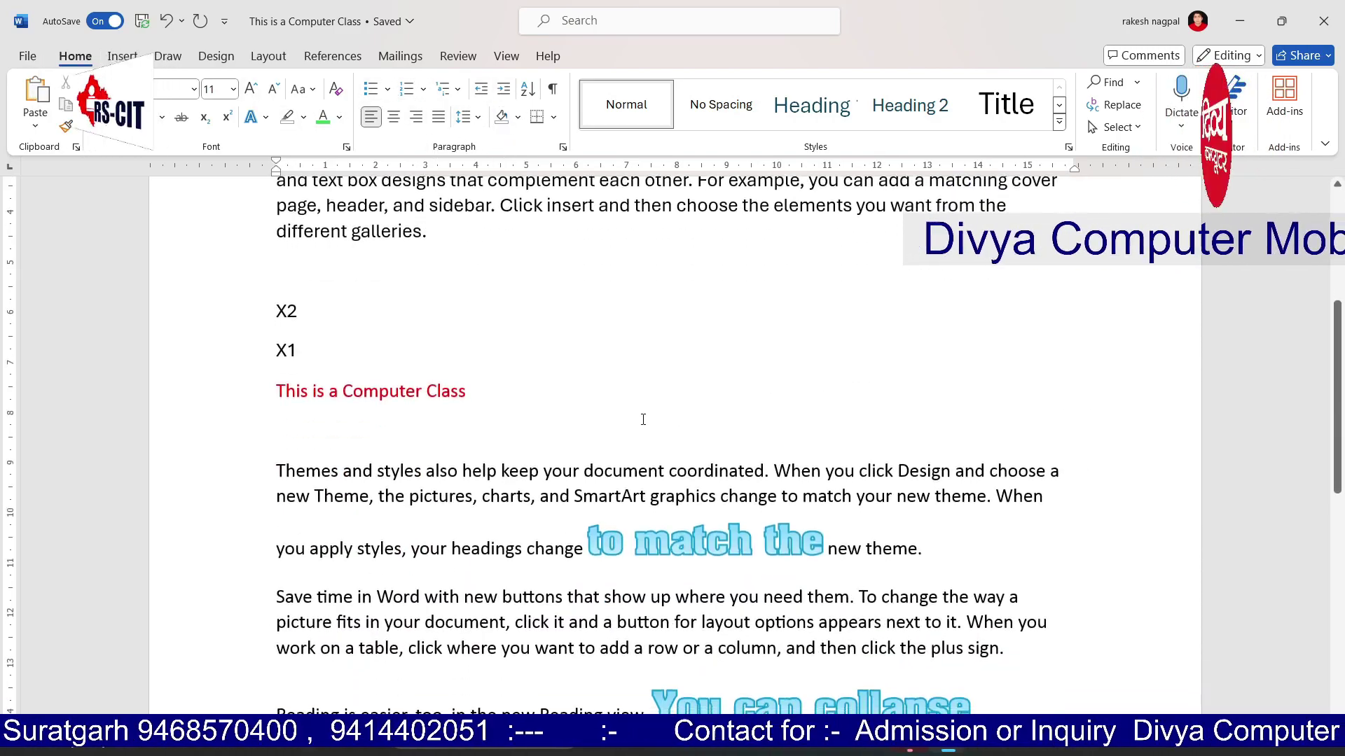
{"action": "scroll", "coordinate": [637, 417], "scroll_direction": "down", "scroll_amount": 4}
{"action": "scroll", "coordinate": [620, 419], "scroll_direction": "up", "scroll_amount": 5}
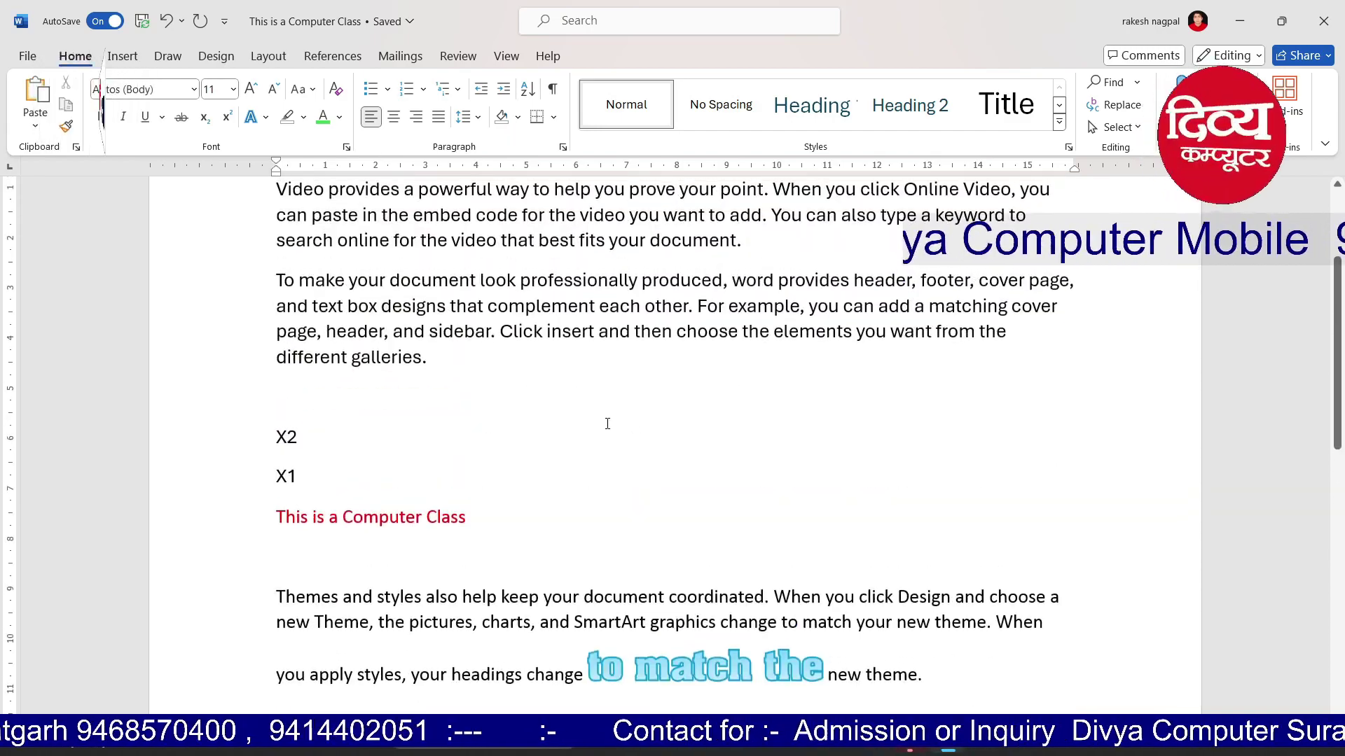
{"action": "scroll", "coordinate": [620, 419], "scroll_direction": "up", "scroll_amount": 3}
{"action": "left_click_drag", "start_coordinate": [464, 553], "coordinate": [273, 379]}
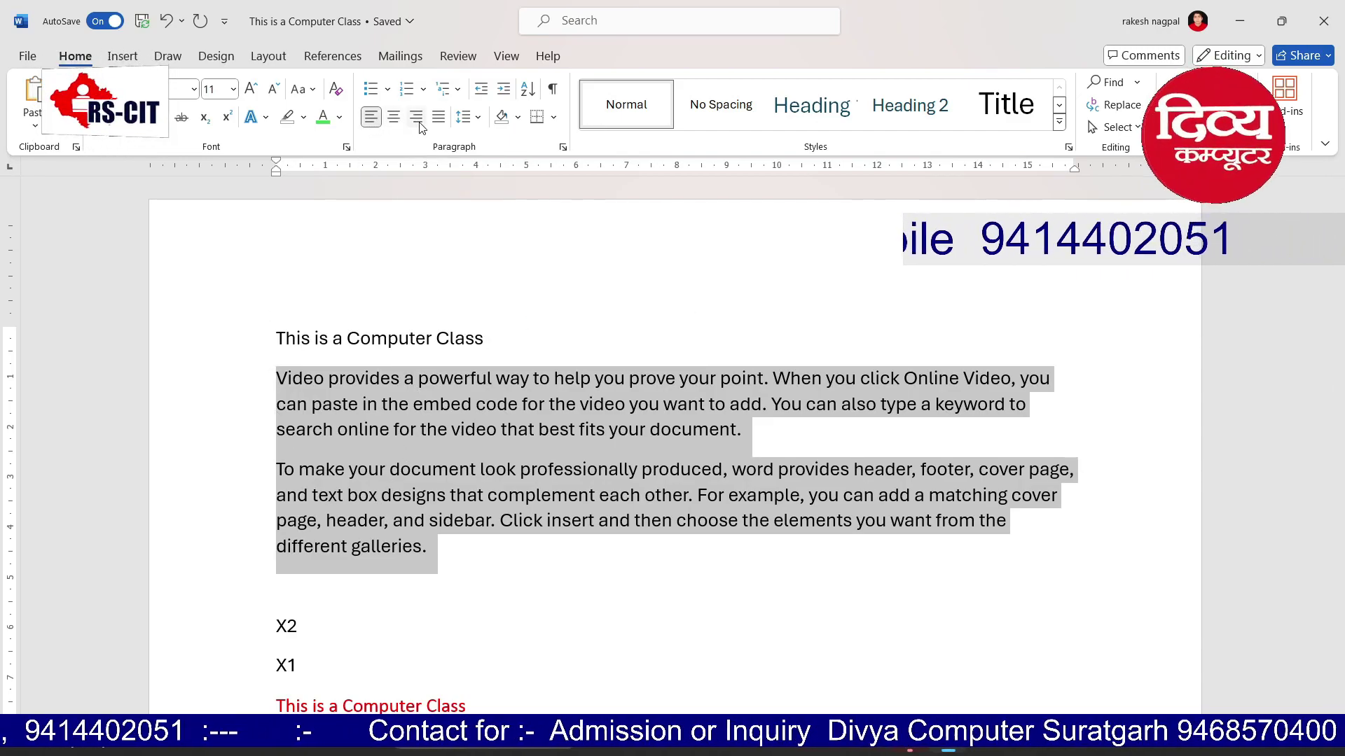
Insert five blank lines below the first line, "This is a Computer Class"
{"action": "left_click", "coordinate": [444, 342]}
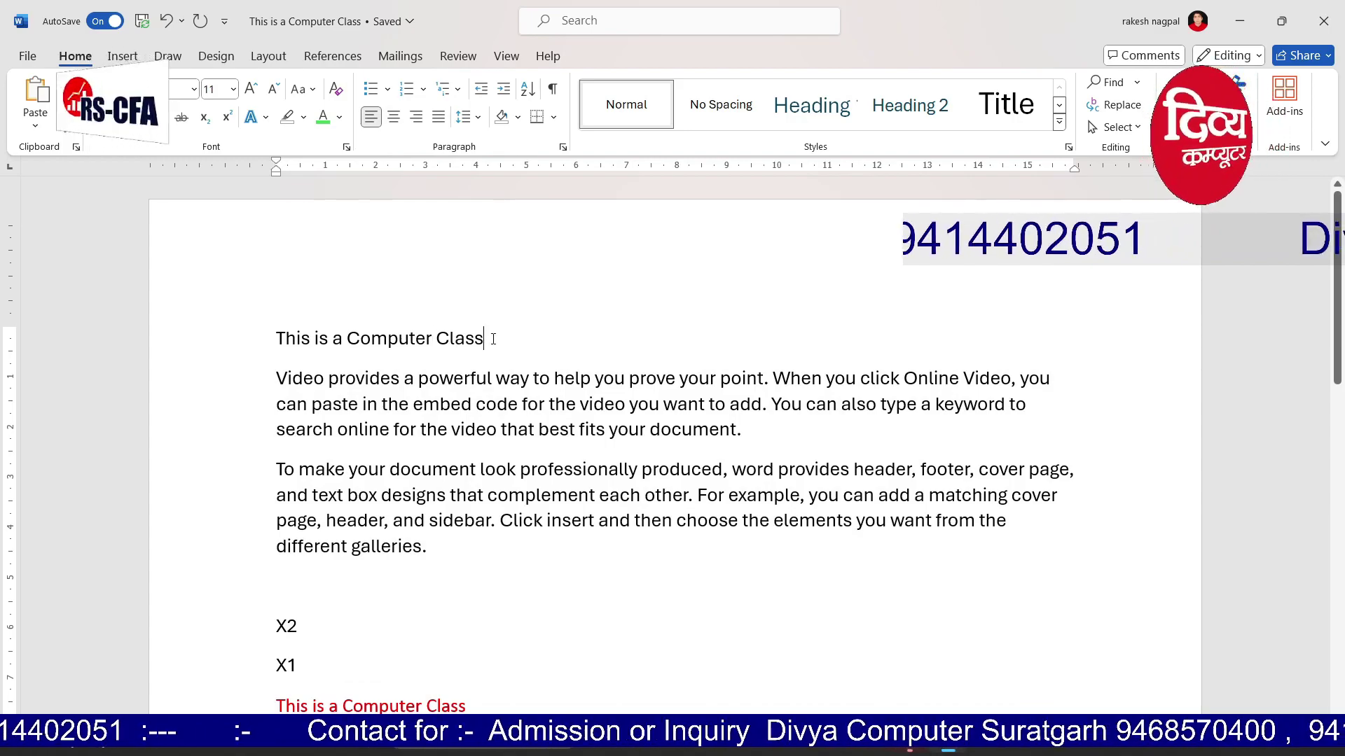
{"action": "key", "text": "Return"}
{"action": "key", "text": "Return"}
{"action": "key", "text": "Return"}
{"action": "key", "text": "Return"}
{"action": "key", "text": "Return"}
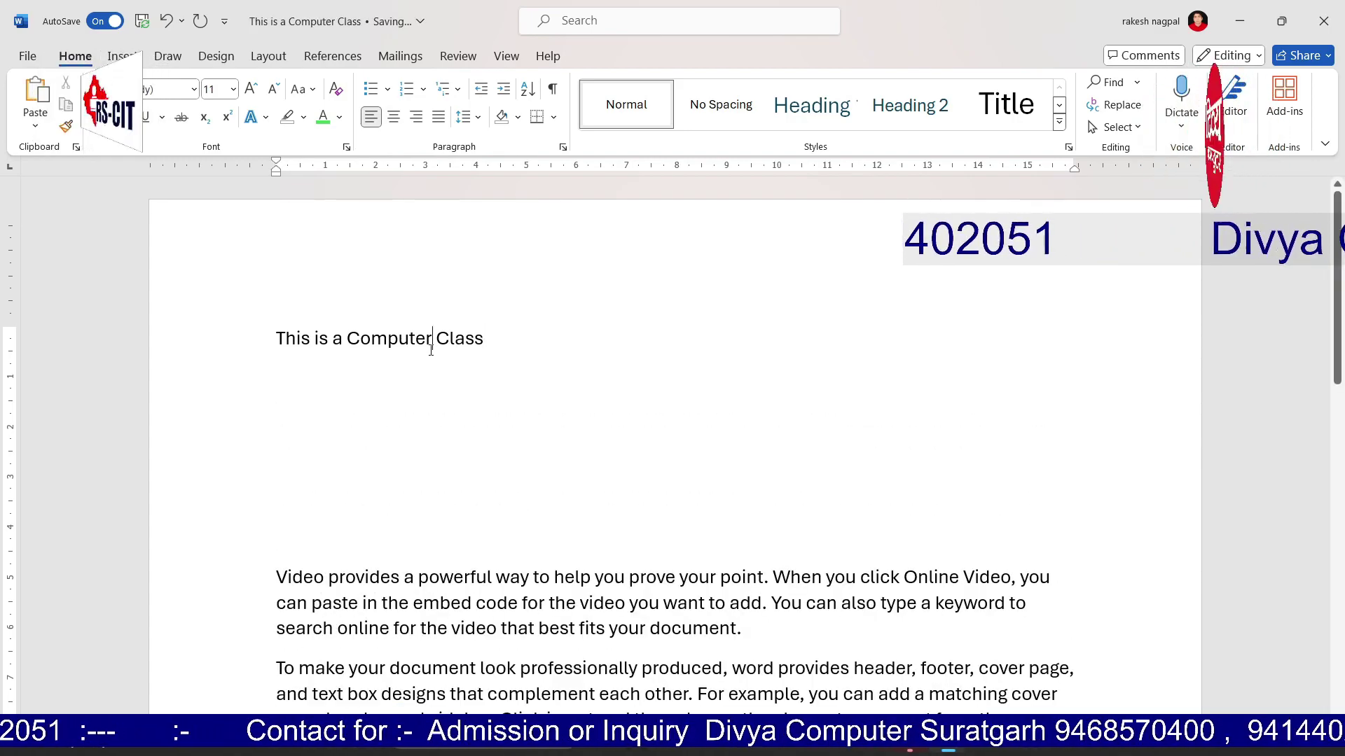
Try right and centre alignment on the first line, "This is a Computer Class", and return it to left alignment
{"action": "triple_click", "coordinate": [483, 342]}
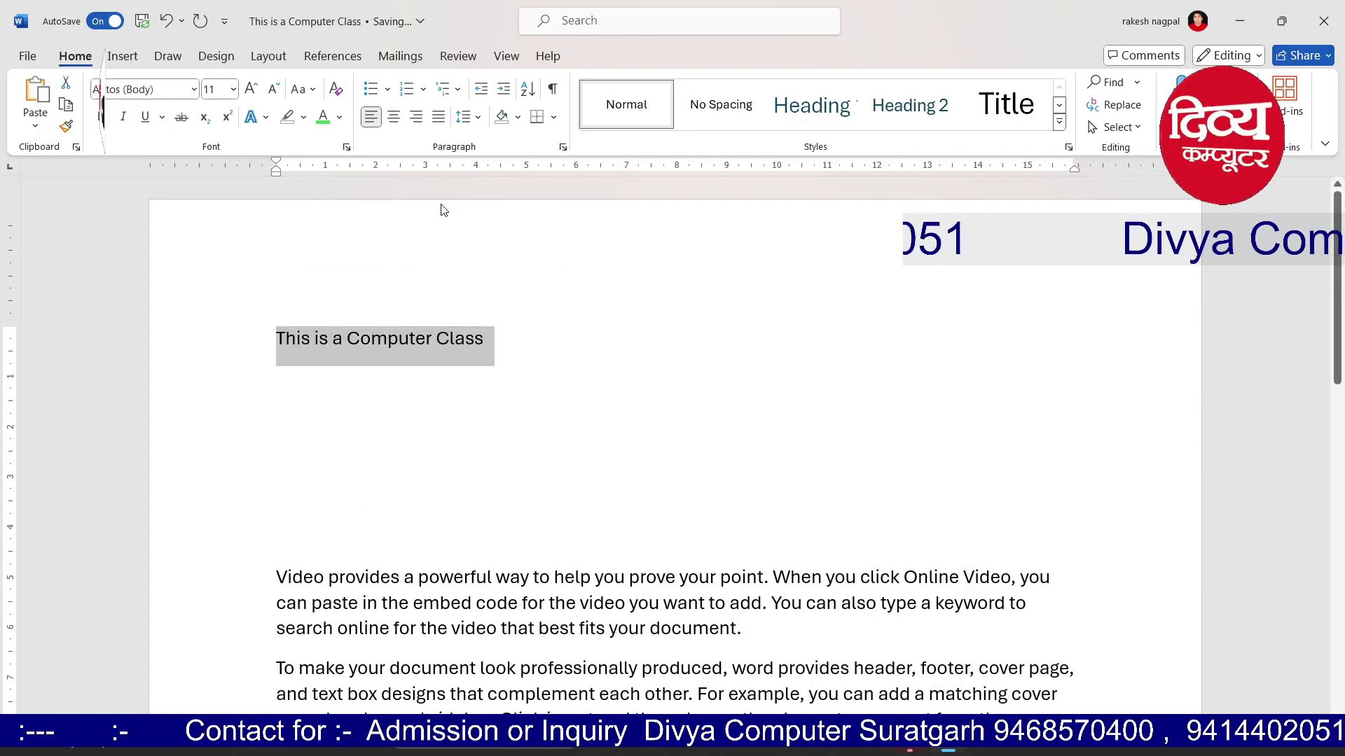
{"action": "left_click", "coordinate": [416, 118]}
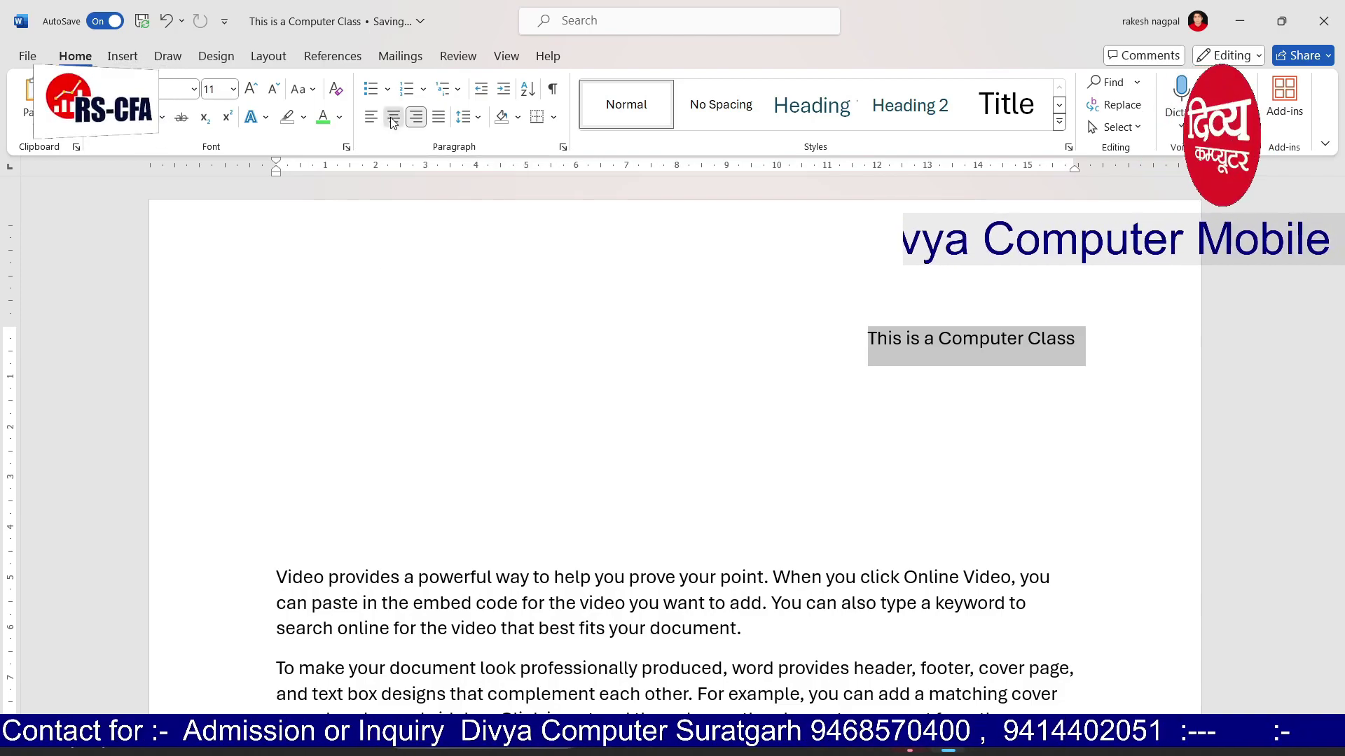
{"action": "left_click", "coordinate": [394, 118]}
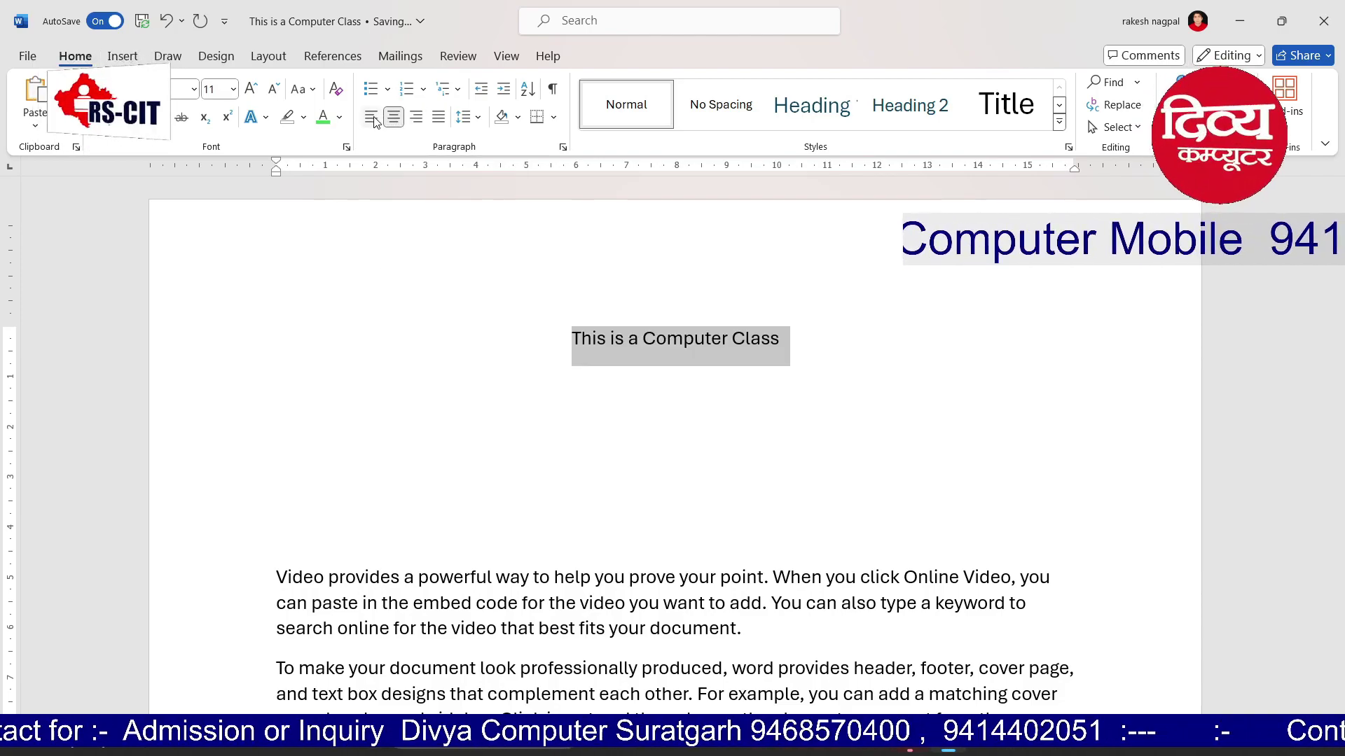
{"action": "left_click", "coordinate": [373, 121]}
{"action": "left_click", "coordinate": [390, 119]}
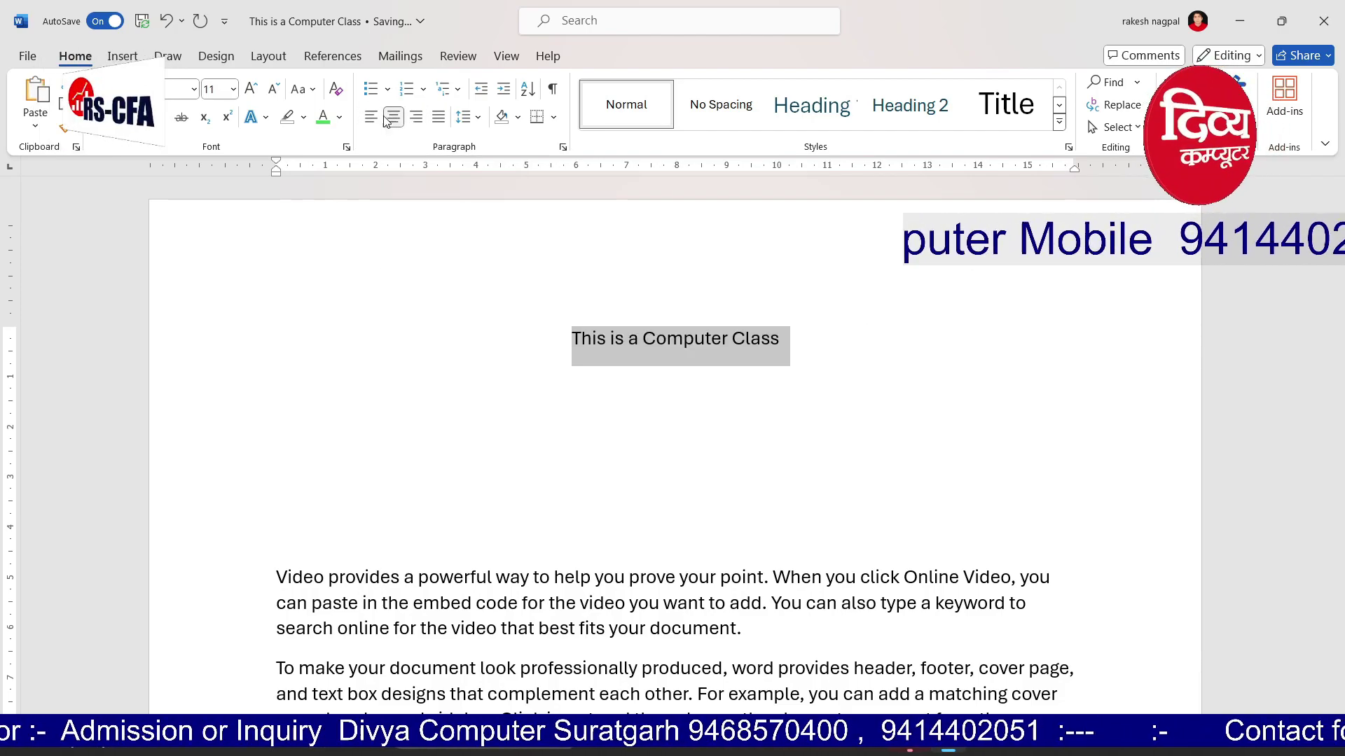
{"action": "left_click", "coordinate": [371, 117]}
Delete all the blank lines between the first line and the paragraph starting "Video provides"
{"action": "left_click", "coordinate": [315, 394]}
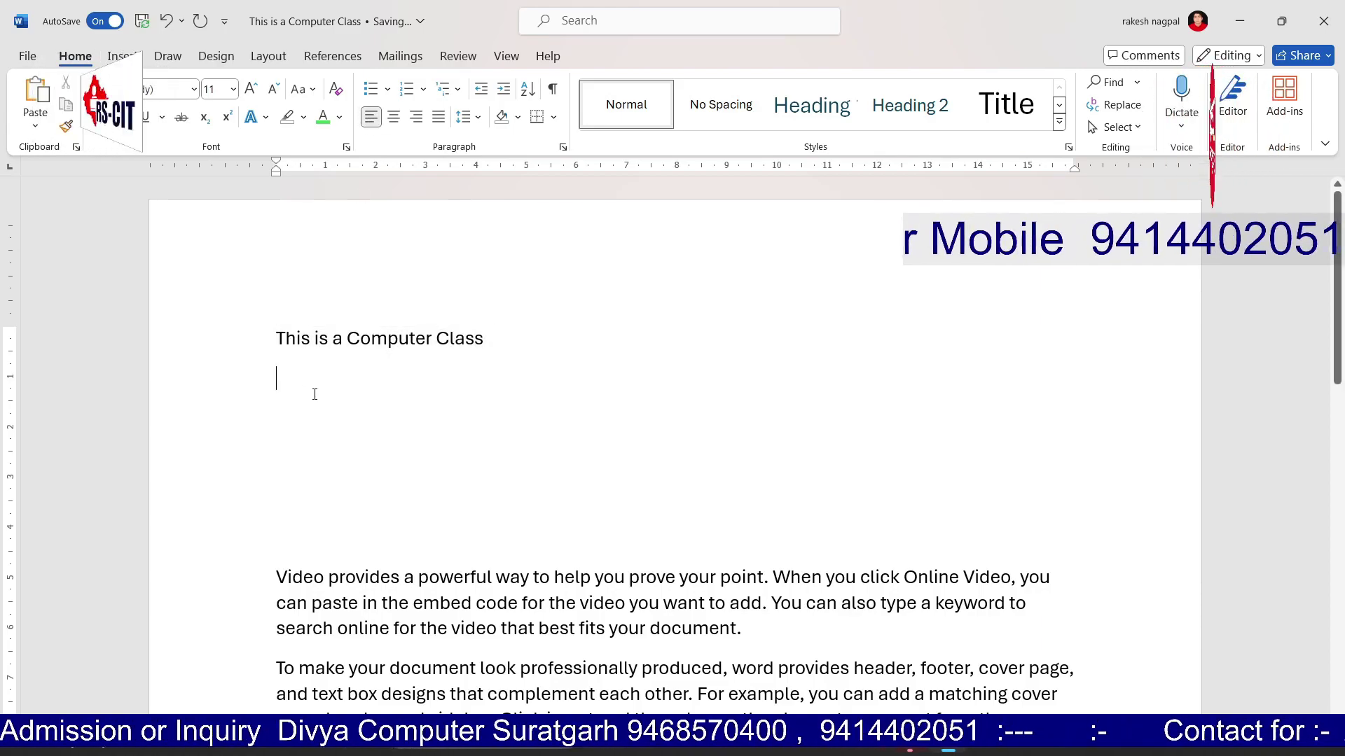
{"action": "key", "text": "Delete"}
{"action": "key", "text": "Delete"}
{"action": "key", "text": "Delete"}
{"action": "key", "text": "Delete"}
{"action": "key", "text": "Delete"}
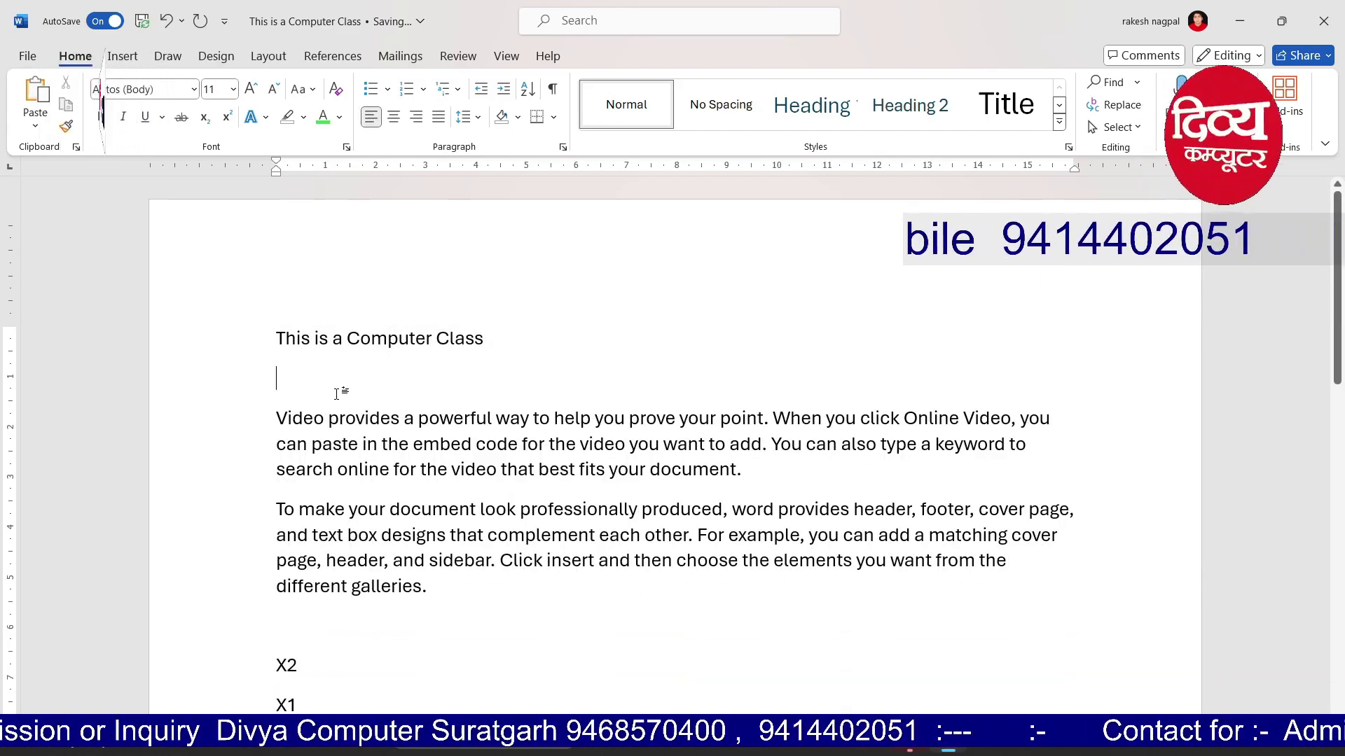
{"action": "left_click_drag", "start_coordinate": [1074, 367], "coordinate": [1071, 516]}
{"action": "key", "text": "Down"}
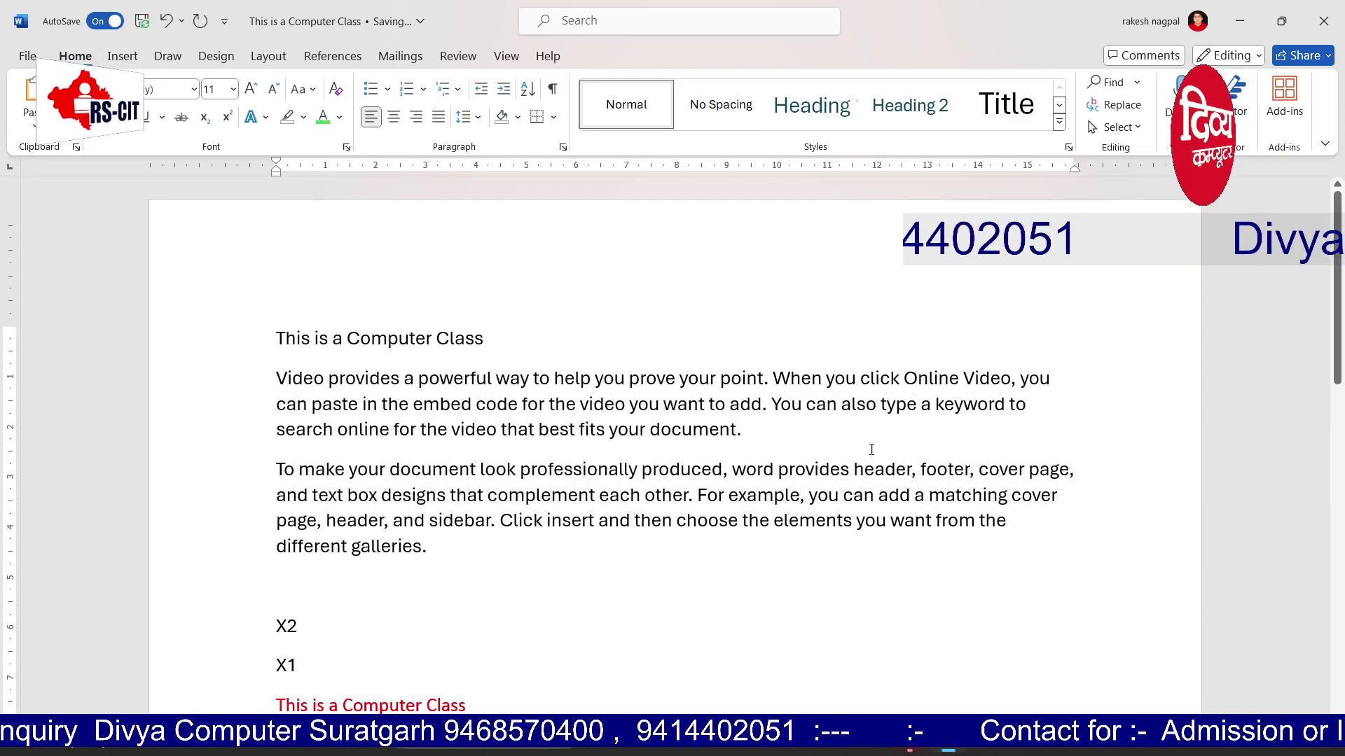
Justify the "Video provides" paragraph and the "To make your document" paragraph
{"action": "double_click", "coordinate": [259, 380]}
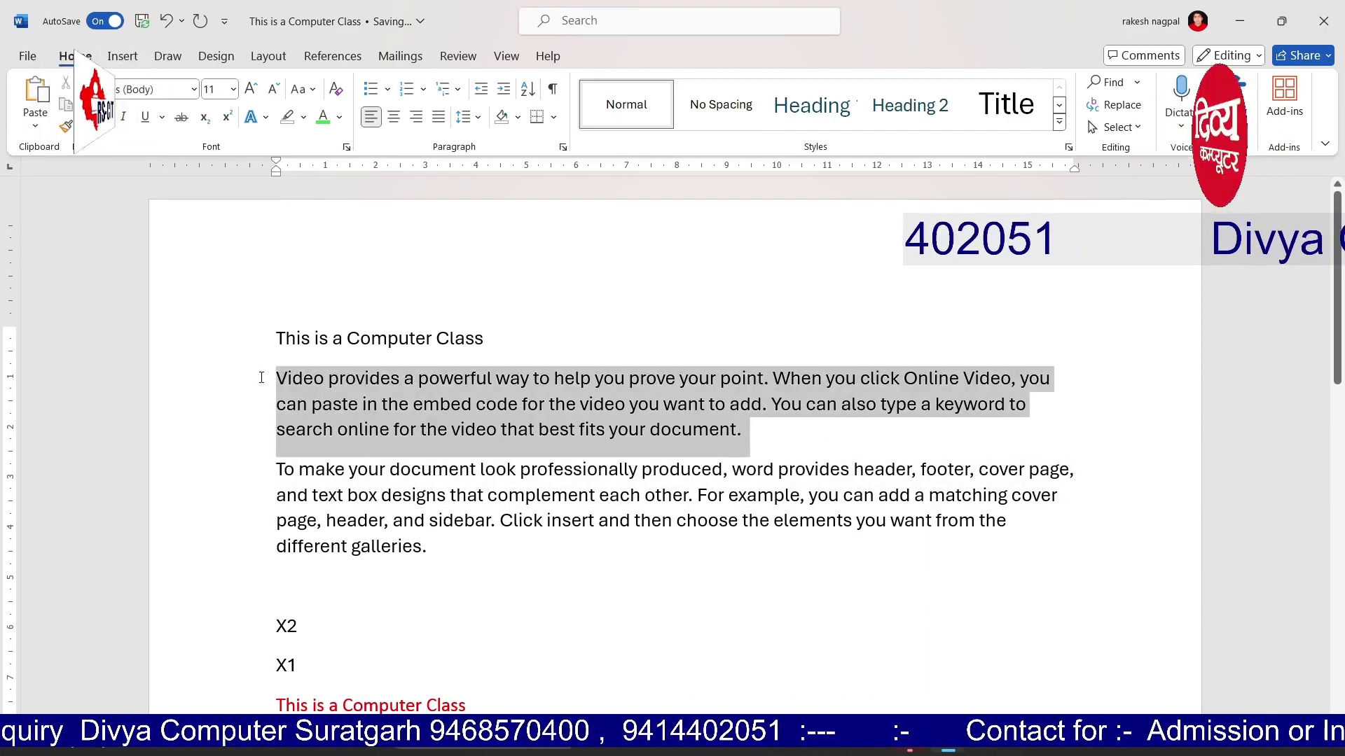
{"action": "left_click", "coordinate": [435, 120]}
{"action": "left_click_drag", "start_coordinate": [1035, 529], "coordinate": [299, 471]}
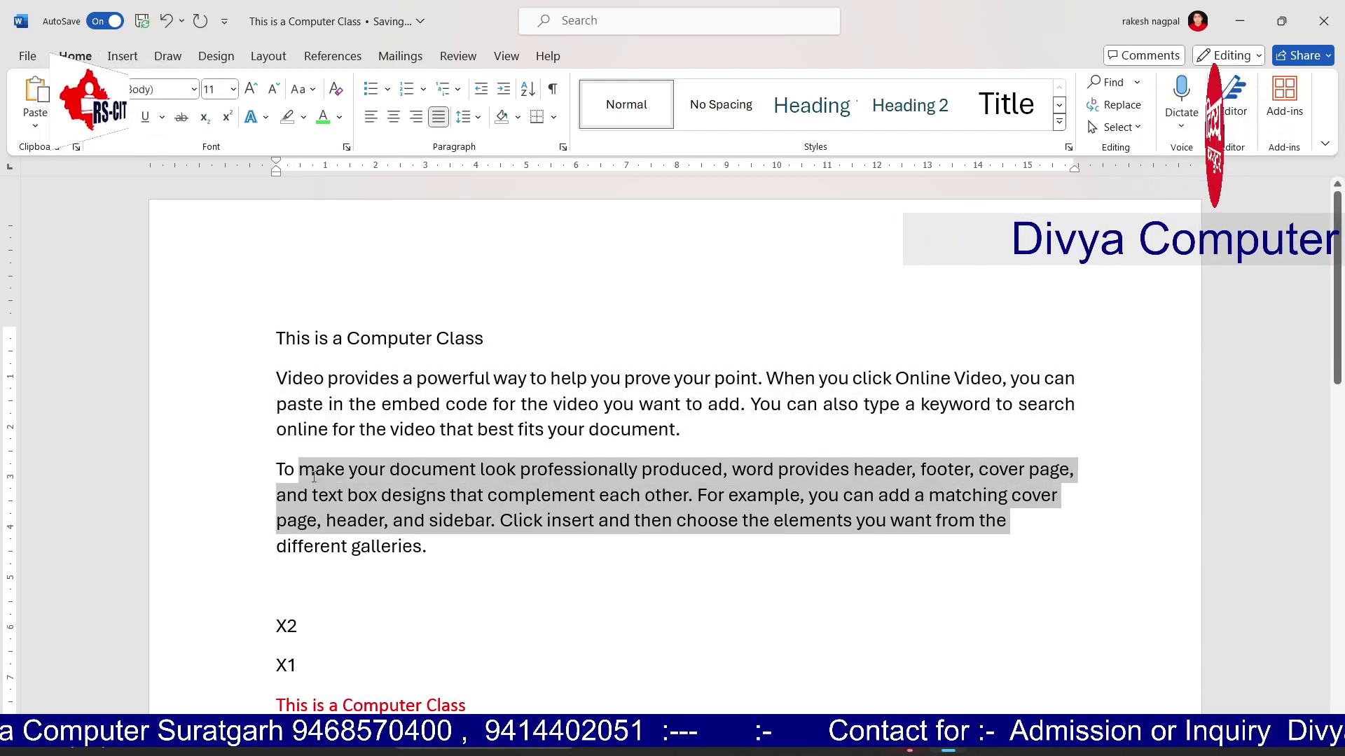
{"action": "left_click", "coordinate": [440, 118]}
{"action": "left_click", "coordinate": [1101, 436]}
{"action": "left_click_drag", "start_coordinate": [1080, 379], "coordinate": [686, 558]}
{"action": "left_click", "coordinate": [605, 591]}
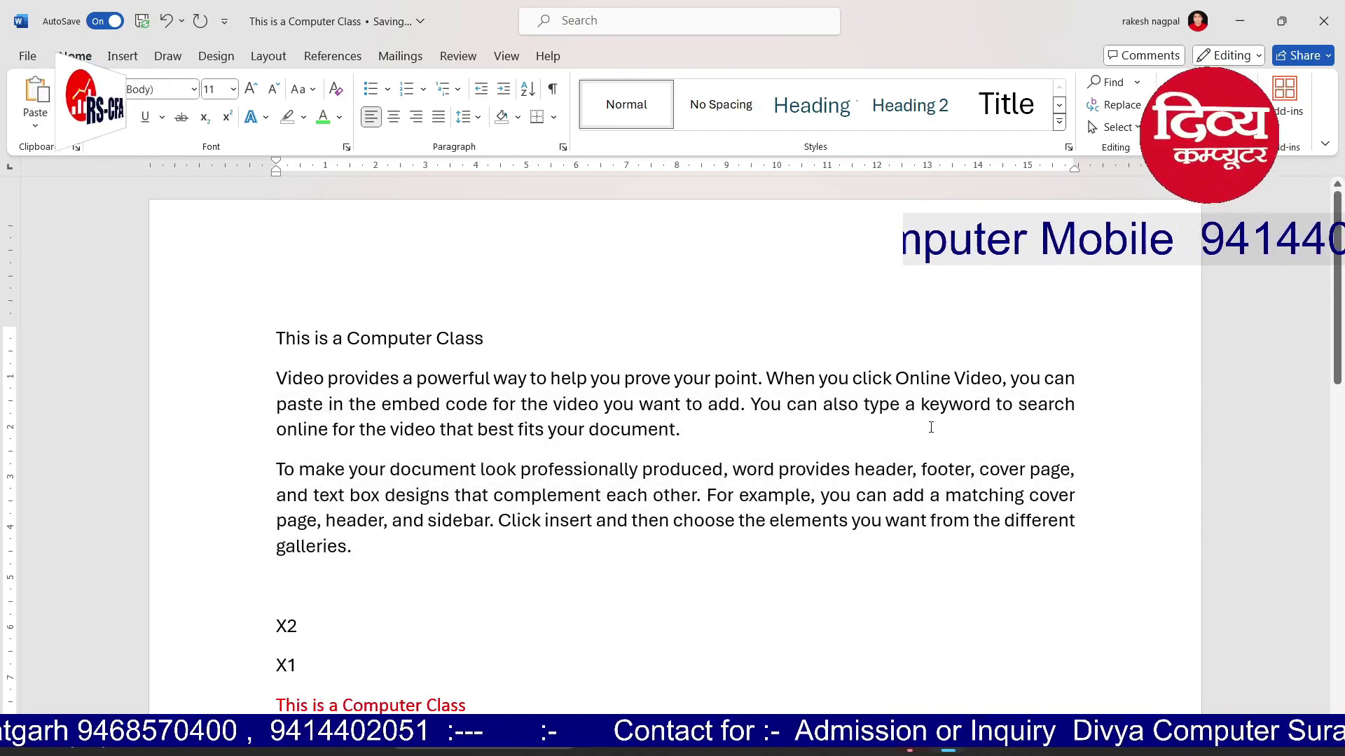
Apply 1.5 line spacing to the two justified paragraphs and set the first of them to 1.0
{"action": "left_click_drag", "start_coordinate": [393, 545], "coordinate": [276, 378]}
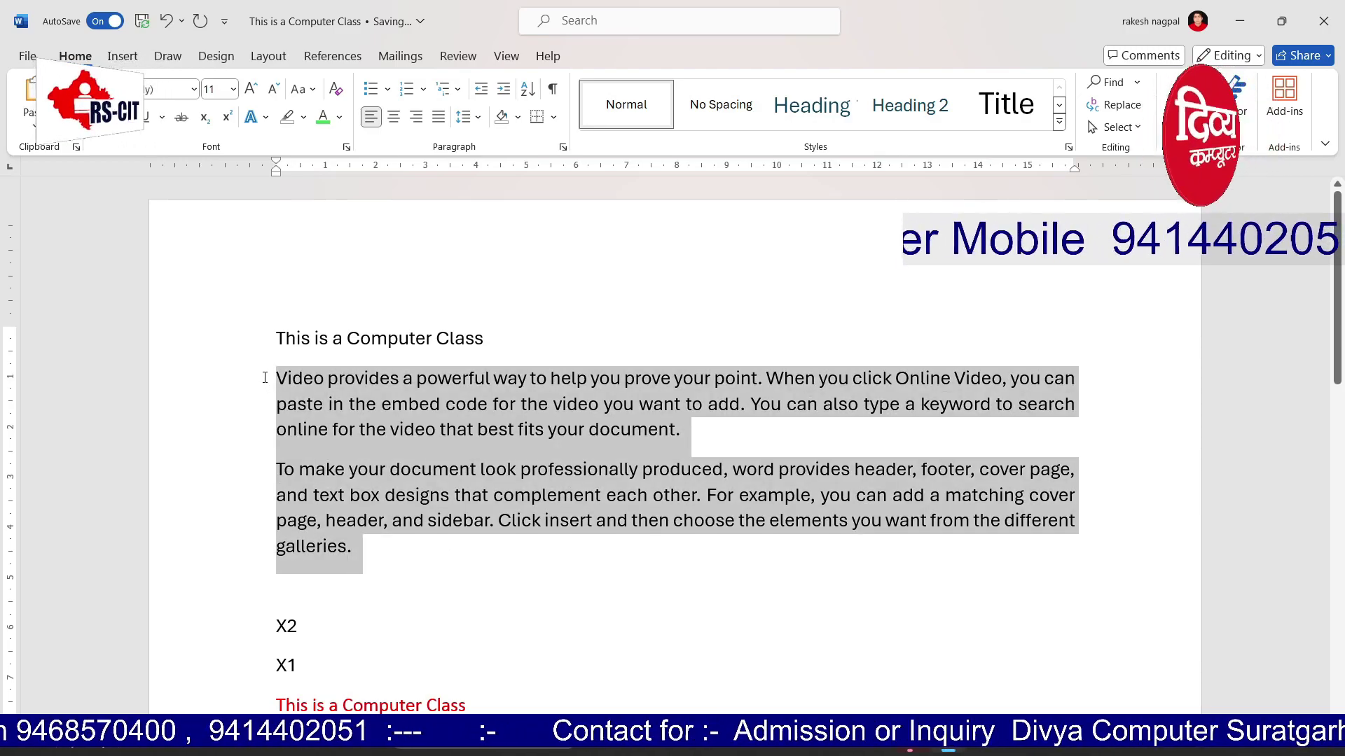
{"action": "left_click", "coordinate": [462, 117]}
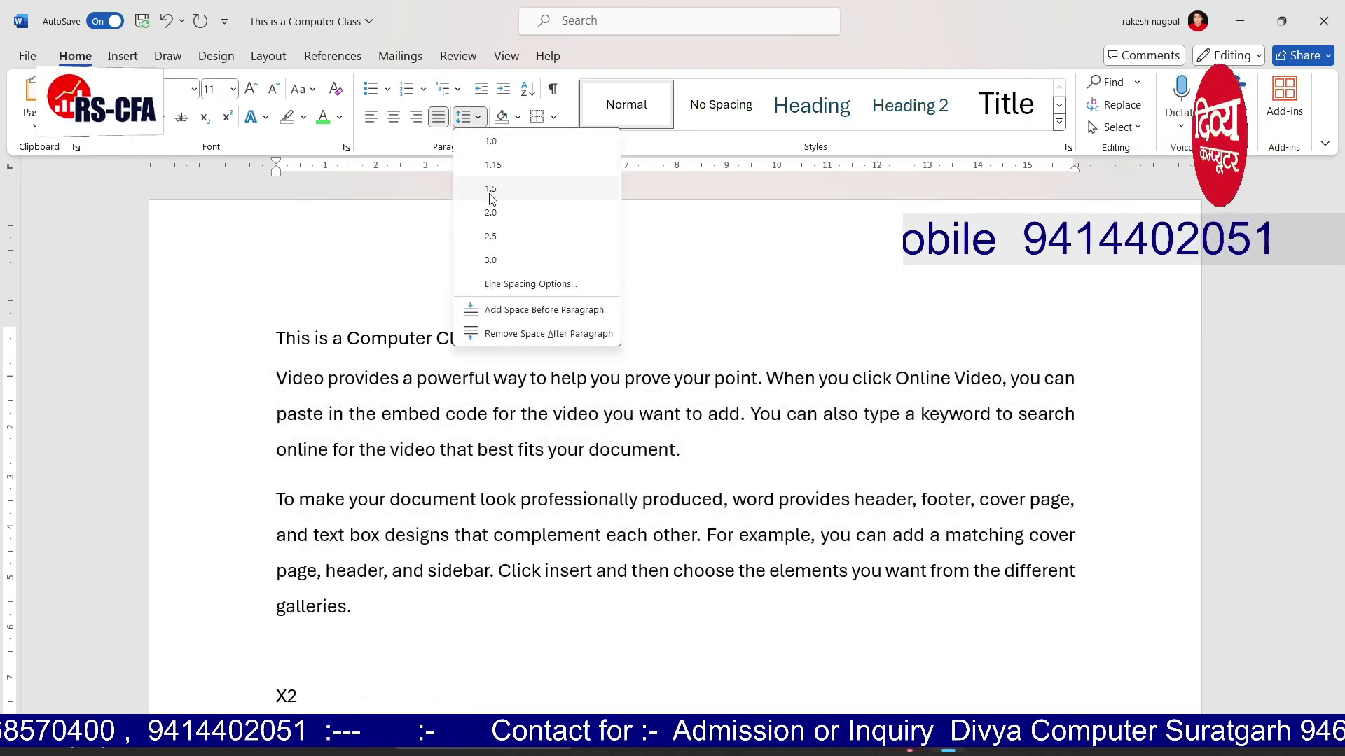
{"action": "left_click", "coordinate": [490, 189]}
{"action": "left_click", "coordinate": [522, 231]}
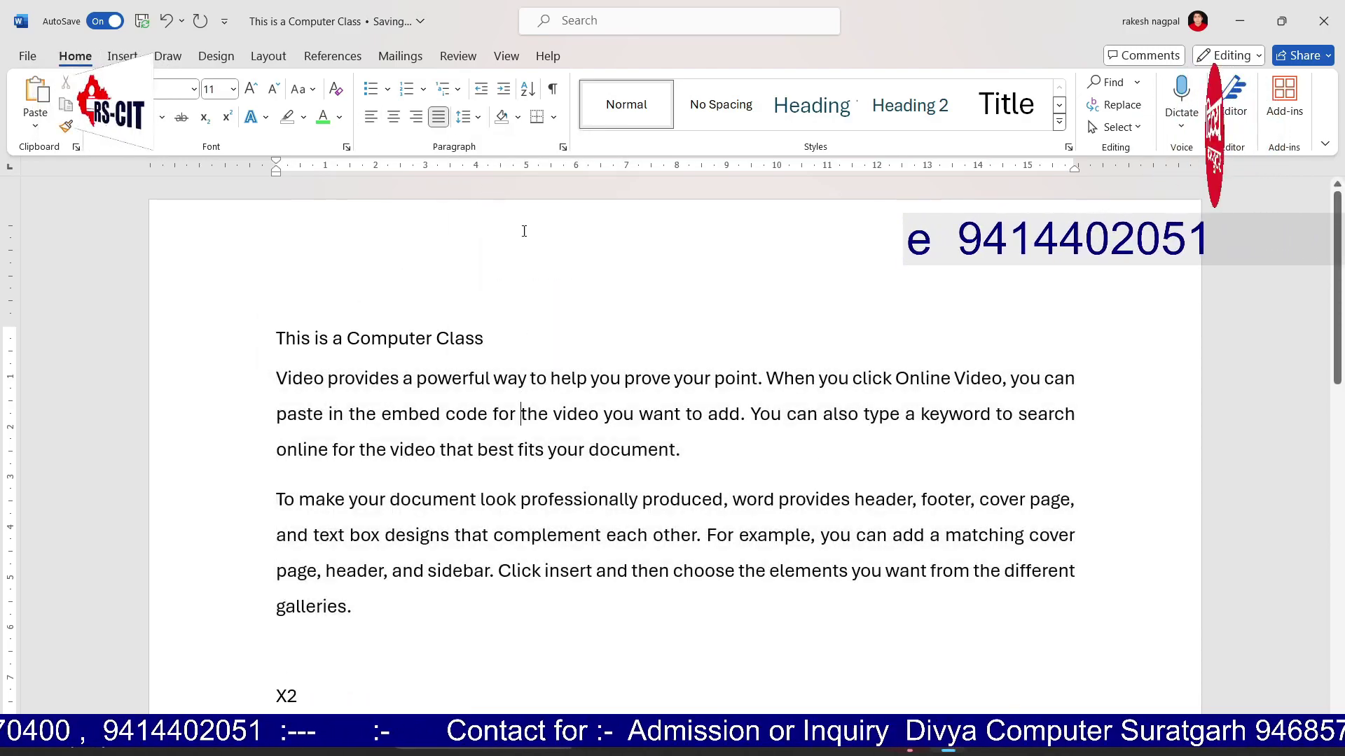
{"action": "left_click", "coordinate": [481, 119]}
{"action": "left_click", "coordinate": [491, 141]}
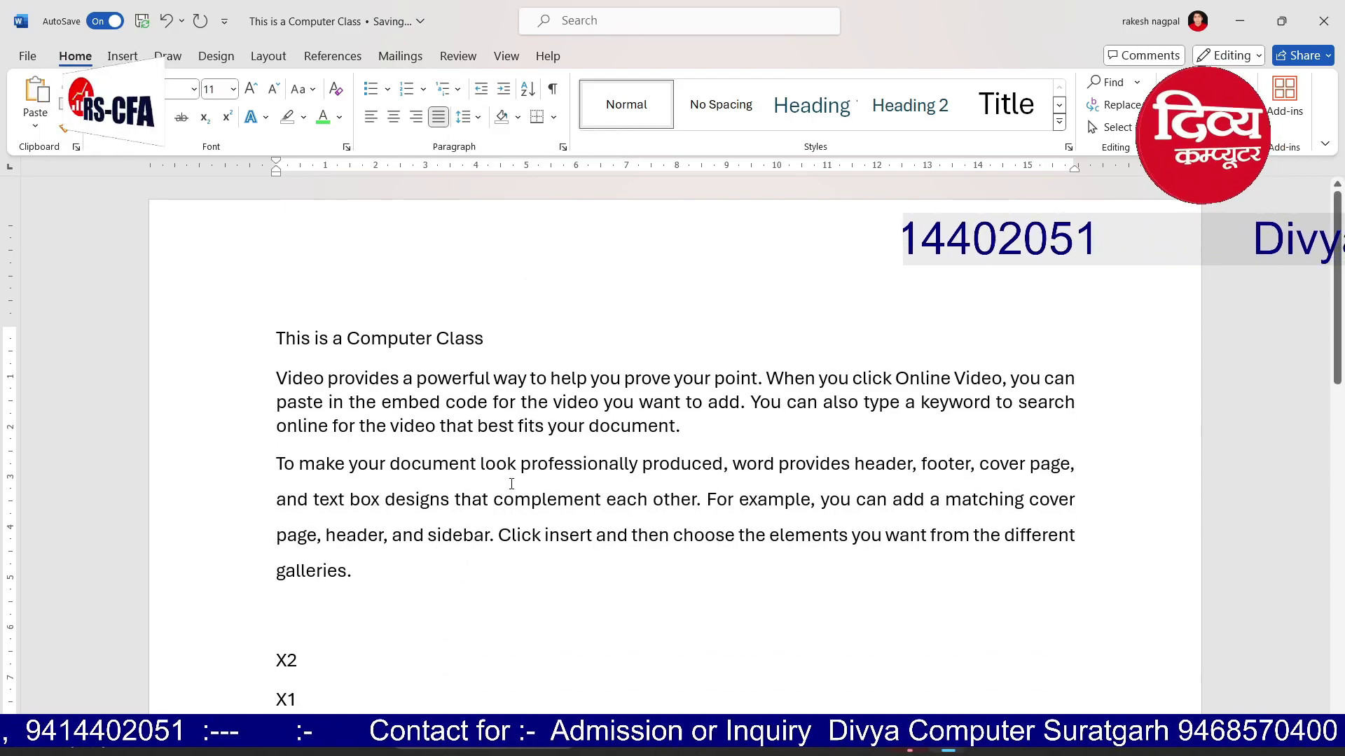
Set the line spacing of both justified paragraphs to 1.15
{"action": "left_click_drag", "start_coordinate": [365, 582], "coordinate": [279, 378]}
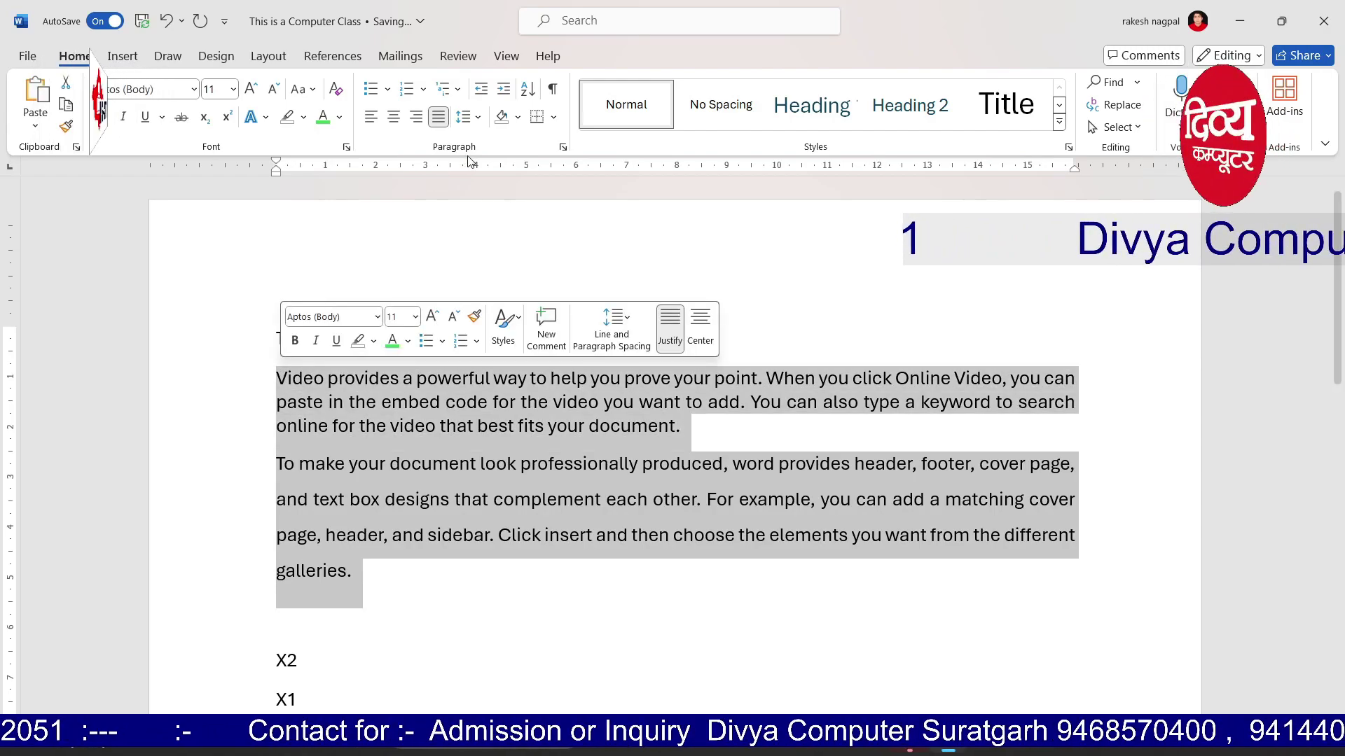
{"action": "left_click", "coordinate": [468, 117]}
{"action": "left_click", "coordinate": [495, 167]}
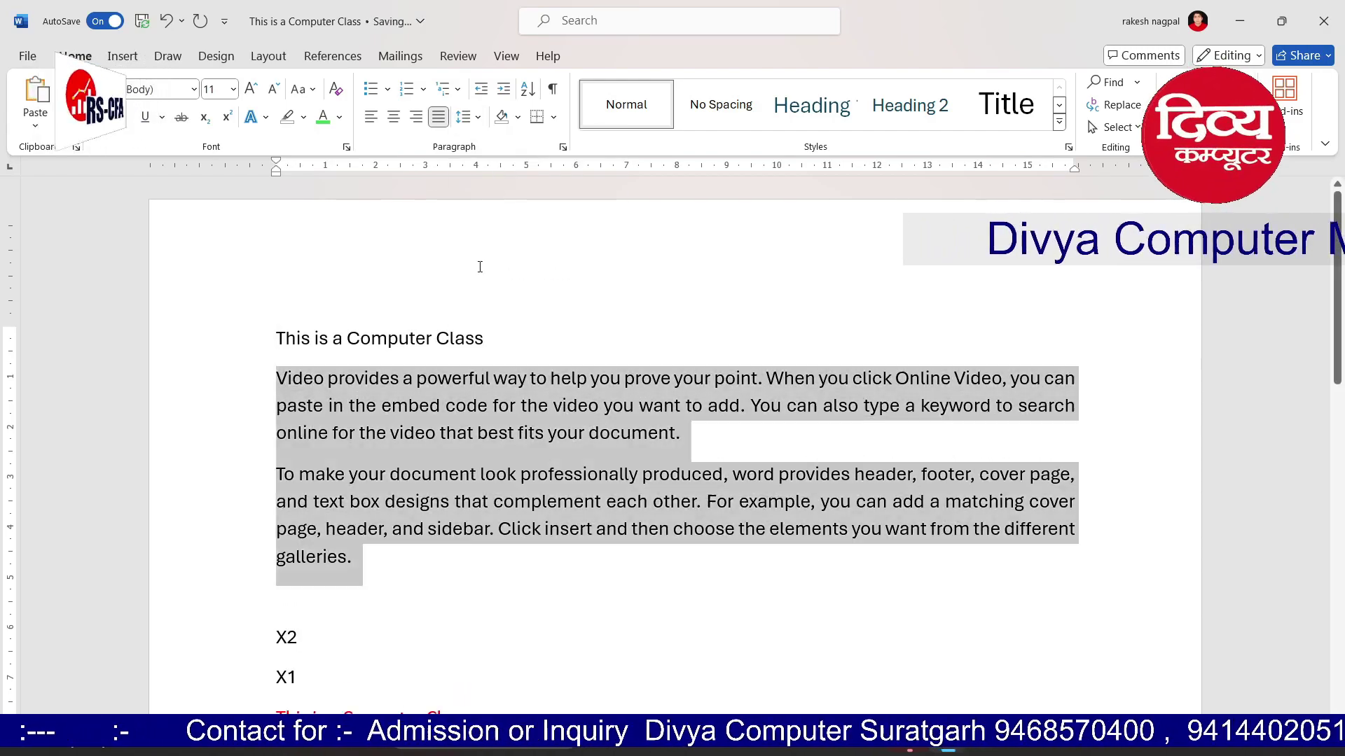
Remove the space after paragraph between the "Video provides" and "To make your document" paragraphs
{"action": "left_click", "coordinate": [456, 477]}
{"action": "left_click_drag", "start_coordinate": [456, 477], "coordinate": [391, 433]}
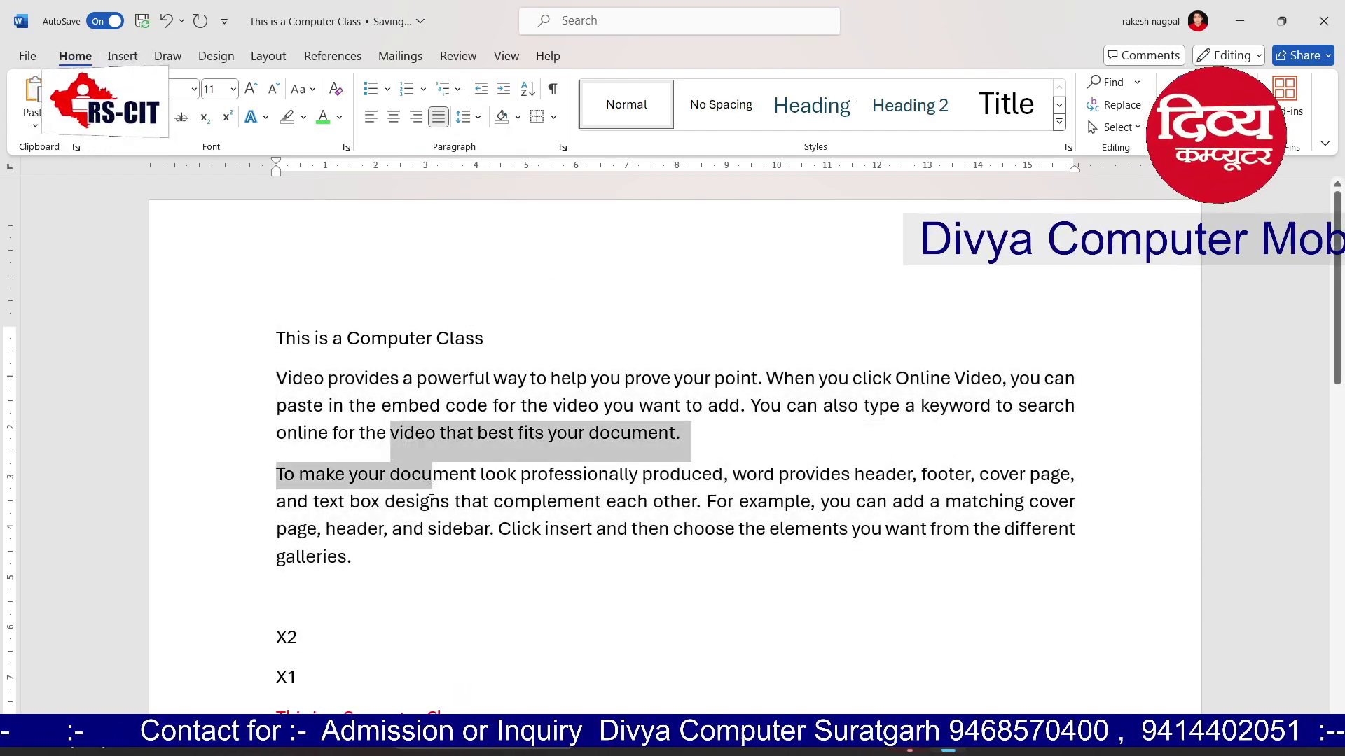
{"action": "left_click", "coordinate": [385, 434]}
{"action": "left_click", "coordinate": [477, 475], "text": "shift"}
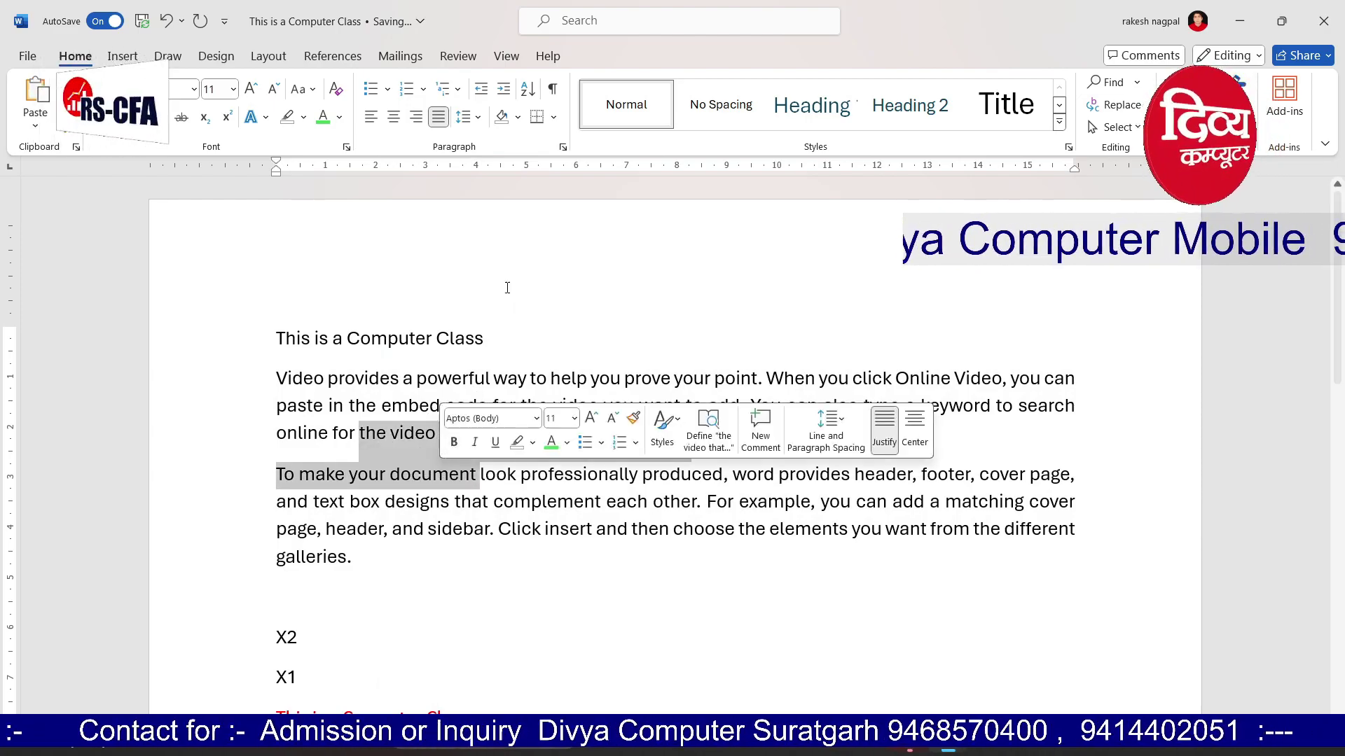
{"action": "left_click", "coordinate": [468, 117]}
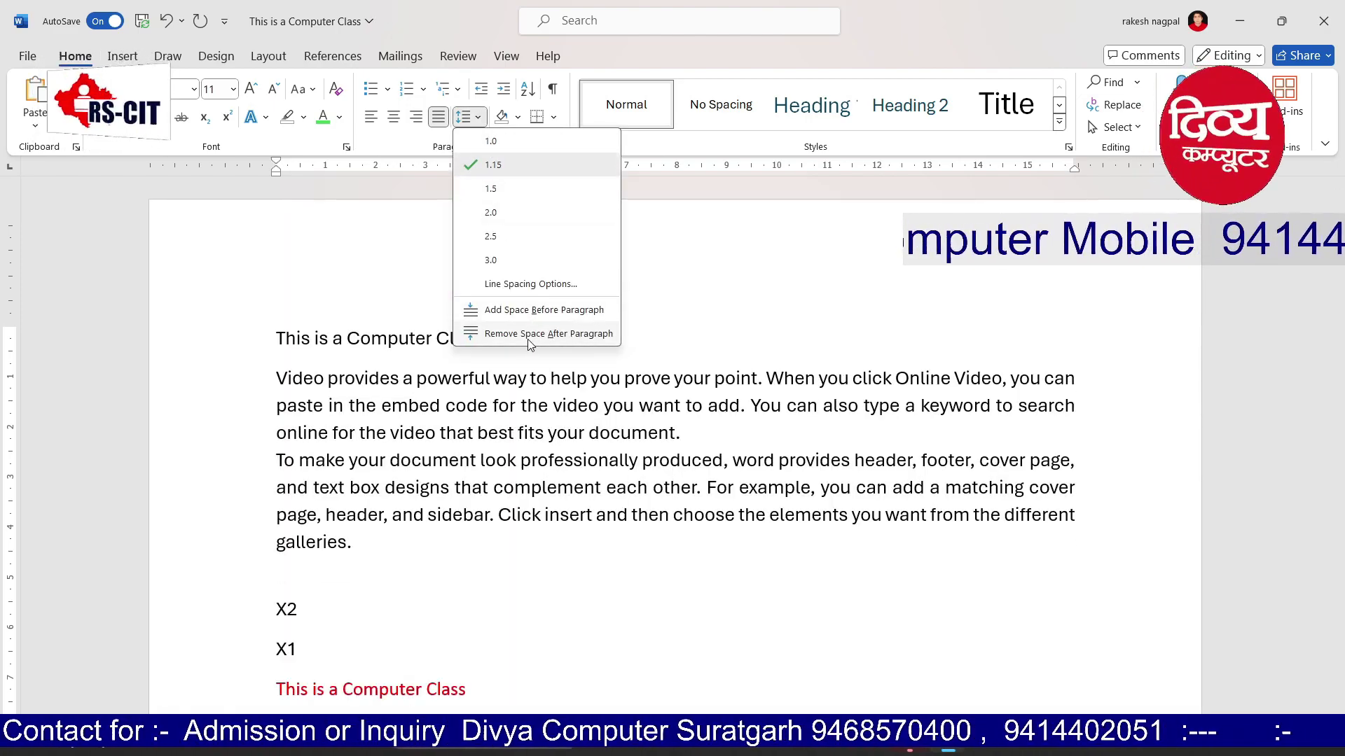
{"action": "left_click", "coordinate": [527, 339]}
{"action": "left_click", "coordinate": [538, 460]}
Add space after paragraph back to both justified paragraphs
{"action": "left_click_drag", "start_coordinate": [391, 544], "coordinate": [276, 377]}
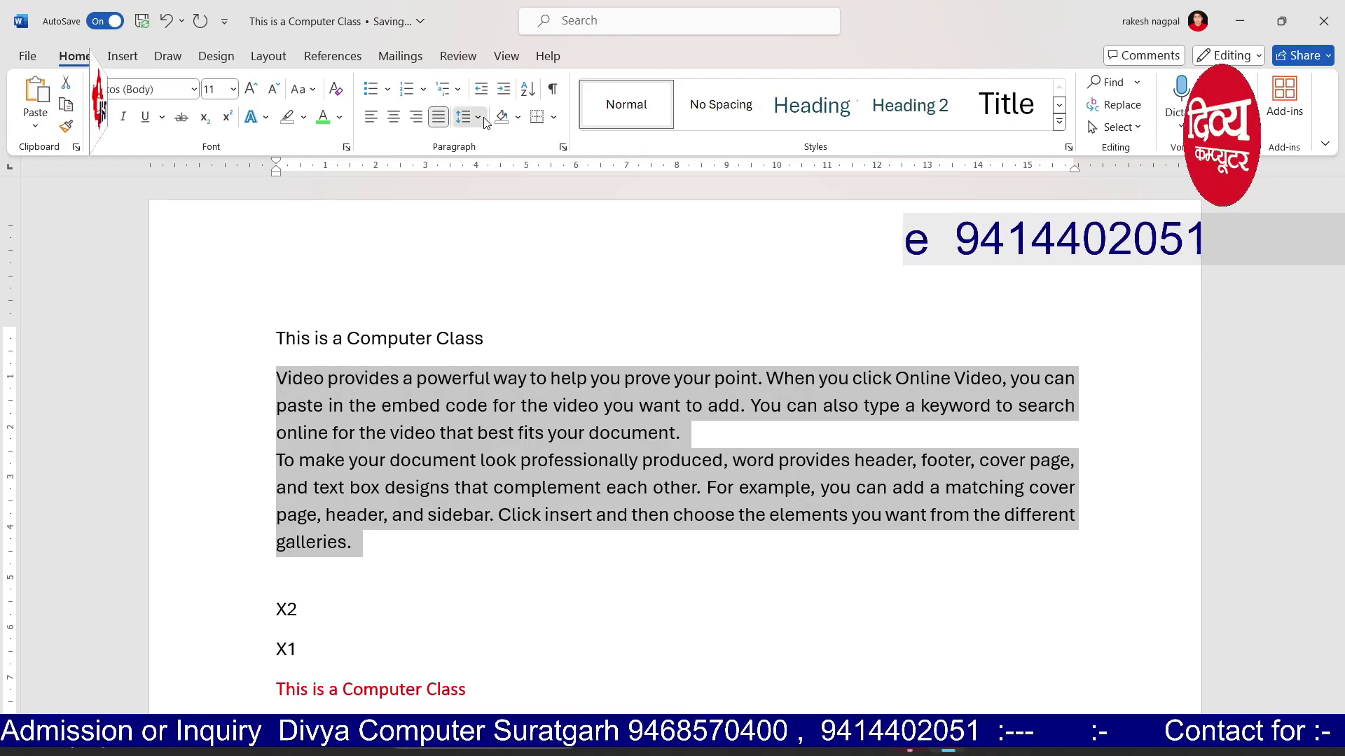
{"action": "left_click", "coordinate": [485, 124]}
{"action": "left_click", "coordinate": [506, 335]}
{"action": "left_click", "coordinate": [516, 474]}
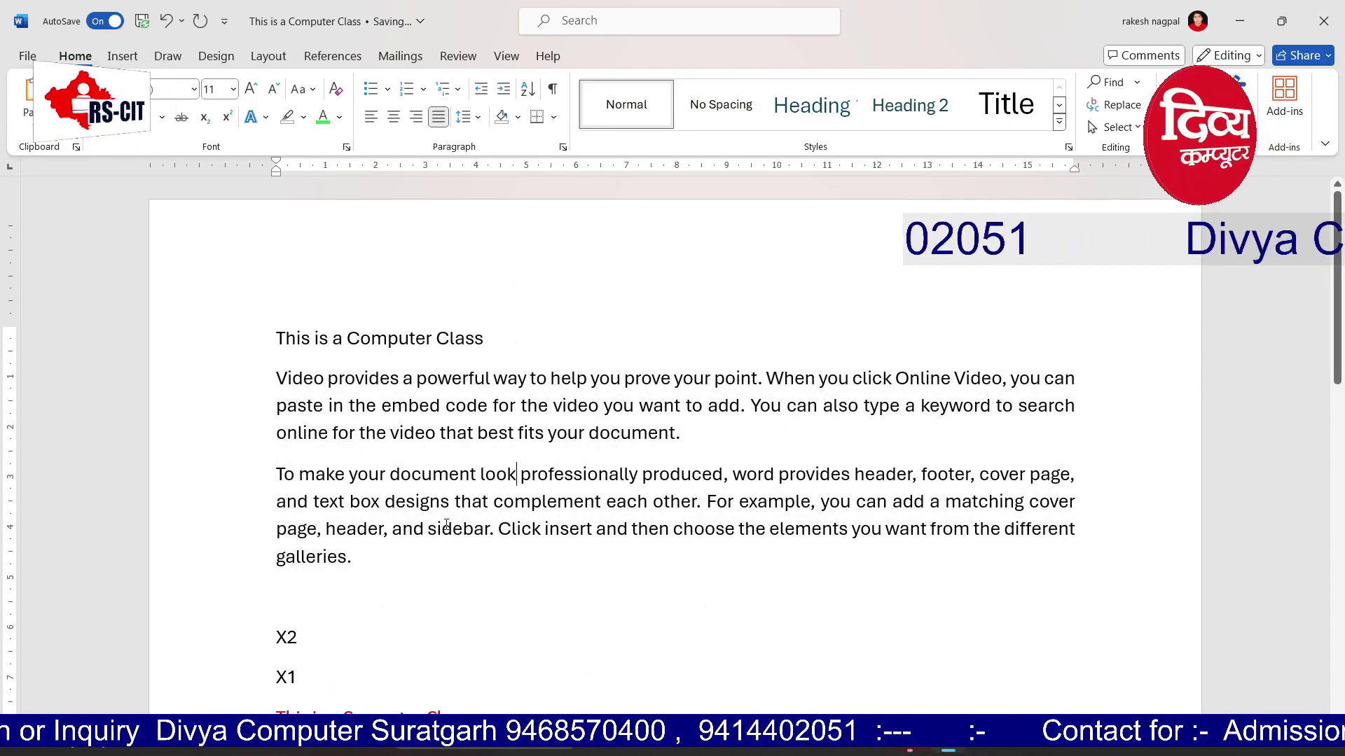
Shade the "Video provides" paragraph with the lightest tint of the dark blue theme color
{"action": "left_click_drag", "start_coordinate": [697, 442], "coordinate": [290, 383]}
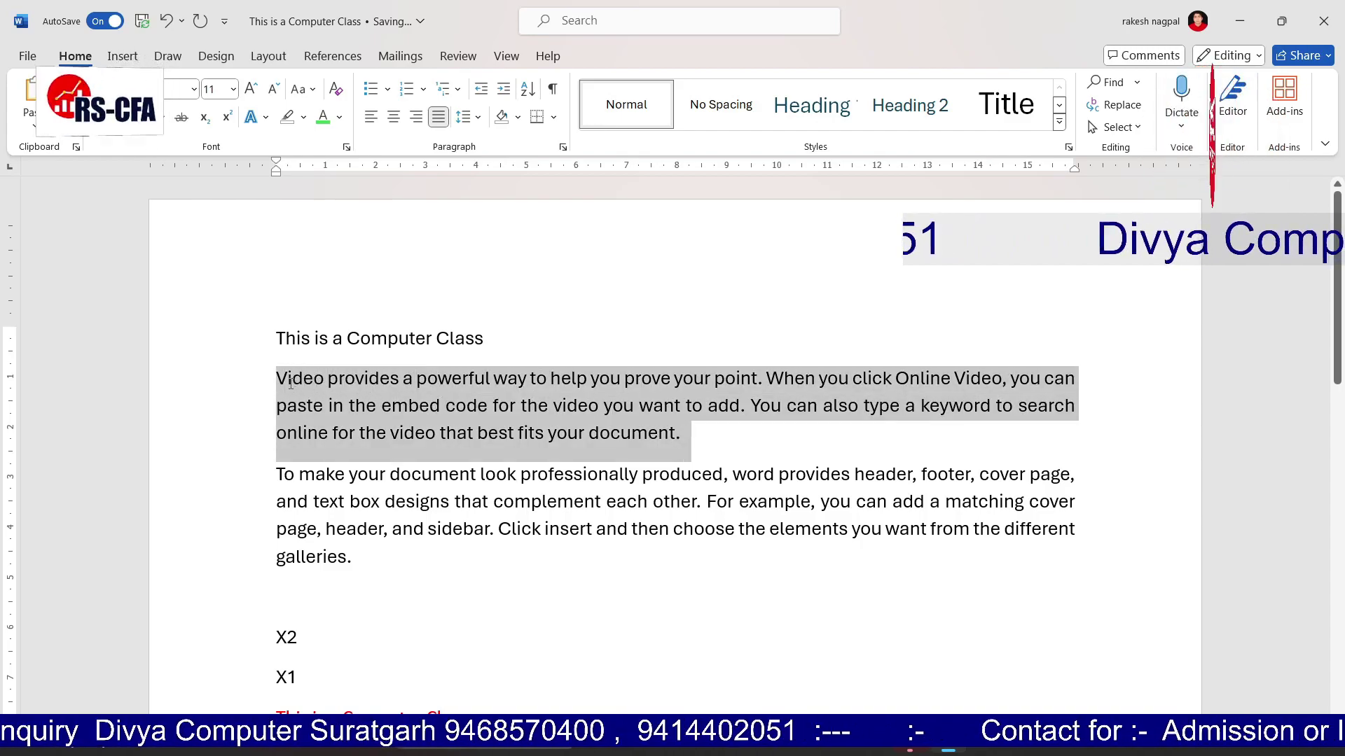
{"action": "left_click", "coordinate": [518, 117]}
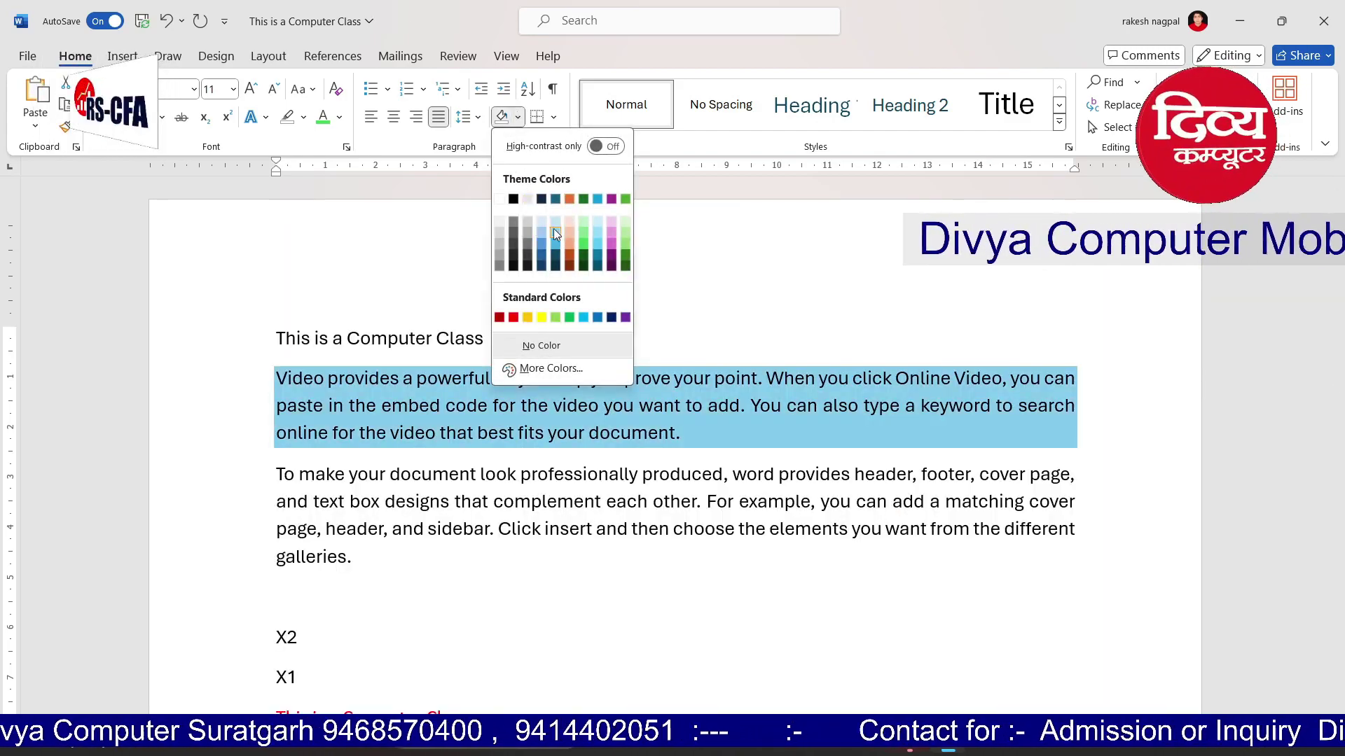
{"action": "left_click", "coordinate": [544, 219]}
{"action": "left_click", "coordinate": [588, 479]}
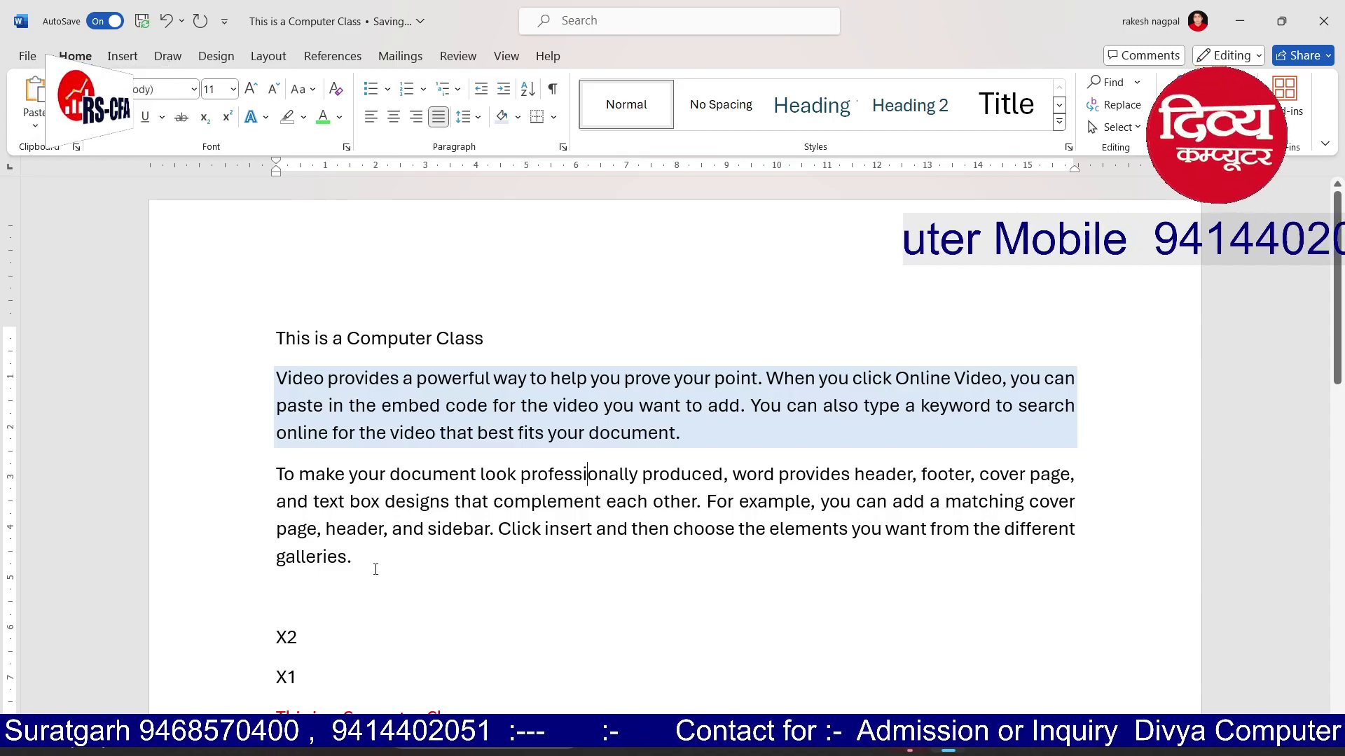
Apply Outside Borders to the paragraph starting "To make your document"
{"action": "left_click_drag", "start_coordinate": [277, 475], "coordinate": [391, 553]}
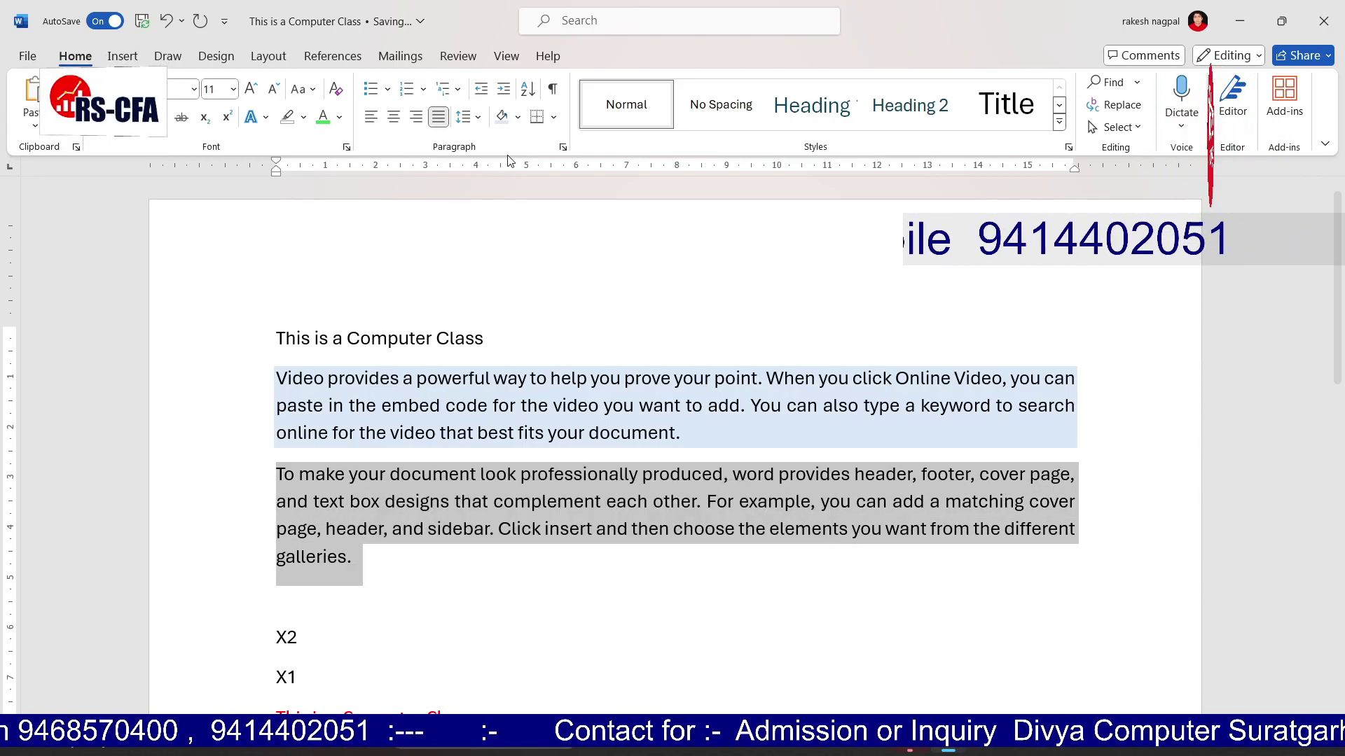
{"action": "left_click", "coordinate": [553, 118]}
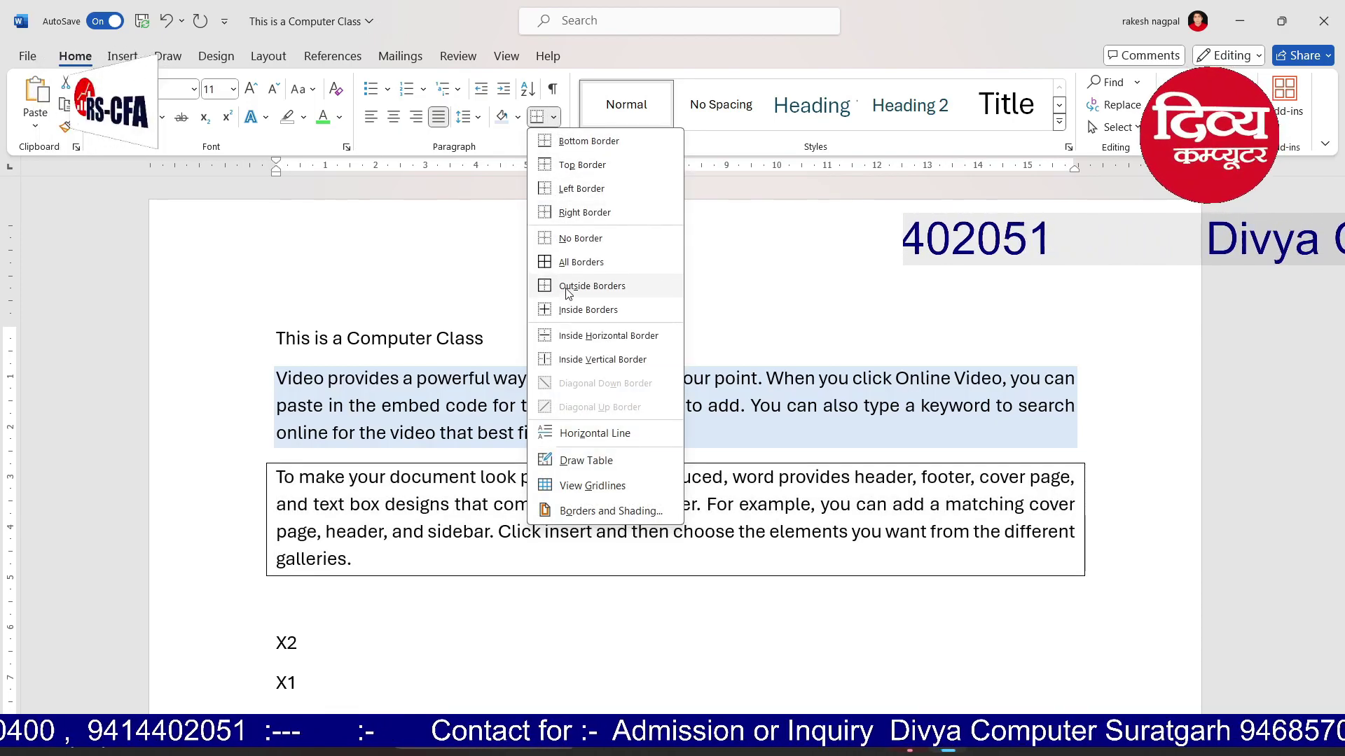
{"action": "left_click", "coordinate": [568, 292]}
{"action": "left_click", "coordinate": [516, 593]}
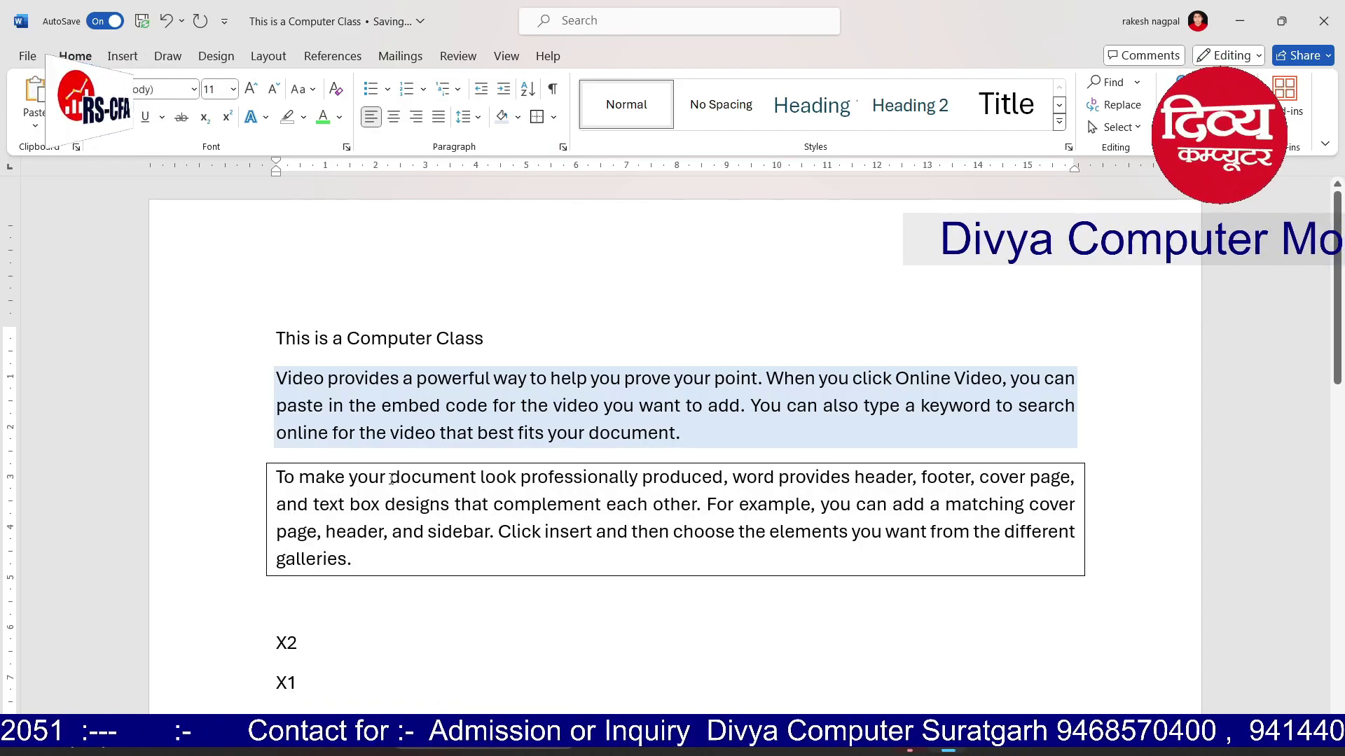
Restyle the border around the "To make your document" paragraph as a 3 pt thin-thick-thin triple line in the turquoise-blue theme color
{"action": "left_click_drag", "start_coordinate": [278, 477], "coordinate": [361, 557]}
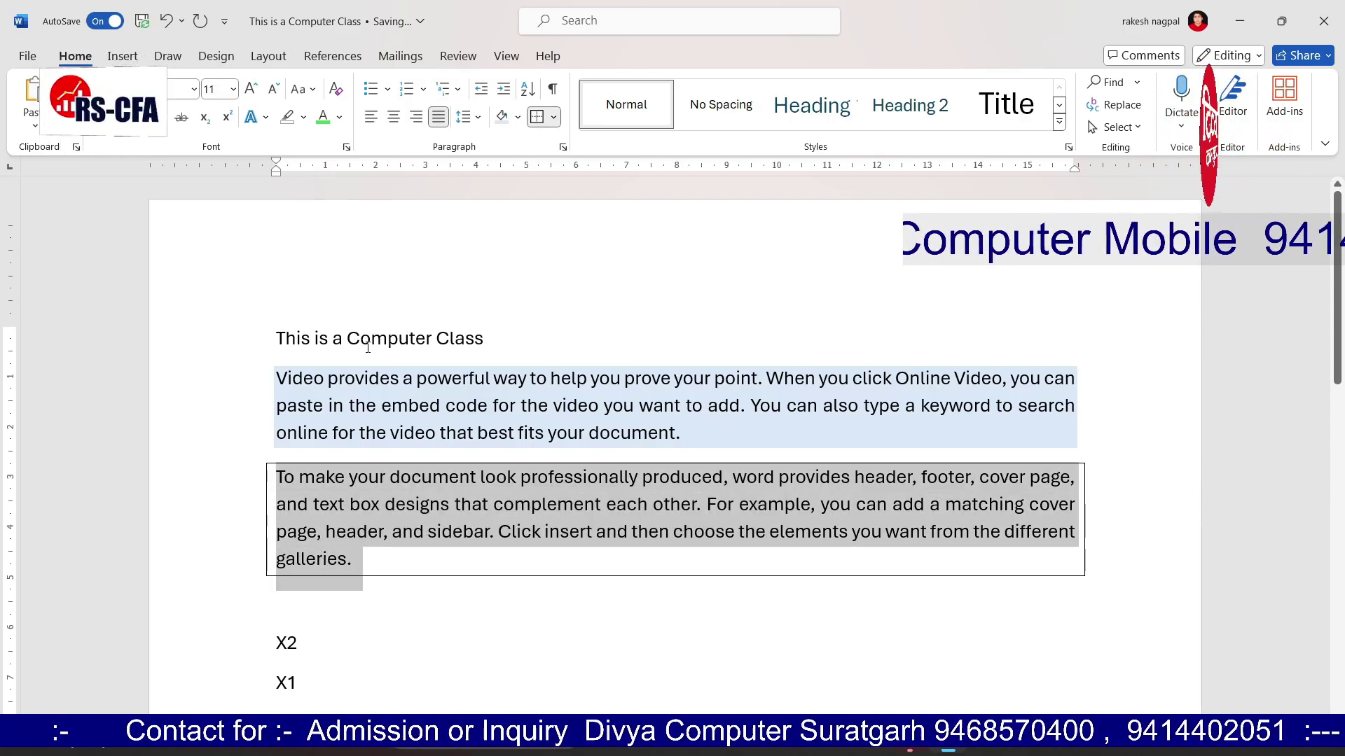
{"action": "left_click", "coordinate": [554, 117]}
{"action": "left_click", "coordinate": [600, 510]}
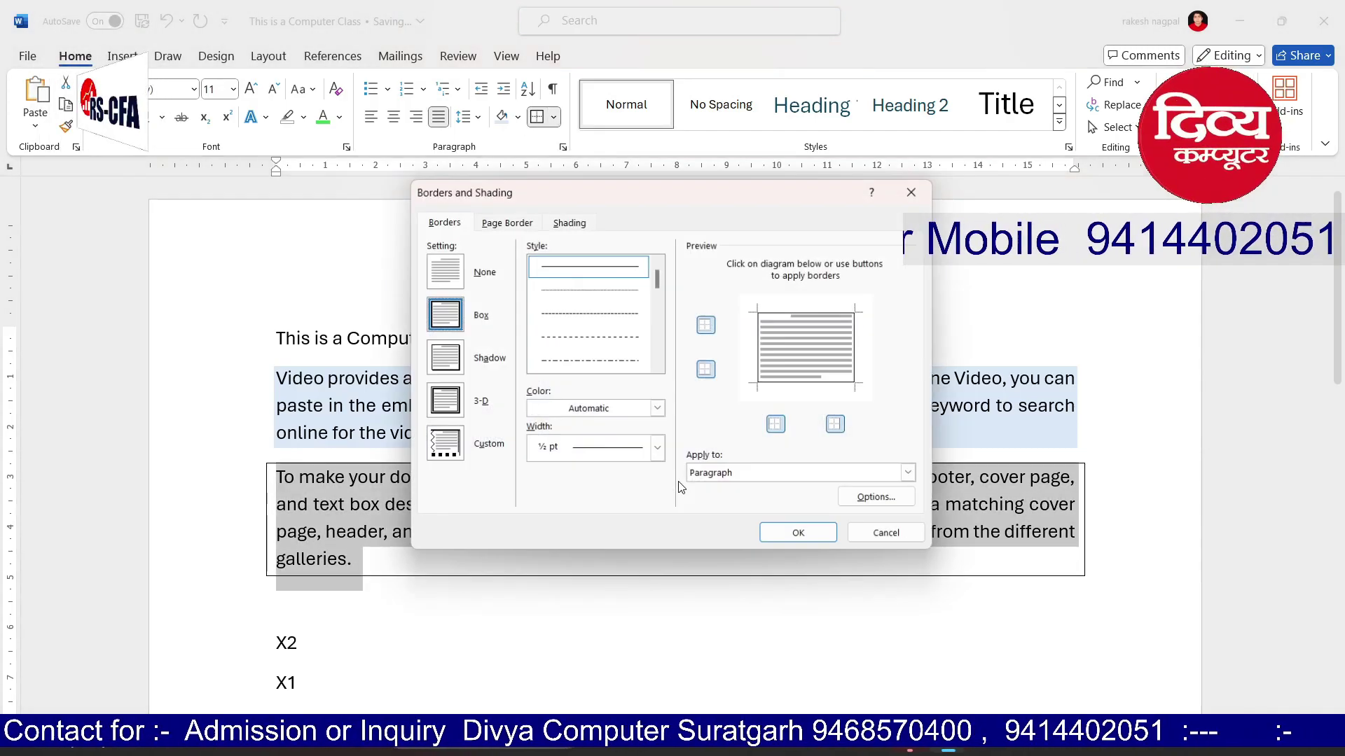
{"action": "left_click_drag", "start_coordinate": [656, 279], "coordinate": [658, 318]}
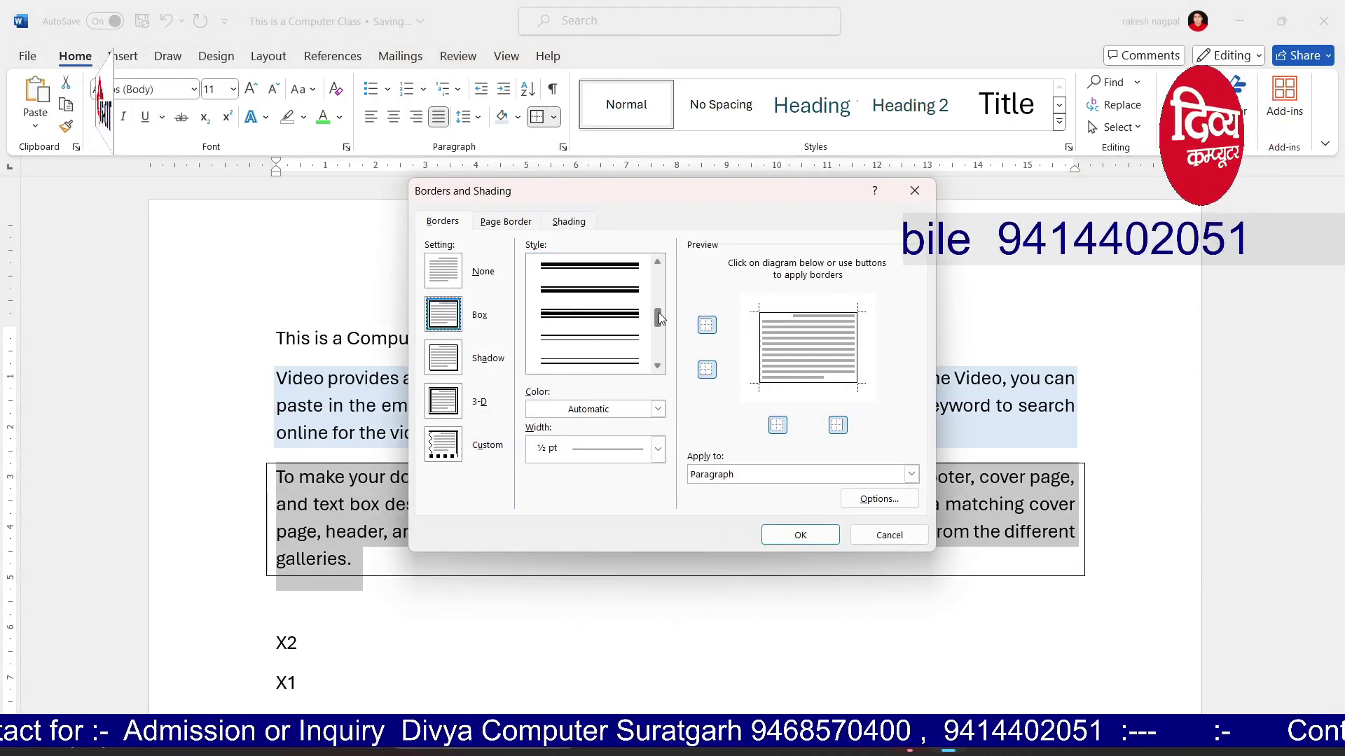
{"action": "left_click", "coordinate": [589, 361]}
{"action": "left_click", "coordinate": [658, 409]}
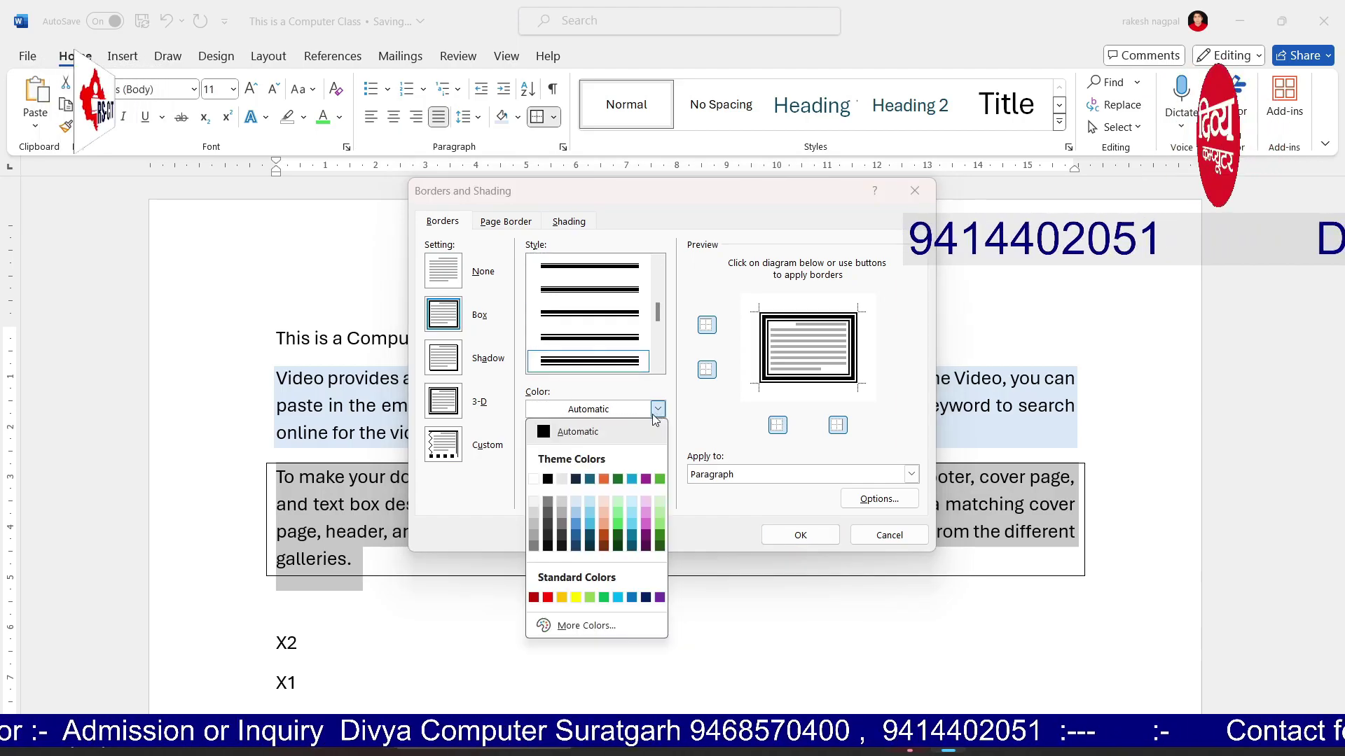
{"action": "left_click", "coordinate": [590, 500]}
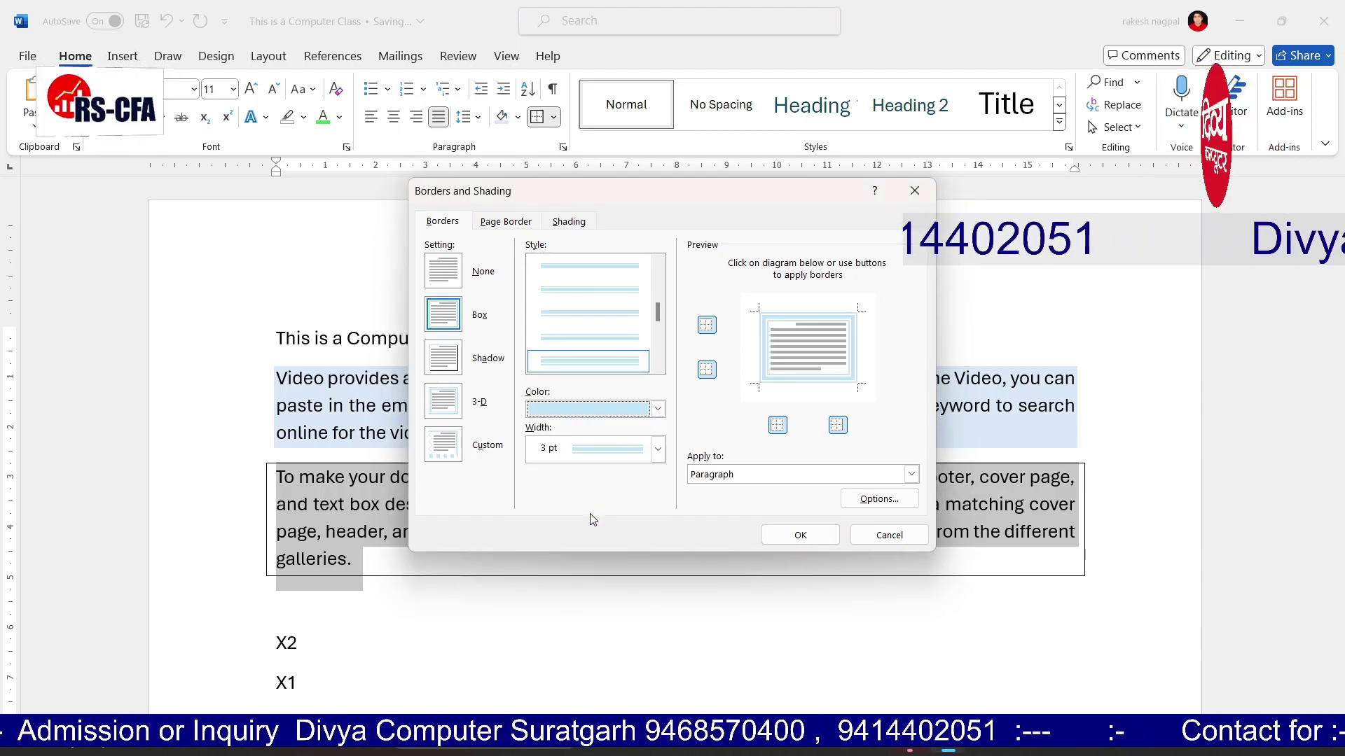
{"action": "left_click", "coordinate": [657, 409]}
{"action": "left_click", "coordinate": [636, 490]}
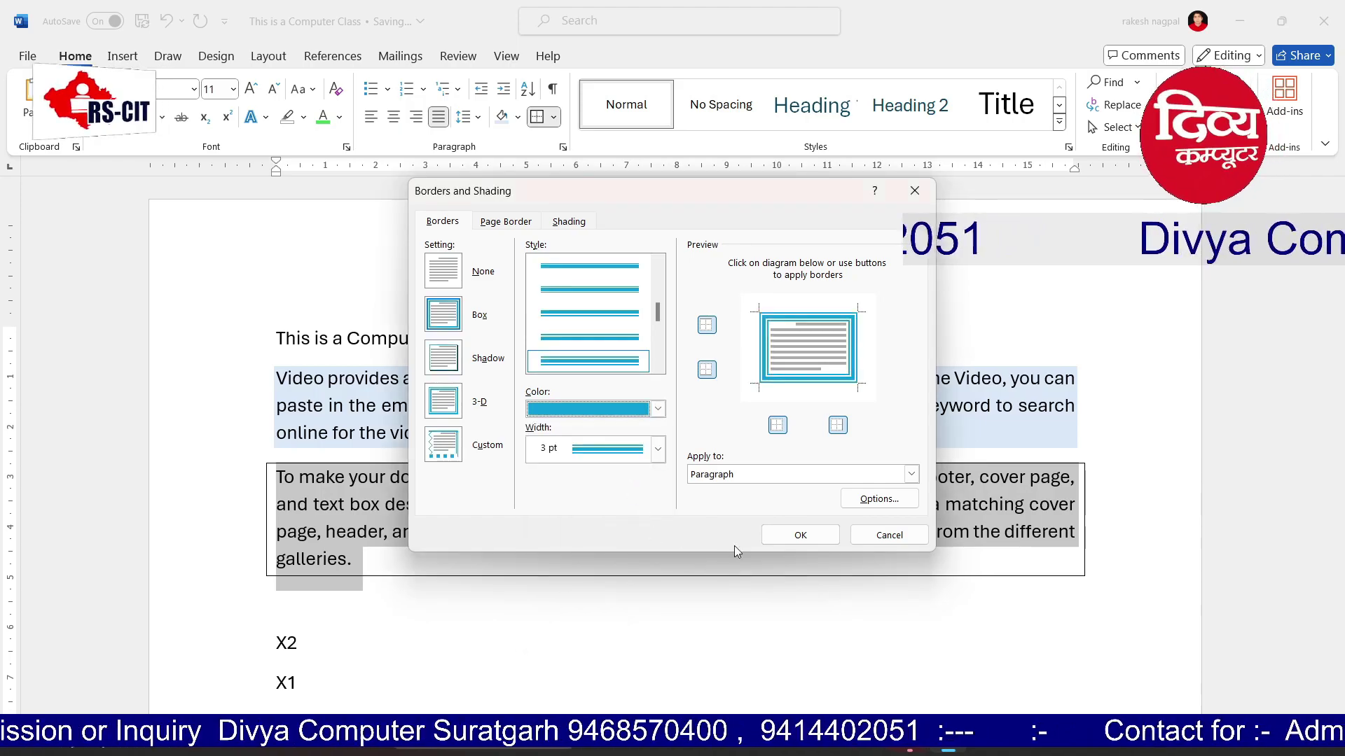
{"action": "left_click", "coordinate": [798, 535]}
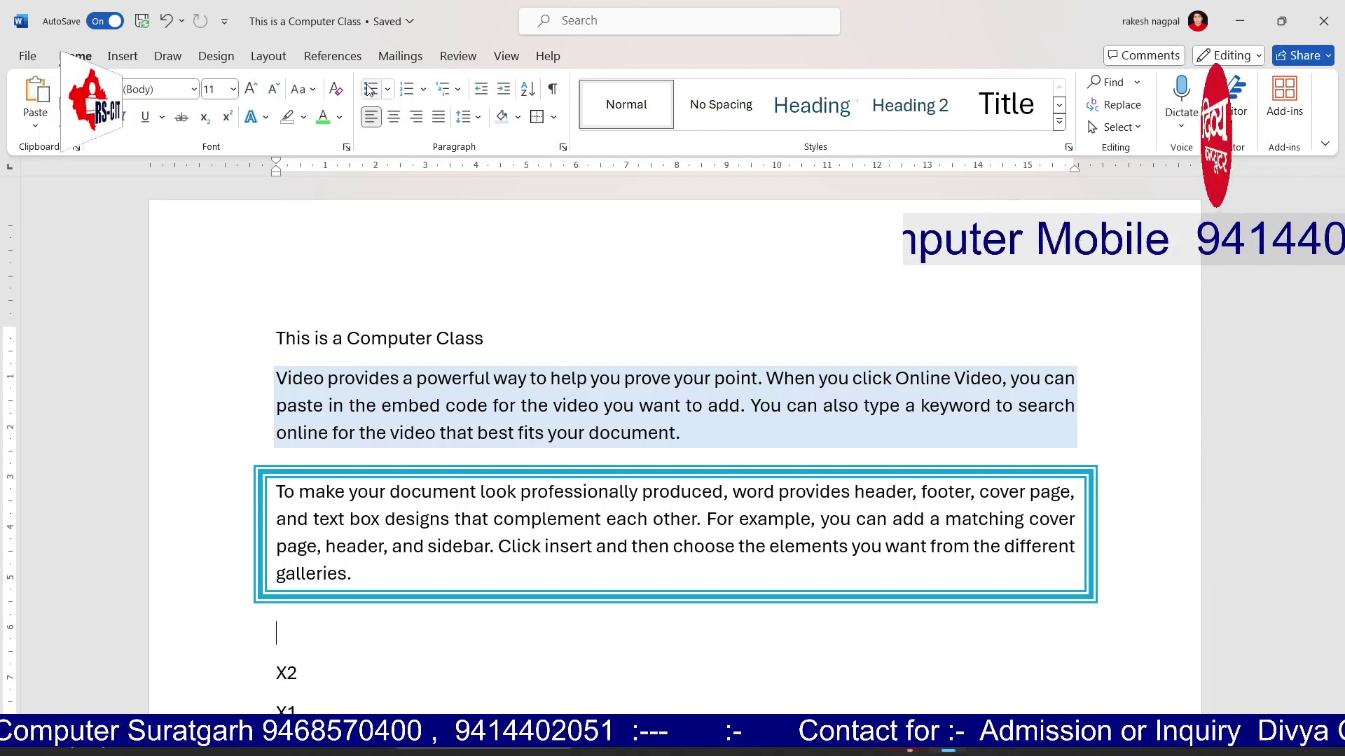
{"action": "scroll", "coordinate": [481, 384], "scroll_direction": "down", "scroll_amount": 5}
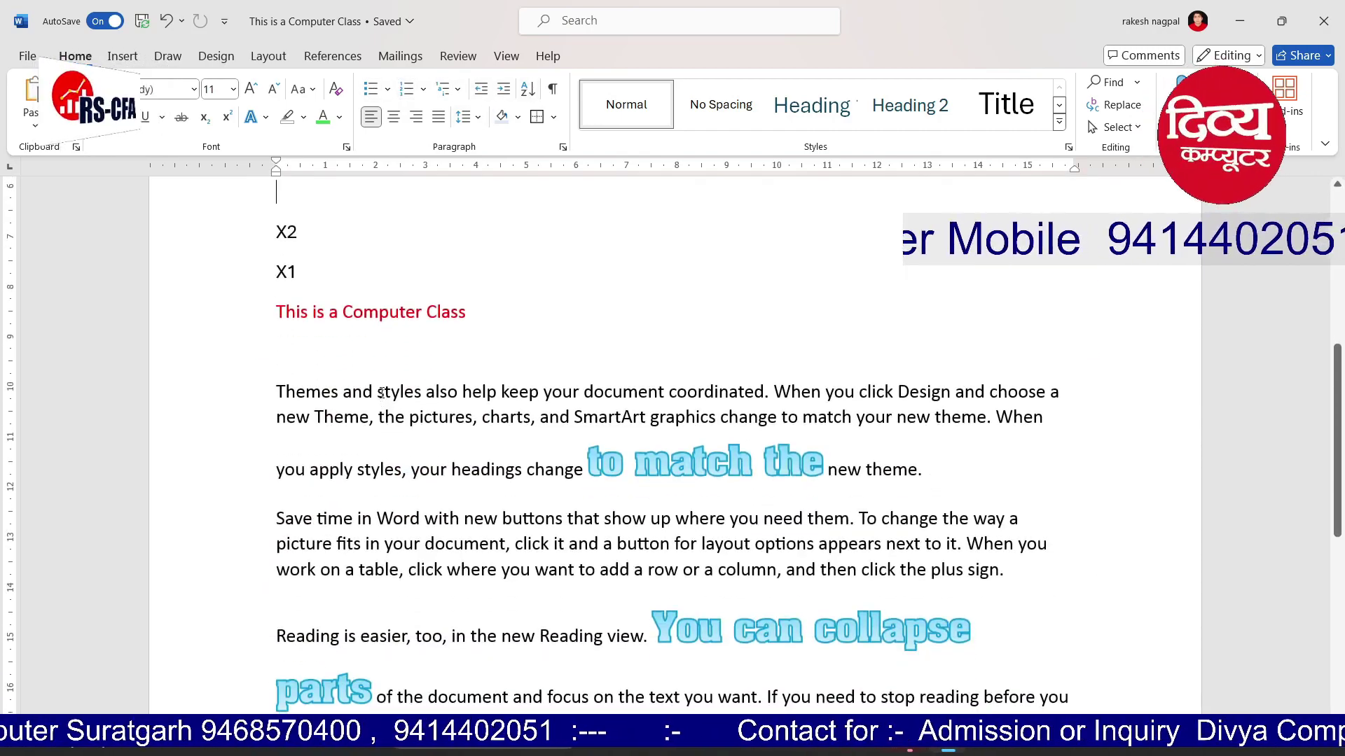
Below the document's last paragraph, enter COLOR, PINK, RED, GREEN and YELLOW on separate lines
{"action": "scroll", "coordinate": [378, 259], "scroll_direction": "up", "scroll_amount": 2}
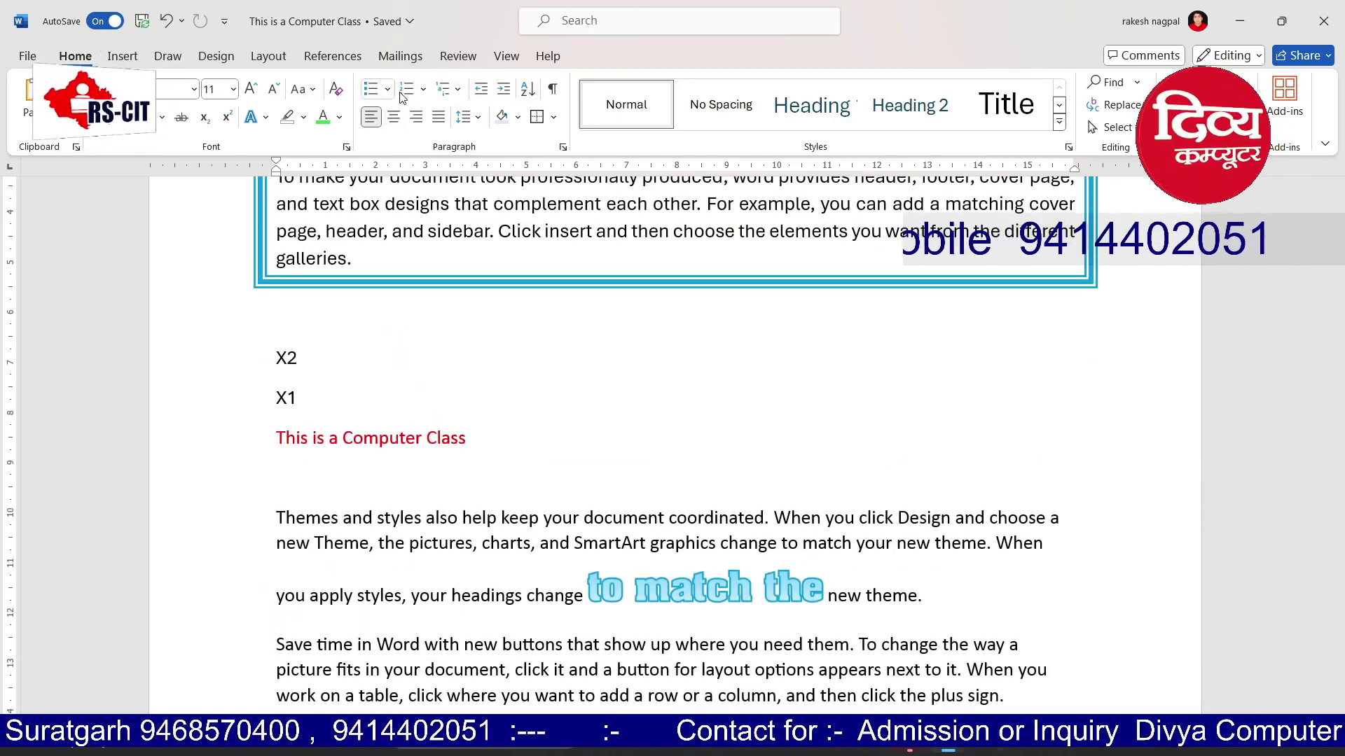
{"action": "scroll", "coordinate": [387, 444], "scroll_direction": "down", "scroll_amount": 6}
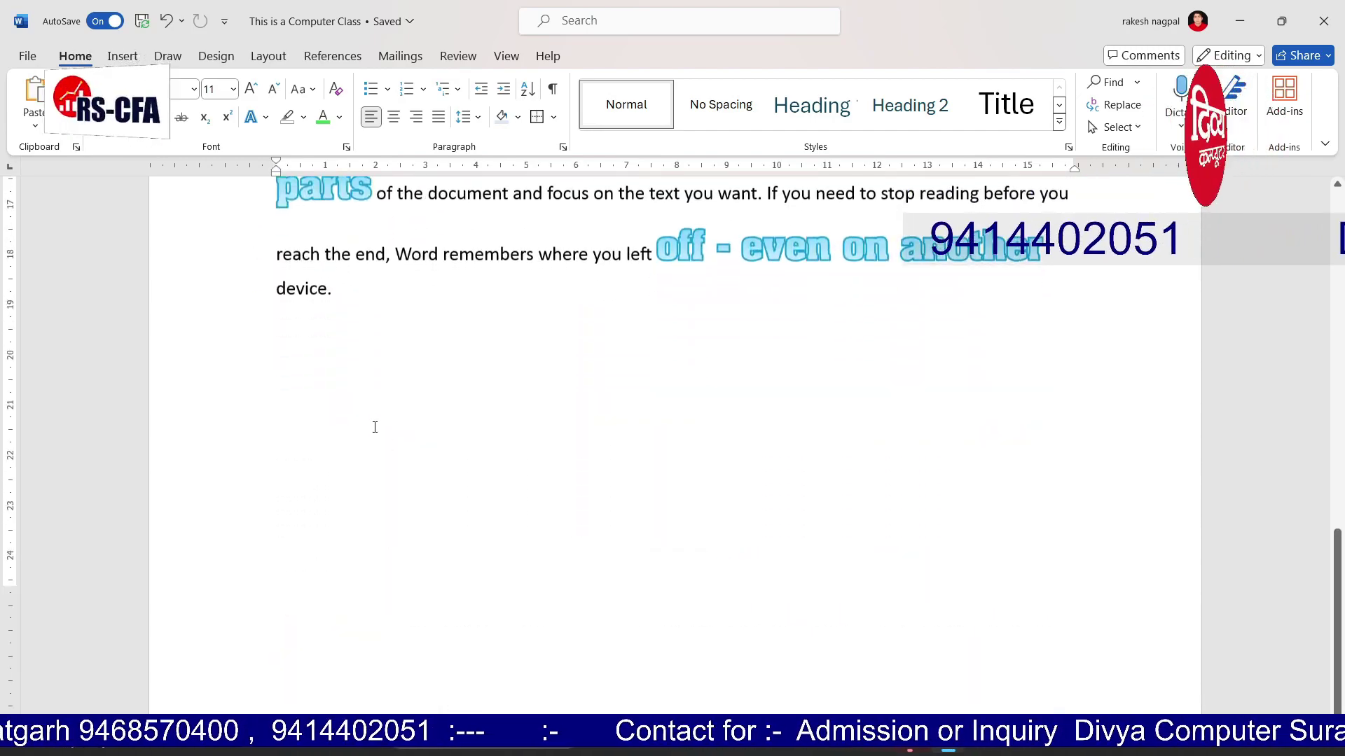
{"action": "left_click", "coordinate": [394, 297]}
{"action": "key", "text": "Return"}
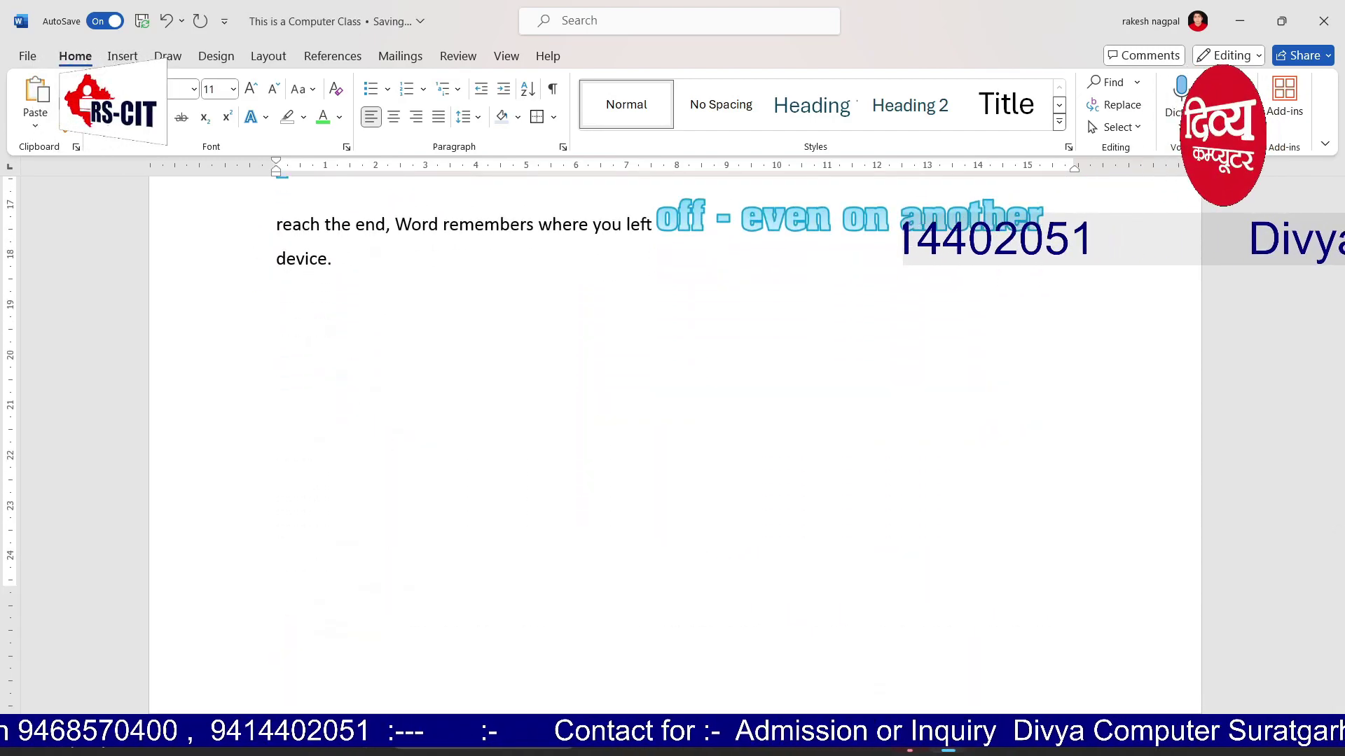
{"action": "key", "text": "Caps_Lock"}
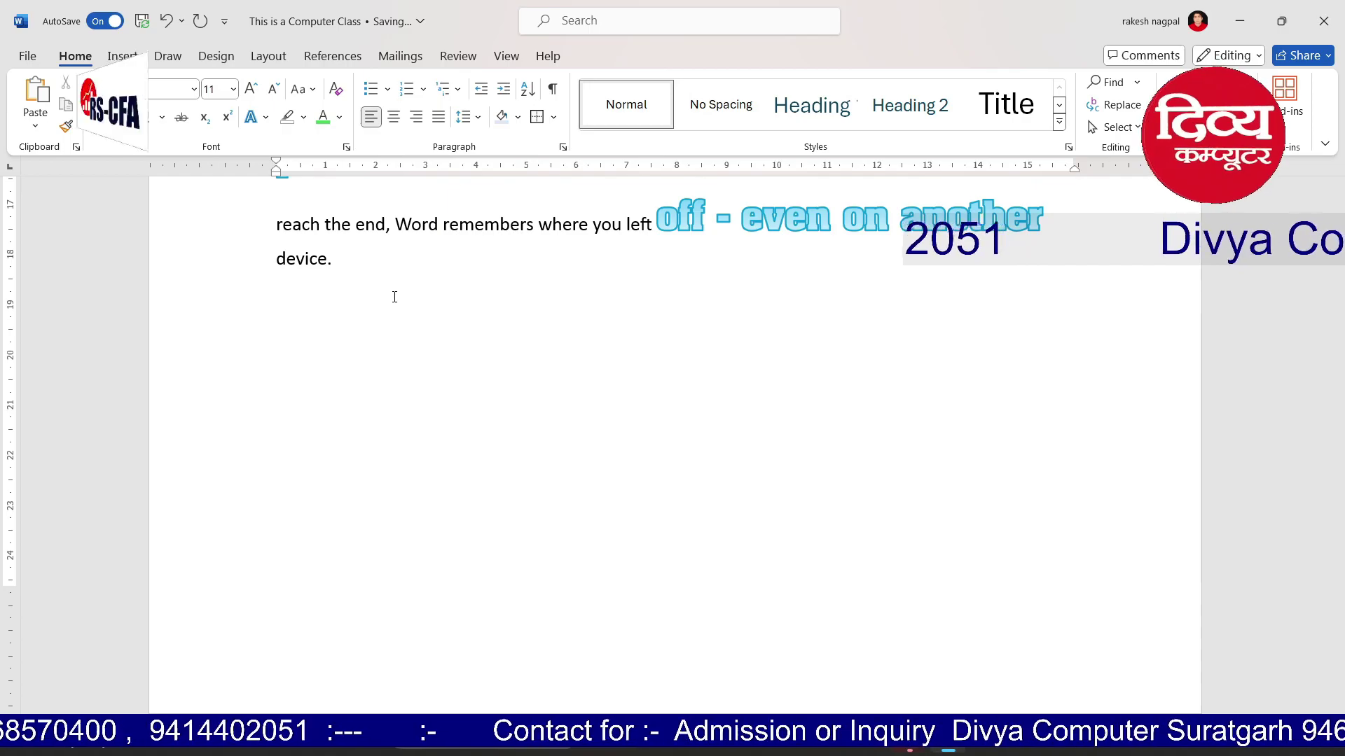
{"action": "type", "text": "COL"}
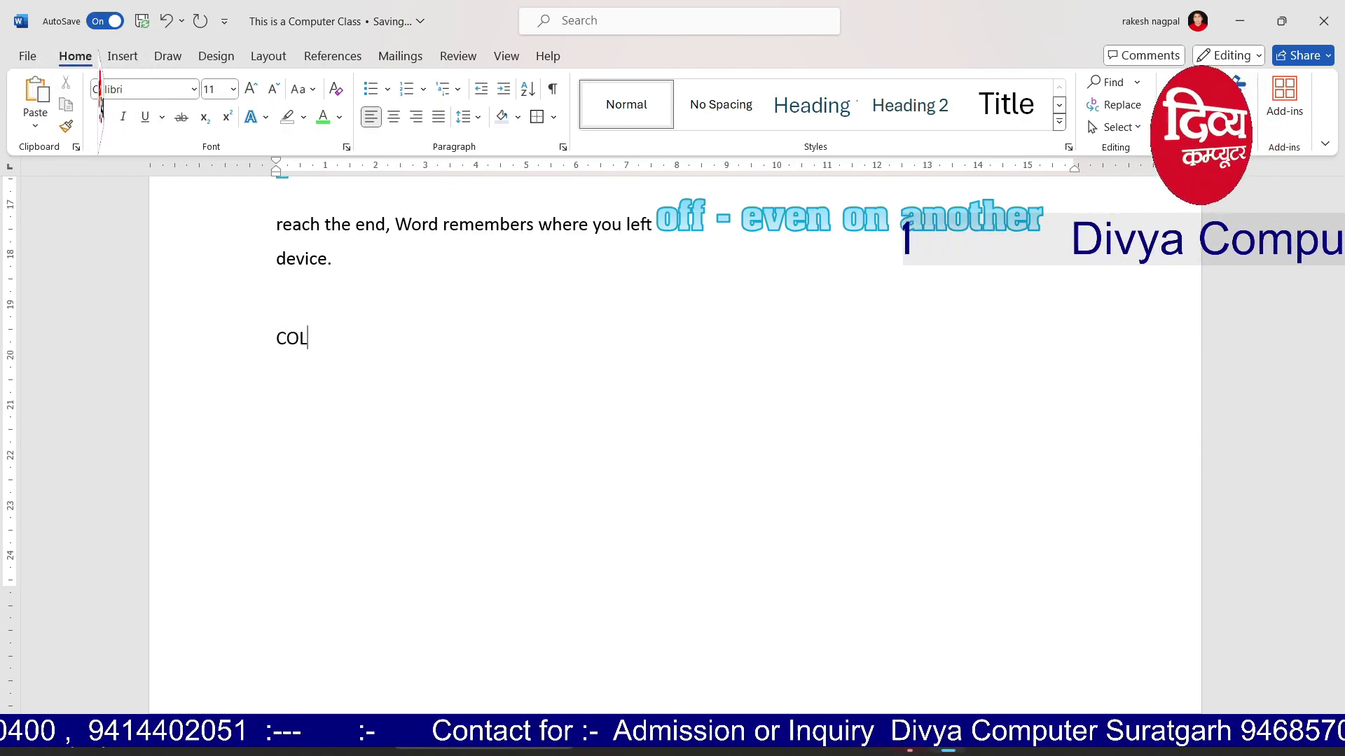
{"action": "type", "text": "OR P"}
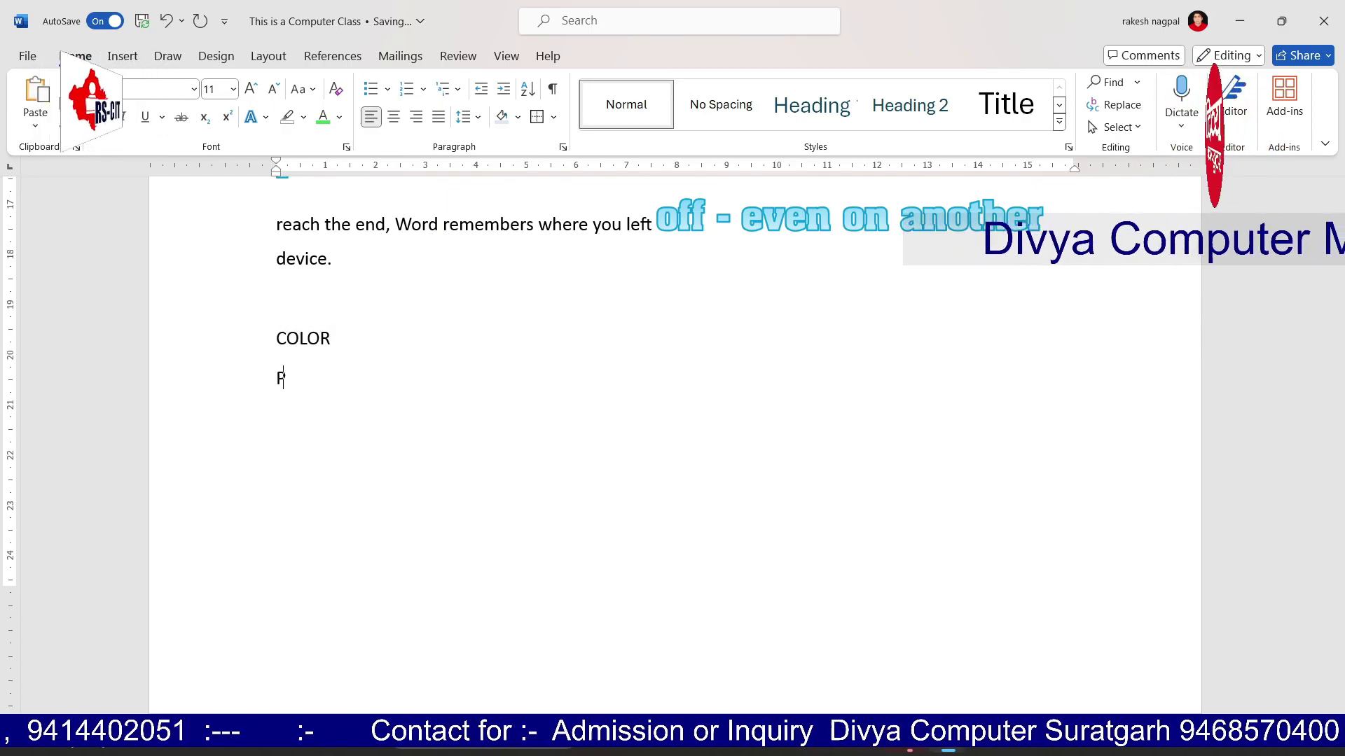
{"action": "type", "text": "INKRE"}
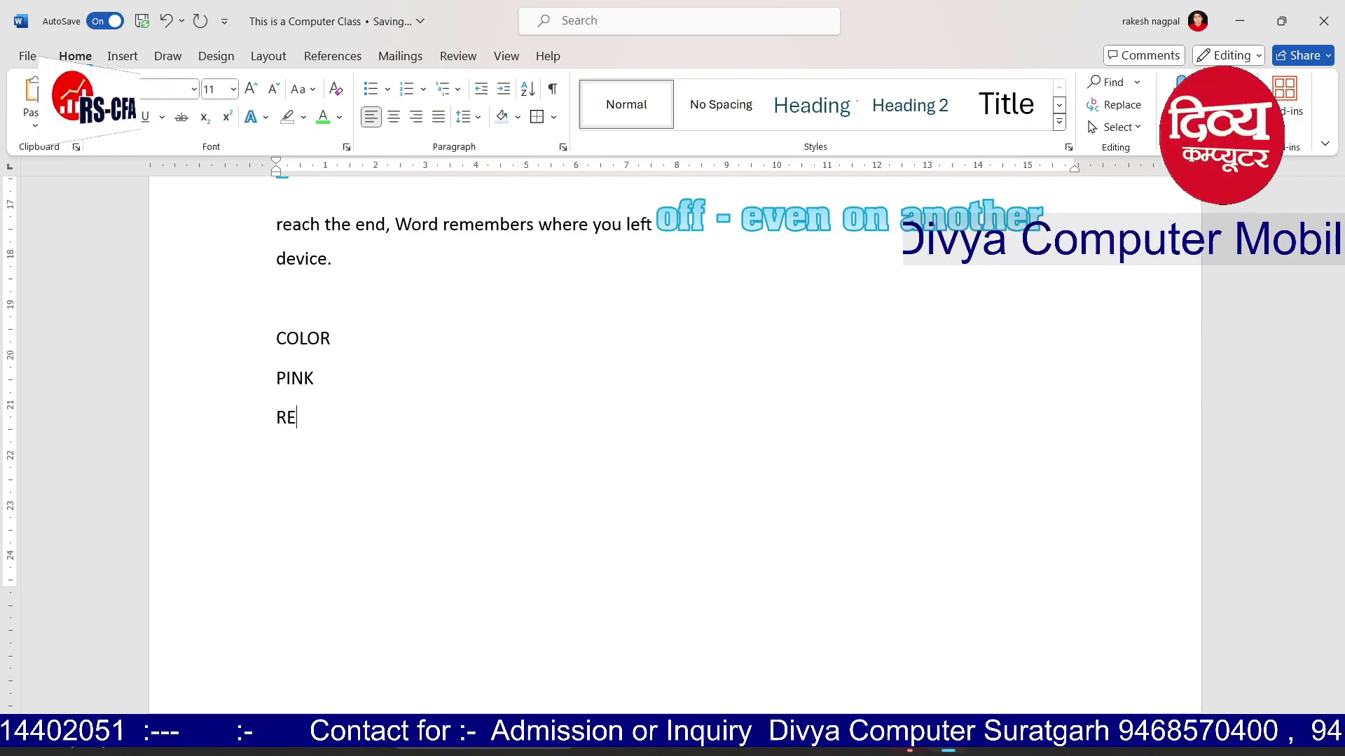
{"action": "type", "text": "DGREEN"}
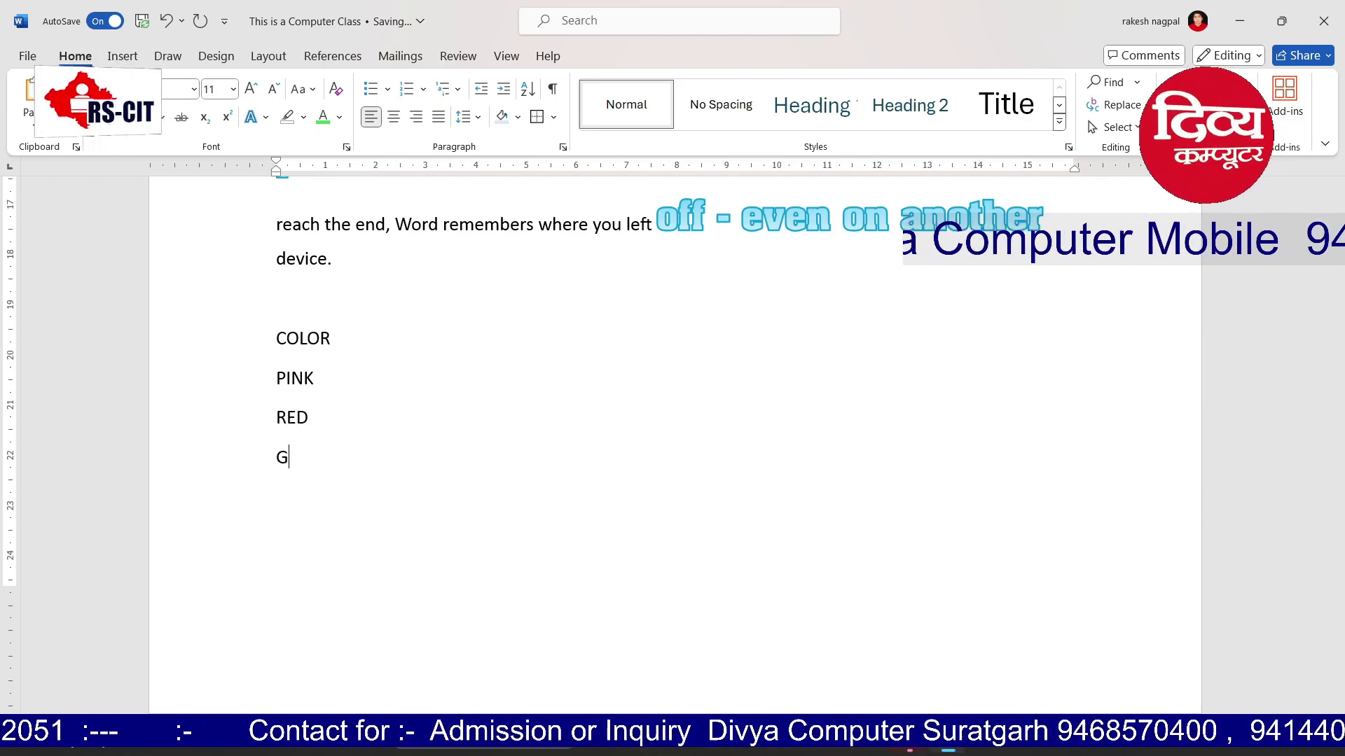
{"action": "key", "text": "Return"}
{"action": "type", "text": "YELLOW"}
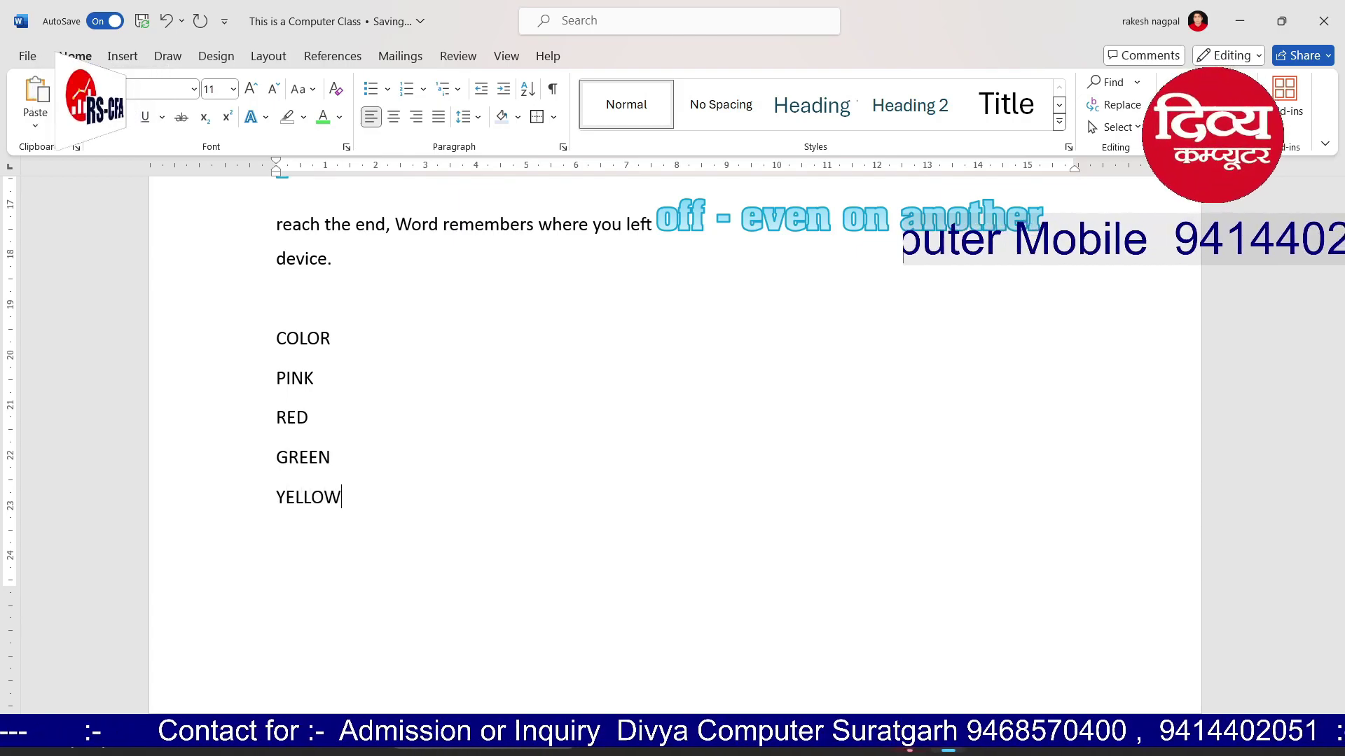
{"action": "key", "text": "Return"}
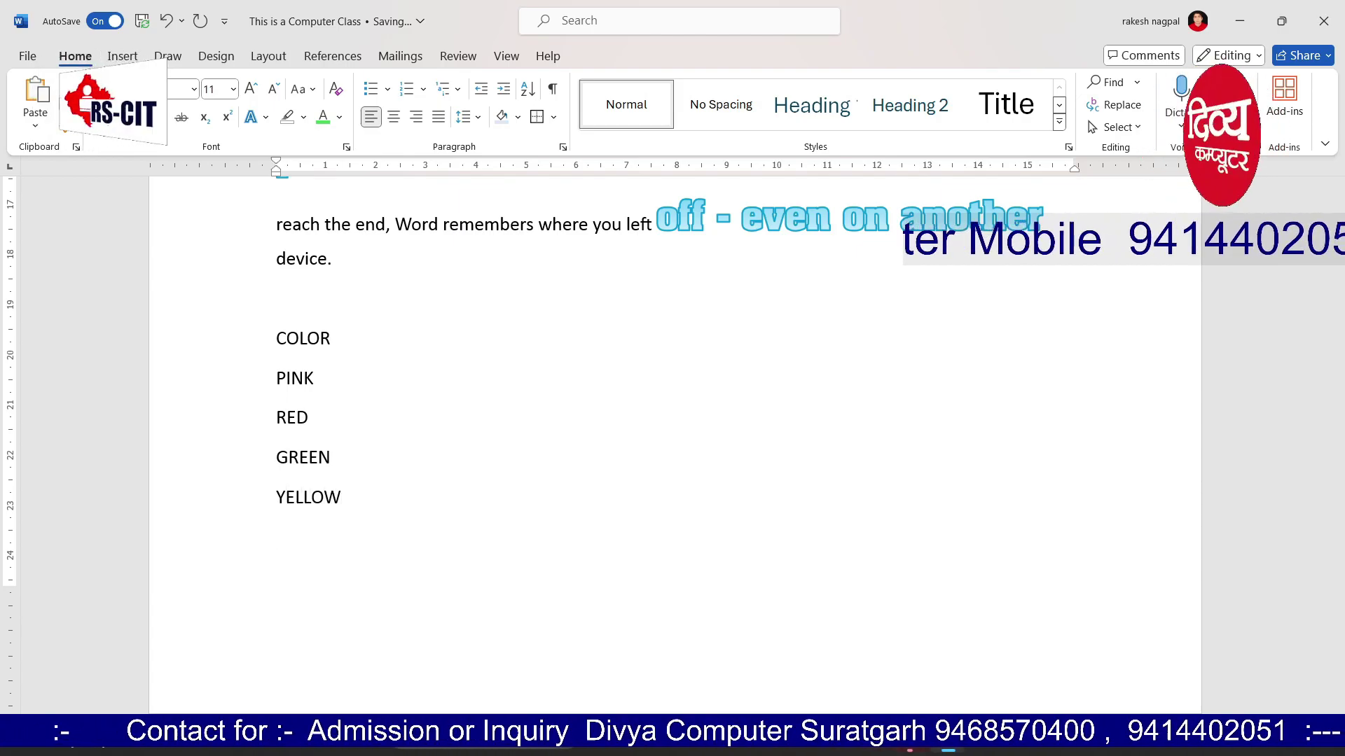
Make the COLOR heading above the color names bold
{"action": "left_click_drag", "start_coordinate": [278, 334], "coordinate": [321, 497]}
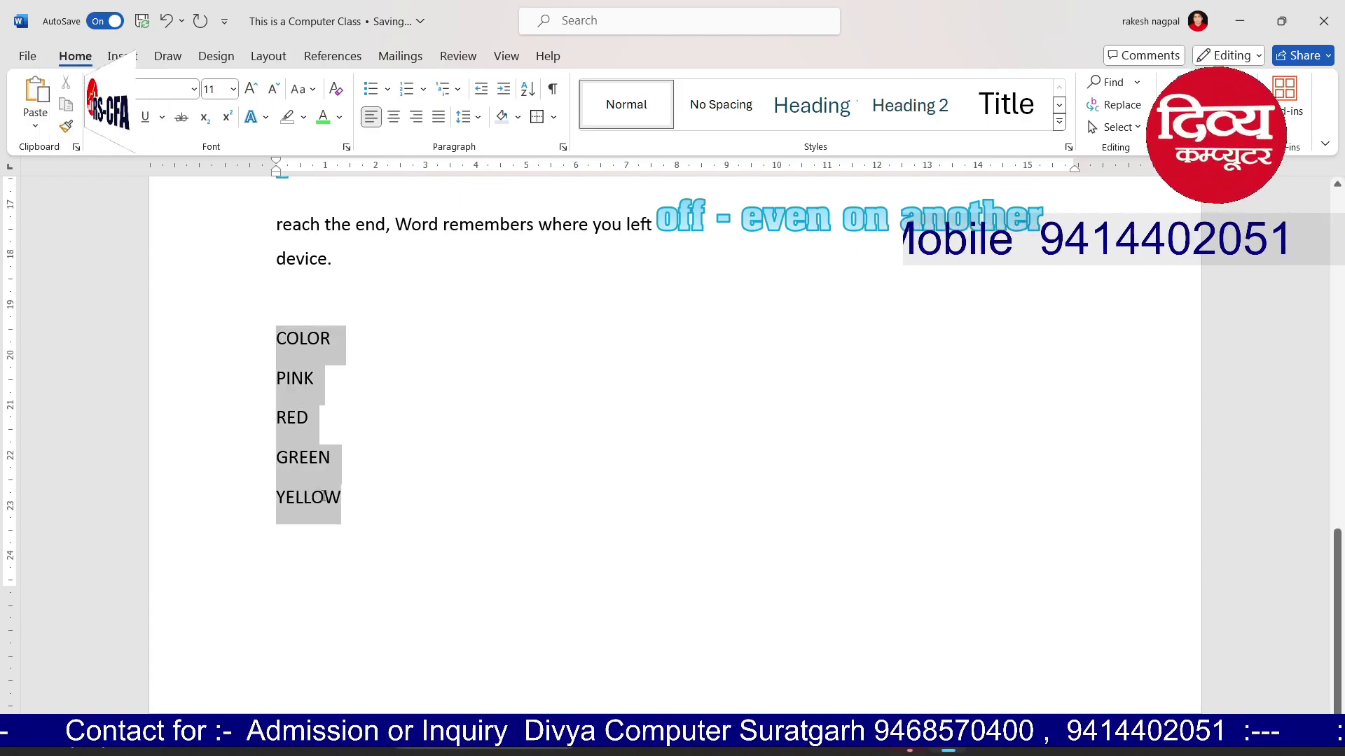
{"action": "left_click", "coordinate": [369, 549]}
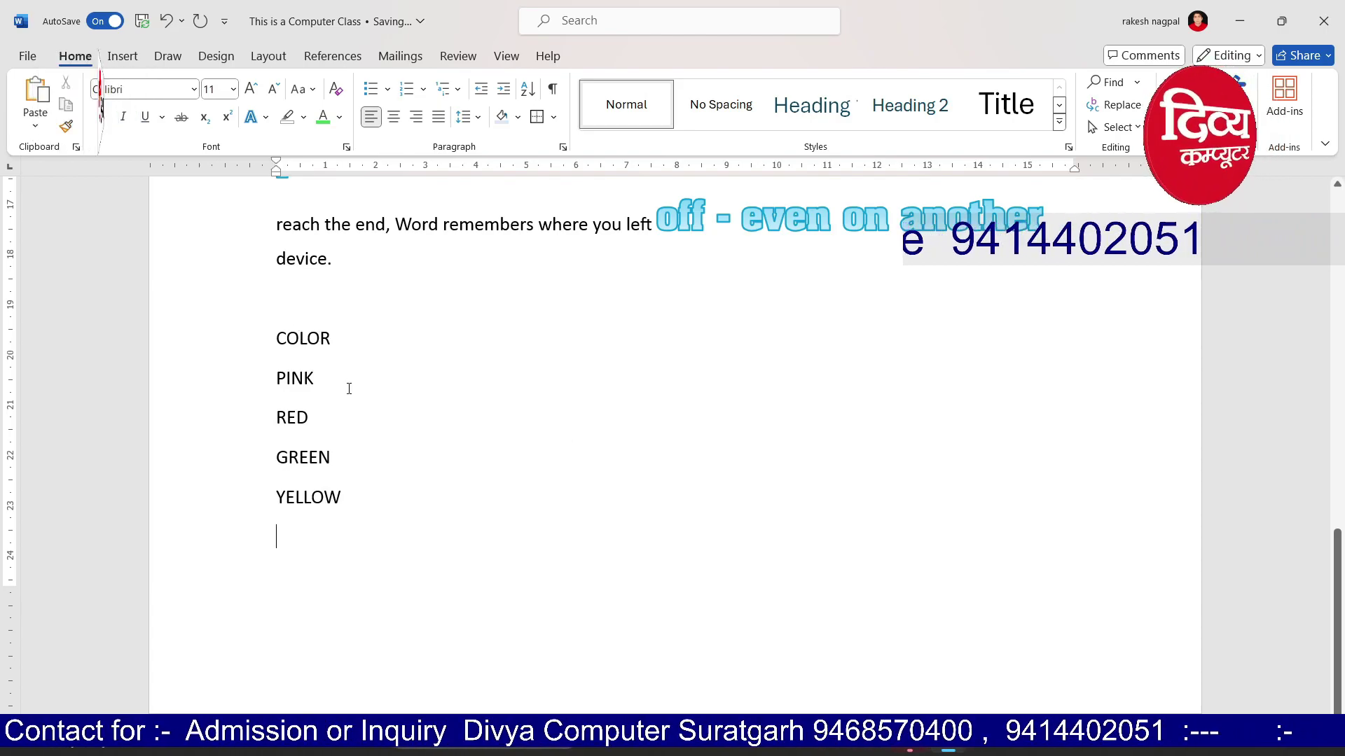
{"action": "left_click_drag", "start_coordinate": [351, 339], "coordinate": [229, 303]}
{"action": "key", "text": "ctrl+b"}
{"action": "left_click", "coordinate": [364, 346]}
Format the lines PINK to YELLOW as a bulleted list with solid round bullets
{"action": "left_click_drag", "start_coordinate": [348, 511], "coordinate": [274, 375]}
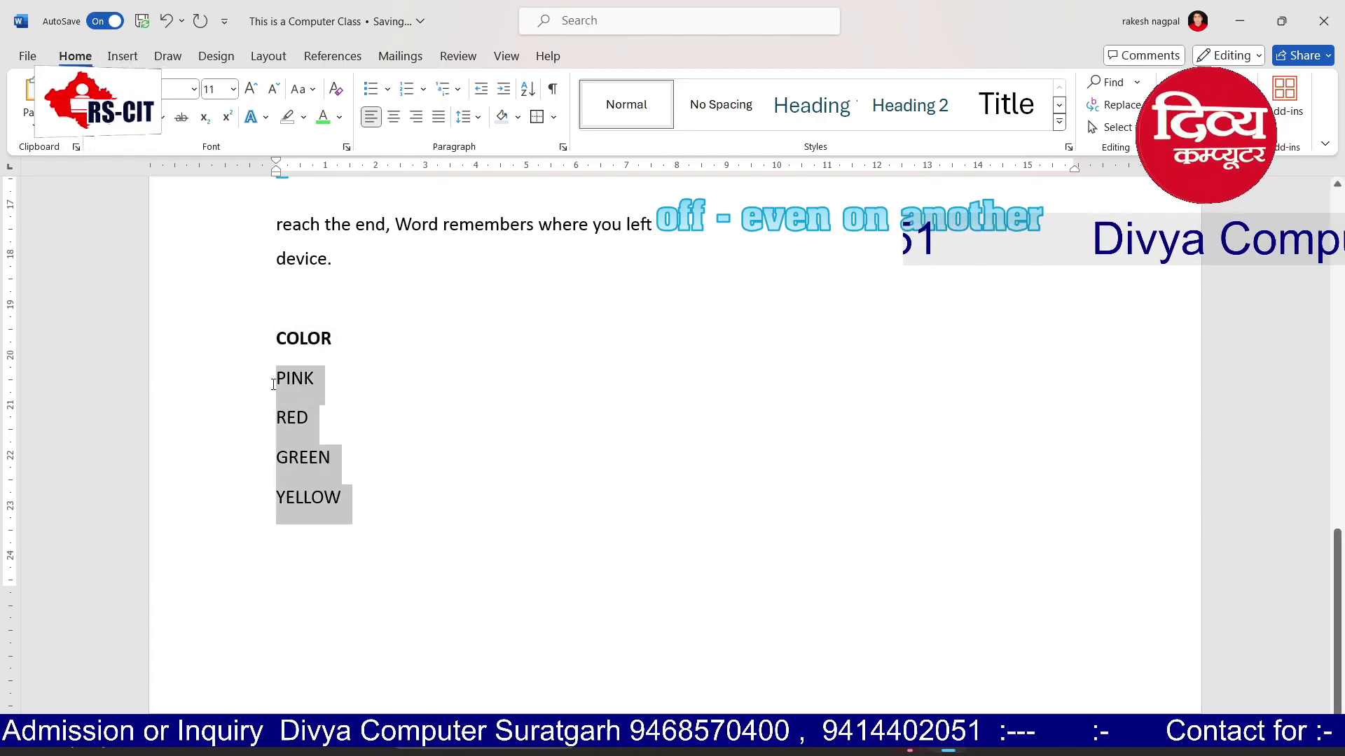
{"action": "left_click", "coordinate": [371, 88]}
{"action": "left_click", "coordinate": [633, 420]}
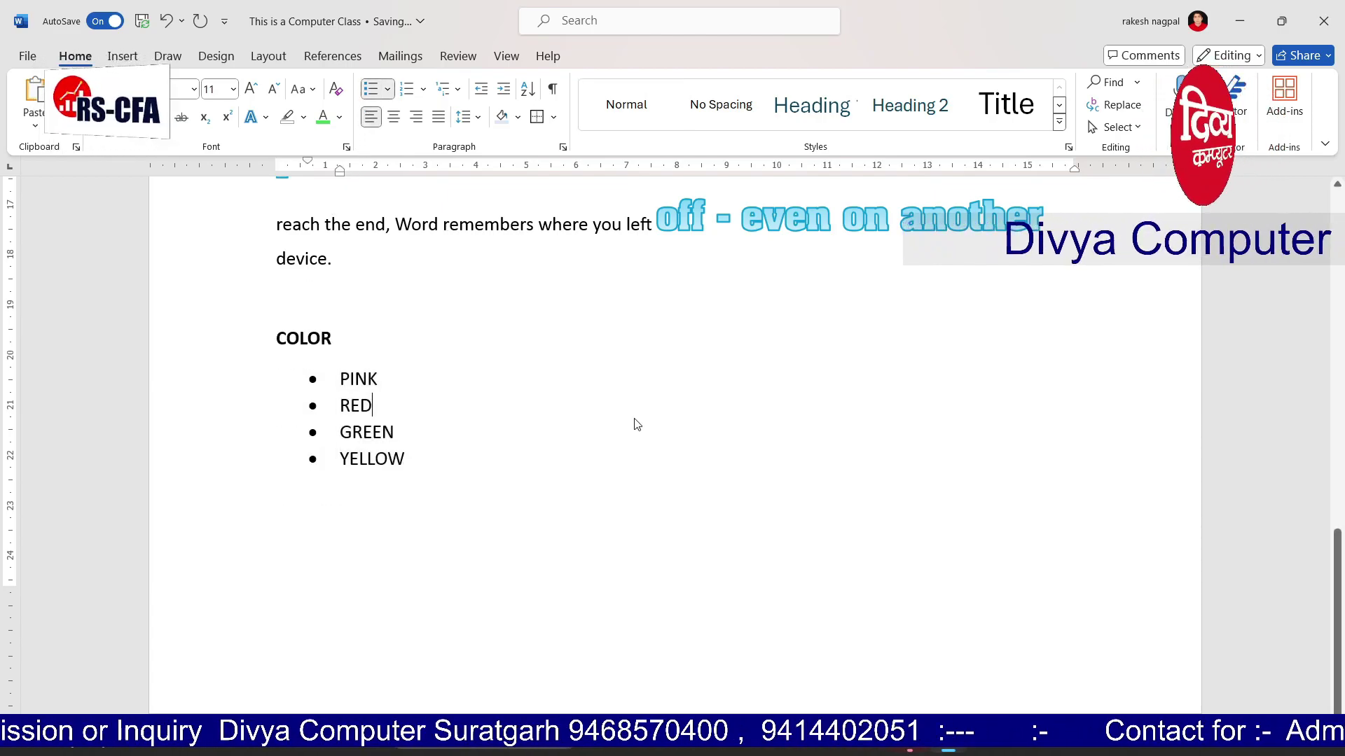
Change the bullets of the four color names to the four-diamond symbol from the bullet library
{"action": "left_click_drag", "start_coordinate": [472, 471], "coordinate": [338, 376]}
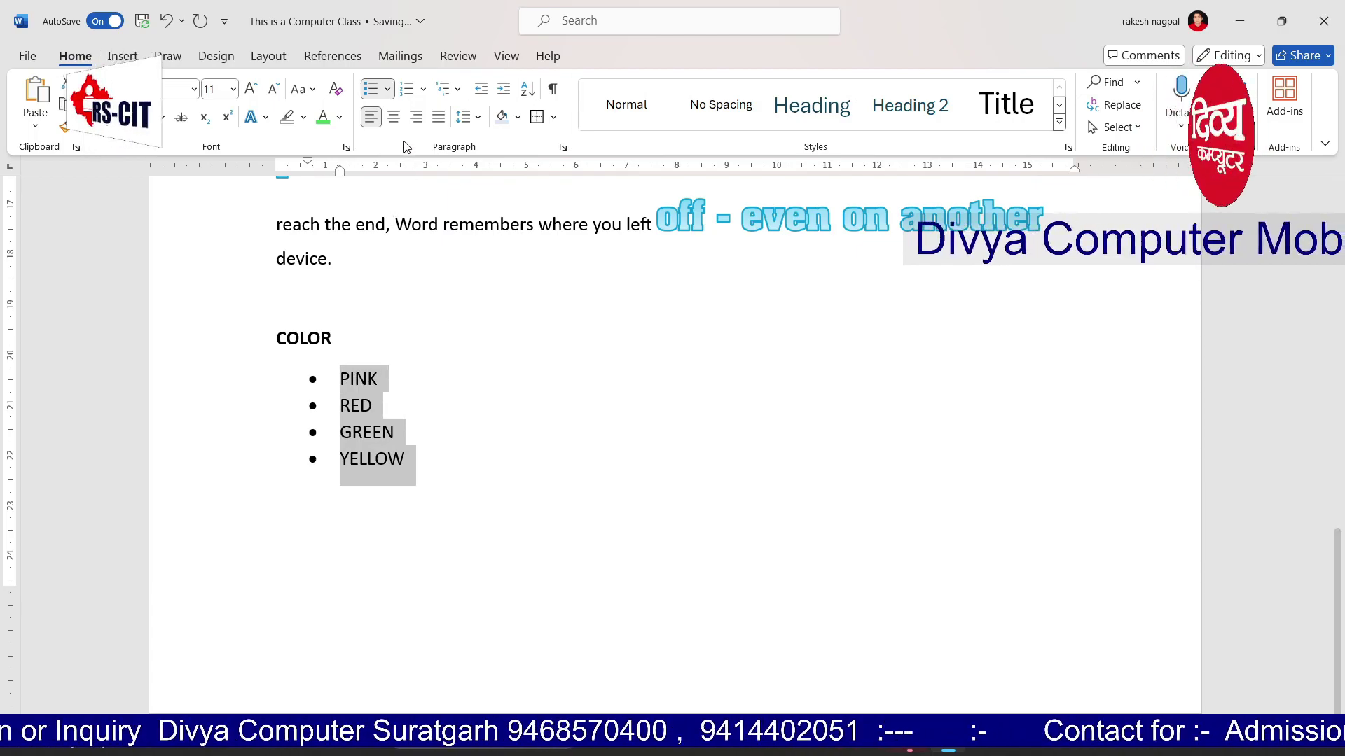
{"action": "left_click", "coordinate": [392, 96]}
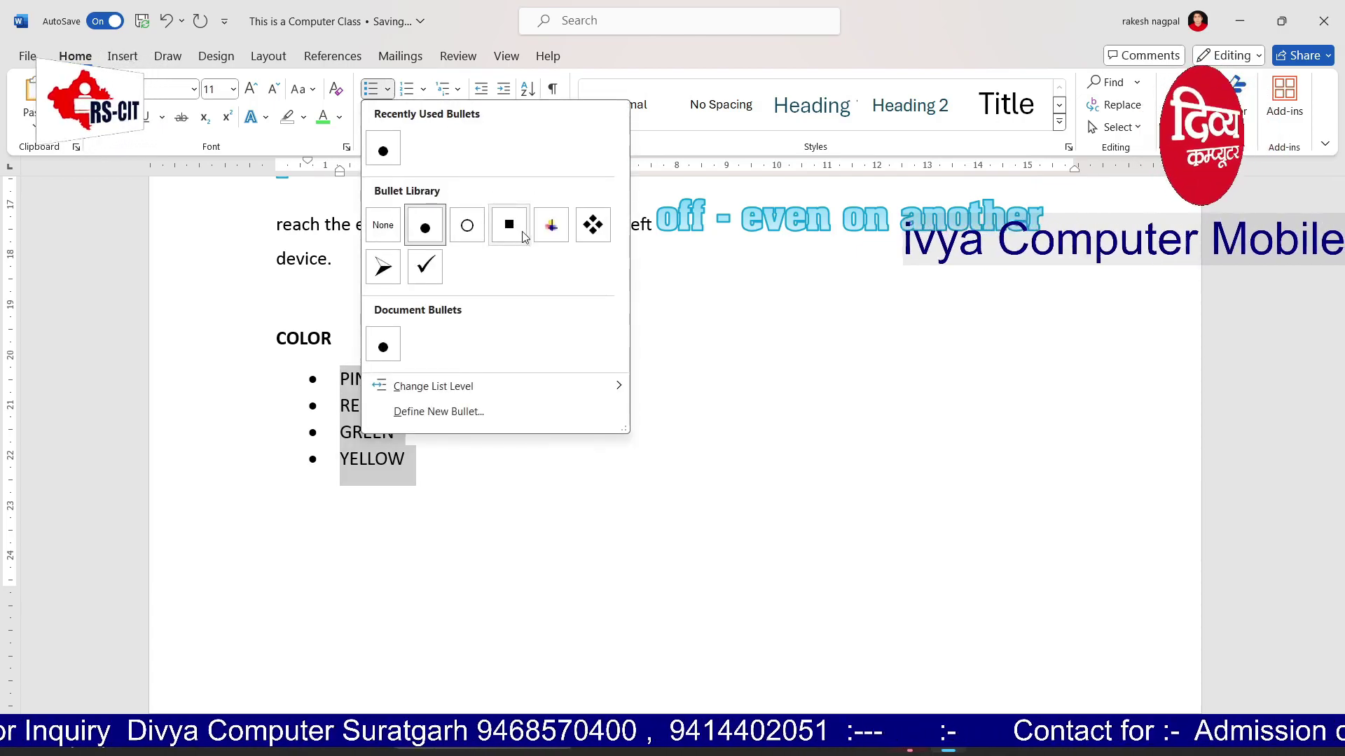
{"action": "left_click", "coordinate": [591, 225]}
{"action": "left_click", "coordinate": [501, 460]}
{"action": "left_click_drag", "start_coordinate": [349, 347], "coordinate": [276, 341]}
{"action": "left_click", "coordinate": [490, 518]}
{"action": "left_click_drag", "start_coordinate": [353, 347], "coordinate": [276, 341]}
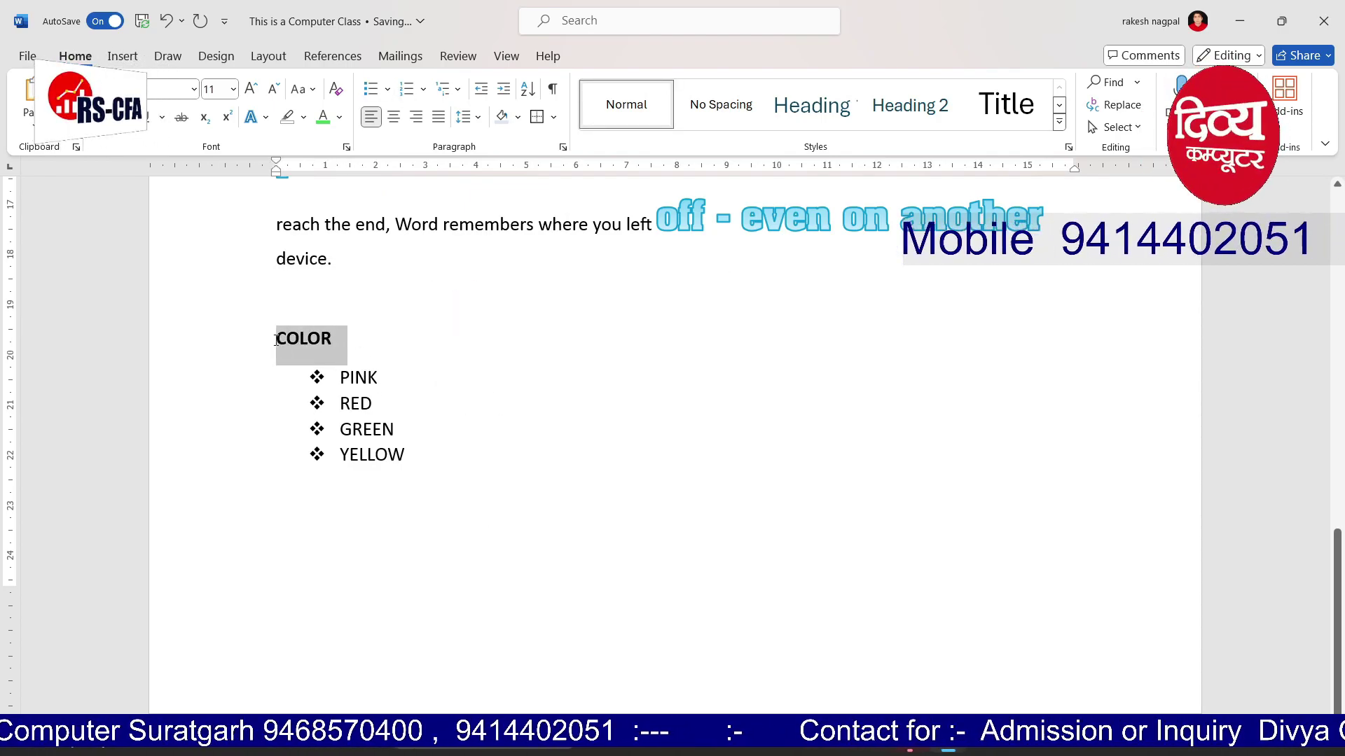
{"action": "left_click_drag", "start_coordinate": [388, 384], "coordinate": [420, 456]}
{"action": "left_click", "coordinate": [415, 498]}
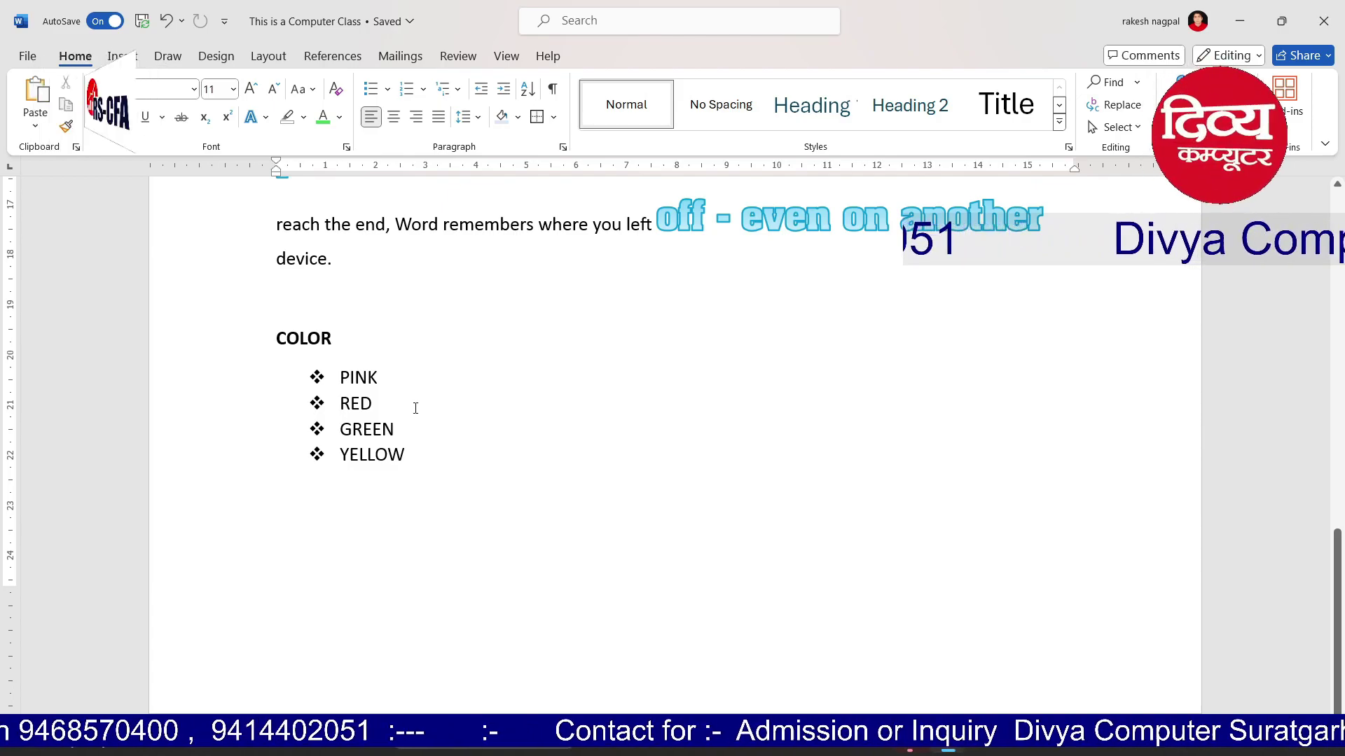
Remove the diamond bullets from the four color names and number them with uppercase Roman numerals (I., II., III.)
{"action": "left_click_drag", "start_coordinate": [422, 464], "coordinate": [341, 378]}
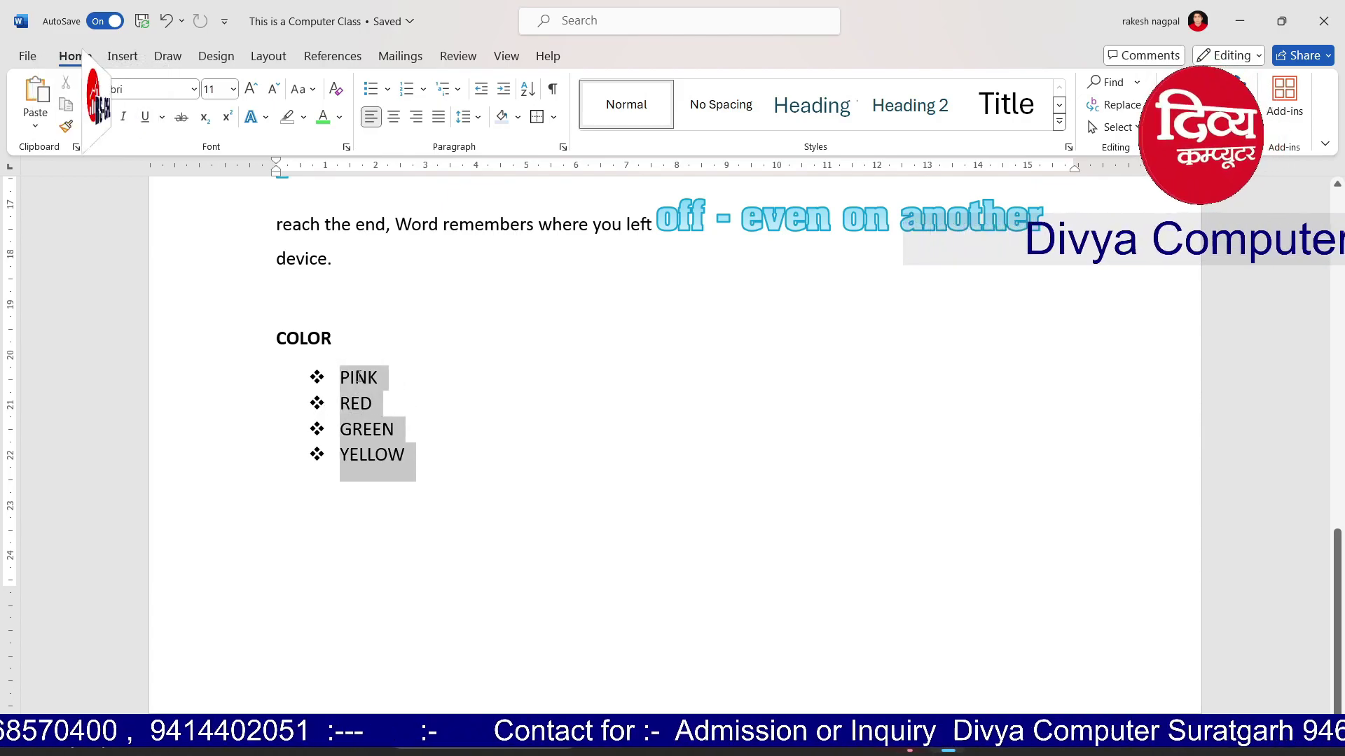
{"action": "left_click", "coordinate": [387, 89]}
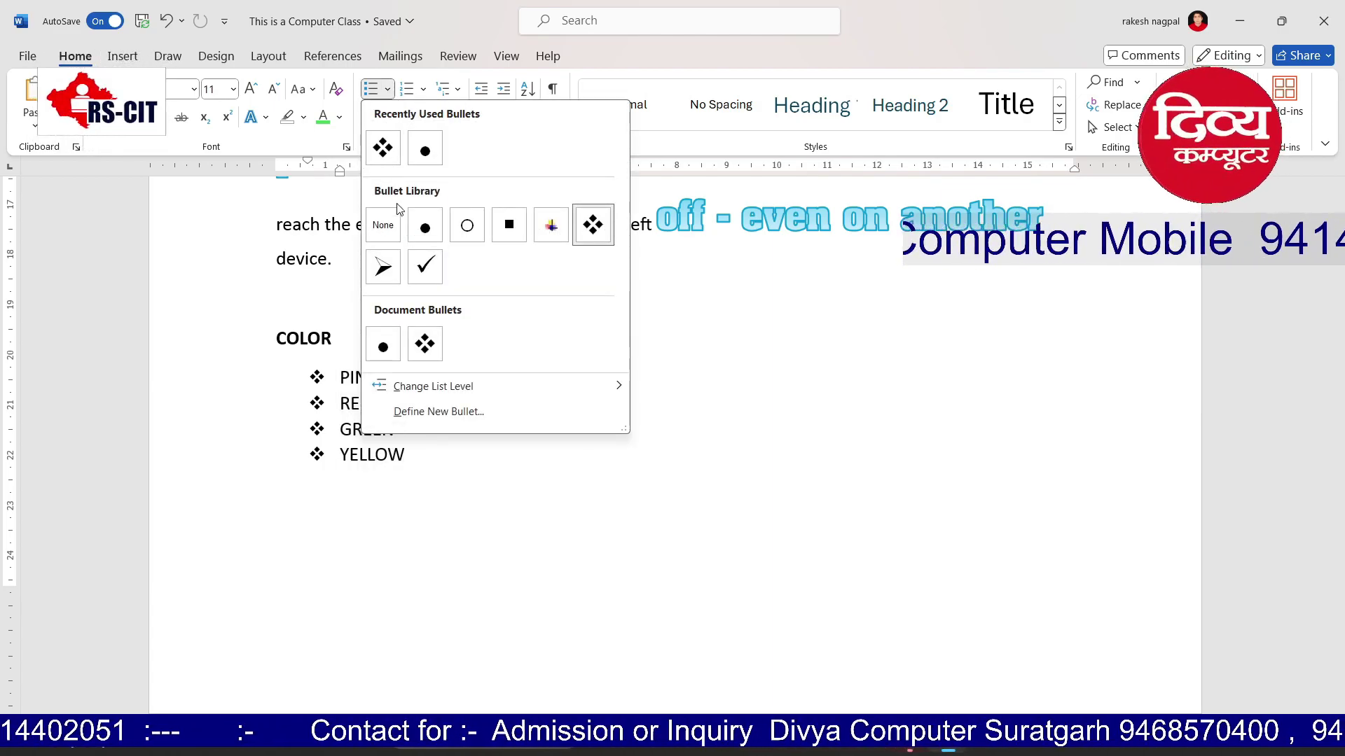
{"action": "left_click", "coordinate": [383, 225]}
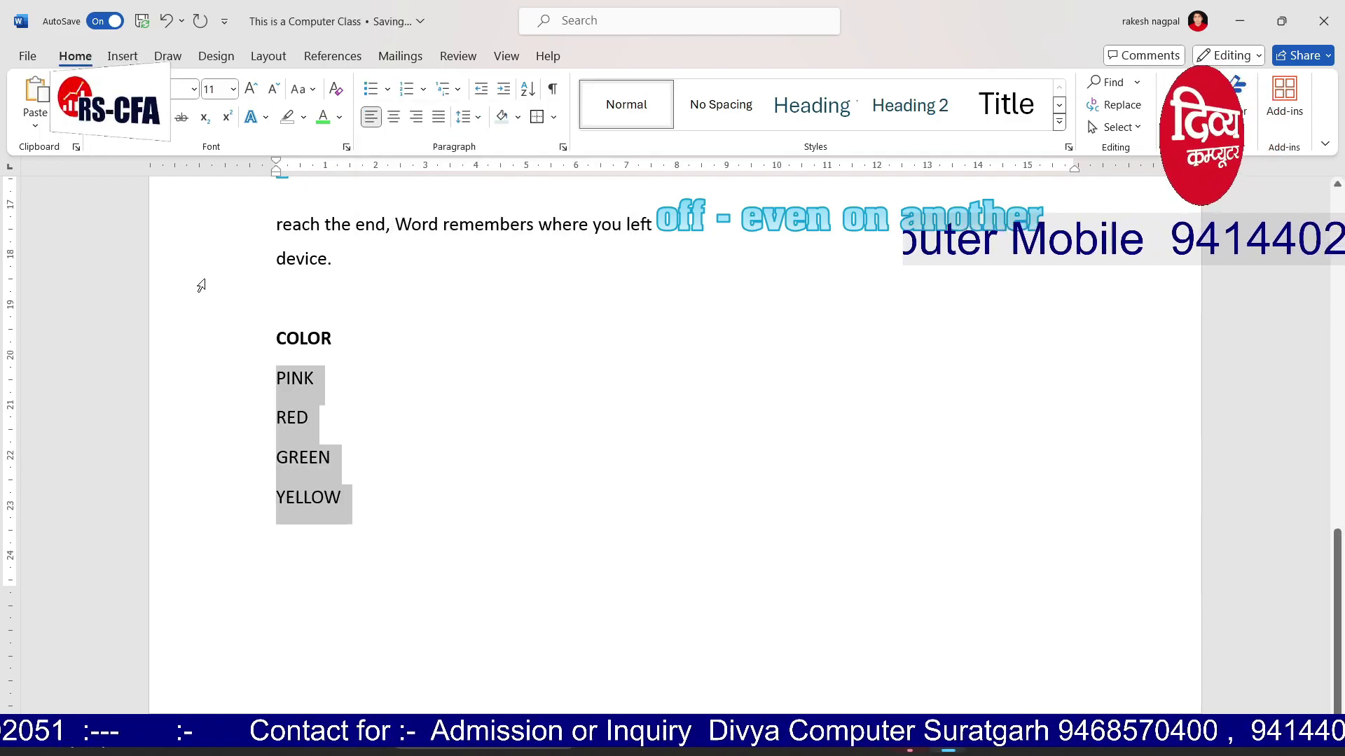
{"action": "left_click", "coordinate": [424, 89]}
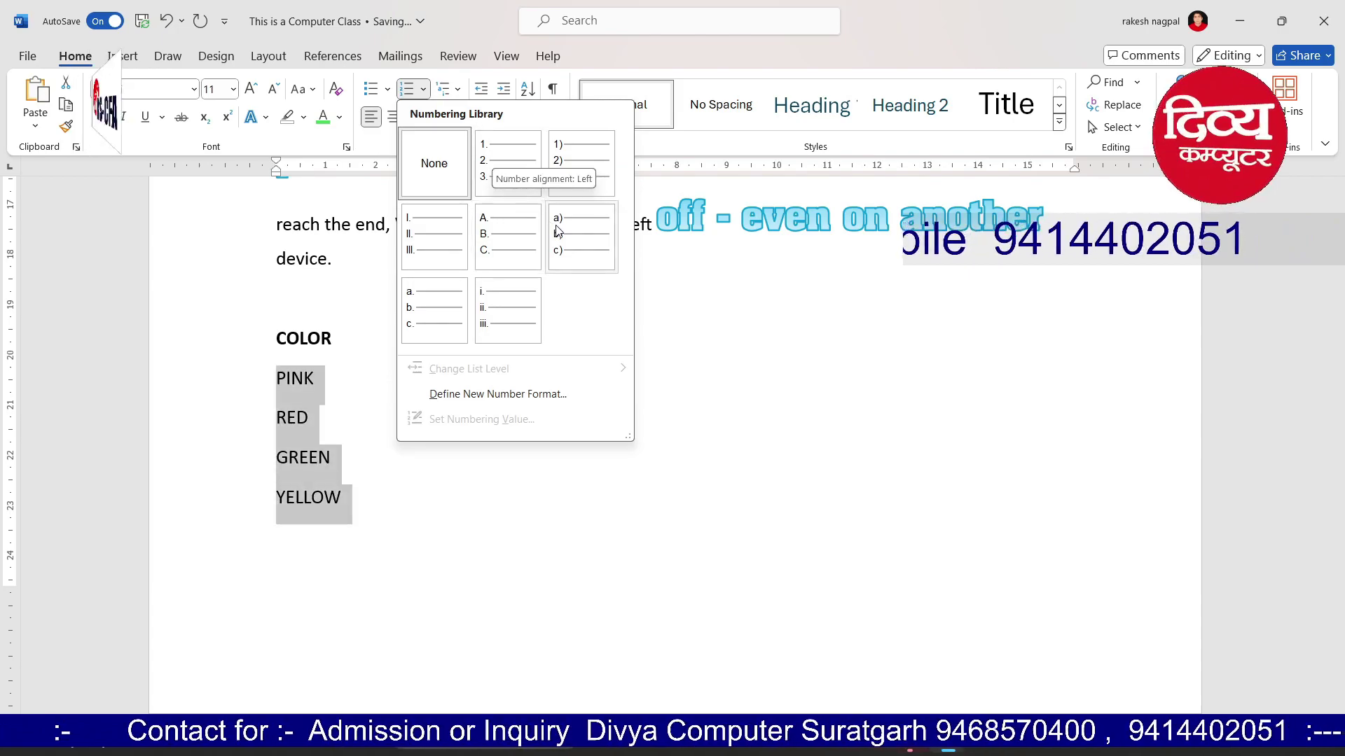
{"action": "left_click", "coordinate": [429, 241]}
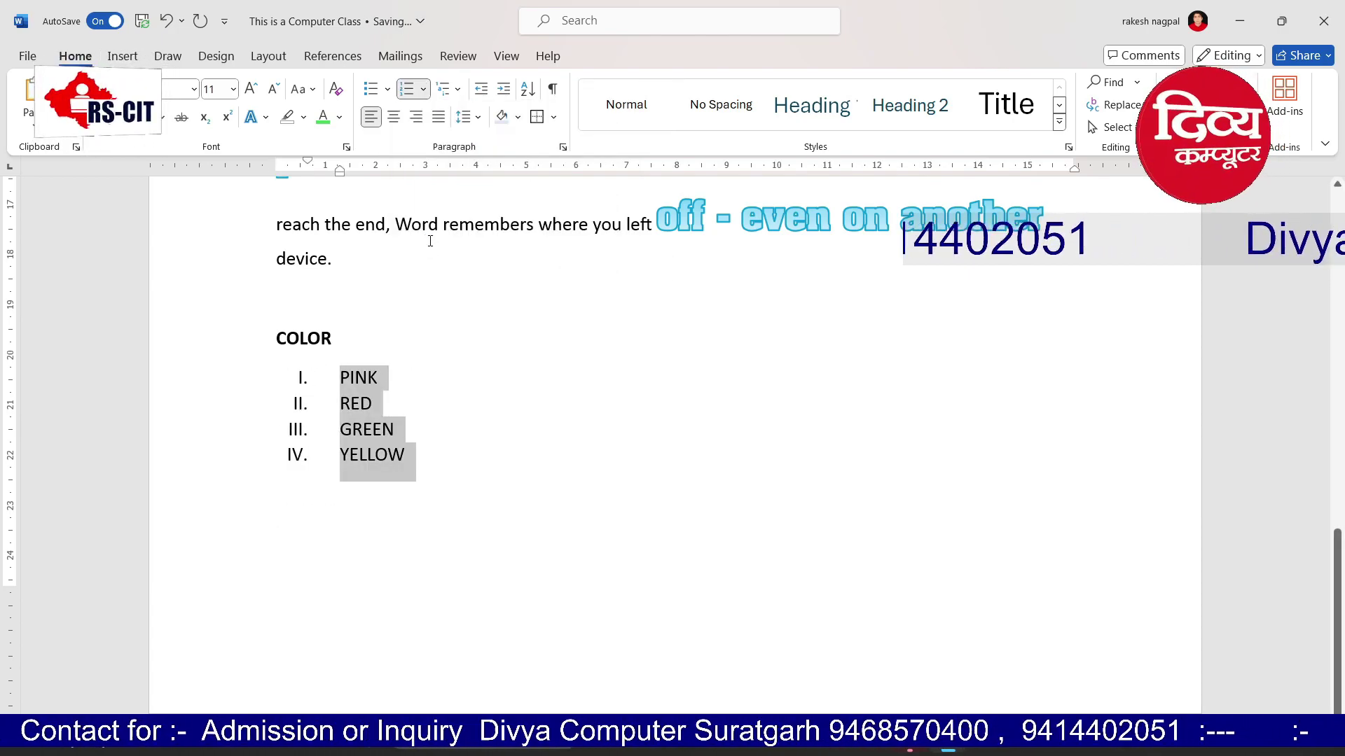
Switch the numbering of the color list to the 1., 2., 3. format
{"action": "left_click", "coordinate": [425, 90]}
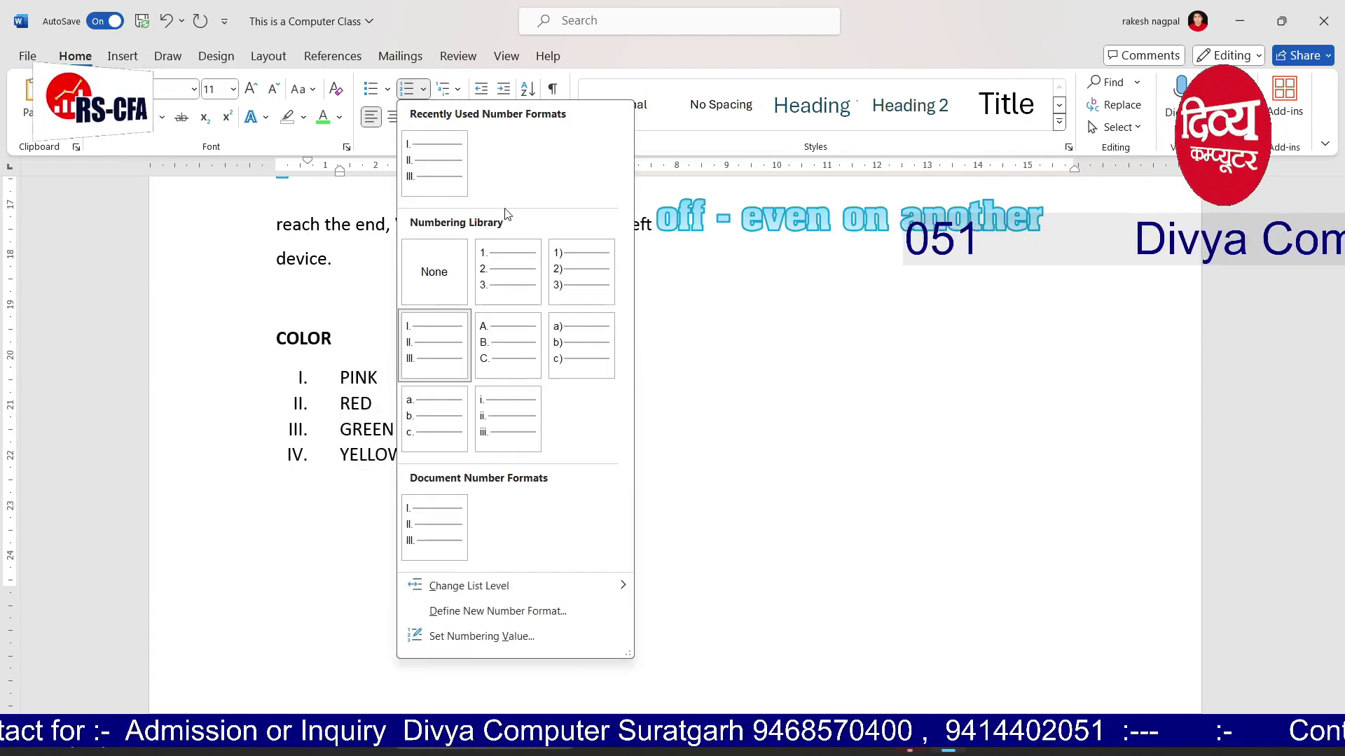
{"action": "left_click", "coordinate": [516, 276]}
{"action": "left_click", "coordinate": [467, 444]}
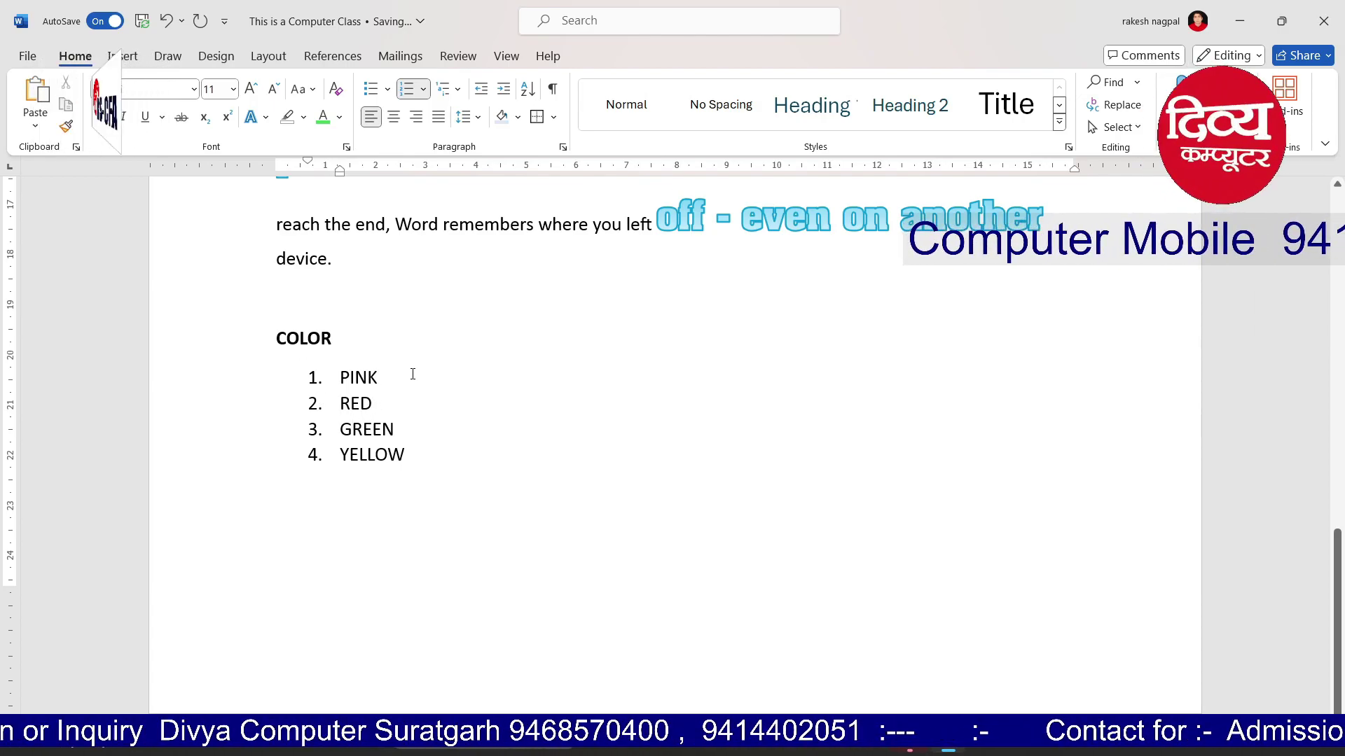
Insert the numbered items BLACK and BRWON after PINK in the color list
{"action": "key", "text": "Return"}
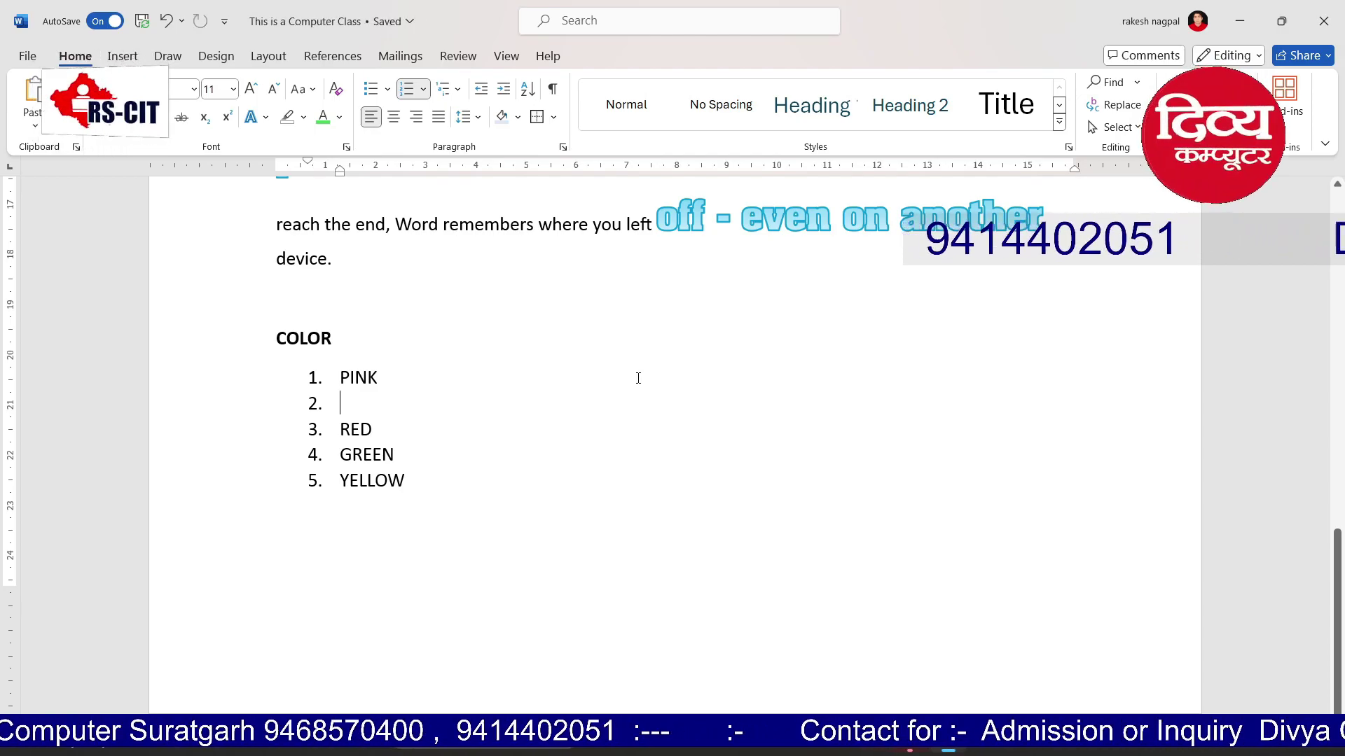
{"action": "type", "text": "BLACK"}
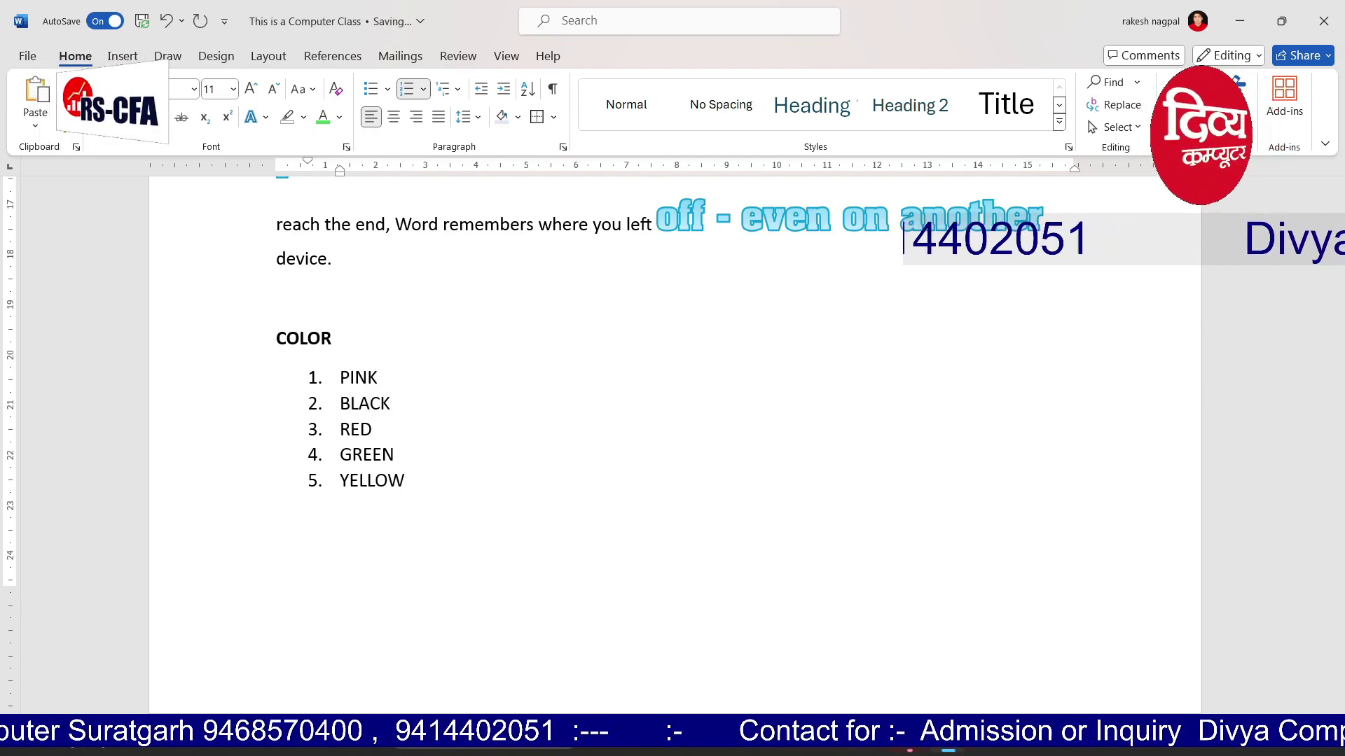
{"action": "key", "text": "Return"}
{"action": "type", "text": "BRWON"}
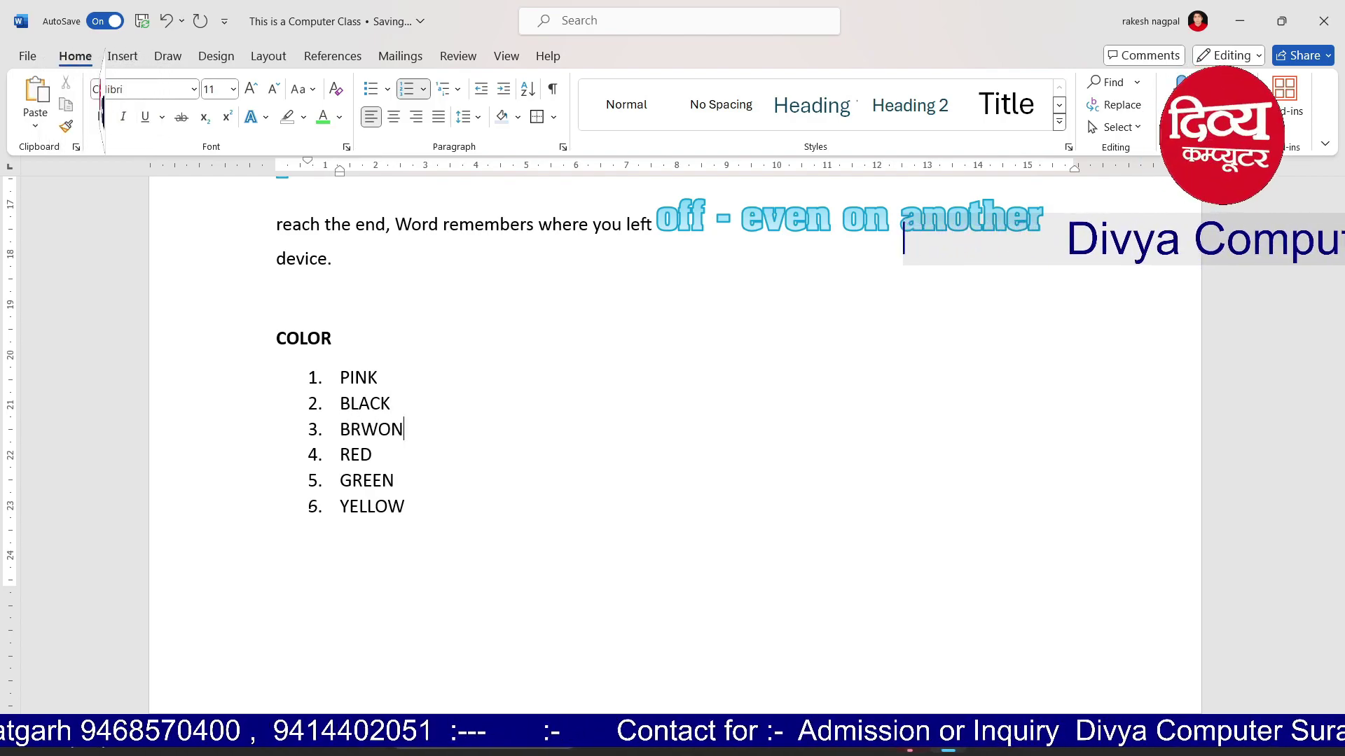
{"action": "left_click", "coordinate": [522, 528]}
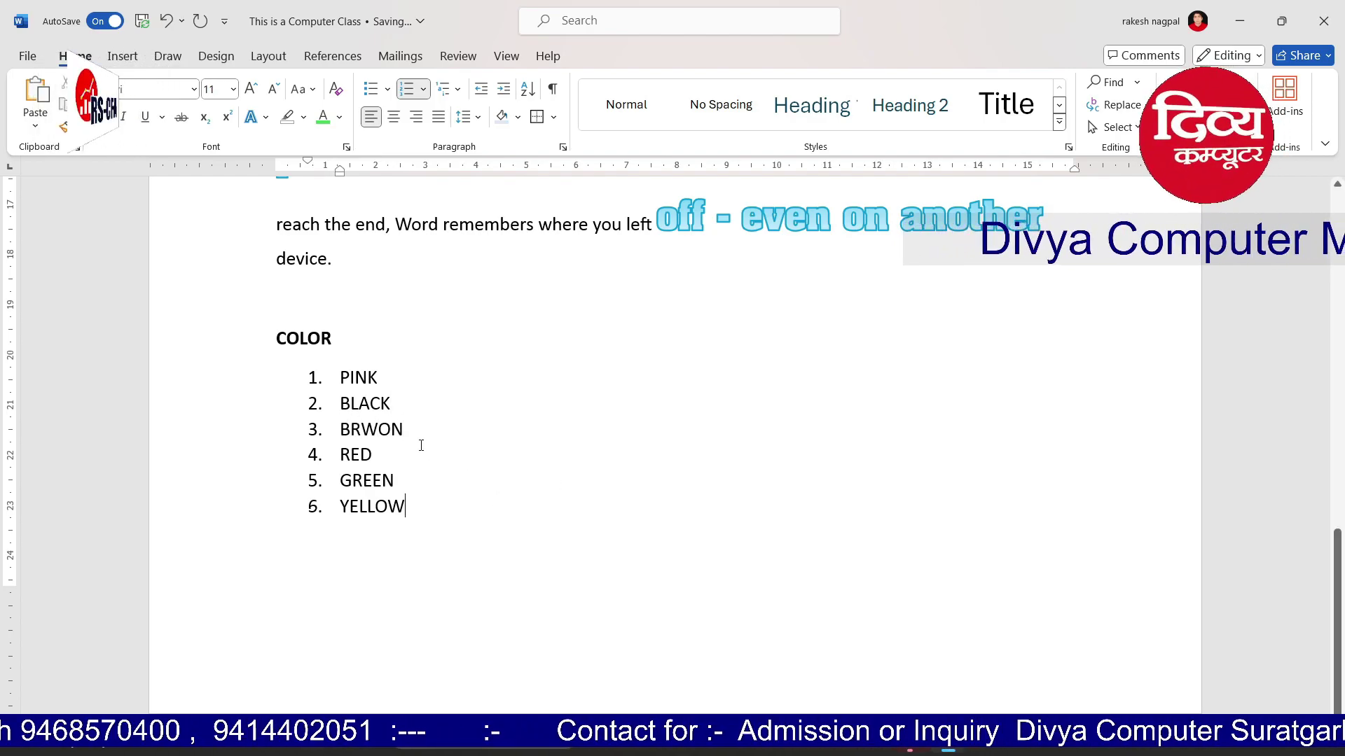
Delete the BRWON and RED items from the numbered color list
{"action": "key", "text": "Left"}
{"action": "key", "text": "Left"}
{"action": "key", "text": "Left"}
{"action": "key", "text": "Left"}
{"action": "key", "text": "Left"}
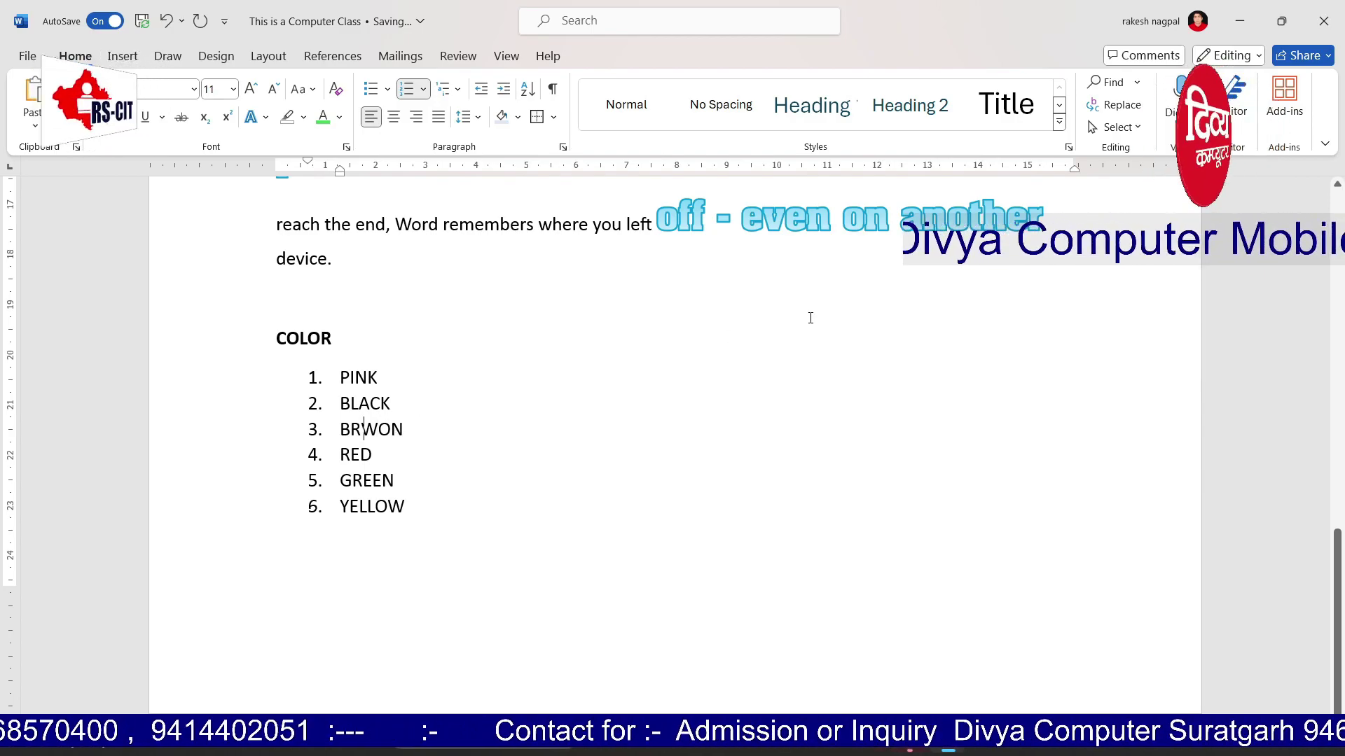
{"action": "key", "text": "shift+Down"}
{"action": "key", "text": "Delete"}
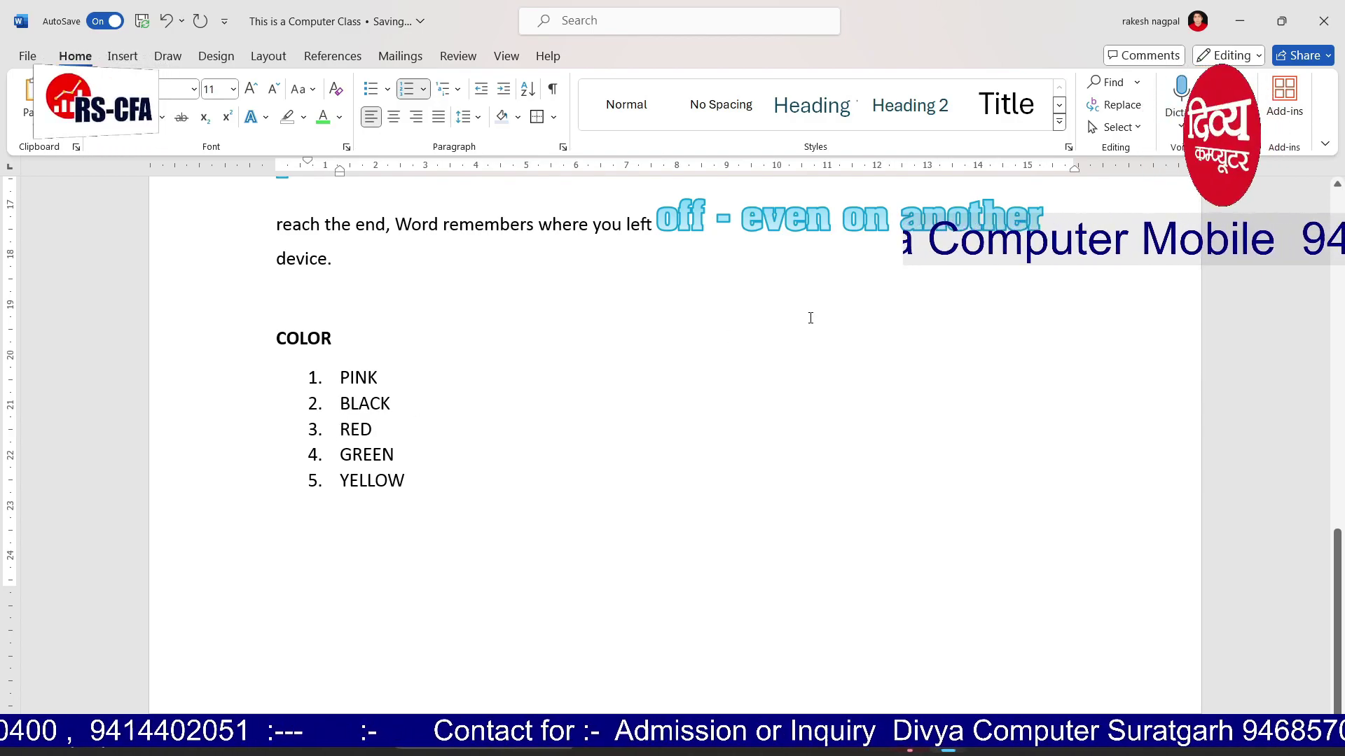
{"action": "key", "text": "shift+Down"}
{"action": "key", "text": "Delete"}
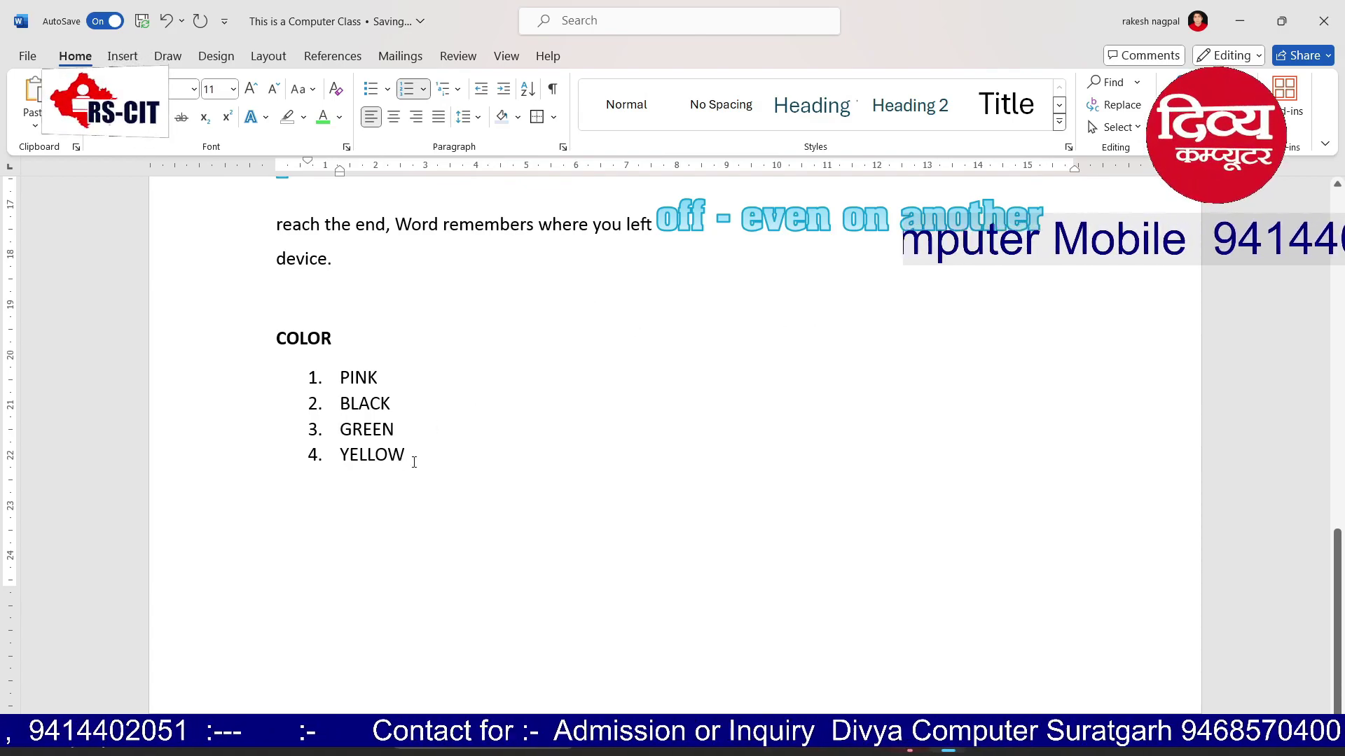
Remove the numbering from the four color names PINK to YELLOW
{"action": "left_click_drag", "start_coordinate": [424, 457], "coordinate": [339, 375]}
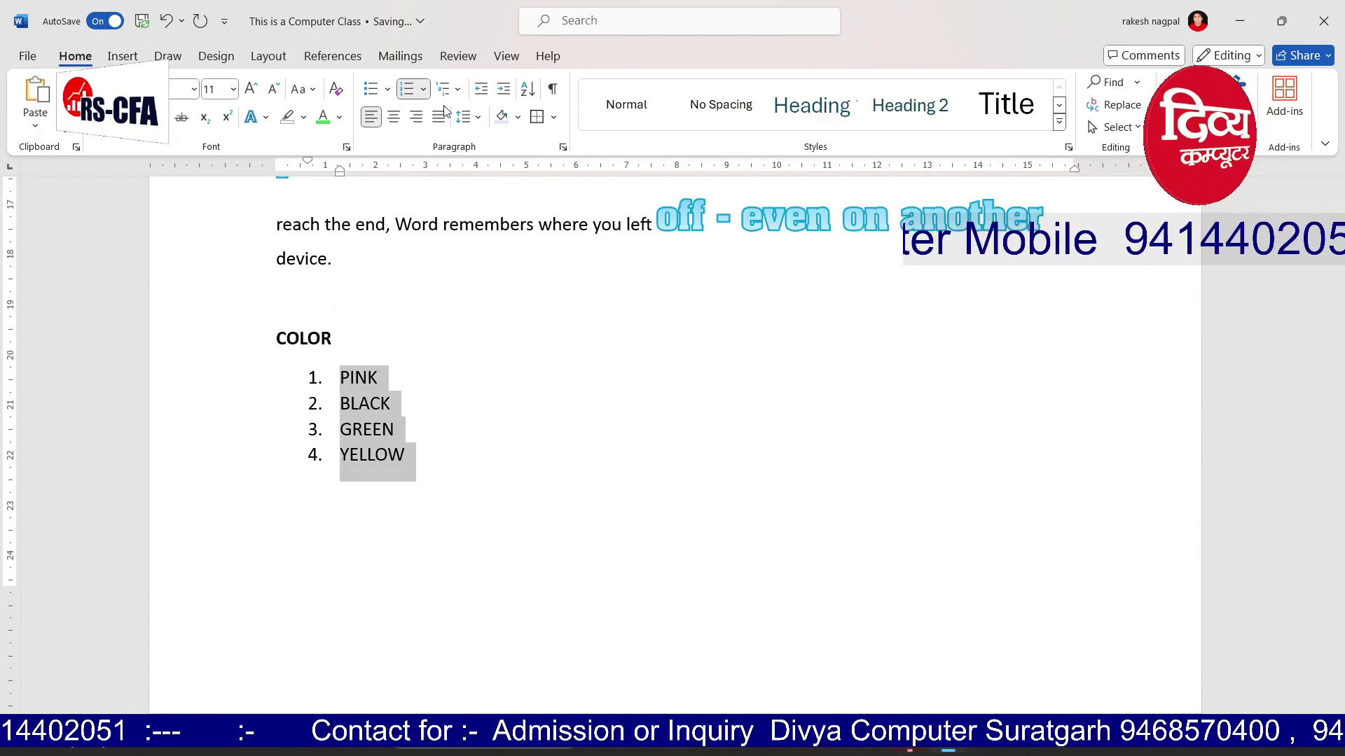
{"action": "left_click", "coordinate": [424, 90]}
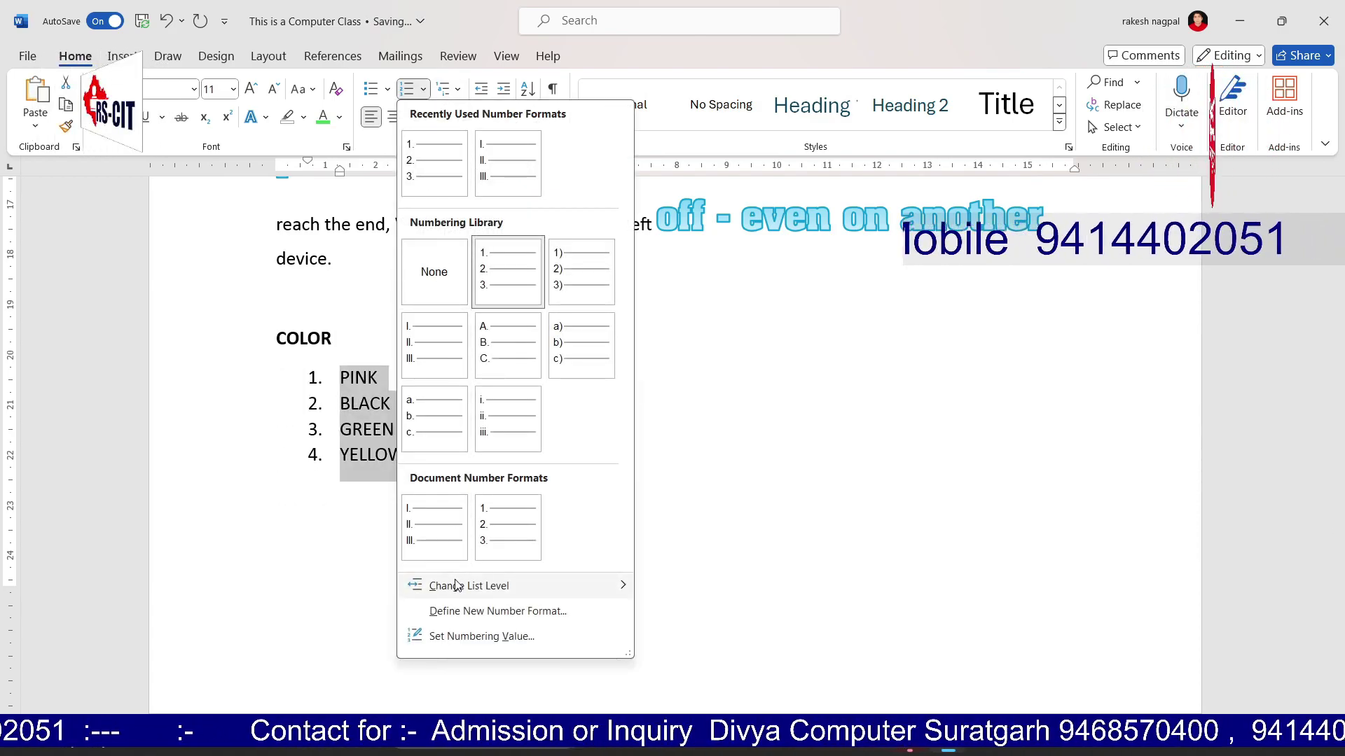
{"action": "left_click", "coordinate": [457, 251]}
{"action": "left_click", "coordinate": [581, 476]}
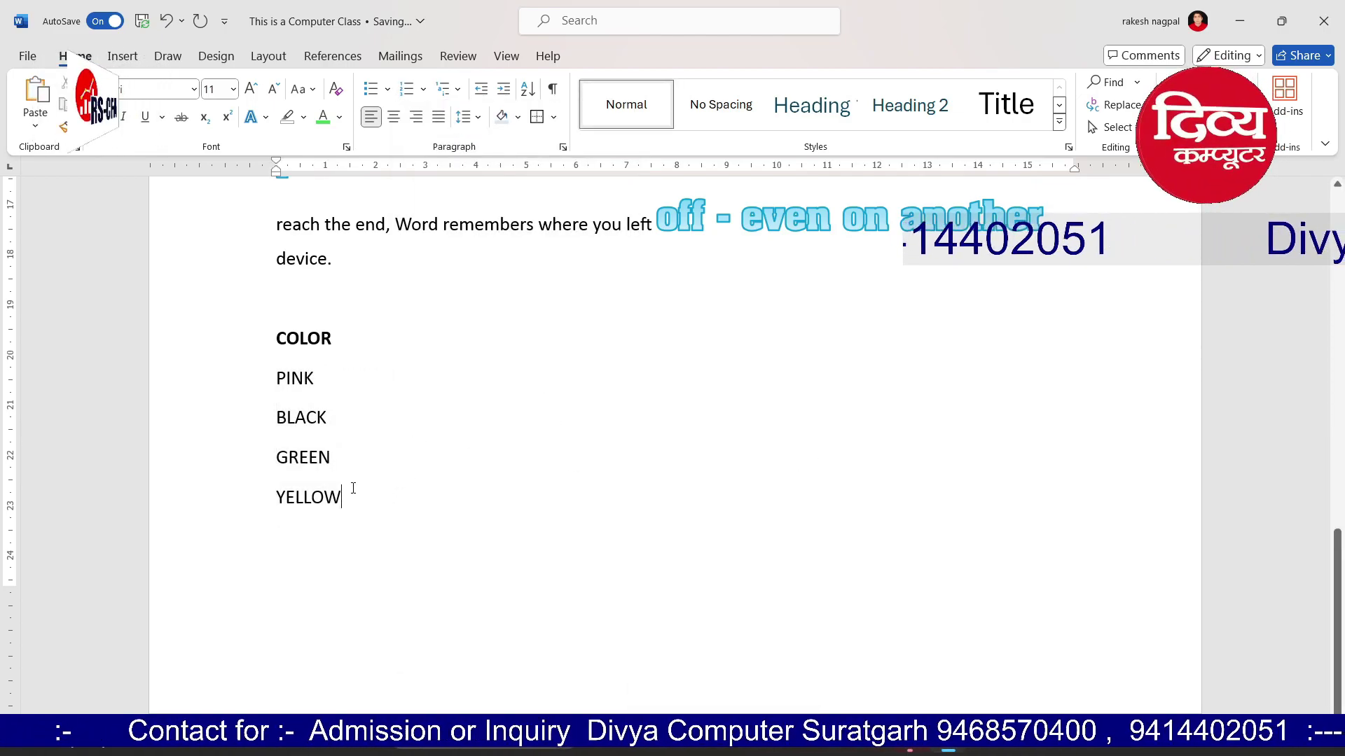
Indent the four color names PINK to YELLOW by two levels
{"action": "left_click_drag", "start_coordinate": [358, 499], "coordinate": [297, 390]}
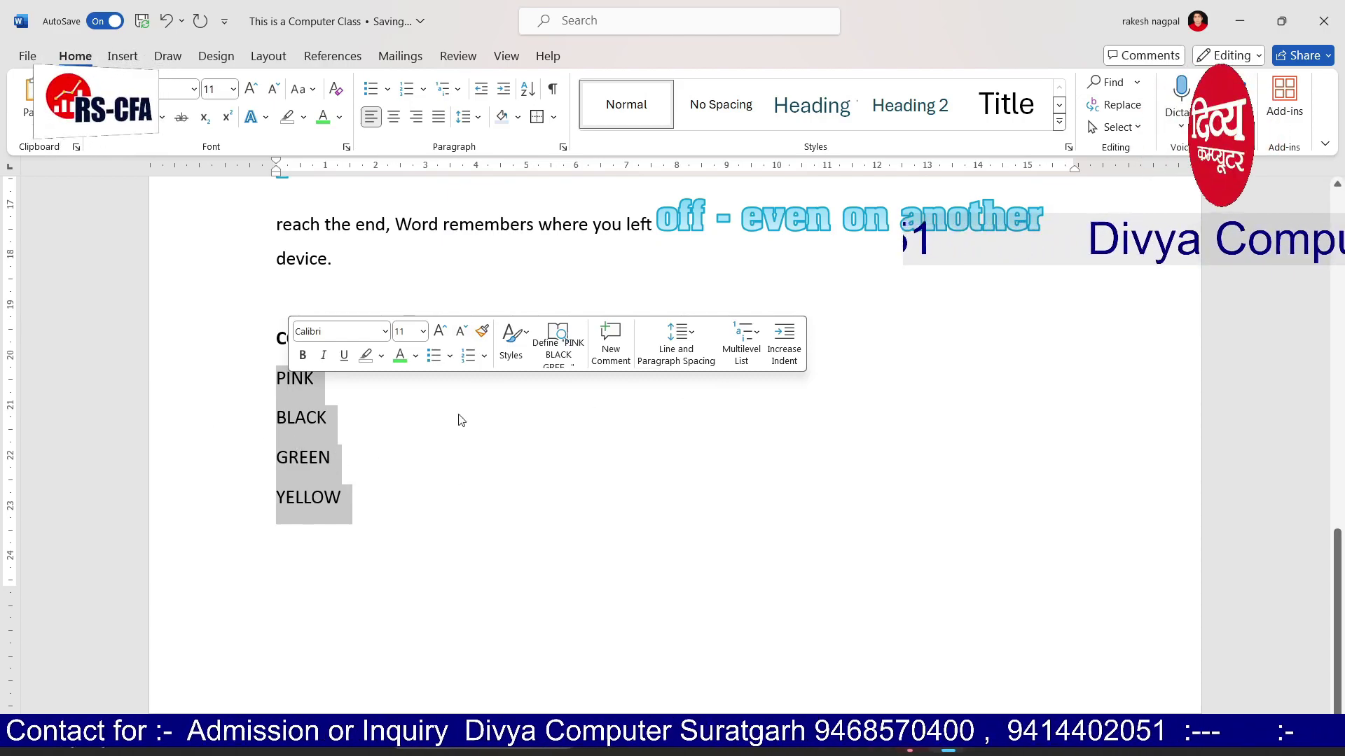
{"action": "left_click", "coordinate": [504, 90]}
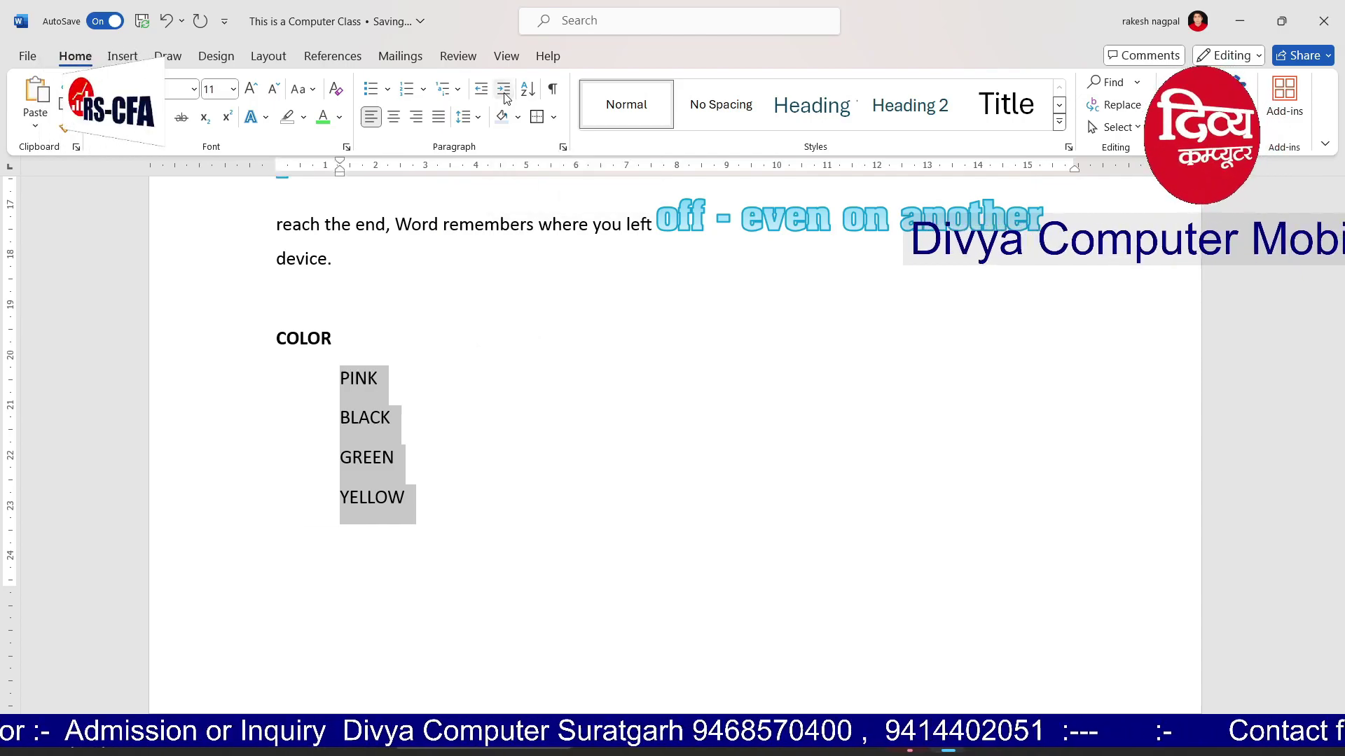
{"action": "left_click", "coordinate": [504, 90]}
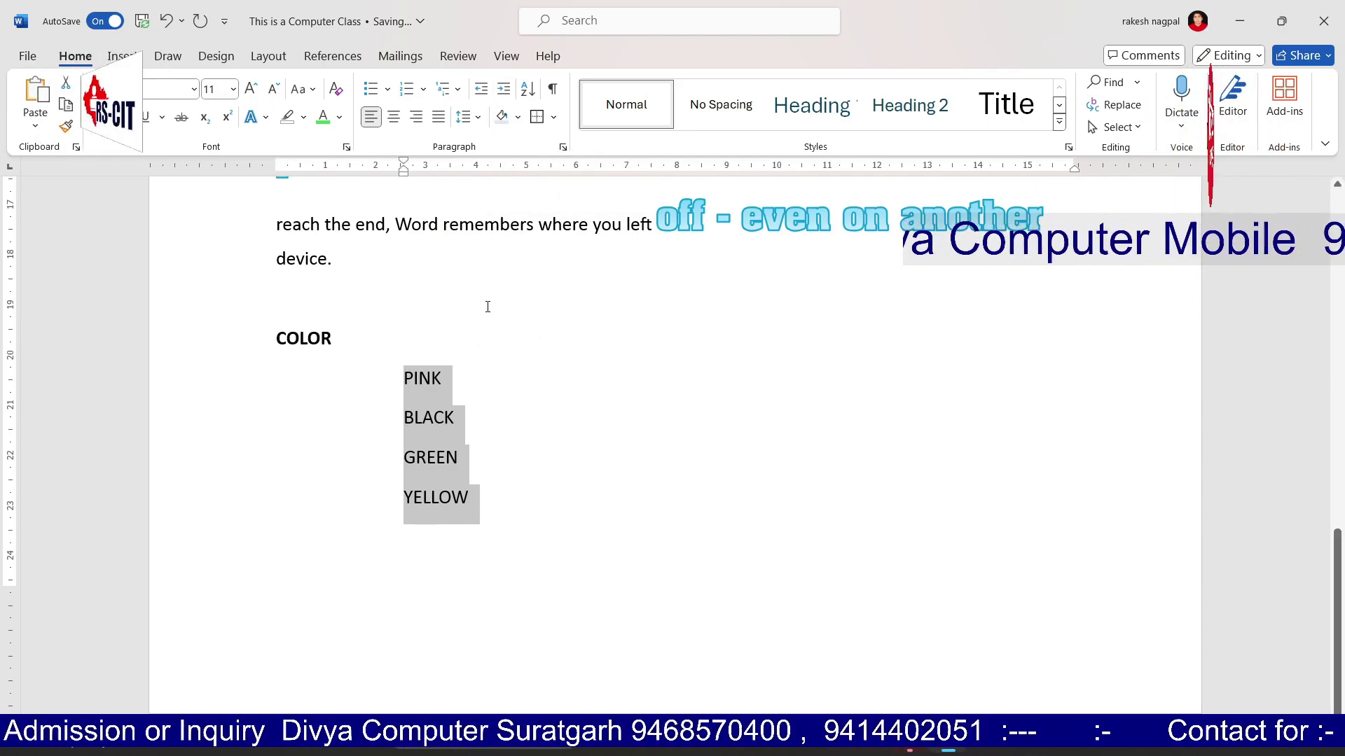
Remove the border from the paragraph starting "To make your document look professionally produced"
{"action": "scroll", "coordinate": [382, 398], "scroll_direction": "up", "scroll_amount": 1}
{"action": "scroll", "coordinate": [651, 423], "scroll_direction": "up", "scroll_amount": 15}
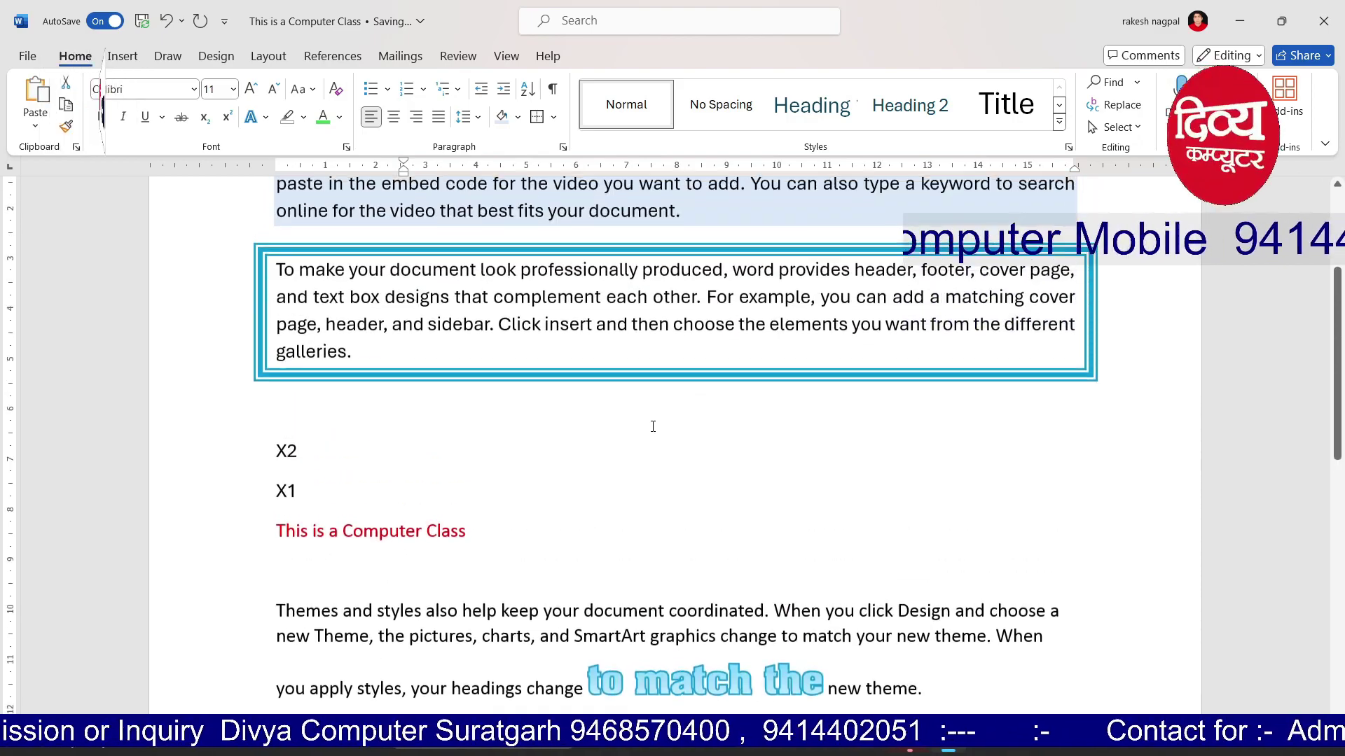
{"action": "left_click_drag", "start_coordinate": [357, 561], "coordinate": [255, 483]}
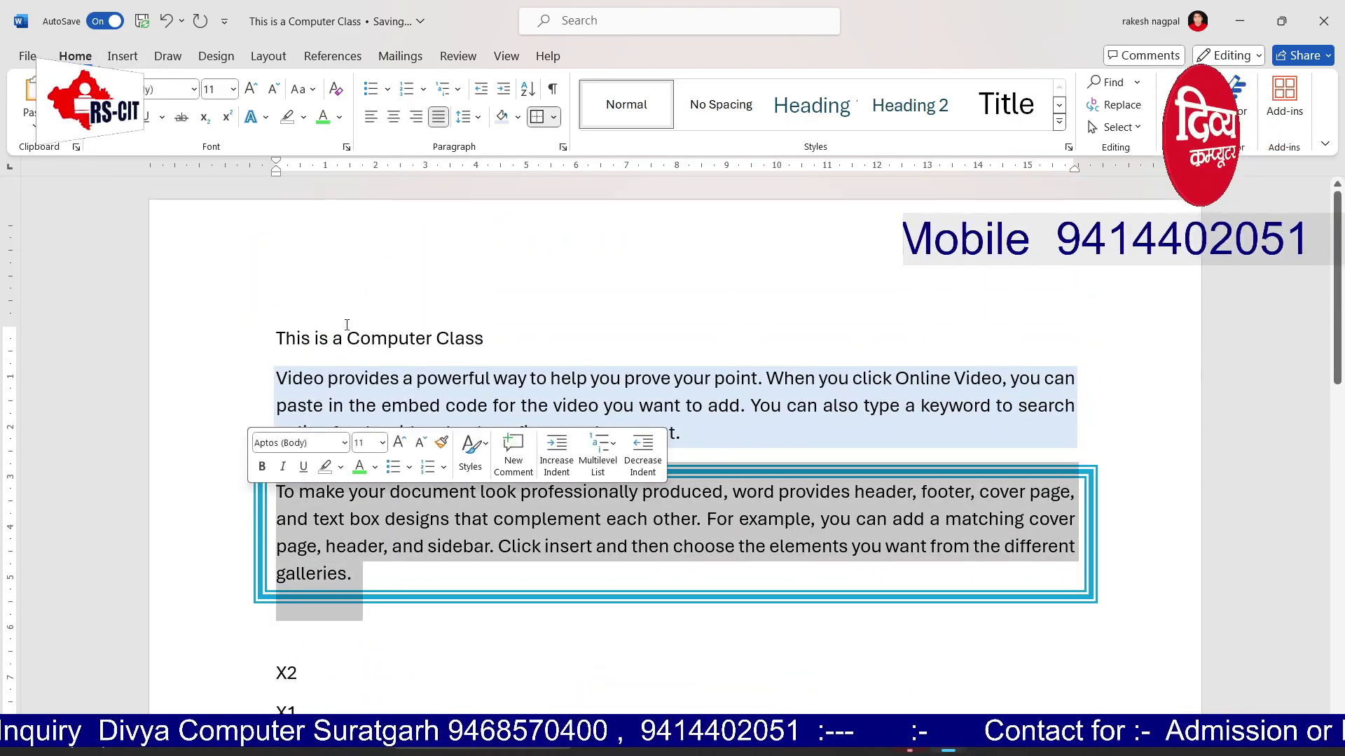
{"action": "left_click", "coordinate": [554, 121]}
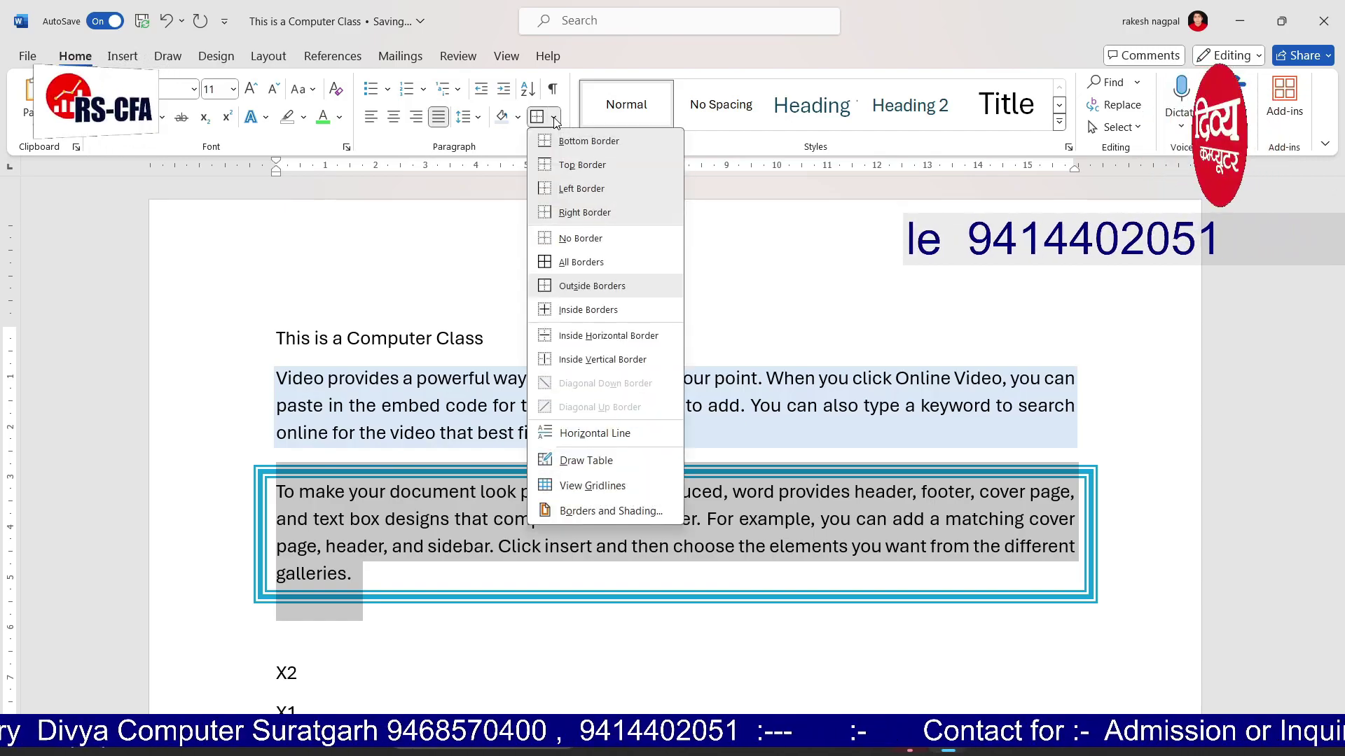
{"action": "left_click", "coordinate": [582, 238]}
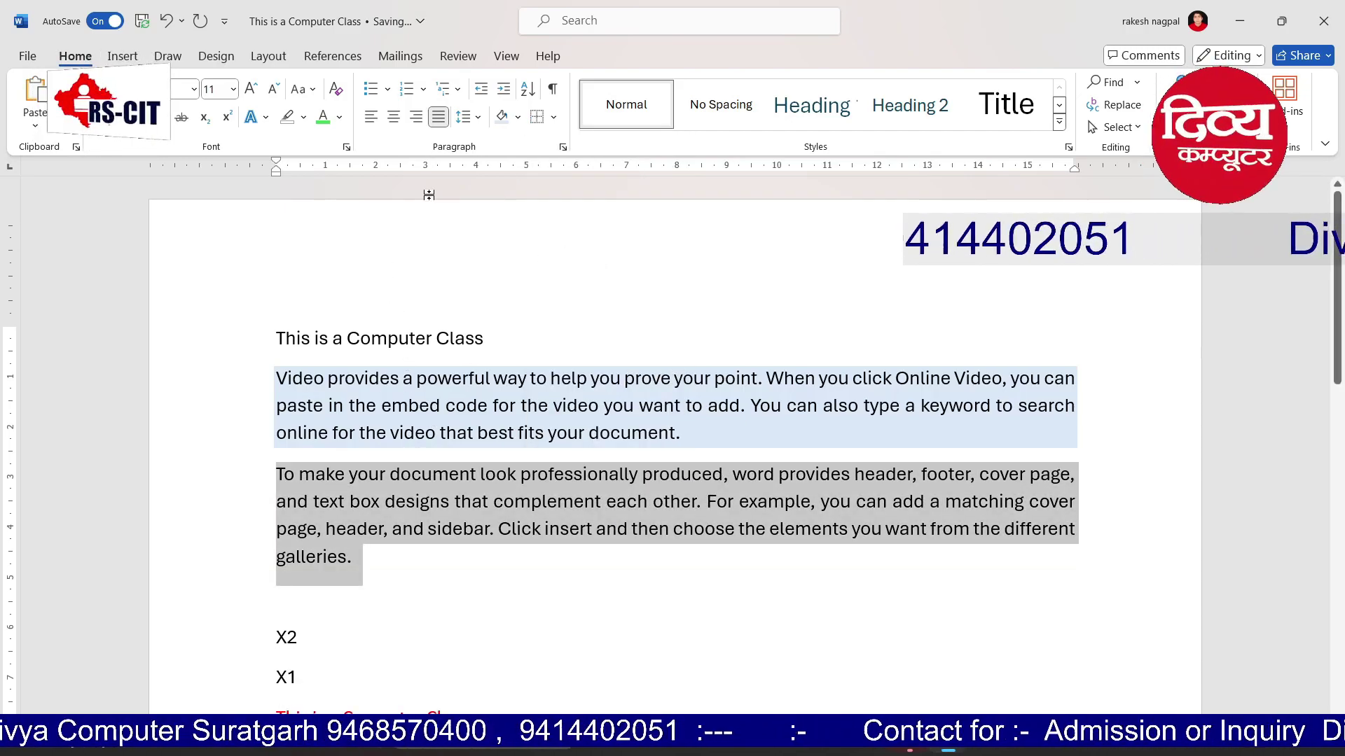
Indent the "To make your document" paragraph by two levels and bring it back to the margin, doing this twice
{"action": "left_click", "coordinate": [505, 94]}
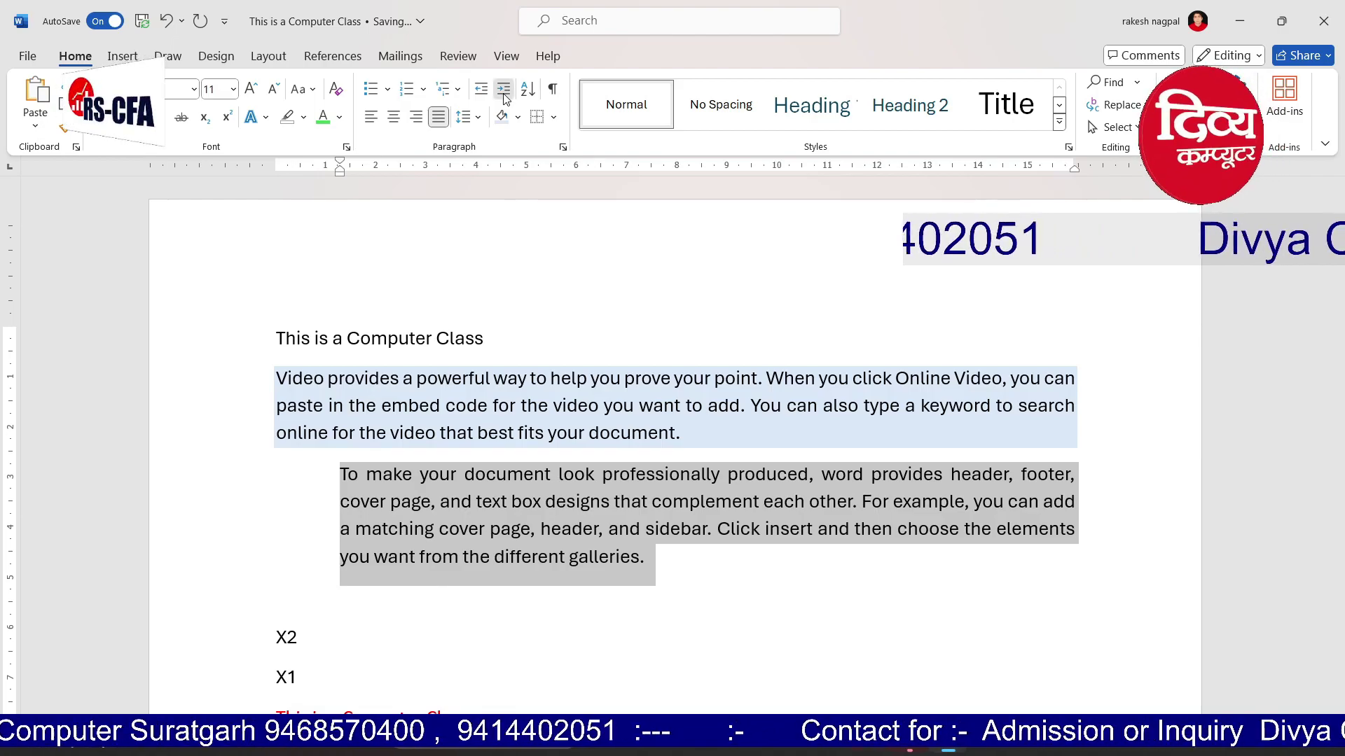
{"action": "left_click", "coordinate": [504, 95]}
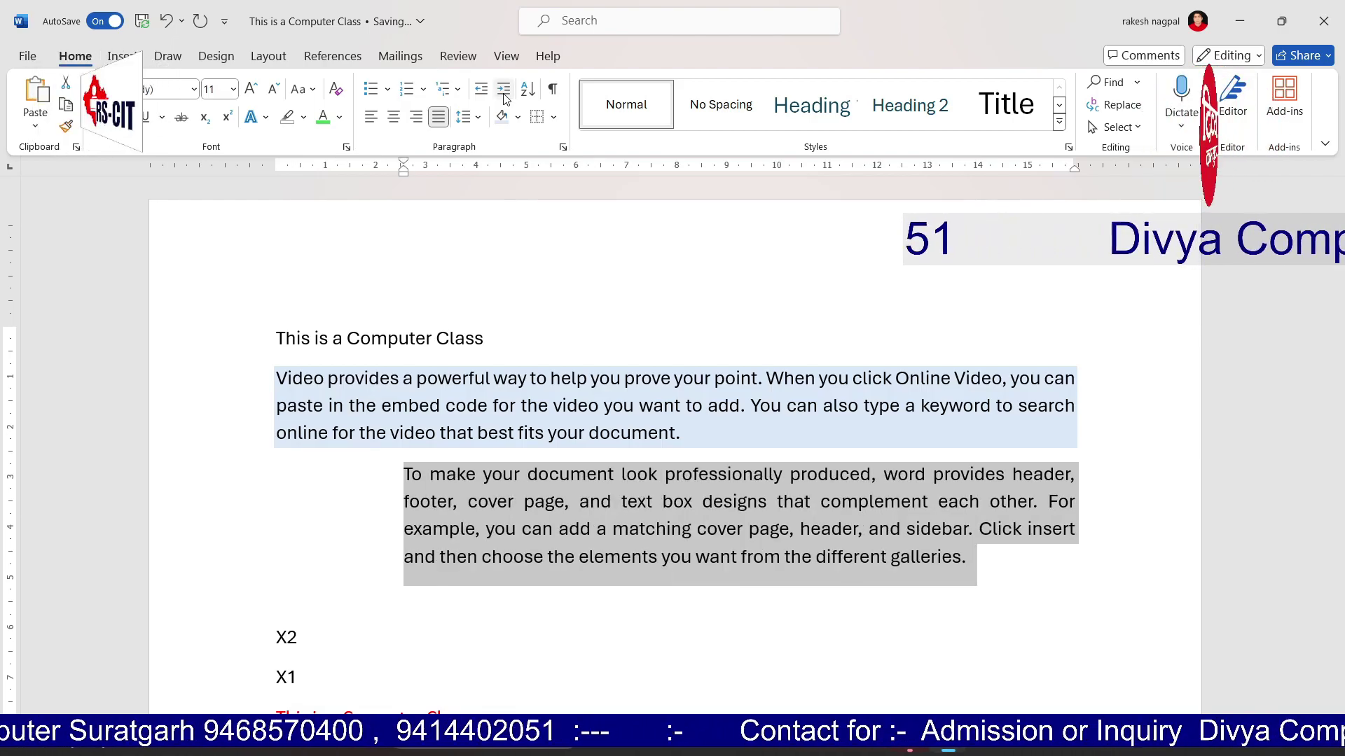
{"action": "left_click", "coordinate": [483, 92]}
{"action": "left_click", "coordinate": [483, 93]}
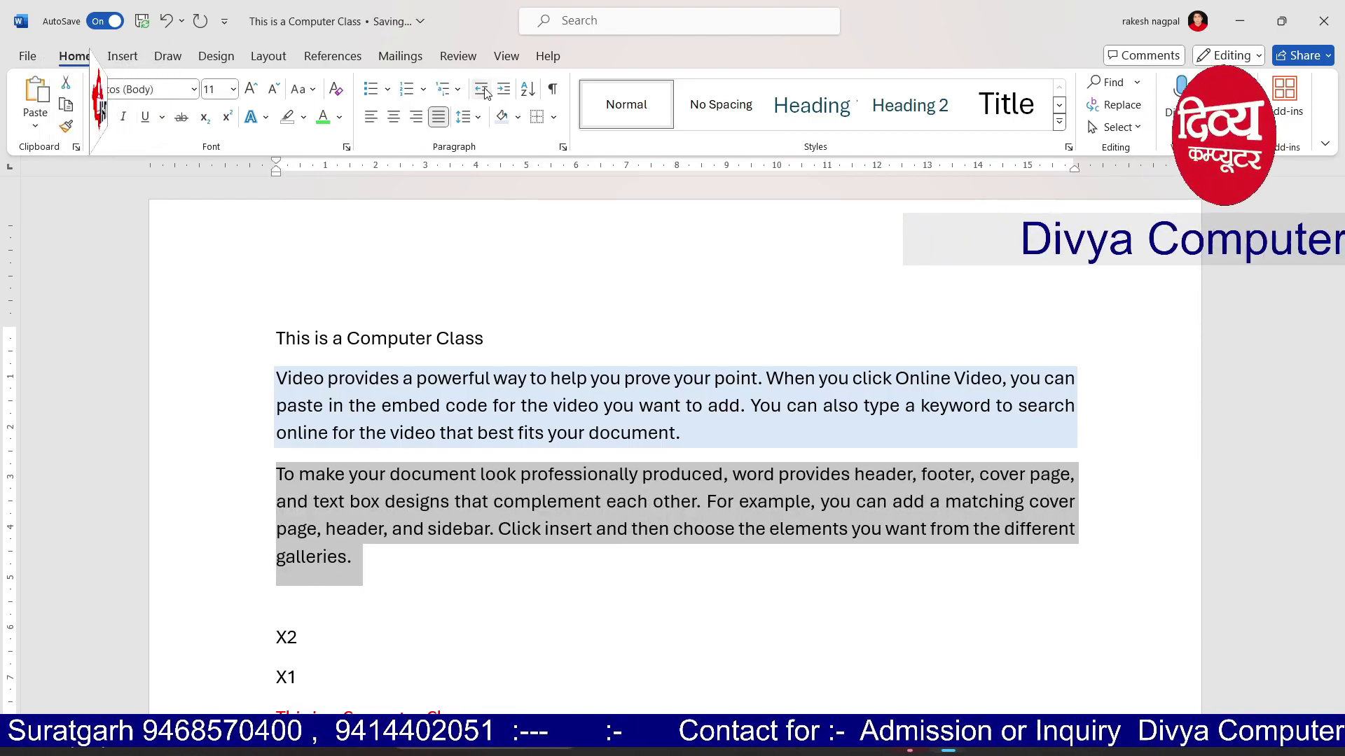
{"action": "left_click", "coordinate": [504, 94]}
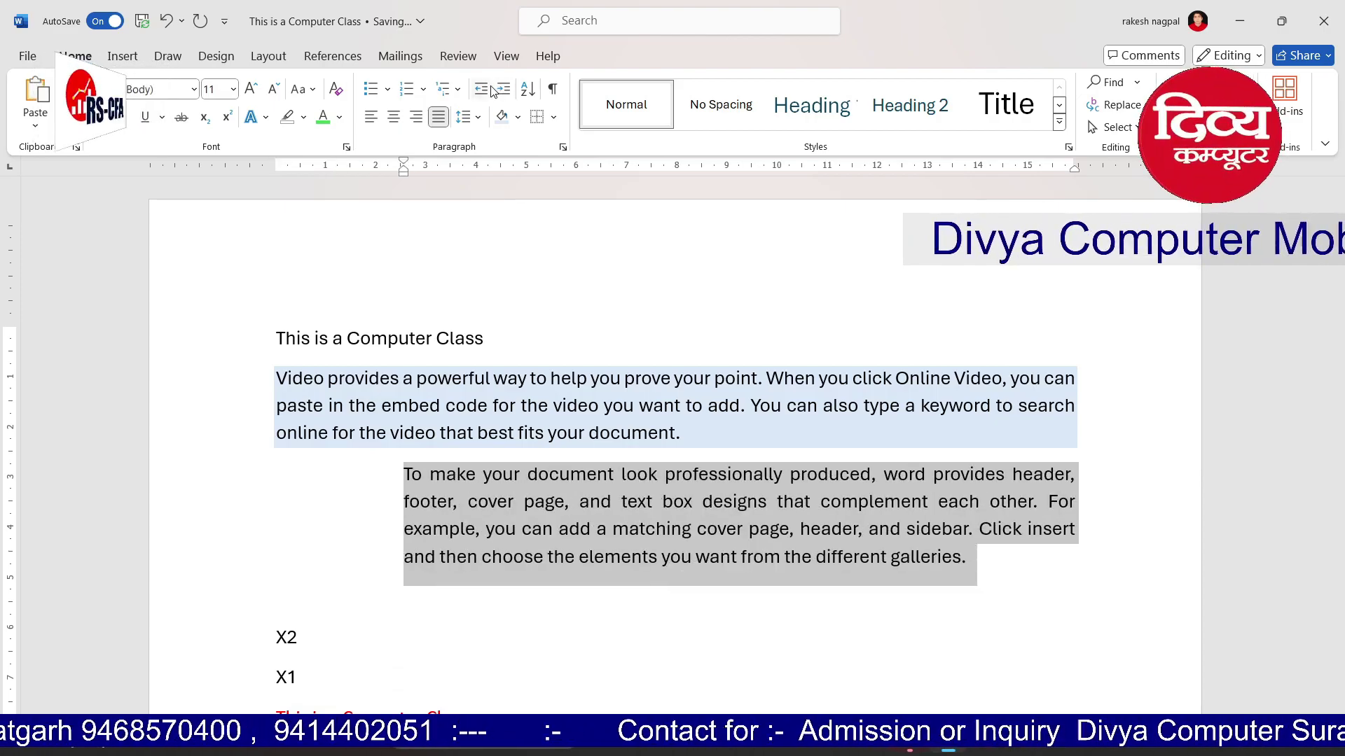
{"action": "left_click", "coordinate": [483, 88]}
{"action": "left_click", "coordinate": [483, 89]}
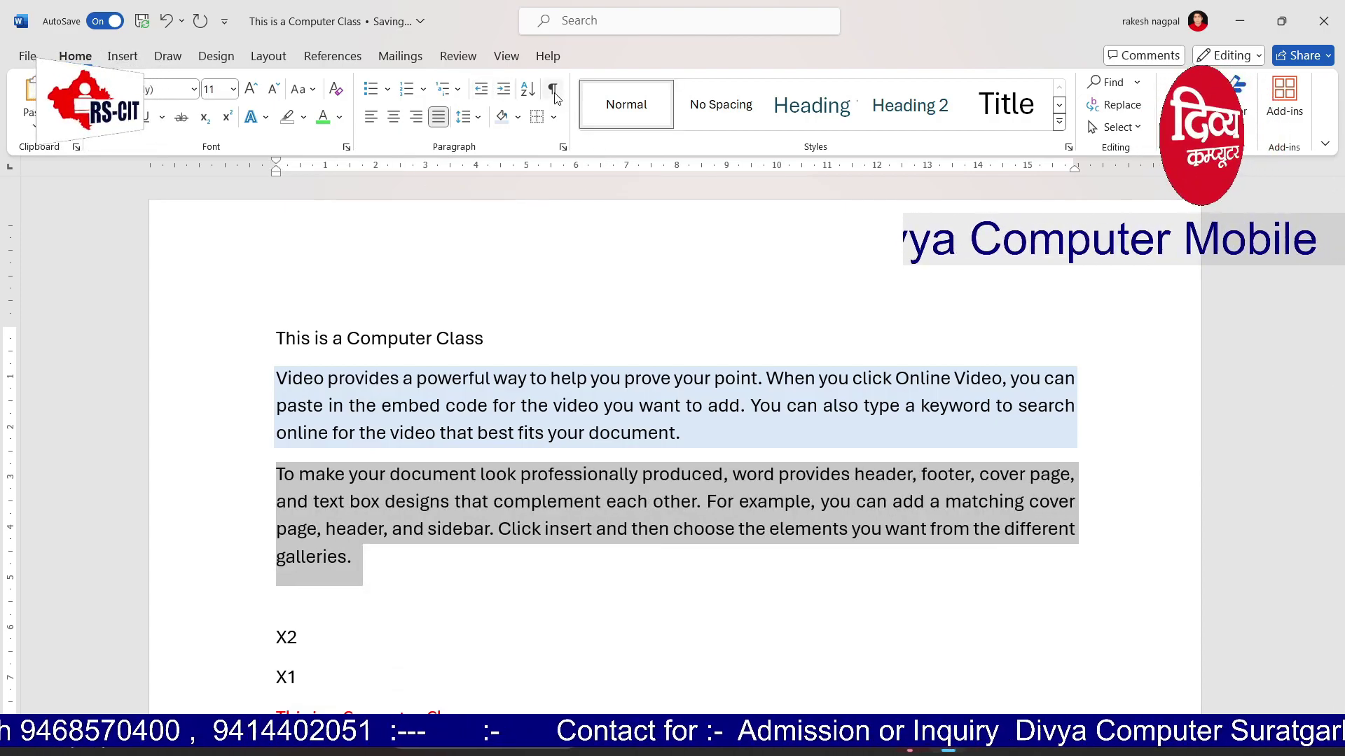
Add three blank paragraphs below the "To make your document" paragraph, with two spaces and four tabs in one of them
{"action": "scroll", "coordinate": [427, 484], "scroll_direction": "down", "scroll_amount": 3}
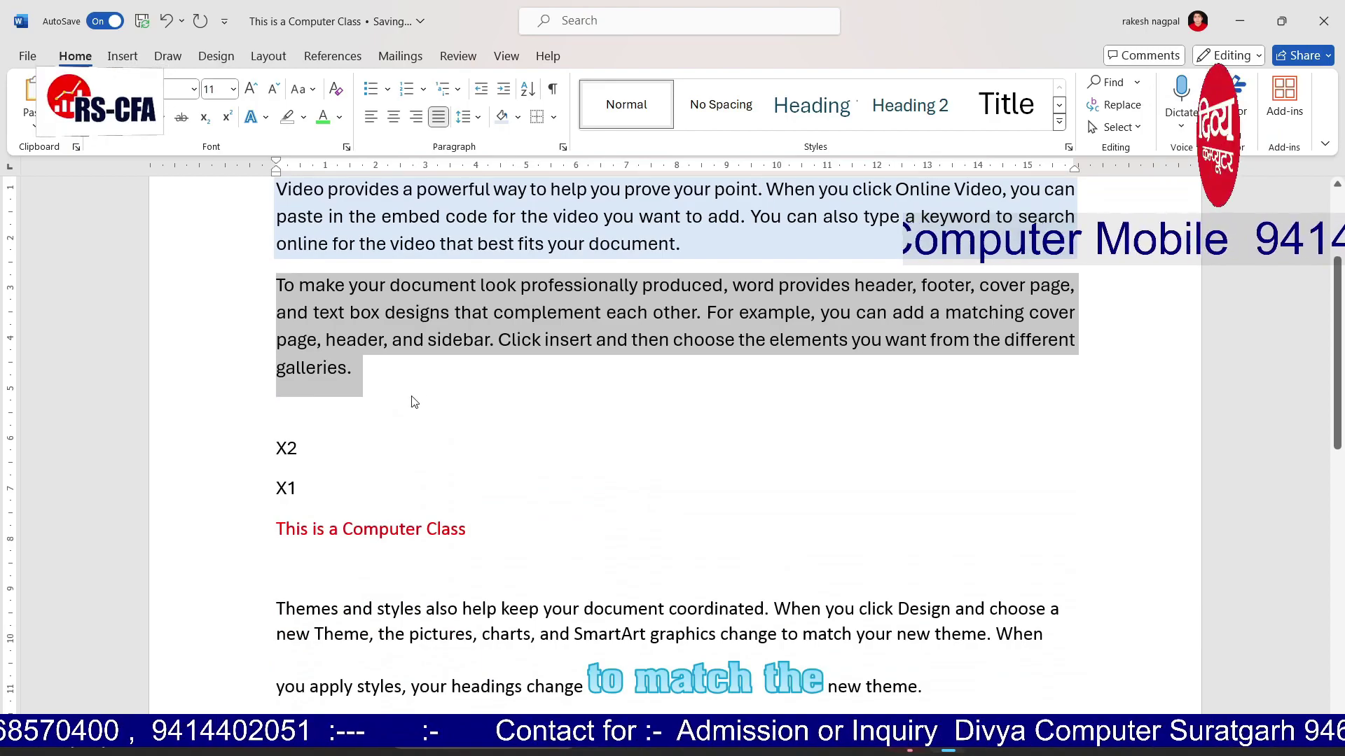
{"action": "left_click", "coordinate": [413, 401]}
{"action": "key", "text": "Return"}
{"action": "key", "text": "Return"}
{"action": "key", "text": "Return"}
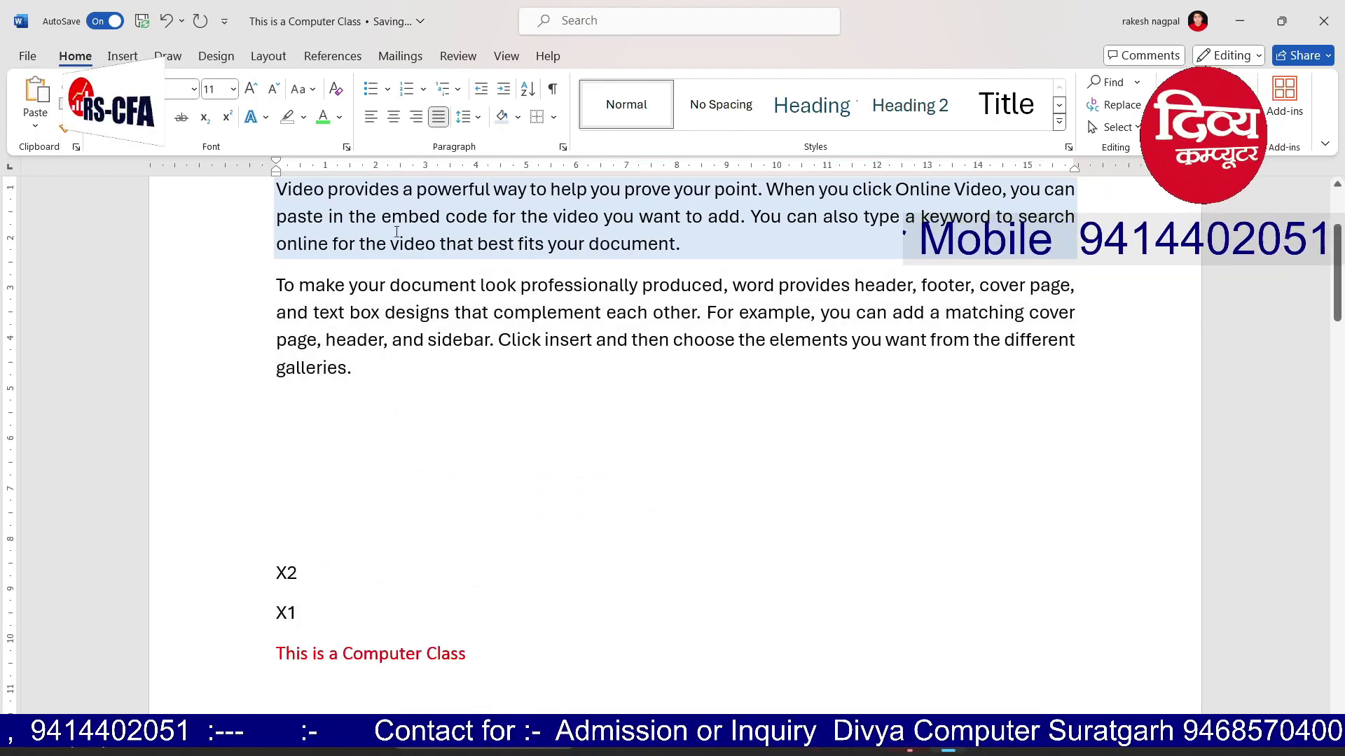
Show the formatting marks, highlight two tab marks in the blank line, and hide the marks again
{"action": "left_click", "coordinate": [558, 90]}
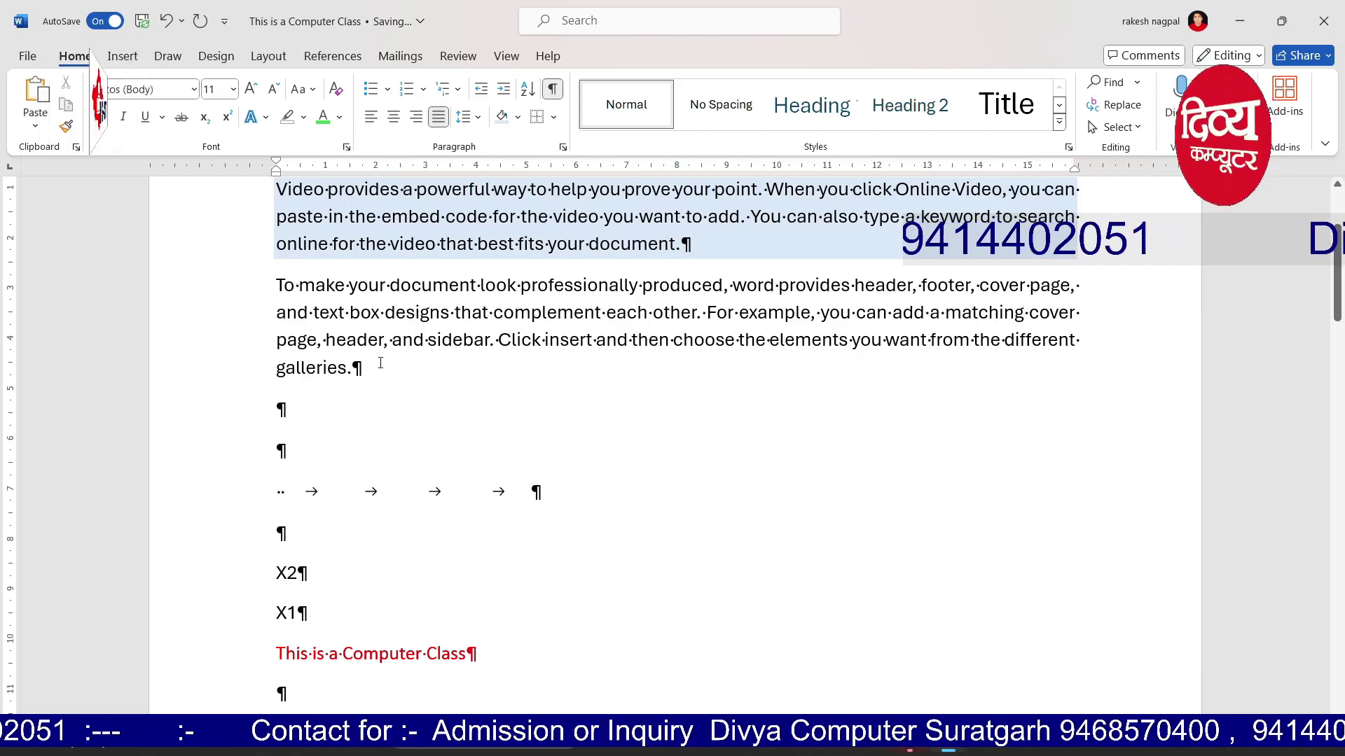
{"action": "left_click_drag", "start_coordinate": [341, 498], "coordinate": [466, 499]}
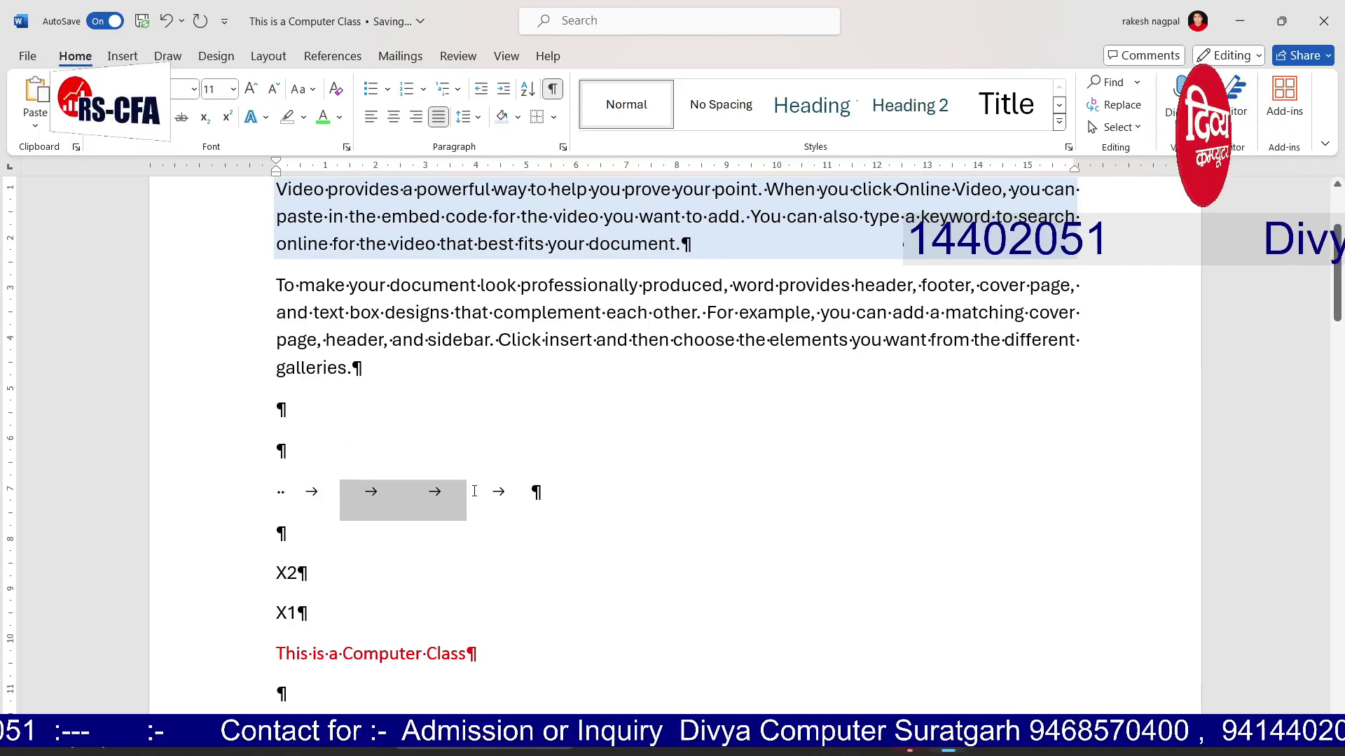
{"action": "left_click", "coordinate": [550, 90]}
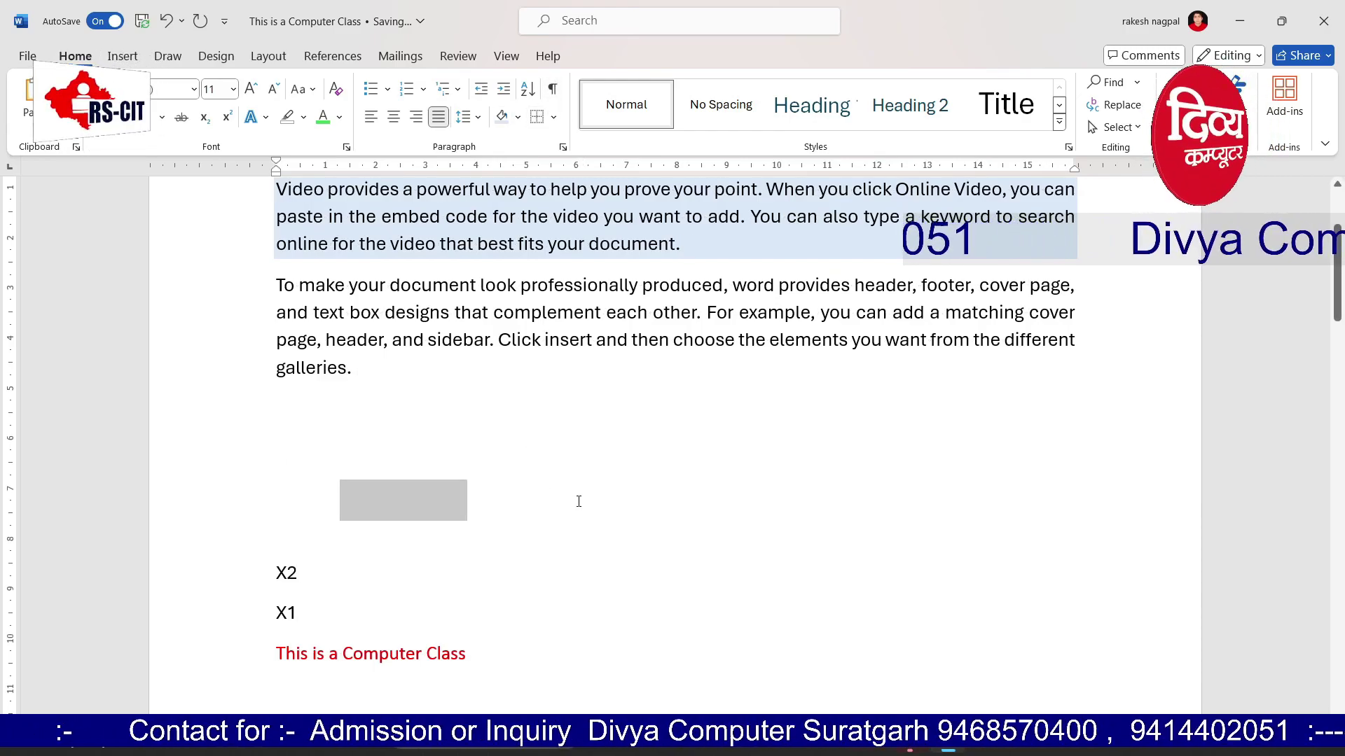
{"action": "left_click", "coordinate": [534, 486]}
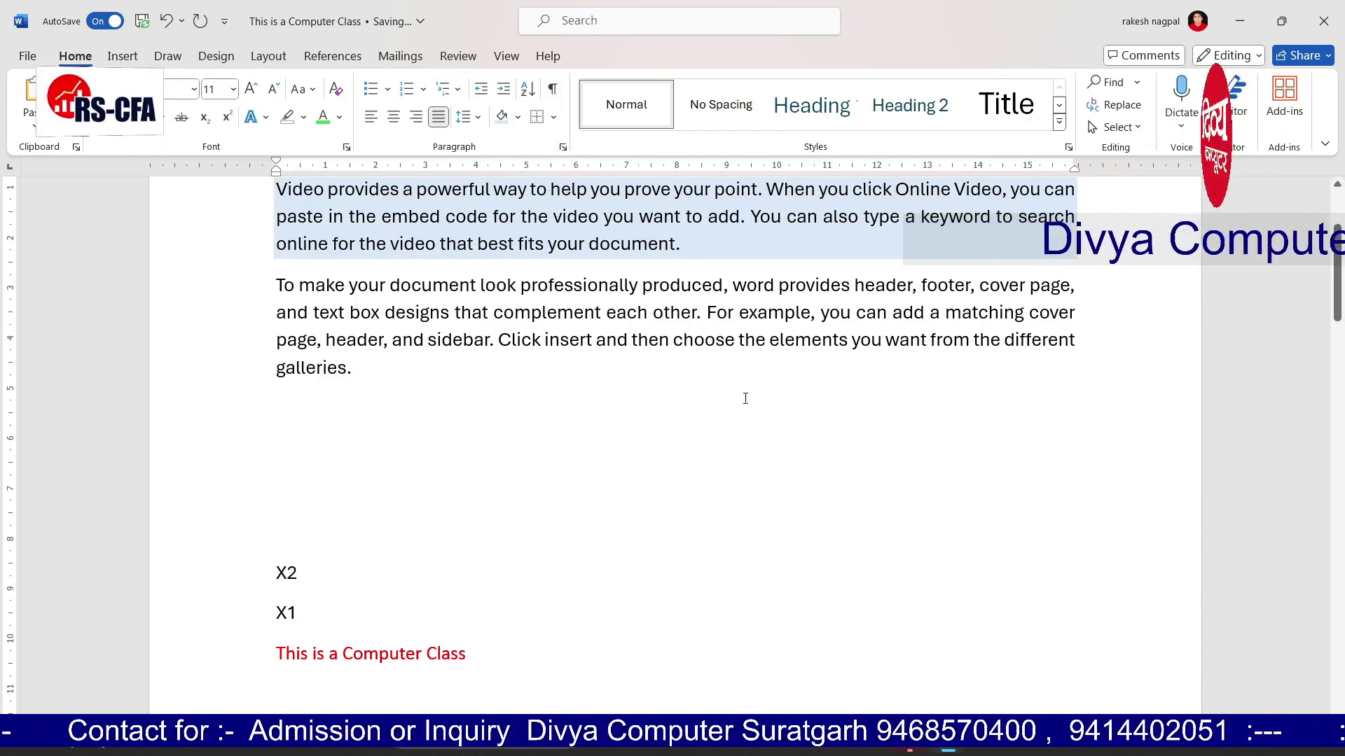
Apply the Title style to the opening line "This is a Computer Class" and center it
{"action": "scroll", "coordinate": [512, 362], "scroll_direction": "up", "scroll_amount": 3}
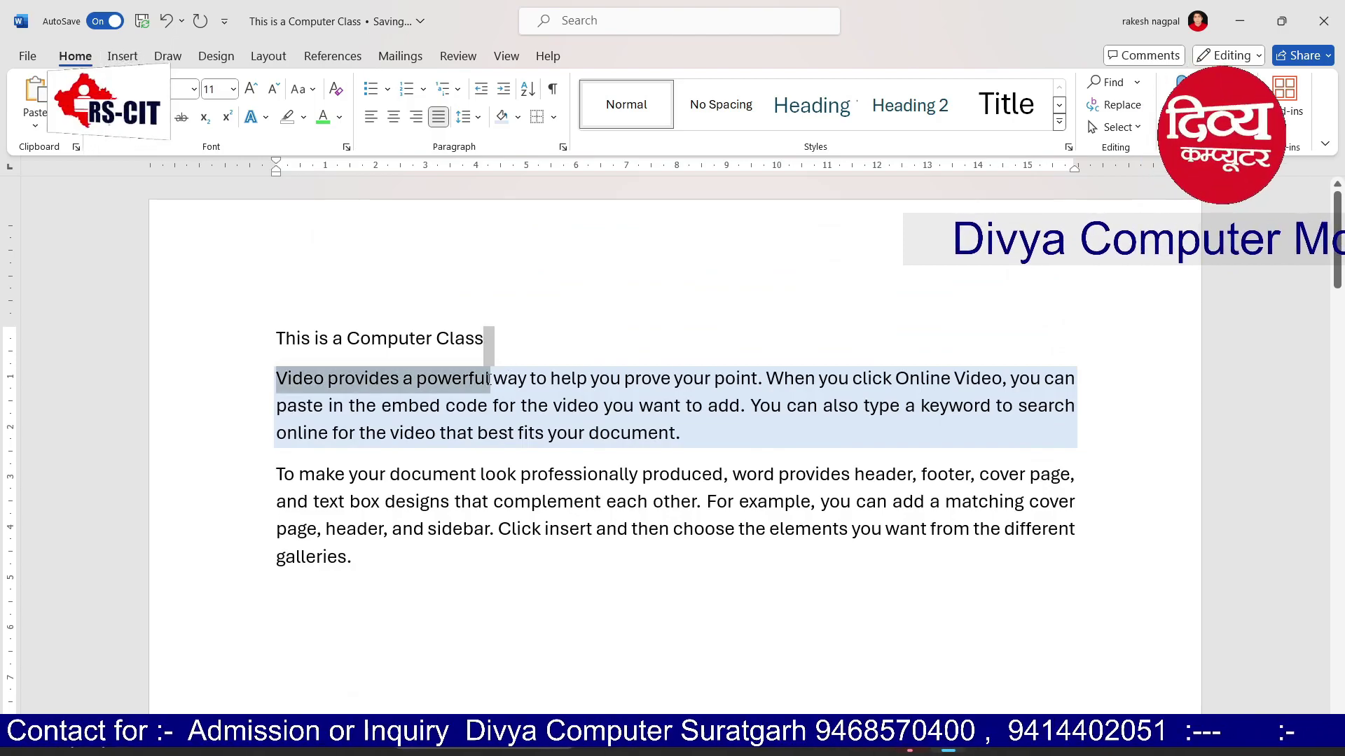
{"action": "left_click_drag", "start_coordinate": [484, 338], "coordinate": [276, 338]}
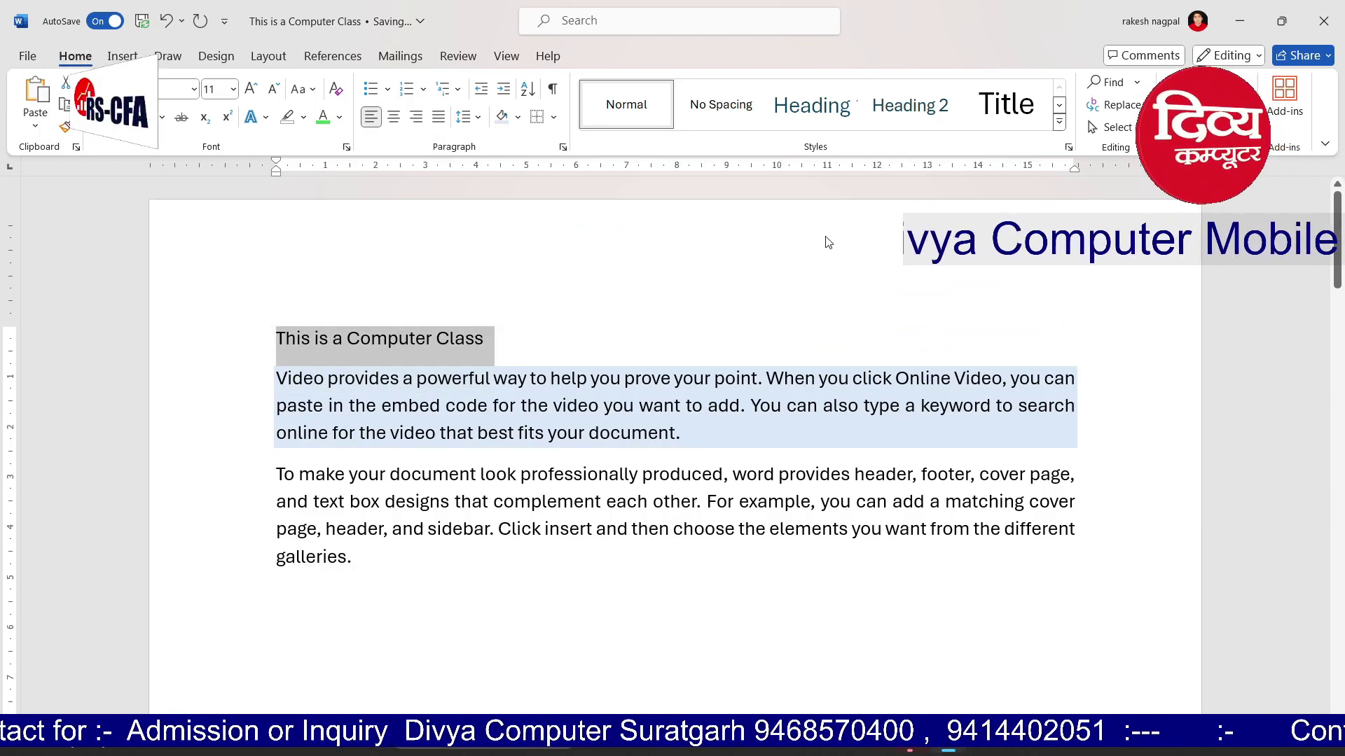
{"action": "left_click", "coordinate": [996, 114]}
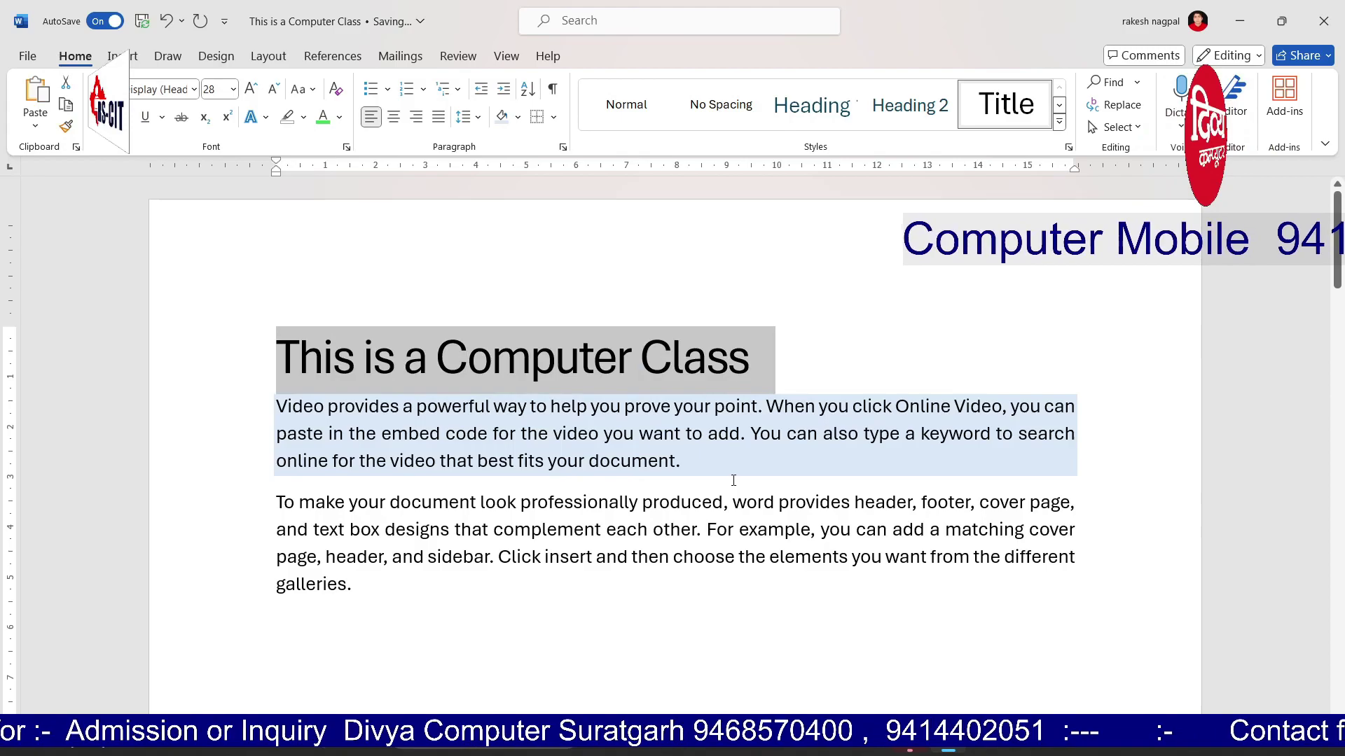
{"action": "left_click", "coordinate": [681, 461]}
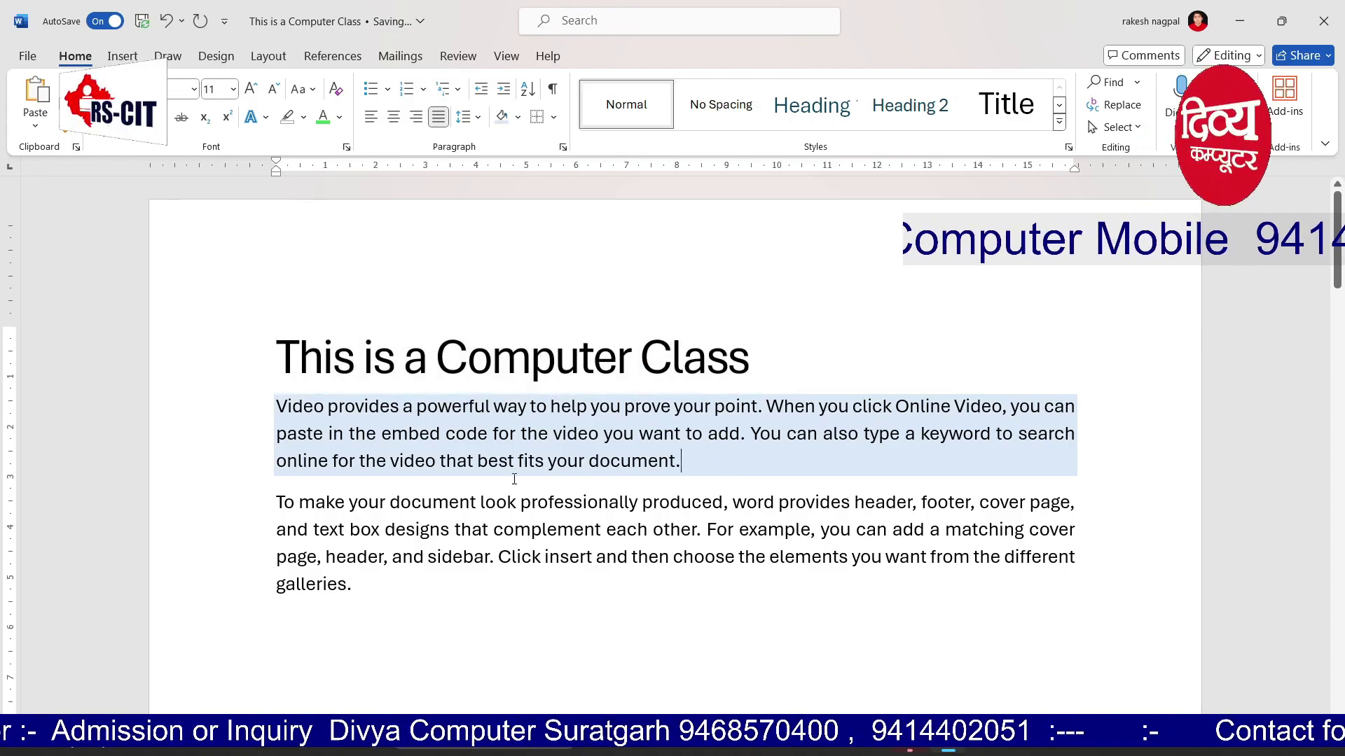
{"action": "left_click", "coordinate": [753, 357]}
{"action": "left_click", "coordinate": [395, 117]}
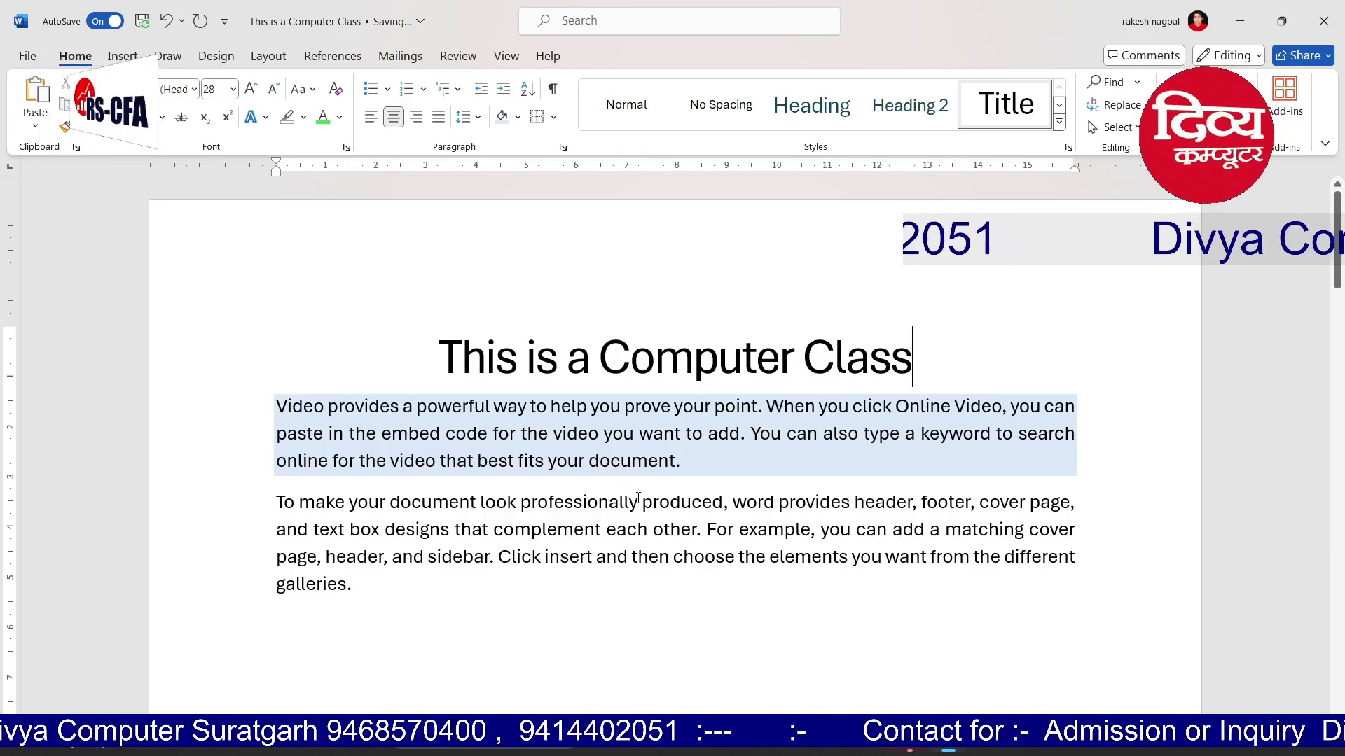
Search the document for CLICK, look through the highlighted matches on the pages, and close the search
{"action": "left_click", "coordinate": [1110, 82]}
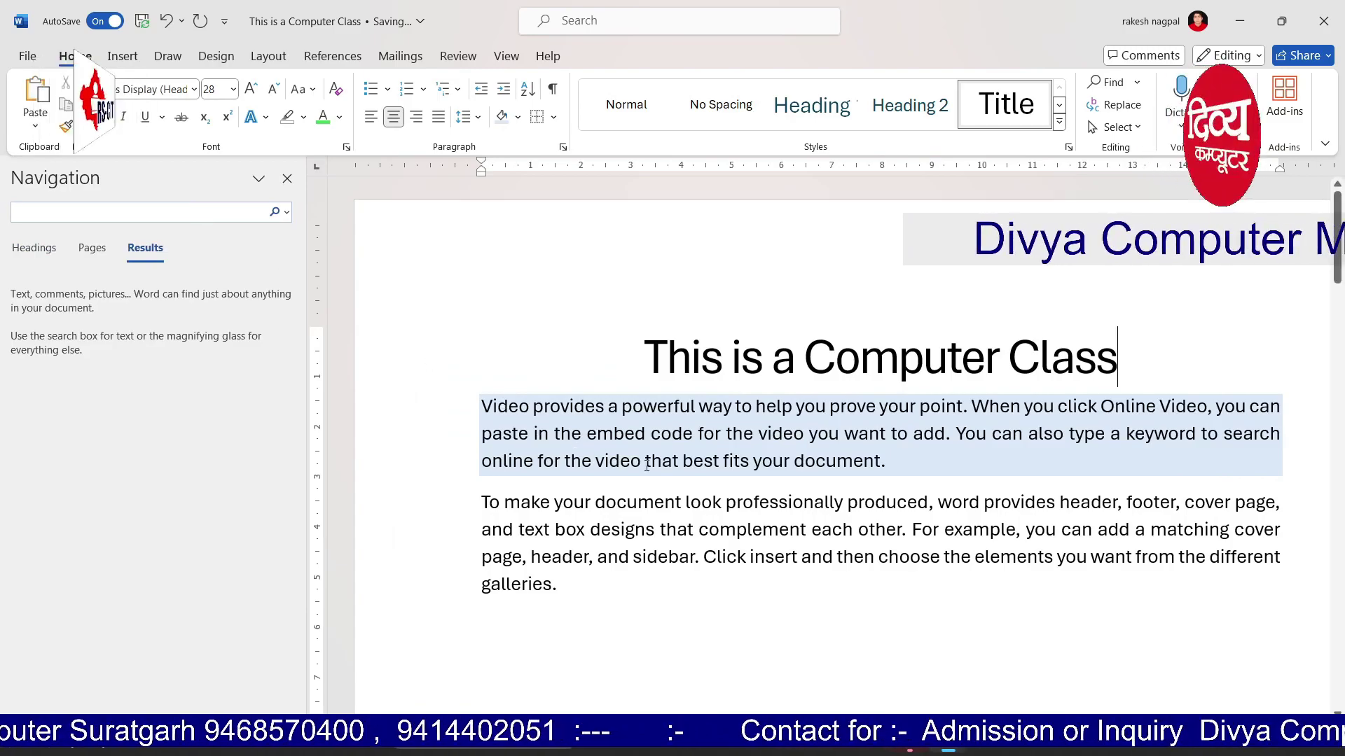
{"action": "type", "text": "CLICK"}
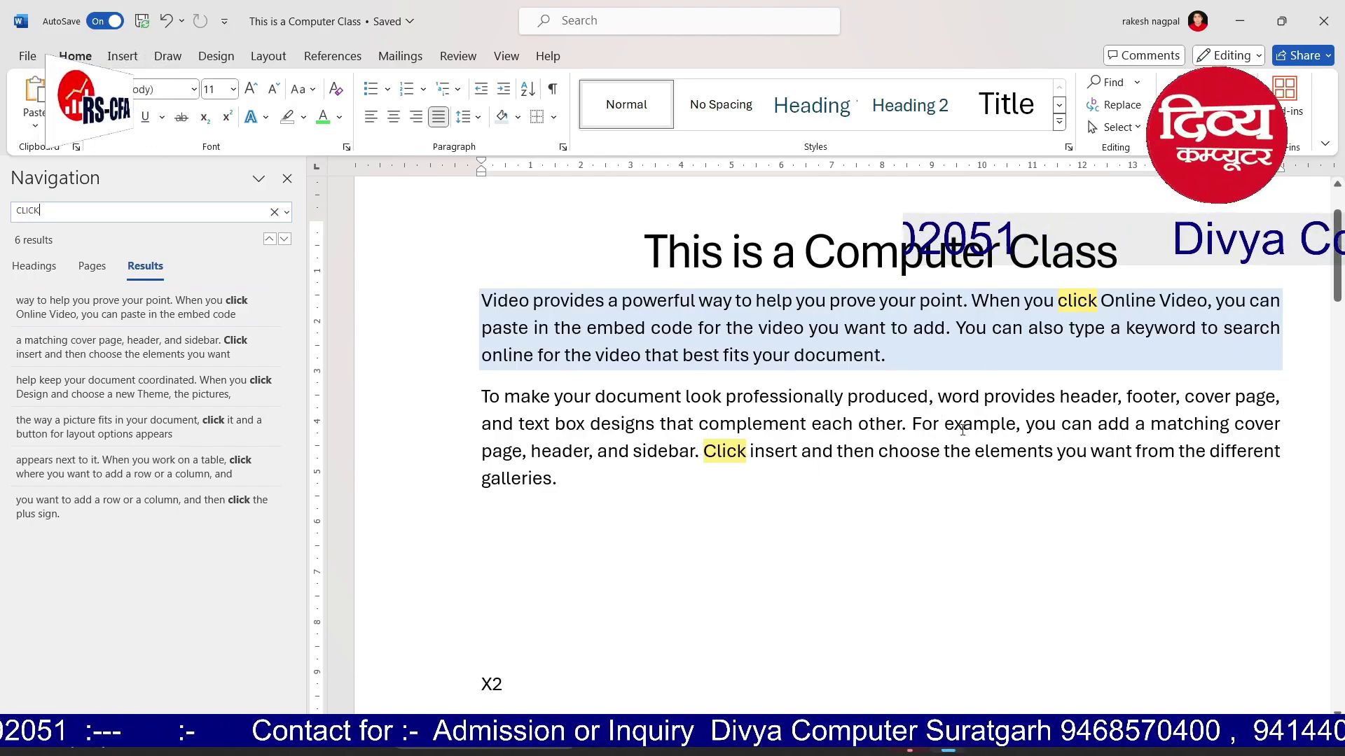
{"action": "scroll", "coordinate": [917, 369], "scroll_direction": "down", "scroll_amount": 10}
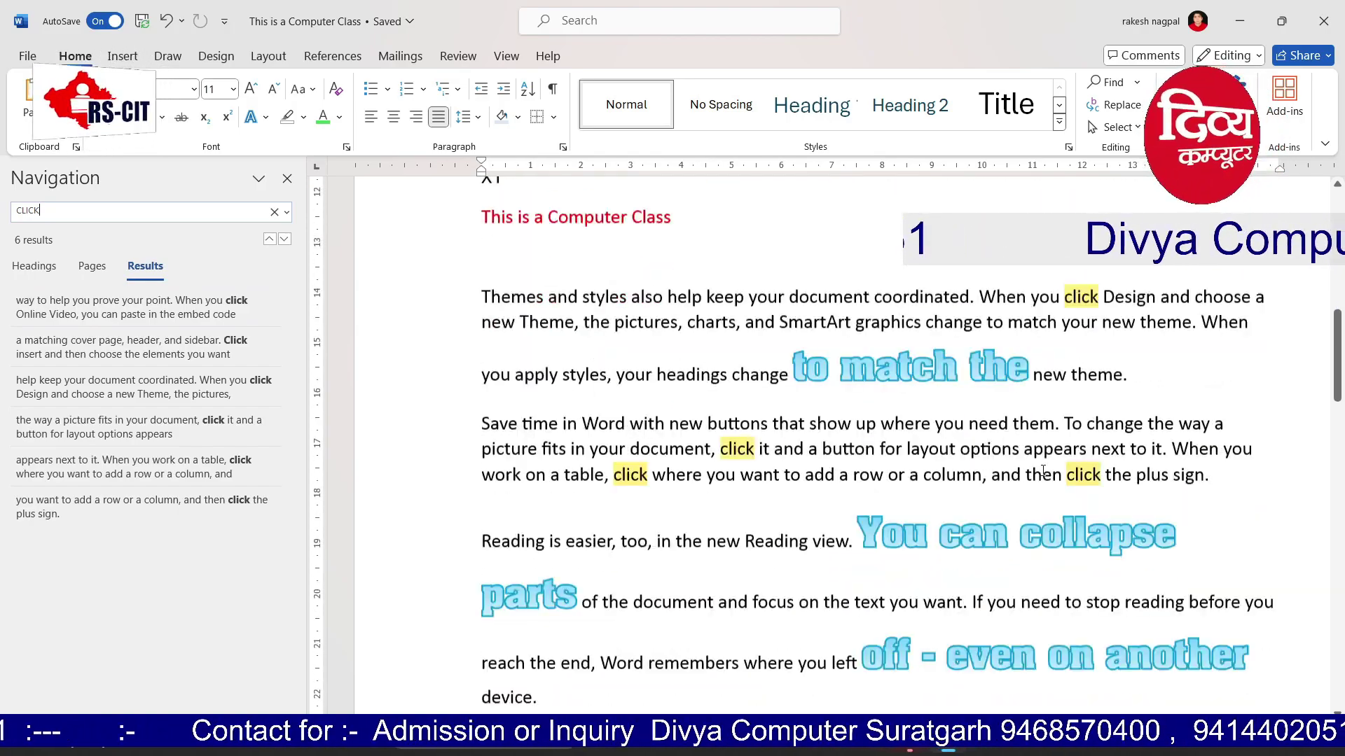
{"action": "scroll", "coordinate": [1043, 467], "scroll_direction": "down", "scroll_amount": 5}
{"action": "scroll", "coordinate": [1039, 465], "scroll_direction": "up", "scroll_amount": 20}
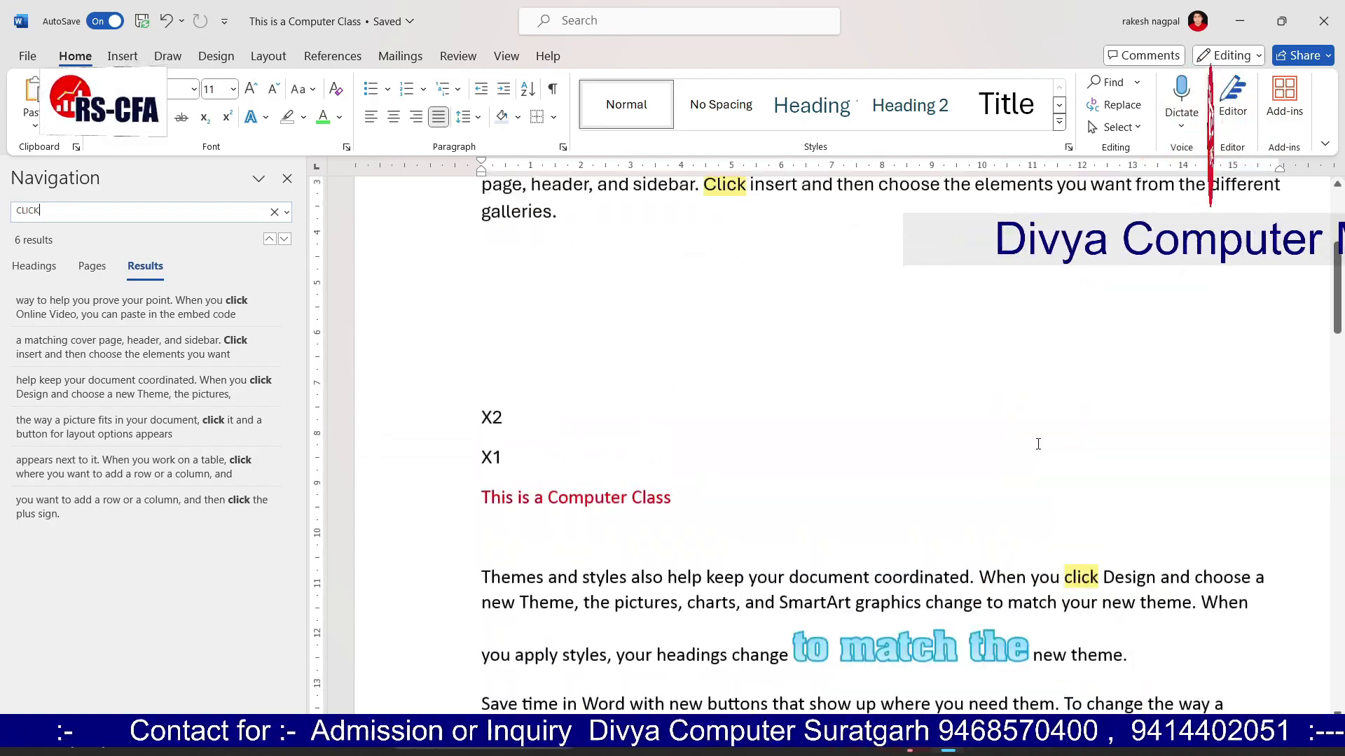
{"action": "scroll", "coordinate": [1038, 444], "scroll_direction": "up", "scroll_amount": 2}
{"action": "mouse_move", "coordinate": [1338, 254]}
{"action": "left_mouse_down"}
{"action": "mouse_move", "coordinate": [1336, 392]}
{"action": "mouse_move", "coordinate": [1323, 243]}
{"action": "left_mouse_up"}
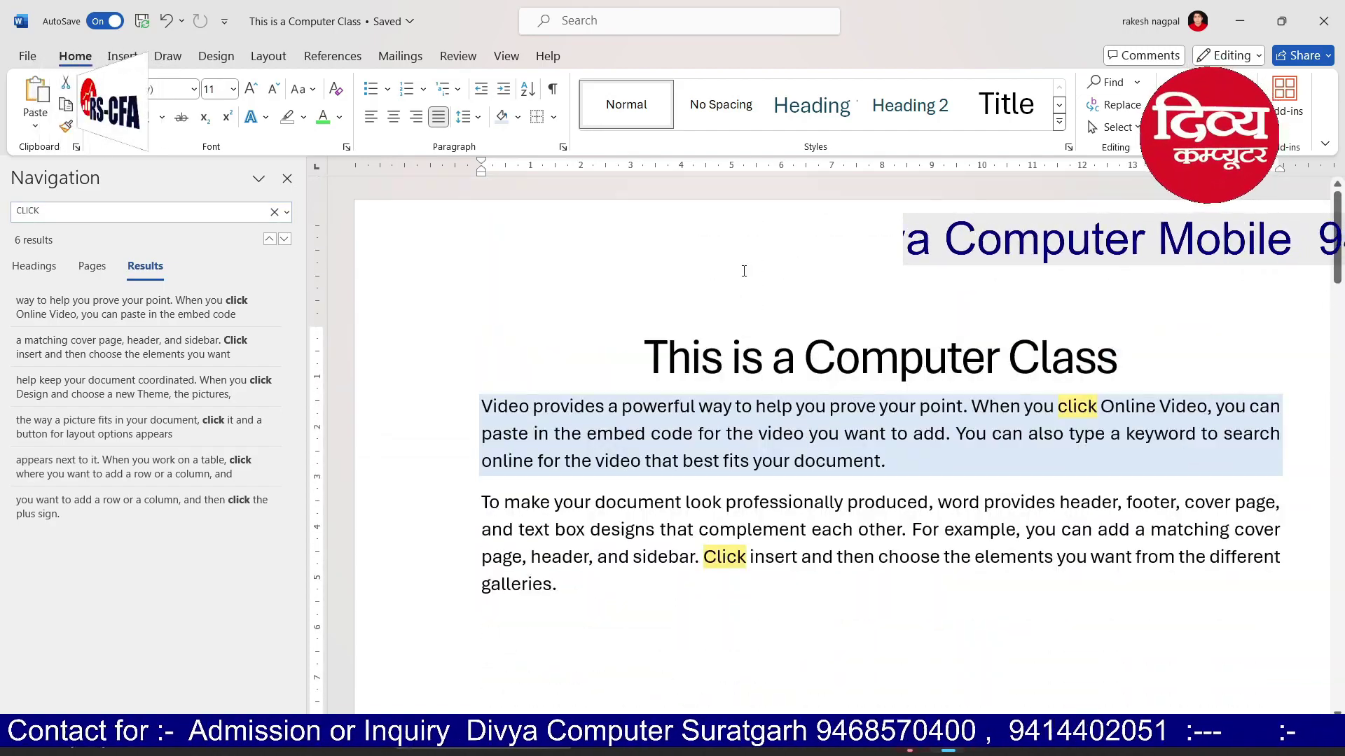
{"action": "left_click", "coordinate": [287, 179]}
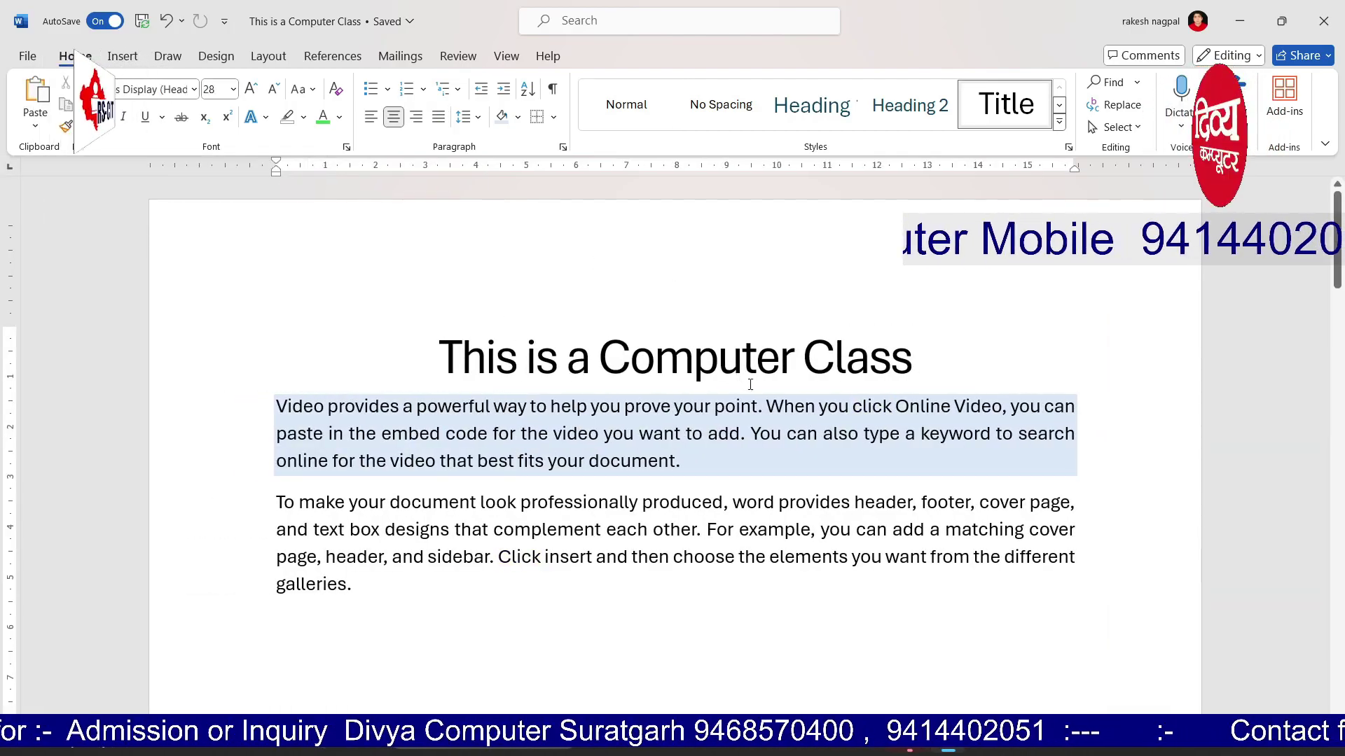
Replace all occurrences of CLASS with BATCH, continuing the search from the beginning of the document
{"action": "left_click_drag", "start_coordinate": [824, 353], "coordinate": [916, 359]}
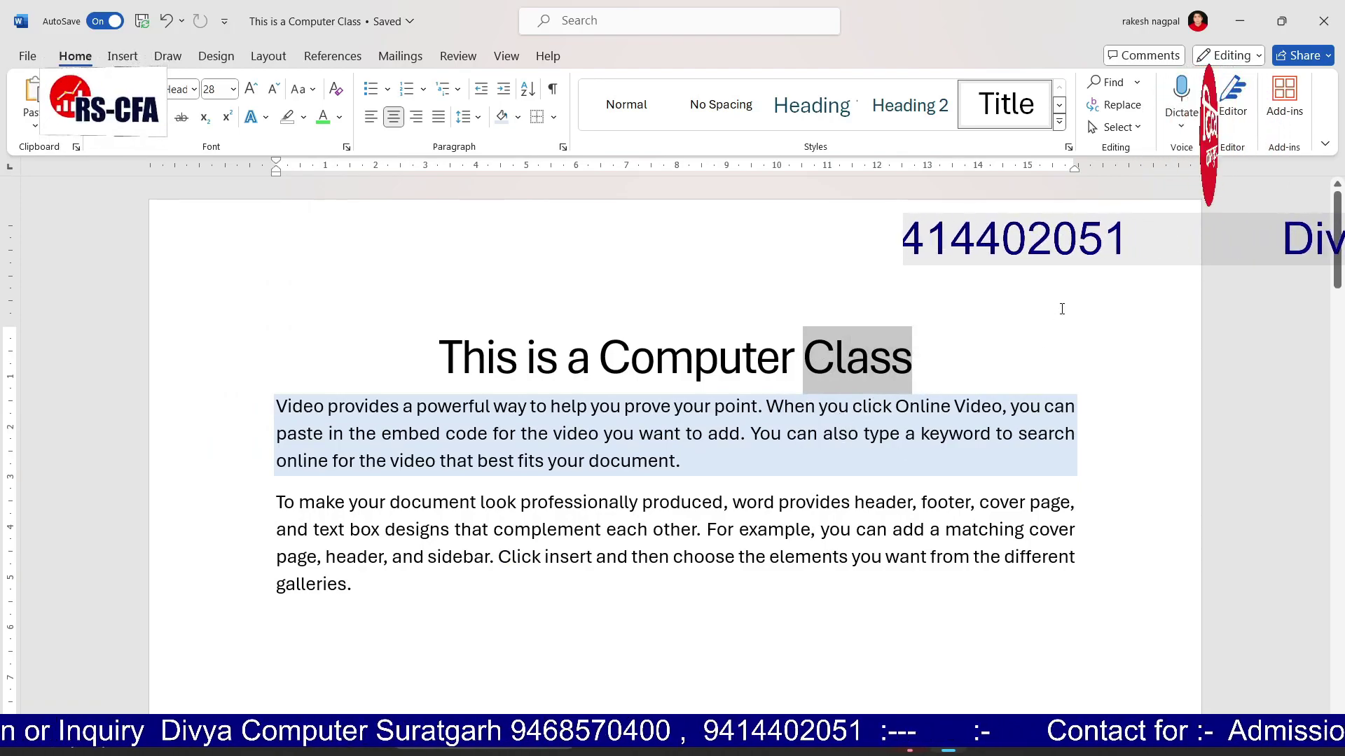
{"action": "left_click", "coordinate": [1113, 106]}
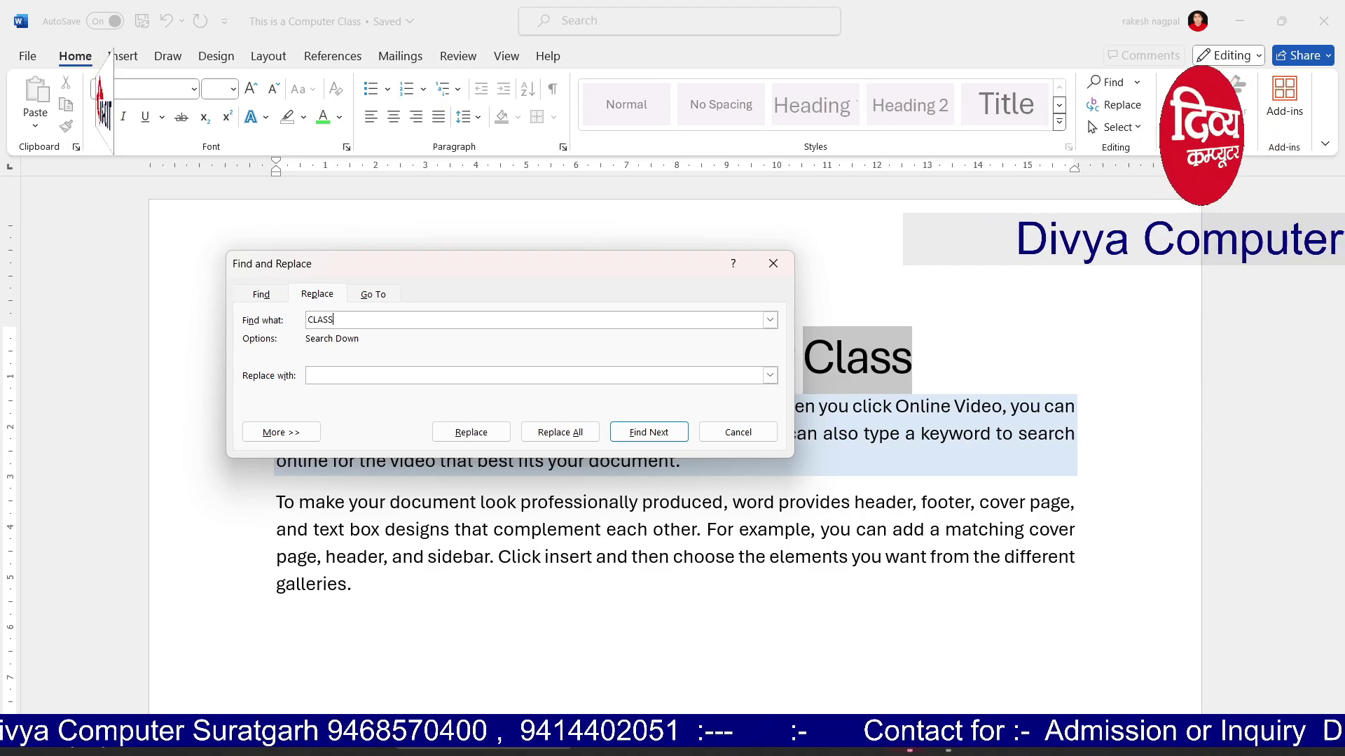
{"action": "left_click", "coordinate": [358, 379]}
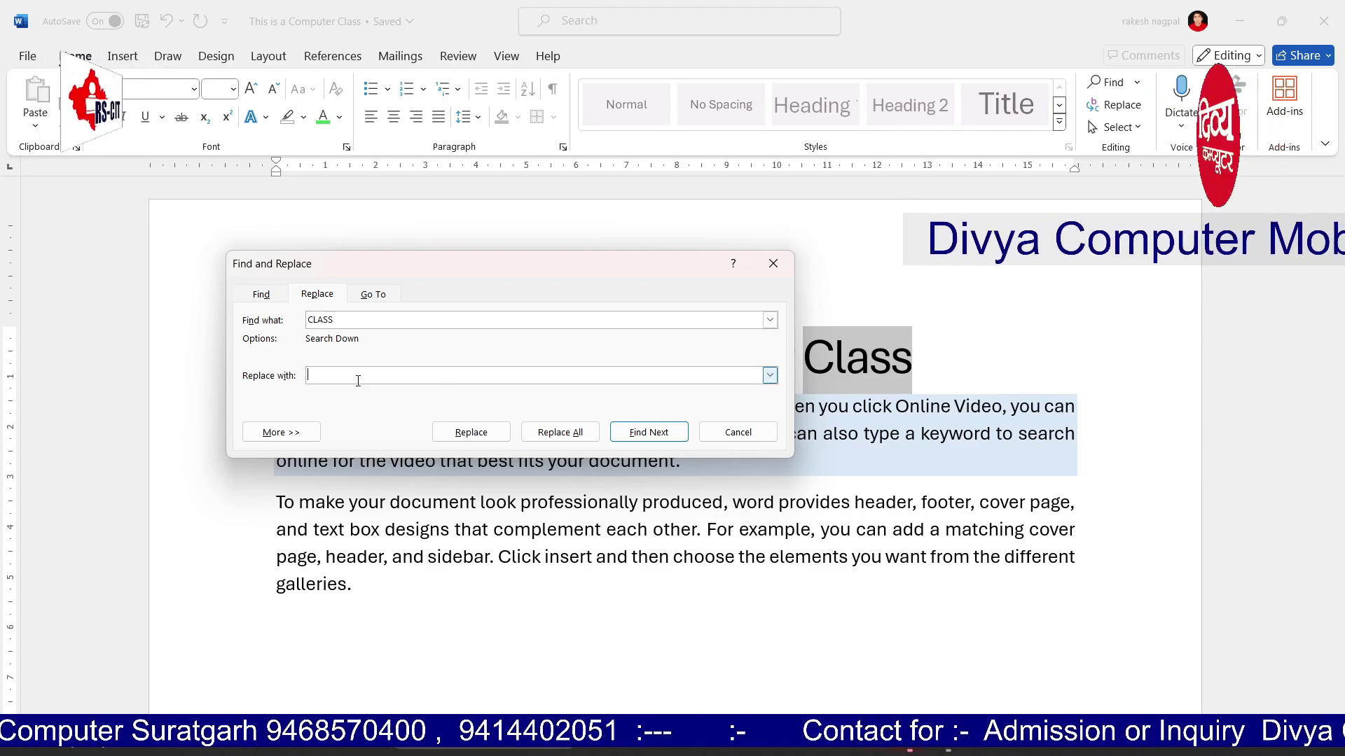
{"action": "type", "text": "BATCH"}
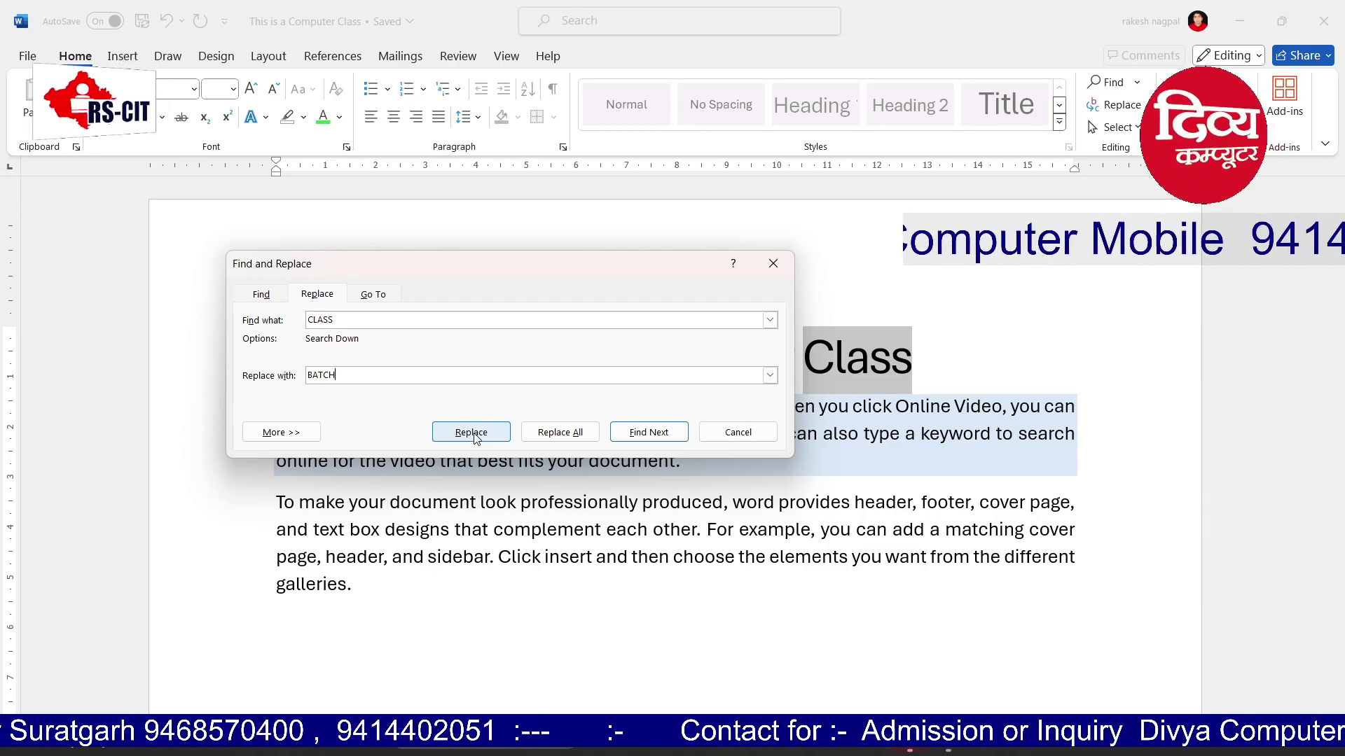
{"action": "left_click", "coordinate": [552, 433]}
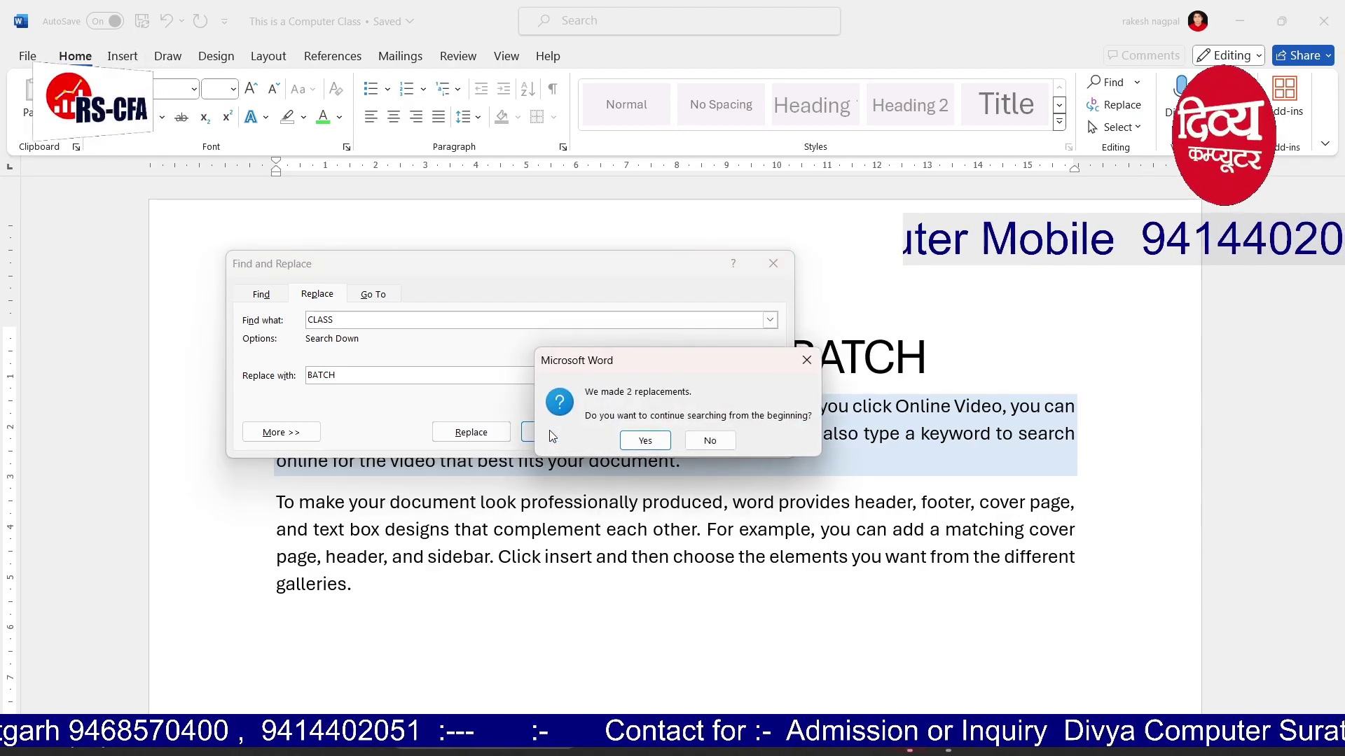
{"action": "left_click", "coordinate": [645, 441]}
{"action": "left_click", "coordinate": [681, 429]}
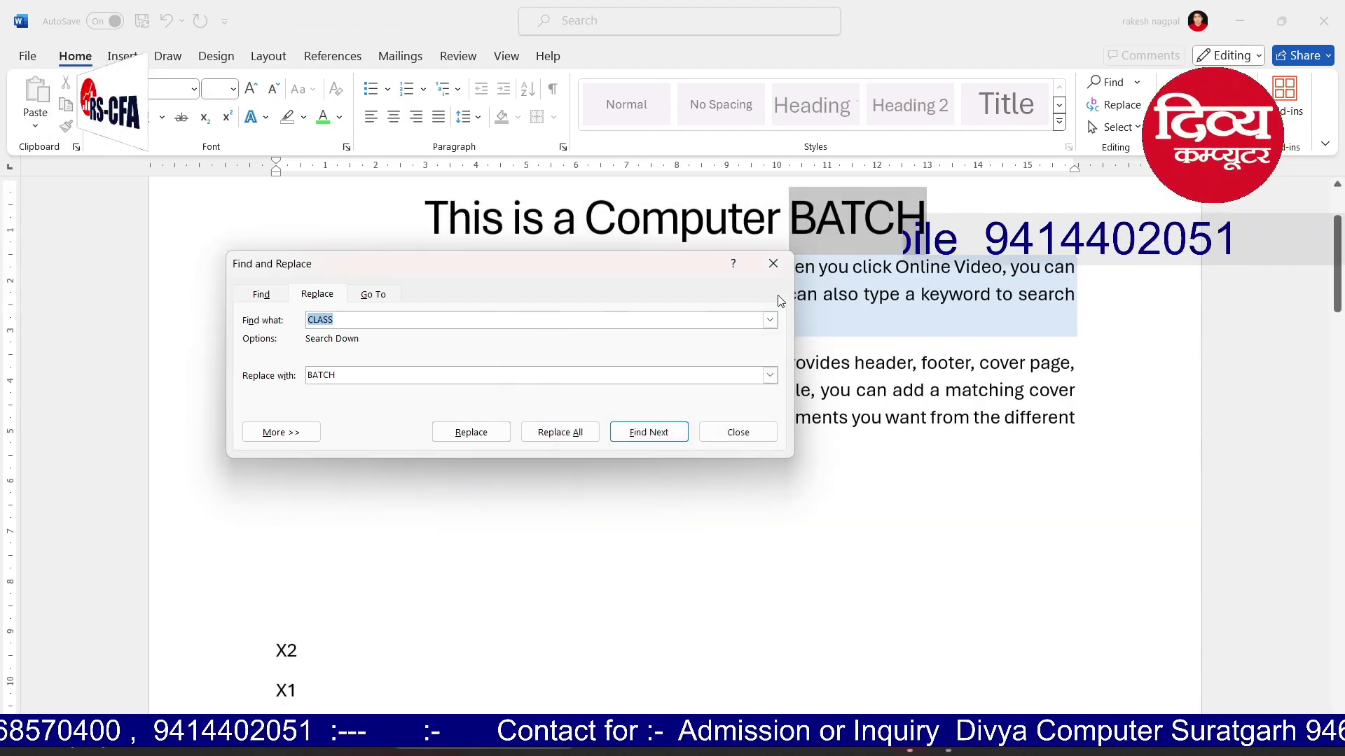
Close the replace dialog and check the replaced word BATCH in the title and the text below
{"action": "left_click", "coordinate": [772, 264]}
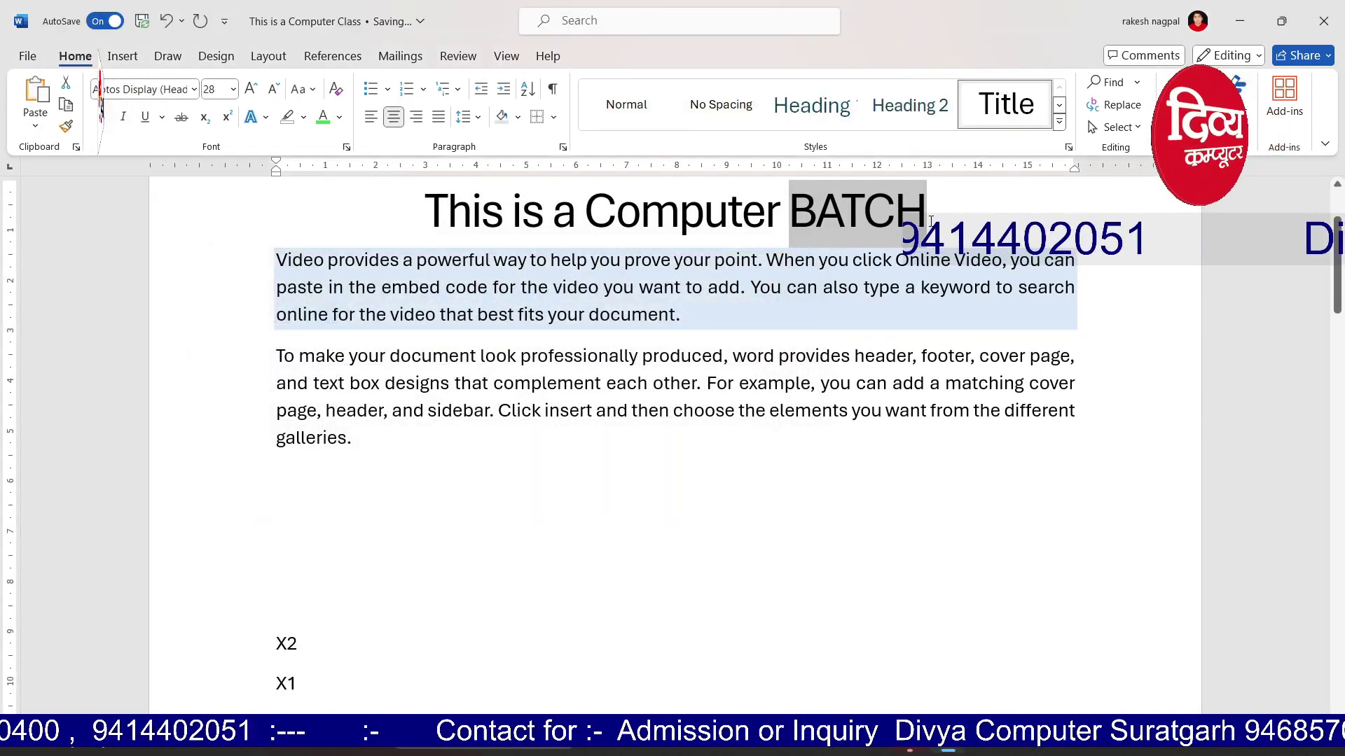
{"action": "double_click", "coordinate": [902, 214]}
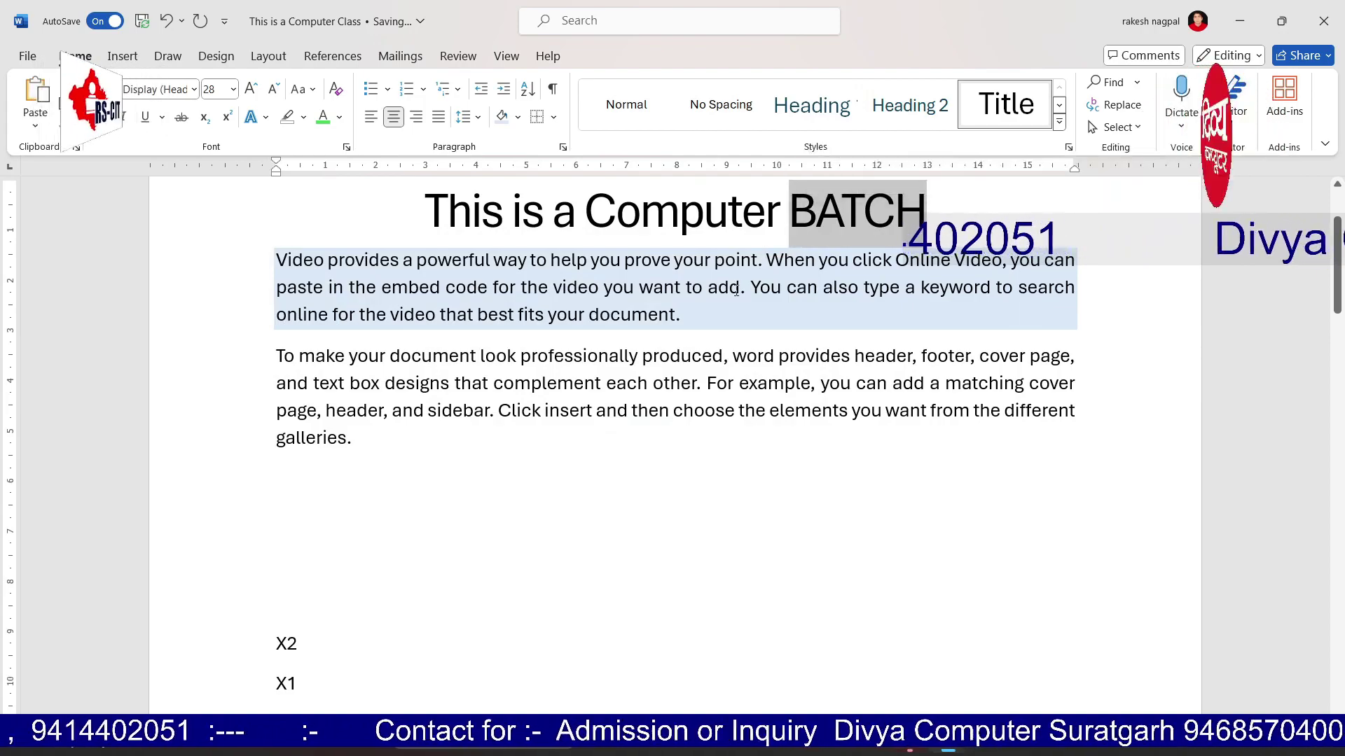
{"action": "left_click", "coordinate": [615, 435]}
{"action": "scroll", "coordinate": [616, 435], "scroll_direction": "down", "scroll_amount": 5}
{"action": "scroll", "coordinate": [615, 435], "scroll_direction": "up", "scroll_amount": 5}
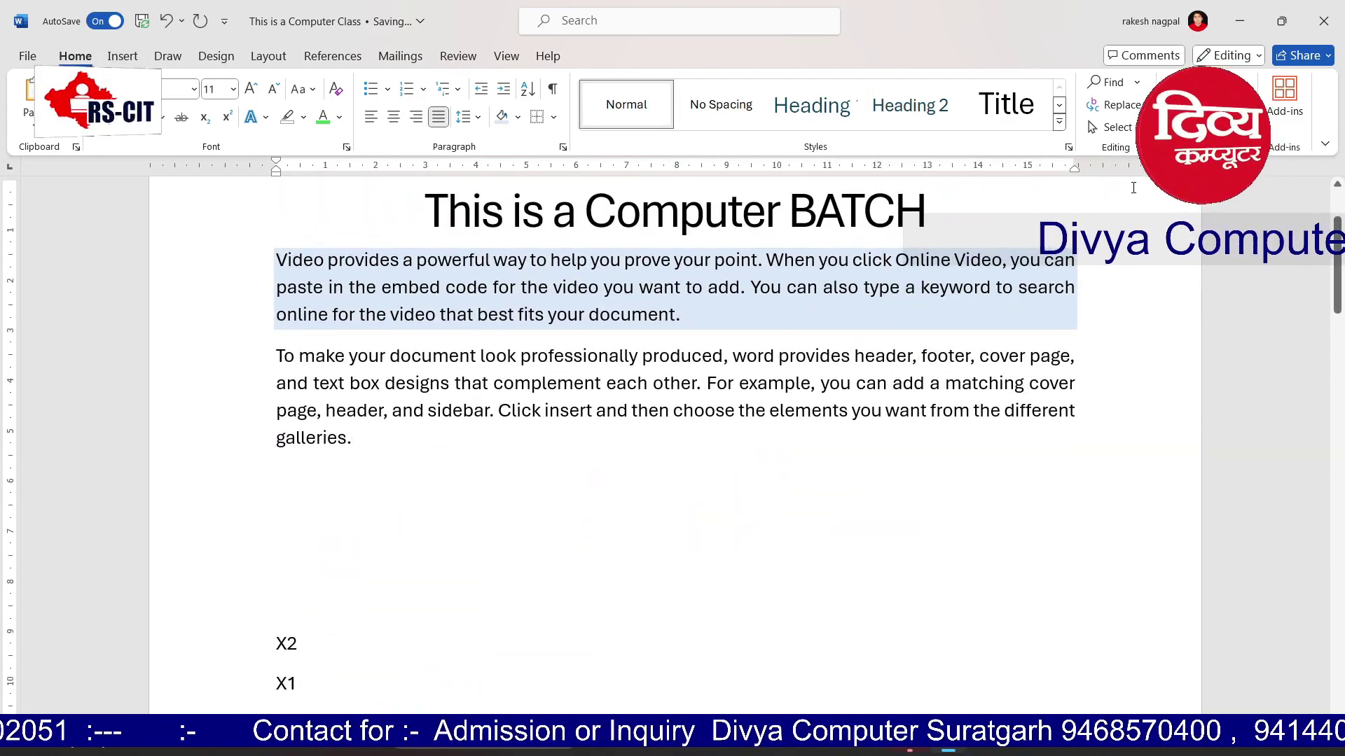
Select the whole document, set its text to font size 12 and apply the dark teal text effect
{"action": "left_click", "coordinate": [1127, 129]}
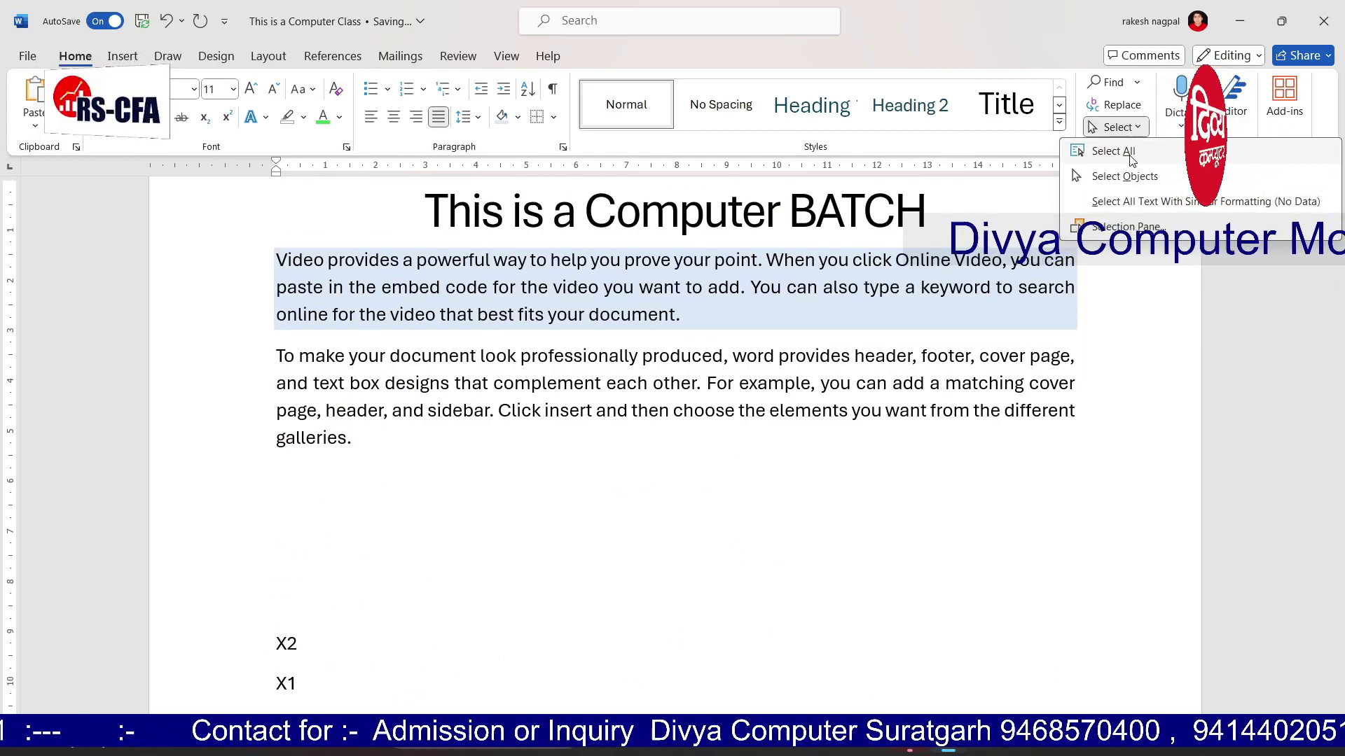
{"action": "left_click", "coordinate": [1113, 151]}
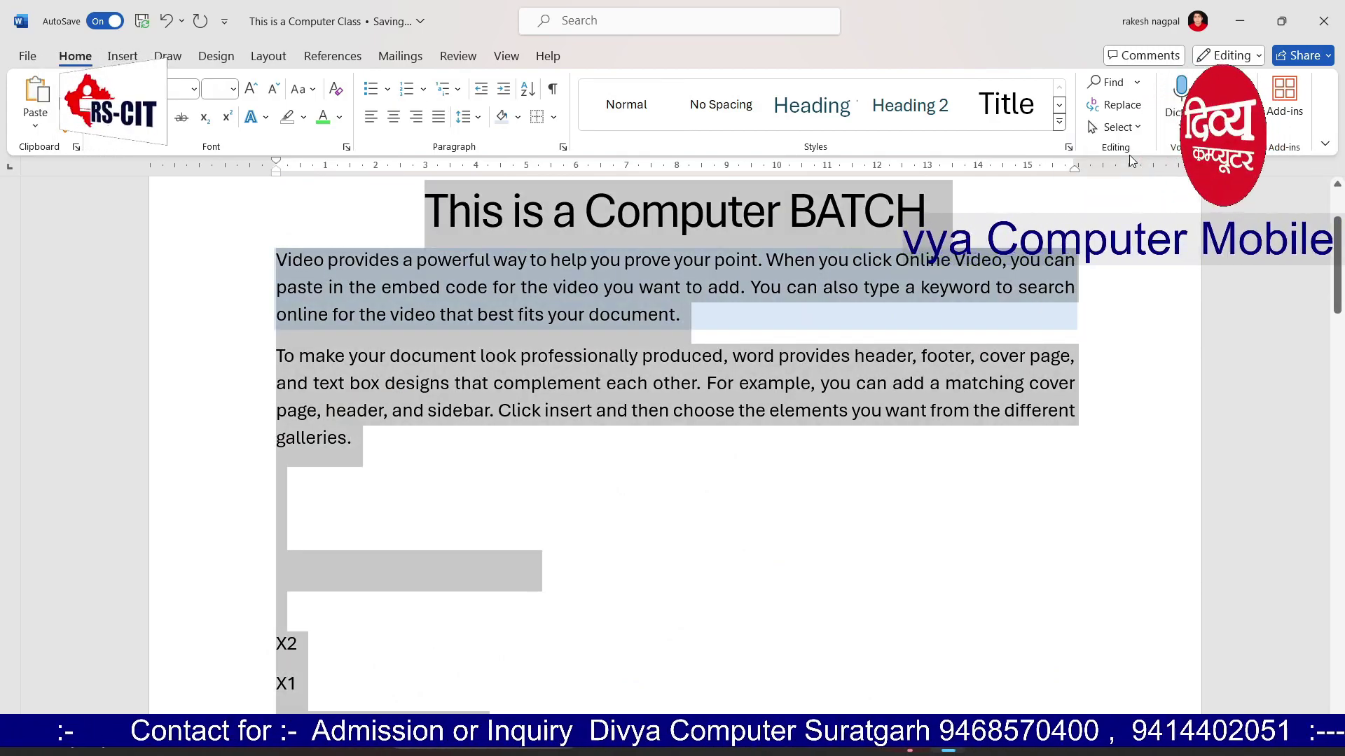
{"action": "scroll", "coordinate": [835, 356], "scroll_direction": "down", "scroll_amount": 9}
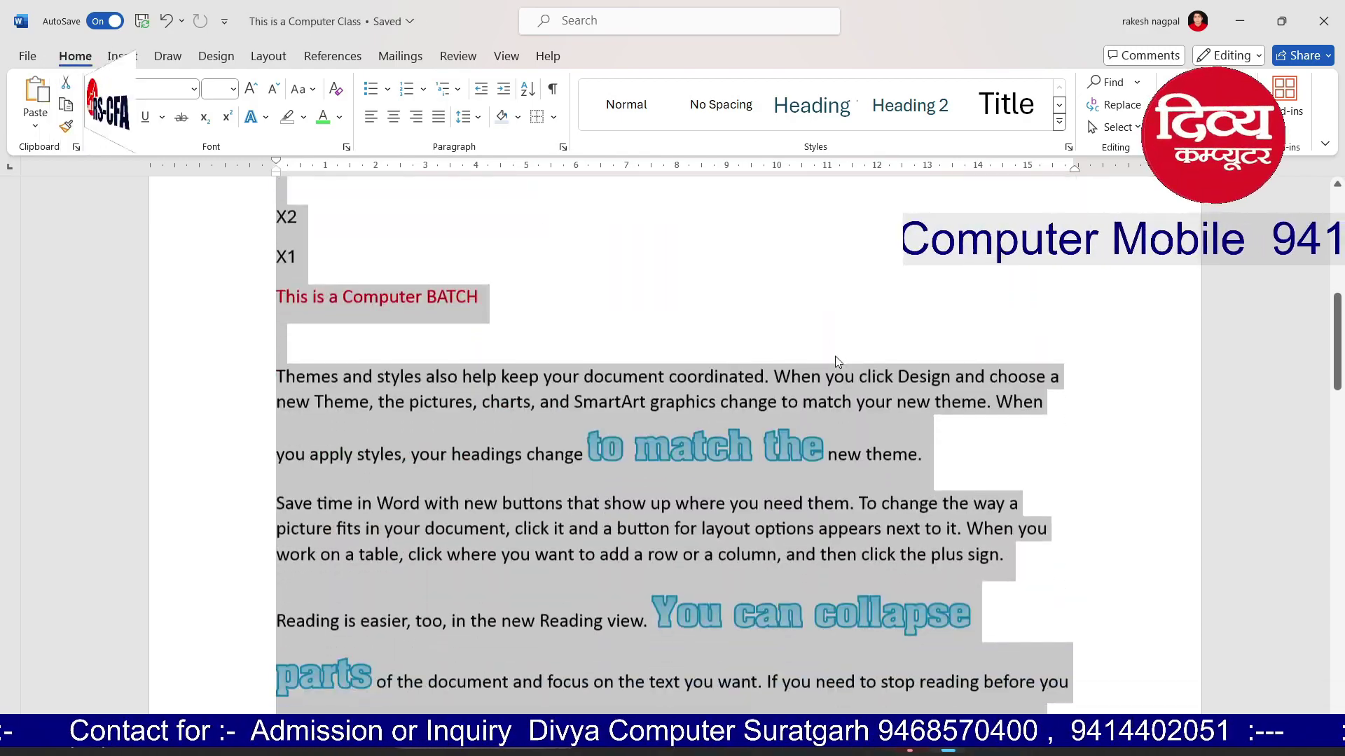
{"action": "scroll", "coordinate": [834, 363], "scroll_direction": "up", "scroll_amount": 10}
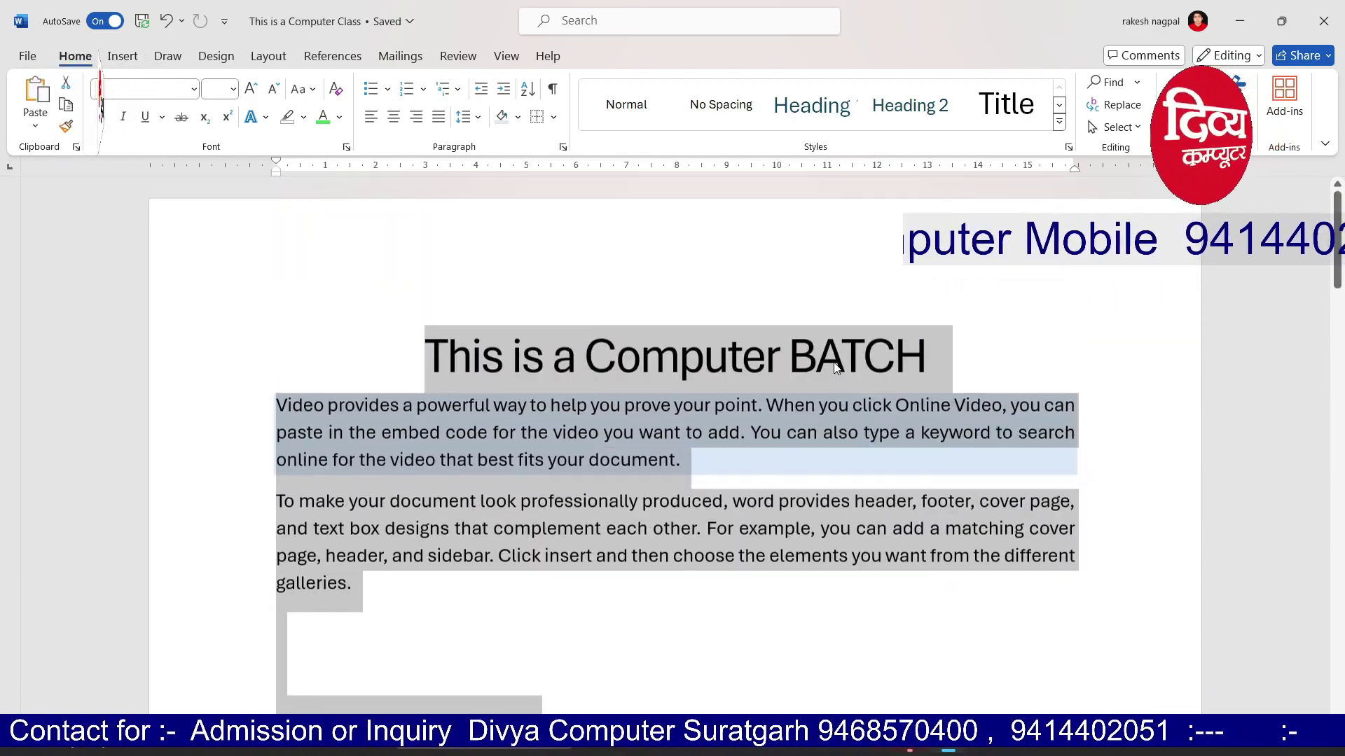
{"action": "left_click", "coordinate": [214, 89]}
{"action": "type", "text": "12"}
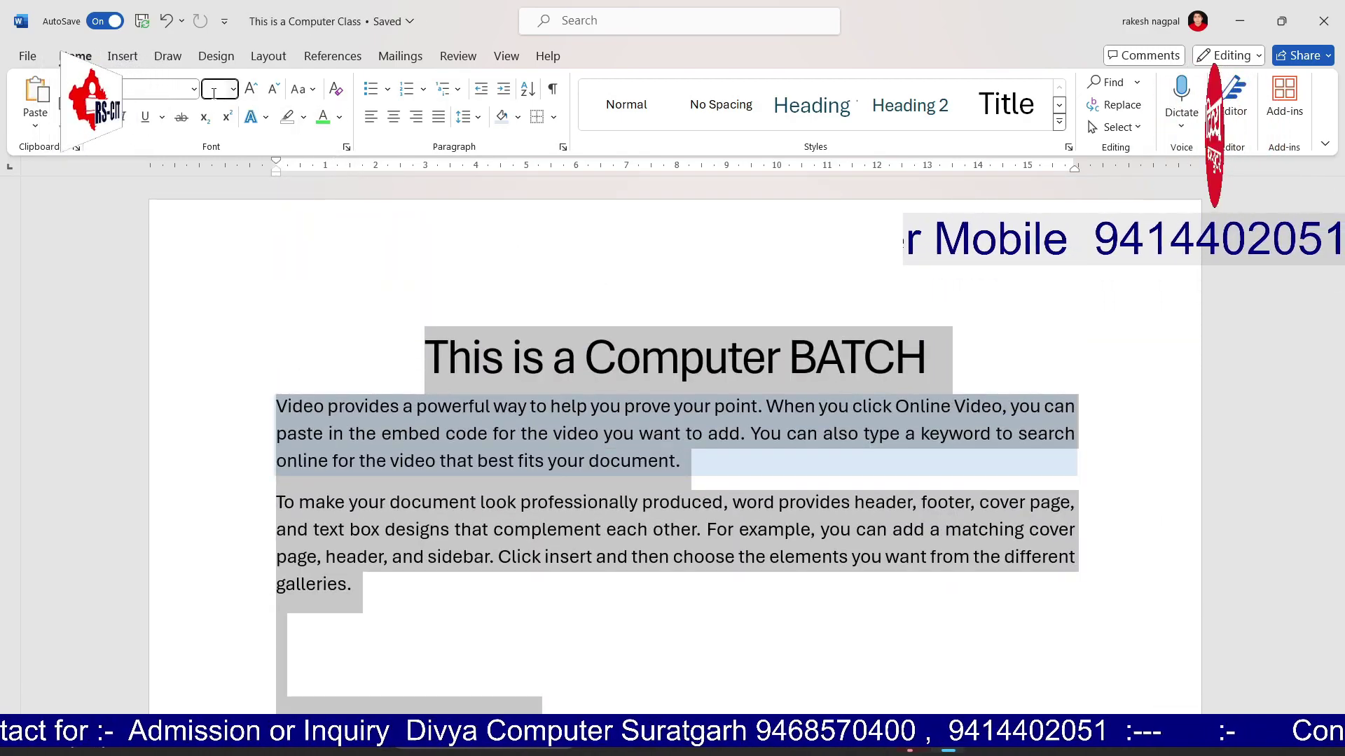
{"action": "key", "text": "Return"}
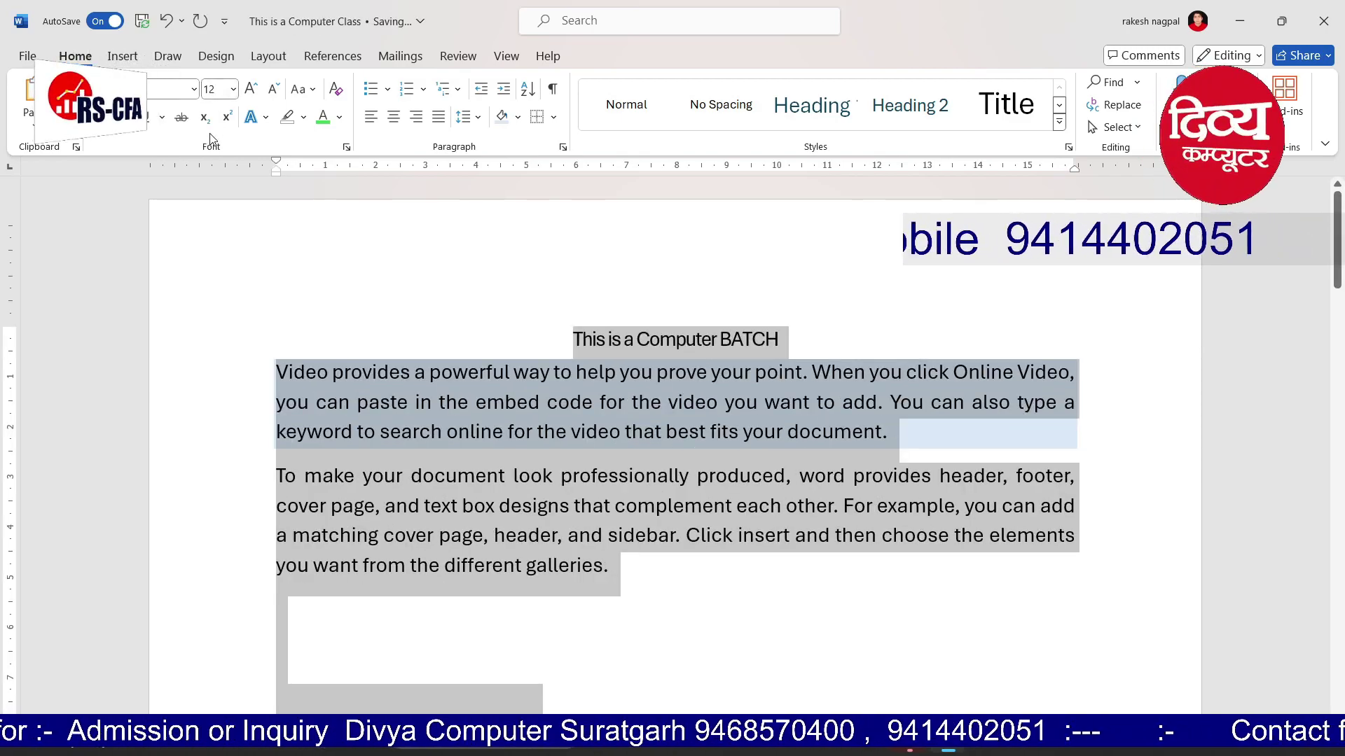
{"action": "left_click", "coordinate": [255, 121]}
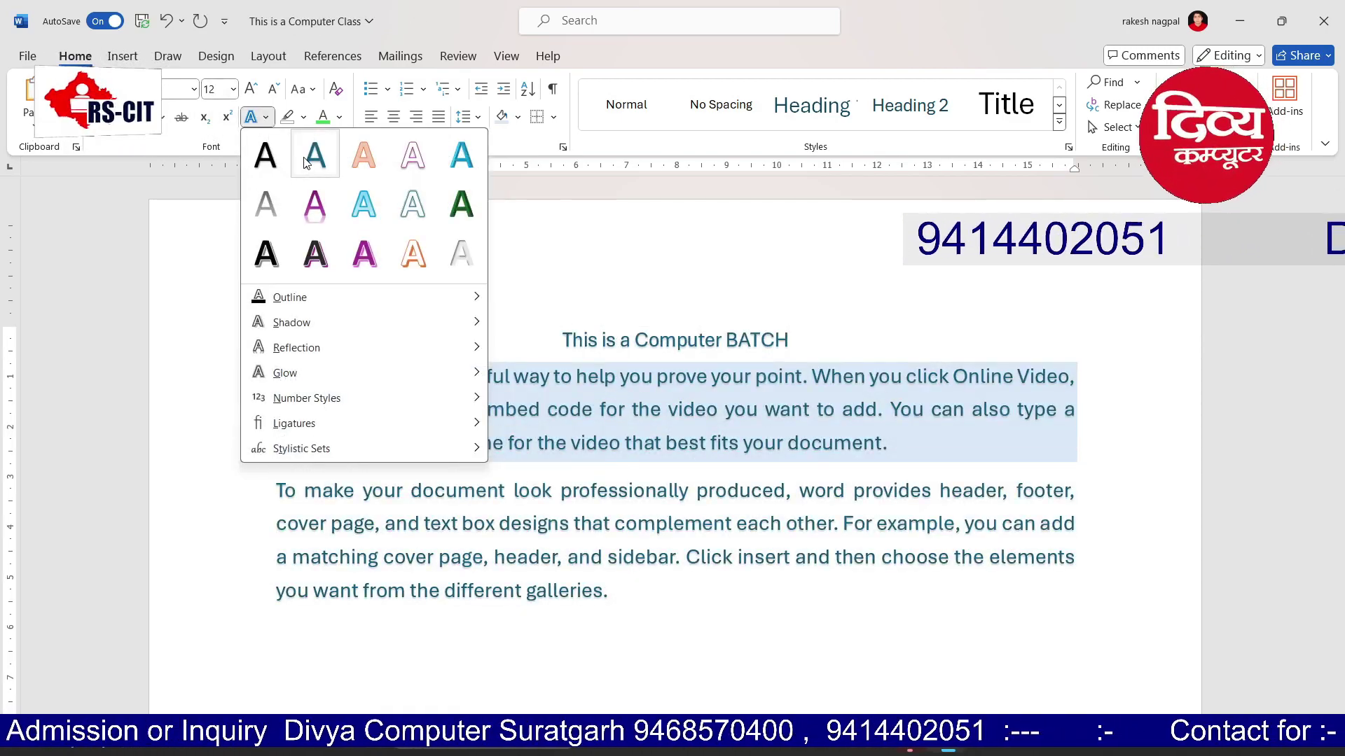
{"action": "left_click", "coordinate": [306, 163]}
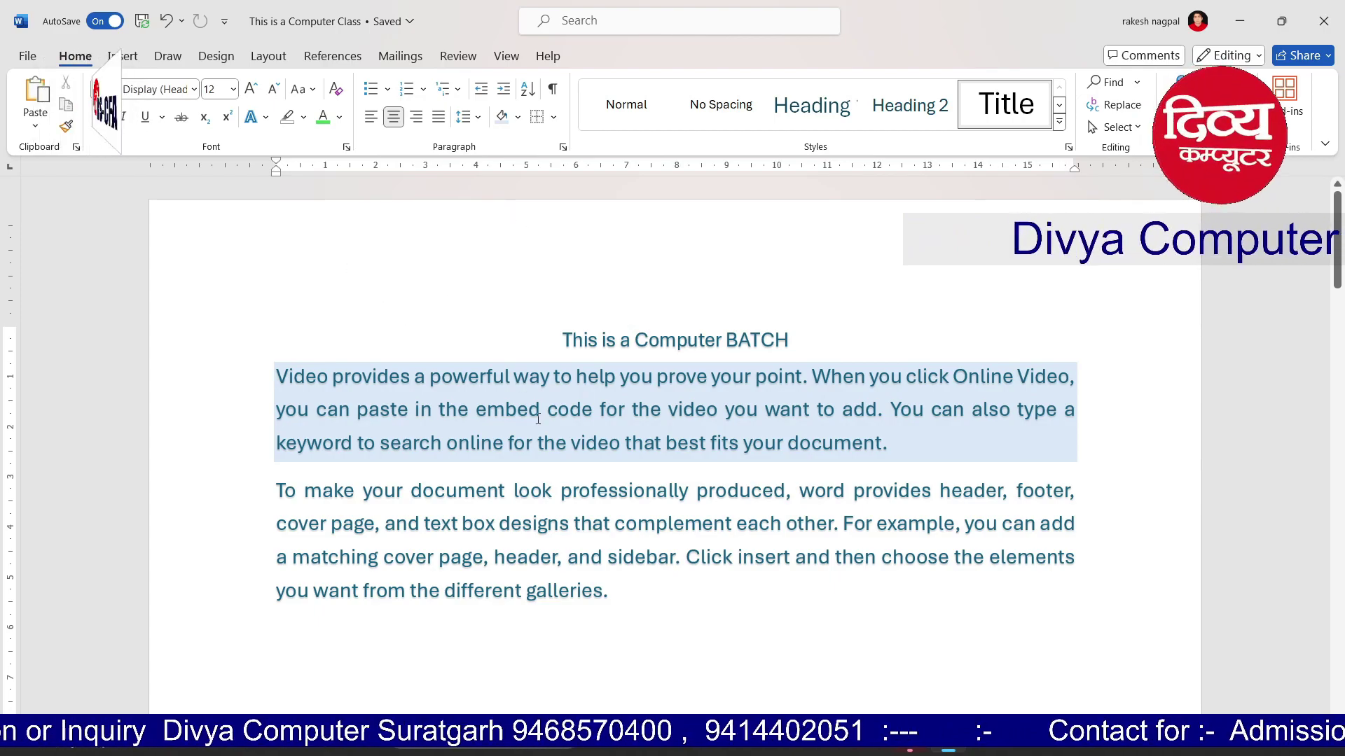
Look through the document's blank pages and the page starting with "This is a Computer BATCH"
{"action": "key", "text": "ctrl+z"}
{"action": "key", "text": "ctrl+z"}
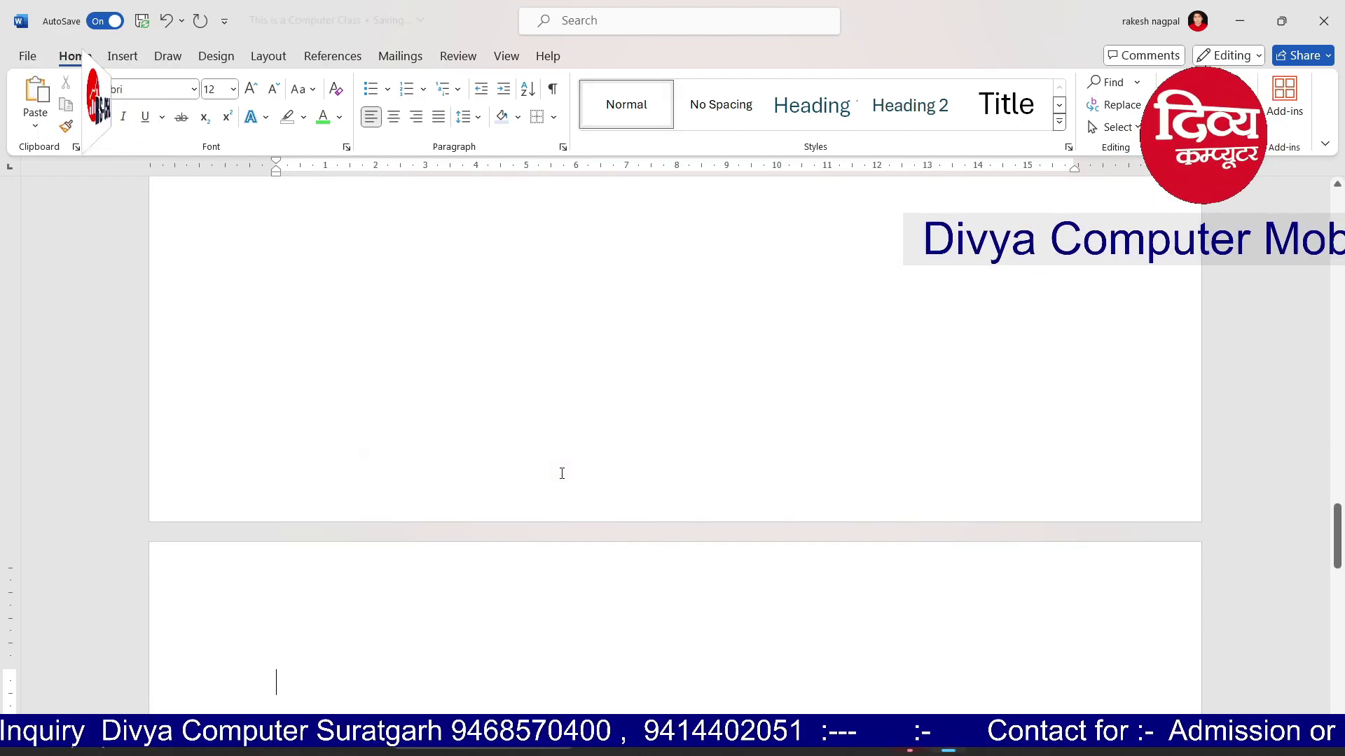
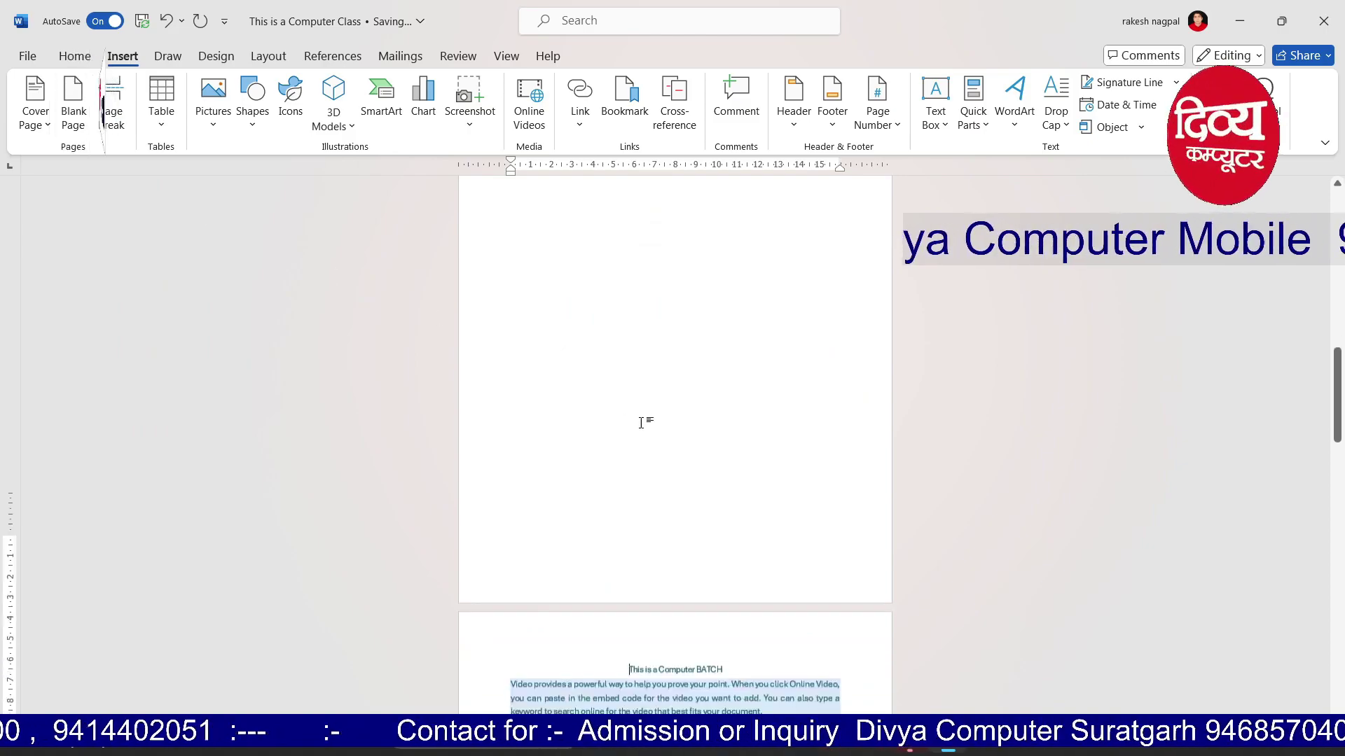
{"action": "scroll", "coordinate": [641, 422], "scroll_direction": "up", "scroll_amount": 6}
{"action": "scroll", "coordinate": [641, 423], "scroll_direction": "up", "scroll_amount": 2}
{"action": "scroll", "coordinate": [642, 427], "scroll_direction": "down", "scroll_amount": 7}
{"action": "scroll", "coordinate": [641, 427], "scroll_direction": "down", "scroll_amount": 9}
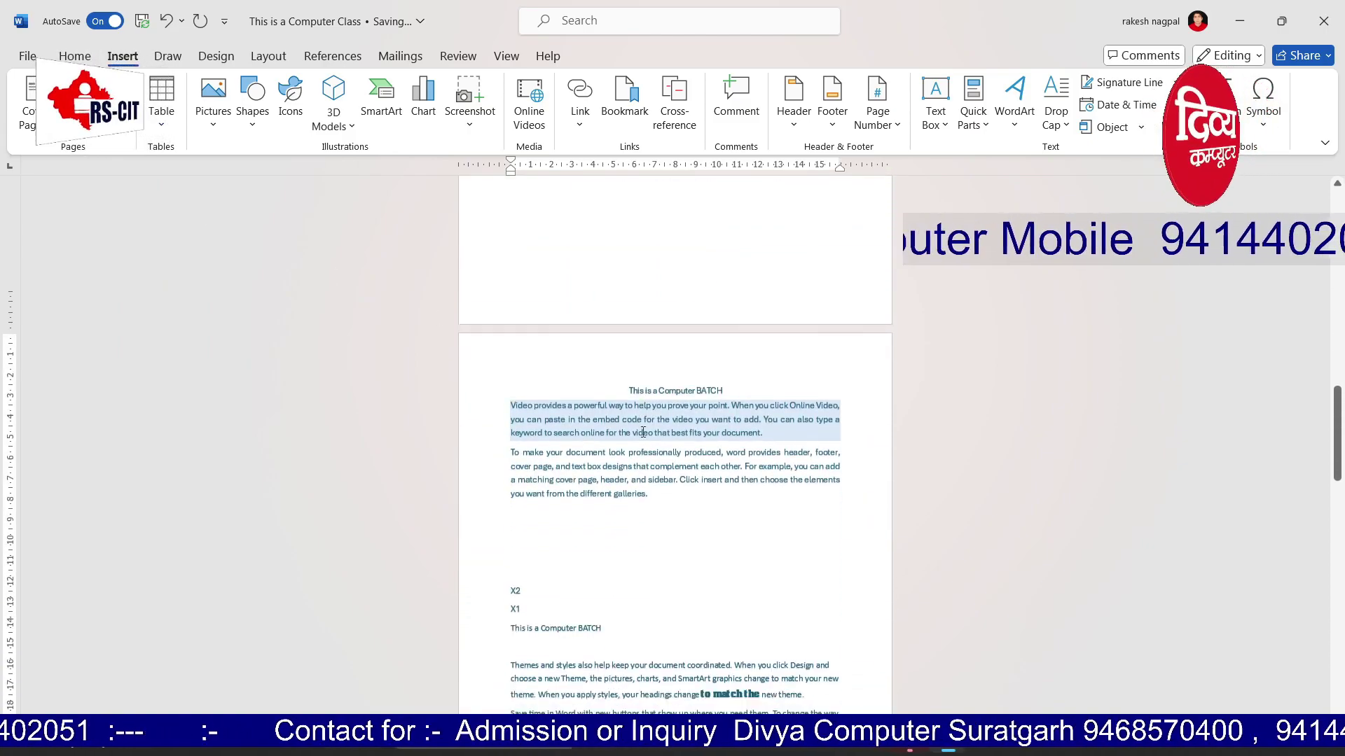
Insert a page break before the word COLOR so that the whole color list starts on a new page
{"action": "left_click", "coordinate": [560, 506]}
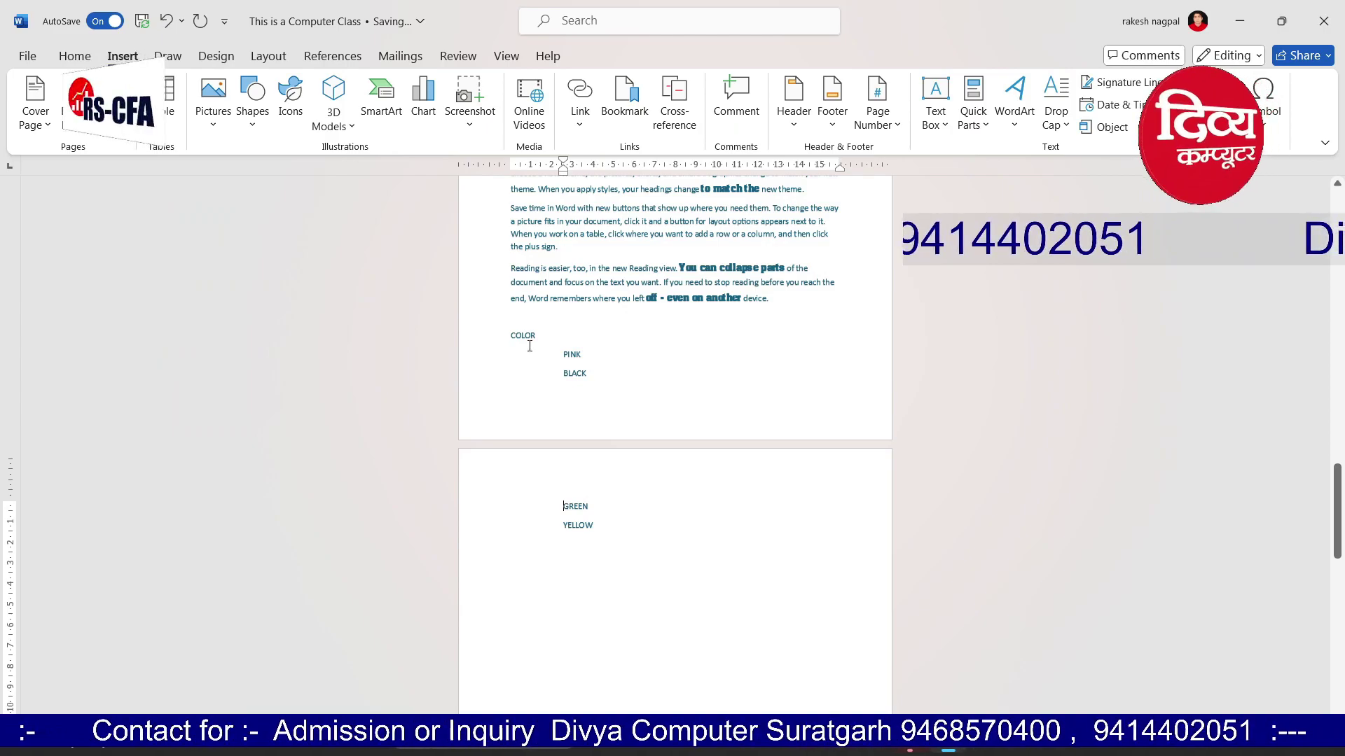
{"action": "left_click", "coordinate": [516, 328]}
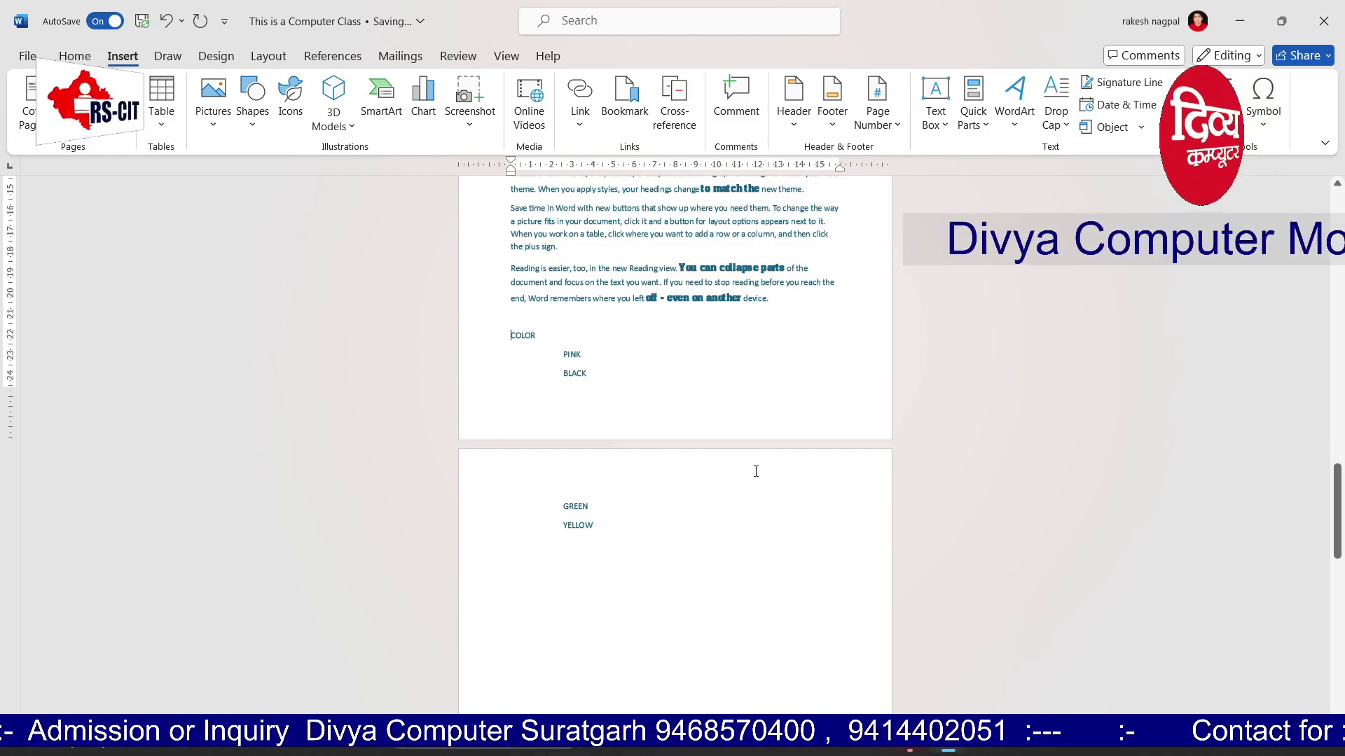
{"action": "scroll", "coordinate": [729, 464], "scroll_direction": "up", "scroll_amount": 5, "text": "ctrl"}
{"action": "scroll", "coordinate": [754, 469], "scroll_direction": "up", "scroll_amount": 2, "text": "ctrl"}
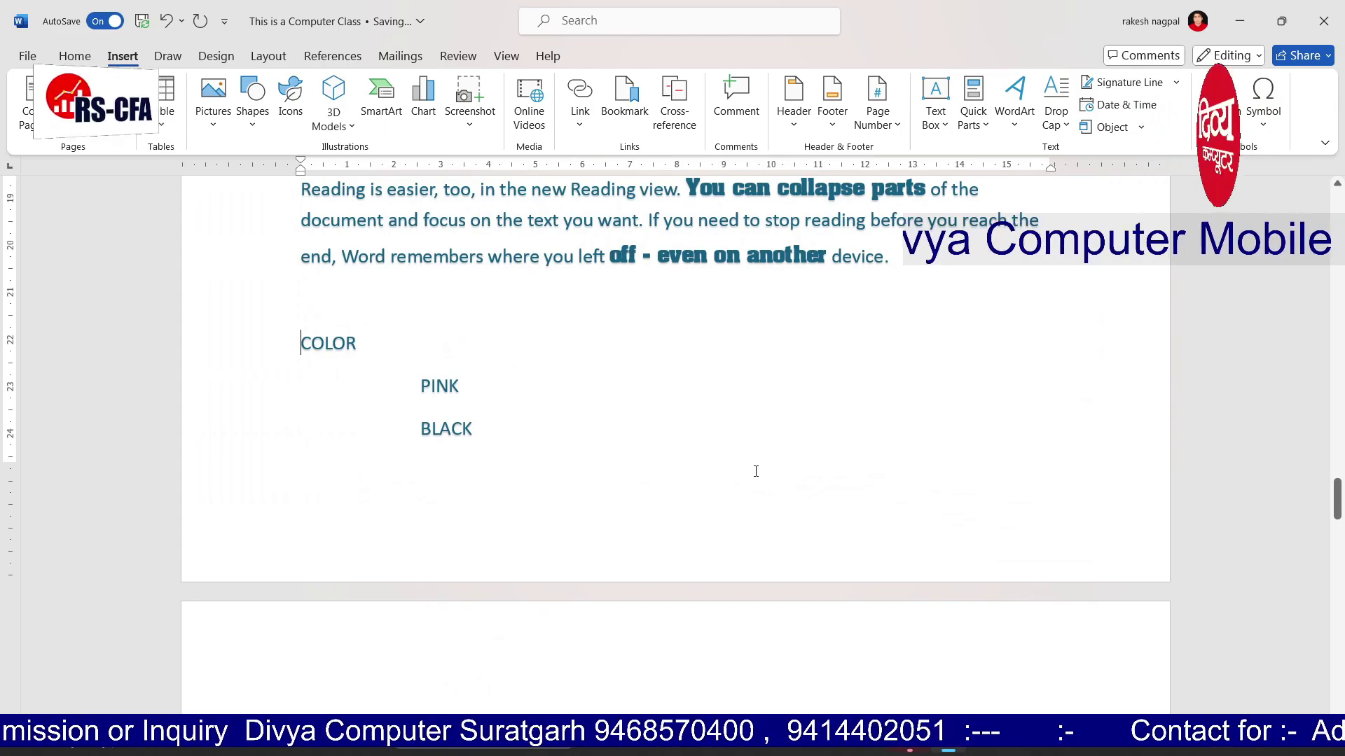
{"action": "scroll", "coordinate": [421, 357], "scroll_direction": "up", "scroll_amount": 2}
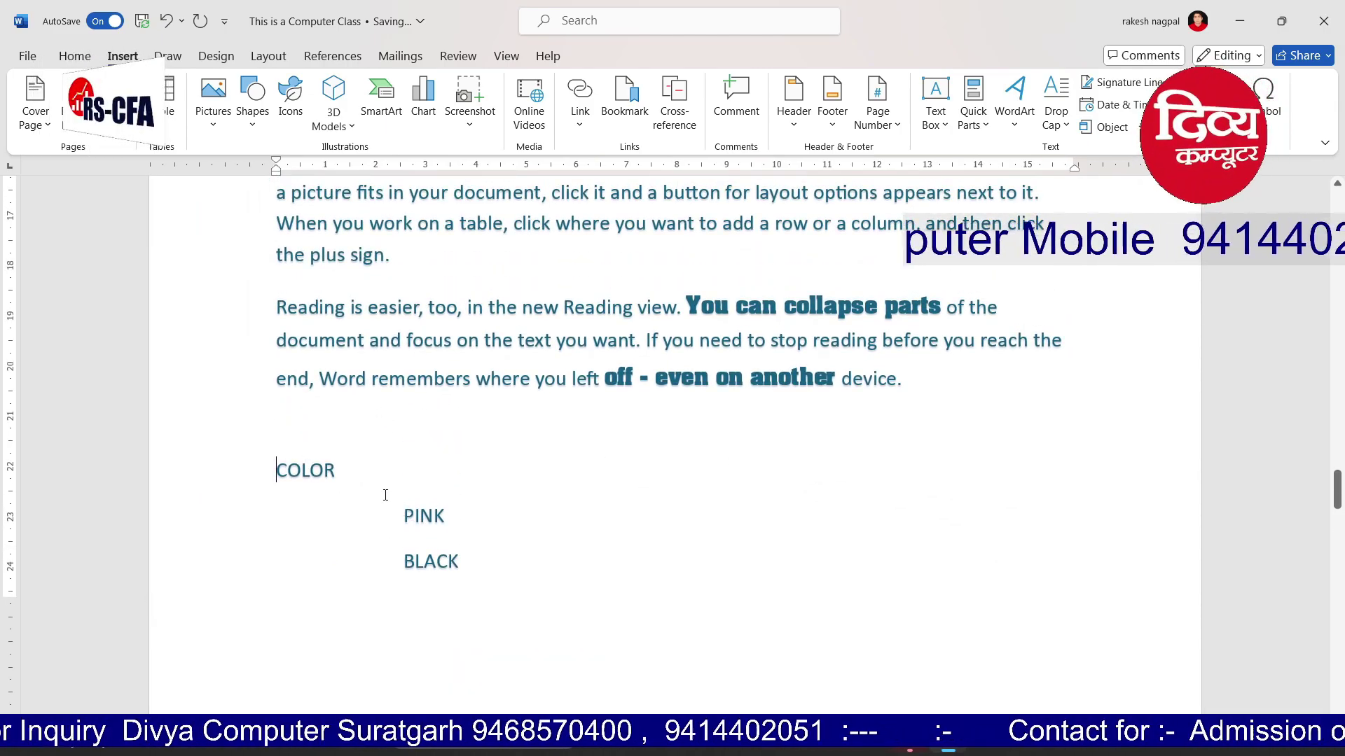
{"action": "scroll", "coordinate": [364, 459], "scroll_direction": "down", "scroll_amount": 5}
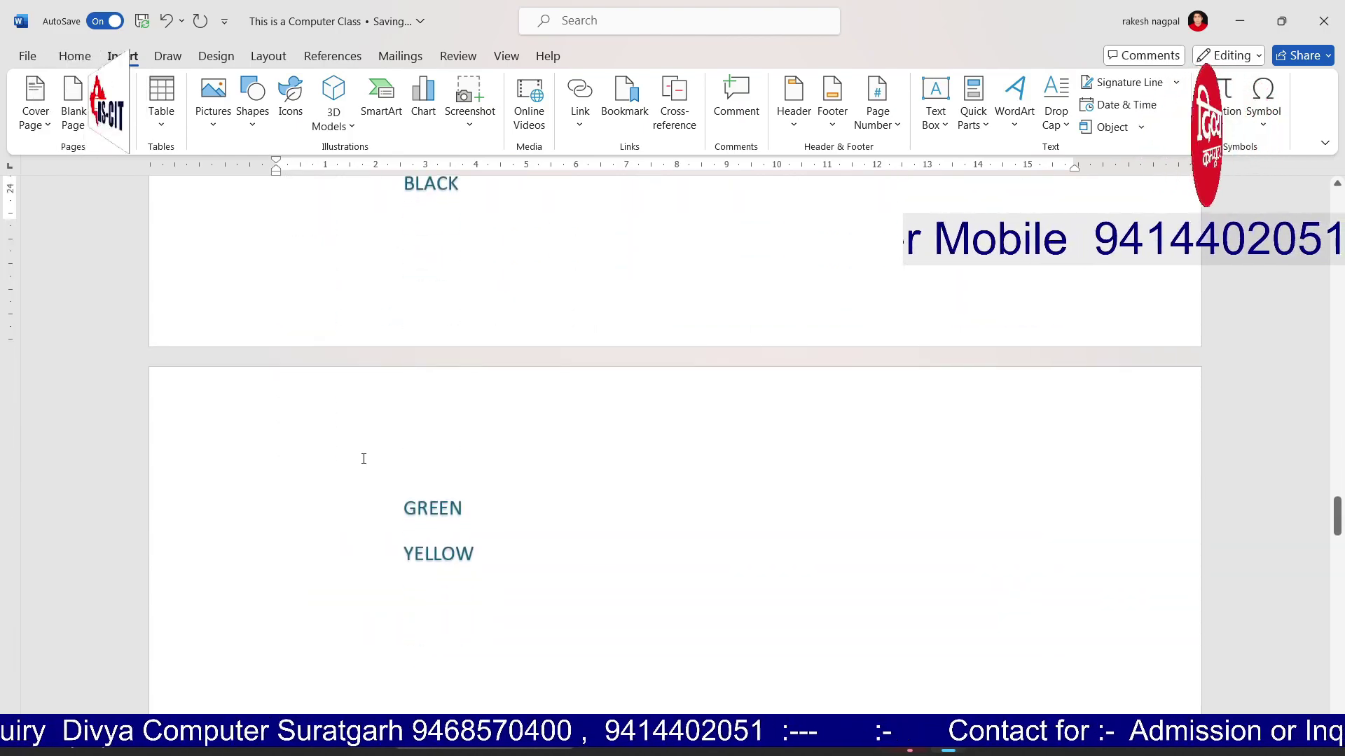
{"action": "scroll", "coordinate": [364, 458], "scroll_direction": "up", "scroll_amount": 4}
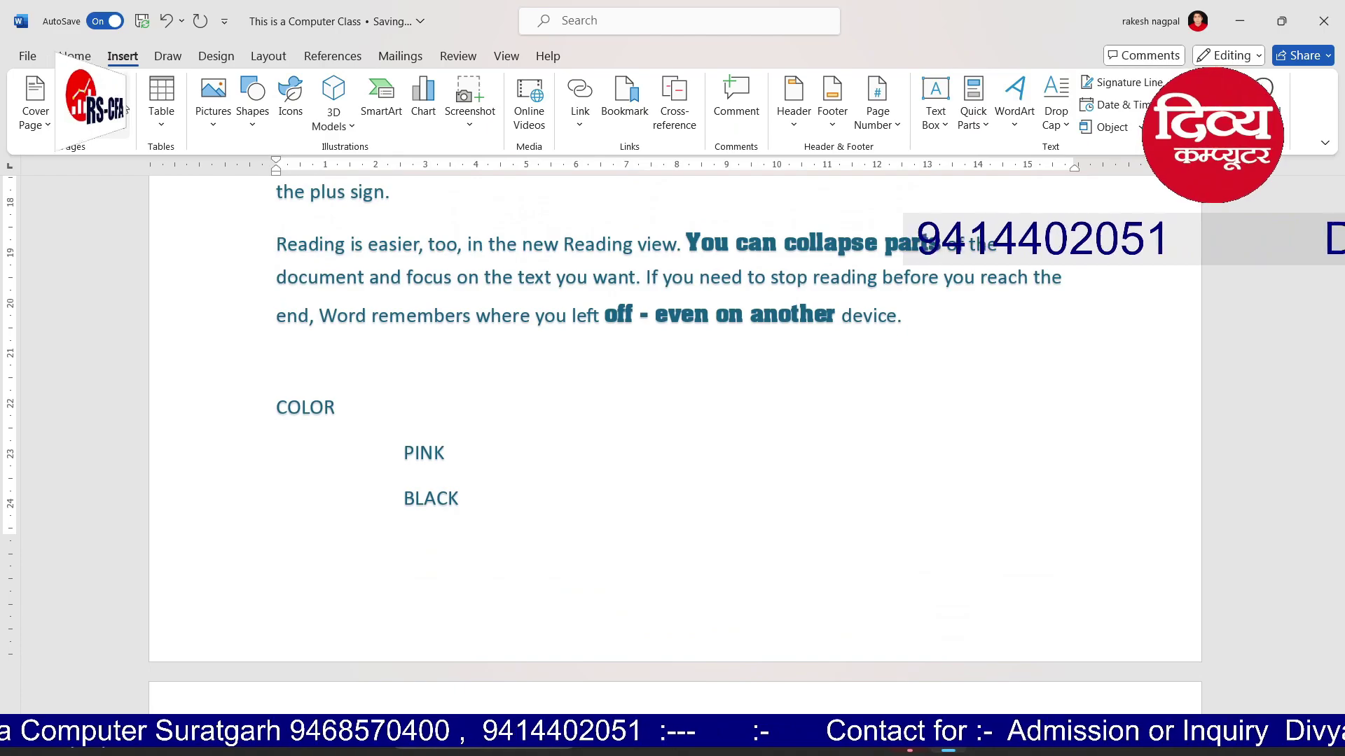
{"action": "left_click", "coordinate": [112, 102]}
{"action": "scroll", "coordinate": [390, 439], "scroll_direction": "down", "scroll_amount": 6}
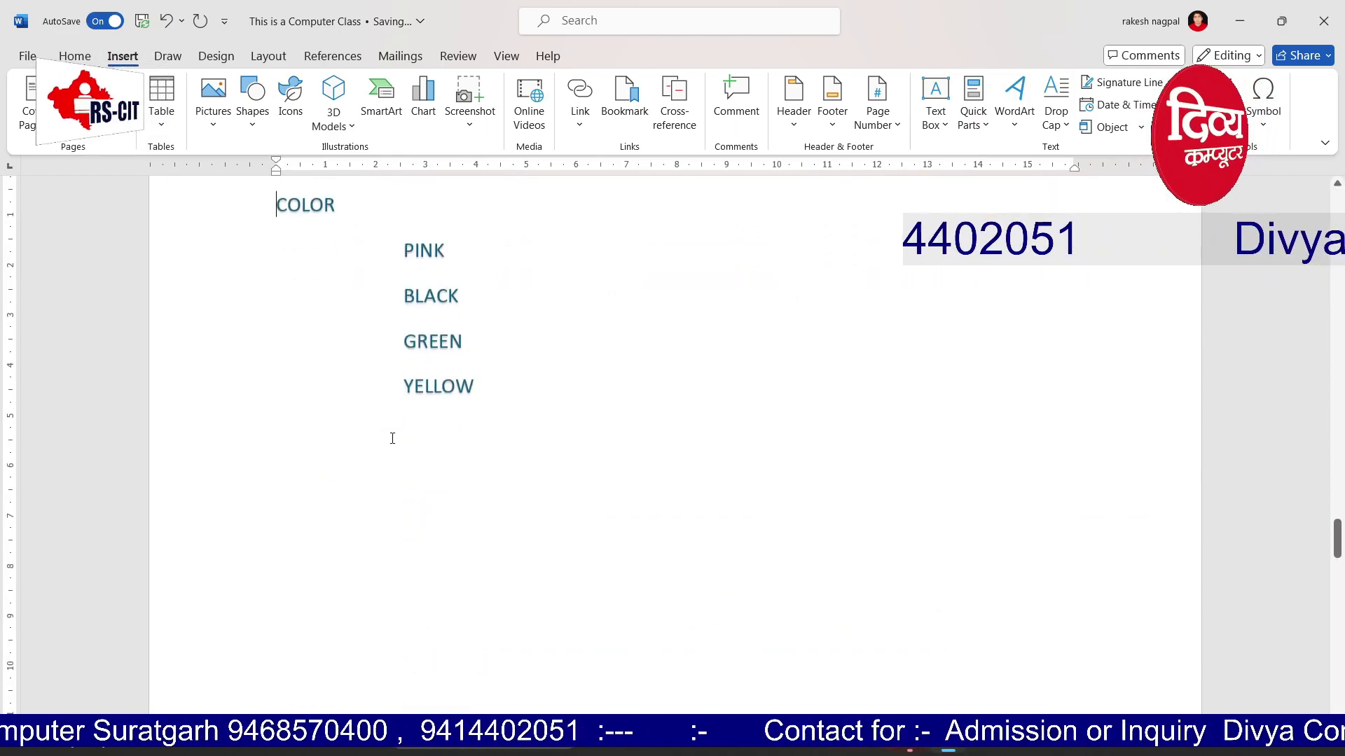
{"action": "scroll", "coordinate": [316, 346], "scroll_direction": "up", "scroll_amount": 5}
{"action": "scroll", "coordinate": [316, 346], "scroll_direction": "up", "scroll_amount": 10}
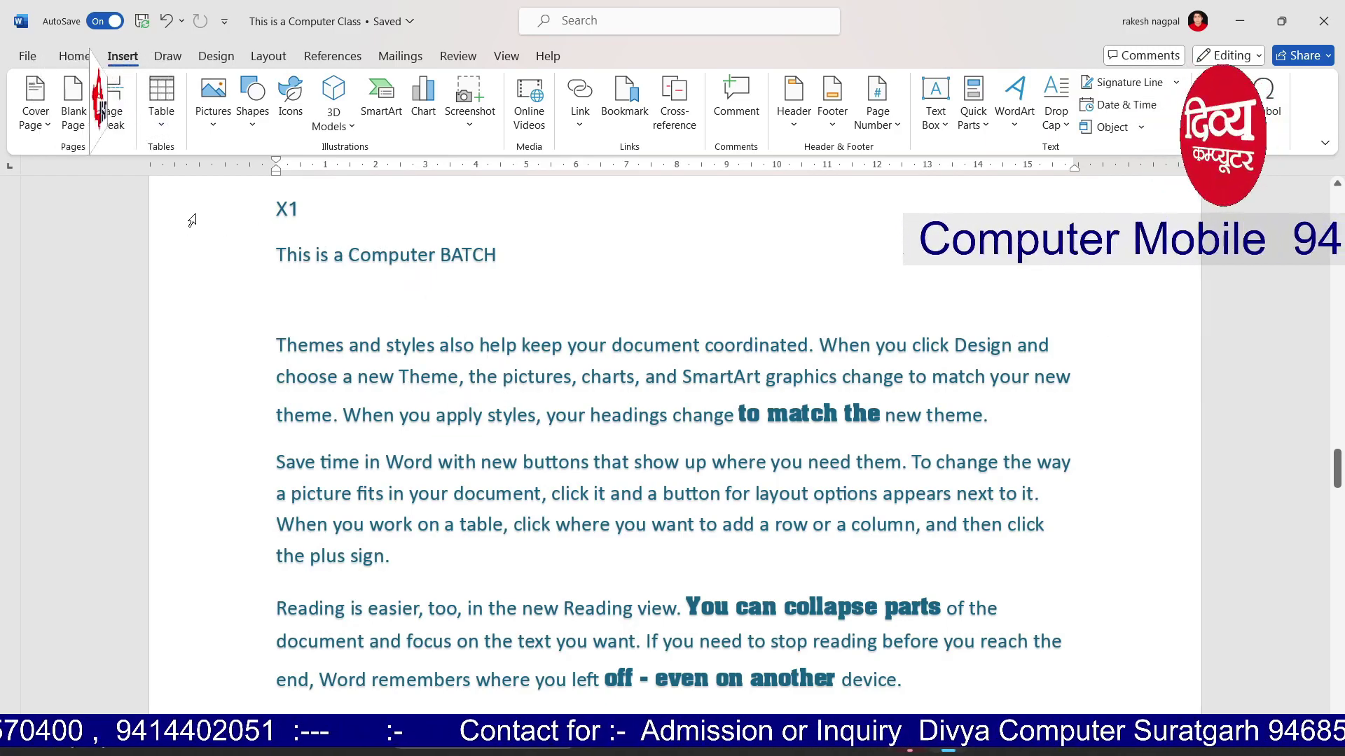
Insert a table with 4 columns and 6 rows on a new line below YELLOW
{"action": "scroll", "coordinate": [460, 394], "scroll_direction": "down", "scroll_amount": 15}
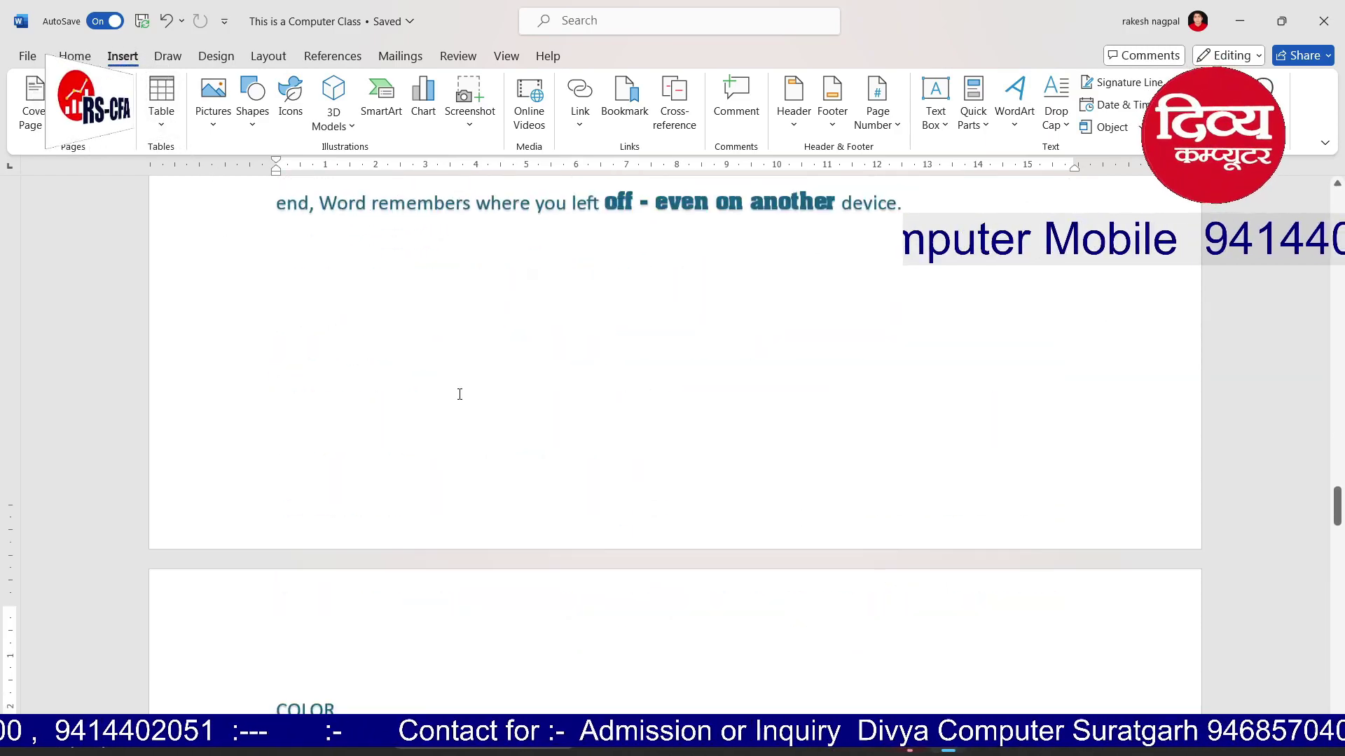
{"action": "left_click", "coordinate": [515, 389]}
{"action": "key", "text": "Return"}
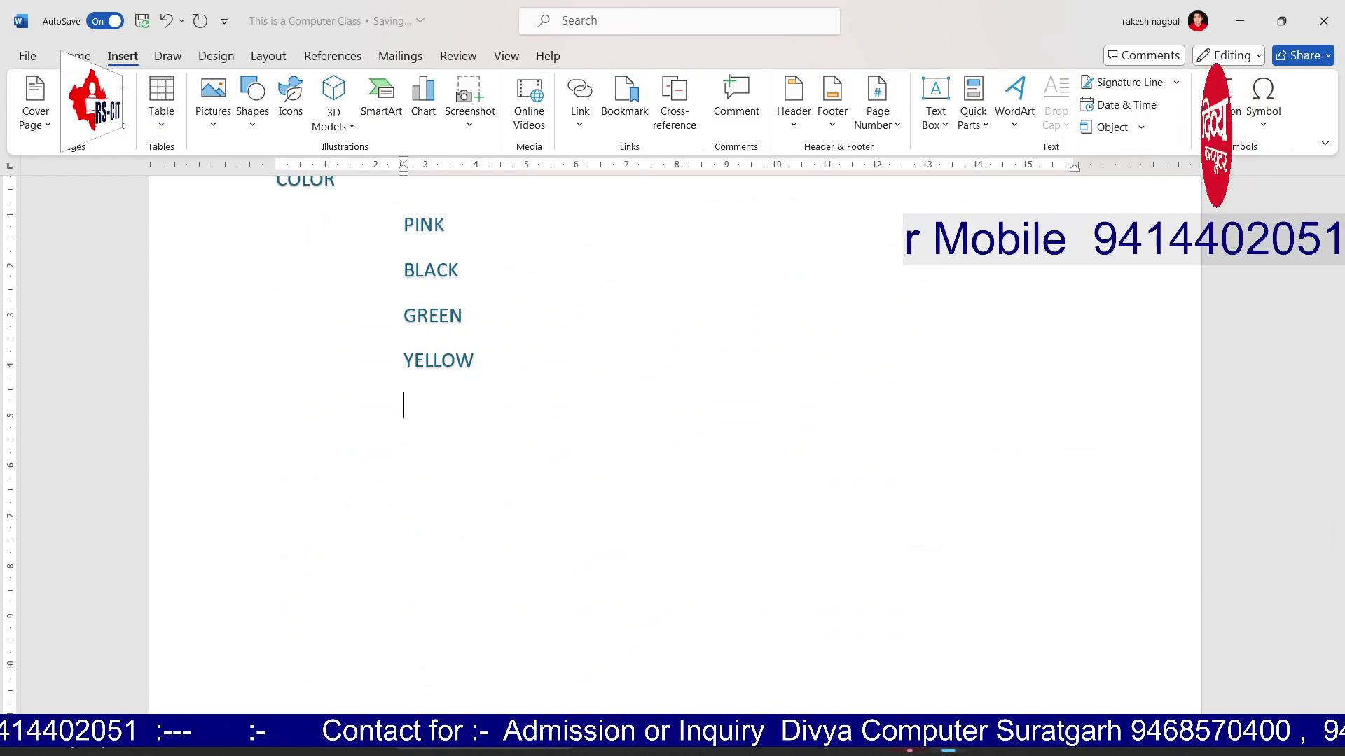
{"action": "left_click", "coordinate": [162, 119]}
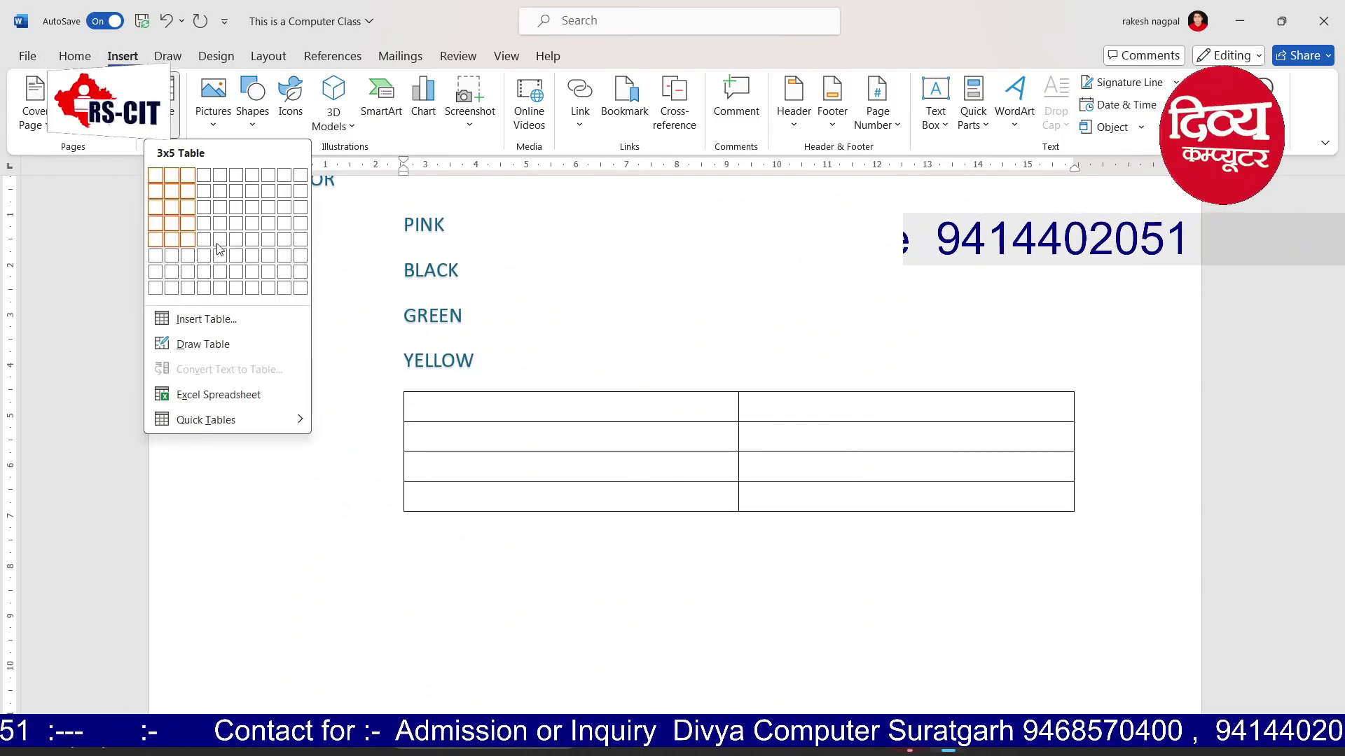
{"action": "left_click", "coordinate": [188, 327]}
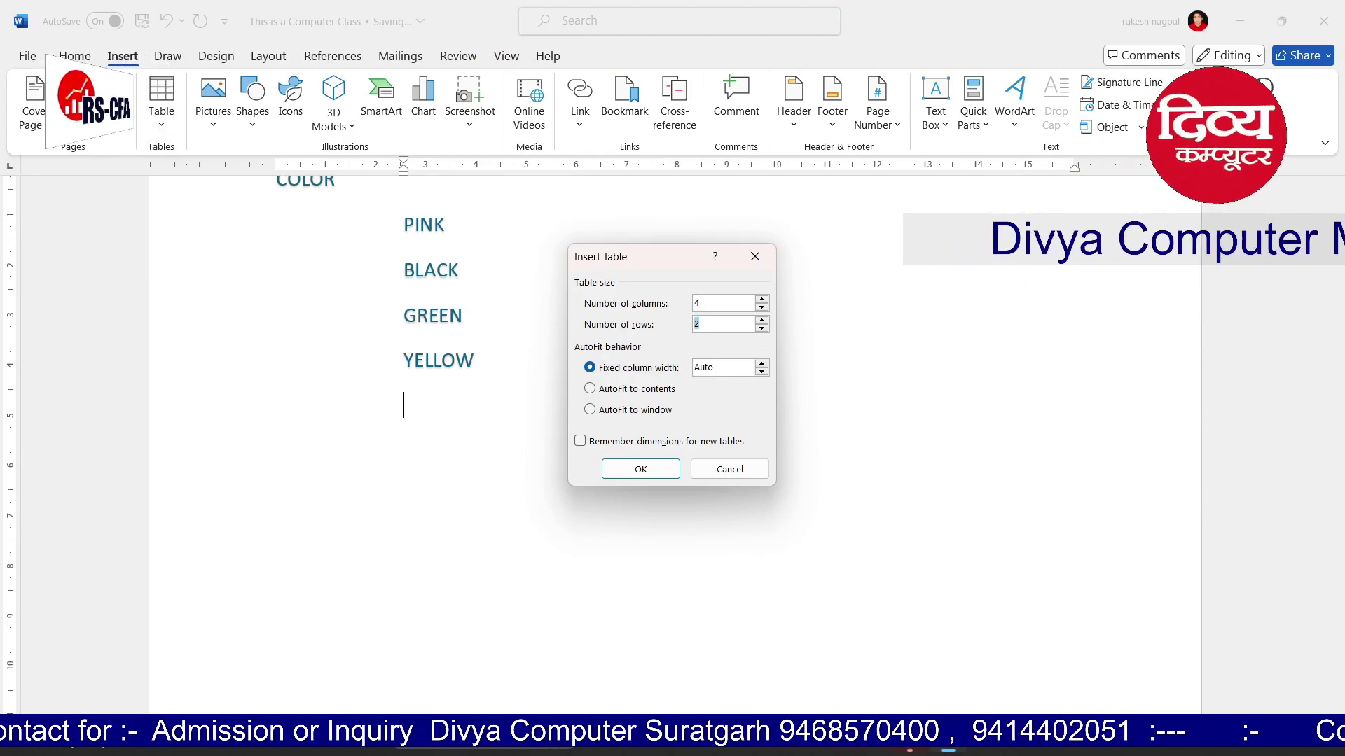
{"action": "key", "text": "Return"}
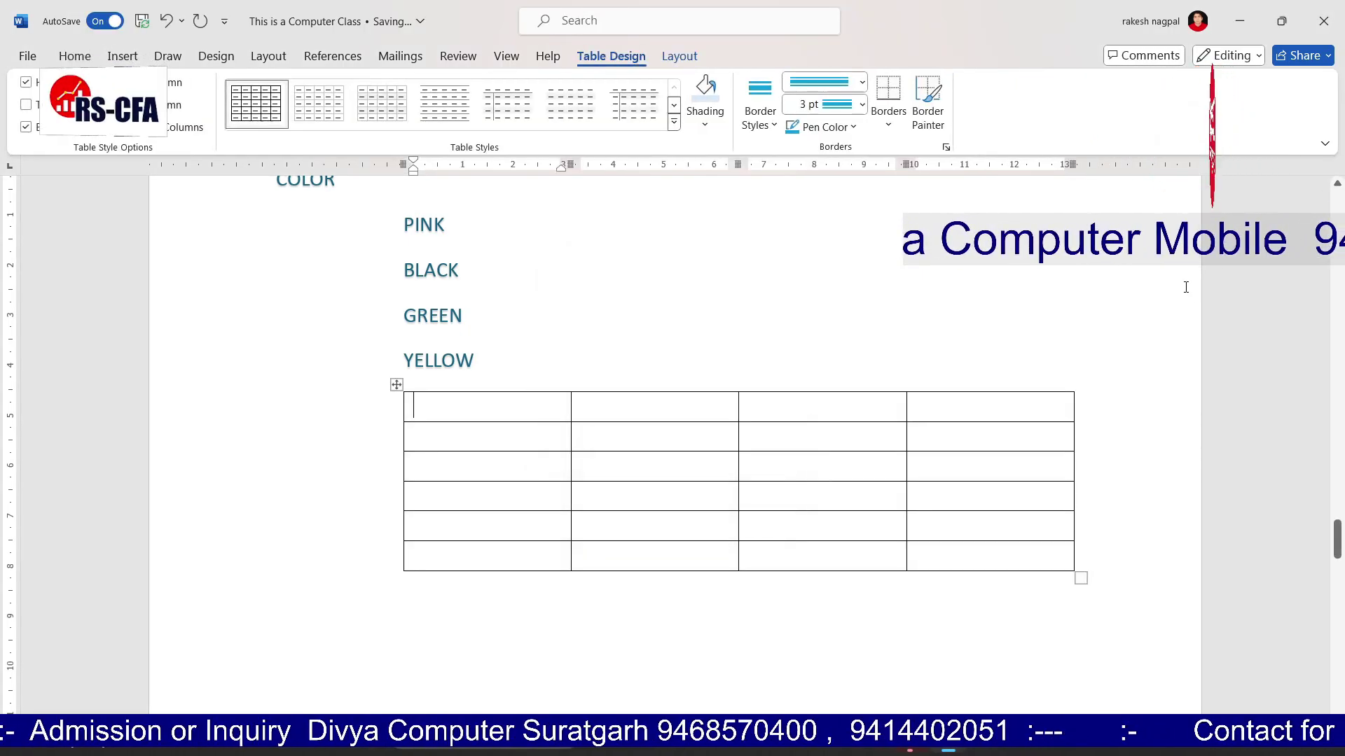
Select each of the four table columns as a whole, one after another from first to last
{"action": "left_click", "coordinate": [544, 385]}
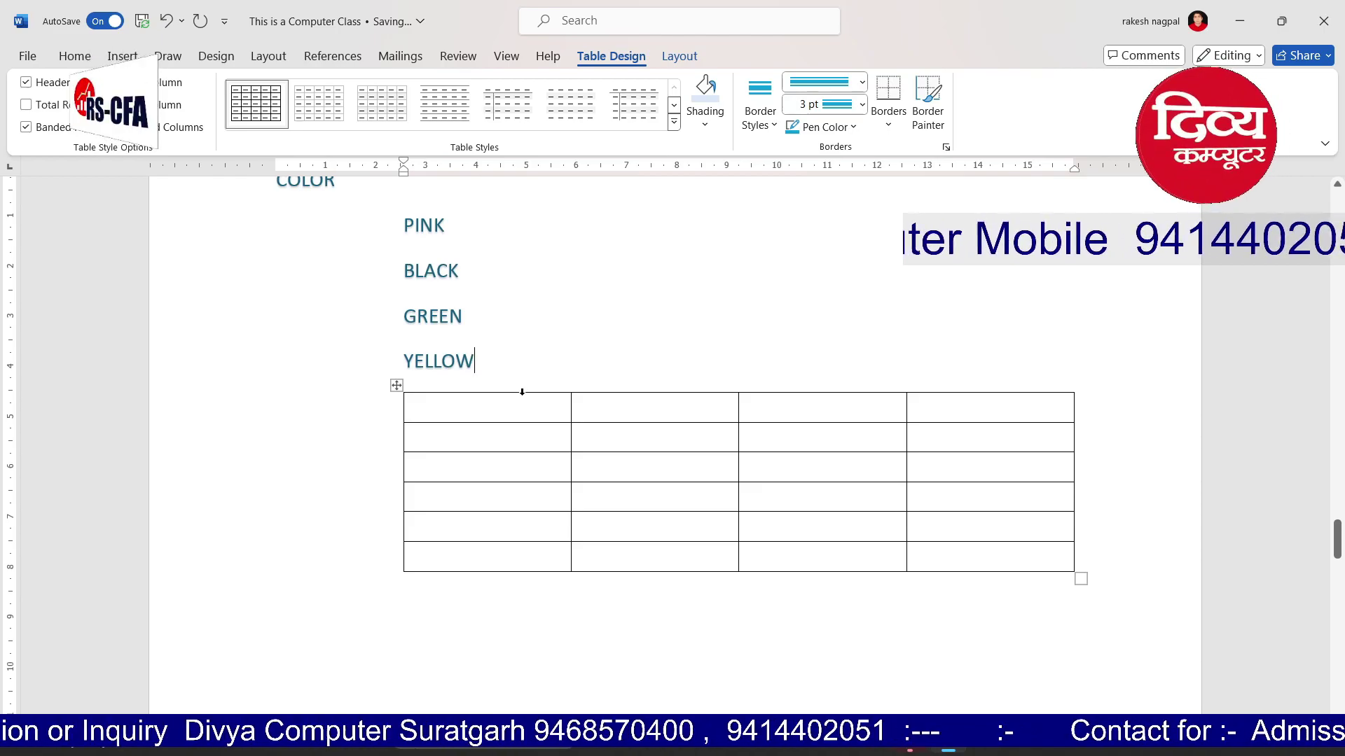
{"action": "left_click", "coordinate": [522, 391]}
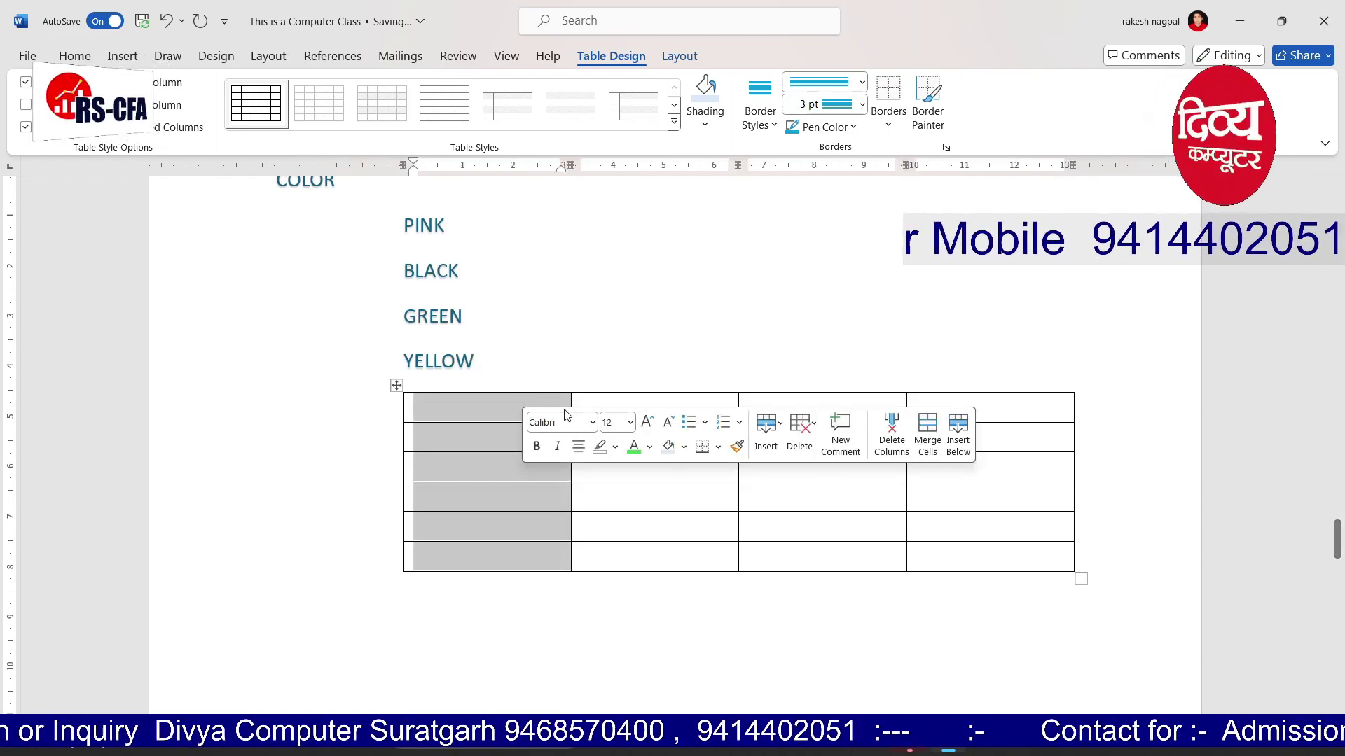
{"action": "left_click", "coordinate": [672, 393]}
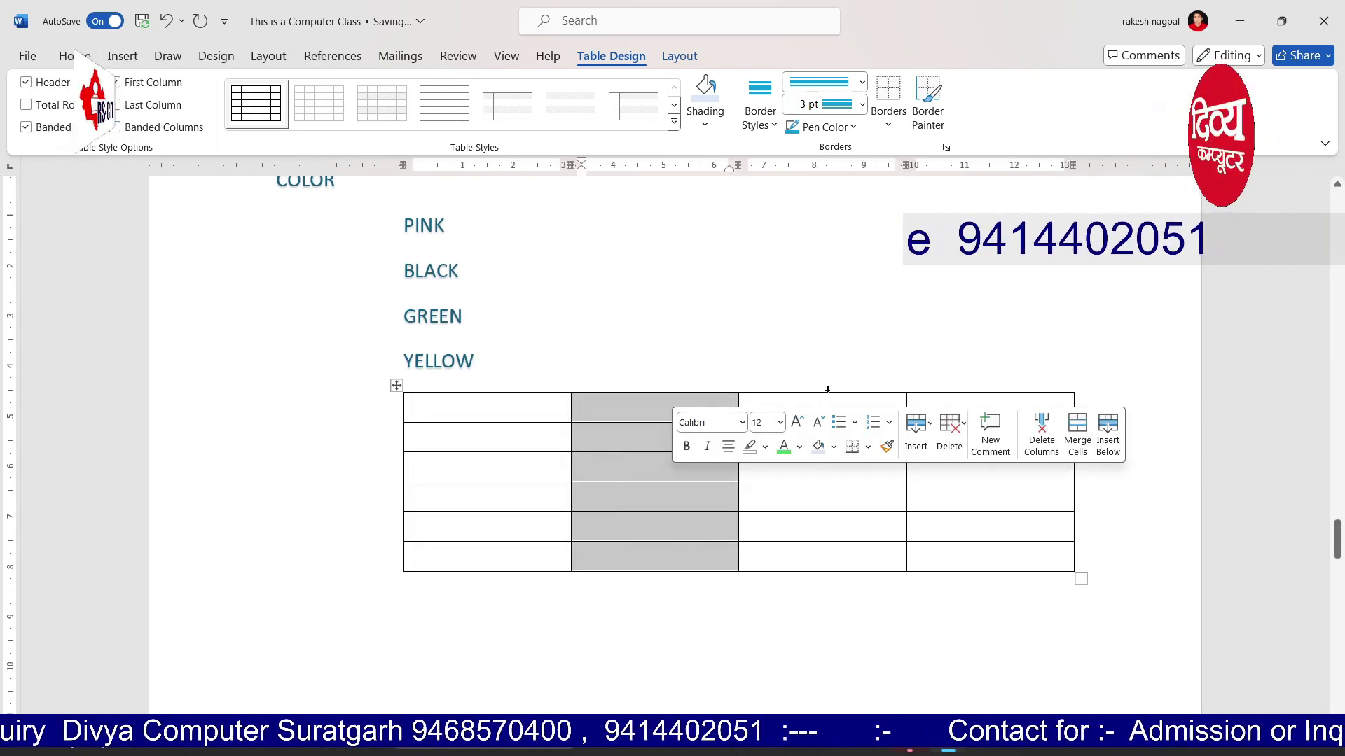
{"action": "left_click", "coordinate": [827, 389]}
{"action": "left_click", "coordinate": [976, 390]}
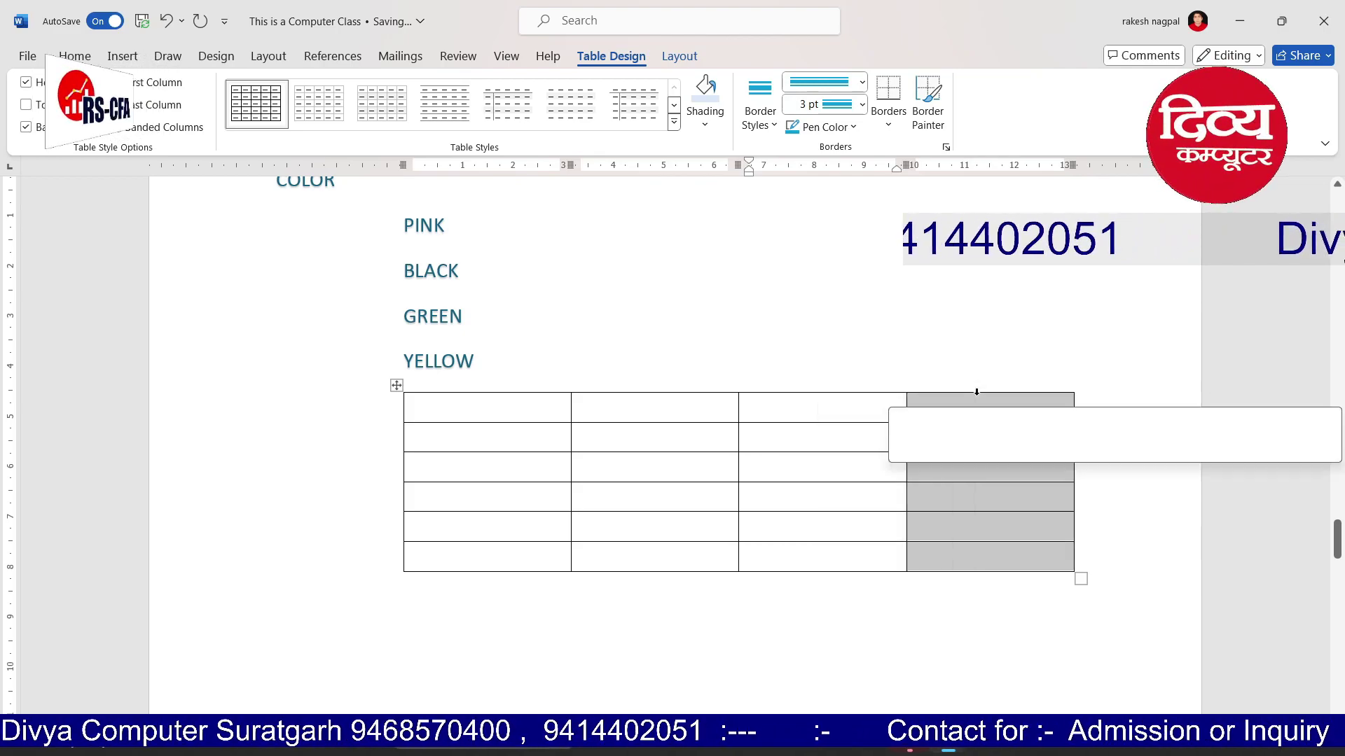
Select the first, second, third and last table rows one at a time, and place the cursor below the table
{"action": "left_click", "coordinate": [402, 413]}
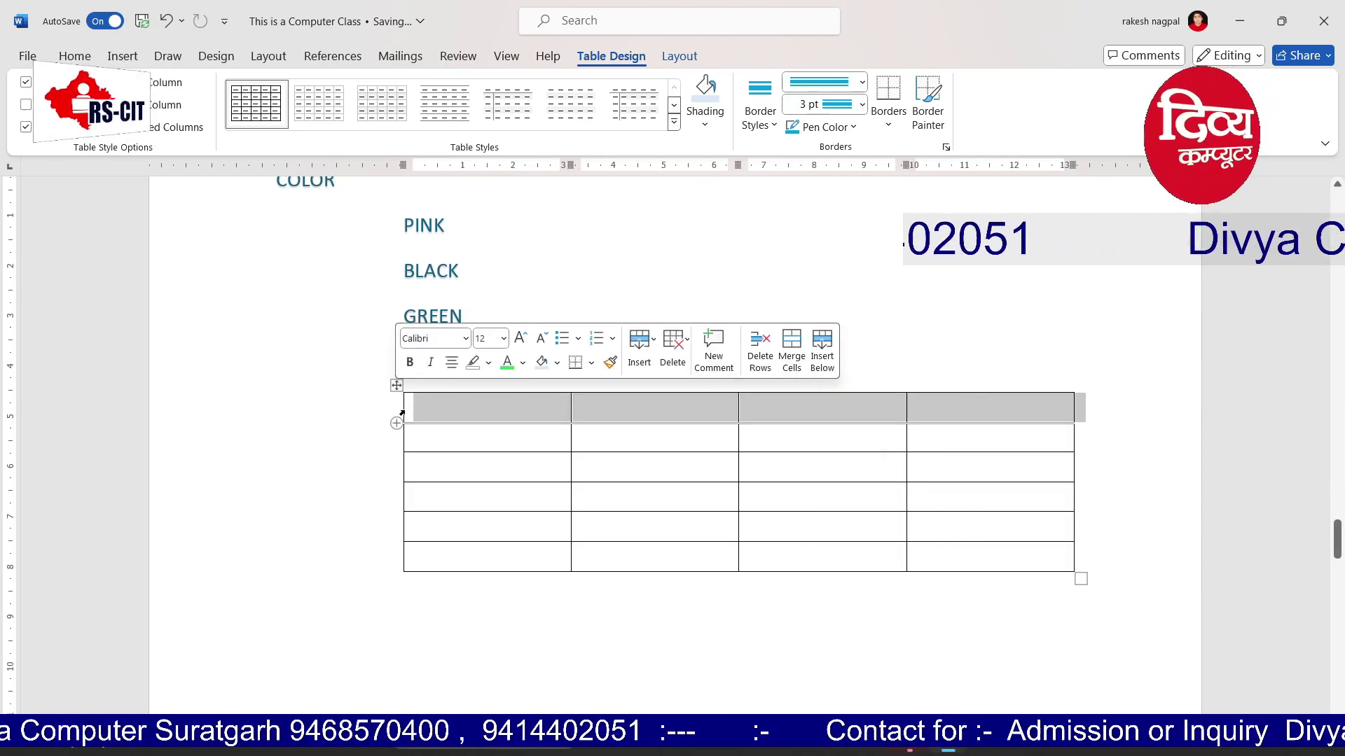
{"action": "left_click", "coordinate": [395, 445]}
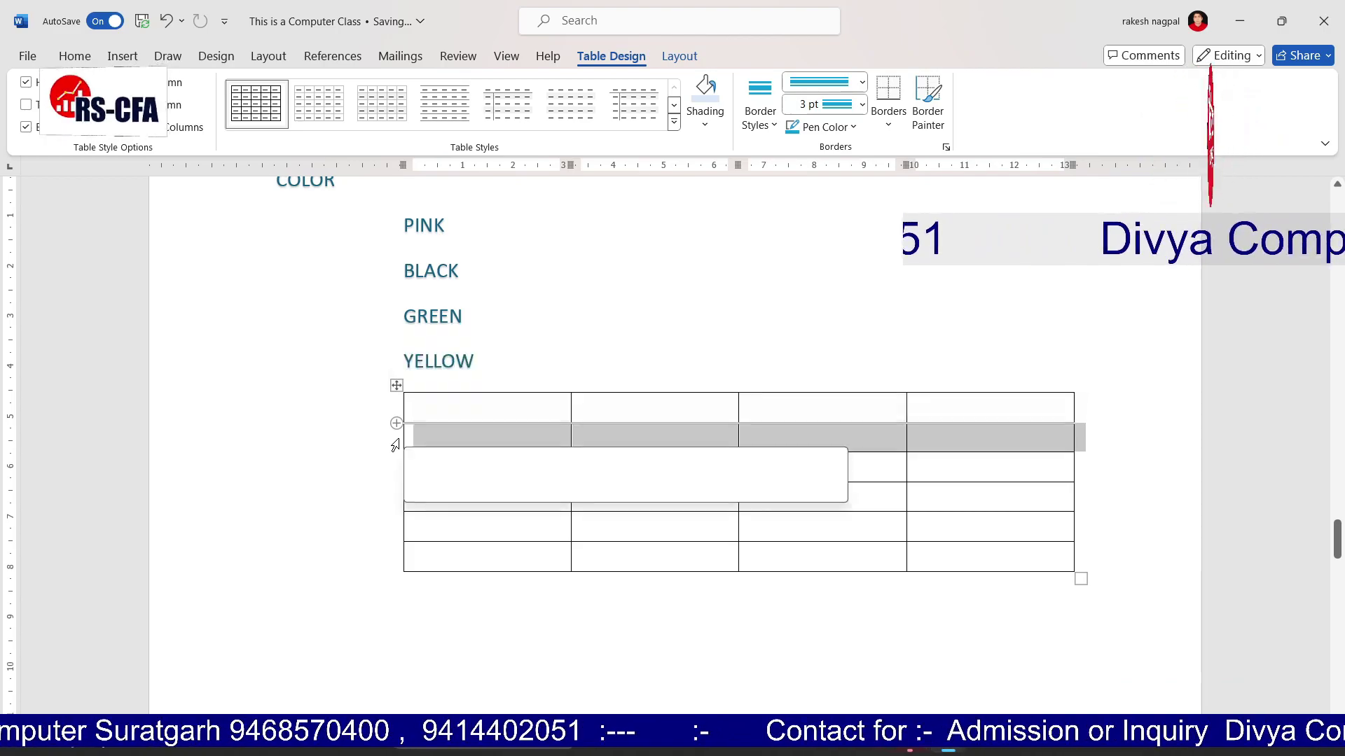
{"action": "left_click", "coordinate": [395, 467]}
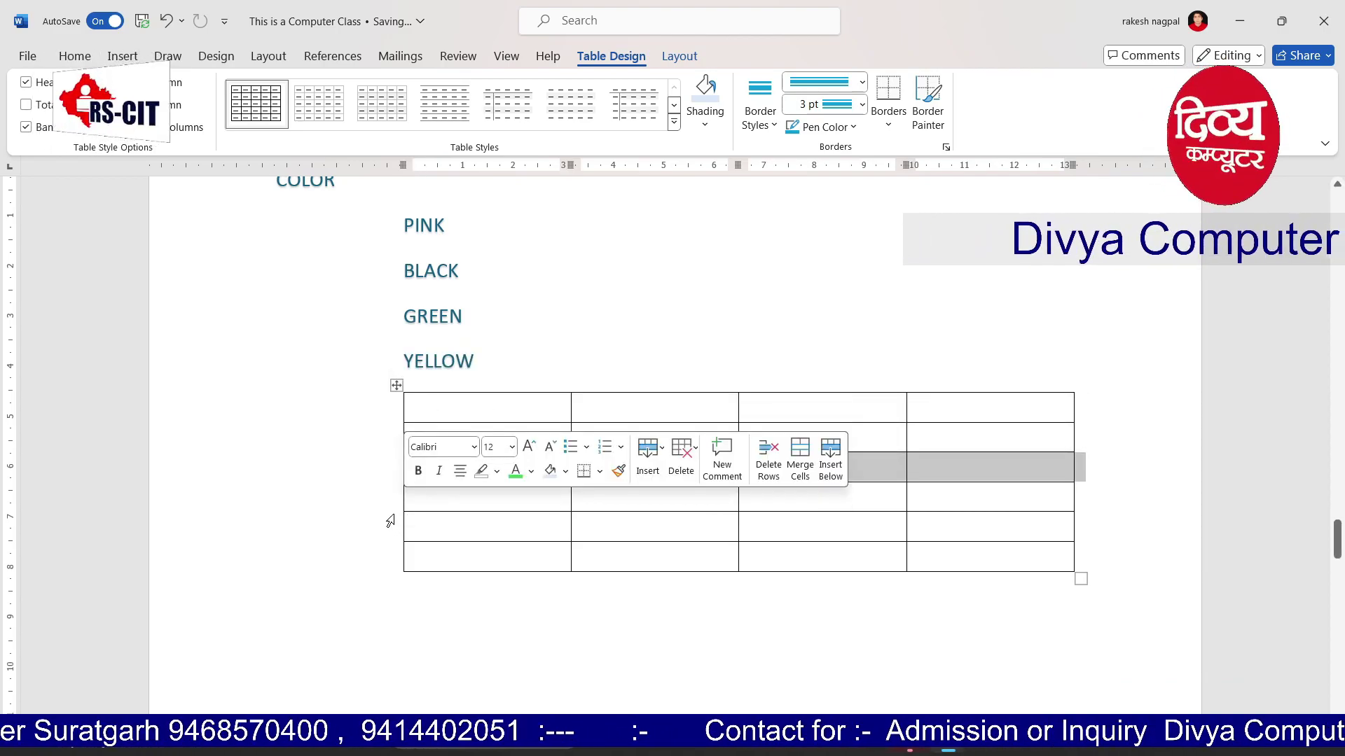
{"action": "left_click", "coordinate": [383, 557]}
{"action": "left_click", "coordinate": [721, 618]}
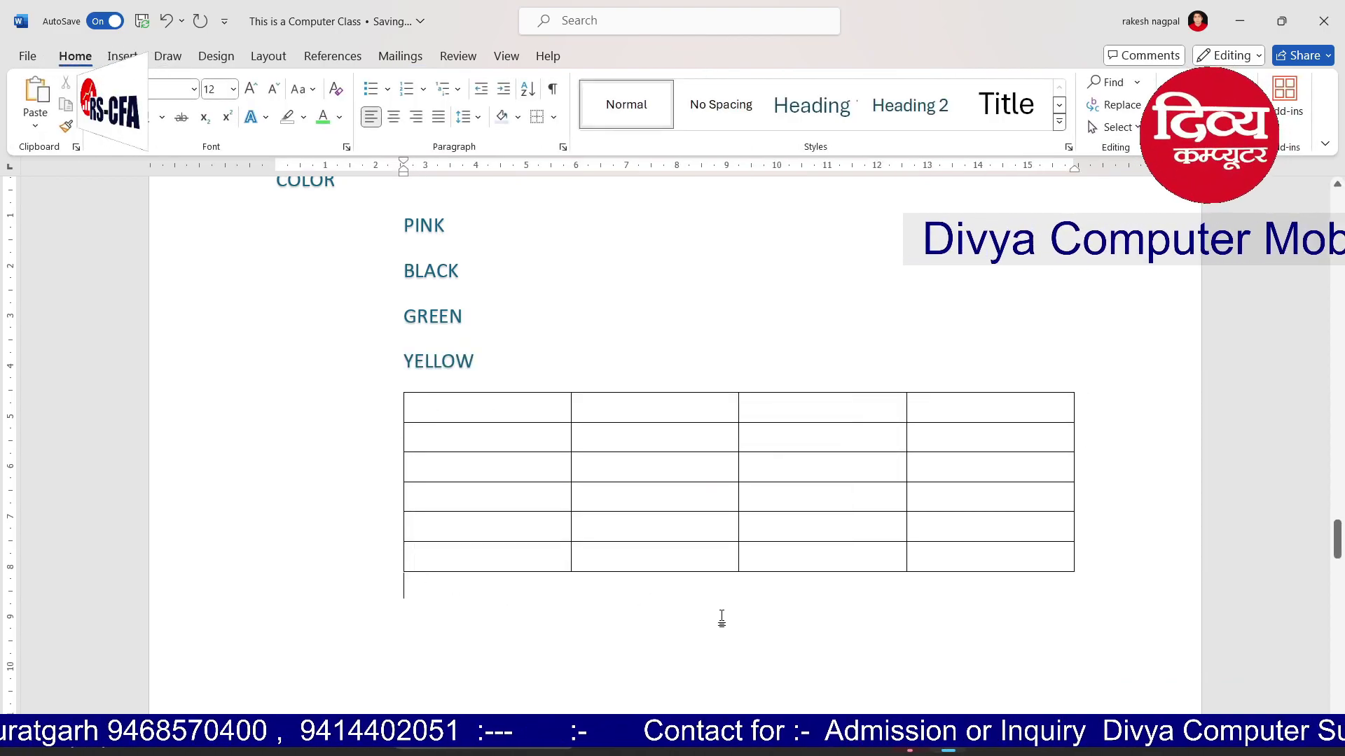
Fill the empty table's header row with S. NO, NAME, FATHER and SIGNATURE
{"action": "left_click", "coordinate": [472, 404]}
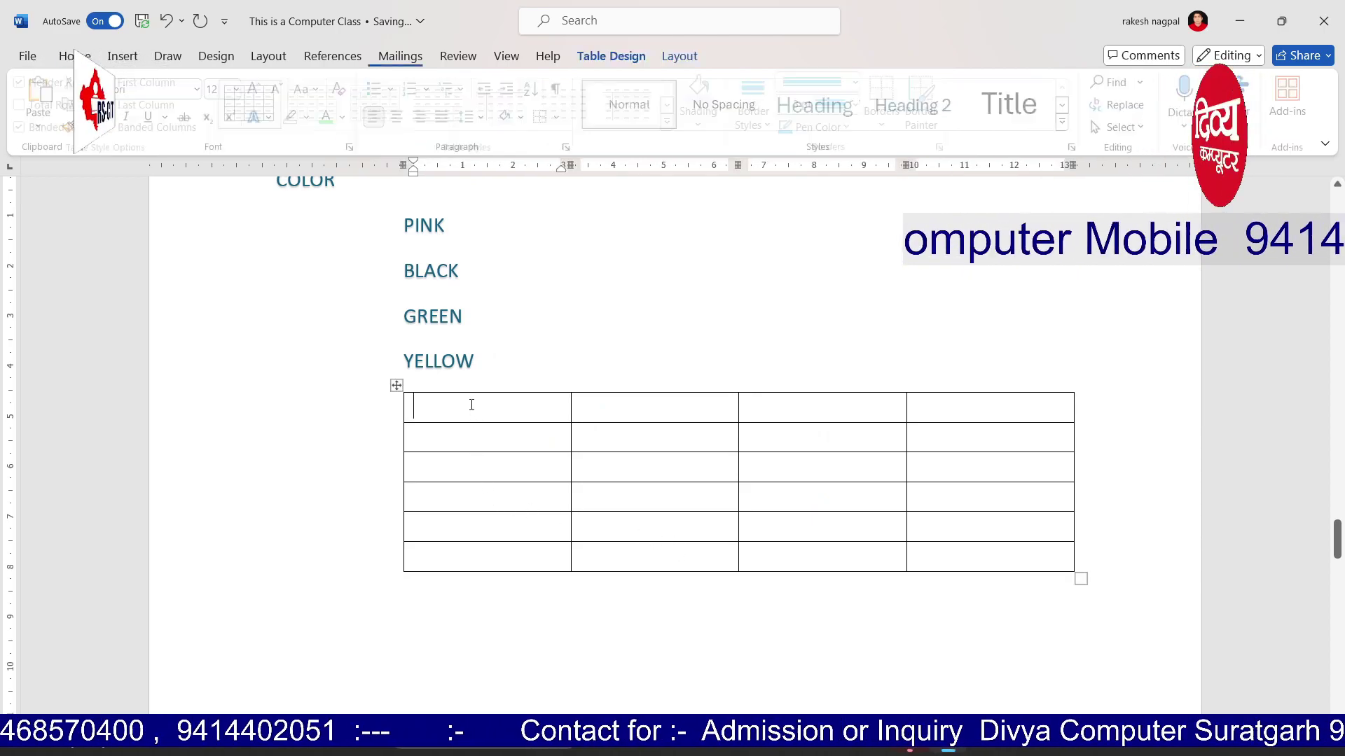
{"action": "type", "text": "S. NO"}
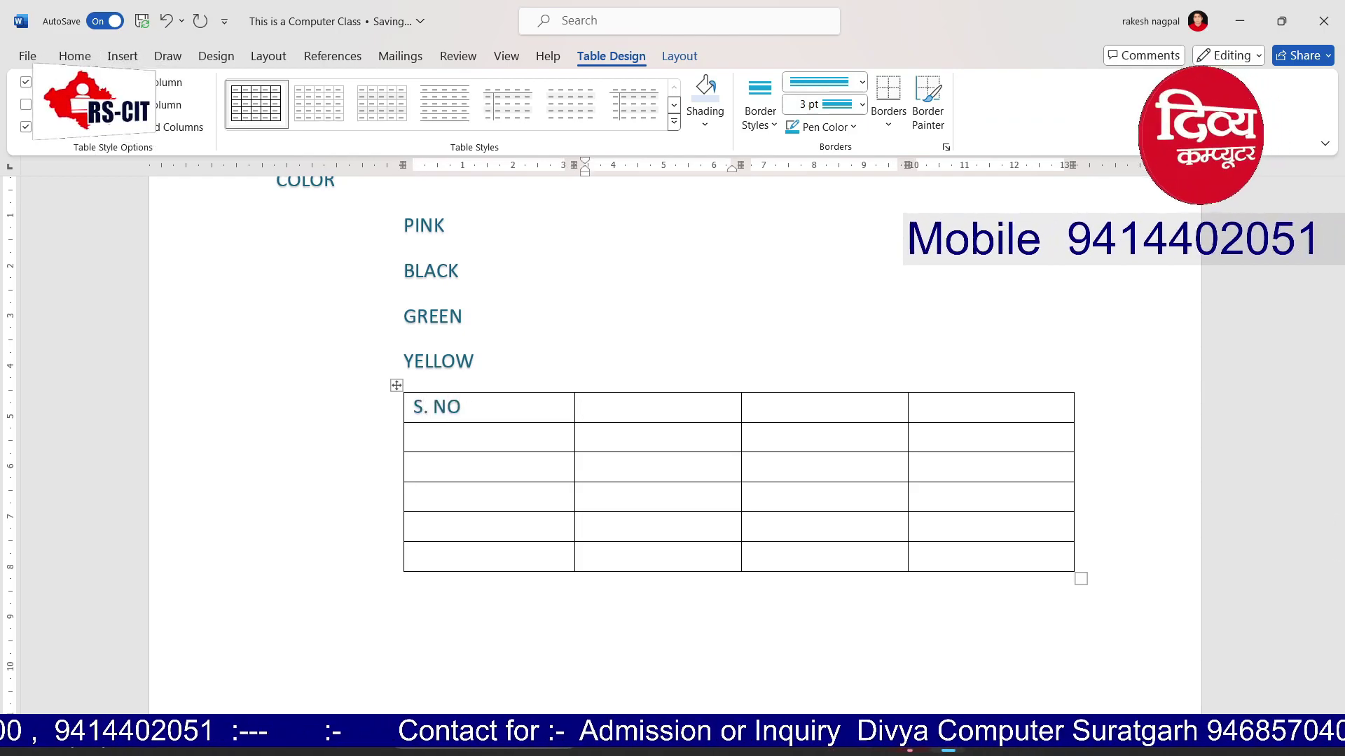
{"action": "key", "text": "Tab"}
{"action": "type", "text": "NAME"}
{"action": "key", "text": "Tab"}
{"action": "type", "text": "FATHER"}
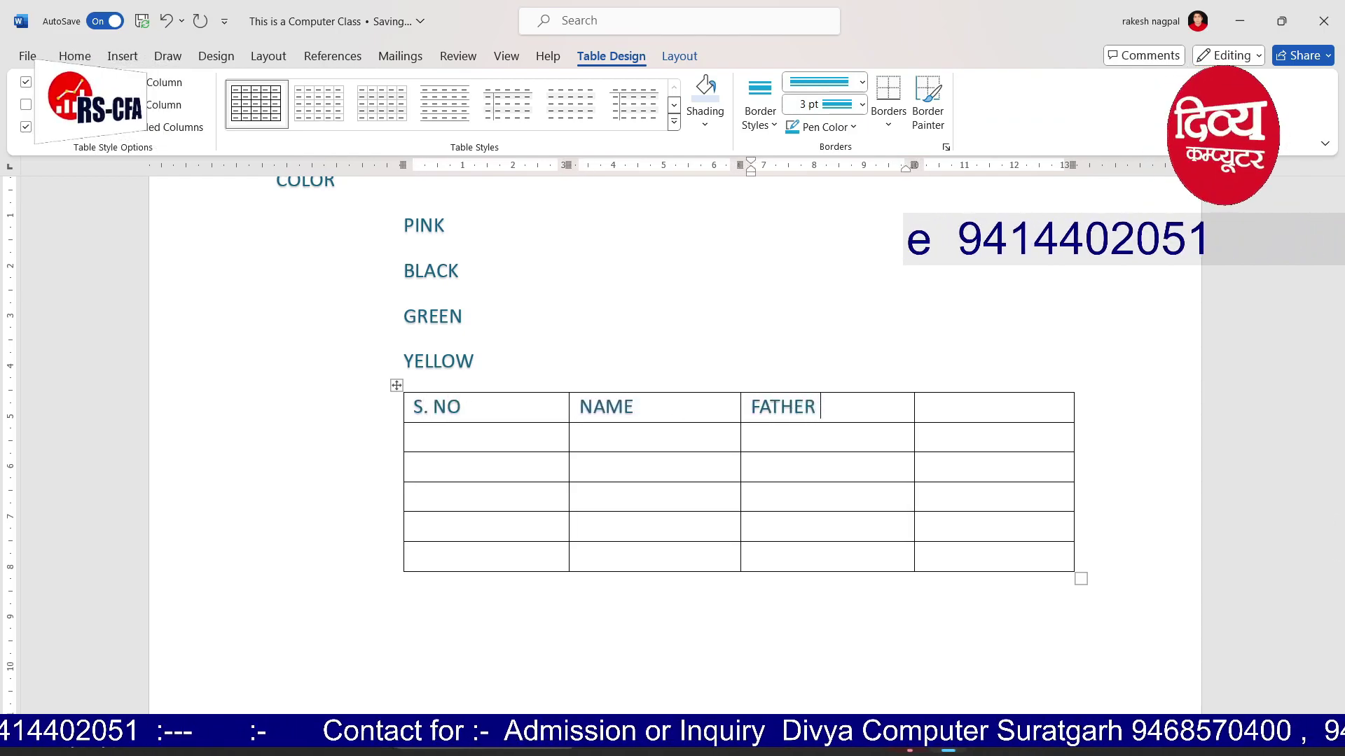
{"action": "key", "text": "Tab"}
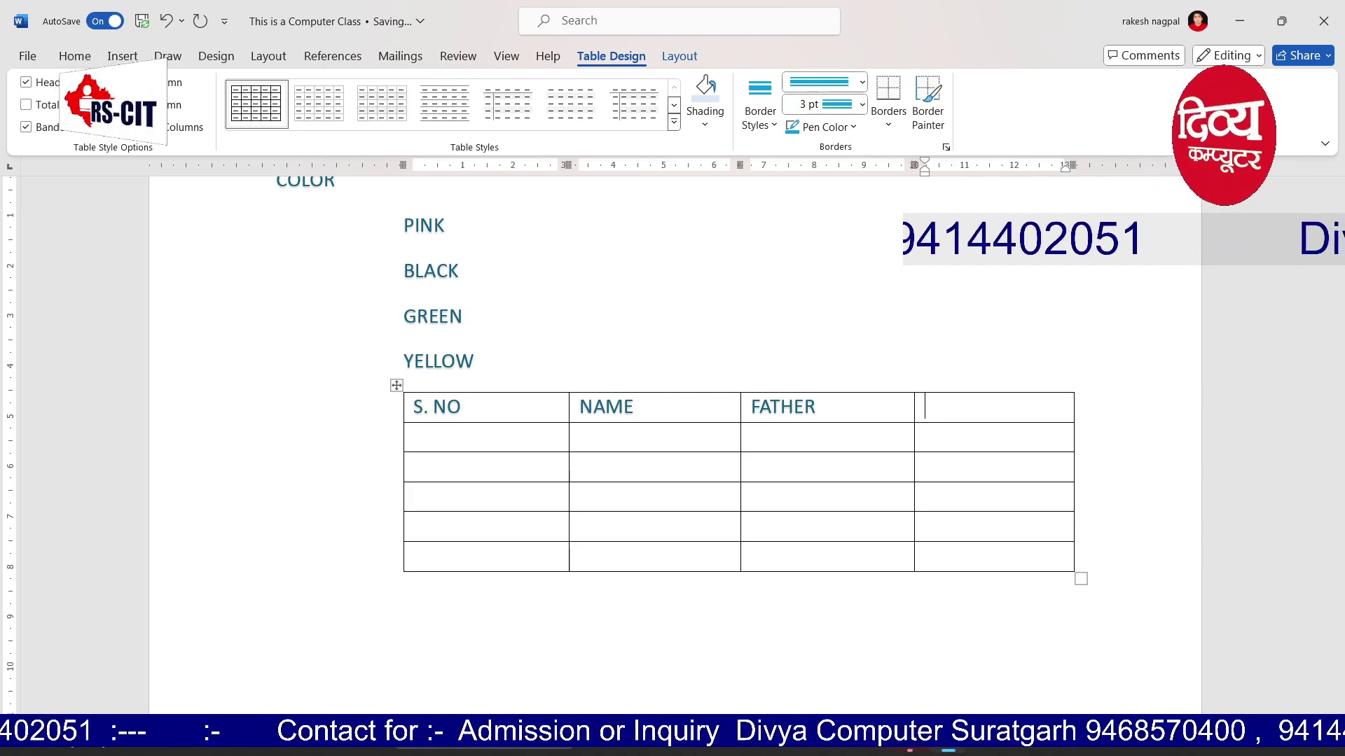
{"action": "type", "text": "SIN"}
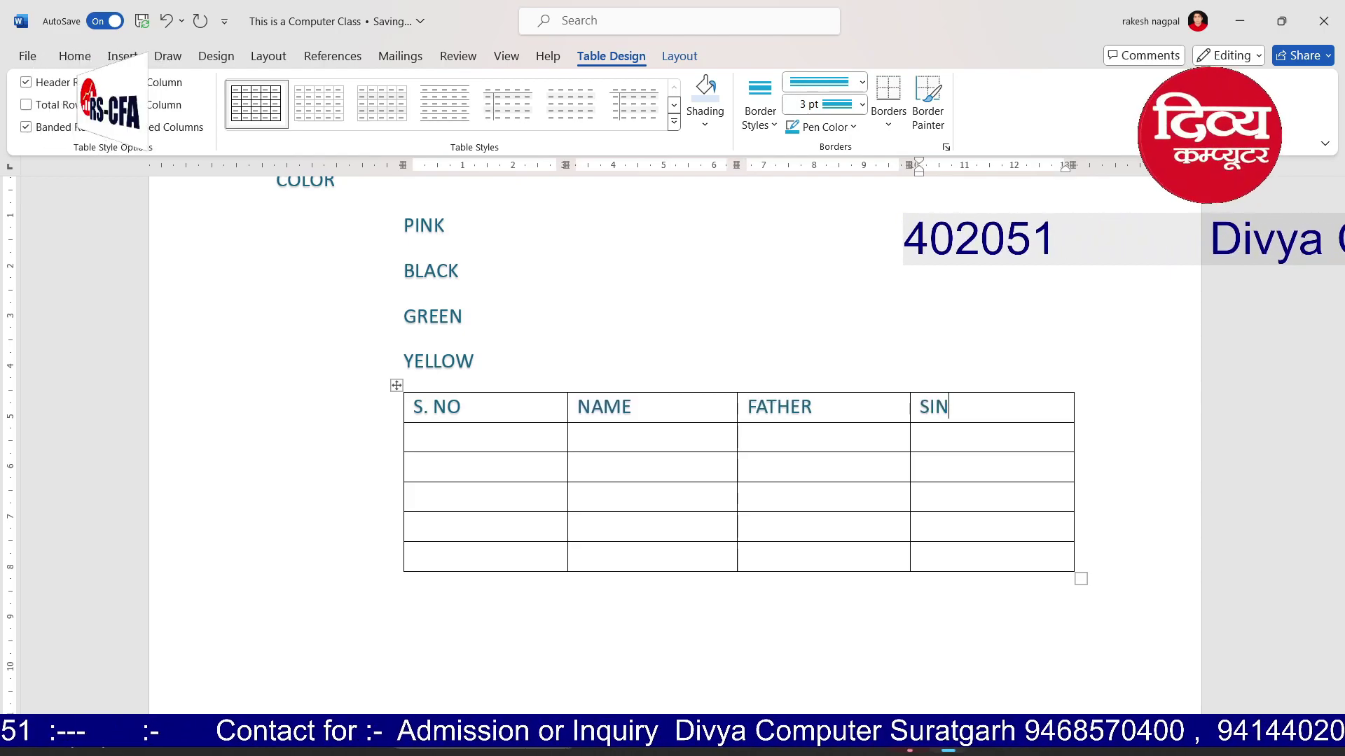
{"action": "key", "text": "BackSpace"}
{"action": "type", "text": "G"}
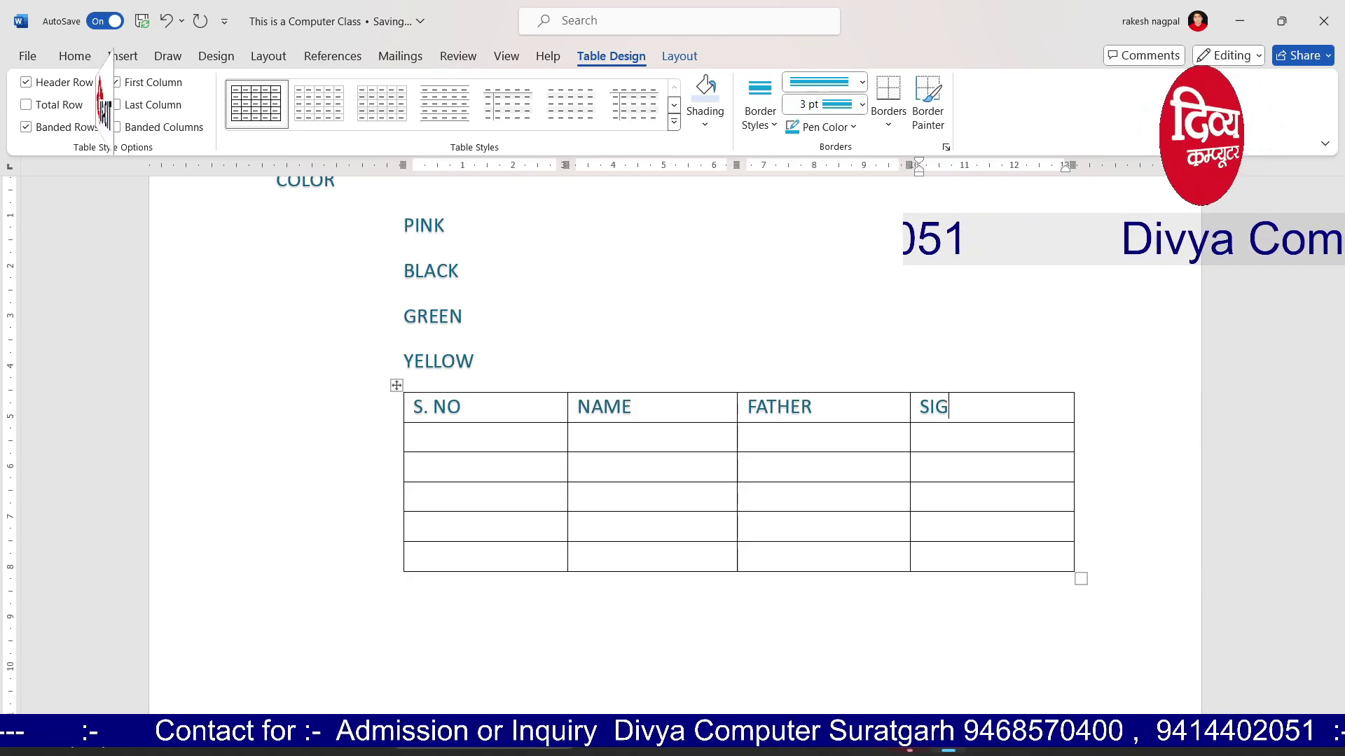
{"action": "type", "text": "NATURE"}
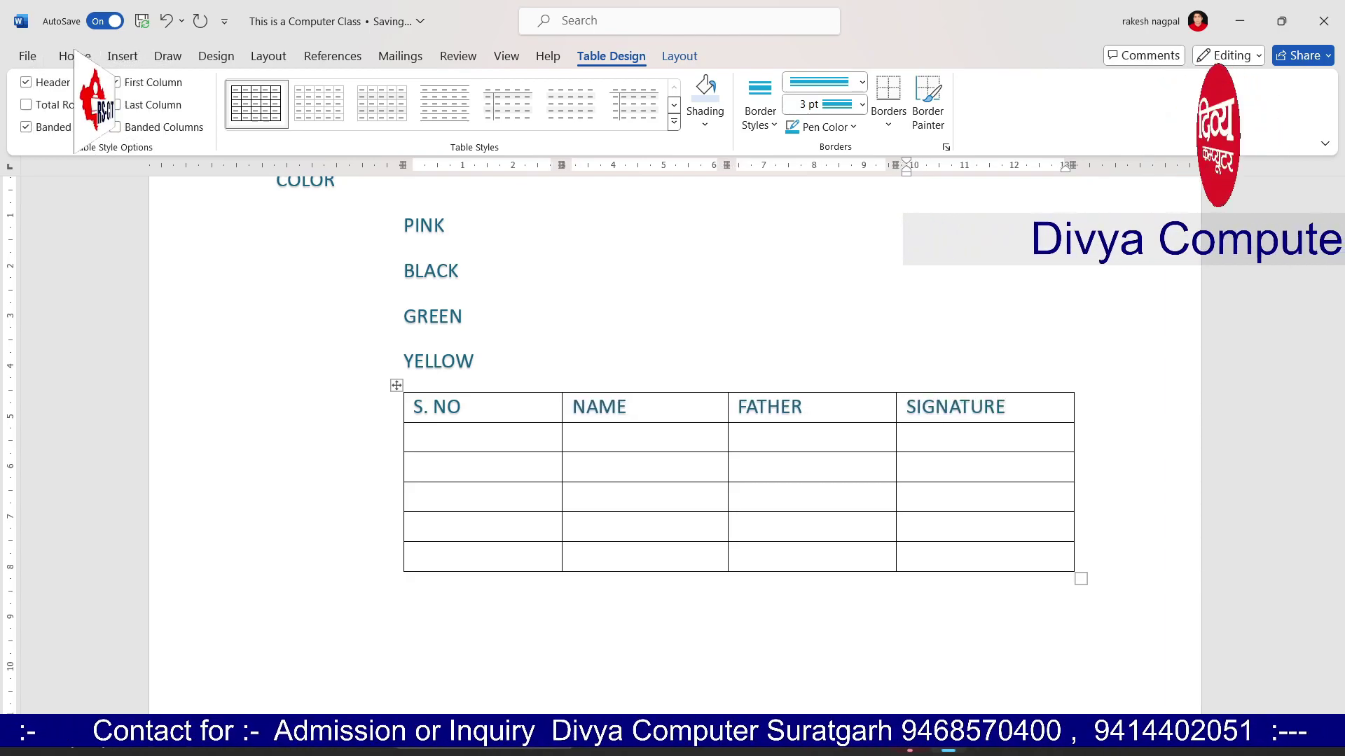
Number the five rows under S. NO from 1 to 5
{"action": "left_click", "coordinate": [474, 442]}
{"action": "type", "text": "1"}
{"action": "key", "text": "Down"}
{"action": "type", "text": "2"}
{"action": "key", "text": "Down"}
{"action": "type", "text": "3"}
{"action": "key", "text": "Down"}
{"action": "type", "text": "4"}
{"action": "key", "text": "Down"}
{"action": "type", "text": "5"}
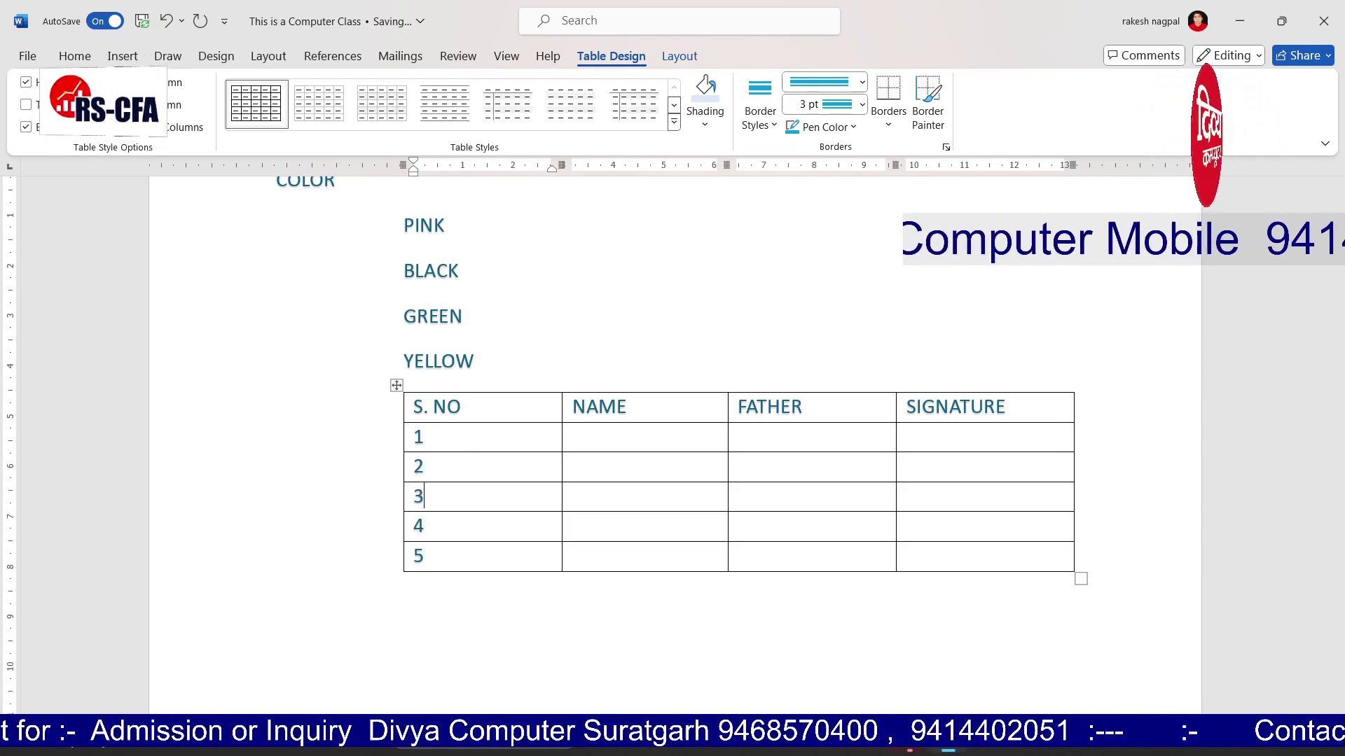
Fill the NAME column with a person's name in each of rows 1 to 5
{"action": "left_click", "coordinate": [738, 437]}
{"action": "left_click", "coordinate": [573, 437]}
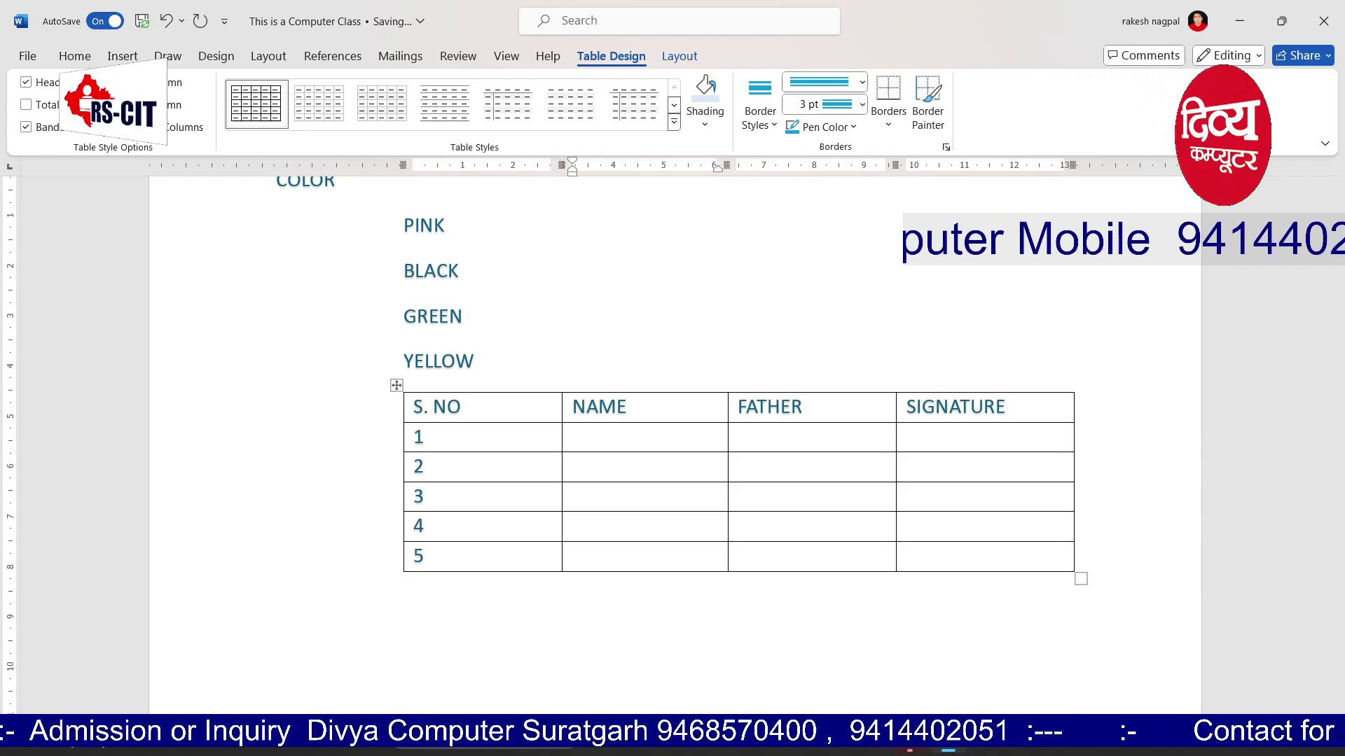
{"action": "type", "text": "RAM"}
{"action": "key", "text": "Down"}
{"action": "type", "text": "SHYAM "}
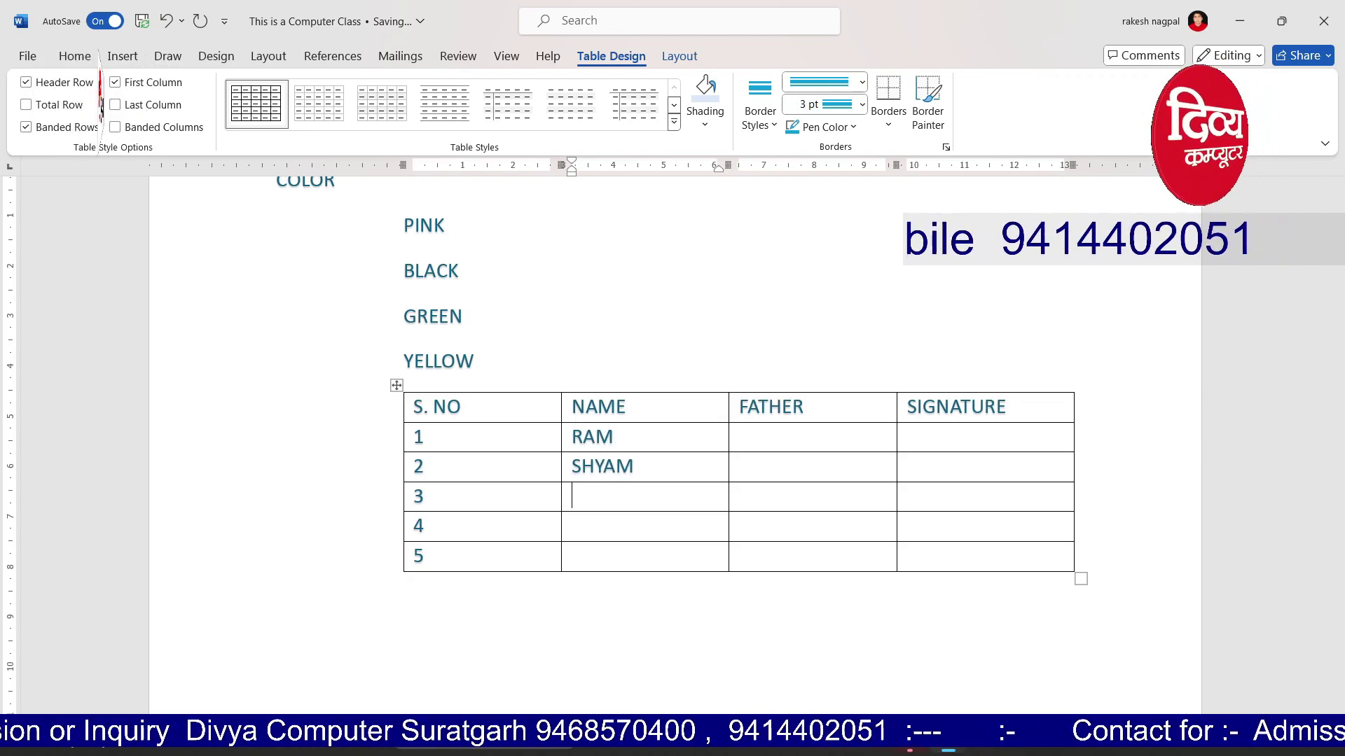
{"action": "type", "text": "PINKI "}
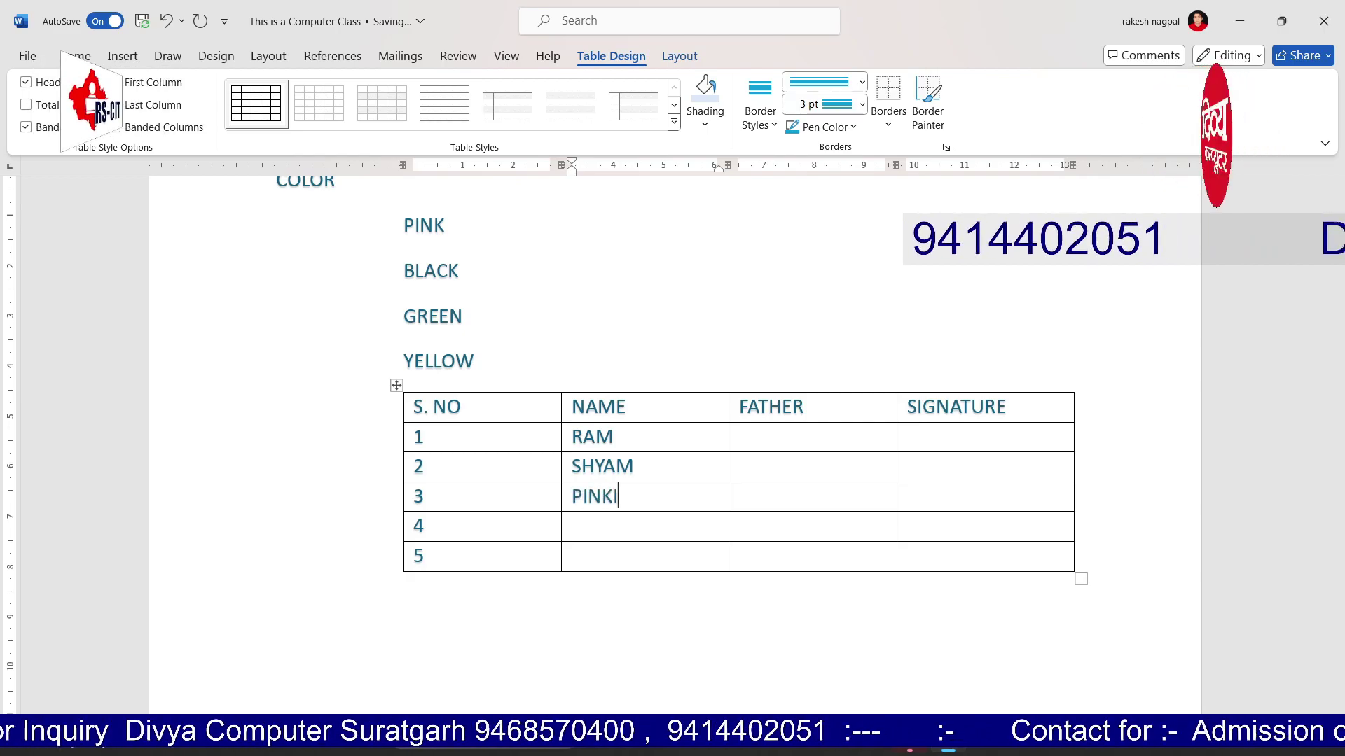
{"action": "type", "text": "RAM KUMAR"}
{"action": "key", "text": "Down"}
{"action": "type", "text": "SURESH"}
Fill the FATHER column with a father's name in each of rows 1 to 5
{"action": "key", "text": "Tab"}
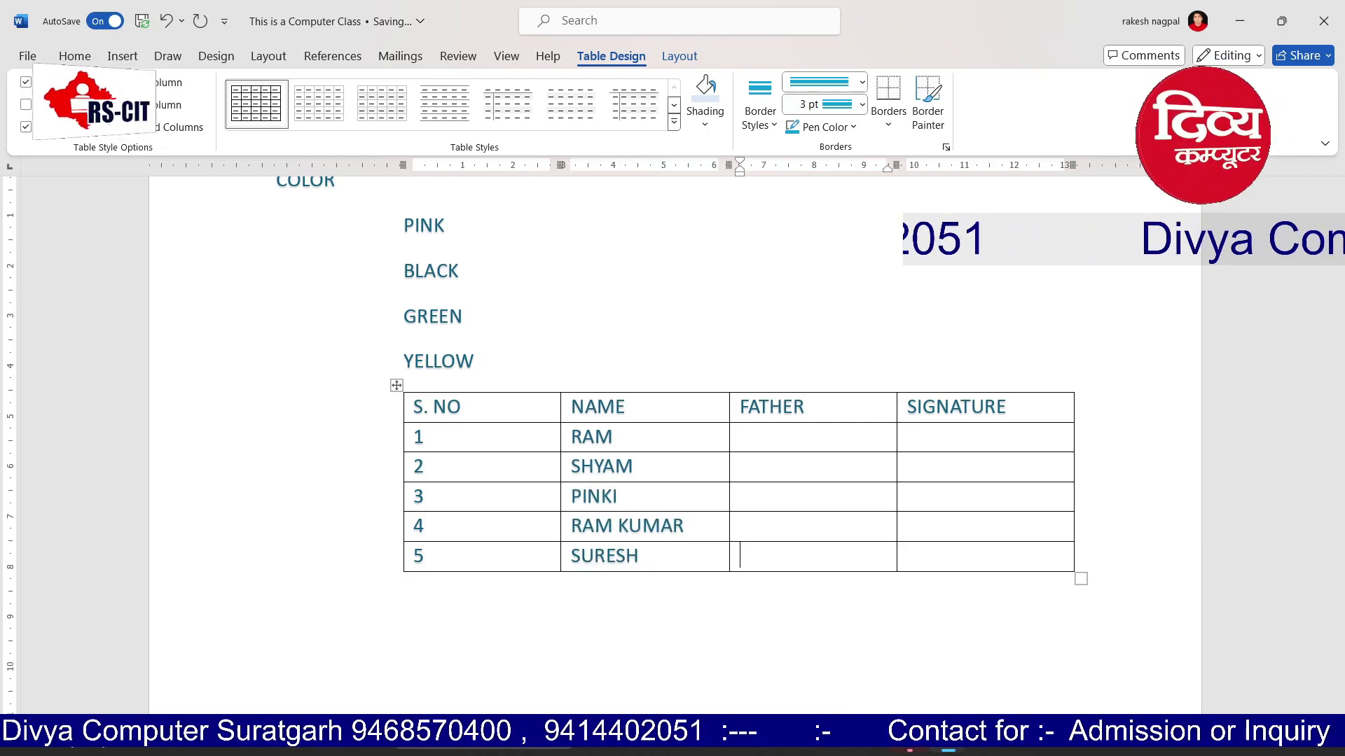
{"action": "type", "text": "SUNI"}
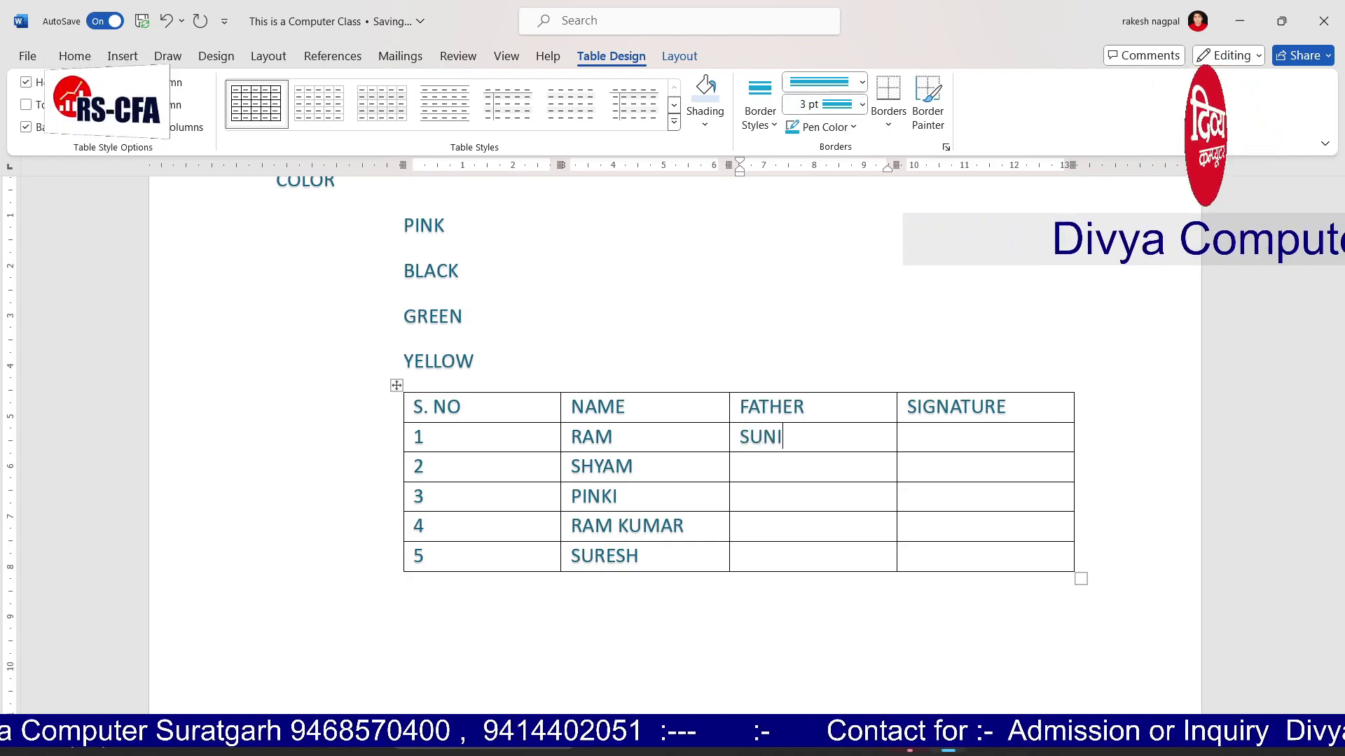
{"action": "type", "text": "VINOD"}
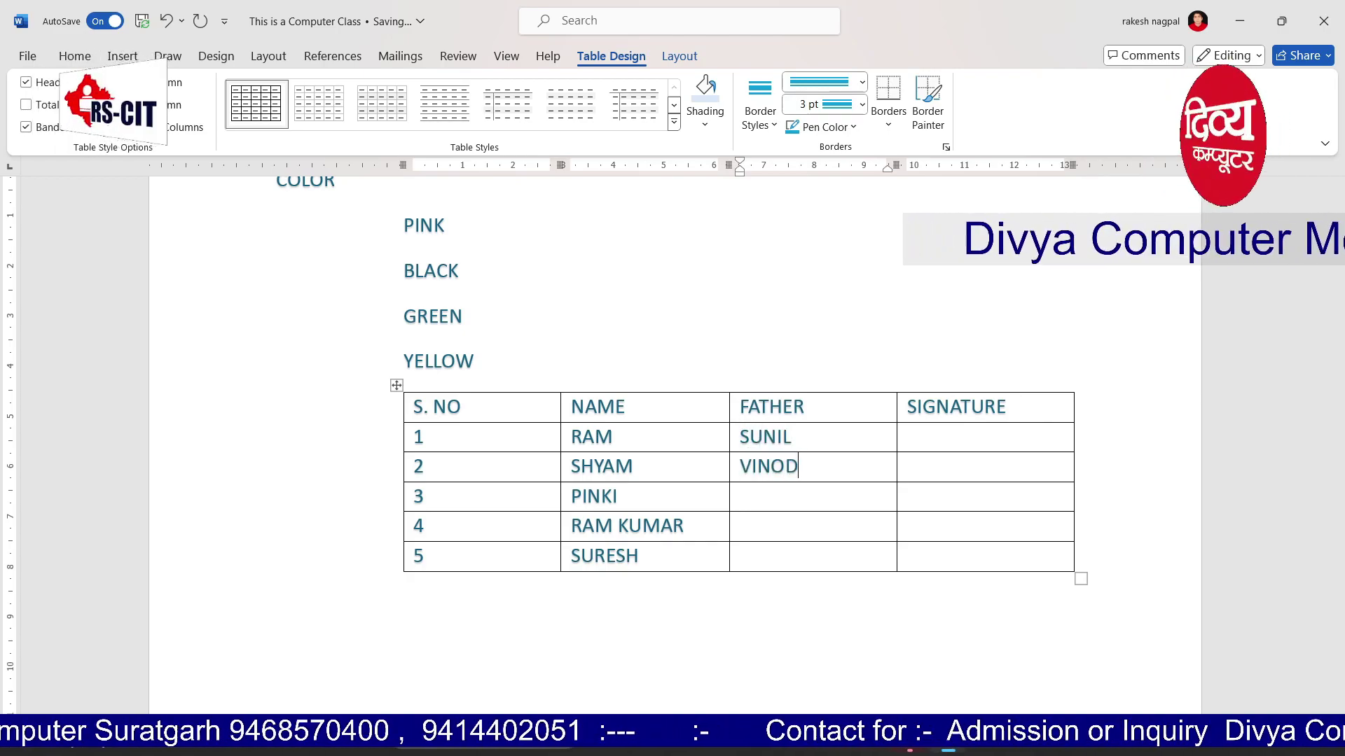
{"action": "type", "text": "PARMOD"}
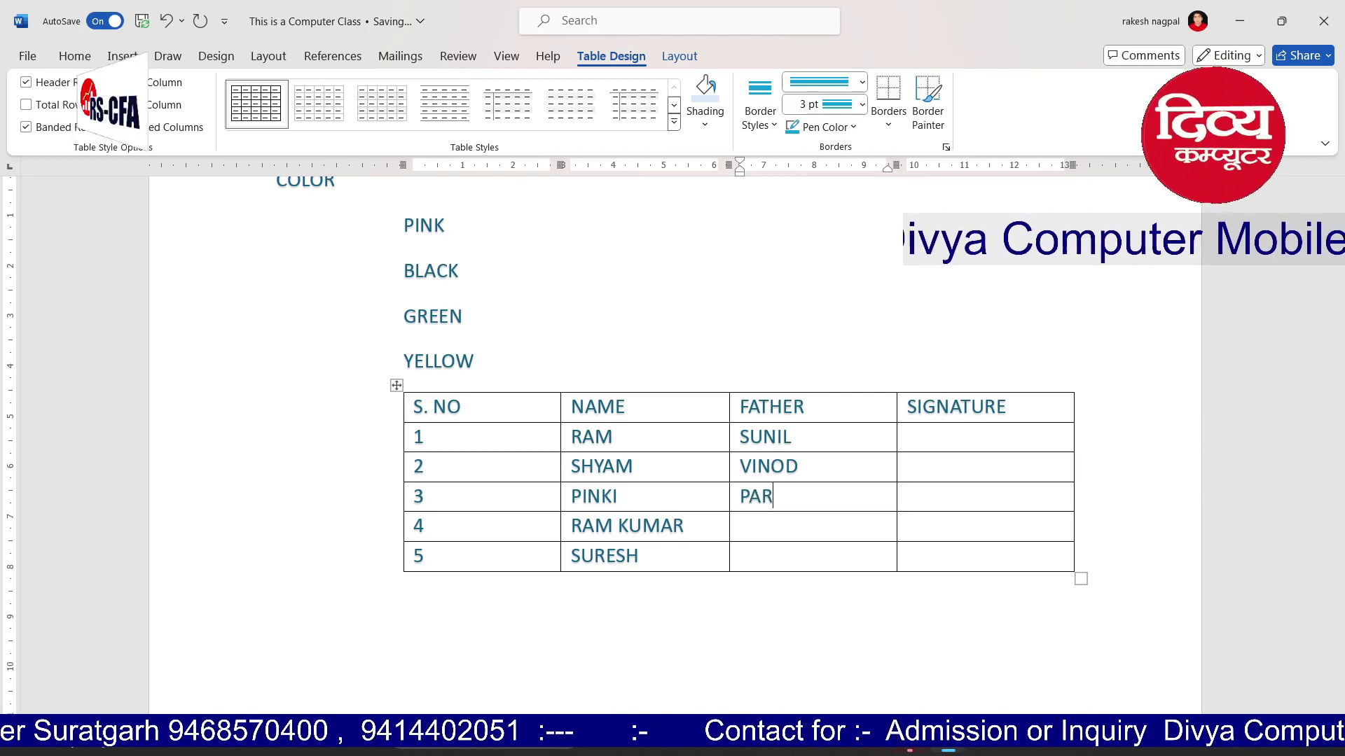
{"action": "key", "text": "BackSpace"}
{"action": "key", "text": "BackSpace"}
{"action": "type", "text": "IN"}
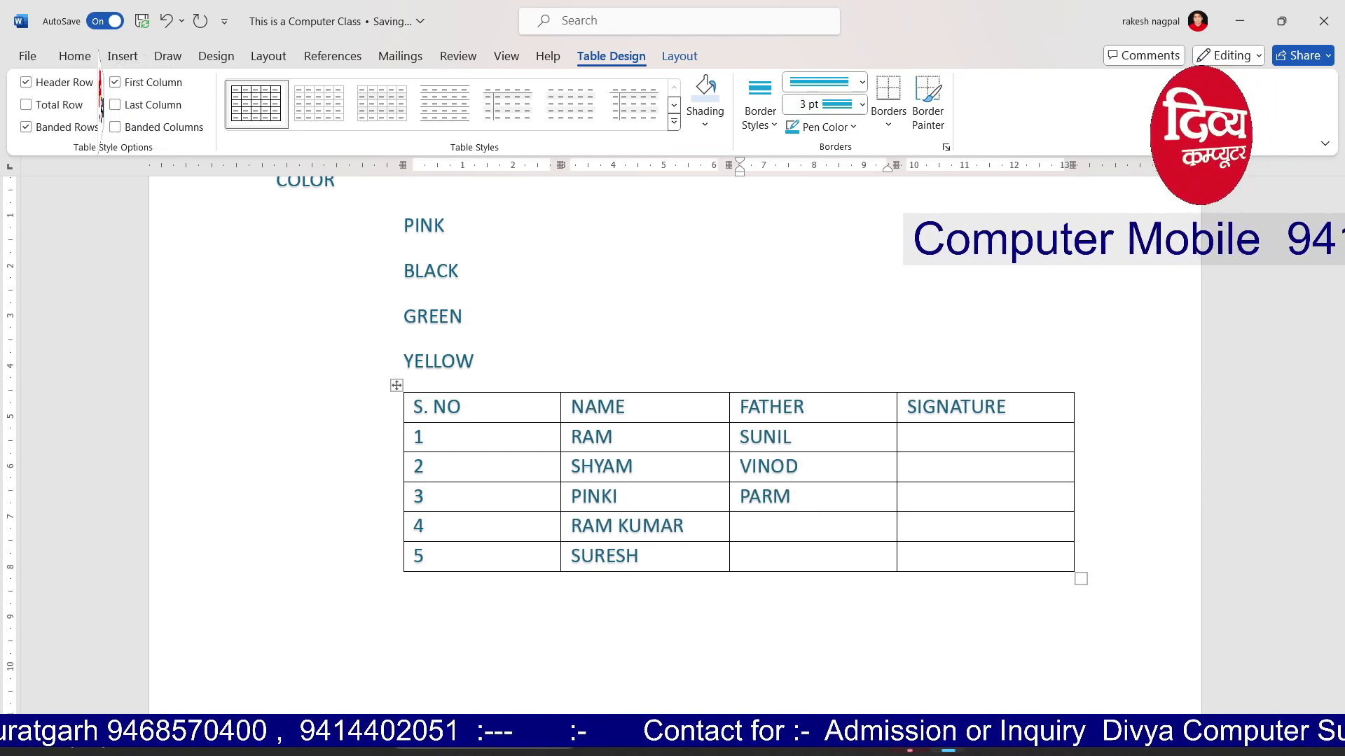
{"action": "type", "text": "OD"}
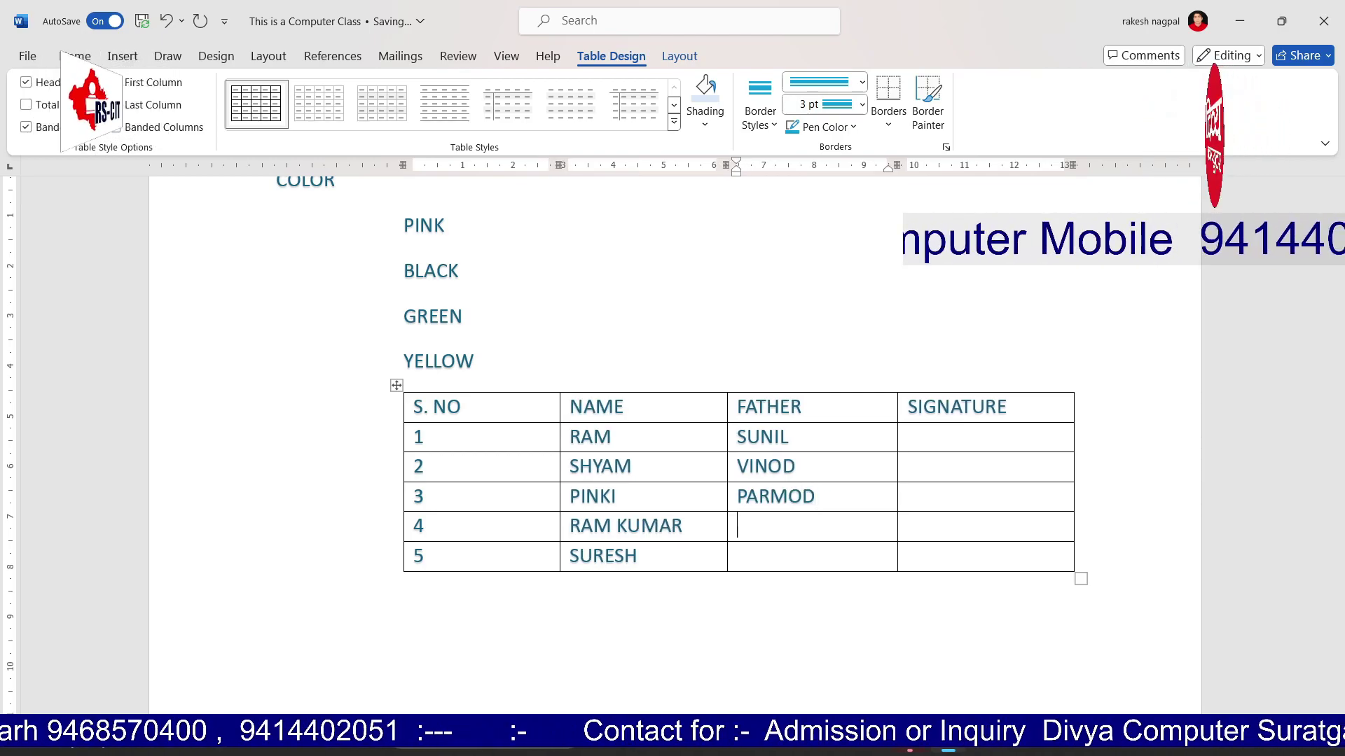
{"action": "left_click", "coordinate": [737, 526]}
{"action": "type", "text": "VIMALALOK"}
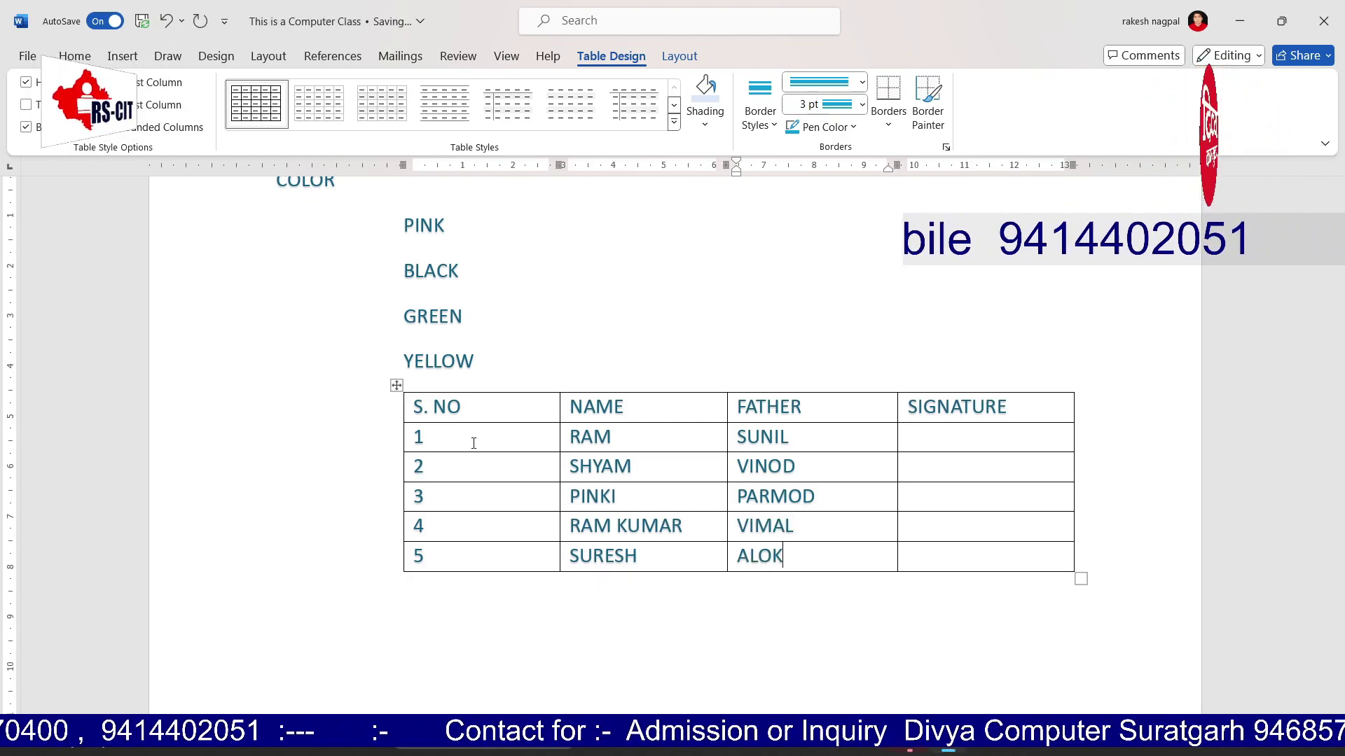
Replace the person's name in row 3 of the NAME column with a different one
{"action": "key", "text": "shift+Tab"}
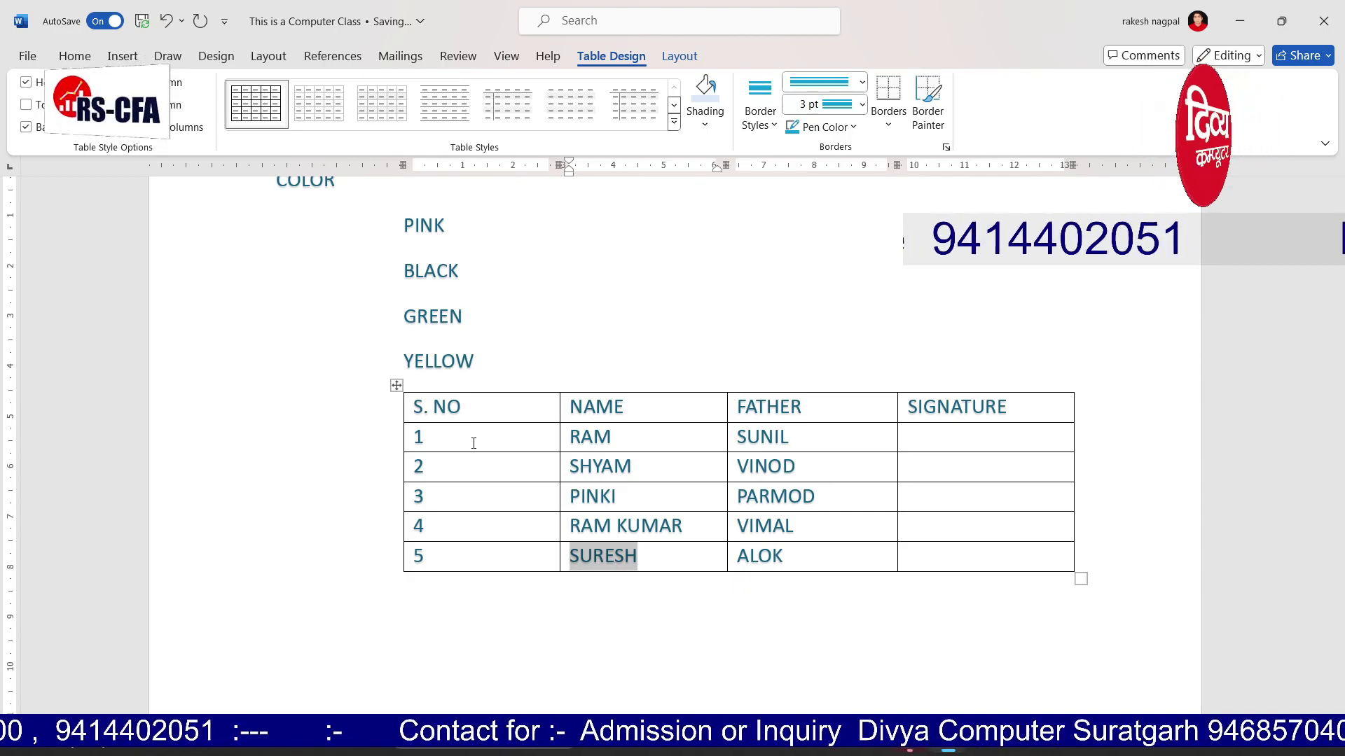
{"action": "key", "text": "Up"}
{"action": "key", "text": "shift+End"}
{"action": "type", "text": "ARVIND"}
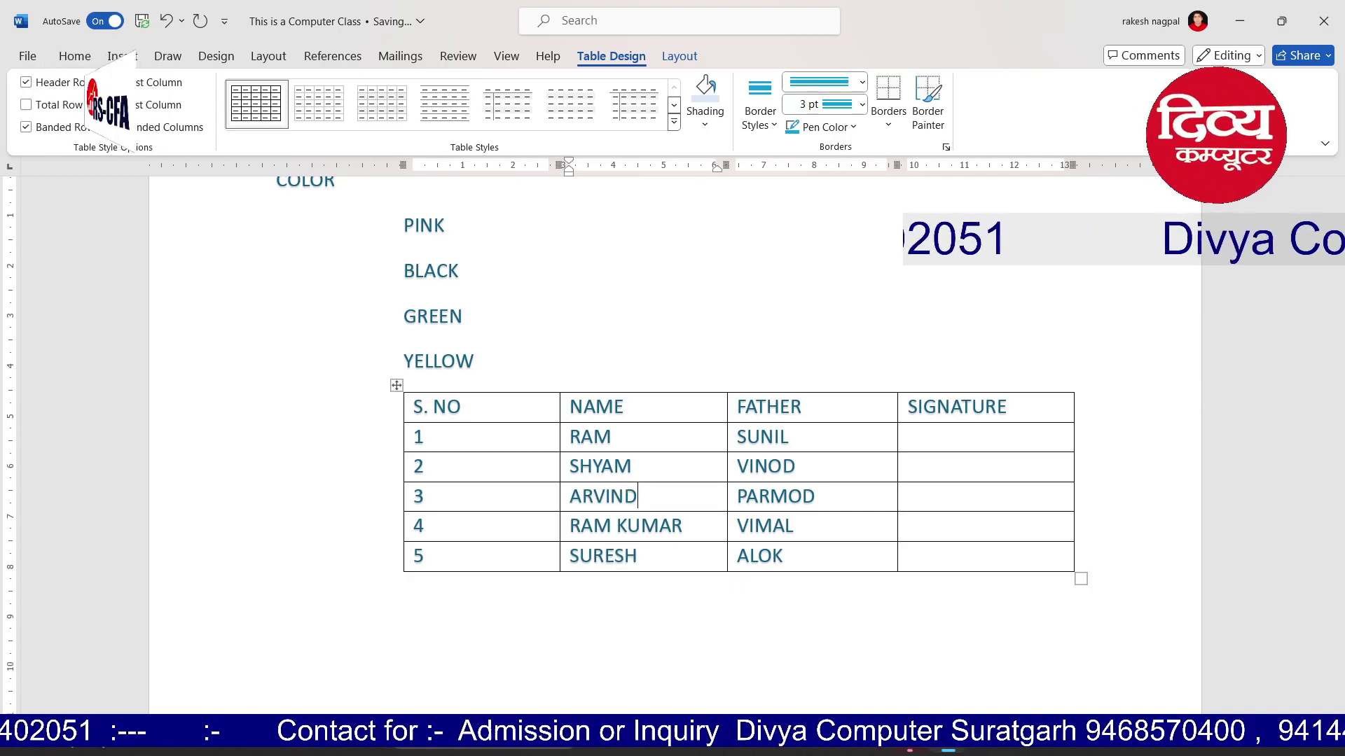
{"action": "left_click", "coordinate": [792, 649]}
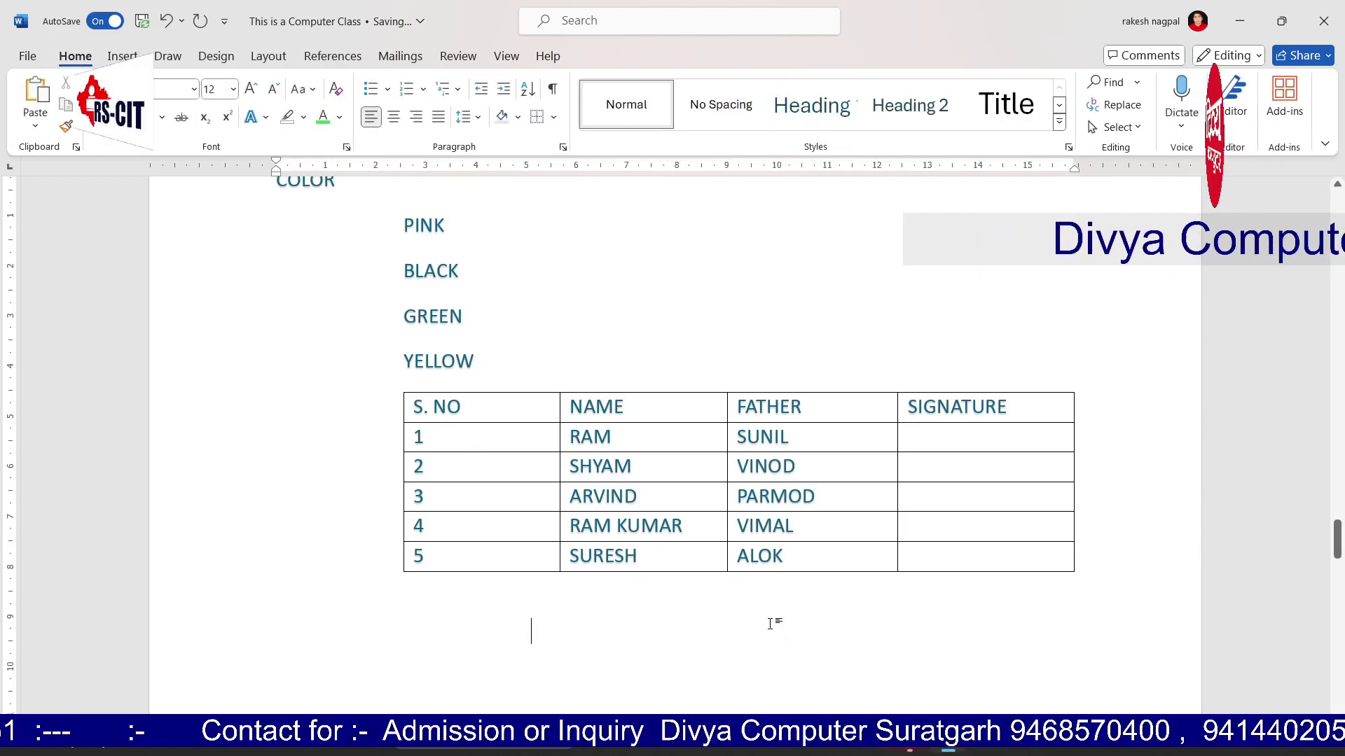
Add three empty rows at the end of the table, below row 5
{"action": "left_click", "coordinate": [952, 557]}
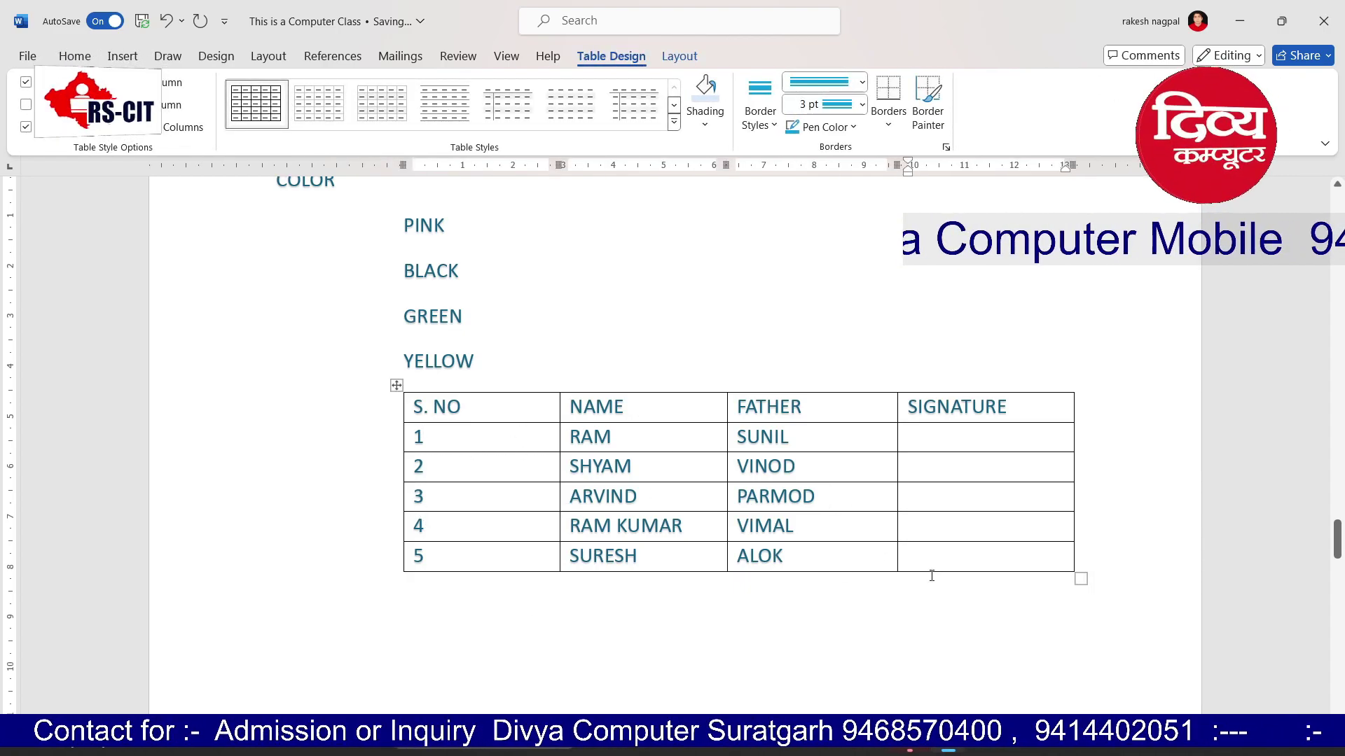
{"action": "key", "text": "Tab"}
{"action": "key", "text": "Tab"}
{"action": "key", "text": "Tab"}
{"action": "key", "text": "Tab"}
{"action": "key", "text": "Tab"}
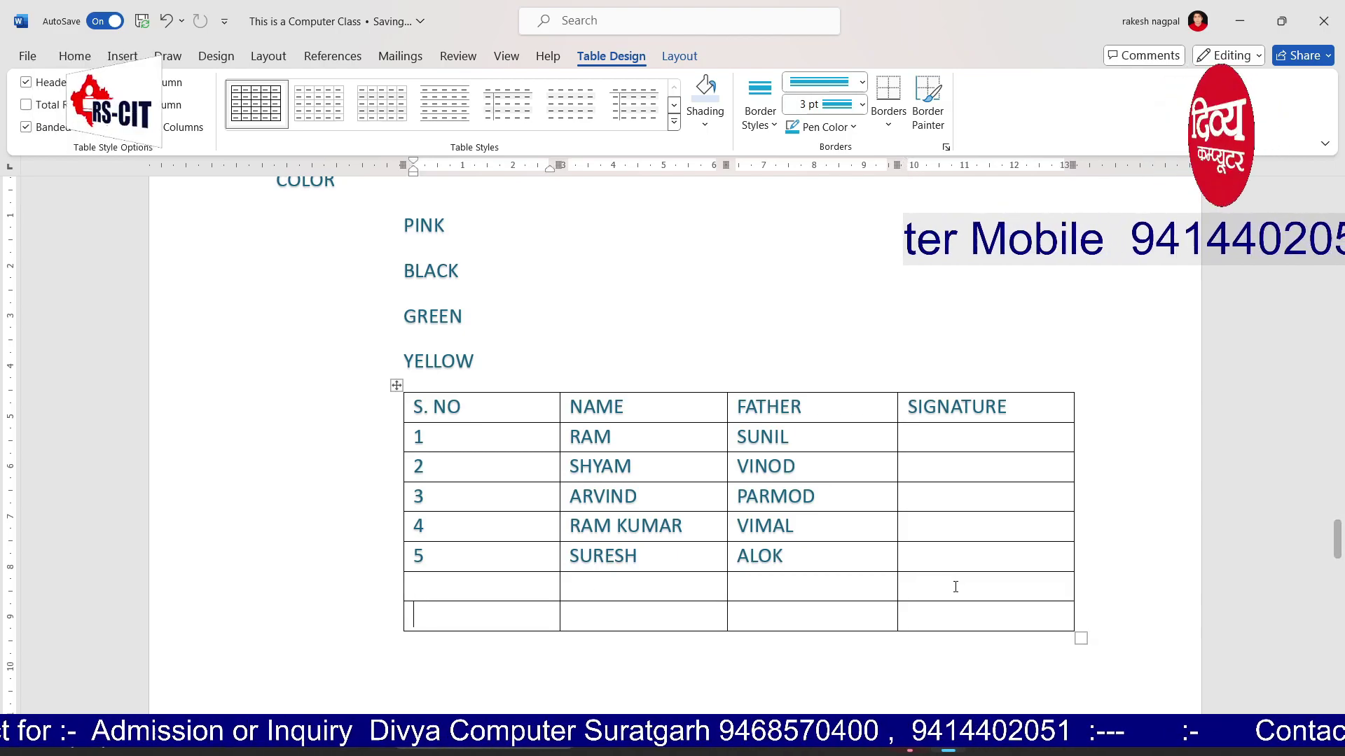
{"action": "key", "text": "Tab"}
{"action": "key", "text": "Tab"}
{"action": "key", "text": "Tab"}
{"action": "key", "text": "Tab"}
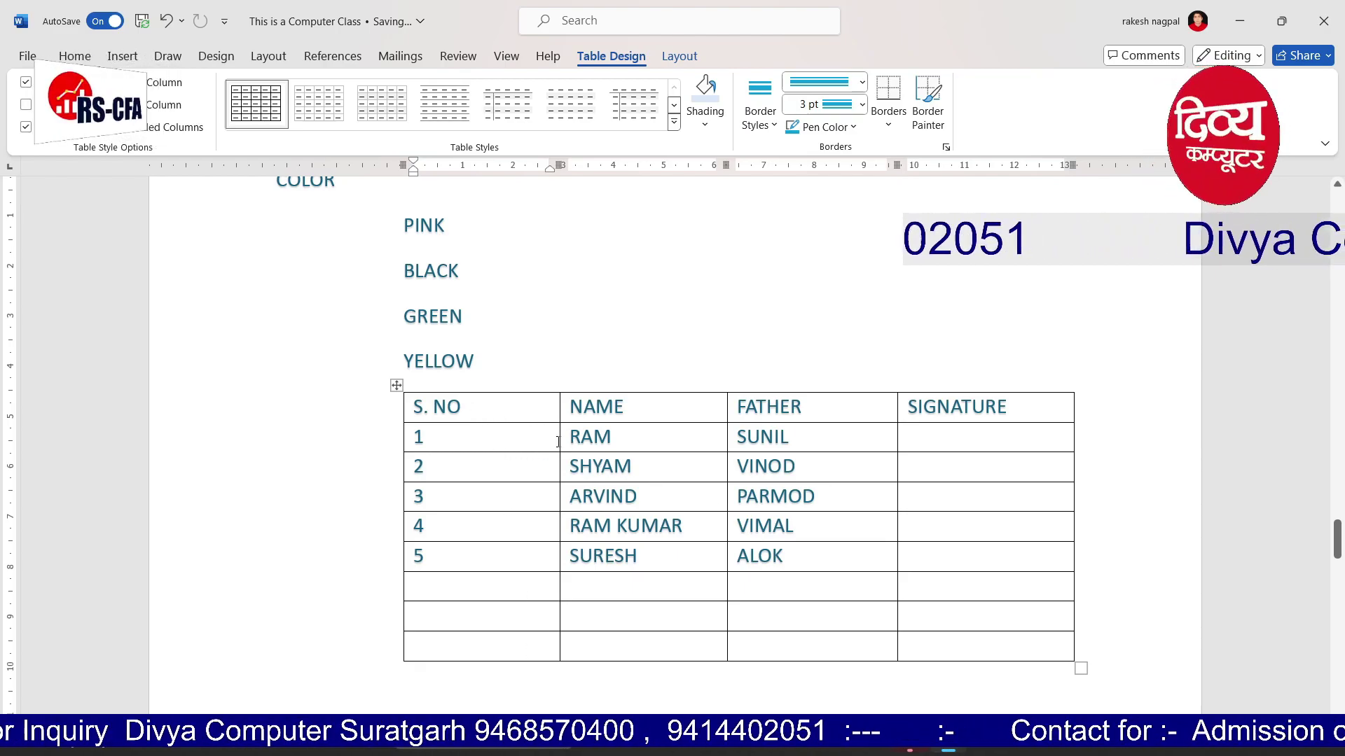
Narrow the S. NO and NAME columns close to their text and autofit the FATHER column to its contents
{"action": "left_click_drag", "start_coordinate": [558, 441], "coordinate": [480, 441]}
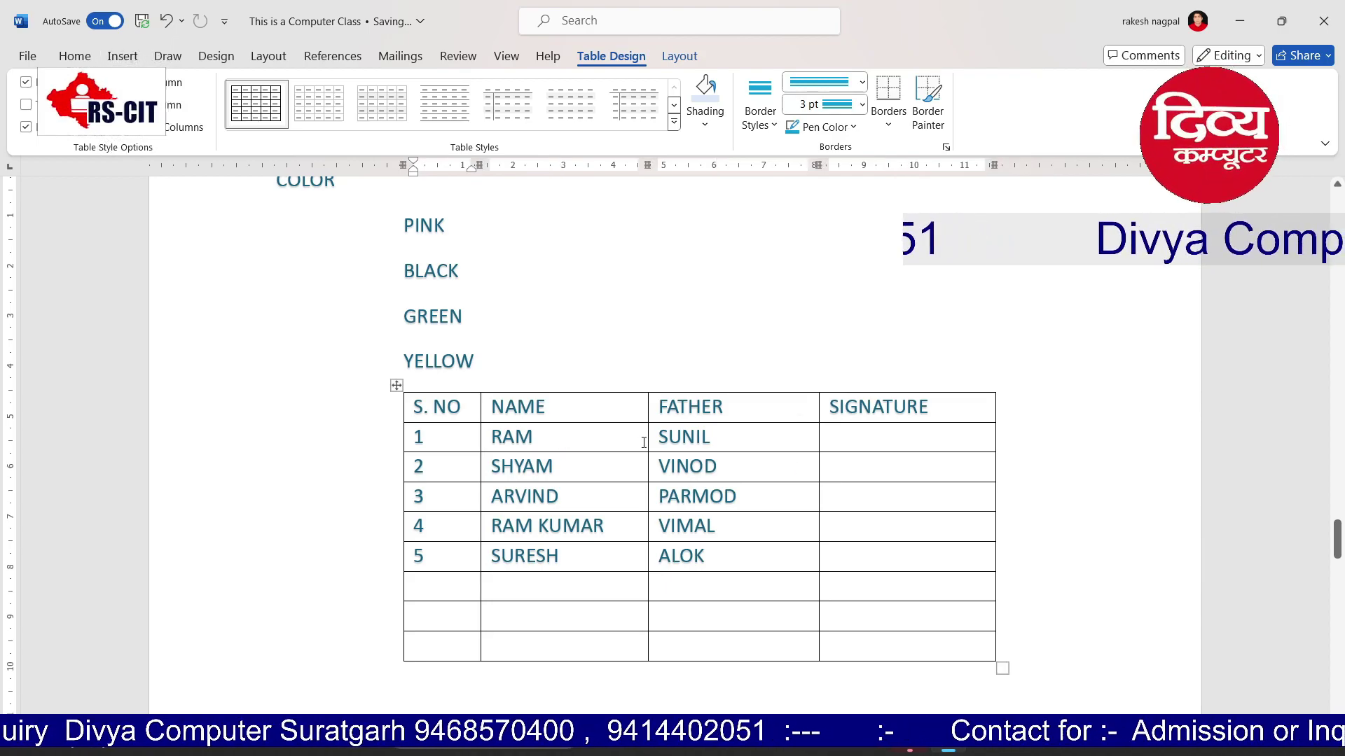
{"action": "left_click_drag", "start_coordinate": [646, 442], "coordinate": [623, 443]}
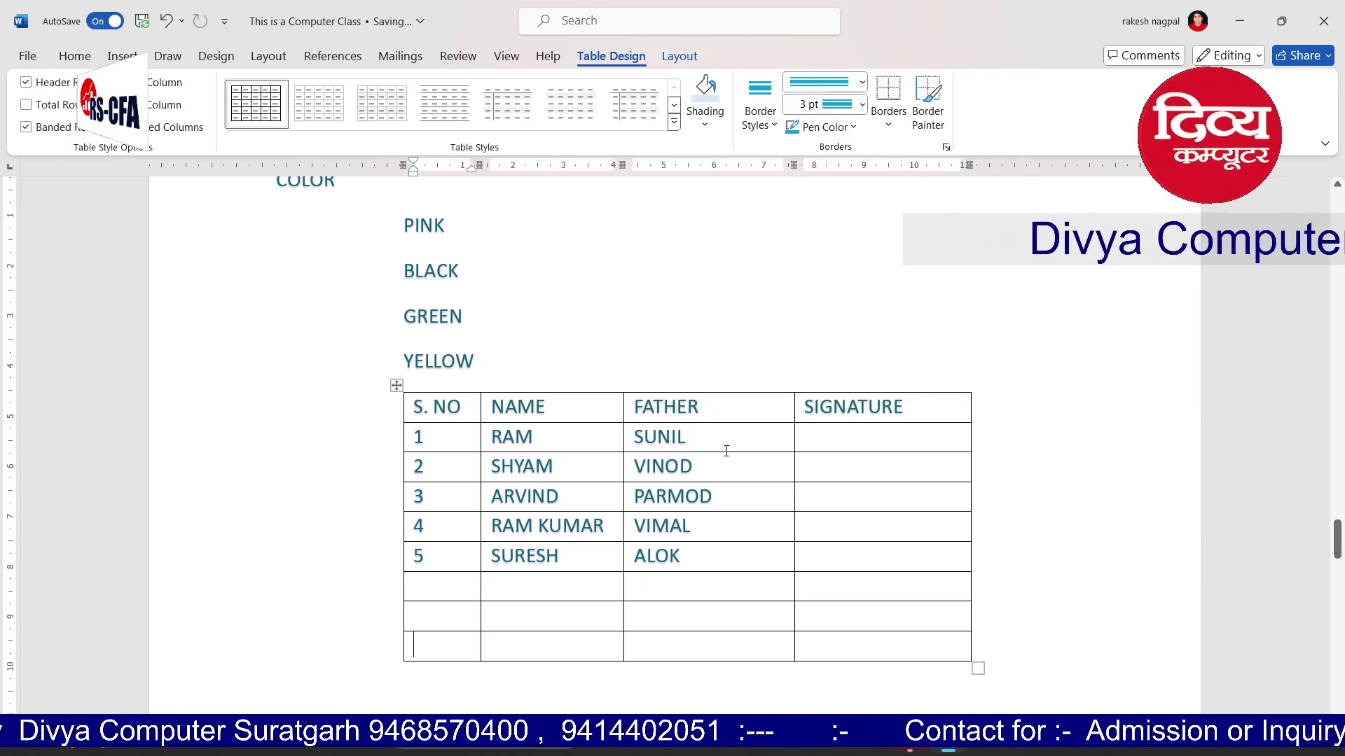
{"action": "double_click", "coordinate": [794, 440]}
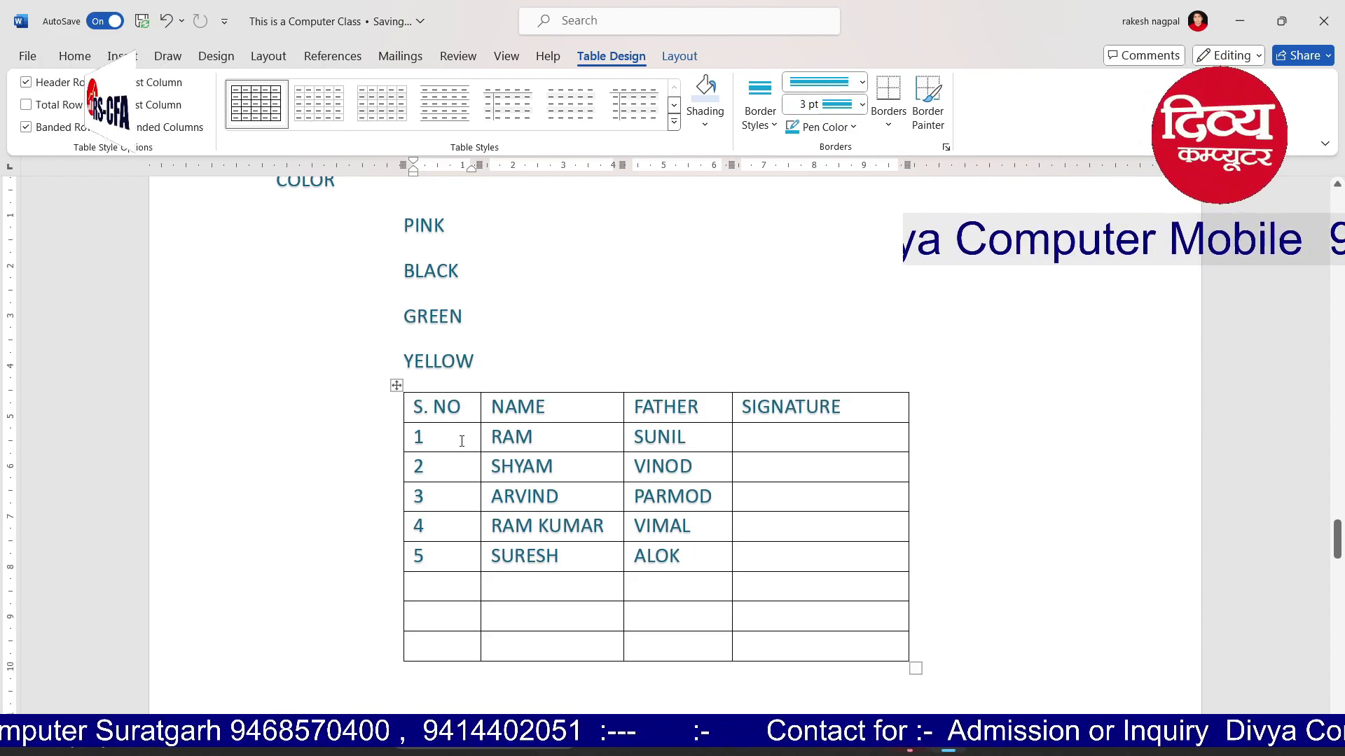
Replace the person's name in row 5 of the NAME column with a different one
{"action": "left_click_drag", "start_coordinate": [570, 434], "coordinate": [573, 558]}
{"action": "key", "text": "Down"}
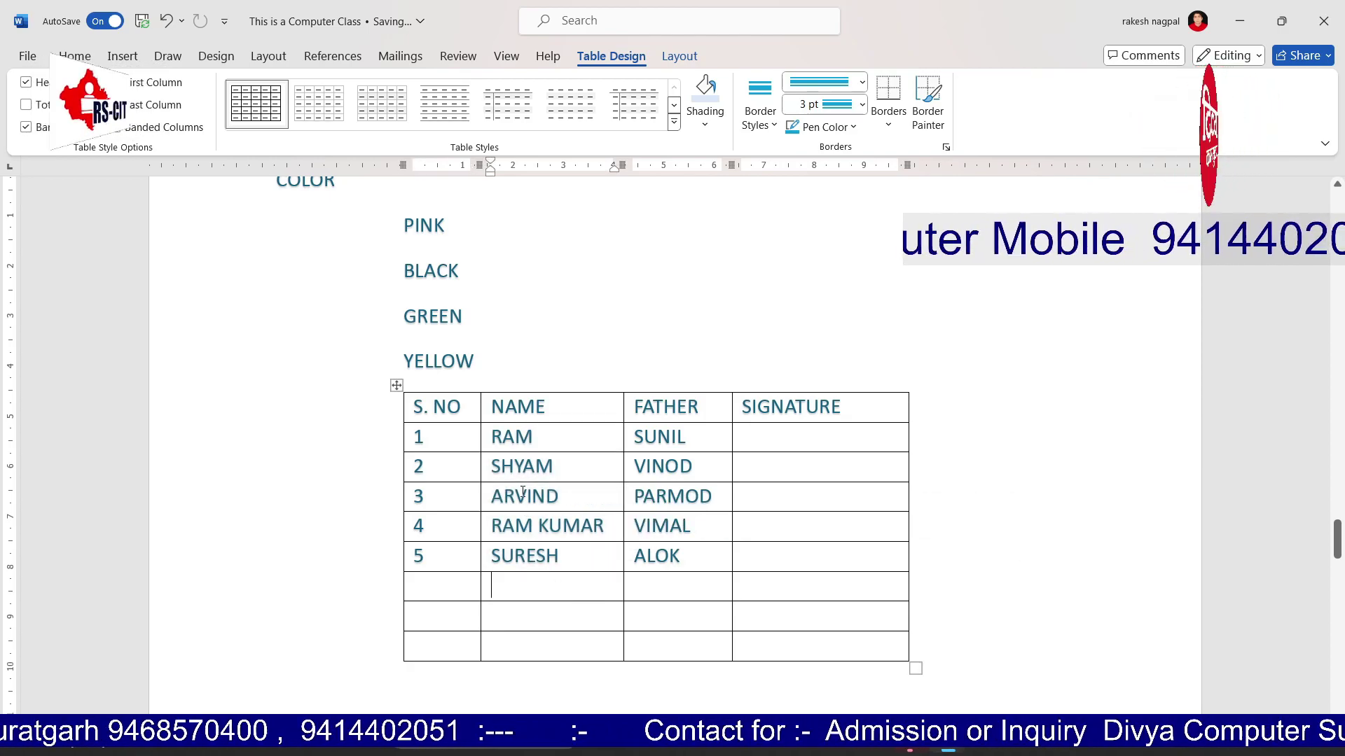
{"action": "double_click", "coordinate": [576, 552]}
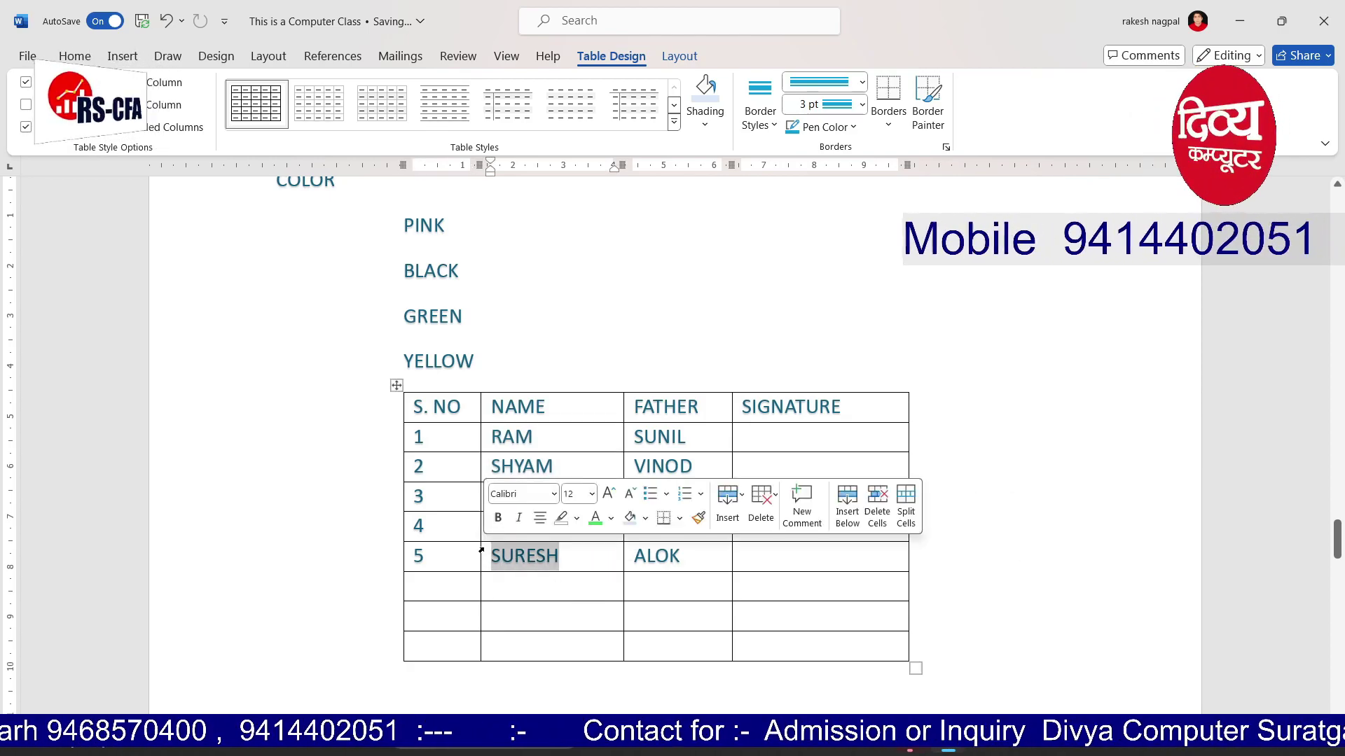
{"action": "type", "text": "GOPAL"}
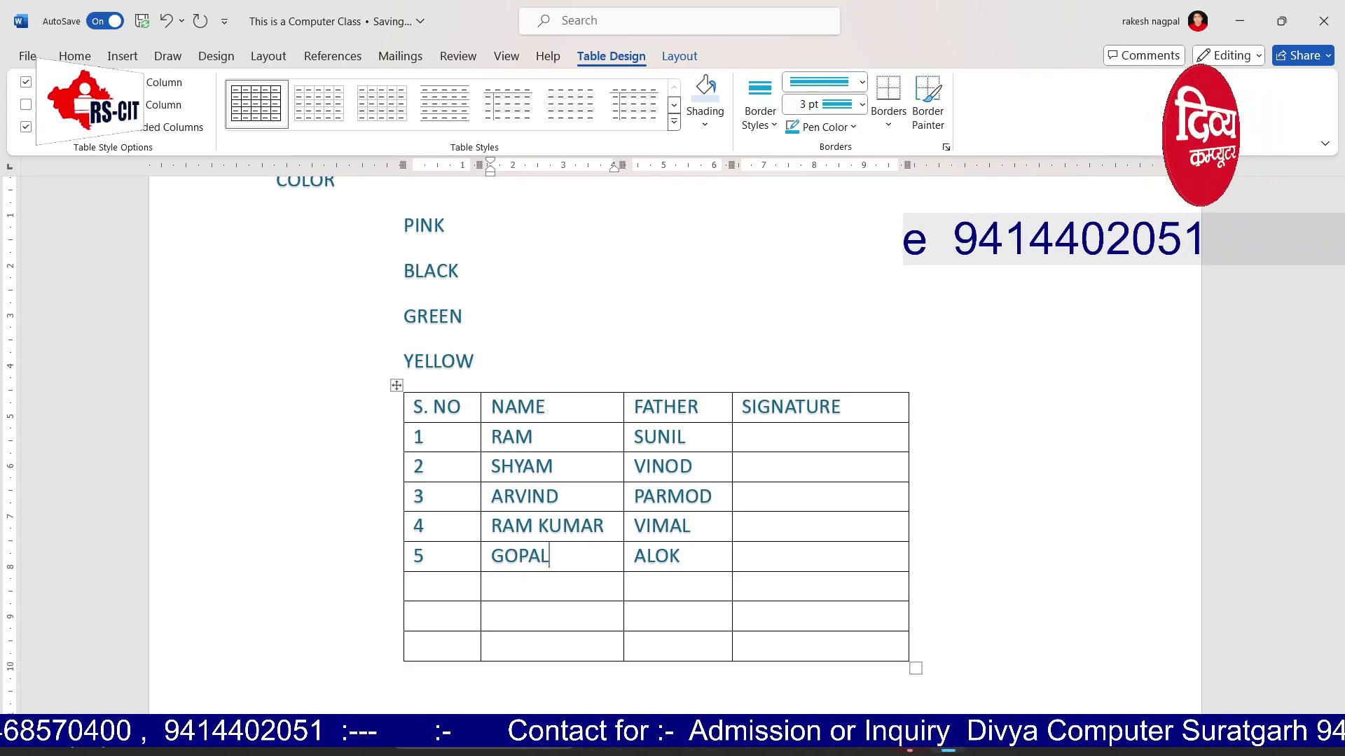
{"action": "key", "text": "Tab"}
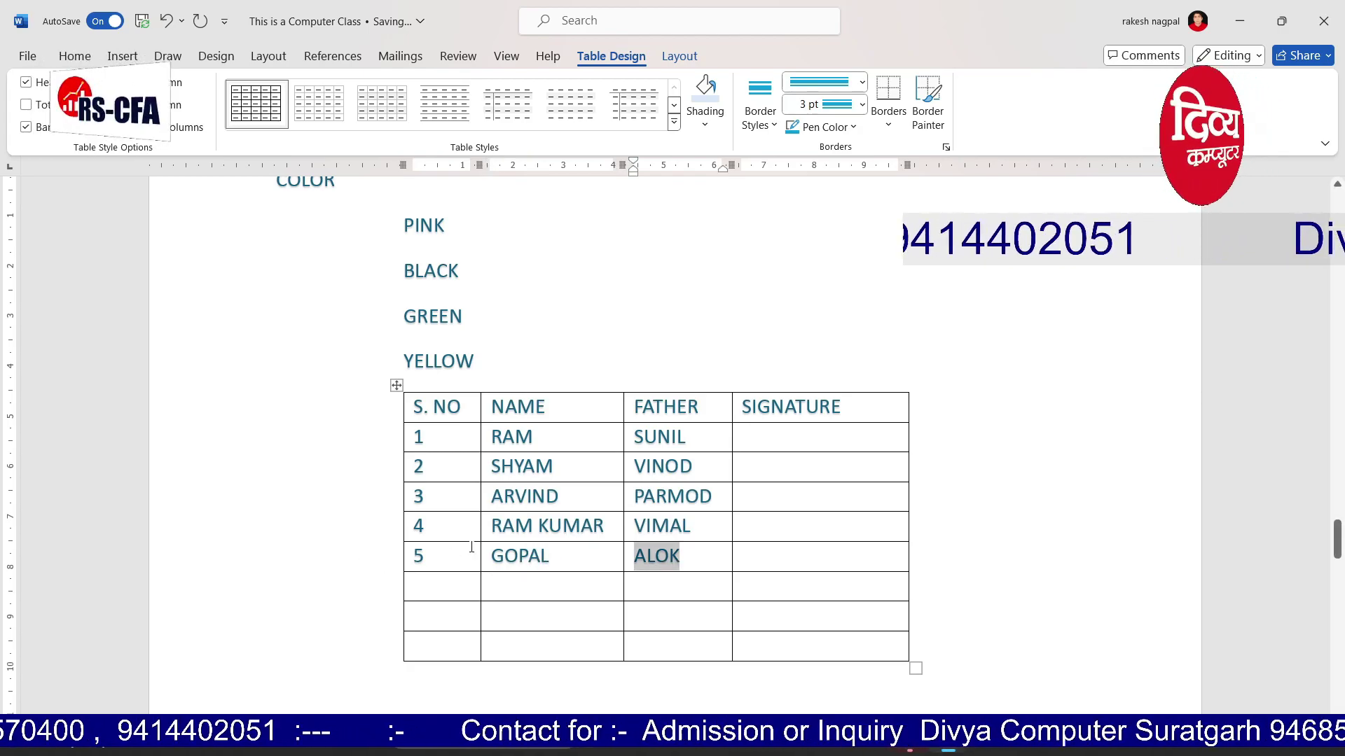
{"action": "left_click", "coordinate": [680, 465]}
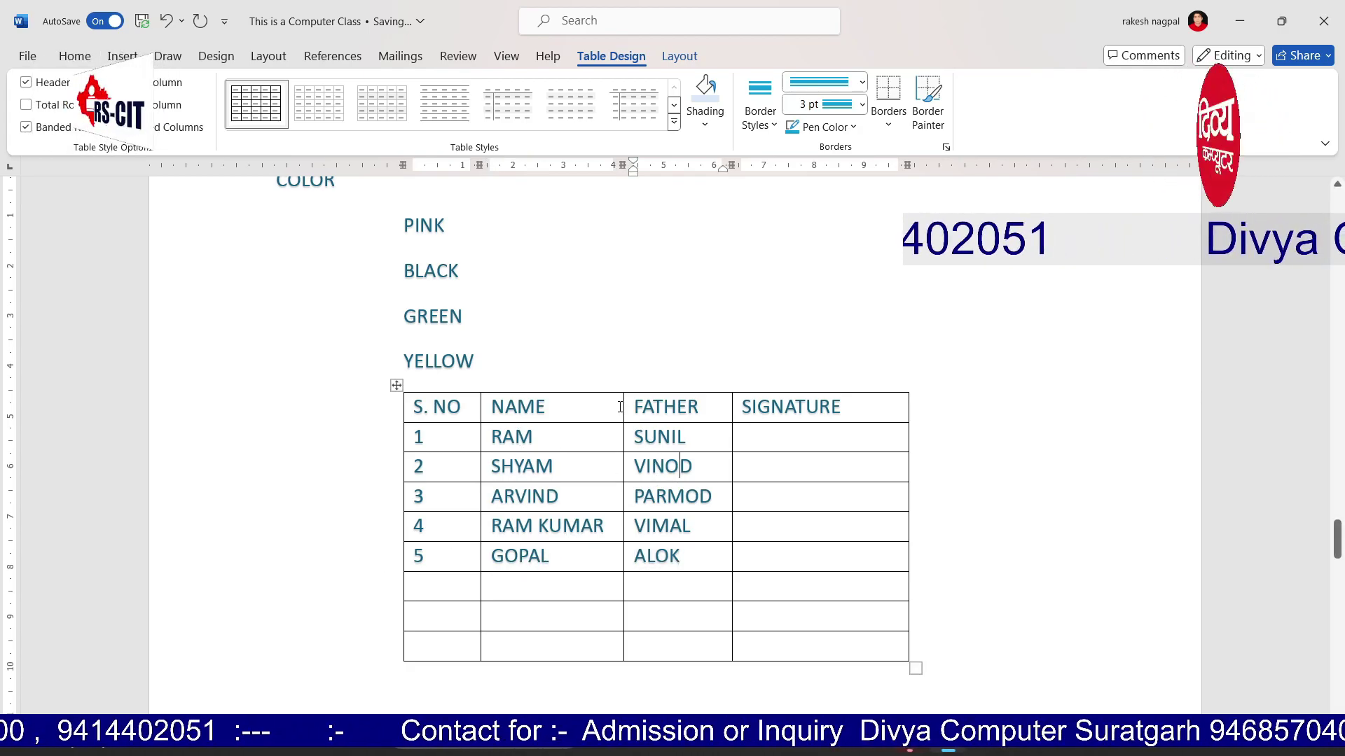
{"action": "left_click", "coordinate": [566, 439]}
{"action": "left_click_drag", "start_coordinate": [566, 439], "coordinate": [561, 554]}
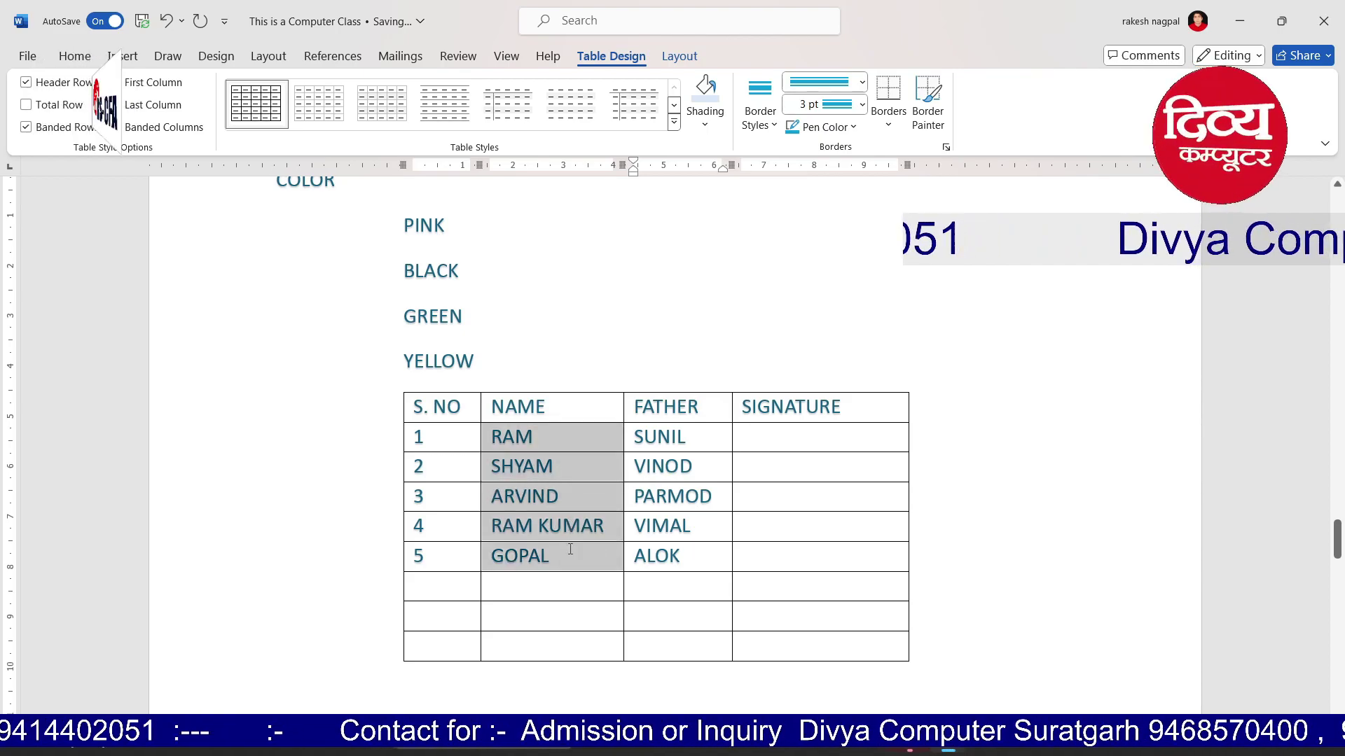
{"action": "left_click", "coordinate": [531, 591]}
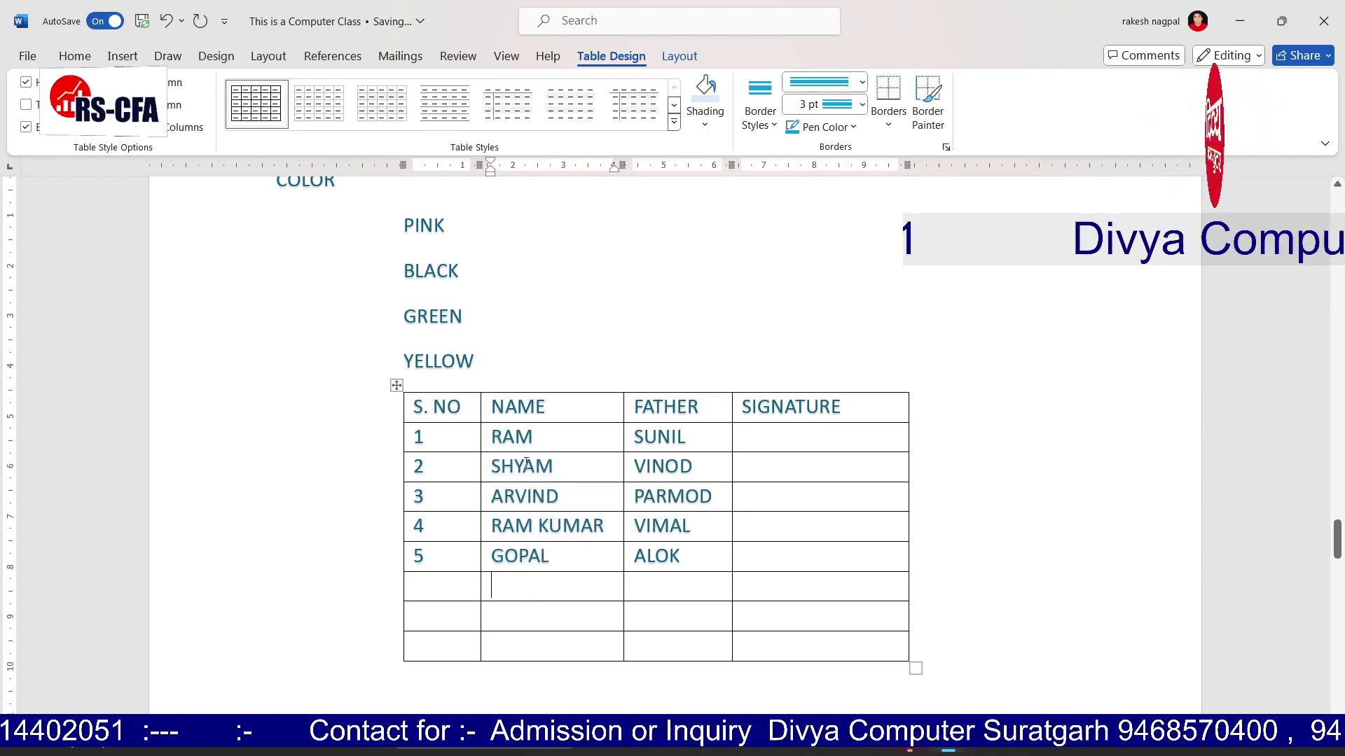
Sort the table rows by the NAME column as ascending text, treating the first row as a header row
{"action": "left_click", "coordinate": [87, 56]}
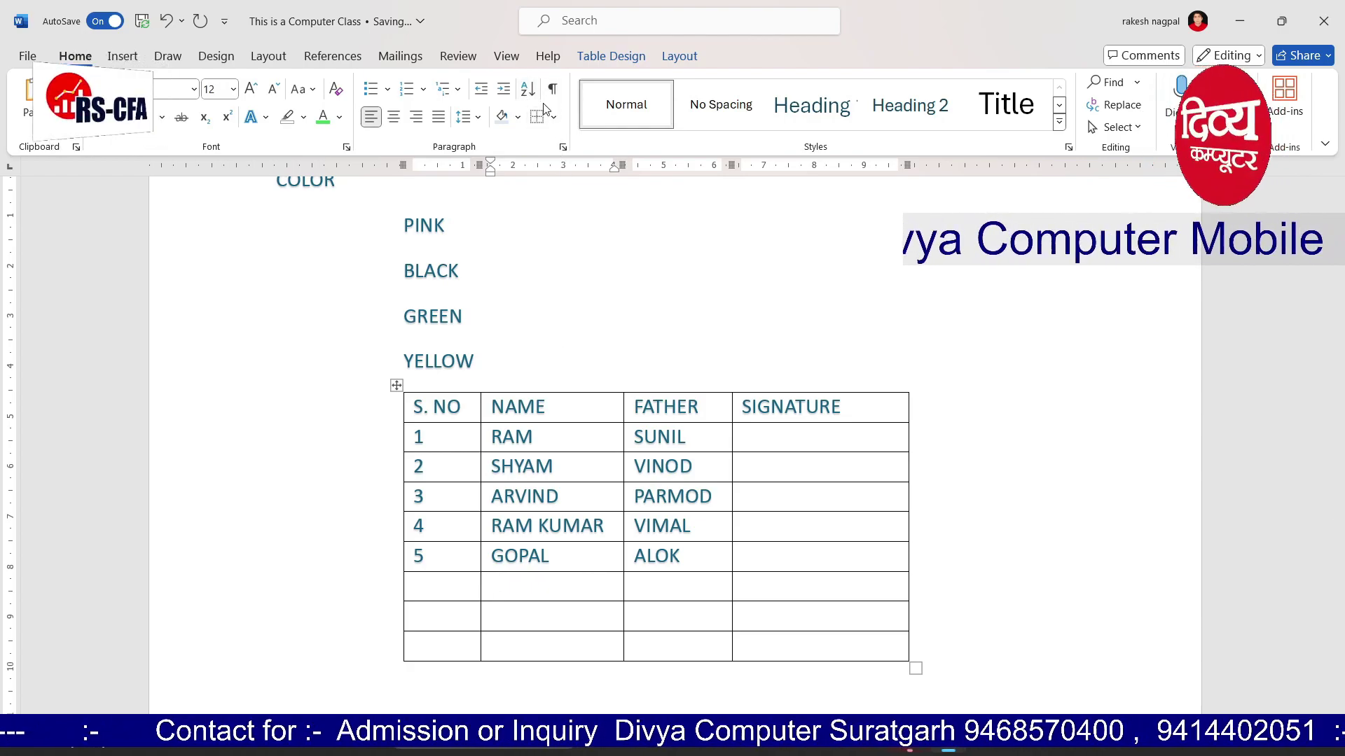
{"action": "left_click_drag", "start_coordinate": [460, 407], "coordinate": [770, 408]}
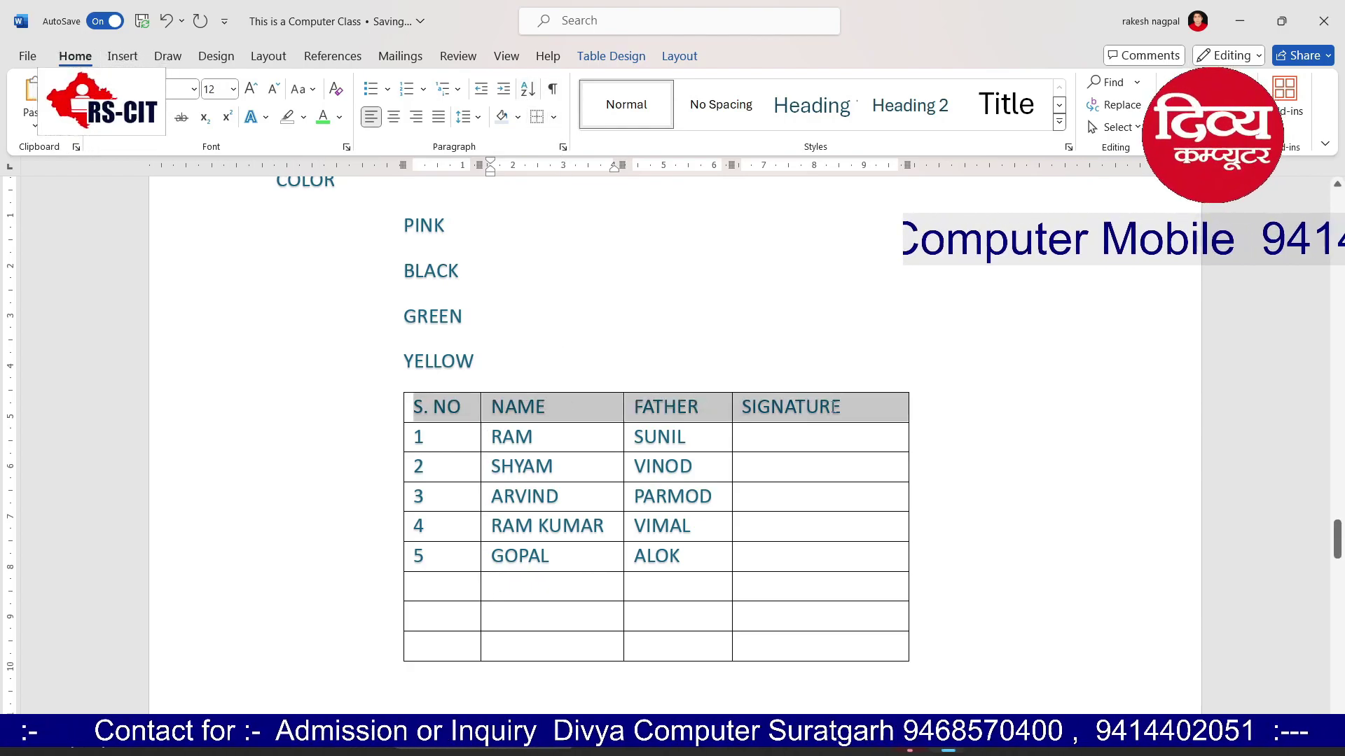
{"action": "left_click", "coordinate": [546, 408]}
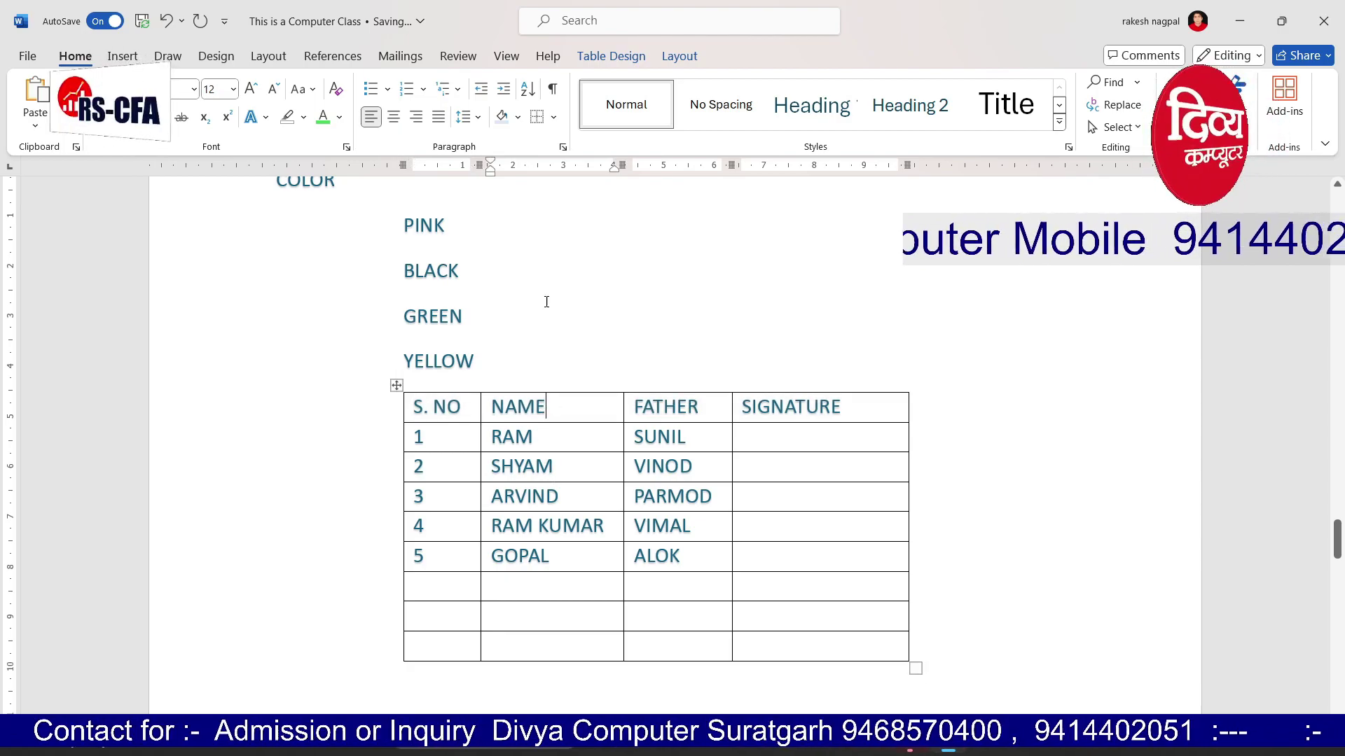
{"action": "left_click", "coordinate": [528, 89]}
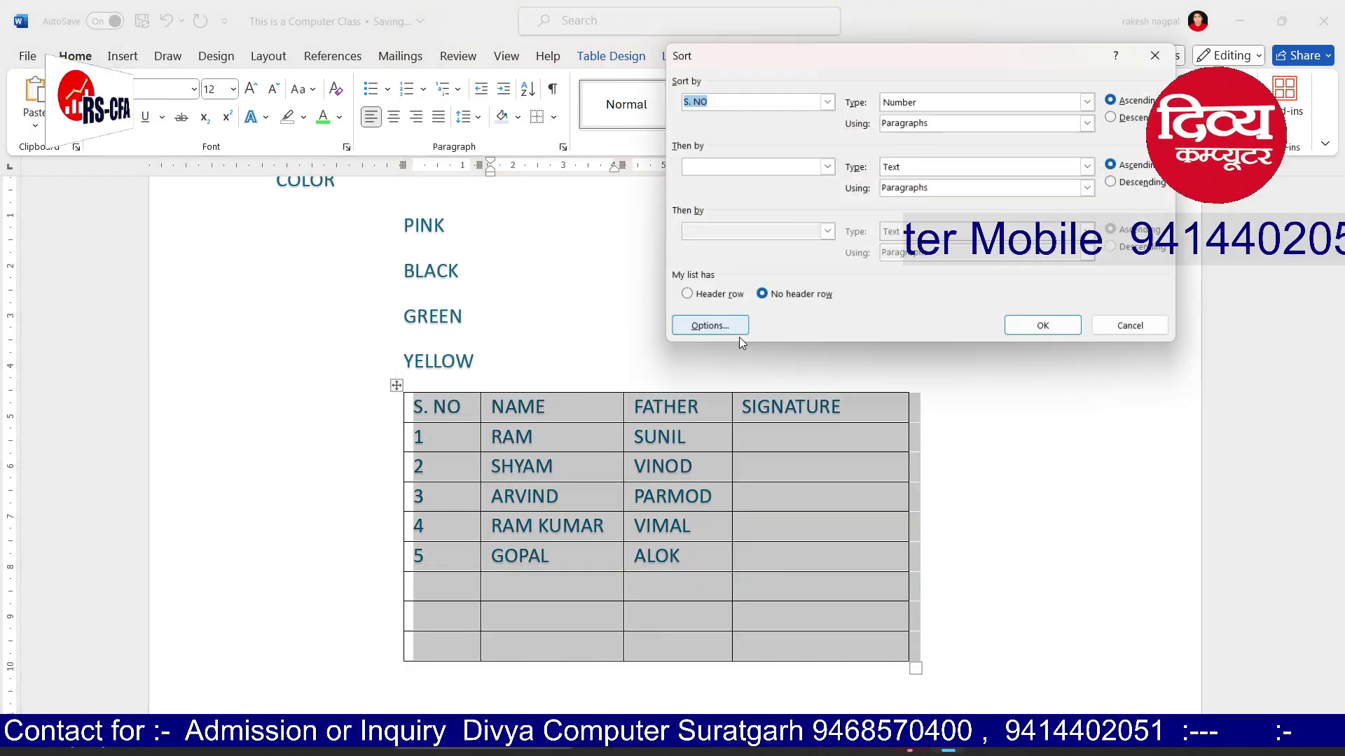
{"action": "left_click", "coordinate": [704, 298]}
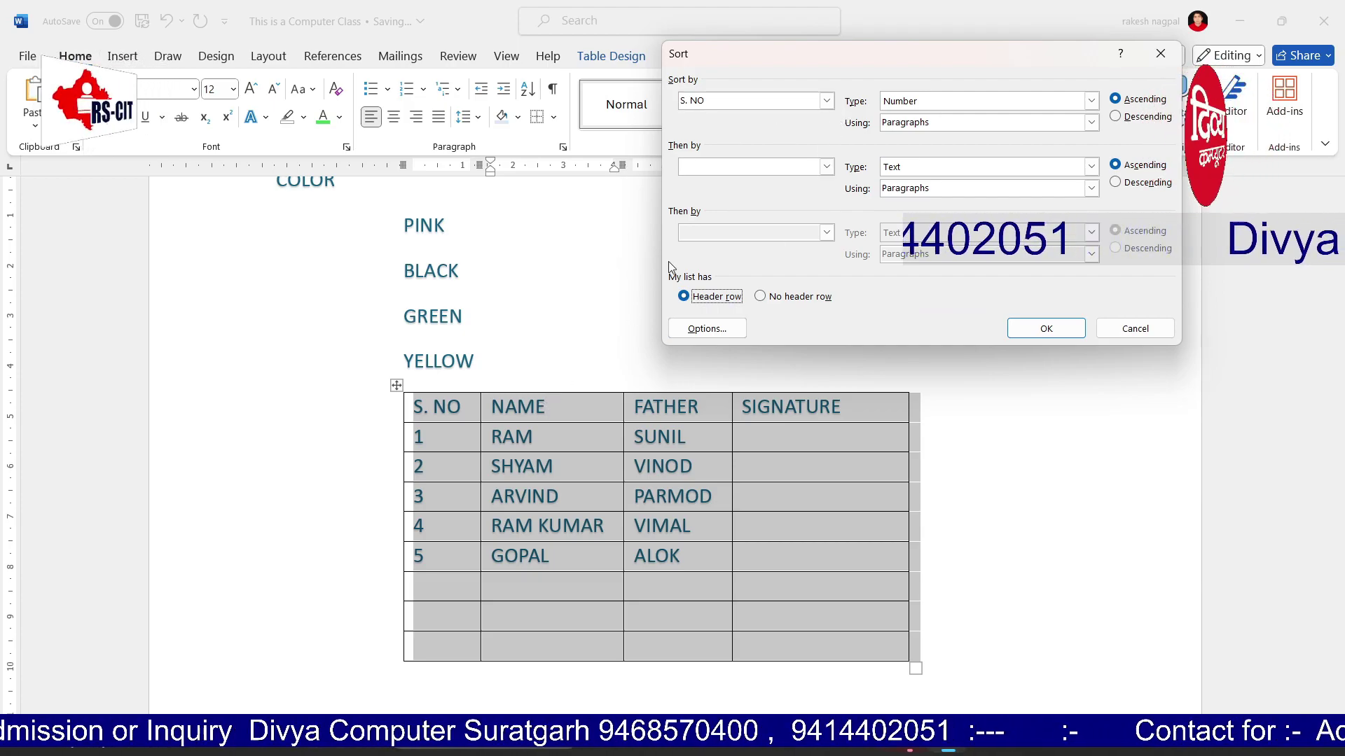
{"action": "left_click", "coordinate": [826, 101]}
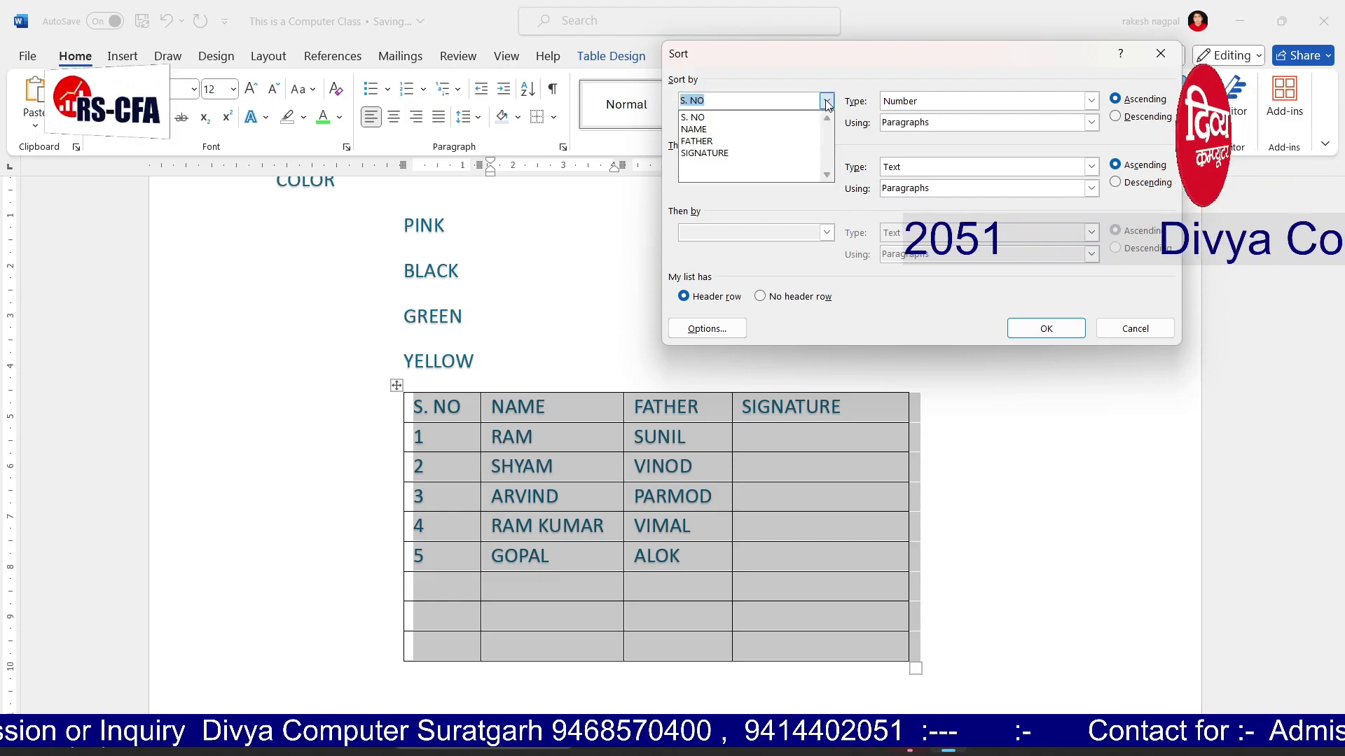
{"action": "left_click", "coordinate": [769, 132]}
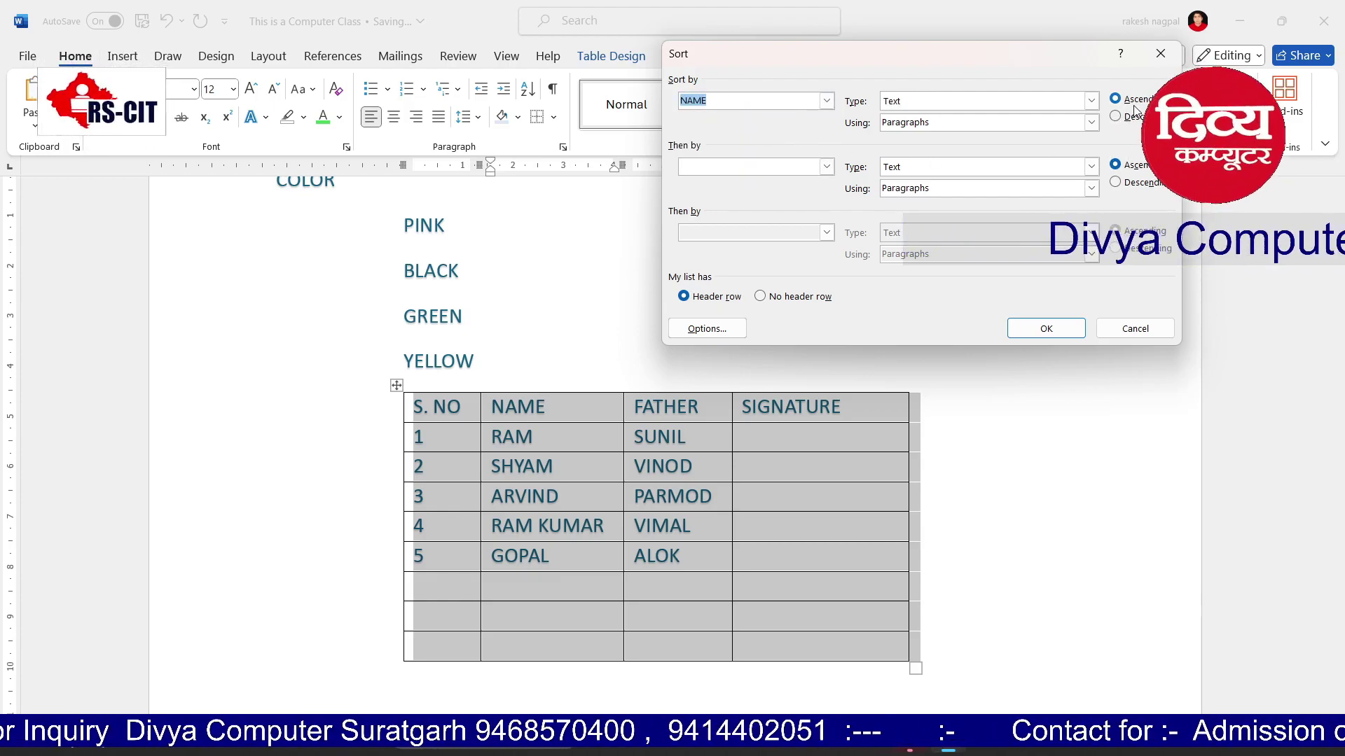
{"action": "left_click", "coordinate": [1040, 329]}
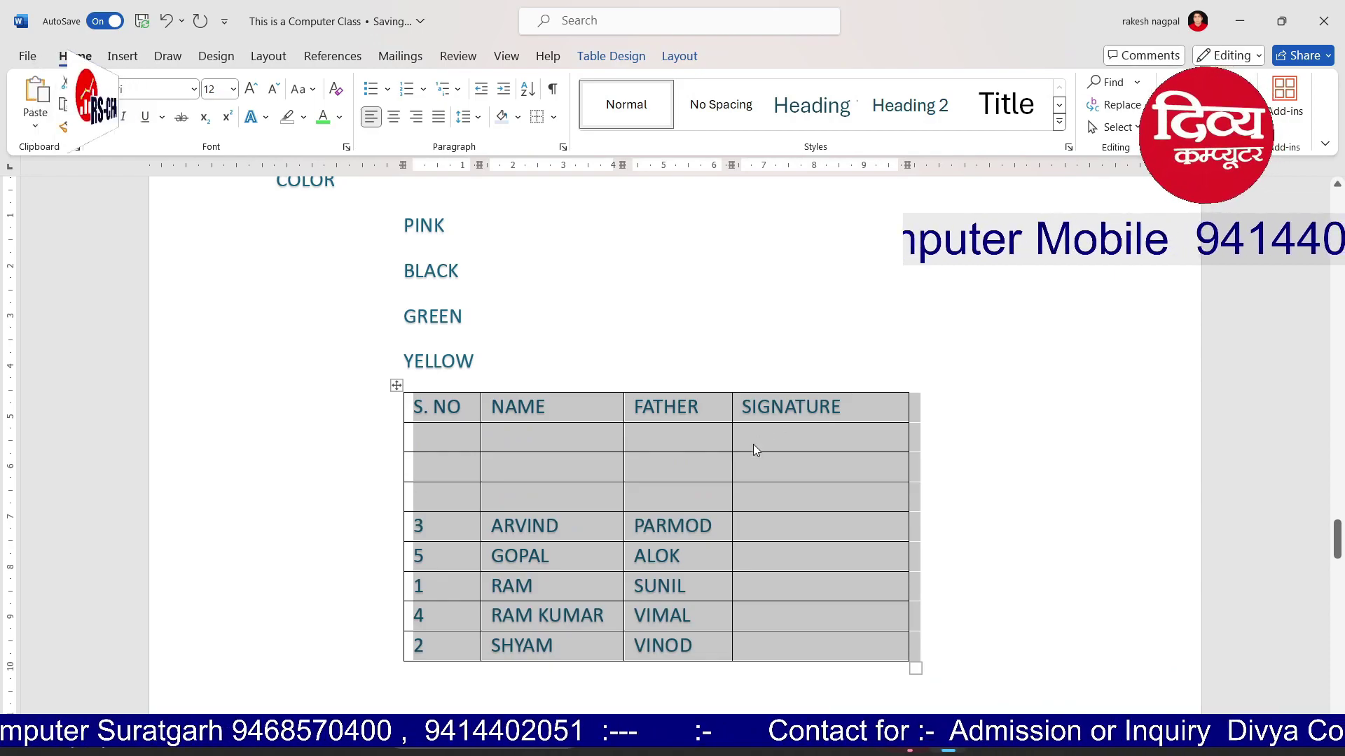
Delete the three empty rows directly below the table's header row
{"action": "left_click", "coordinate": [755, 449]}
{"action": "scroll", "coordinate": [630, 455], "scroll_direction": "down", "scroll_amount": 2}
{"action": "left_click_drag", "start_coordinate": [521, 400], "coordinate": [547, 522]}
{"action": "left_click_drag", "start_coordinate": [443, 321], "coordinate": [795, 376]}
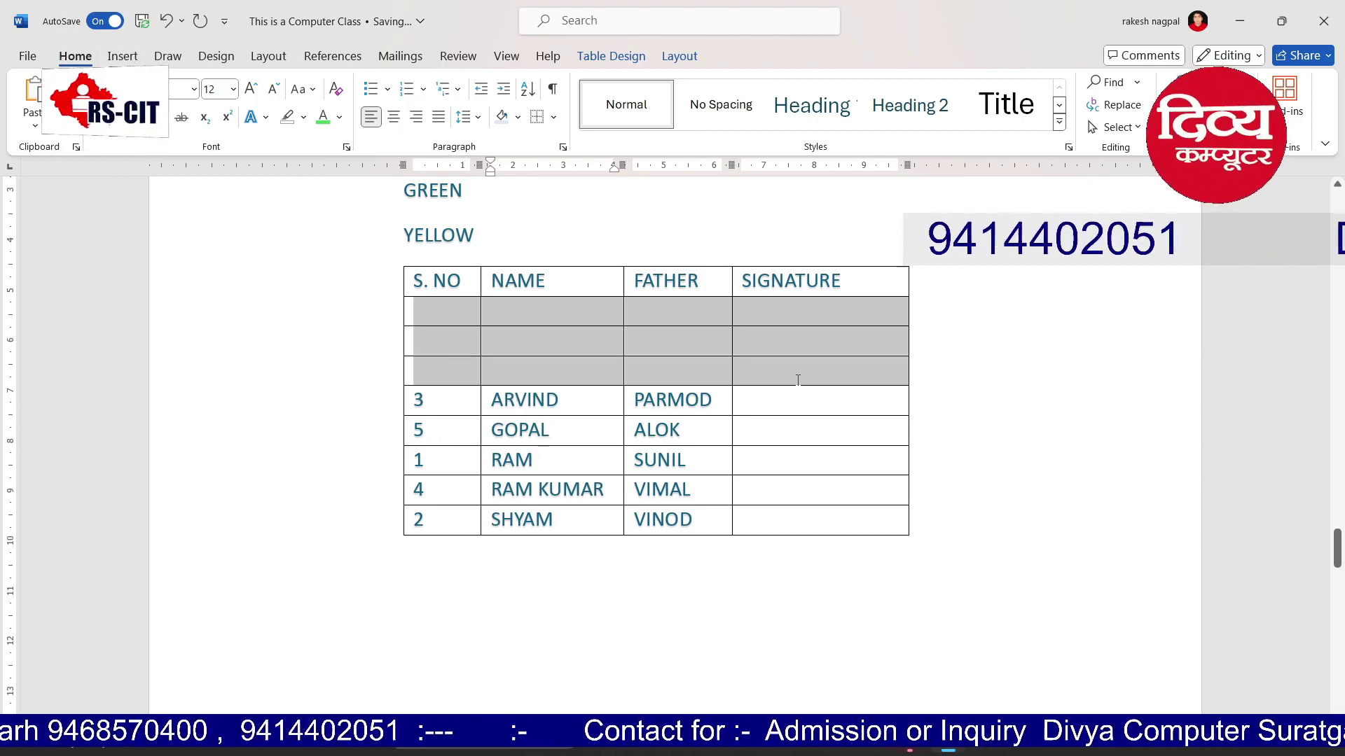
{"action": "right_click", "coordinate": [648, 338]}
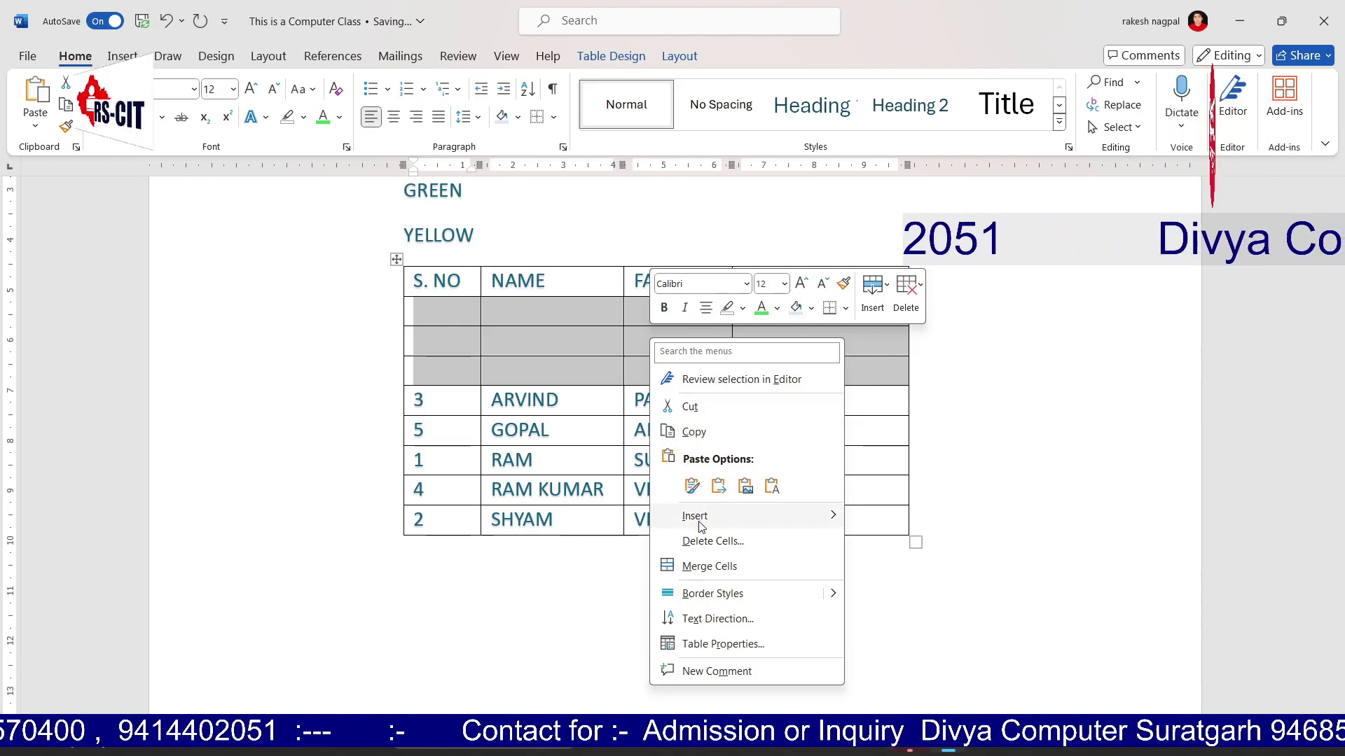
{"action": "left_click", "coordinate": [708, 542]}
{"action": "left_click", "coordinate": [625, 414]}
{"action": "left_click", "coordinate": [814, 320]}
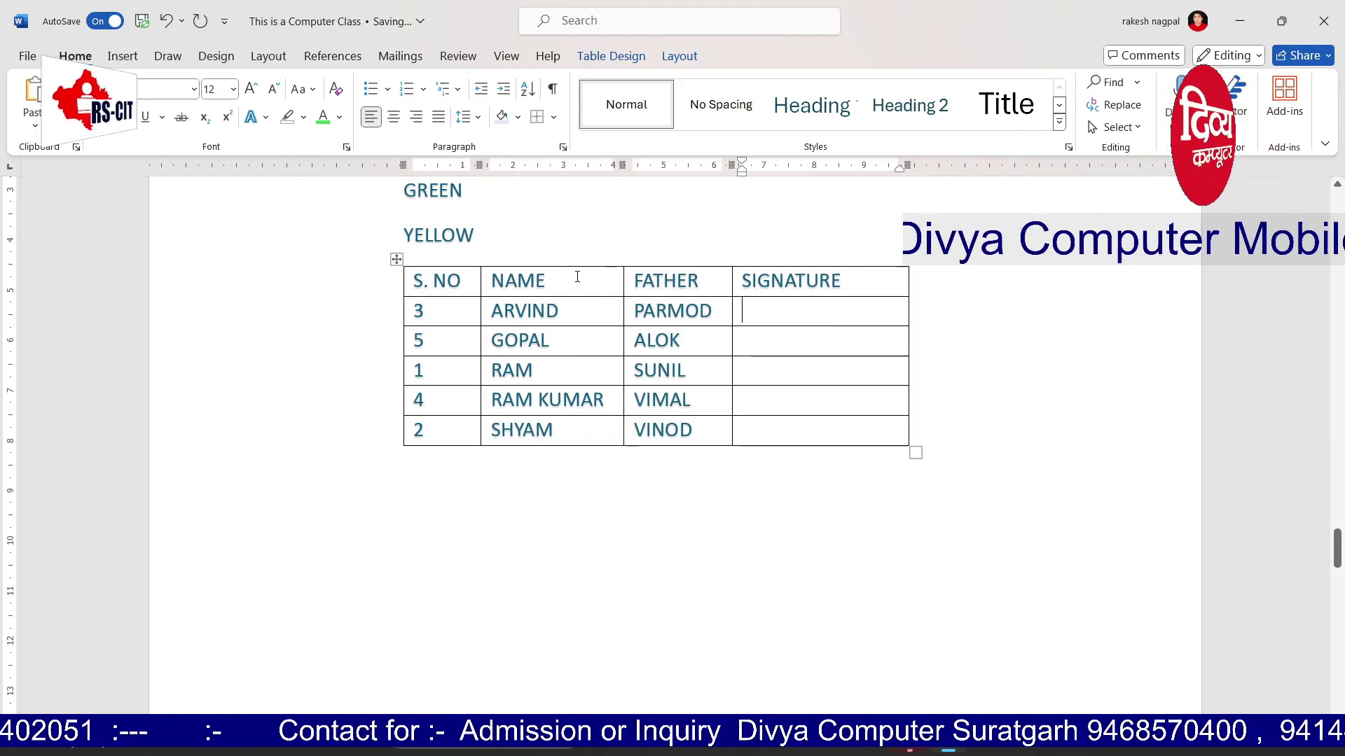
Insert an empty column on each side of the FATHER column
{"action": "left_click", "coordinate": [543, 279]}
{"action": "left_click", "coordinate": [640, 287]}
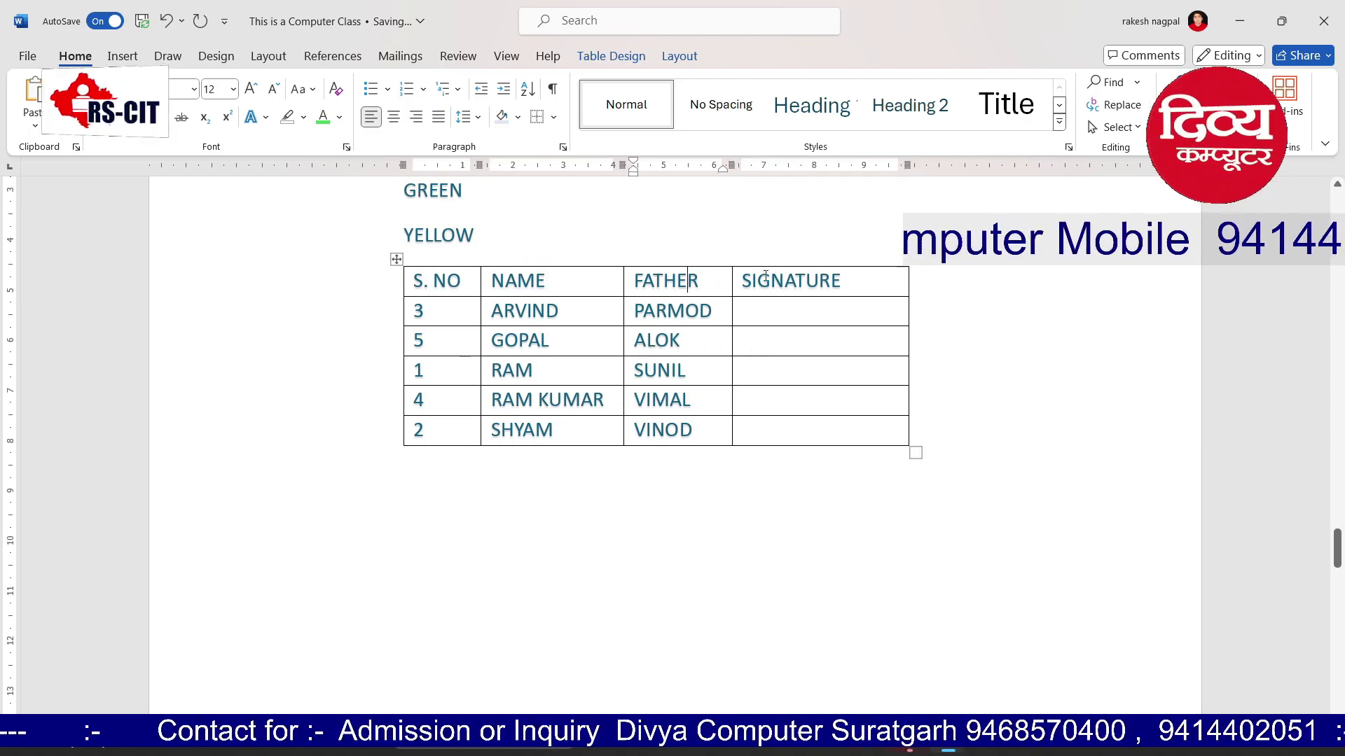
{"action": "key", "text": "Right"}
{"action": "key", "text": "Right"}
{"action": "key", "text": "Right"}
{"action": "key", "text": "Right"}
{"action": "left_click", "coordinate": [709, 281]}
{"action": "right_click", "coordinate": [712, 281]}
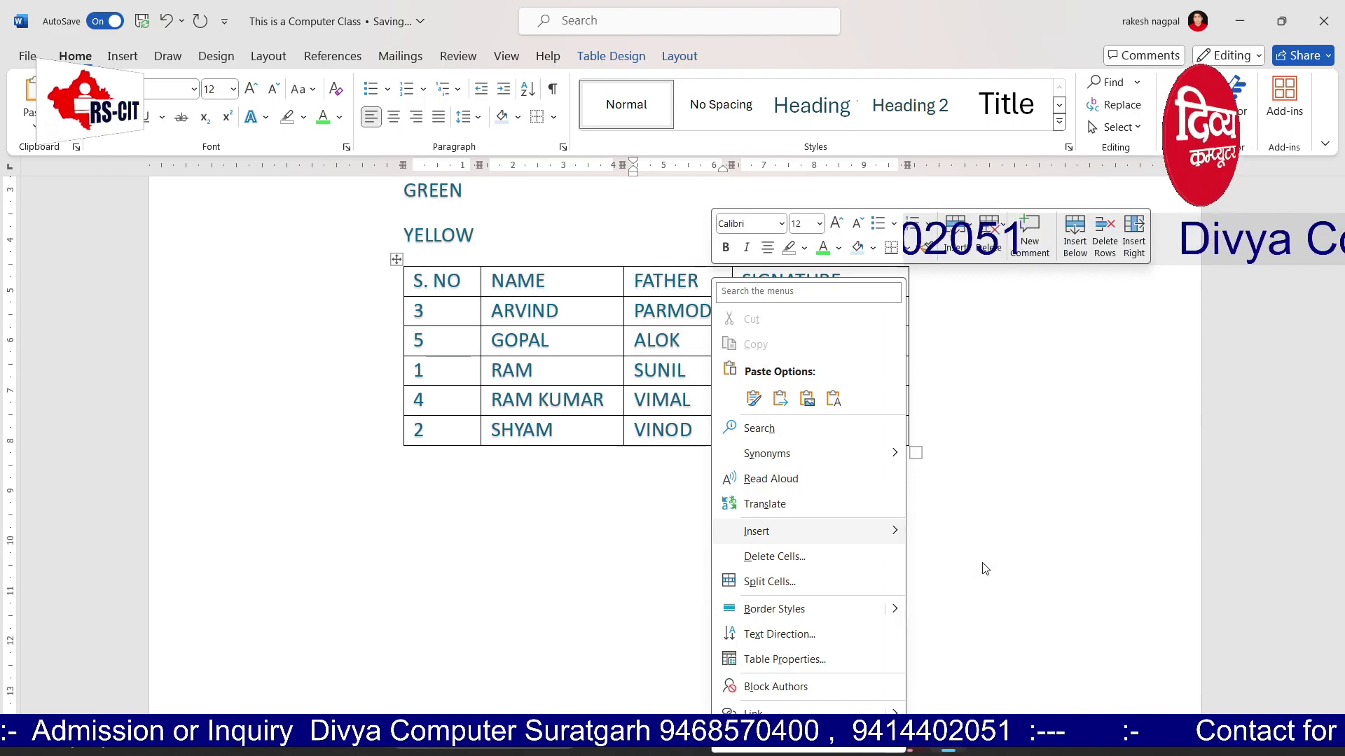
{"action": "left_click", "coordinate": [984, 560]}
{"action": "left_click", "coordinate": [684, 286]}
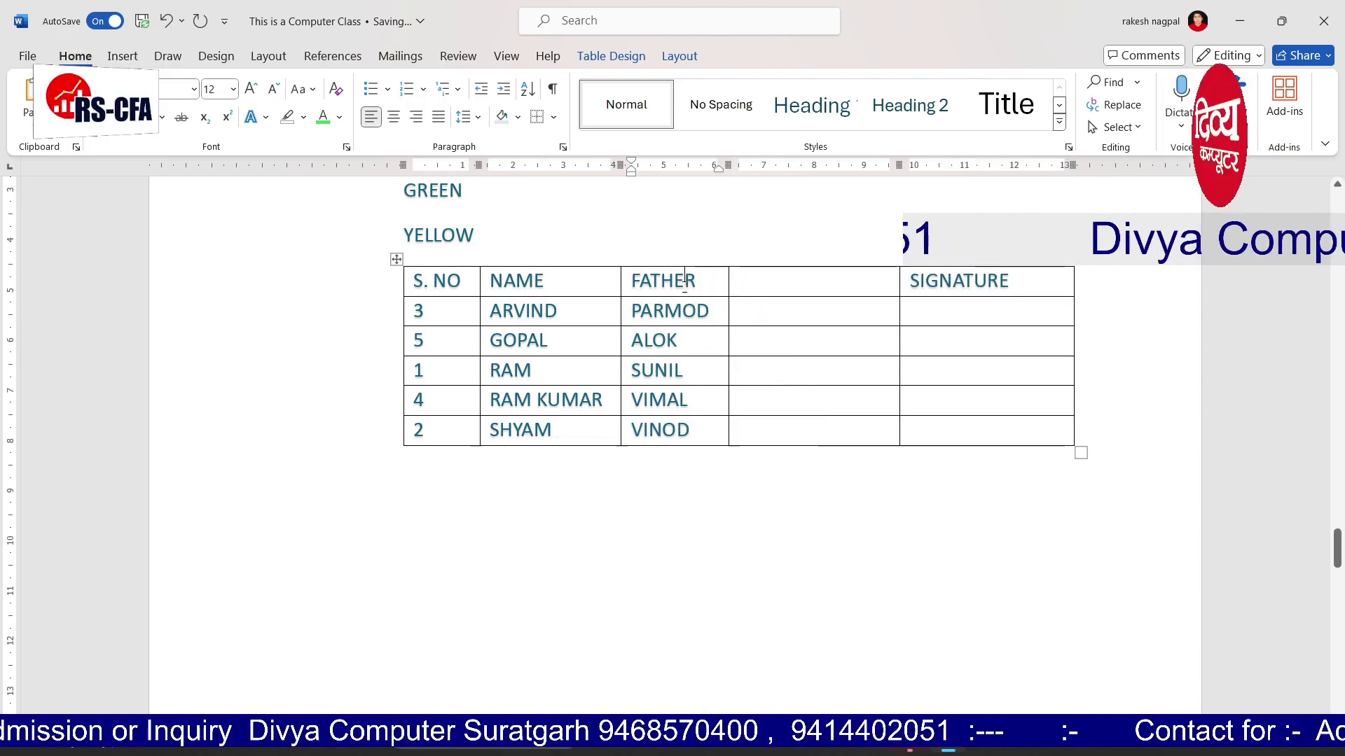
{"action": "right_click", "coordinate": [687, 277]}
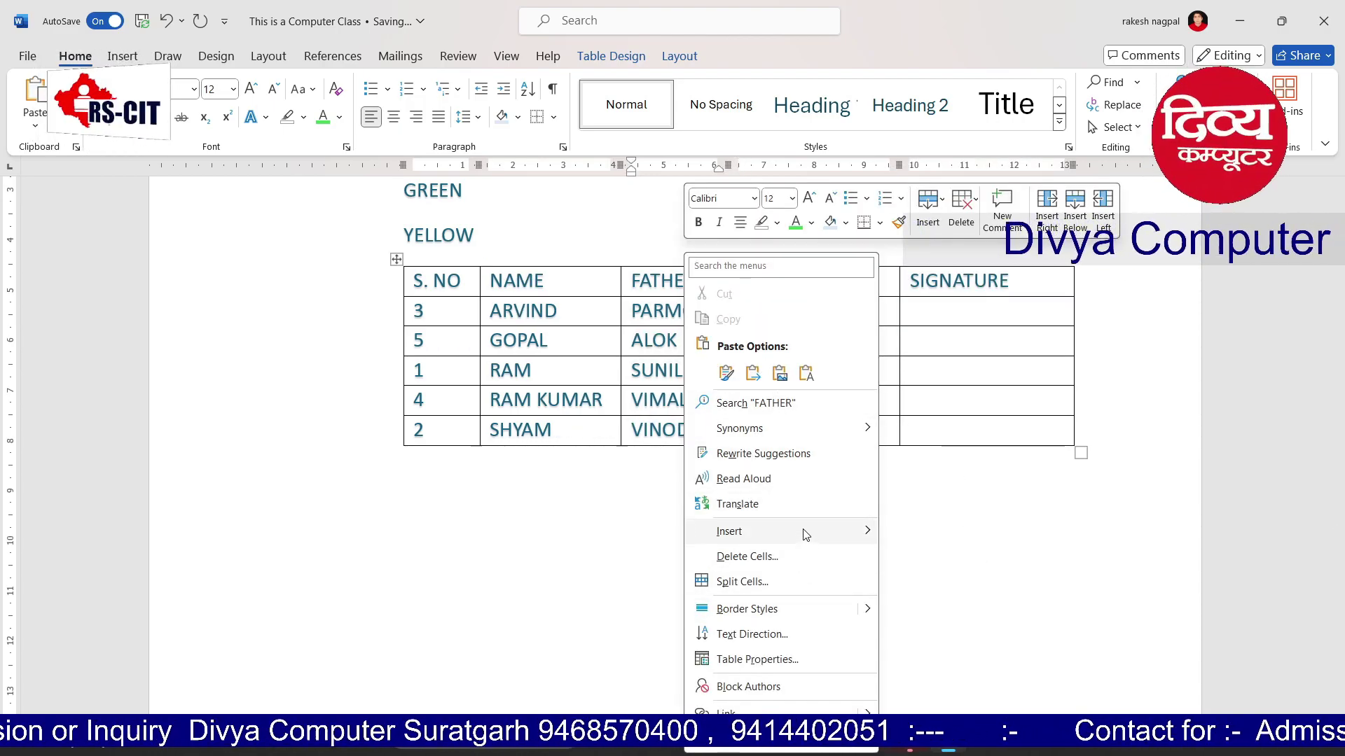
{"action": "left_click", "coordinate": [991, 560]}
Insert one empty row above and one empty row below the table's header row
{"action": "left_click", "coordinate": [686, 280]}
{"action": "right_click", "coordinate": [721, 280]}
{"action": "mouse_move", "coordinate": [866, 535]}
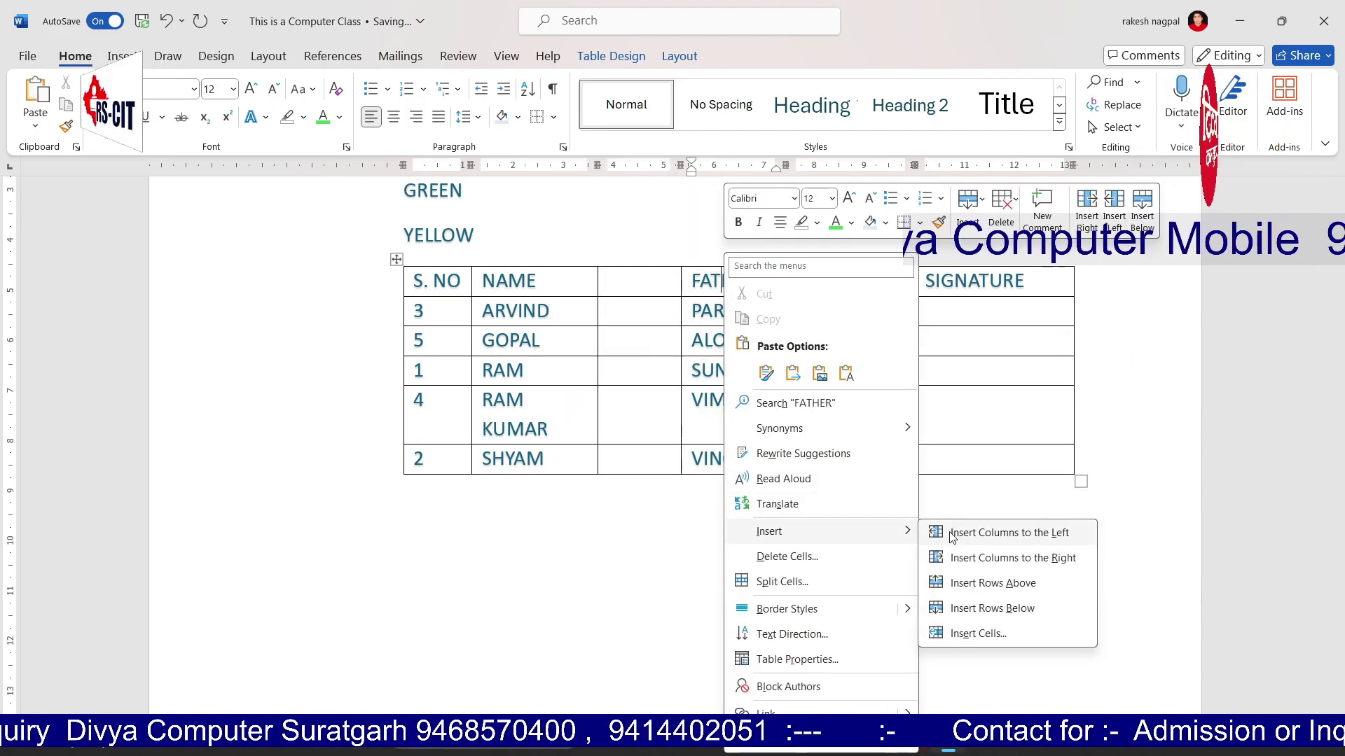
{"action": "left_click", "coordinate": [981, 579]}
{"action": "left_click", "coordinate": [744, 303]}
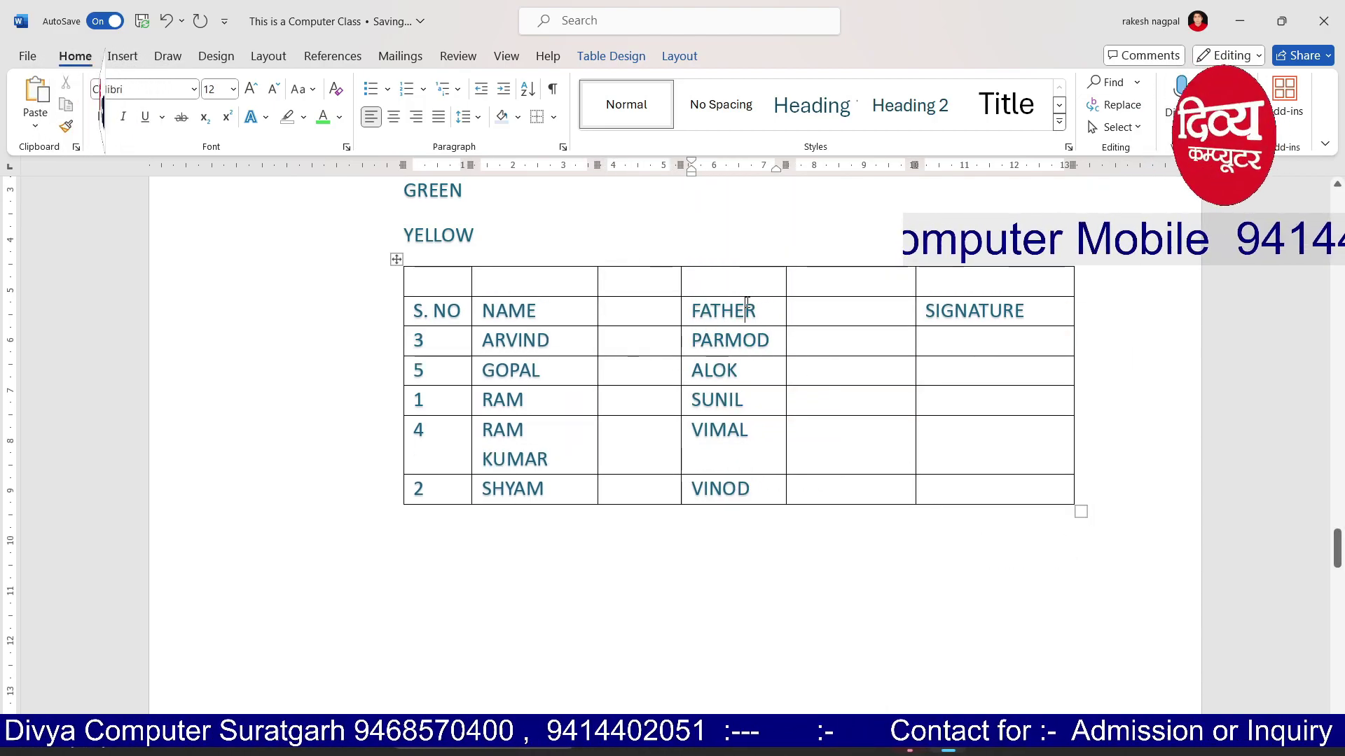
{"action": "right_click", "coordinate": [748, 306]}
{"action": "mouse_move", "coordinate": [873, 541]}
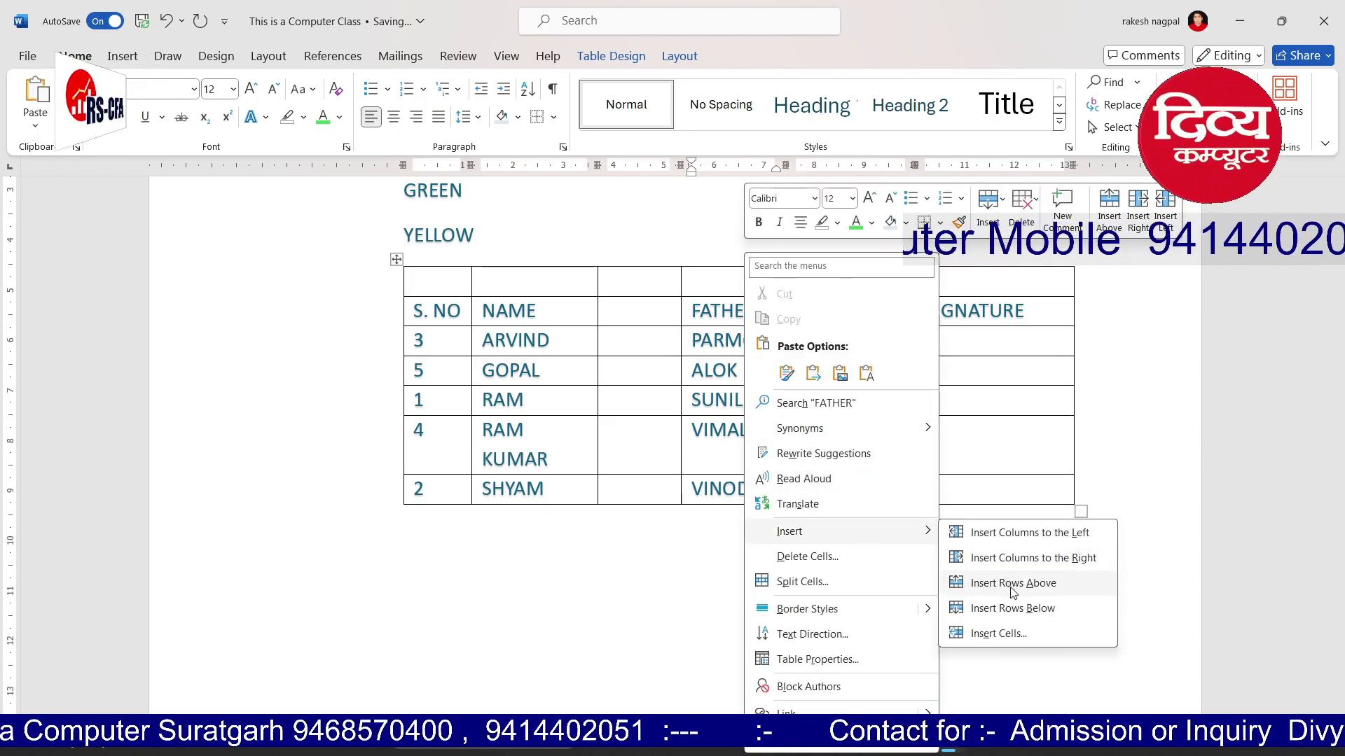
{"action": "left_click", "coordinate": [1013, 607]}
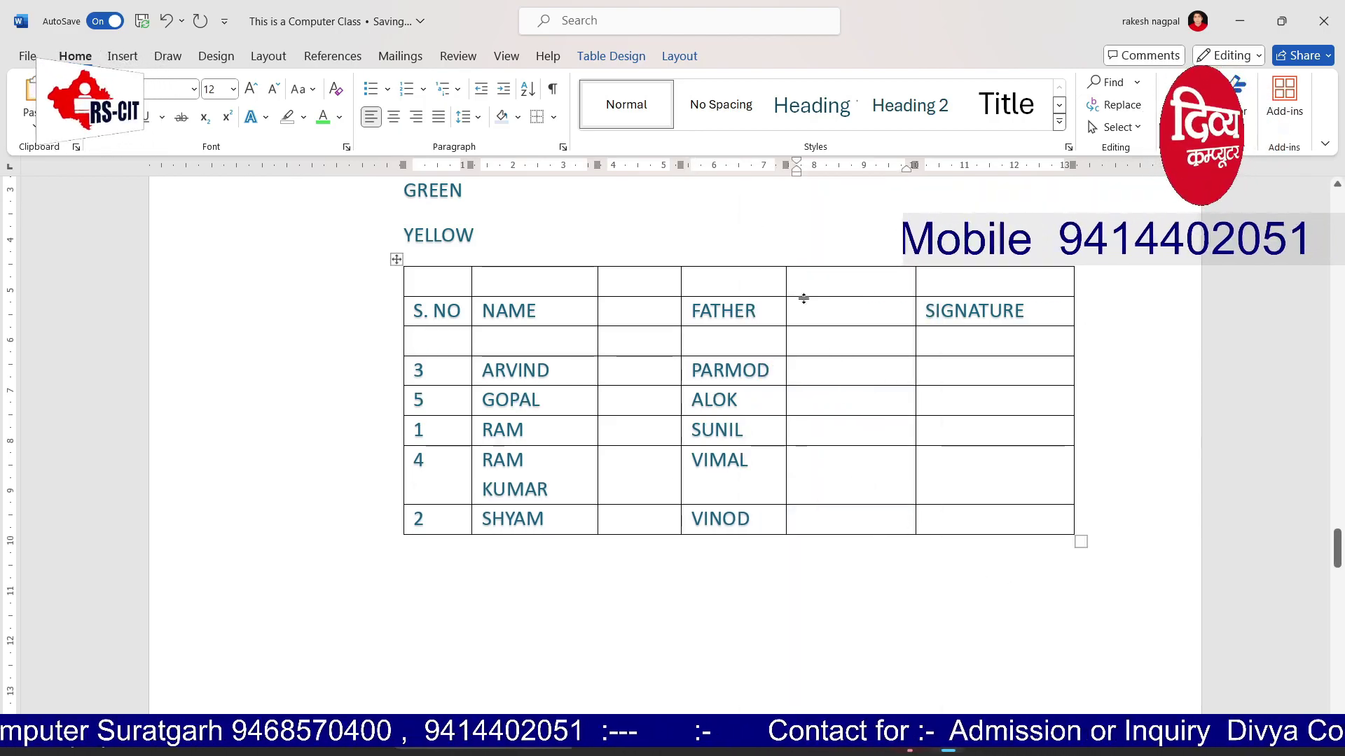
Delete the two empty columns on either side of the FATHER column
{"action": "left_click_drag", "start_coordinate": [864, 288], "coordinate": [860, 527]}
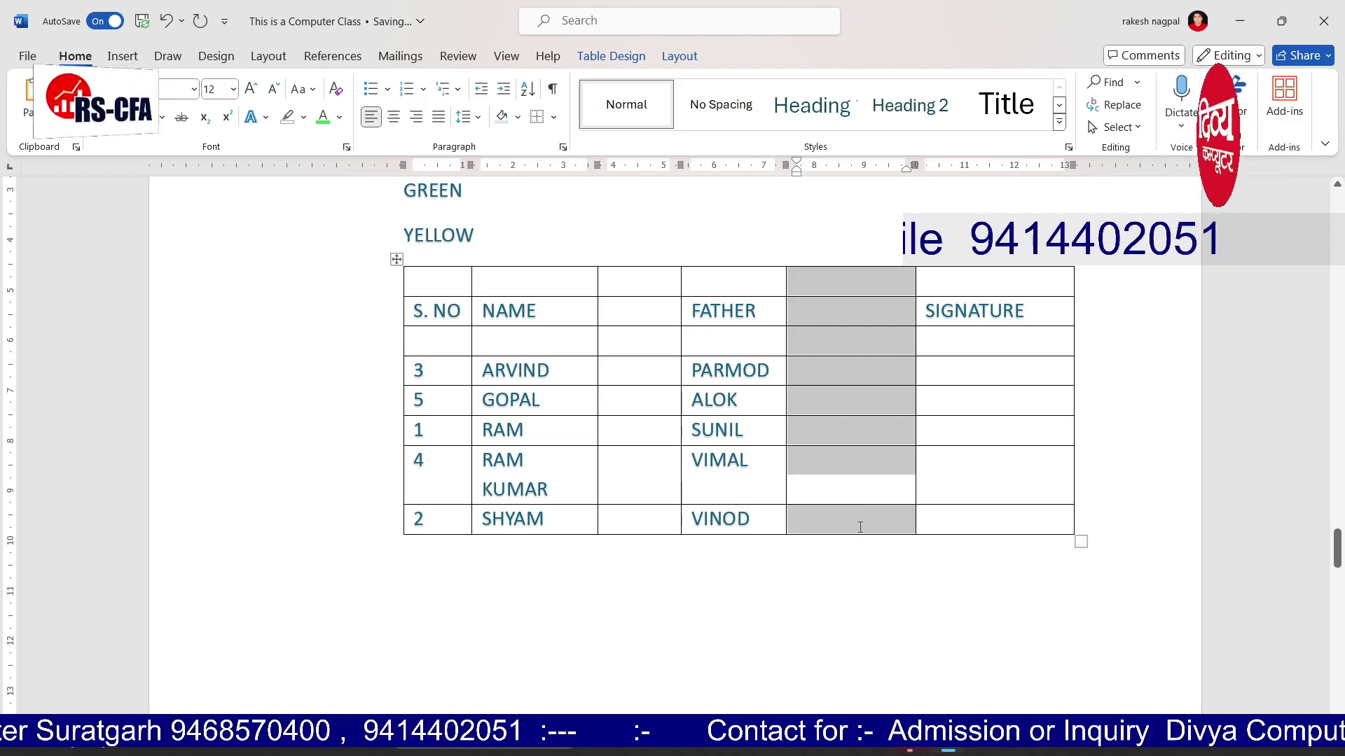
{"action": "right_click", "coordinate": [859, 526]}
{"action": "left_click", "coordinate": [900, 334]}
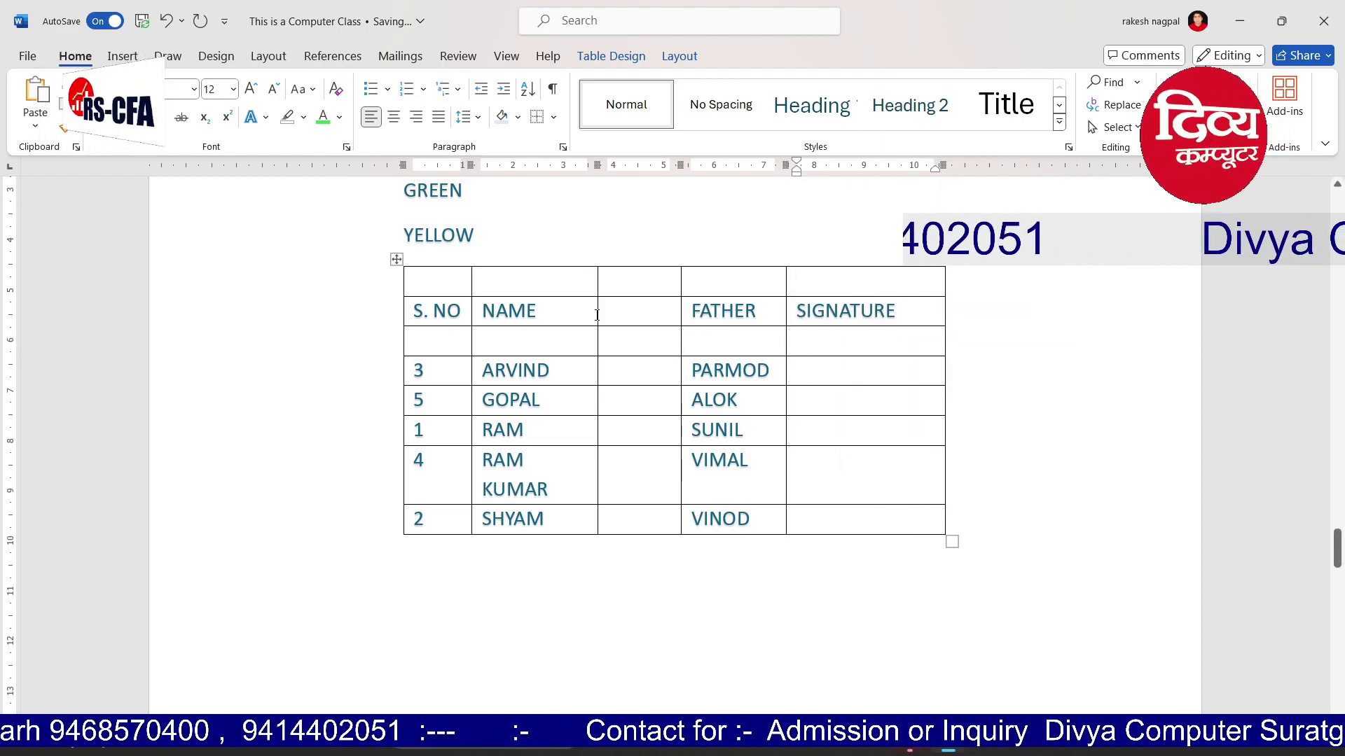
{"action": "left_click", "coordinate": [639, 279]}
{"action": "right_click", "coordinate": [639, 279]}
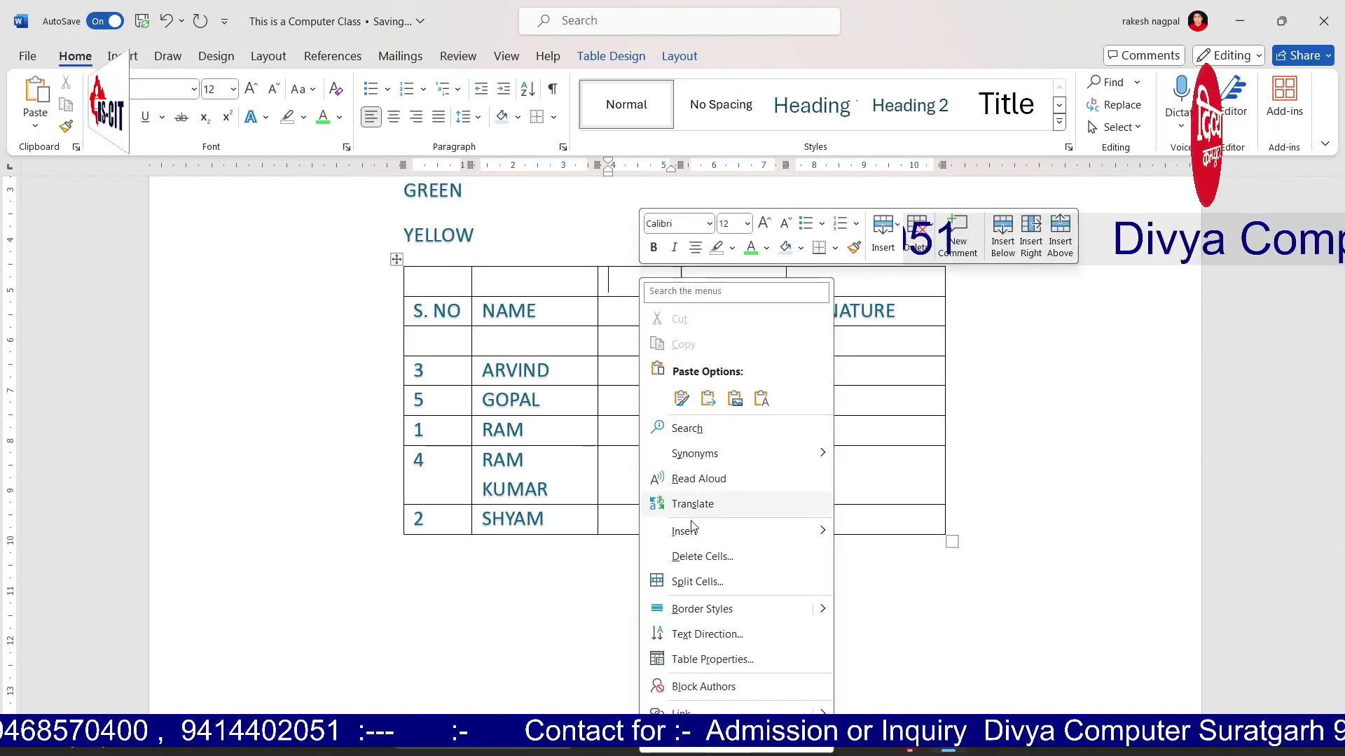
{"action": "left_click", "coordinate": [700, 556]}
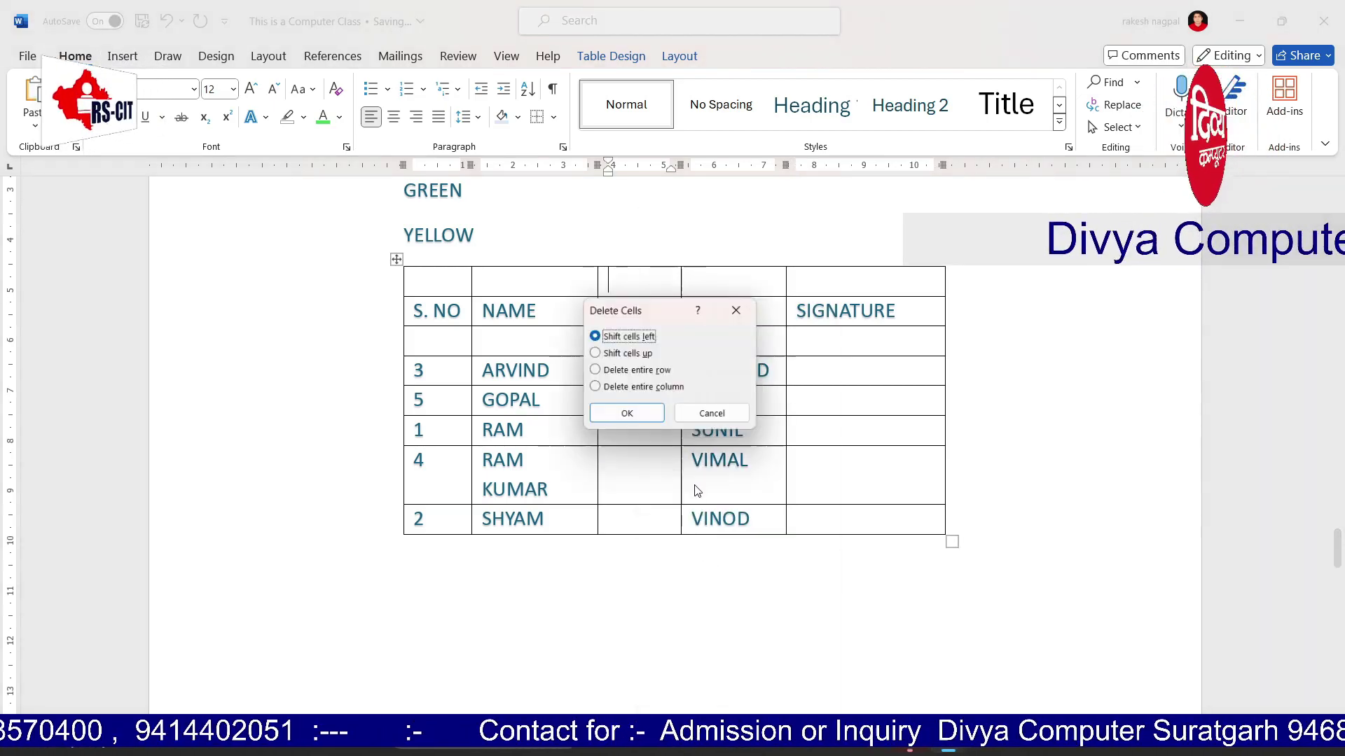
{"action": "left_click", "coordinate": [627, 392]}
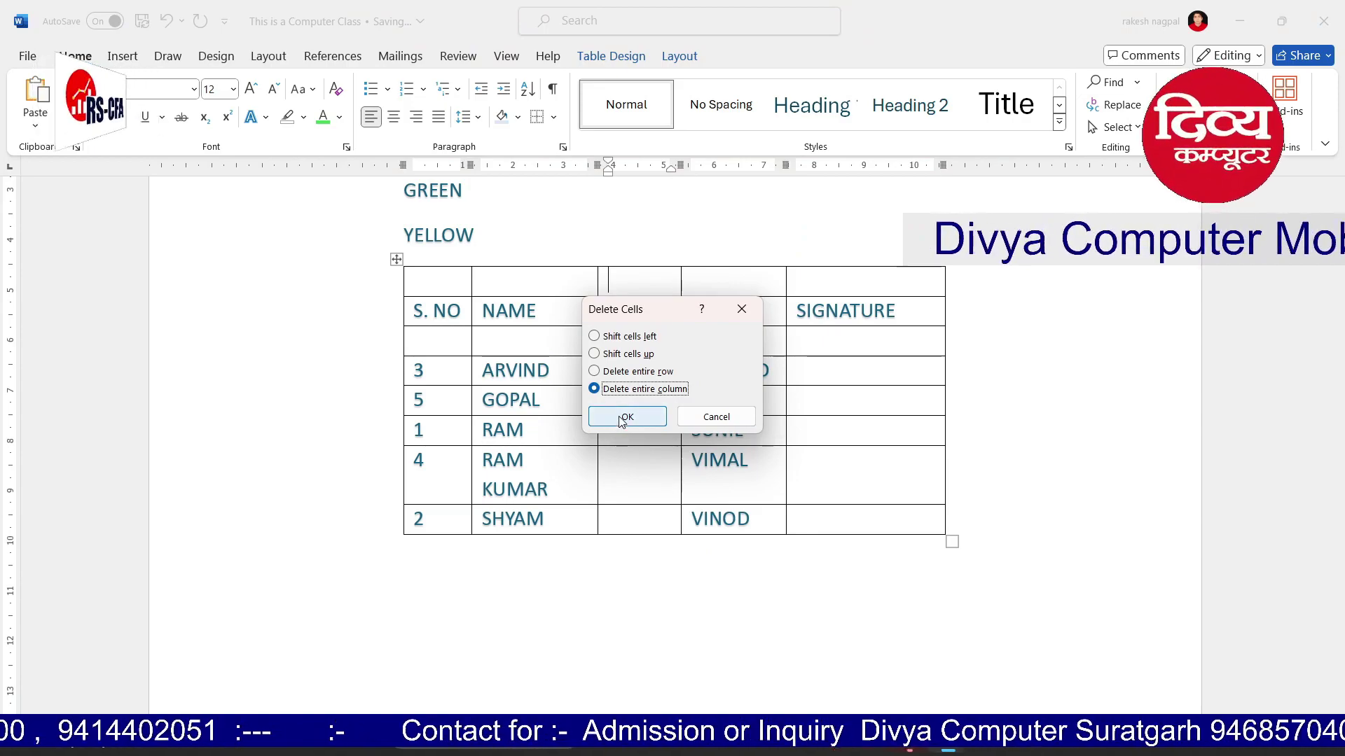
{"action": "left_click", "coordinate": [626, 416]}
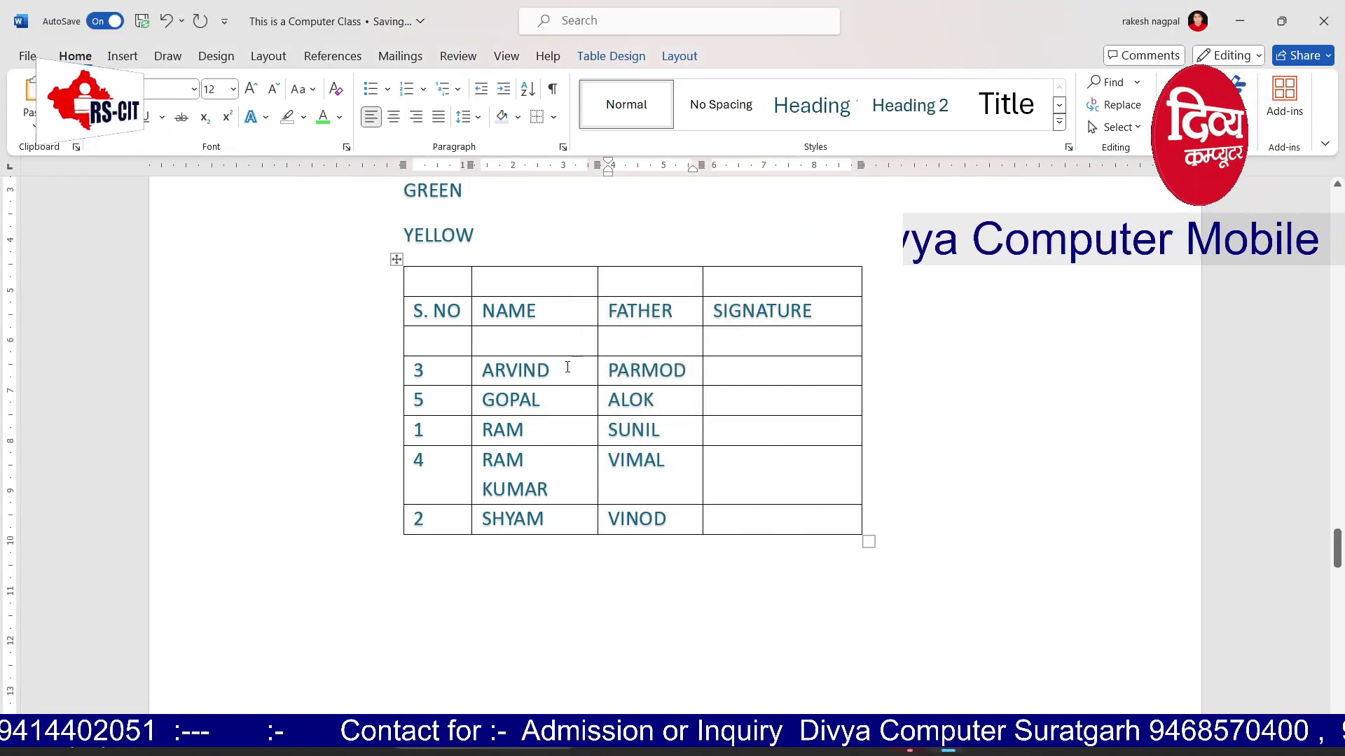
Merge the S. NO and NAME header cells each with the empty cell directly above
{"action": "left_click_drag", "start_coordinate": [439, 285], "coordinate": [439, 310]}
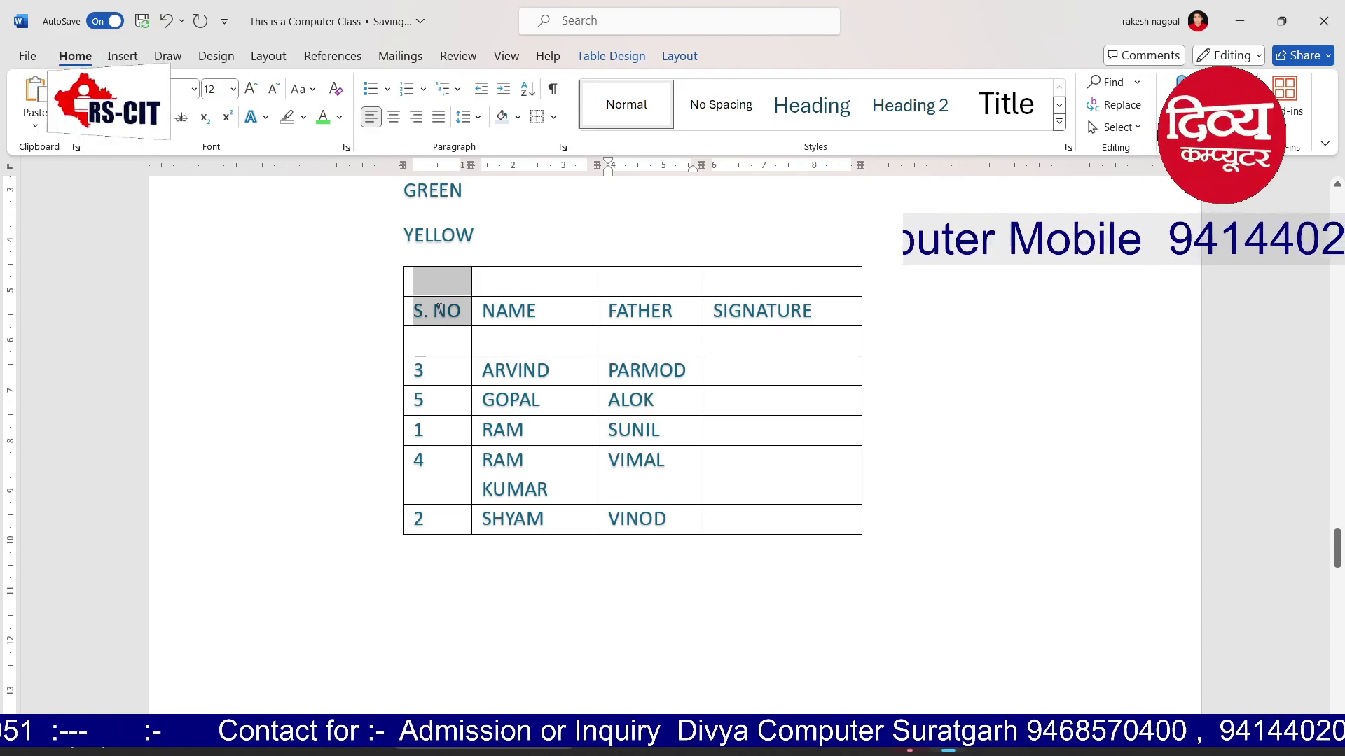
{"action": "mouse_move", "coordinate": [396, 328]}
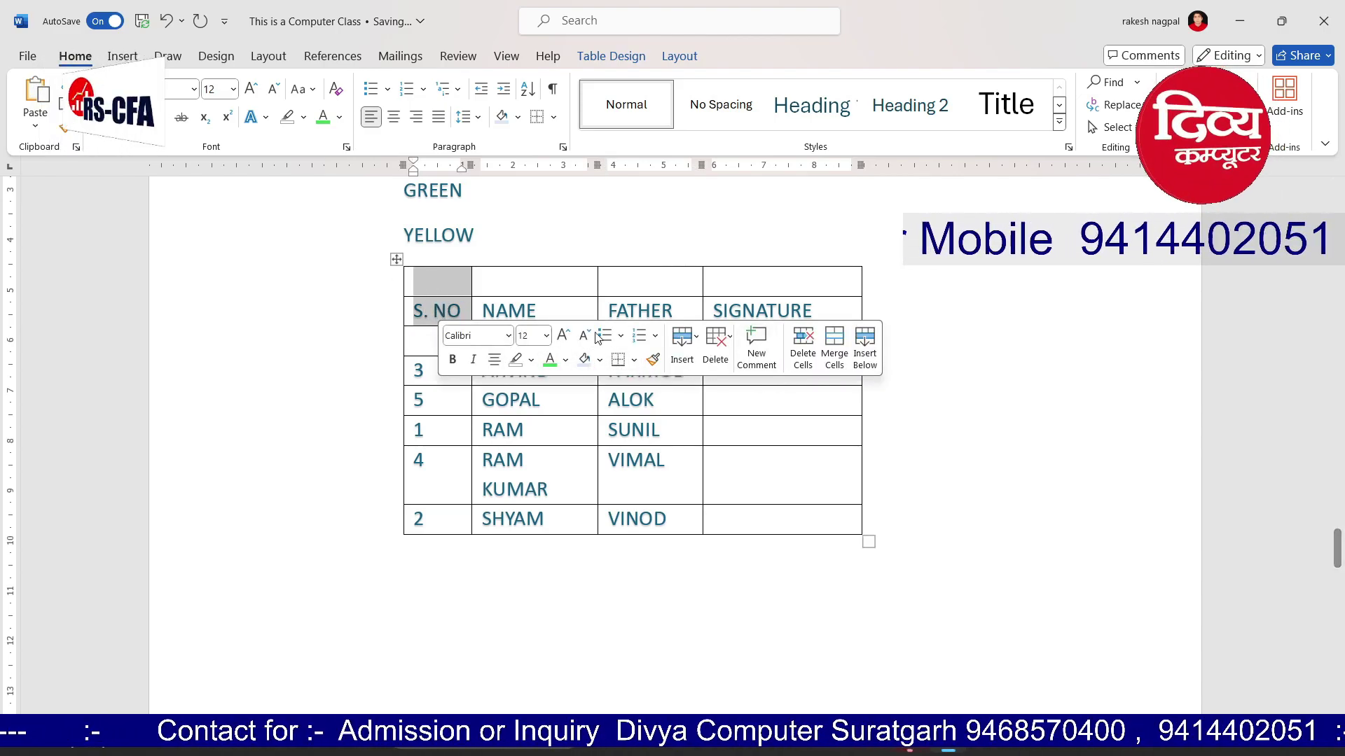
{"action": "right_click", "coordinate": [422, 281]}
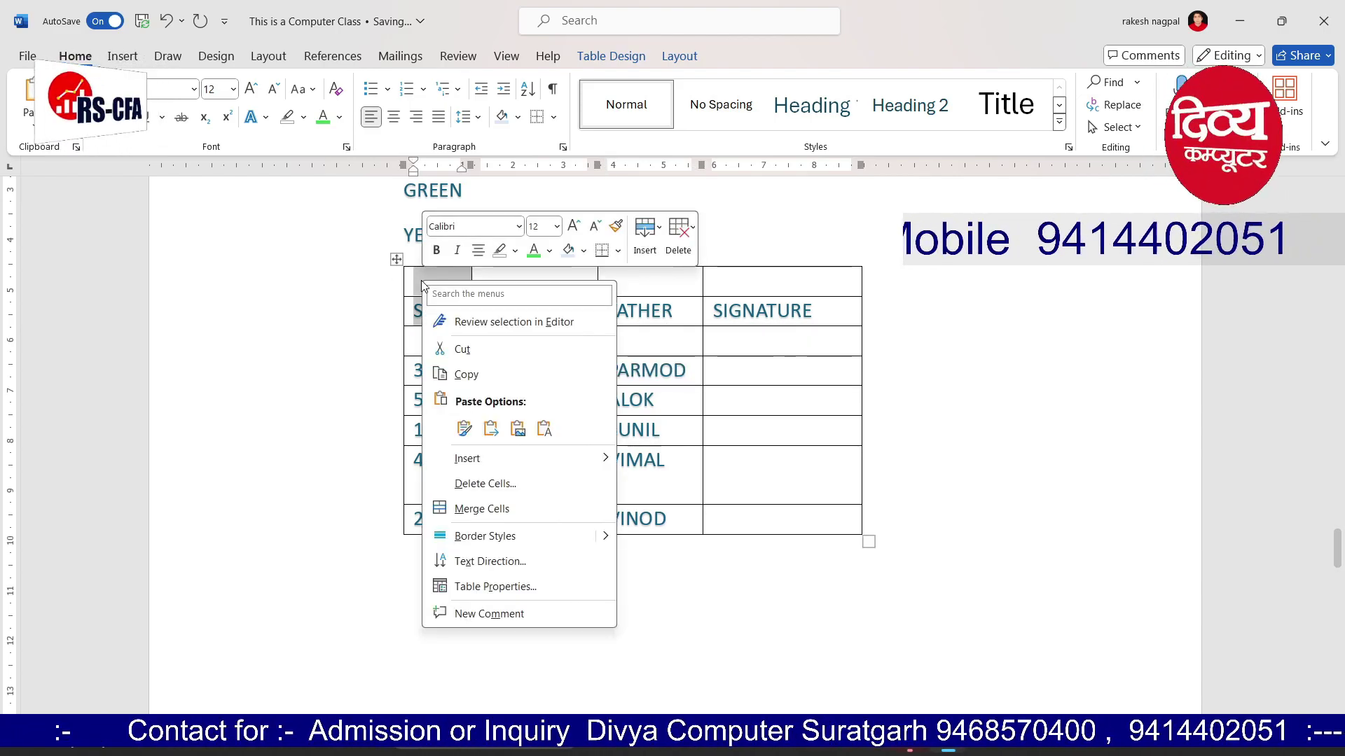
{"action": "left_click", "coordinate": [482, 509]}
{"action": "left_click_drag", "start_coordinate": [527, 283], "coordinate": [533, 304]}
{"action": "right_click", "coordinate": [534, 304]}
{"action": "left_click", "coordinate": [571, 531]}
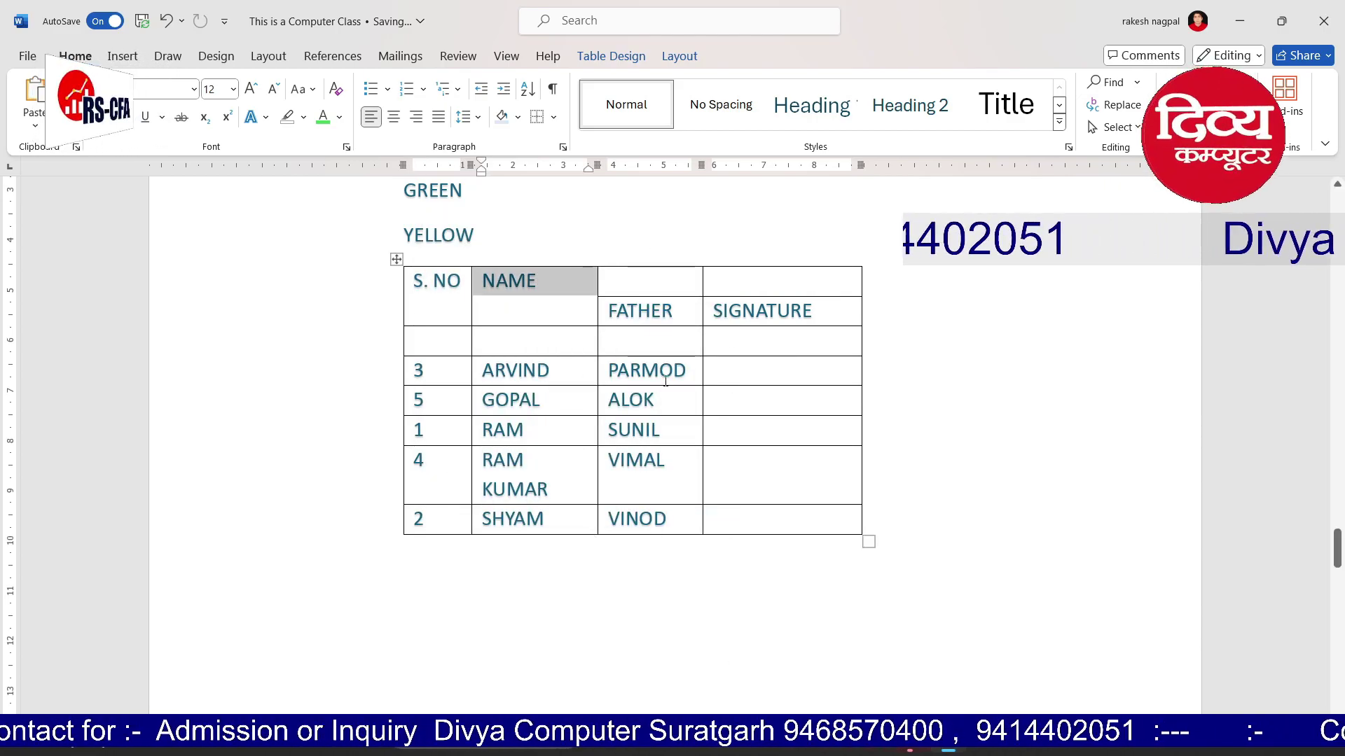
Merge the FATHER and SIGNATURE header cells each with the empty cell directly above
{"action": "left_click_drag", "start_coordinate": [660, 283], "coordinate": [664, 308]}
{"action": "right_click", "coordinate": [664, 308]}
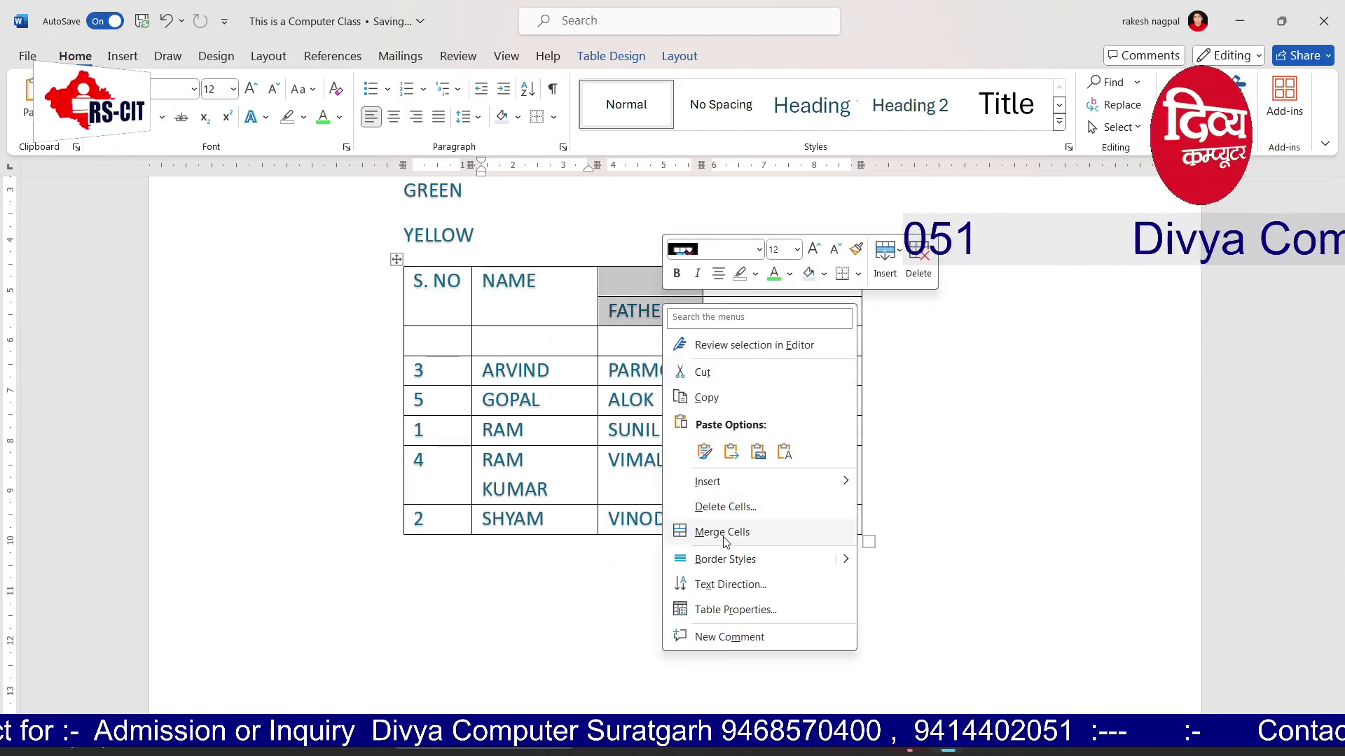
{"action": "left_click", "coordinate": [706, 531]}
{"action": "left_click_drag", "start_coordinate": [777, 282], "coordinate": [789, 309]}
{"action": "right_click", "coordinate": [791, 311]}
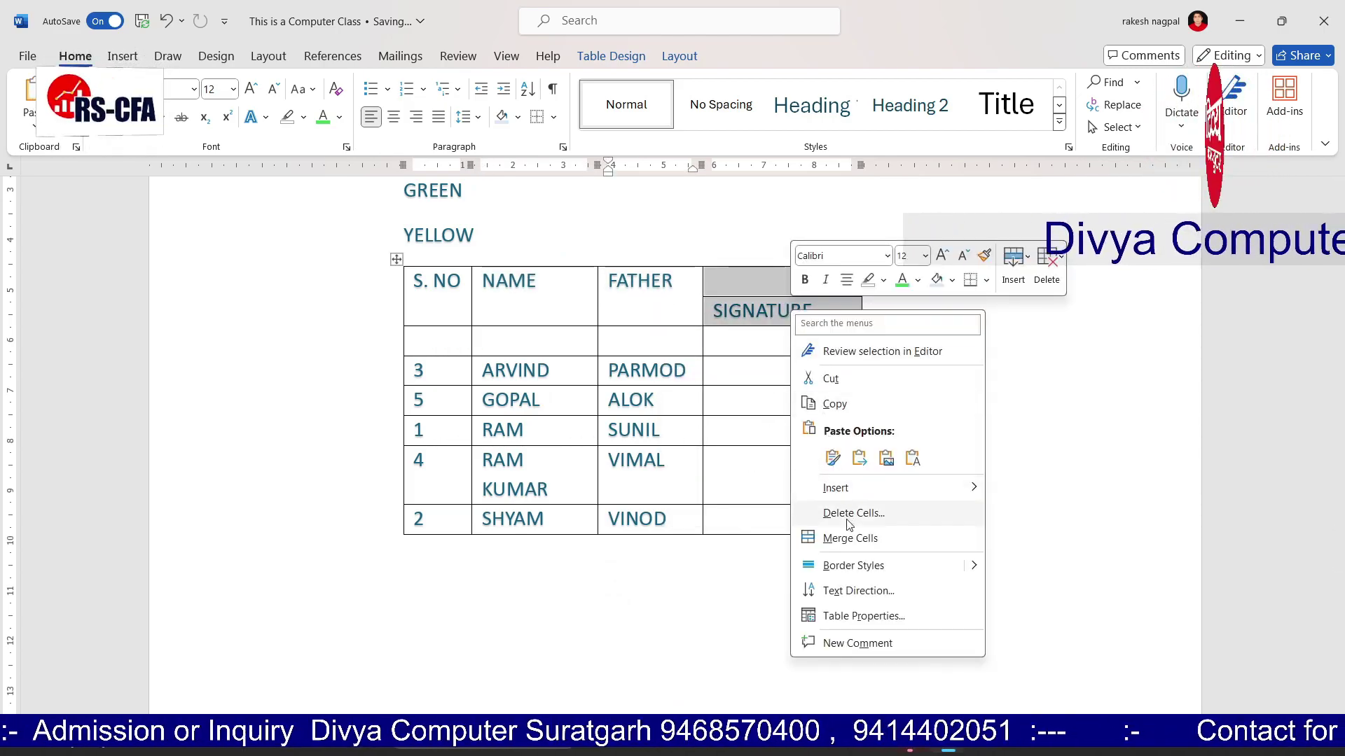
{"action": "left_click", "coordinate": [851, 539]}
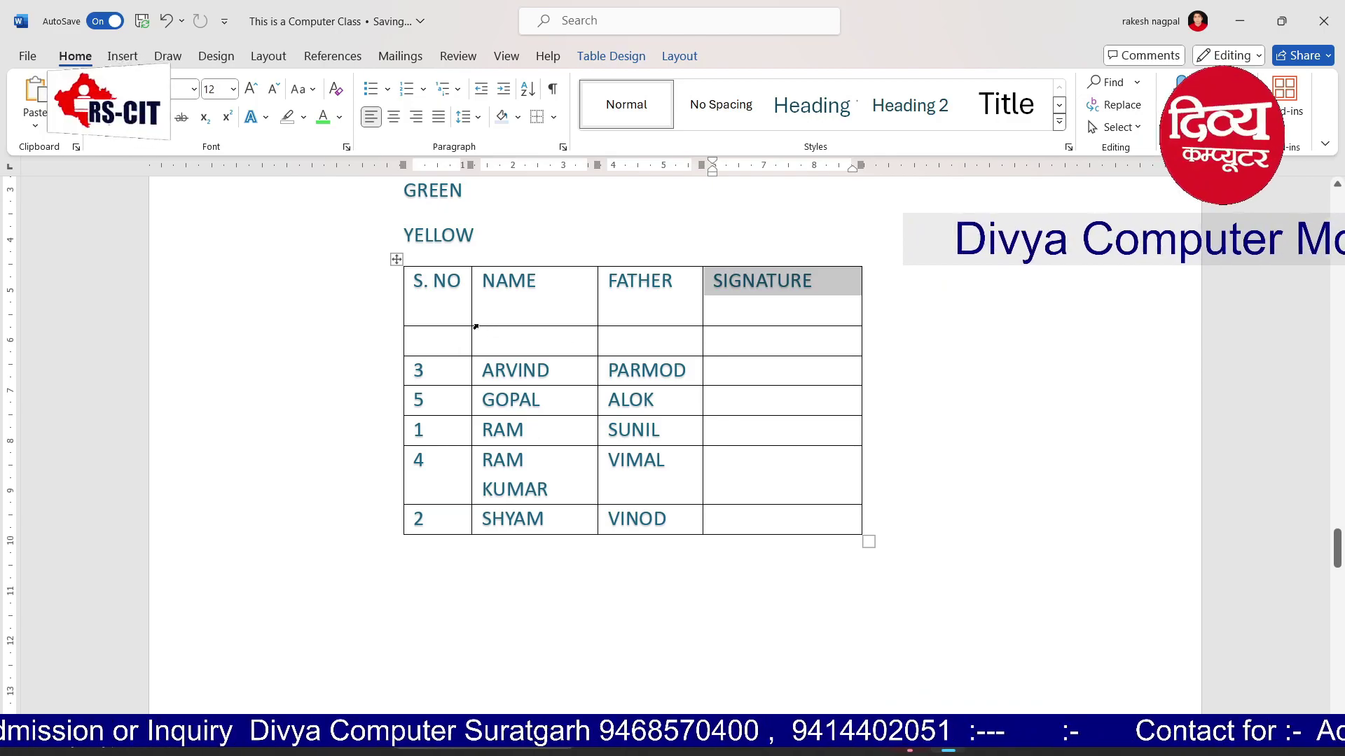
Merge the S. NO, NAME and FATHER header cells each with the empty cell directly below
{"action": "mouse_move", "coordinate": [451, 327]}
{"action": "left_mouse_down"}
{"action": "mouse_move", "coordinate": [452, 303]}
{"action": "mouse_move", "coordinate": [448, 319]}
{"action": "left_mouse_up"}
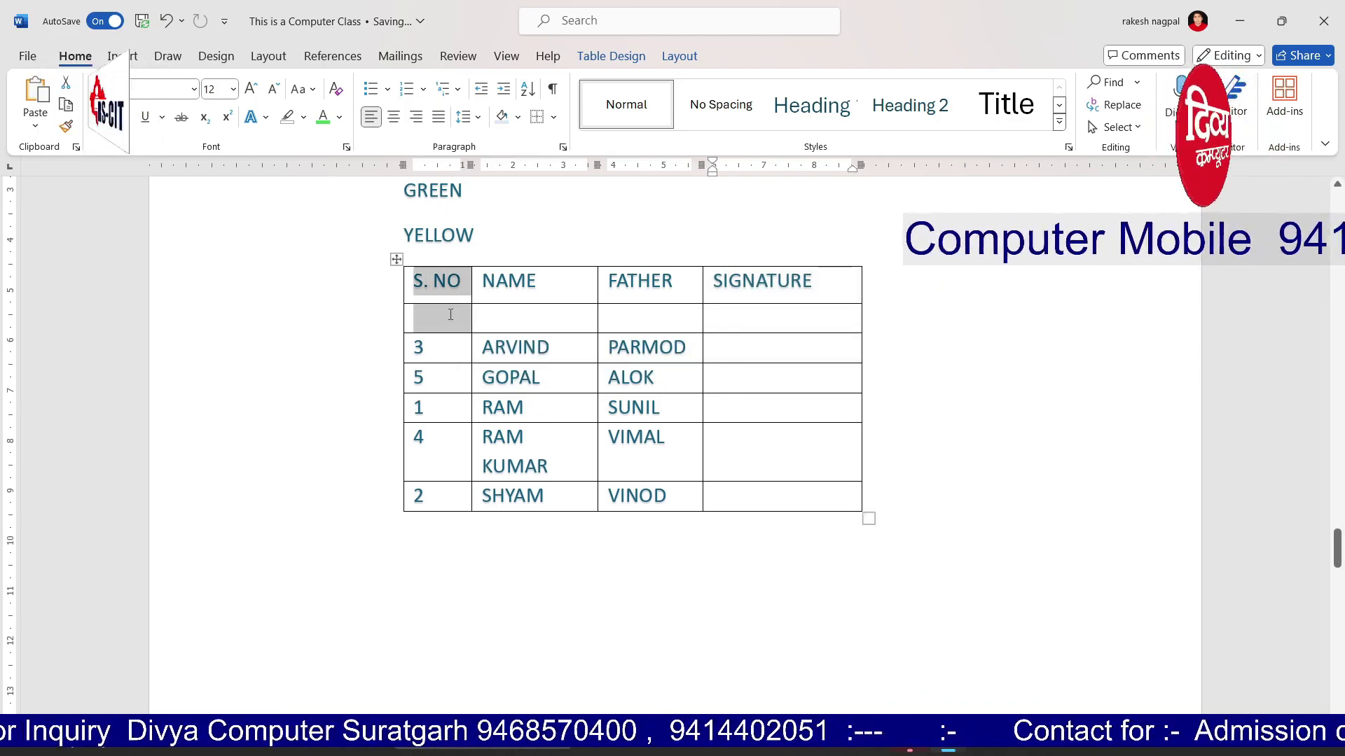
{"action": "right_click", "coordinate": [449, 319]}
{"action": "left_click", "coordinate": [513, 553]}
{"action": "left_click_drag", "start_coordinate": [532, 283], "coordinate": [543, 313]}
{"action": "right_click", "coordinate": [541, 311]}
{"action": "left_click", "coordinate": [615, 534]}
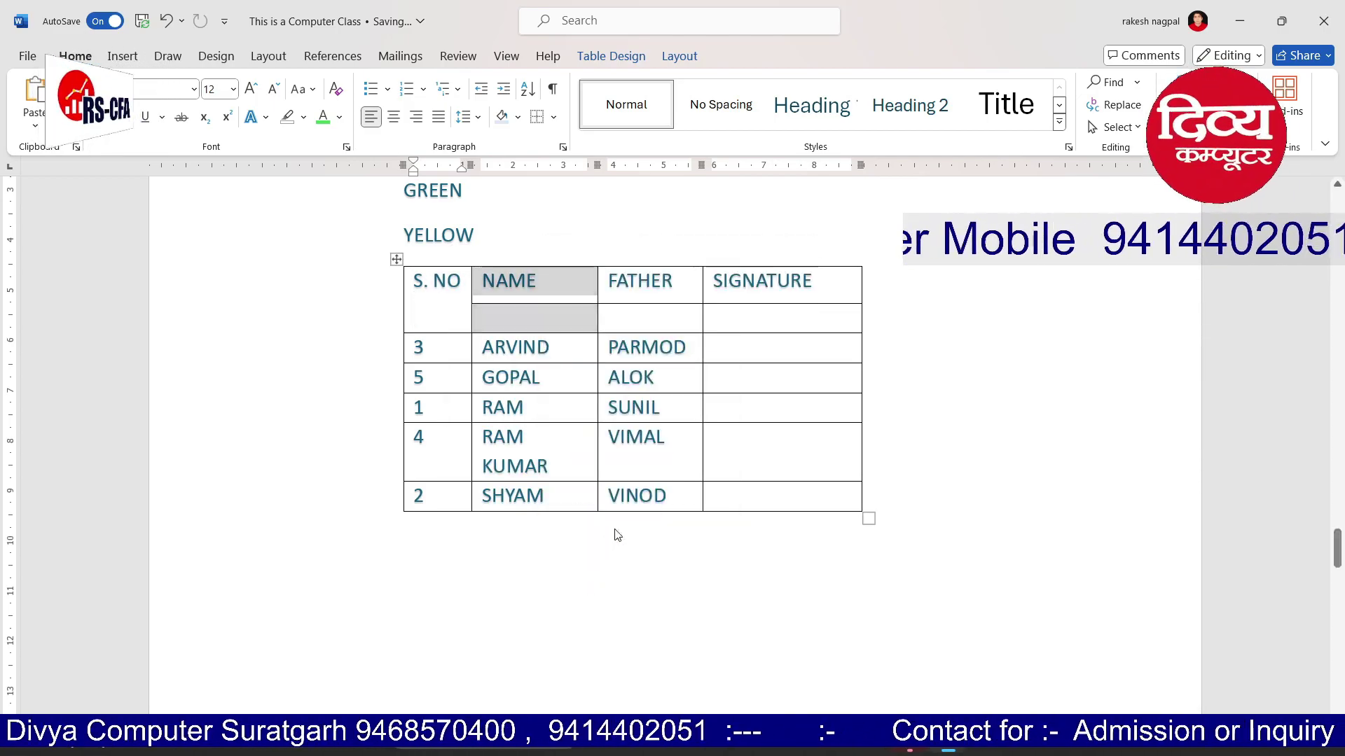
{"action": "left_click", "coordinate": [668, 285]}
{"action": "left_click_drag", "start_coordinate": [669, 304], "coordinate": [666, 313]}
{"action": "right_click", "coordinate": [666, 313]}
{"action": "left_click", "coordinate": [708, 538]}
Replace the SIGNATURE column heading with MARKS
{"action": "left_click_drag", "start_coordinate": [803, 281], "coordinate": [711, 281]}
{"action": "type", "text": "MARKS"}
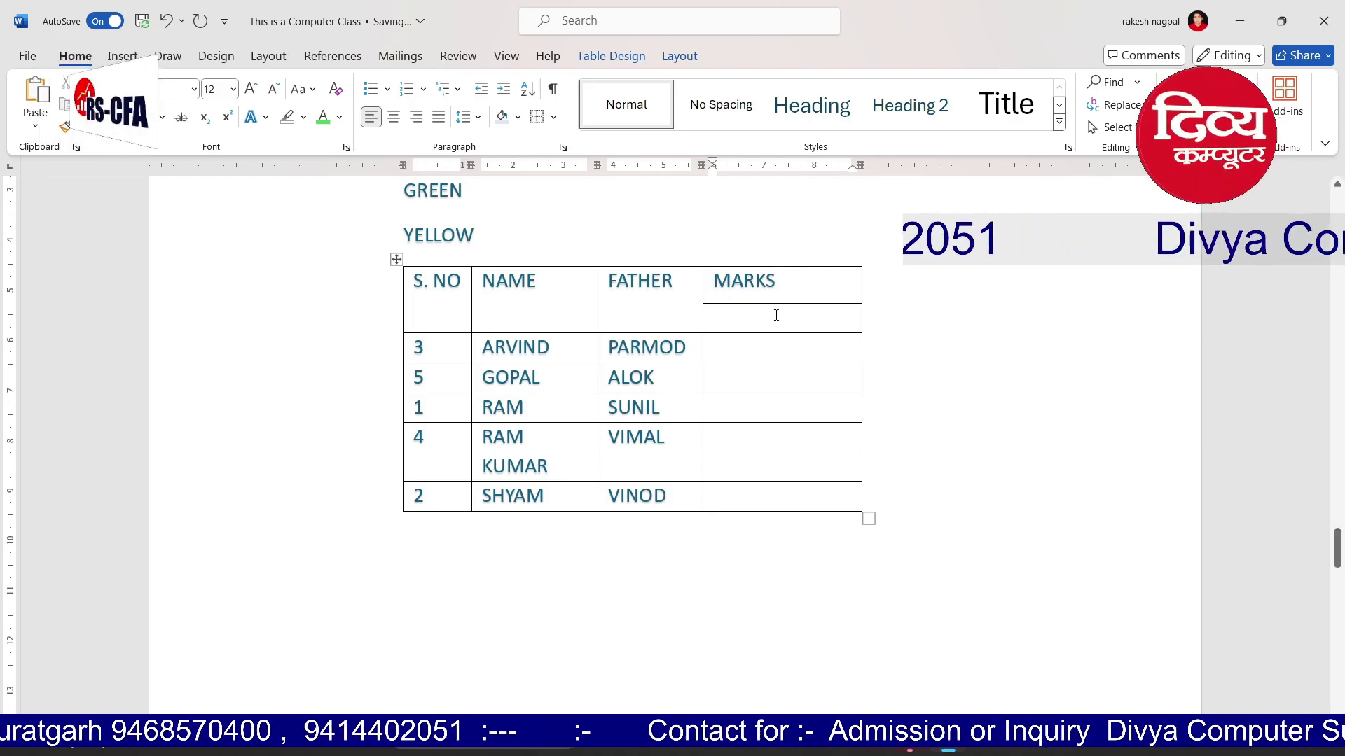
{"action": "left_click", "coordinate": [779, 315]}
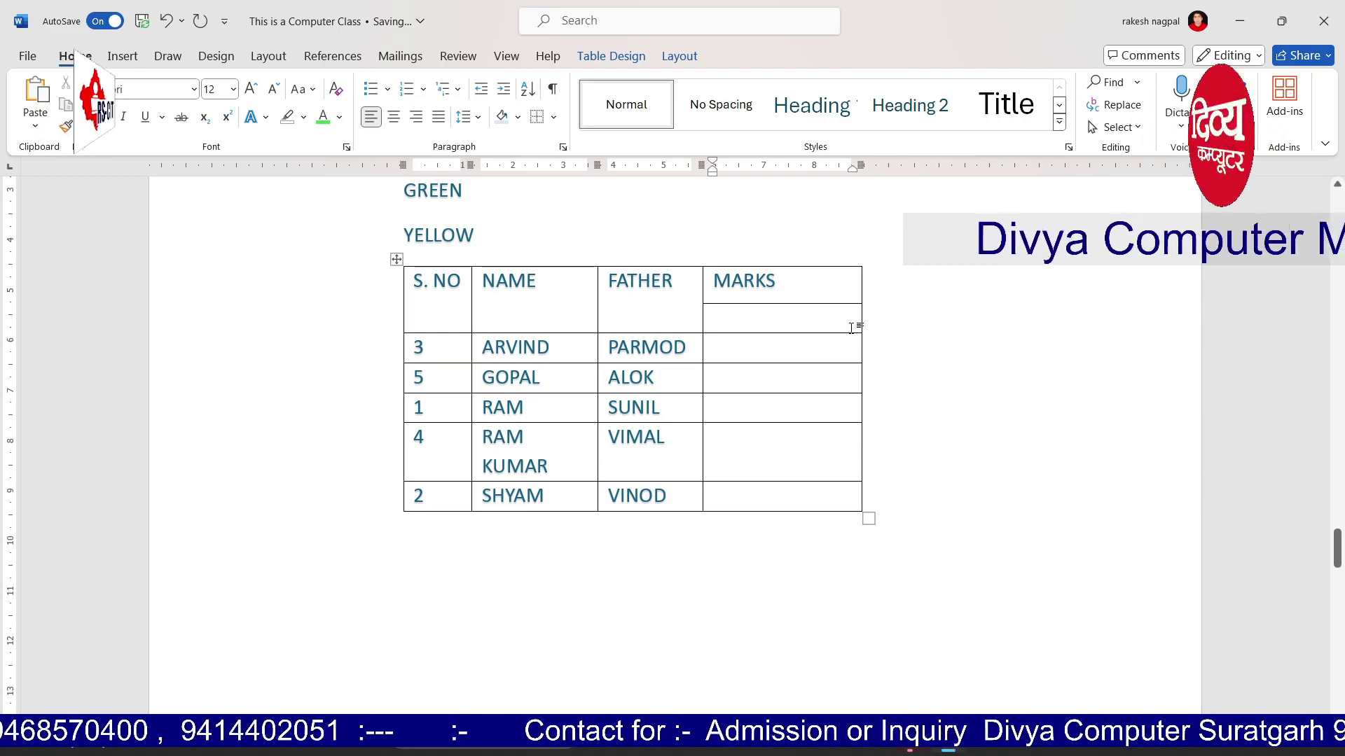
Split all the empty cells below the MARKS heading into 3 columns and 6 rows, merging them before the split
{"action": "left_click_drag", "start_coordinate": [801, 318], "coordinate": [795, 504]}
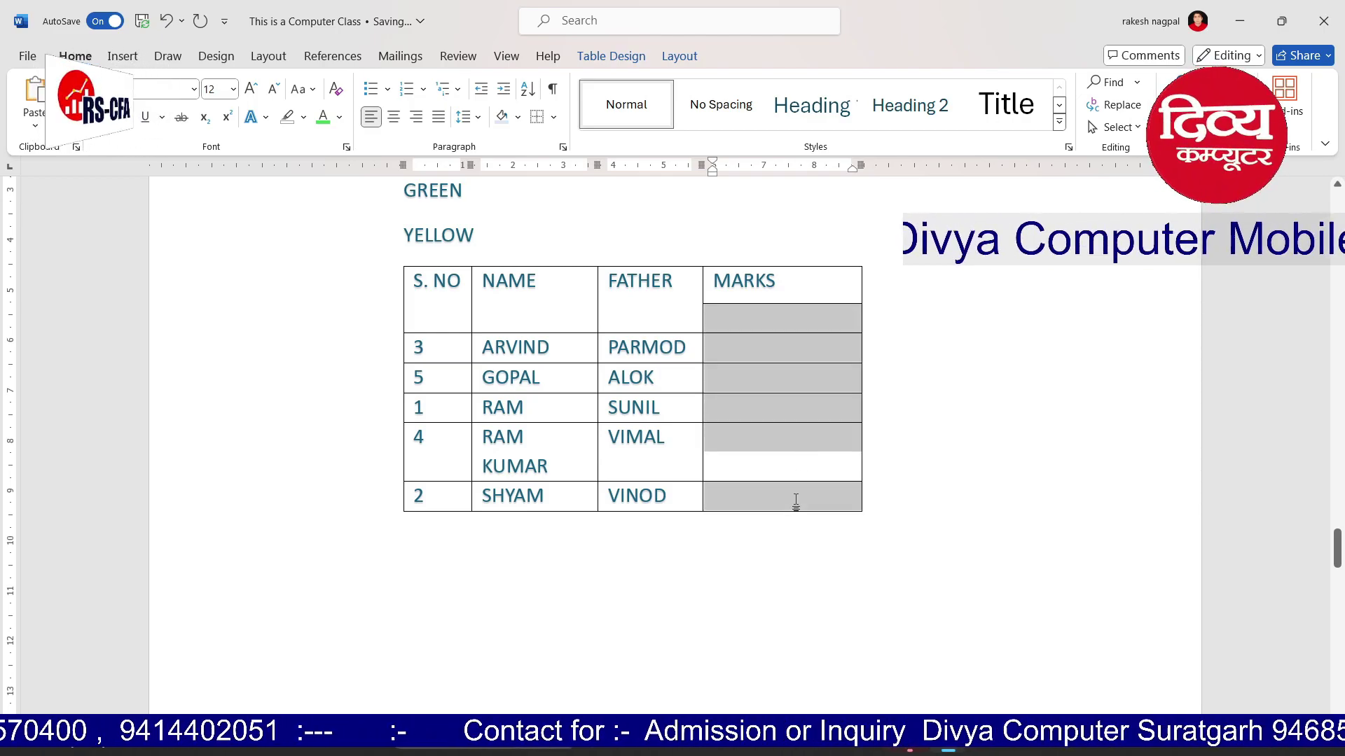
{"action": "left_click", "coordinate": [751, 315]}
{"action": "left_click_drag", "start_coordinate": [753, 321], "coordinate": [765, 489]}
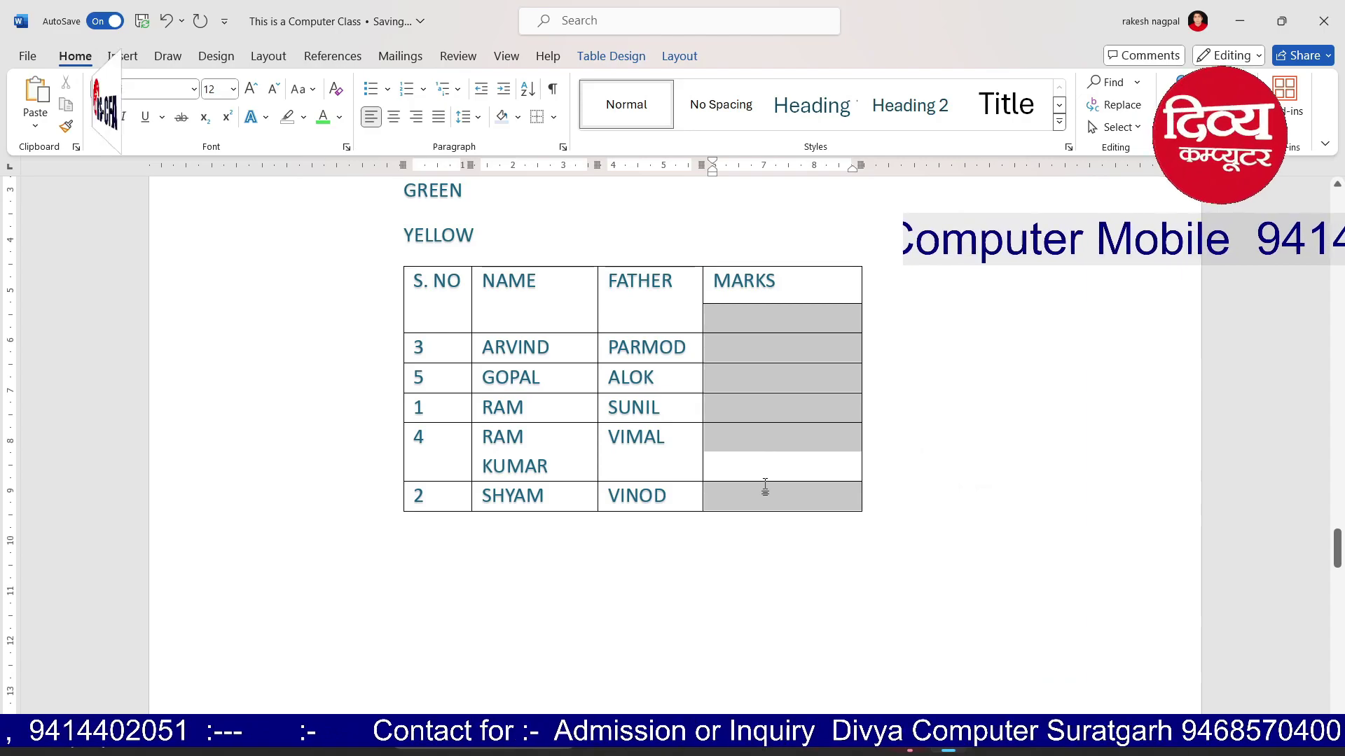
{"action": "right_click", "coordinate": [728, 305]}
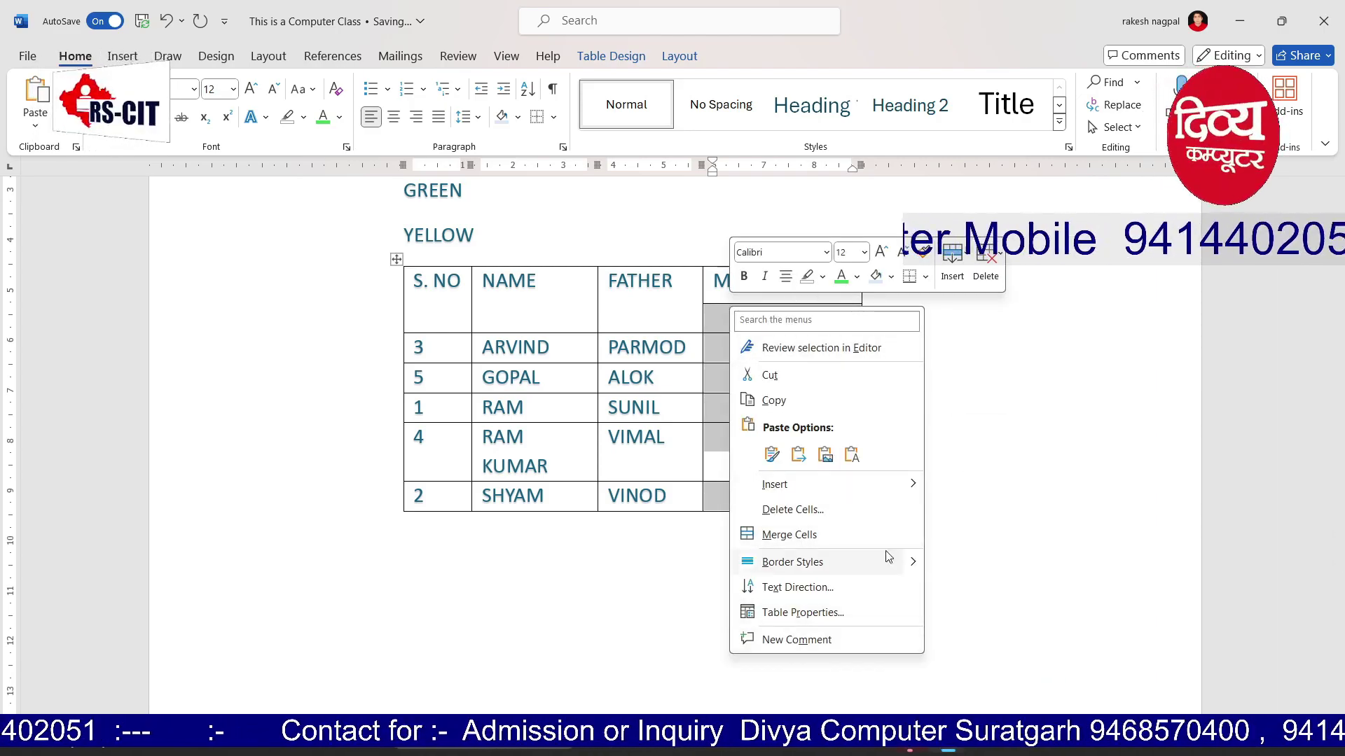
{"action": "left_click", "coordinate": [673, 58]}
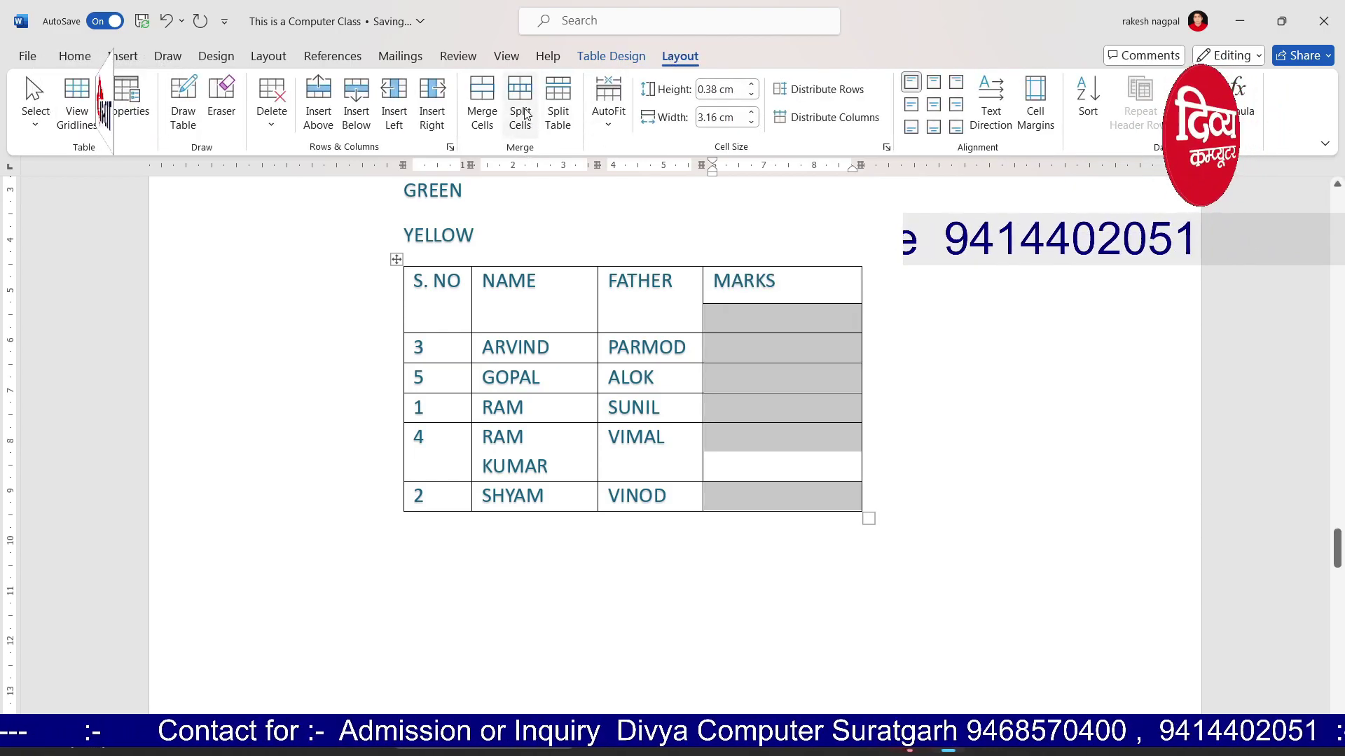
{"action": "left_click", "coordinate": [520, 106]}
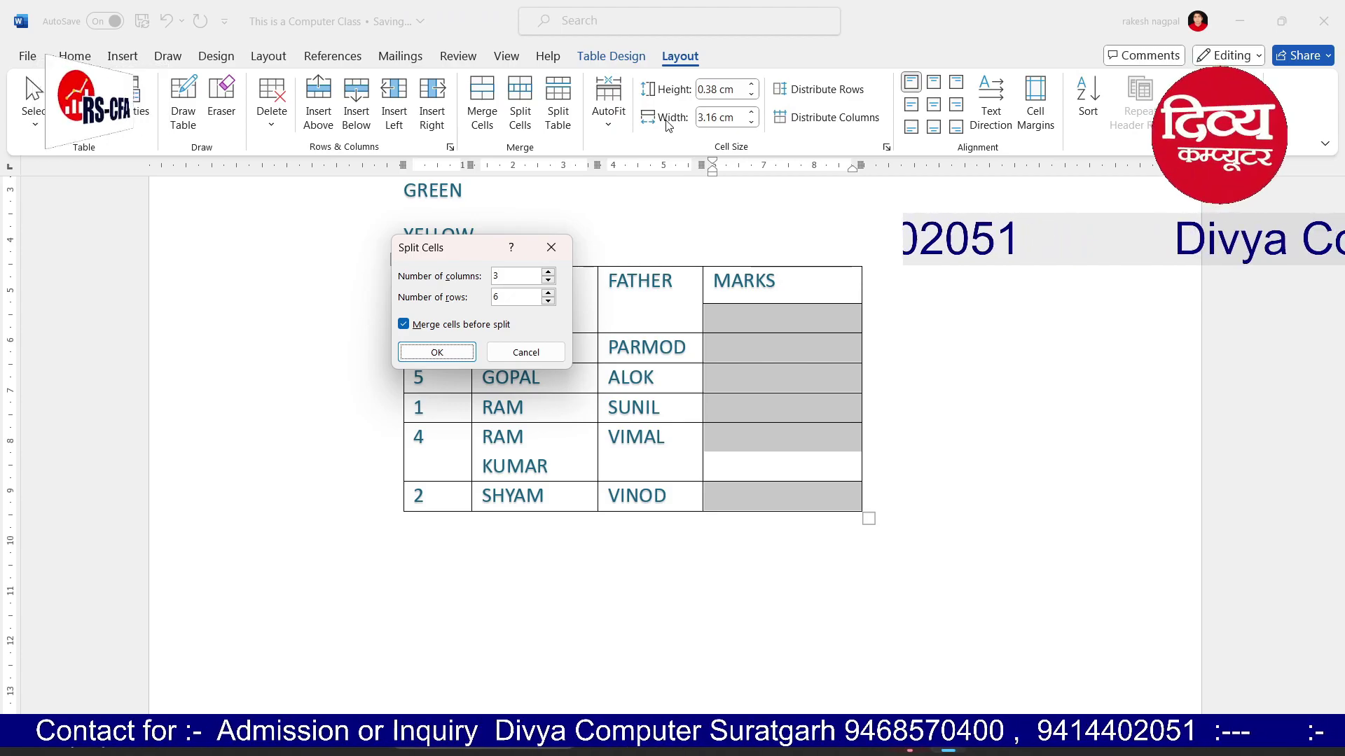
{"action": "key", "text": "Return"}
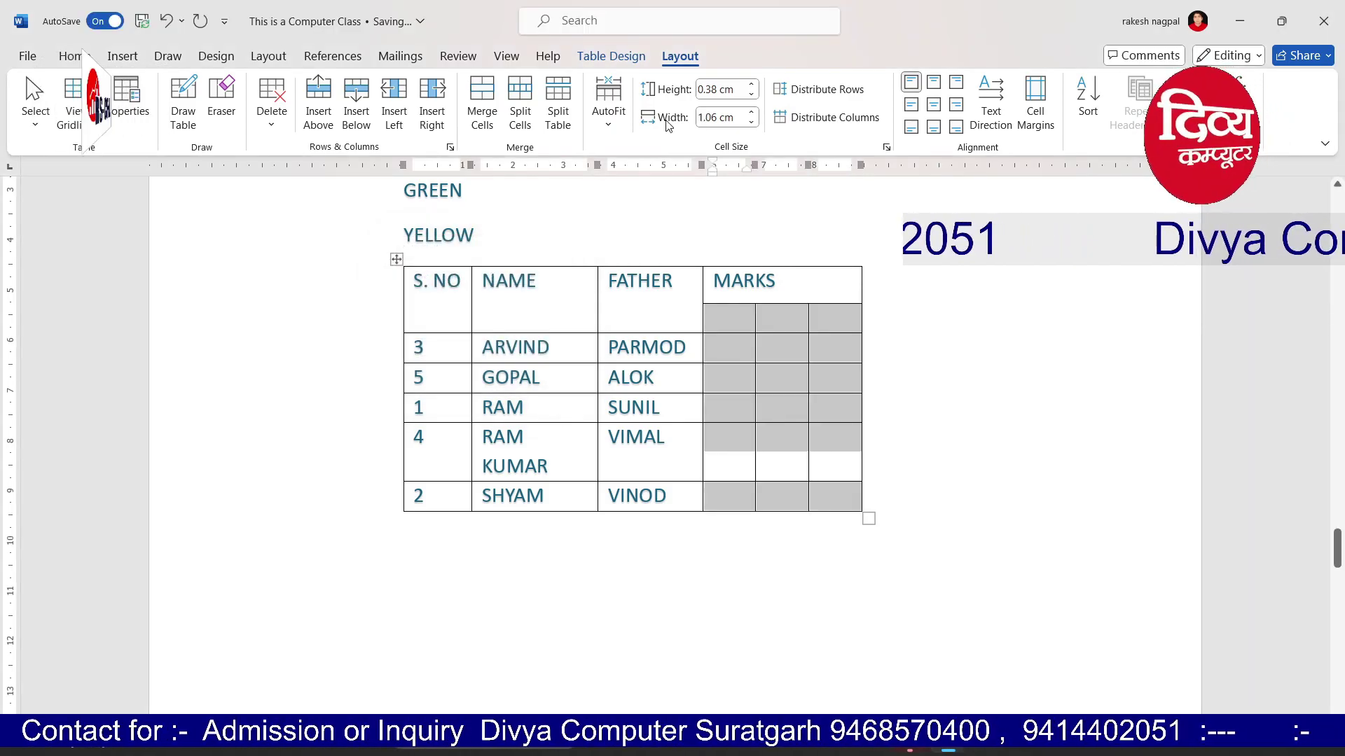
Label the three sub-columns under MARKS as 1, 2 and TOTAL
{"action": "left_click", "coordinate": [727, 325]}
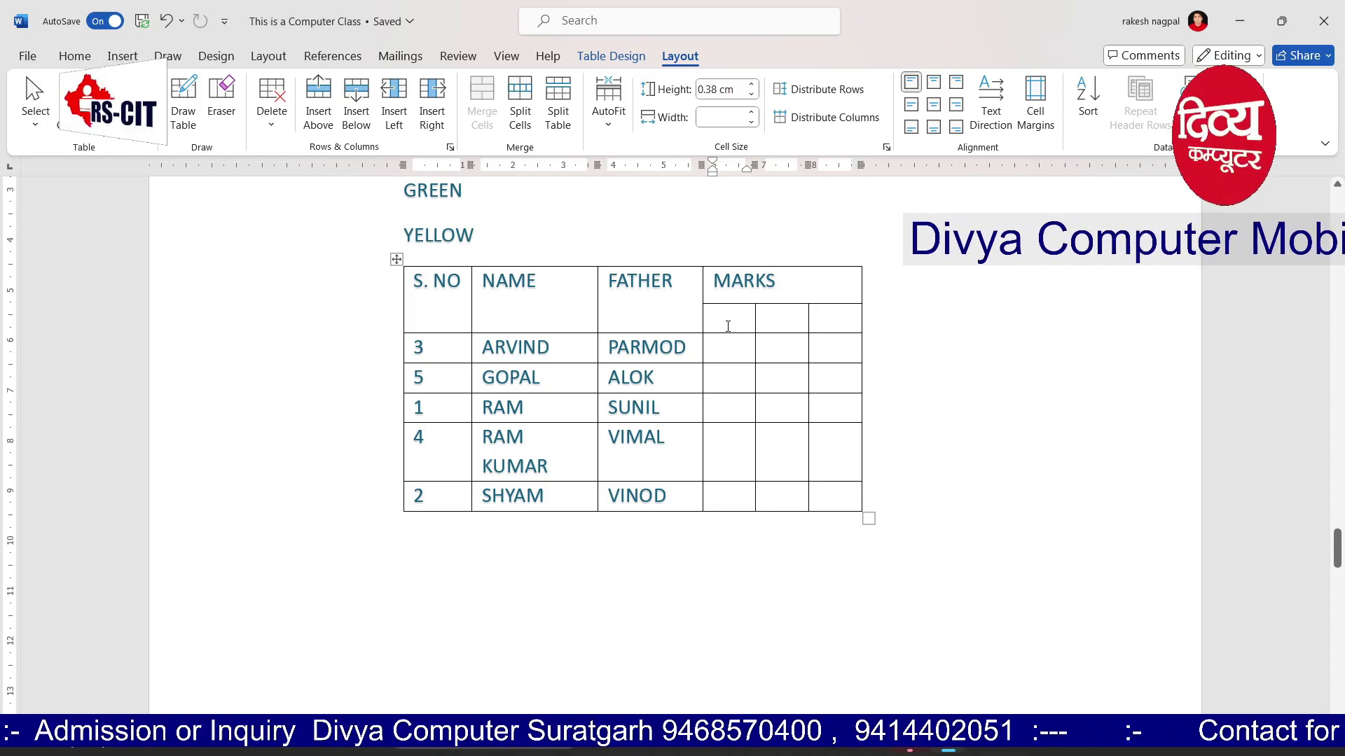
{"action": "type", "text": "1"}
{"action": "type", "text": "2"}
{"action": "key", "text": "Tab"}
{"action": "type", "text": "TOTAL"}
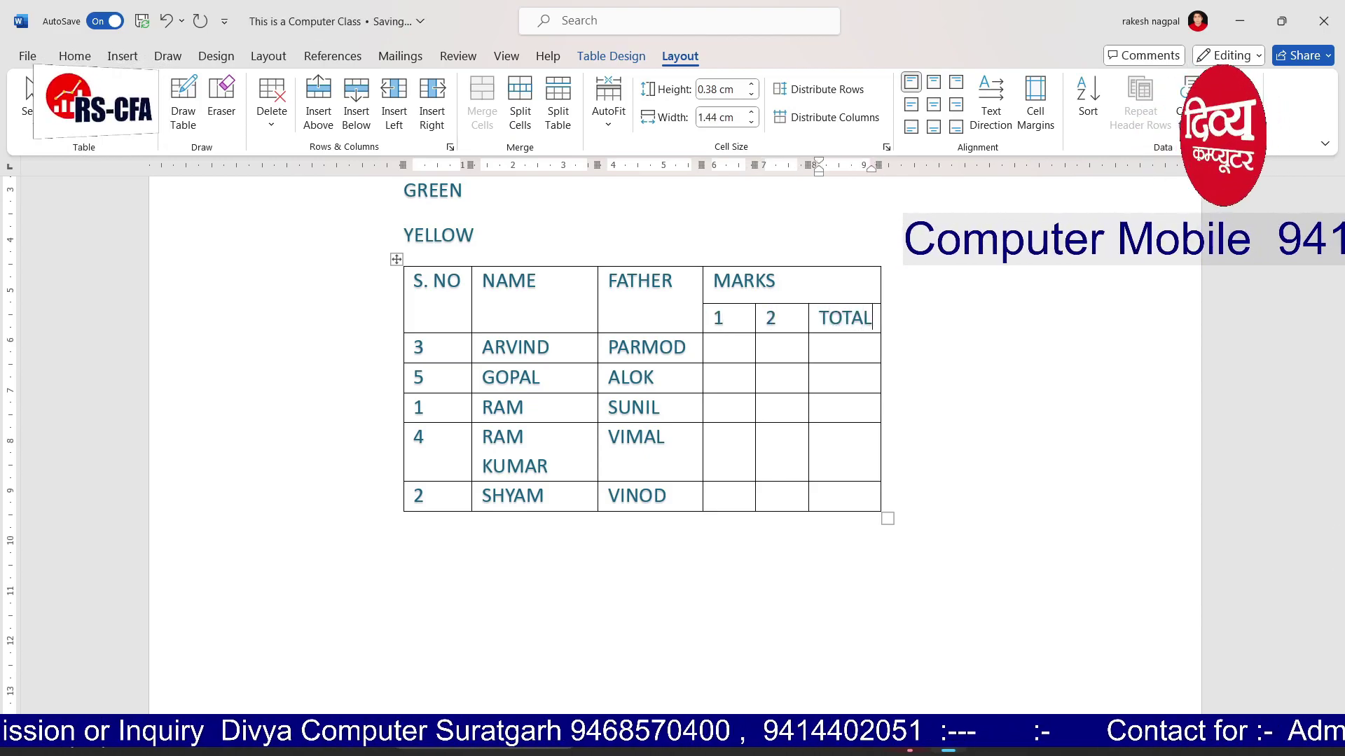
Centre the MARKS heading horizontally and vertically within its cell
{"action": "left_click", "coordinate": [722, 347]}
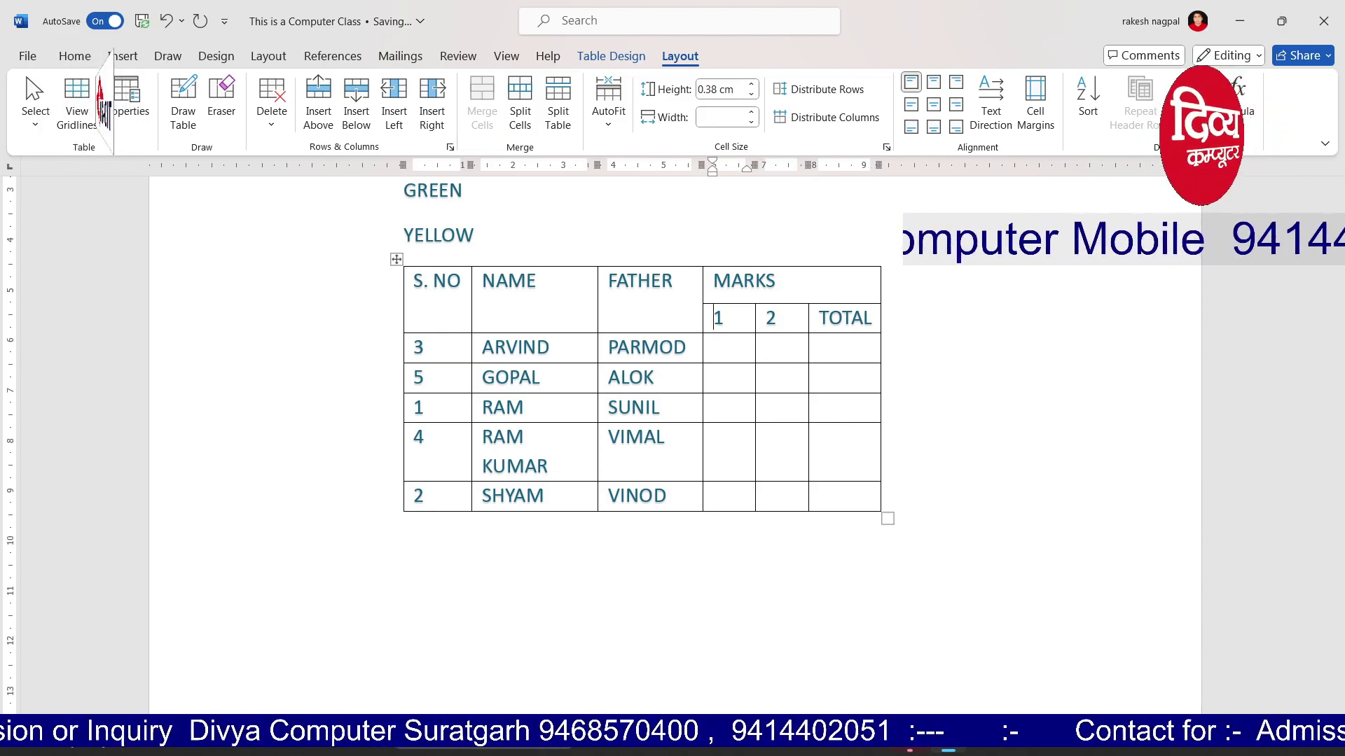
{"action": "key", "text": "Up"}
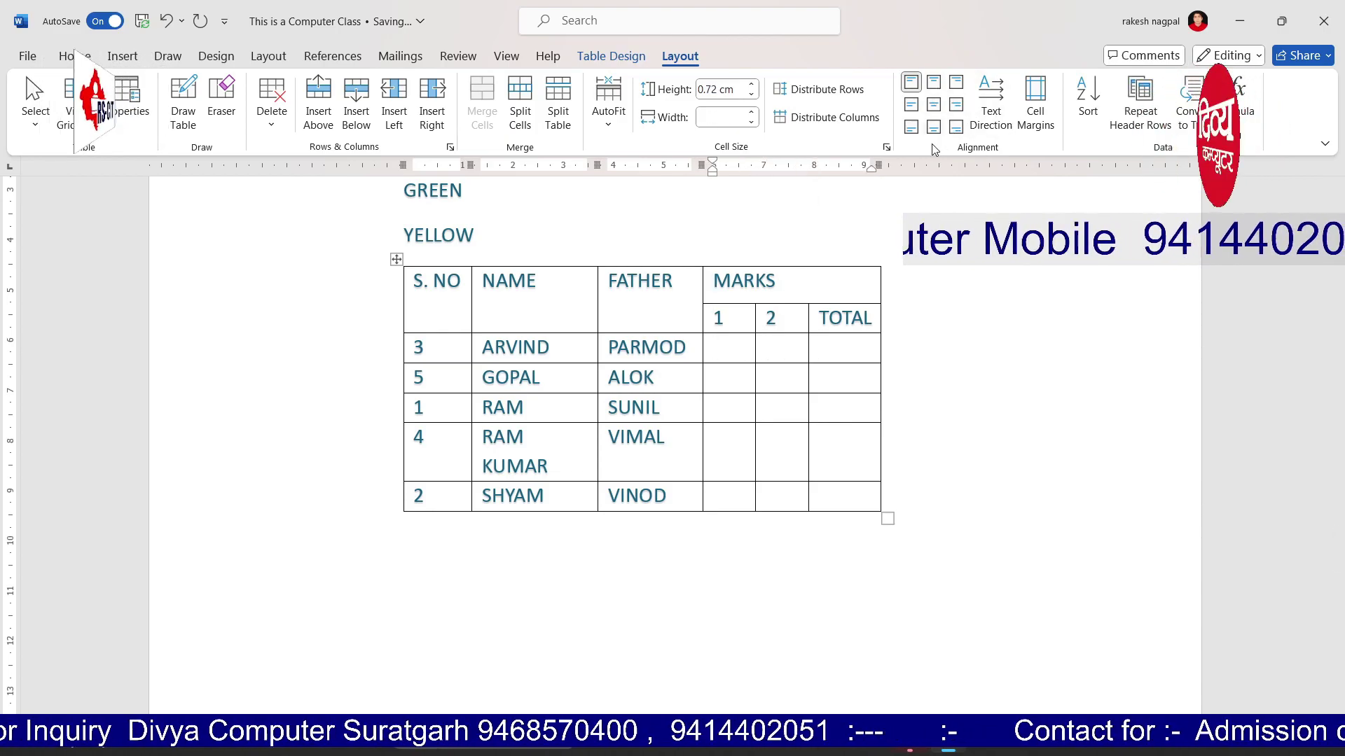
{"action": "left_click", "coordinate": [934, 105]}
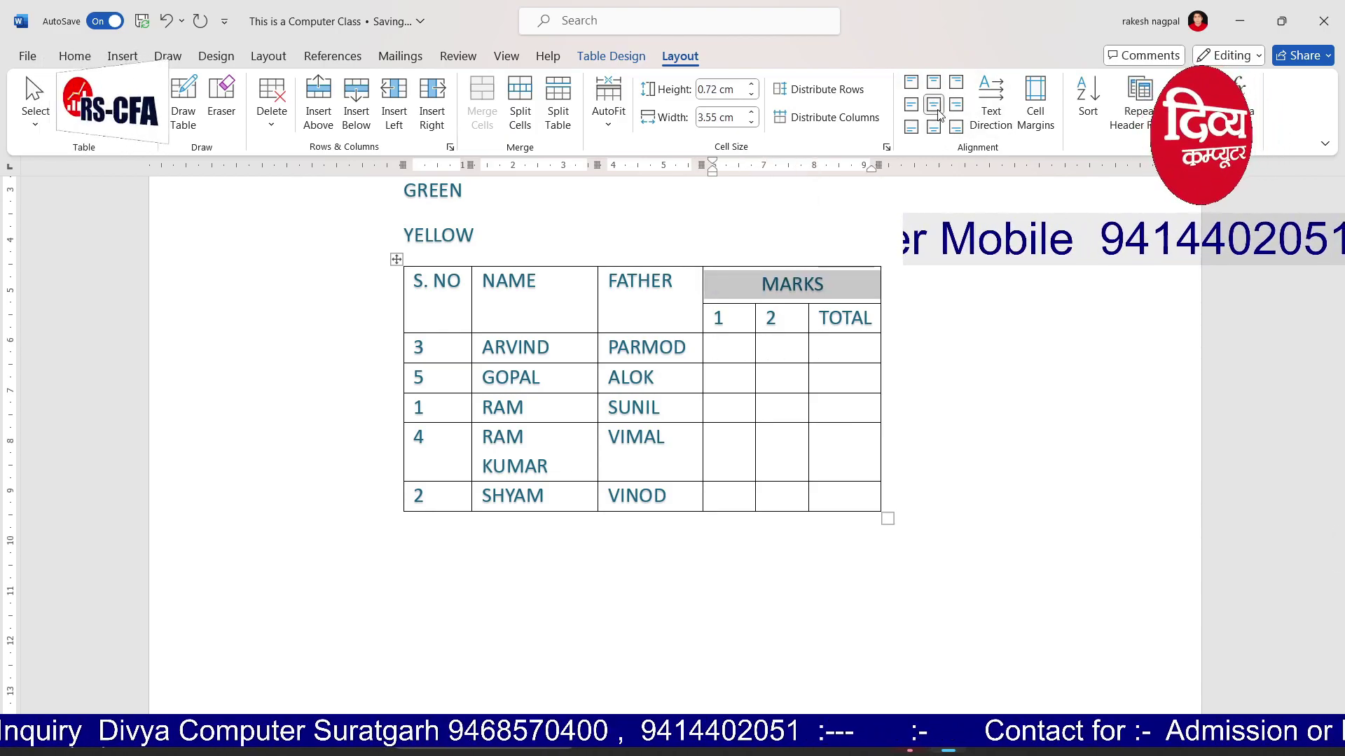
{"action": "left_click", "coordinate": [735, 346]}
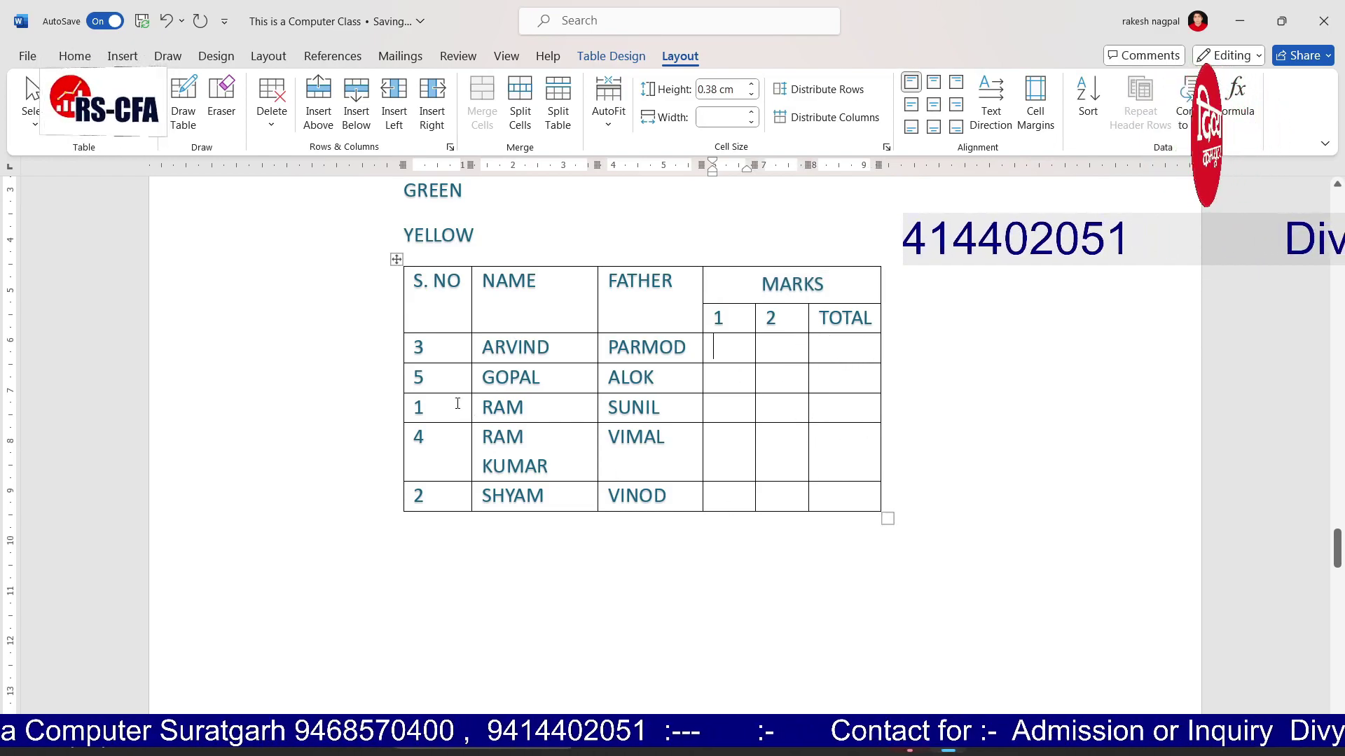
Clear the typed serial numbers from the five data rows of the S. NO column
{"action": "left_click", "coordinate": [428, 347]}
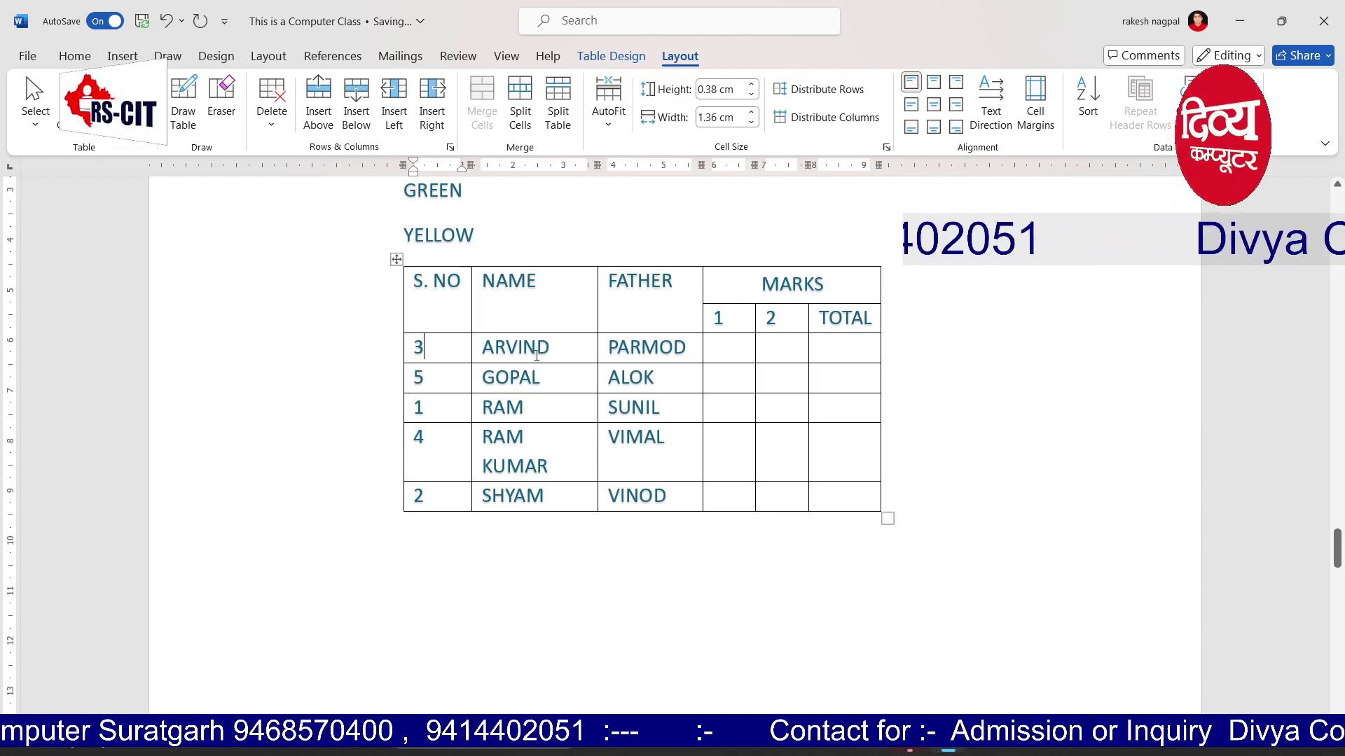
{"action": "left_click_drag", "start_coordinate": [444, 351], "coordinate": [432, 511]}
{"action": "key", "text": "Delete"}
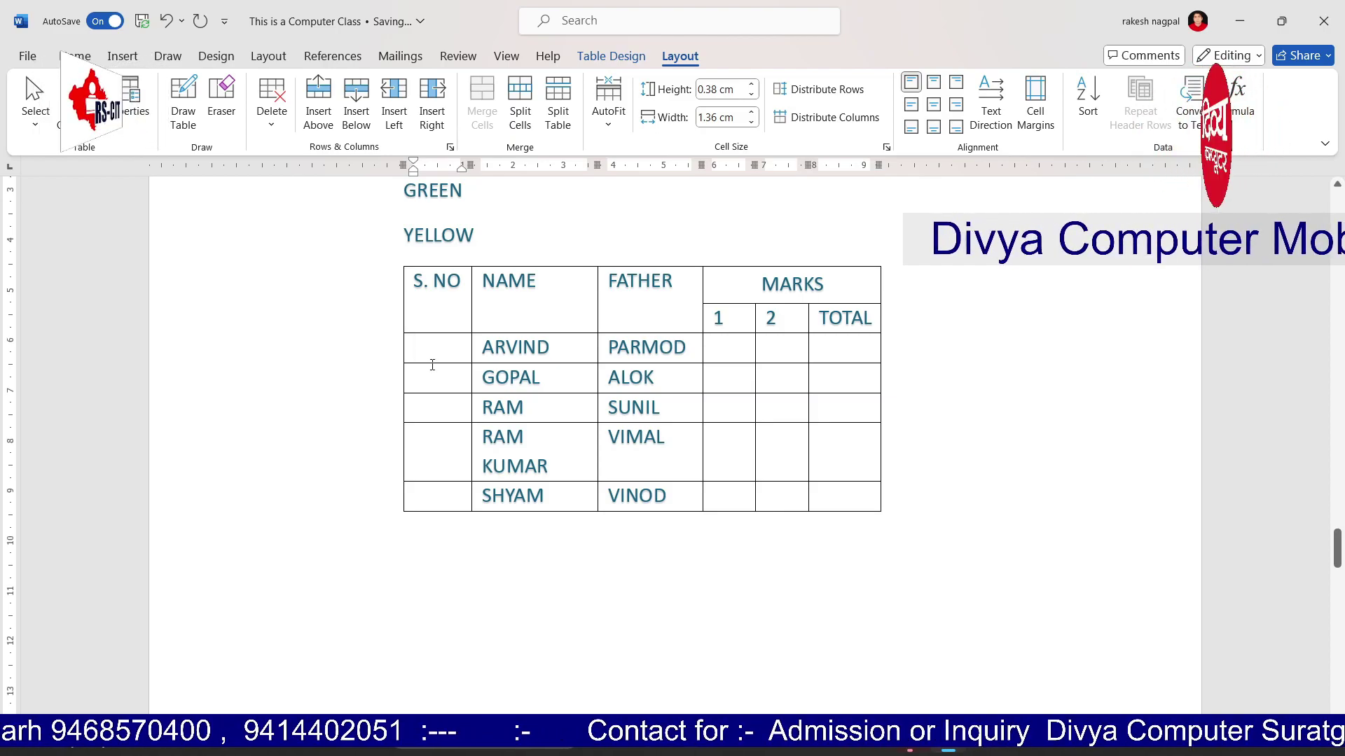
Apply automatic numbering to the five empty cells of the S. NO column
{"action": "left_click_drag", "start_coordinate": [430, 349], "coordinate": [431, 500]}
{"action": "left_click", "coordinate": [75, 56]}
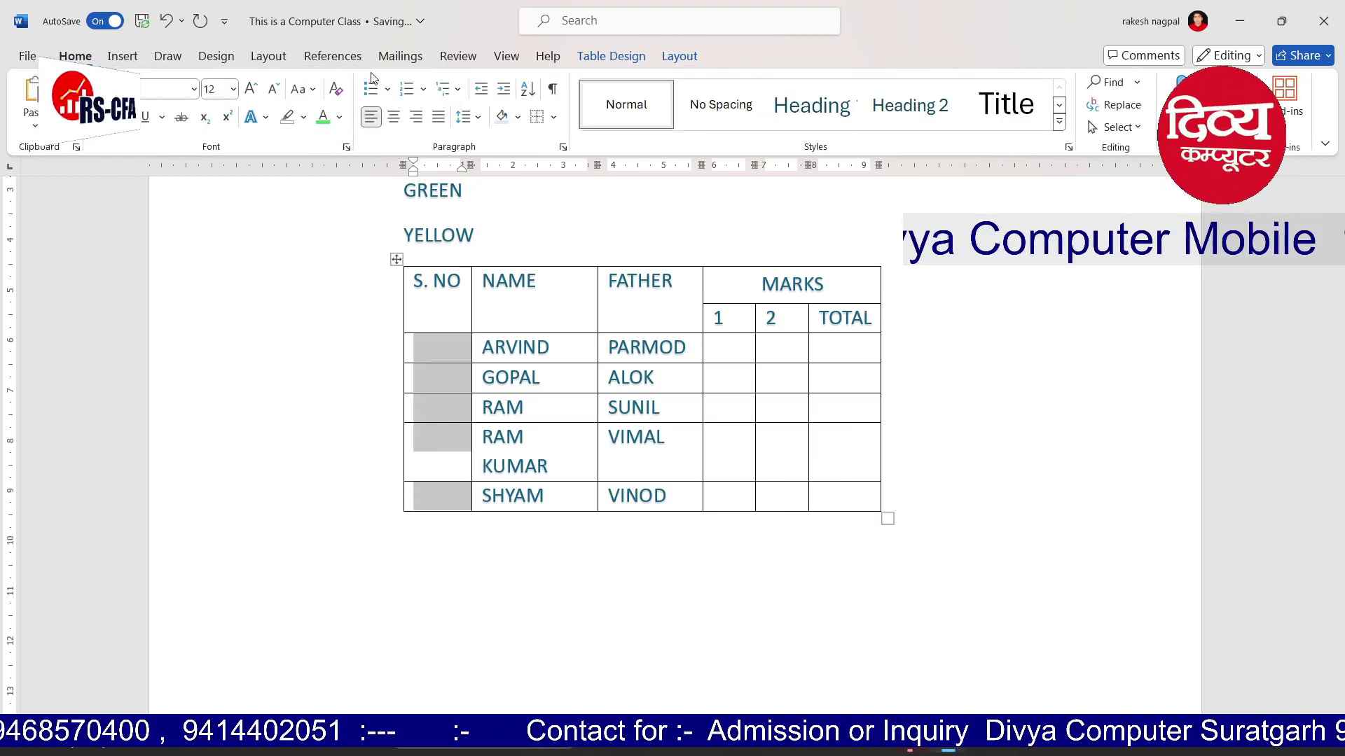
{"action": "left_click", "coordinate": [406, 88]}
{"action": "left_click", "coordinate": [643, 378]}
{"action": "left_click", "coordinate": [724, 352]}
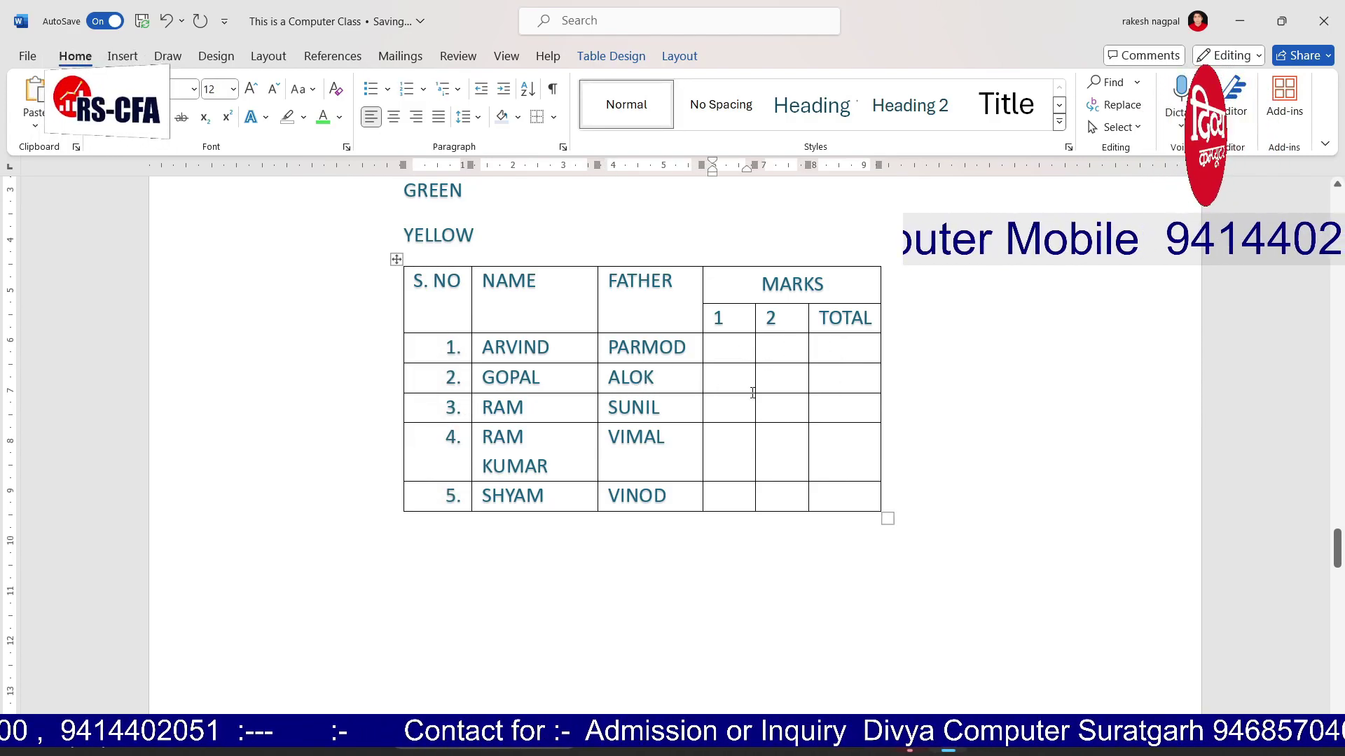
Try centre and right alignment on the whole table and finish with it aligned left on the page
{"action": "left_click", "coordinate": [396, 259]}
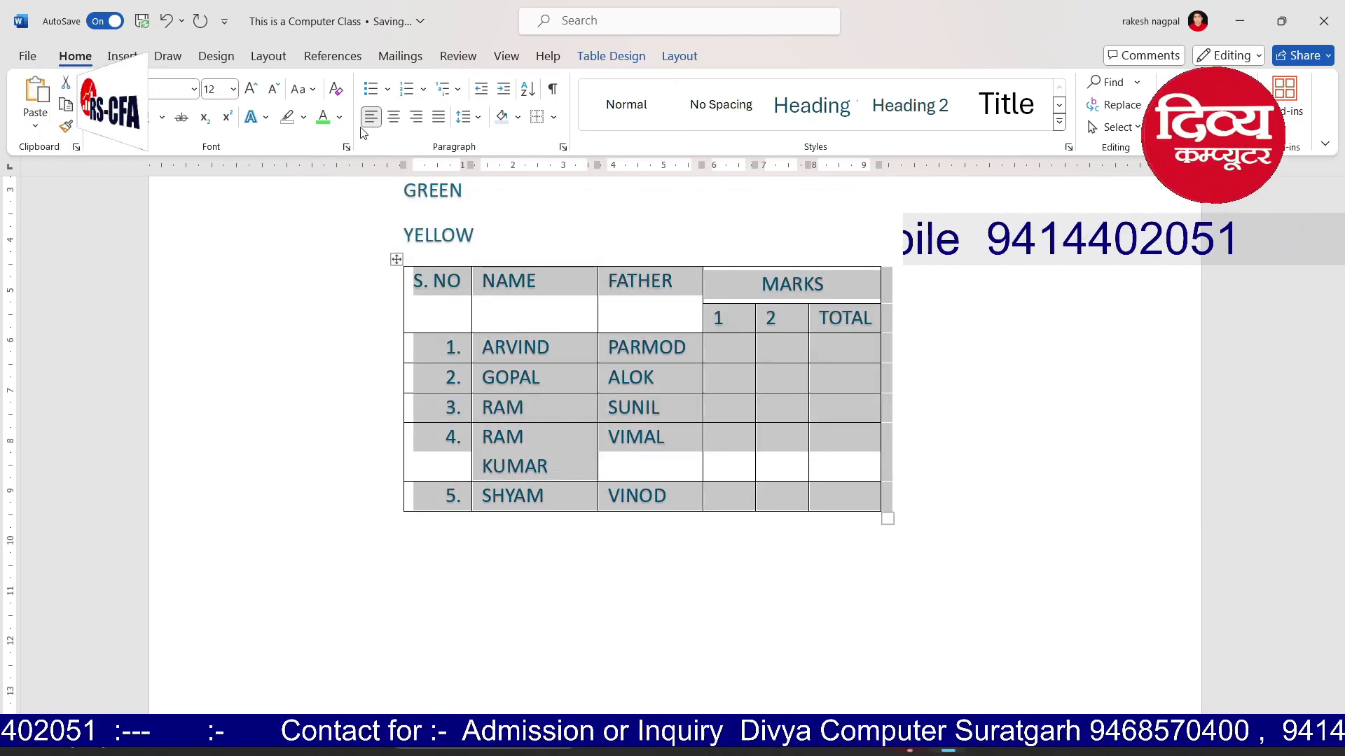
{"action": "left_click", "coordinate": [395, 118]}
{"action": "left_click", "coordinate": [414, 118]}
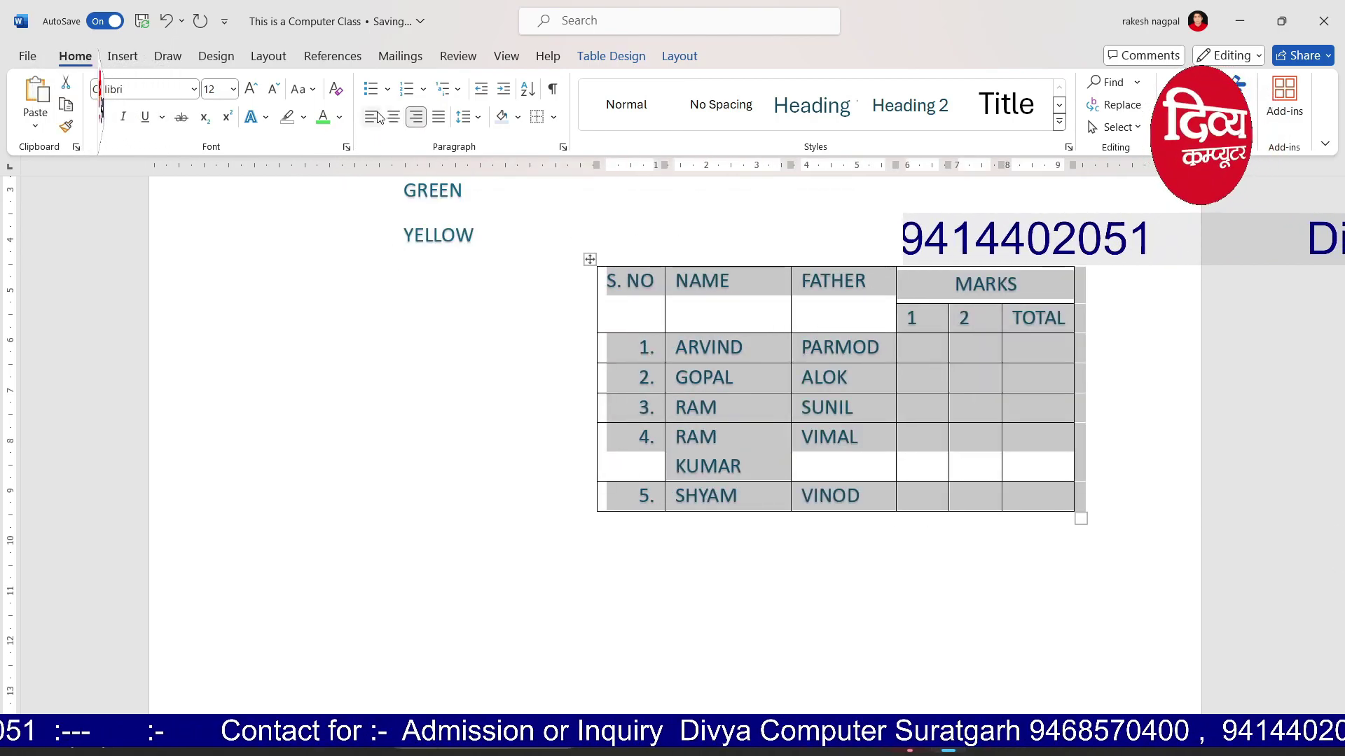
{"action": "left_click", "coordinate": [376, 117]}
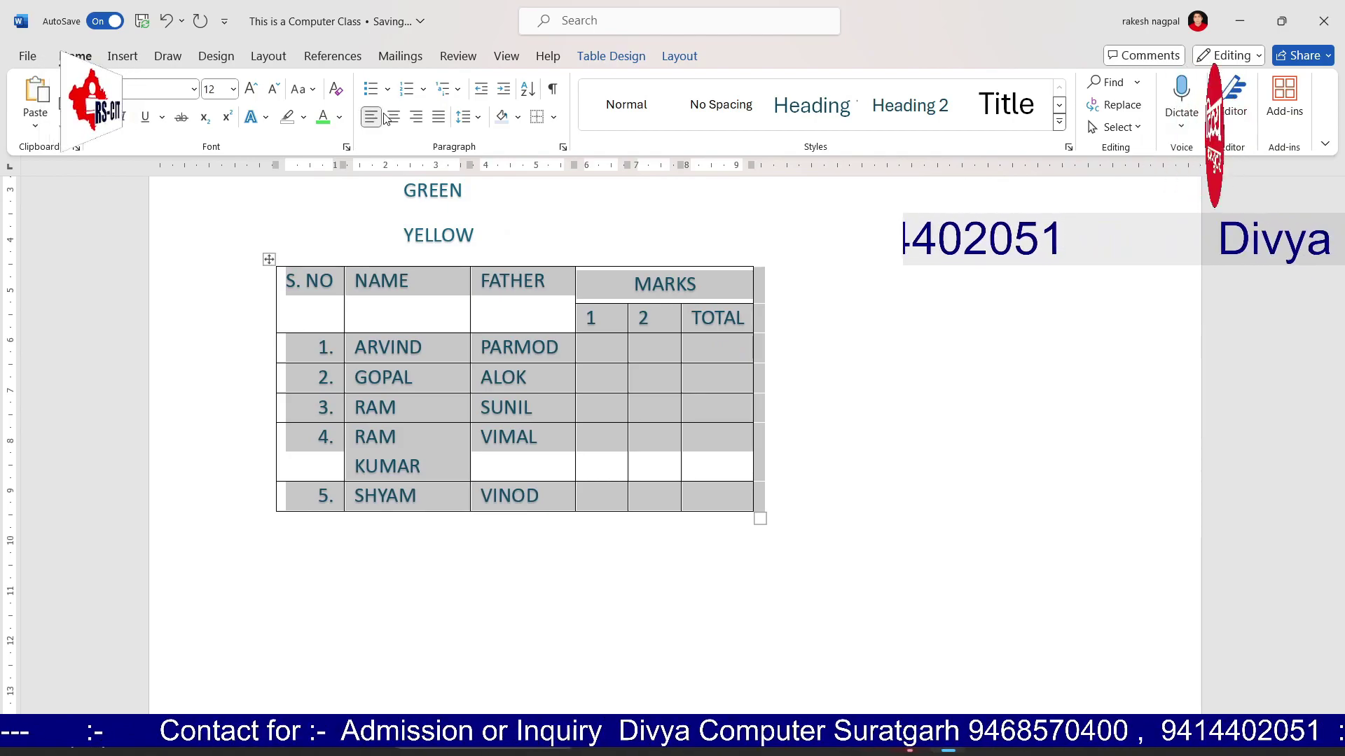
Cut the whole table and paste it on a new line directly below the heading "This is a Computer BATCH"
{"action": "right_click", "coordinate": [273, 264]}
{"action": "left_click", "coordinate": [316, 333]}
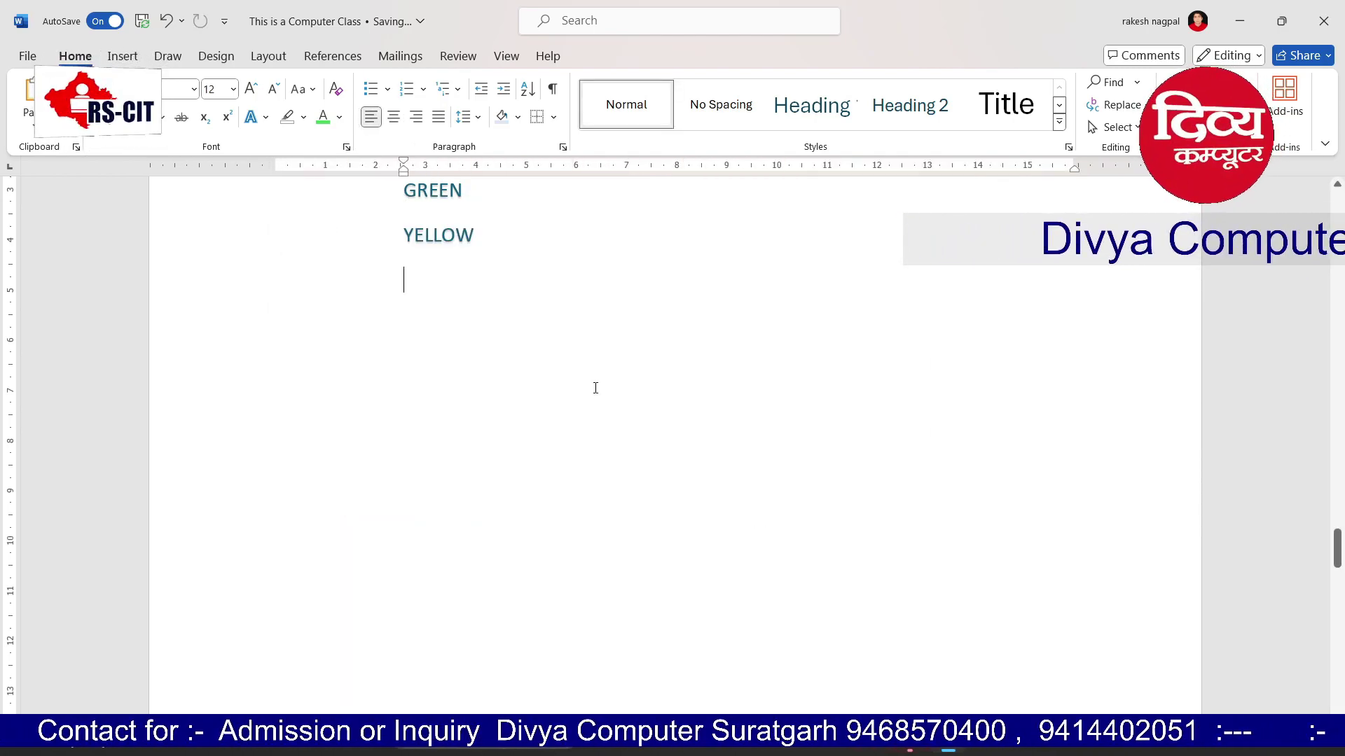
{"action": "scroll", "coordinate": [595, 388], "scroll_direction": "up", "scroll_amount": 15}
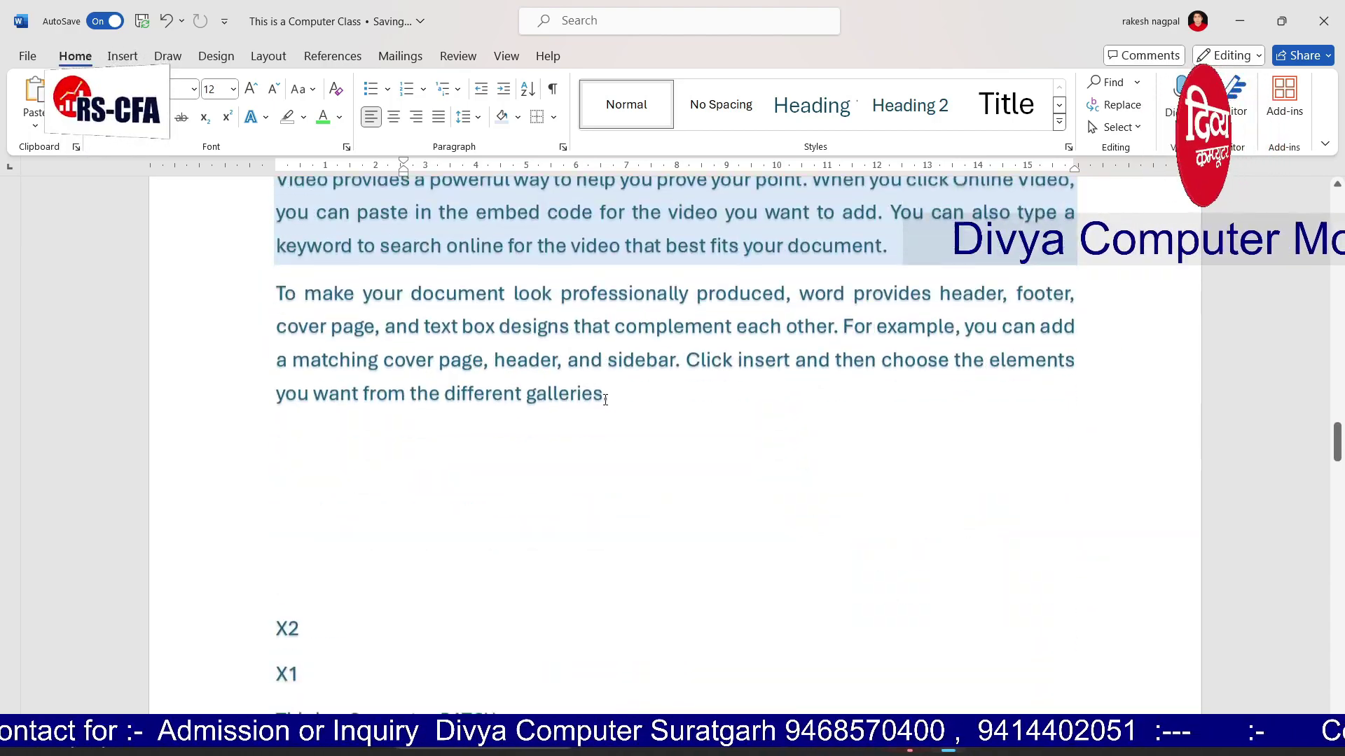
{"action": "scroll", "coordinate": [606, 399], "scroll_direction": "down", "scroll_amount": 2}
{"action": "scroll", "coordinate": [854, 393], "scroll_direction": "up", "scroll_amount": 6}
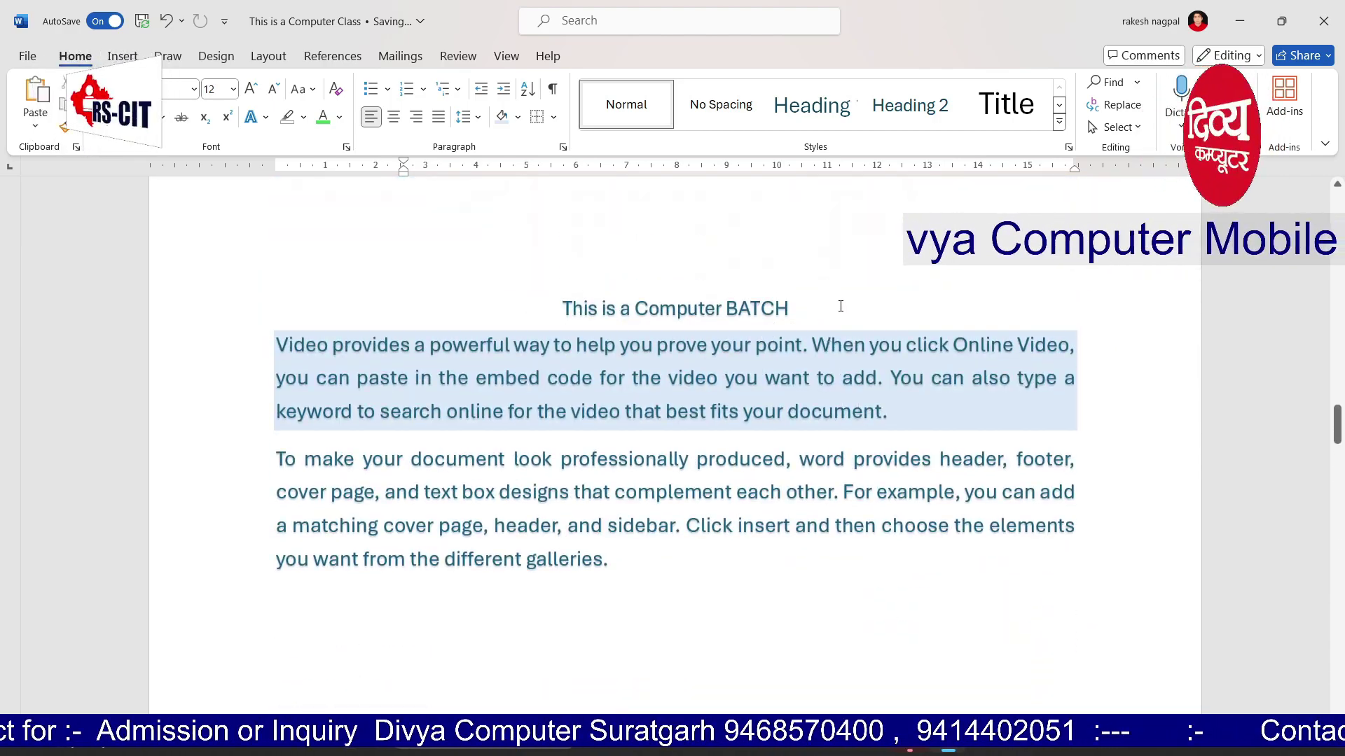
{"action": "left_click", "coordinate": [790, 309]}
{"action": "key", "text": "Return"}
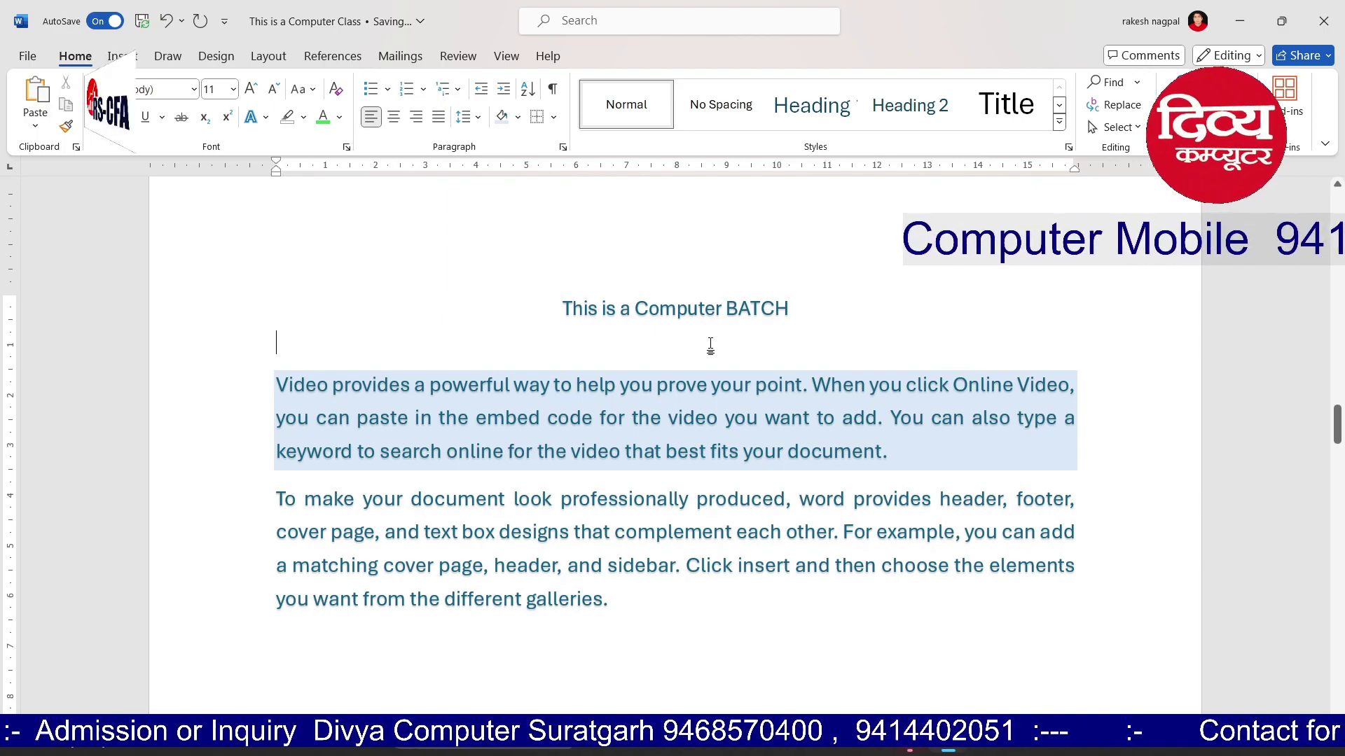
{"action": "key", "text": "ctrl+v"}
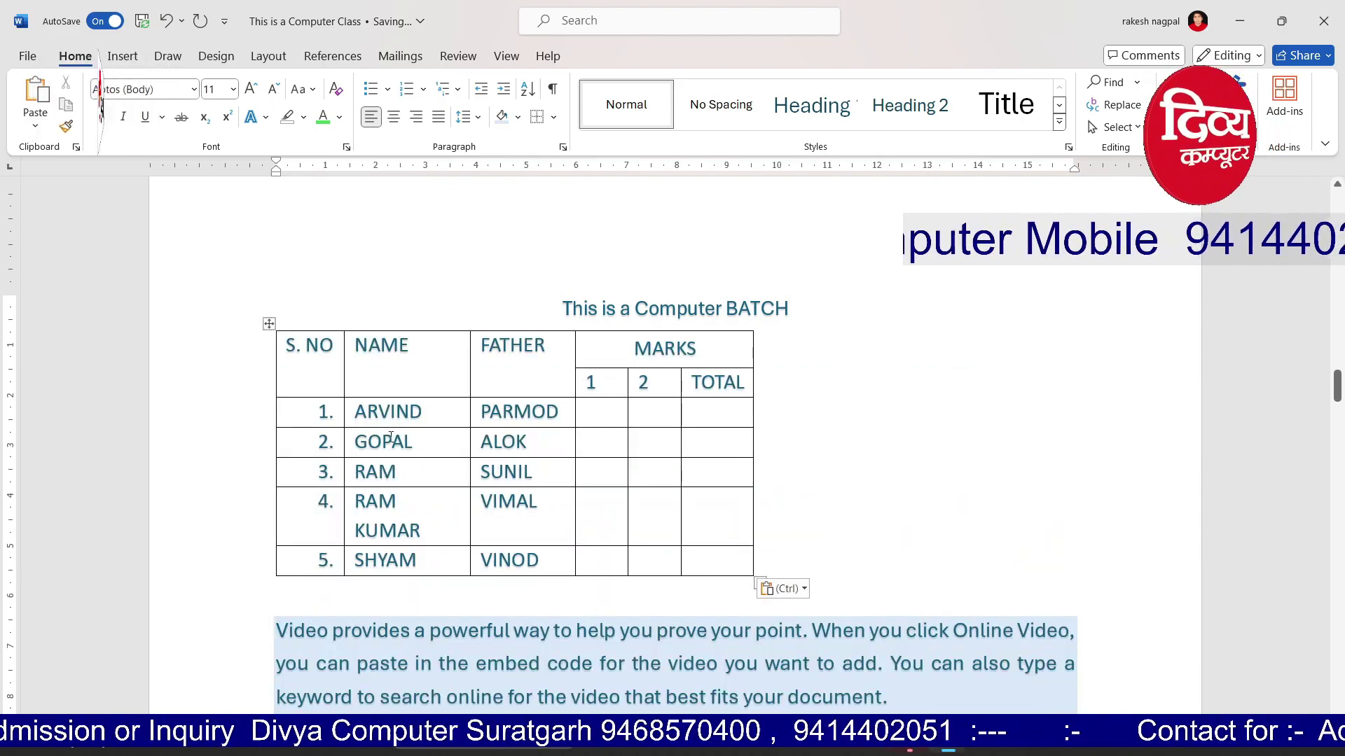
Set the table's text wrapping to around and remove the blank line above the "Video provides" paragraph beside it
{"action": "left_click", "coordinate": [271, 323]}
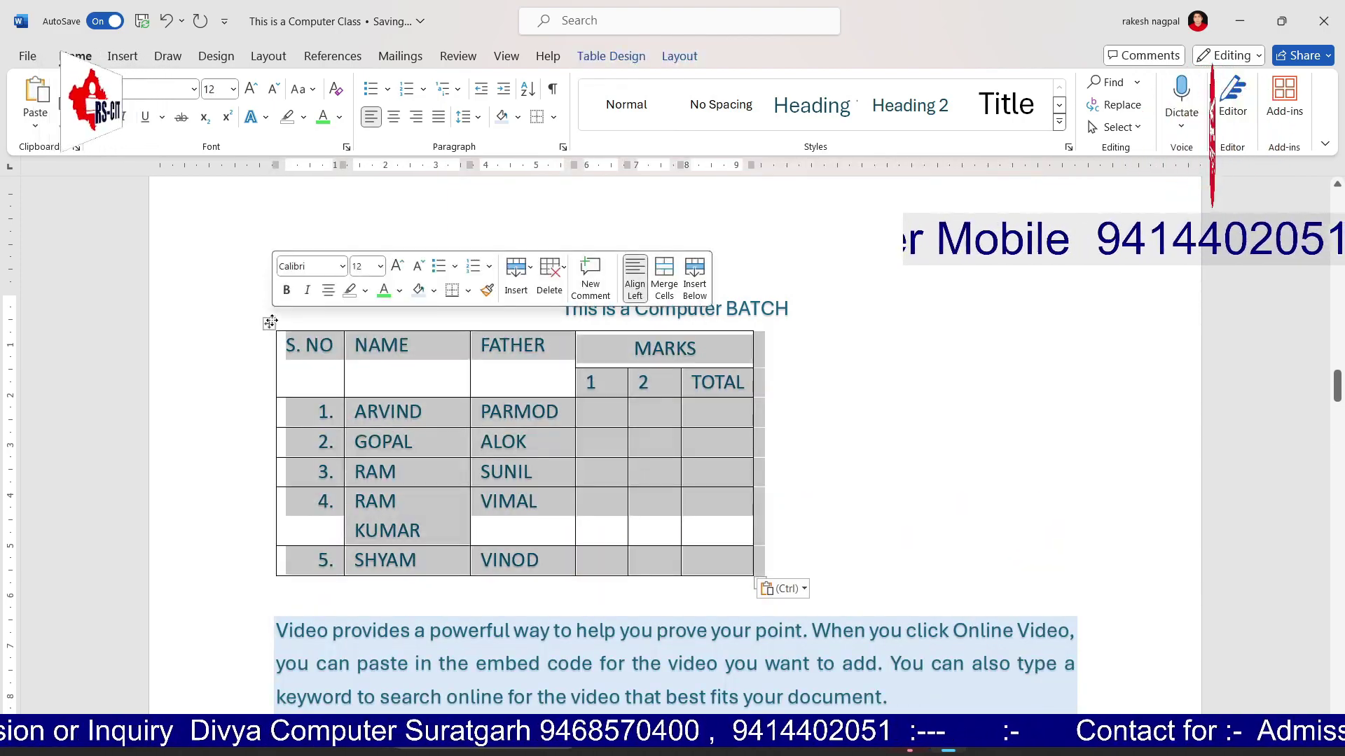
{"action": "left_click", "coordinate": [679, 56]}
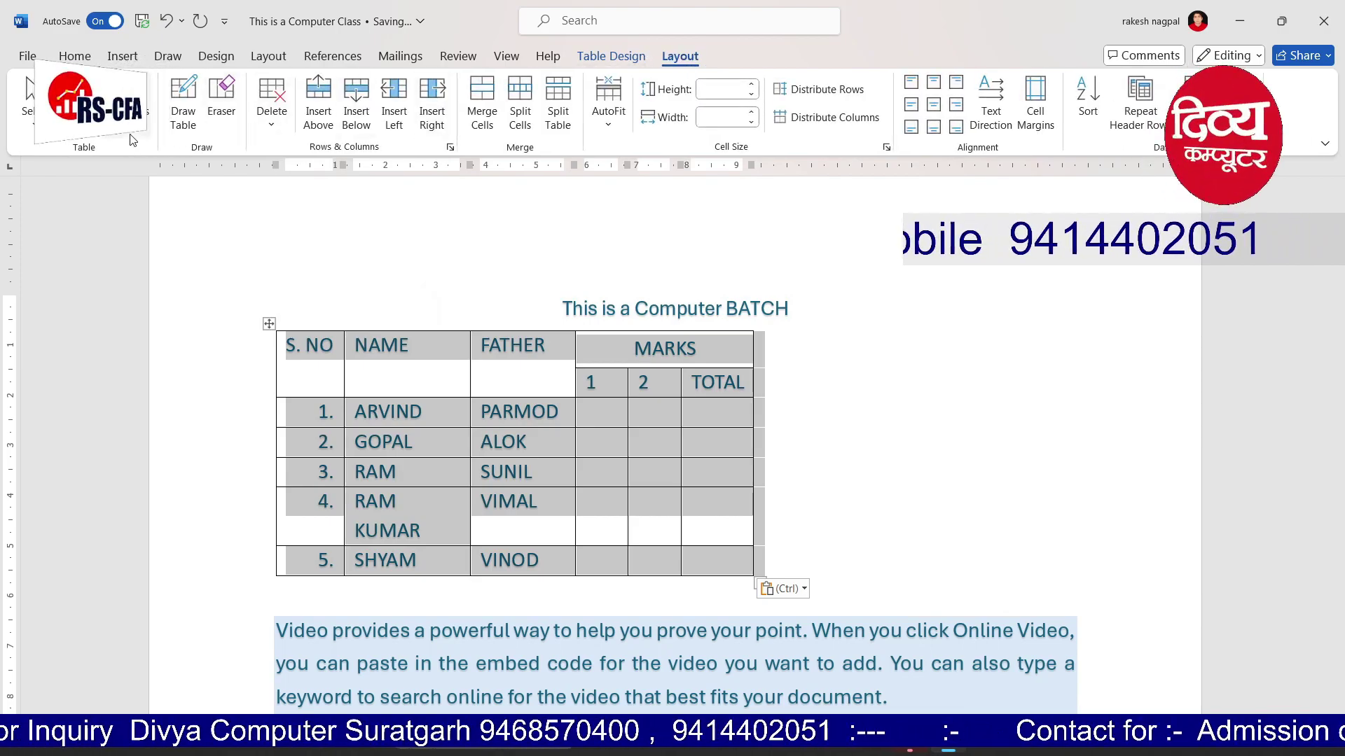
{"action": "left_click", "coordinate": [128, 112]}
{"action": "left_click", "coordinate": [607, 416]}
{"action": "left_click", "coordinate": [745, 549]}
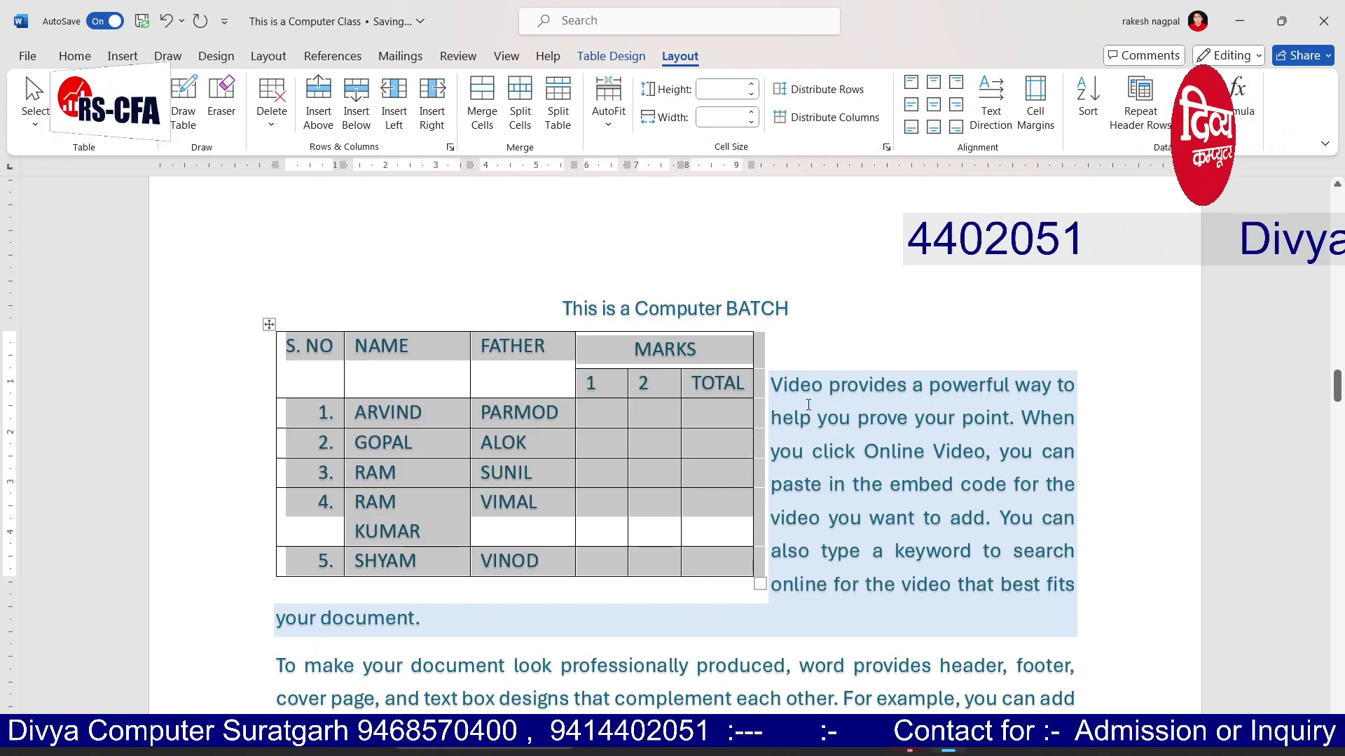
{"action": "left_click", "coordinate": [795, 341]}
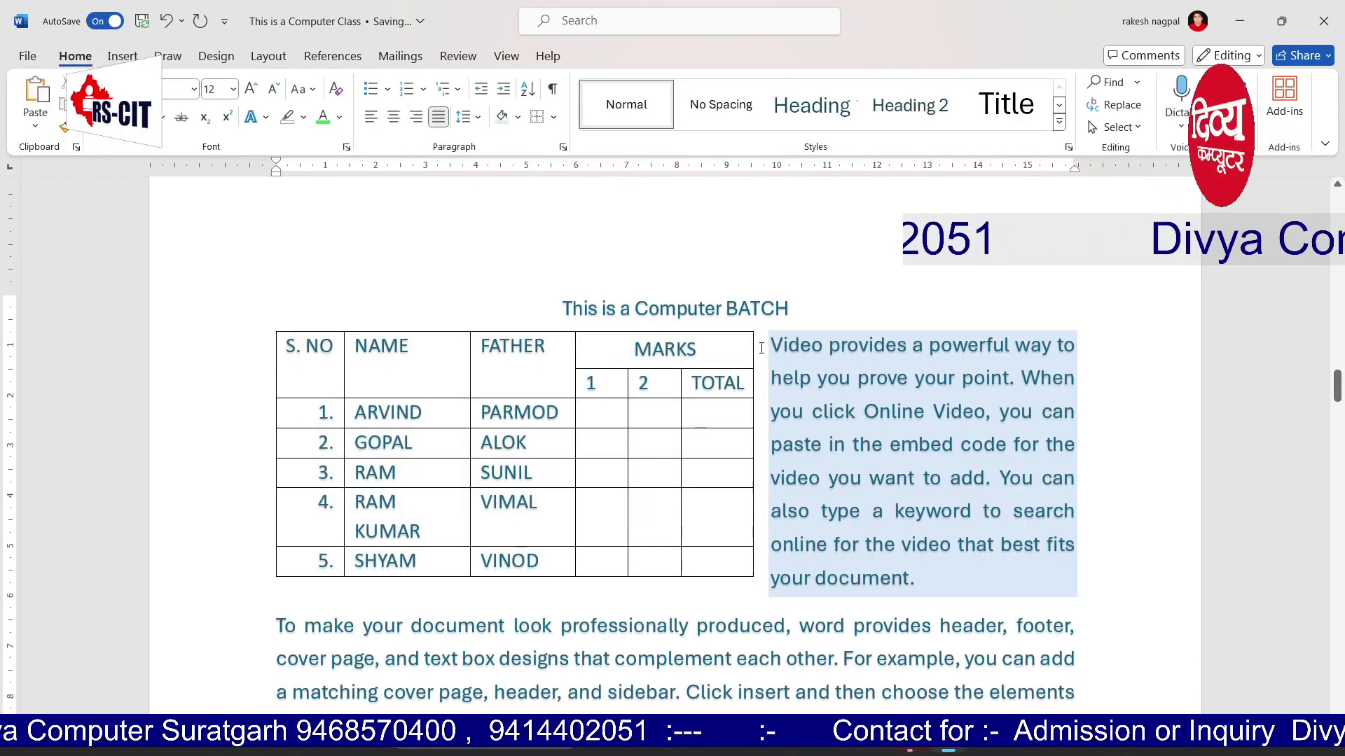
{"action": "scroll", "coordinate": [708, 437], "scroll_direction": "down", "scroll_amount": 5}
{"action": "scroll", "coordinate": [708, 438], "scroll_direction": "up", "scroll_amount": 6}
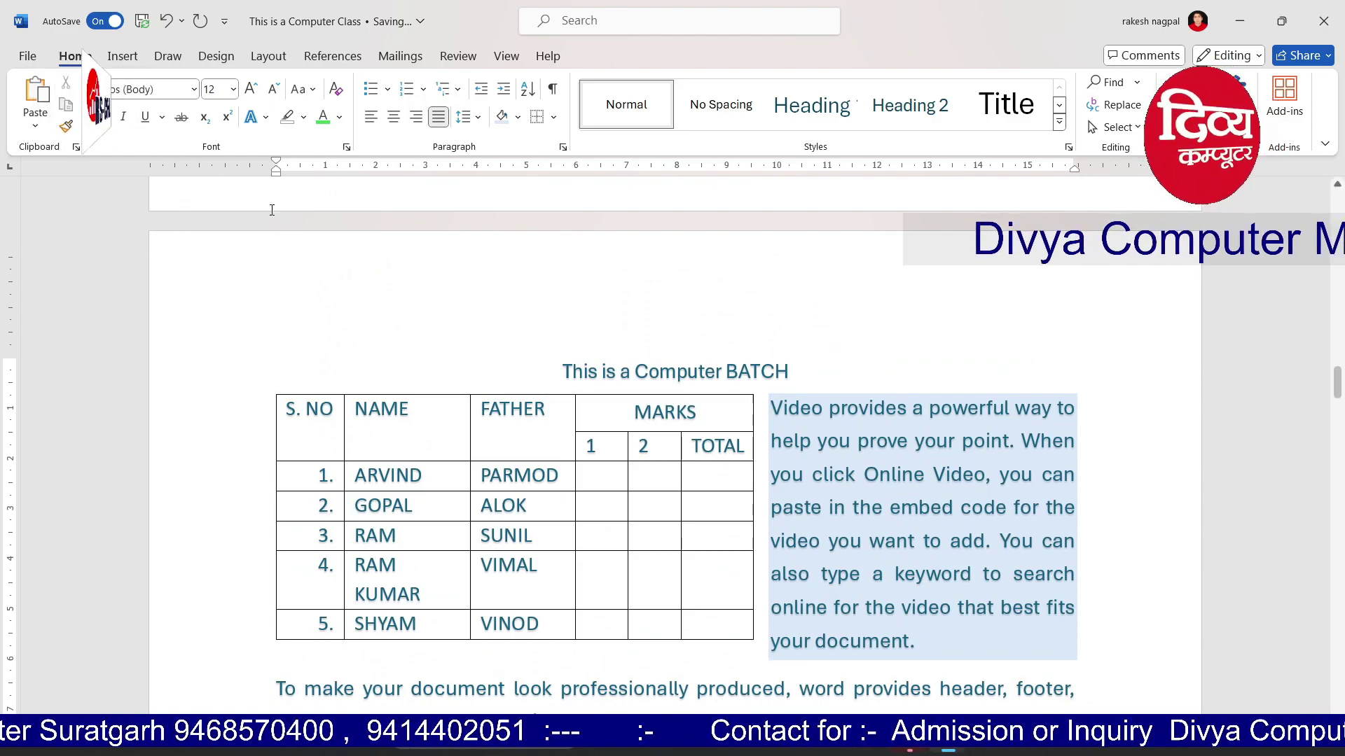
Undo the blank line removal and the table's text wrapping change
{"action": "left_click", "coordinate": [166, 21]}
{"action": "left_click", "coordinate": [166, 21]}
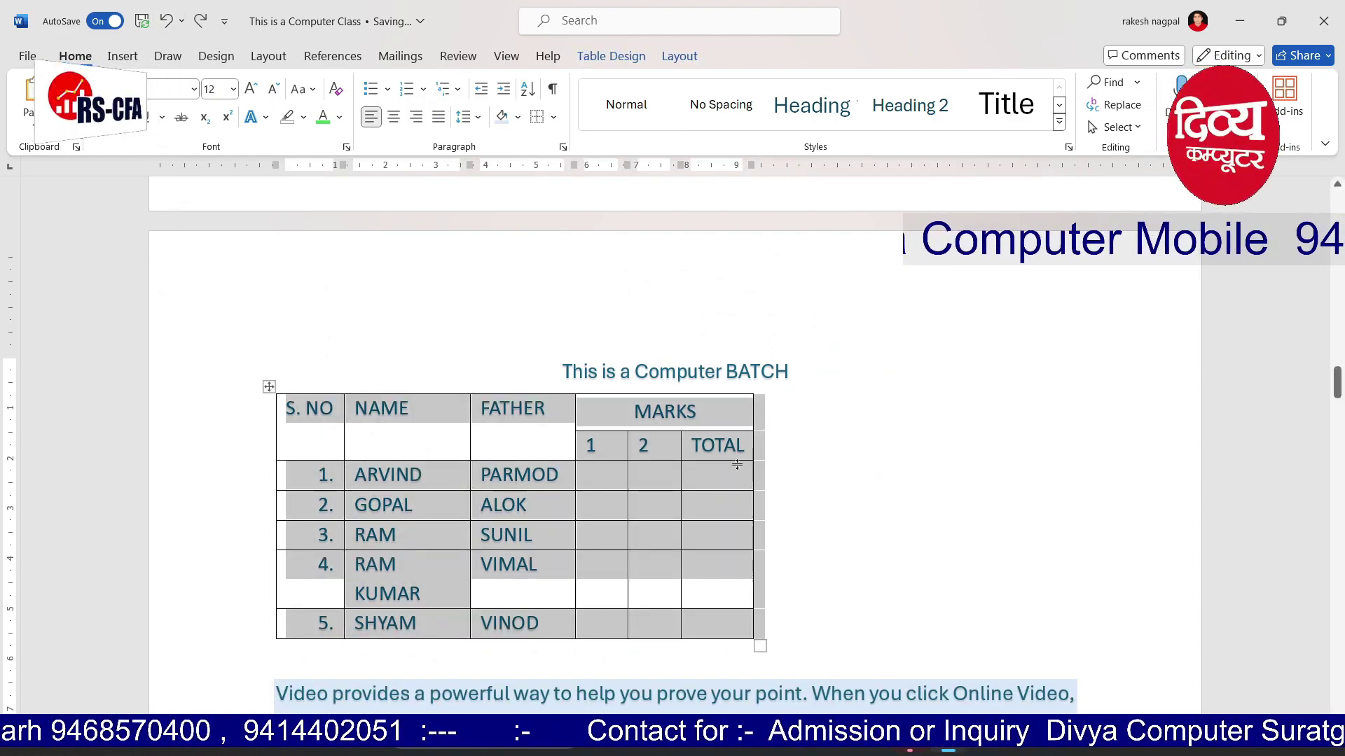
{"action": "left_click", "coordinate": [795, 475]}
{"action": "scroll", "coordinate": [722, 623], "scroll_direction": "down", "scroll_amount": 4}
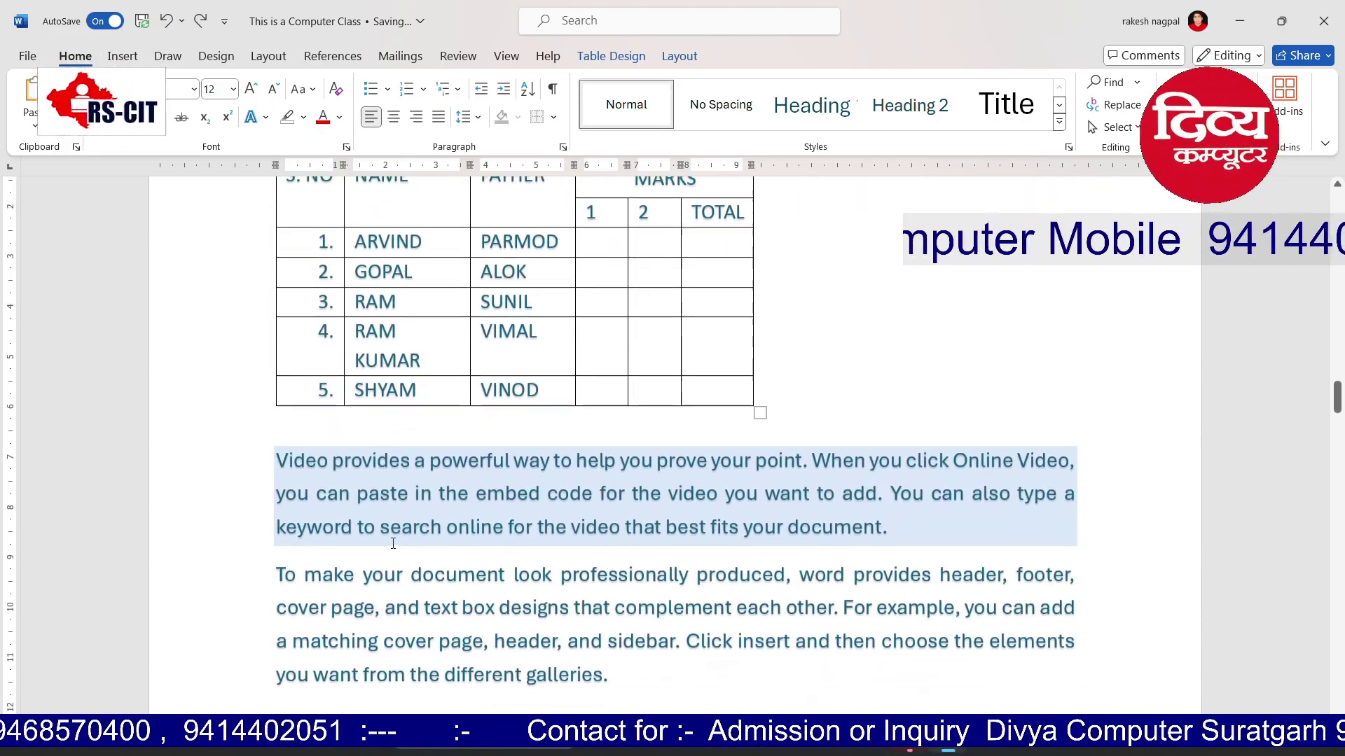
Insert the picture "blue tooth" from the Data folder on a new line above the "Video provides" paragraph
{"action": "left_click", "coordinate": [346, 421]}
{"action": "key", "text": "Return"}
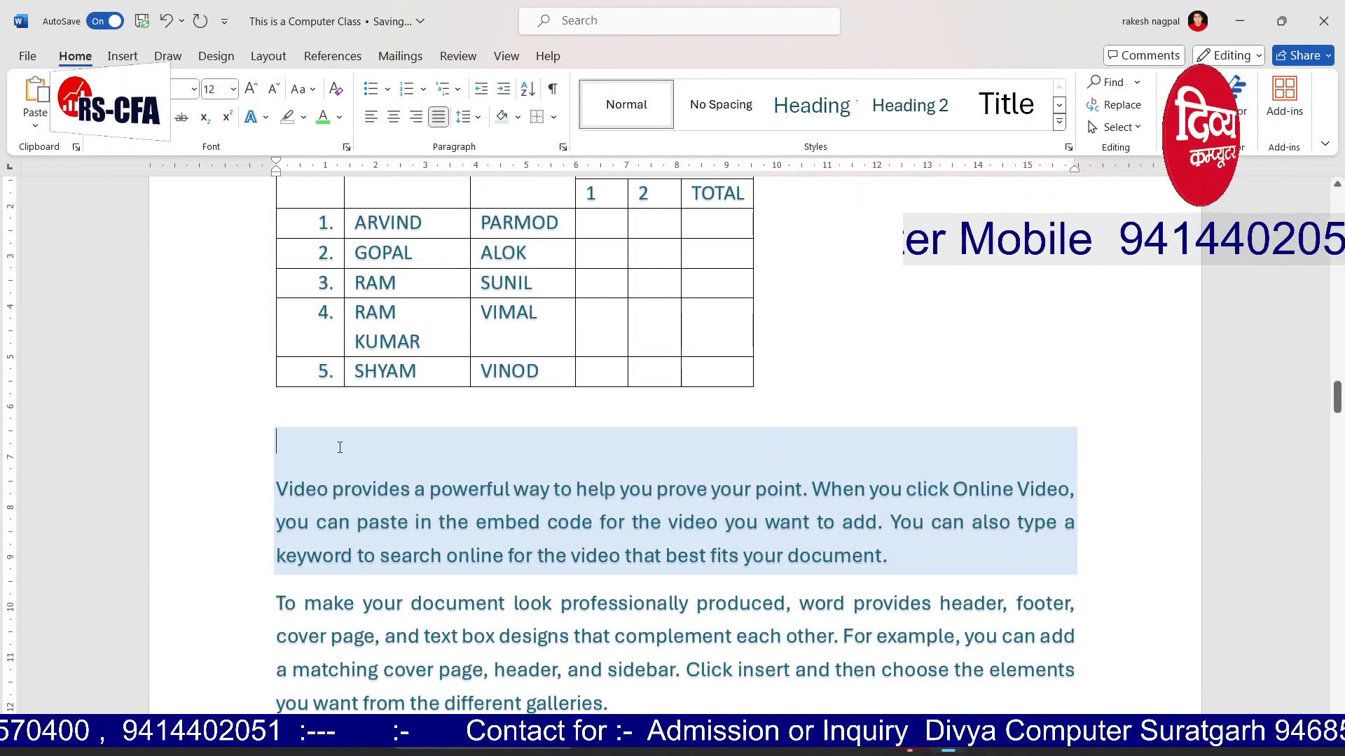
{"action": "left_click", "coordinate": [123, 55]}
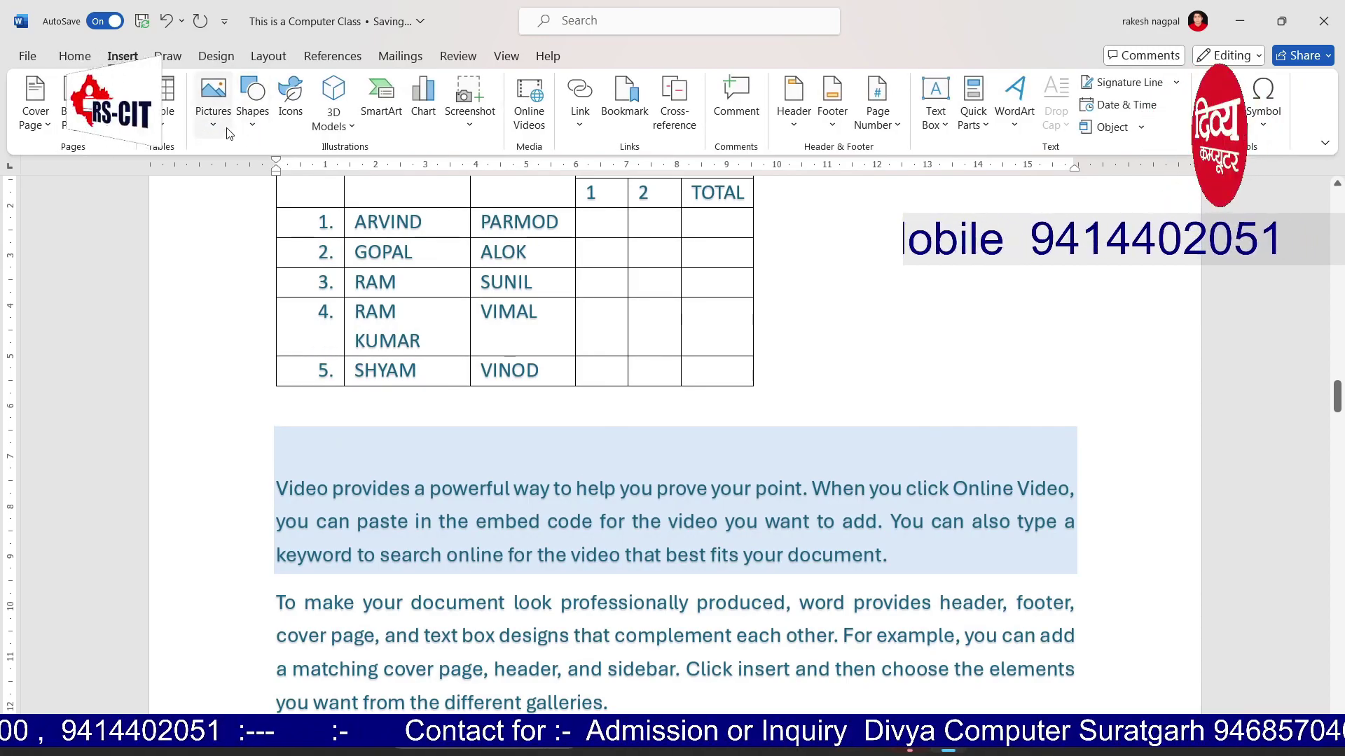
{"action": "left_click", "coordinate": [213, 105]}
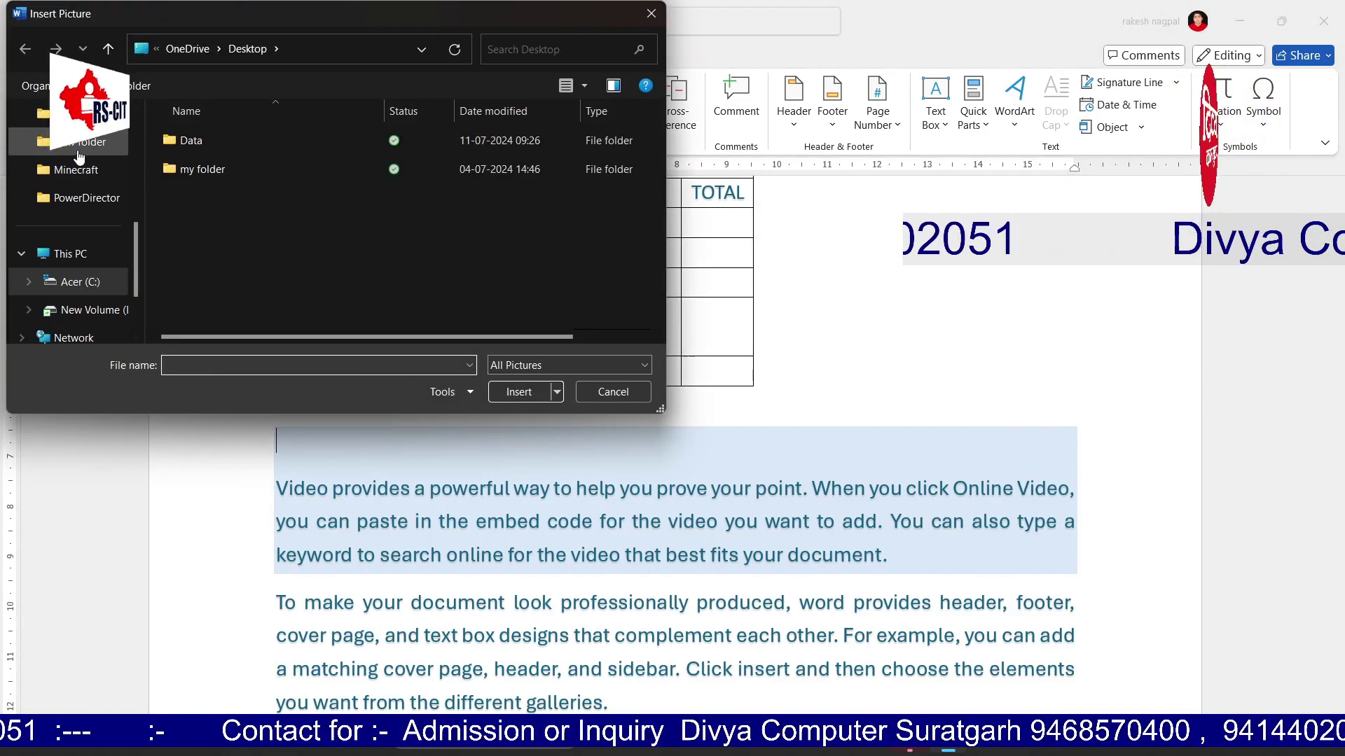
{"action": "left_click", "coordinate": [68, 116]}
{"action": "left_click", "coordinate": [193, 141]}
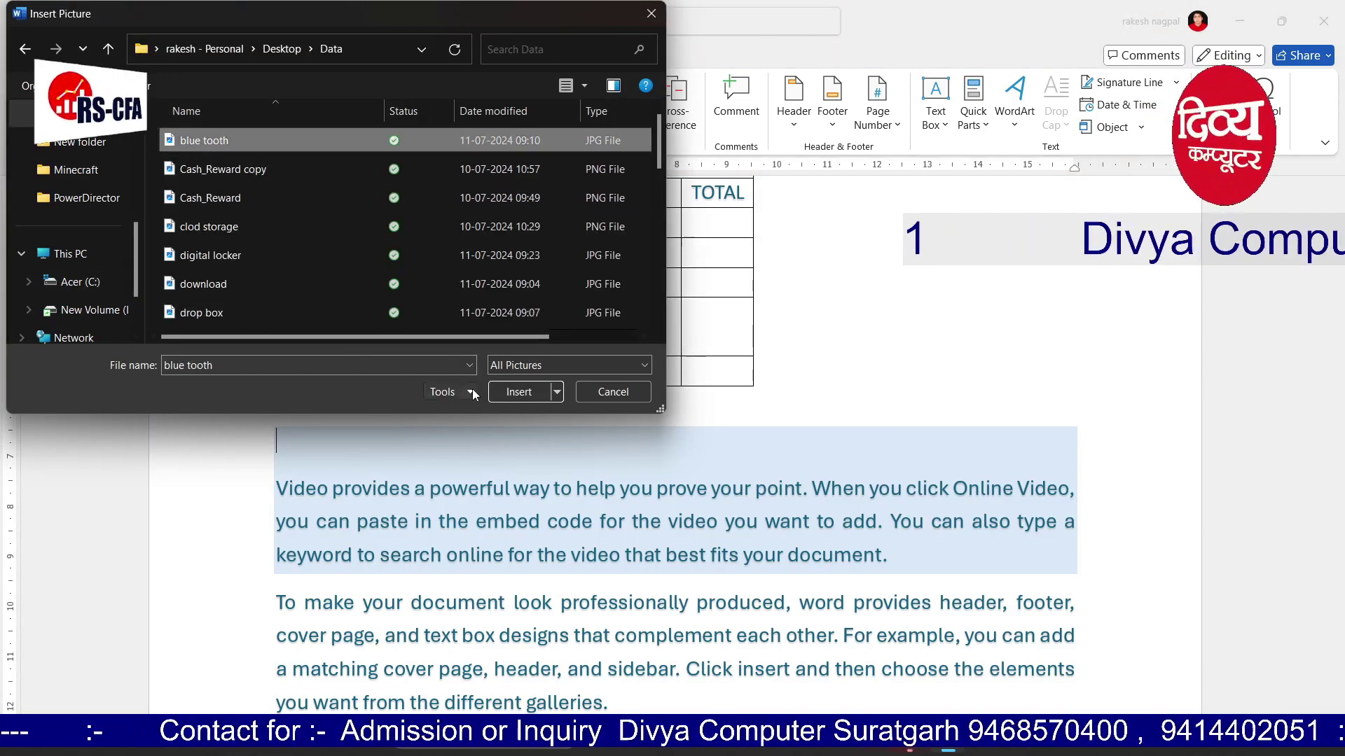
{"action": "left_click", "coordinate": [518, 389]}
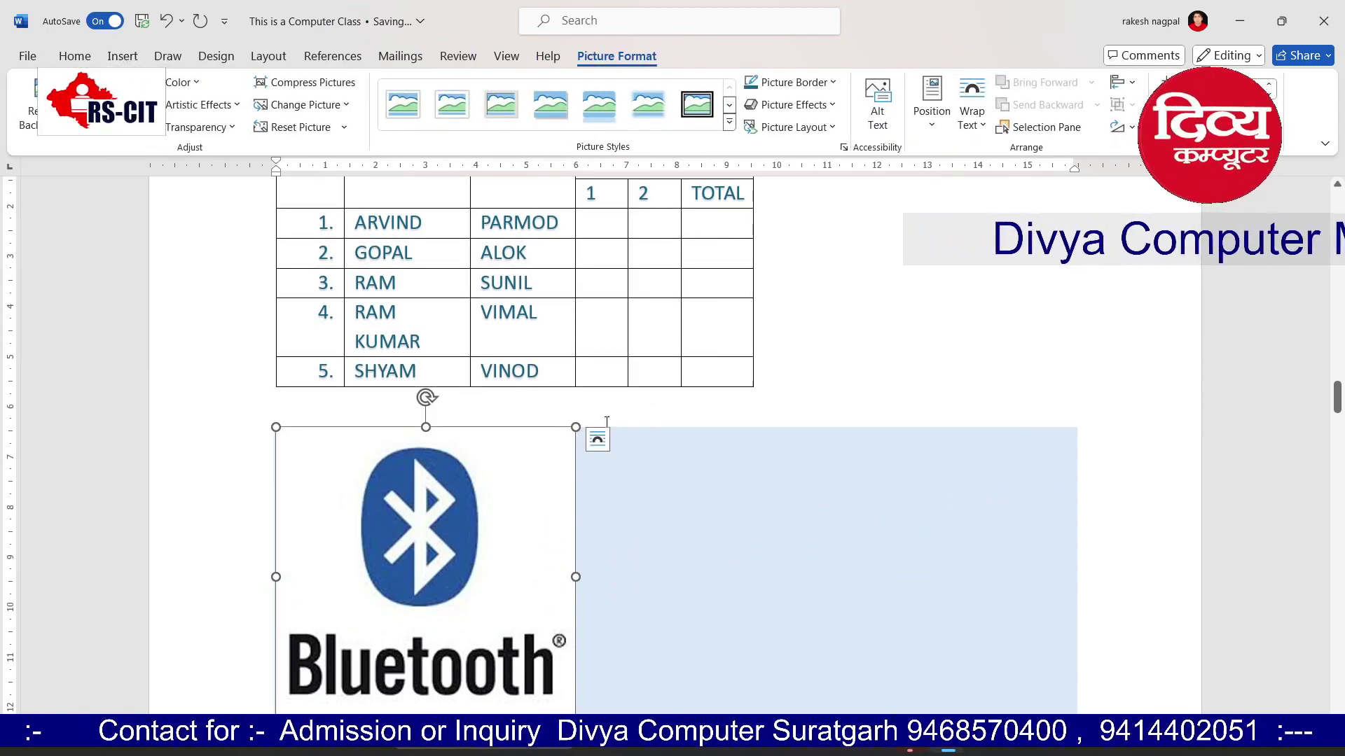
Shrink the Bluetooth picture to about 3 cm square and apply the rounded, bevelled picture style with a shadow
{"action": "left_click_drag", "start_coordinate": [575, 428], "coordinate": [430, 581]}
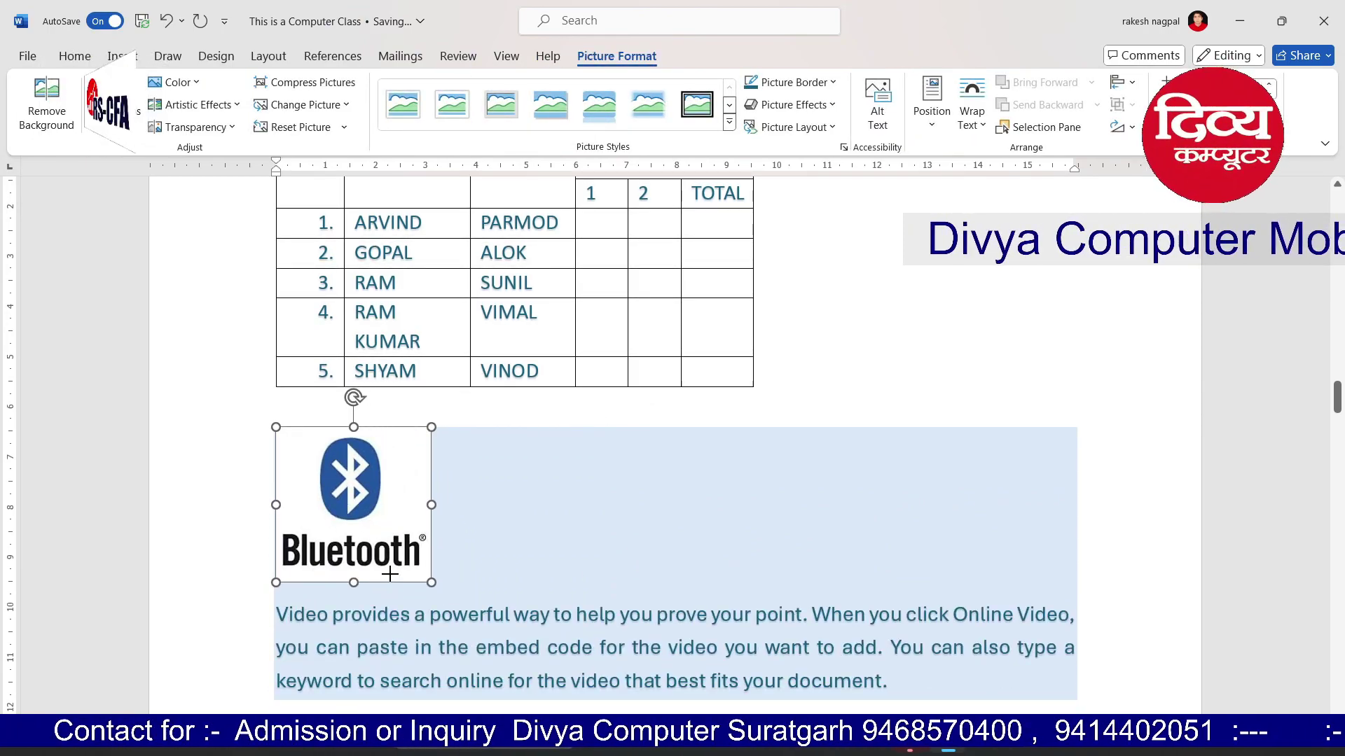
{"action": "left_click", "coordinate": [612, 510]}
{"action": "key", "text": "shift+Left"}
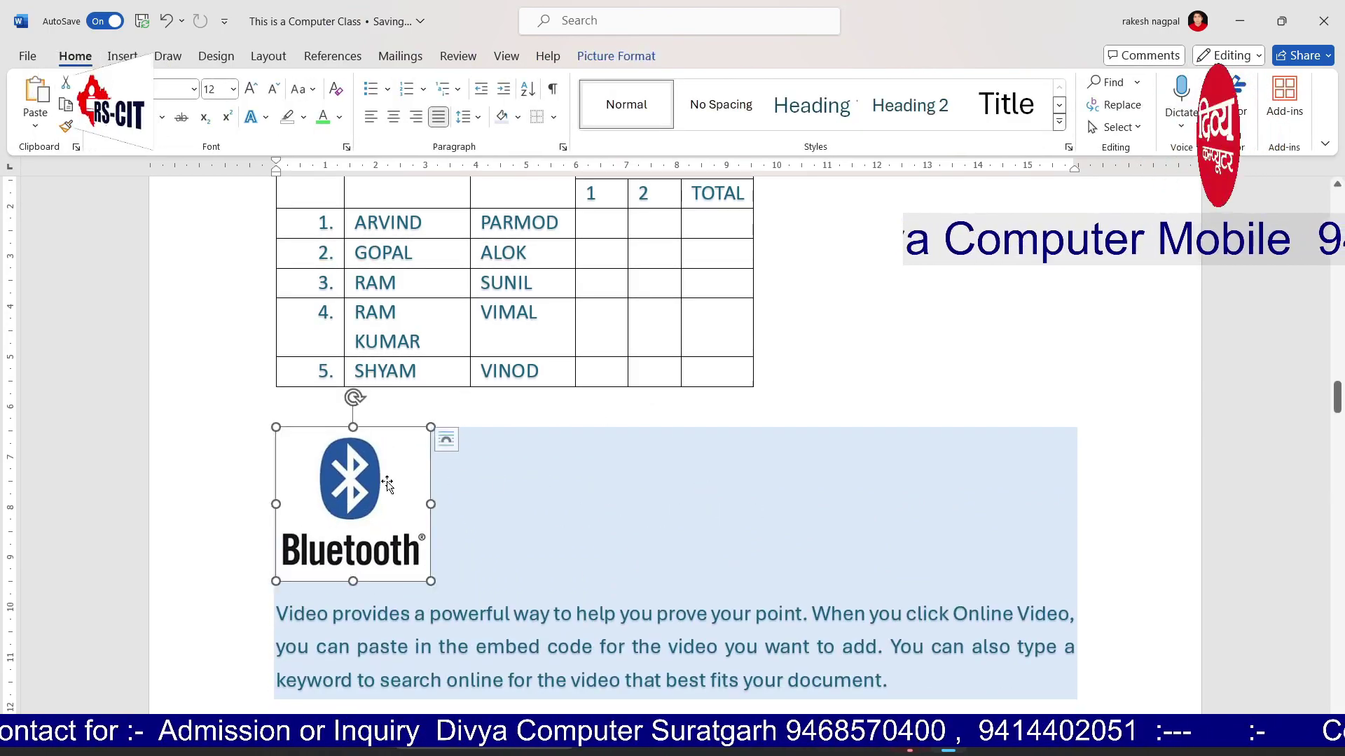
{"action": "left_click", "coordinate": [617, 56]}
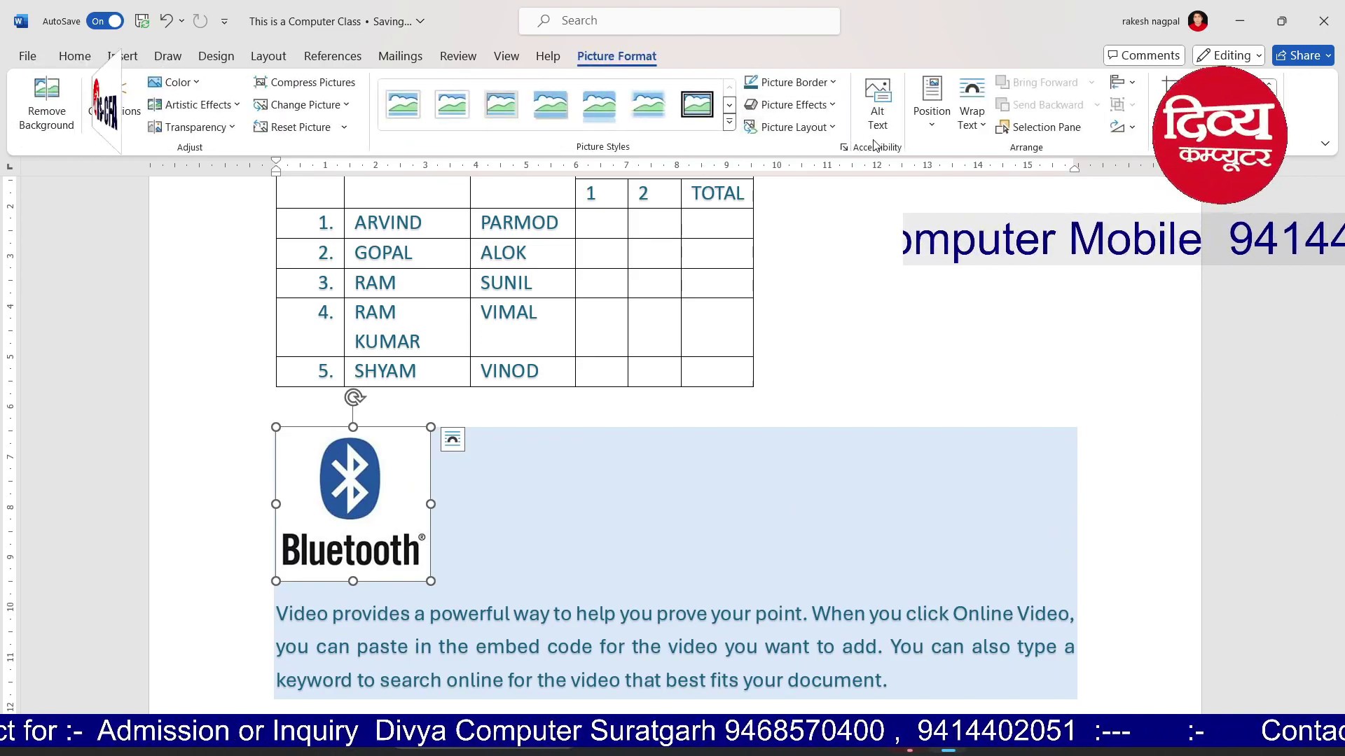
{"action": "left_click", "coordinate": [729, 122]}
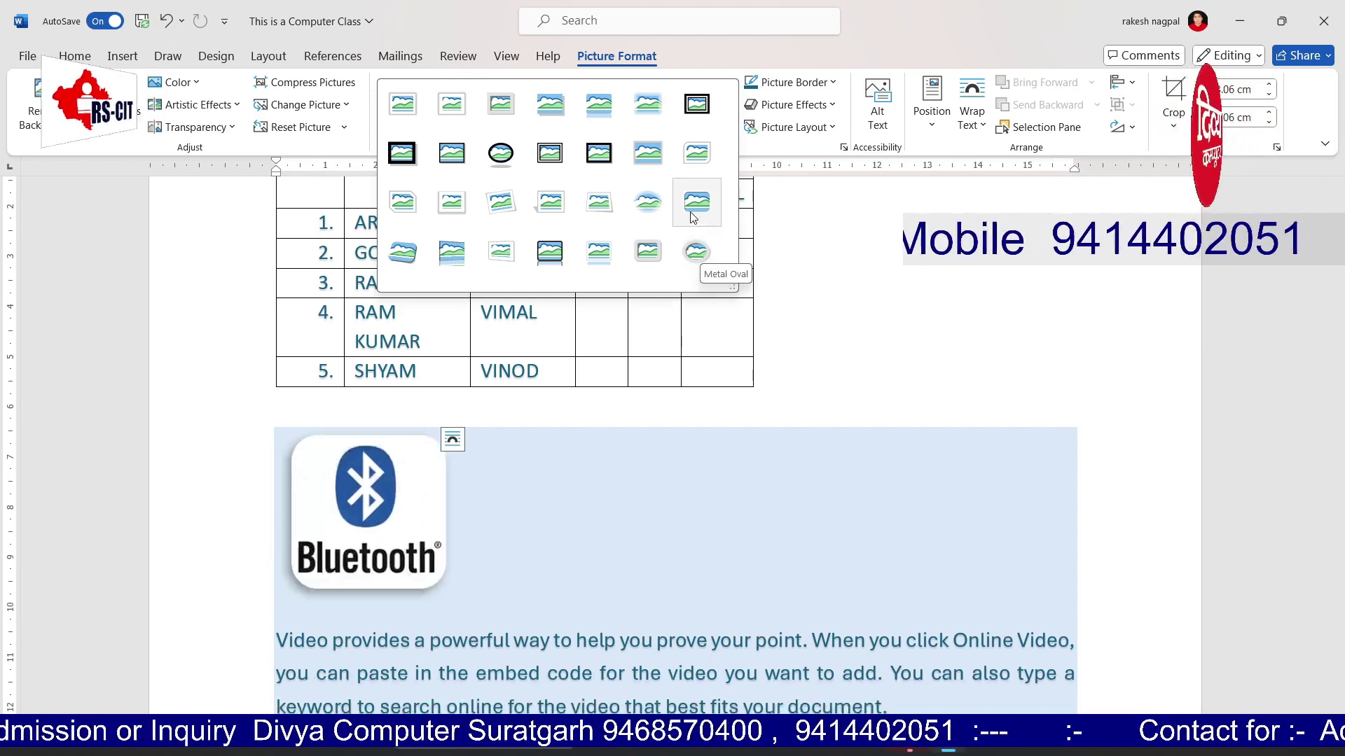
{"action": "key", "text": "Escape"}
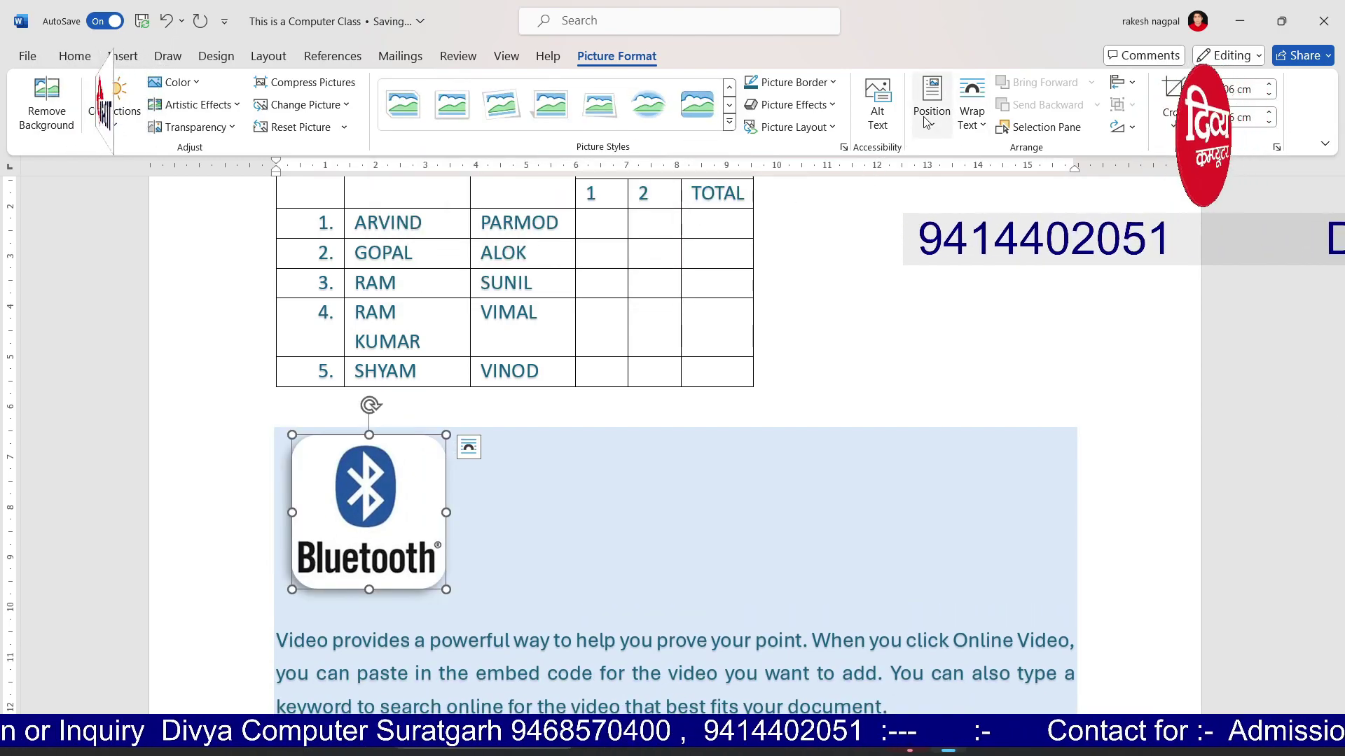
Set the Bluetooth picture's text wrapping to Behind Text
{"action": "left_click", "coordinate": [971, 116]}
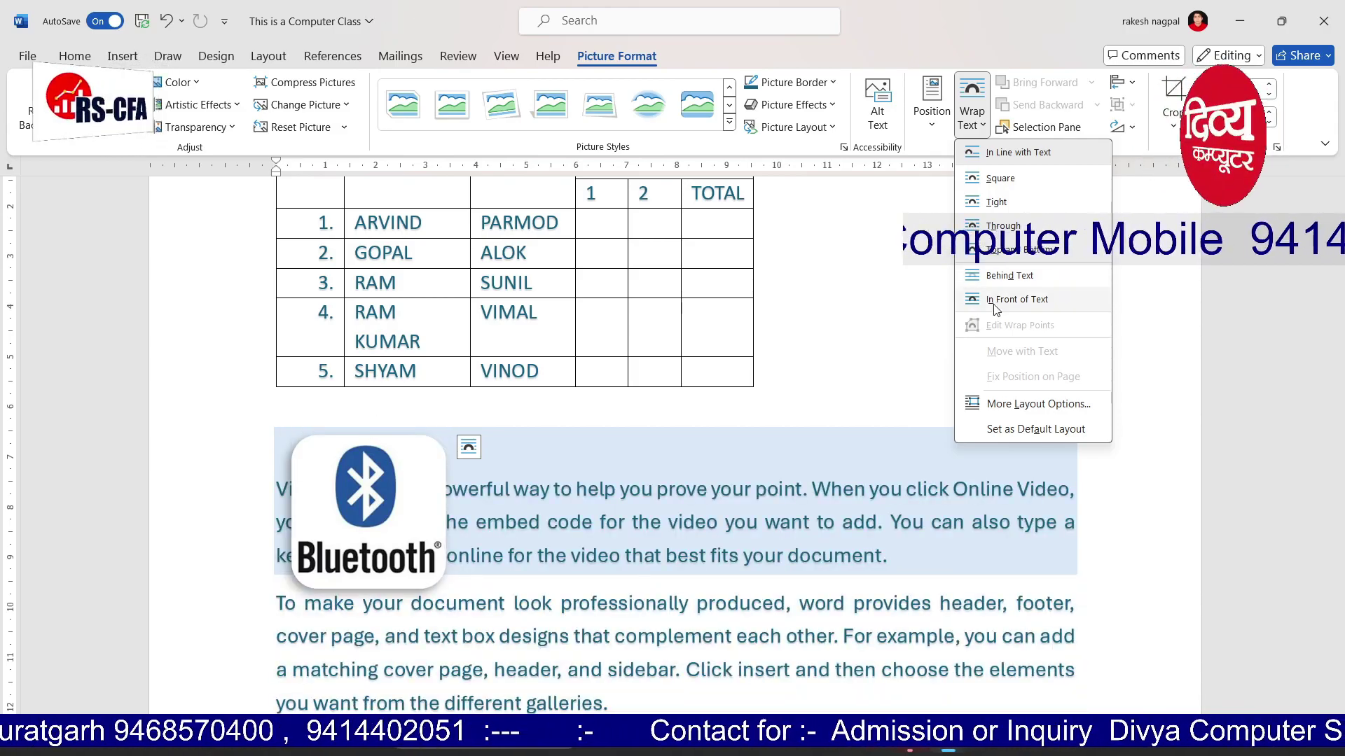
{"action": "left_click", "coordinate": [1009, 275]}
{"action": "left_click", "coordinate": [439, 488]}
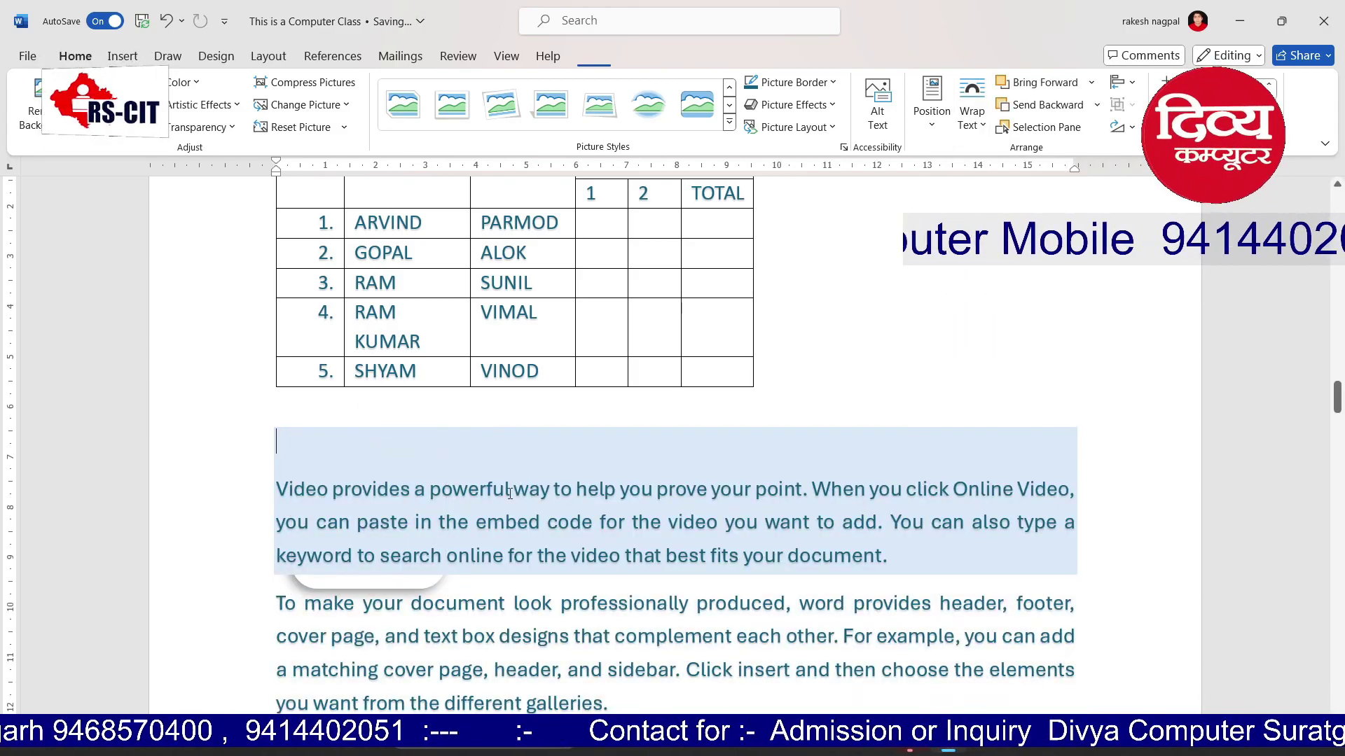
Remove the light blue shading from the "Video provides" paragraph and the blank line above it
{"action": "left_click_drag", "start_coordinate": [931, 577], "coordinate": [279, 452]}
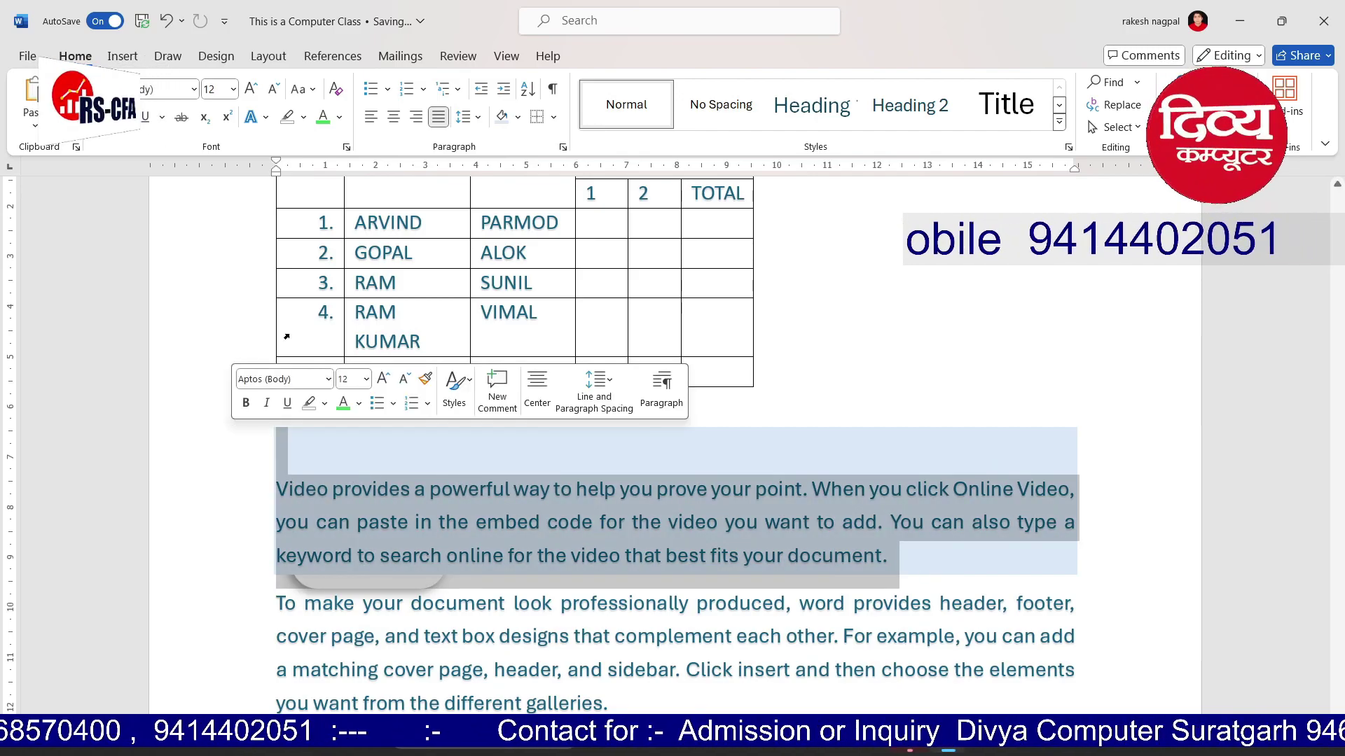
{"action": "left_click", "coordinate": [517, 117]}
{"action": "left_click", "coordinate": [538, 346]}
Move the Bluetooth picture to the middle of the text and back to the start of the "Video provides" paragraph
{"action": "left_click", "coordinate": [379, 499]}
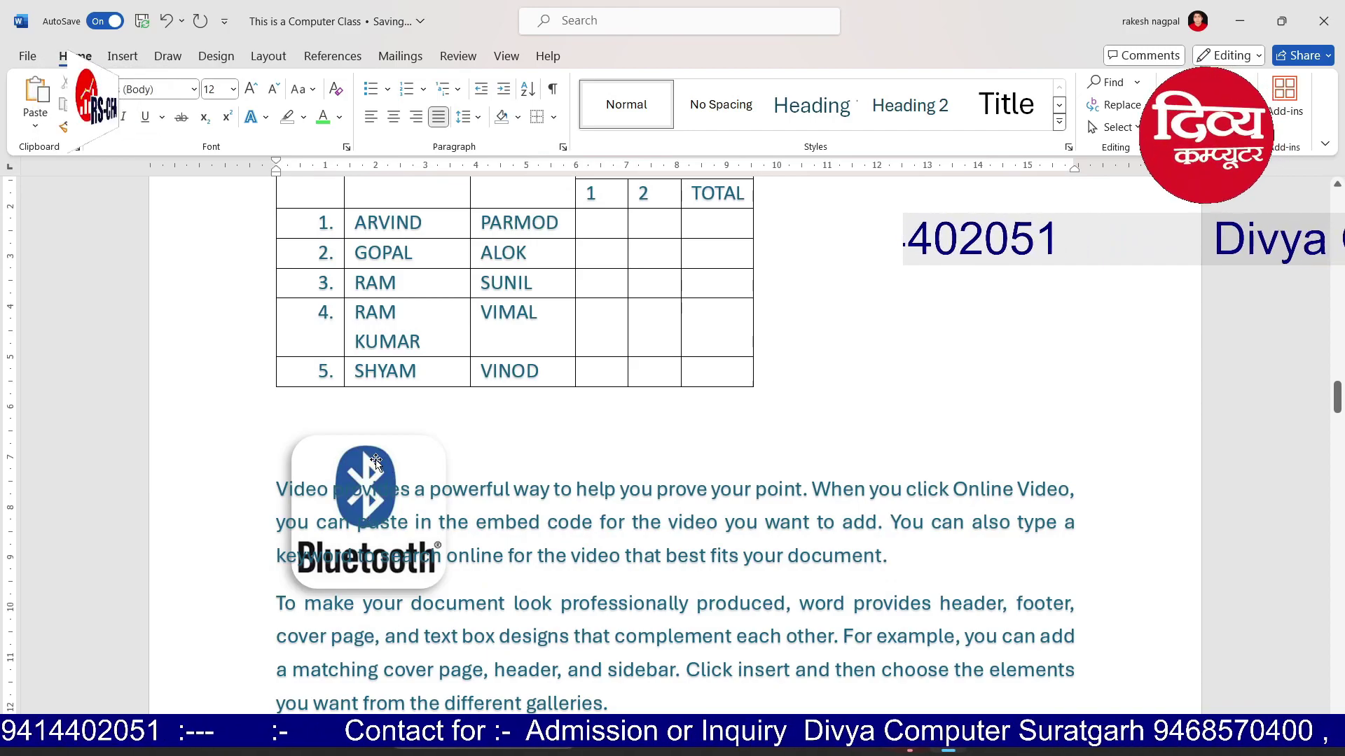
{"action": "left_click_drag", "start_coordinate": [376, 462], "coordinate": [638, 515]}
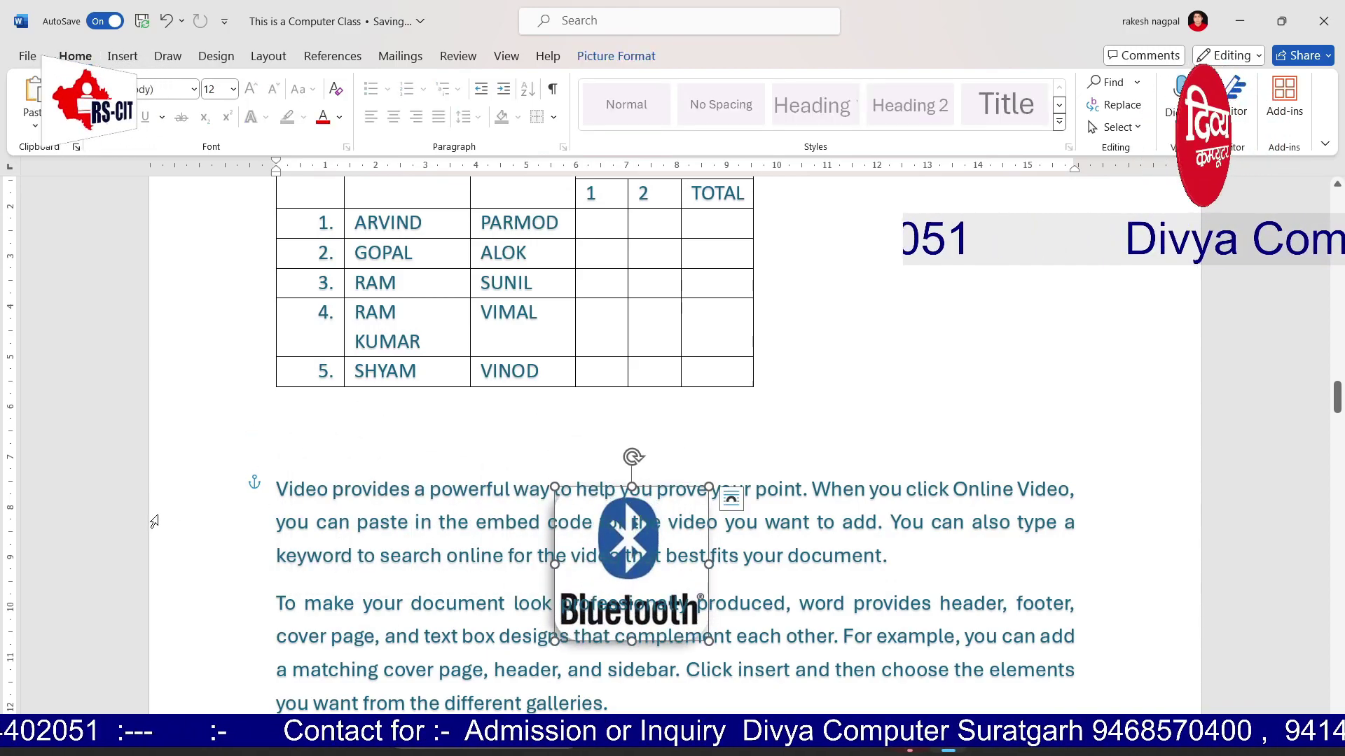
{"action": "left_click_drag", "start_coordinate": [603, 490], "coordinate": [336, 459]}
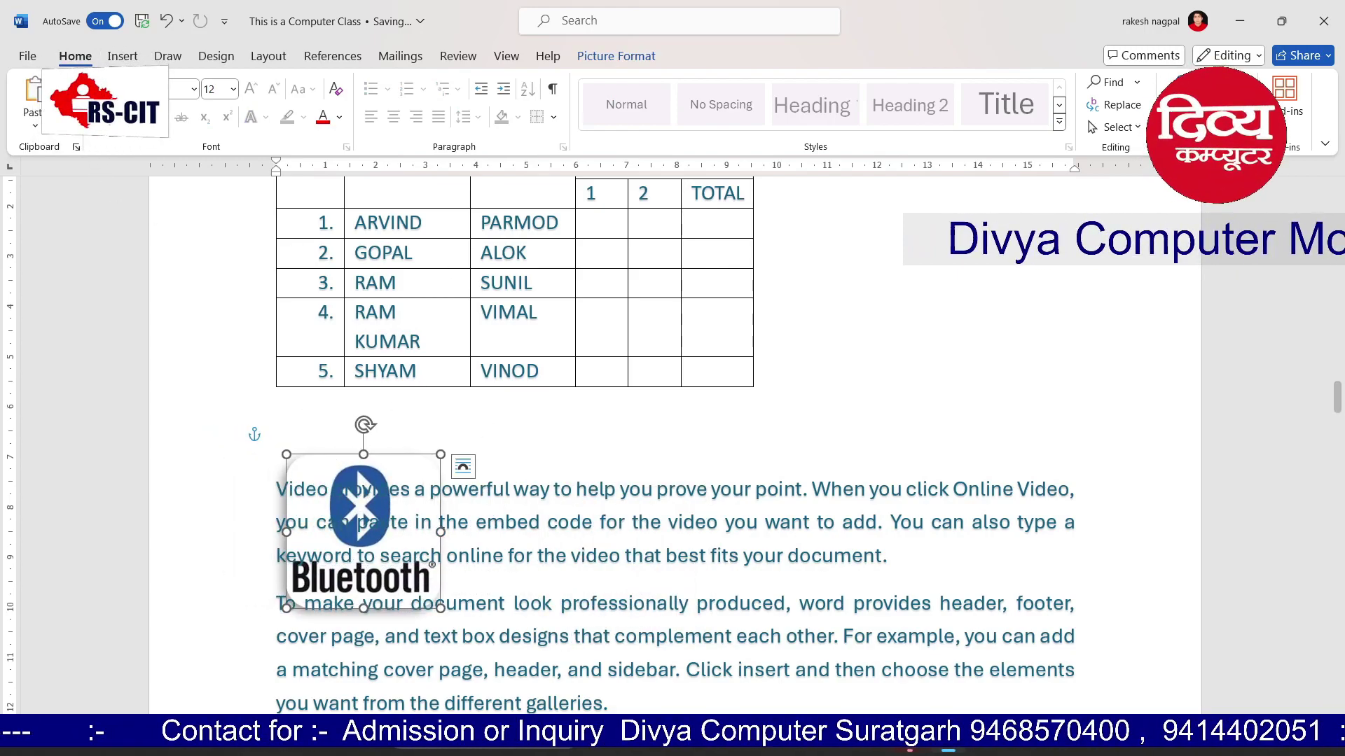
Draw an oval shape and place it, nearly circular, in the blank space beside the student table
{"action": "left_click", "coordinate": [123, 56]}
{"action": "left_click", "coordinate": [252, 105]}
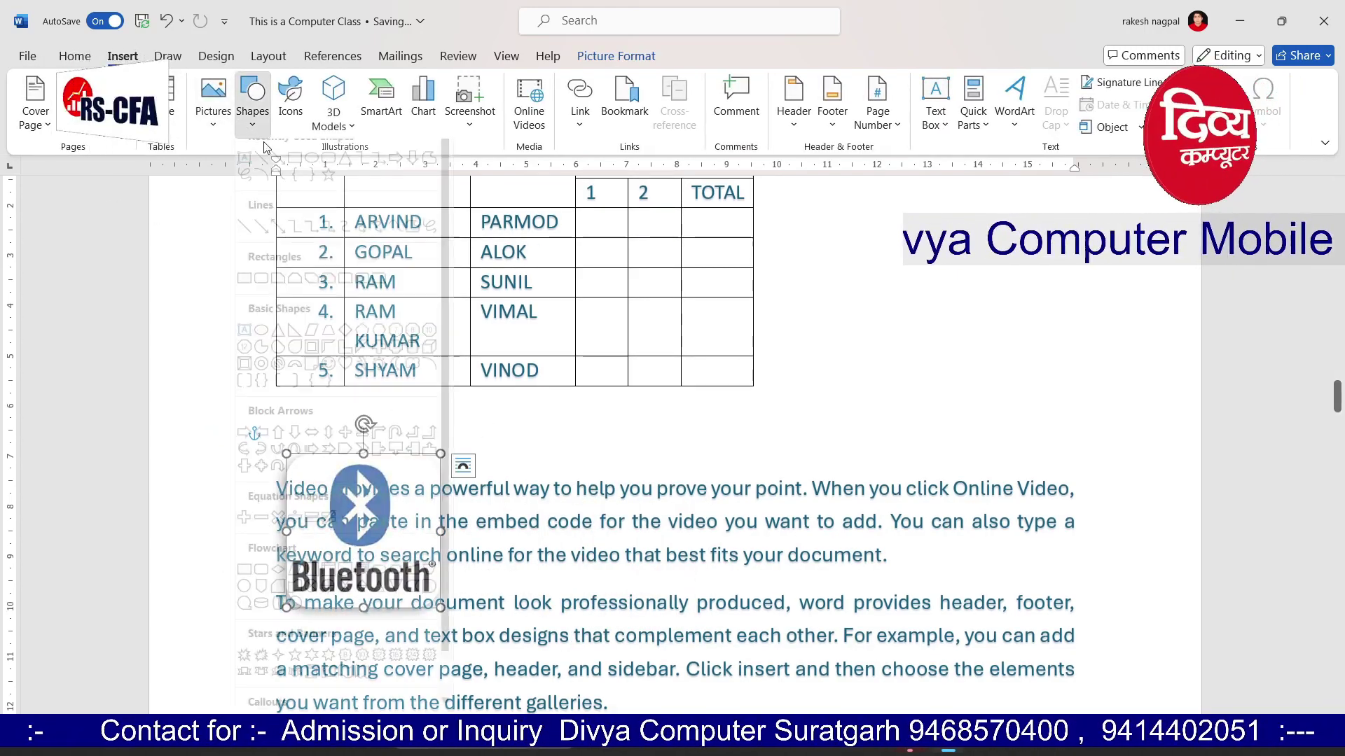
{"action": "left_click", "coordinate": [311, 176]}
{"action": "left_click_drag", "start_coordinate": [635, 439], "coordinate": [782, 674]}
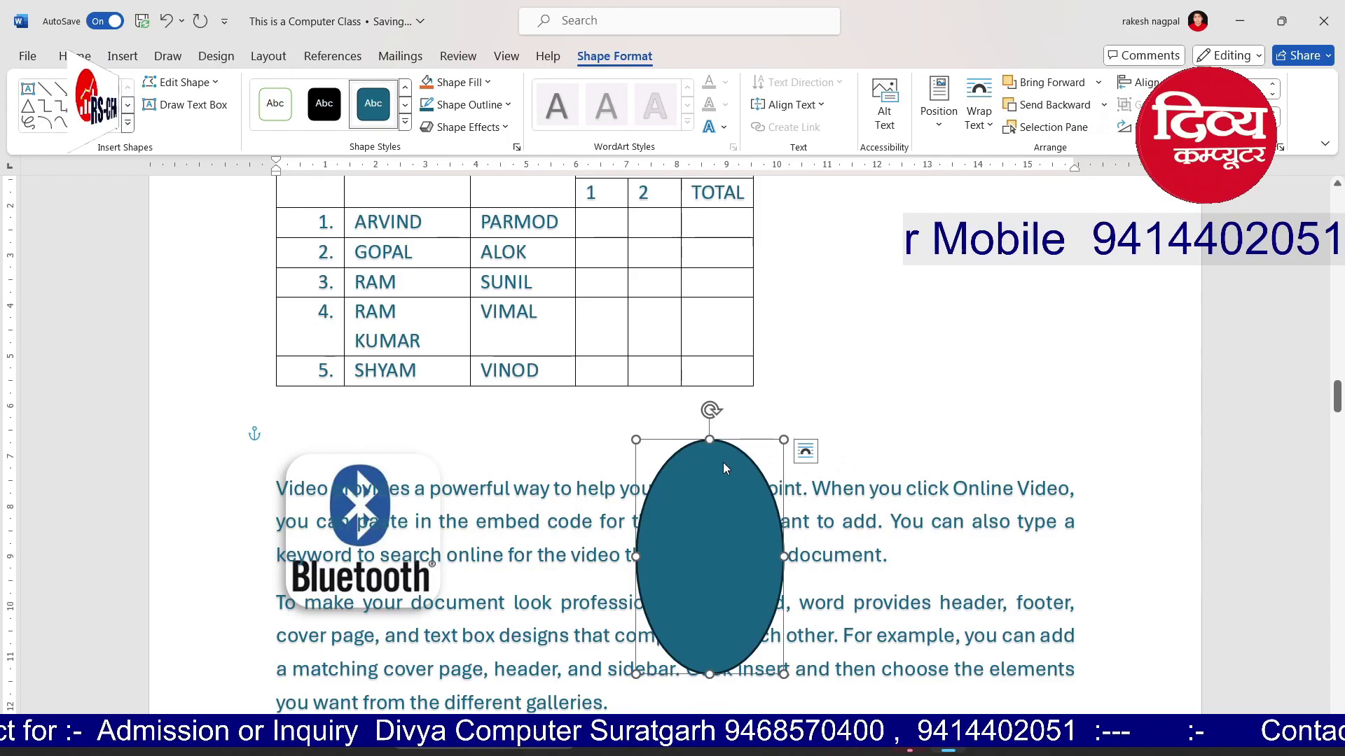
{"action": "left_click_drag", "start_coordinate": [759, 560], "coordinate": [993, 325]}
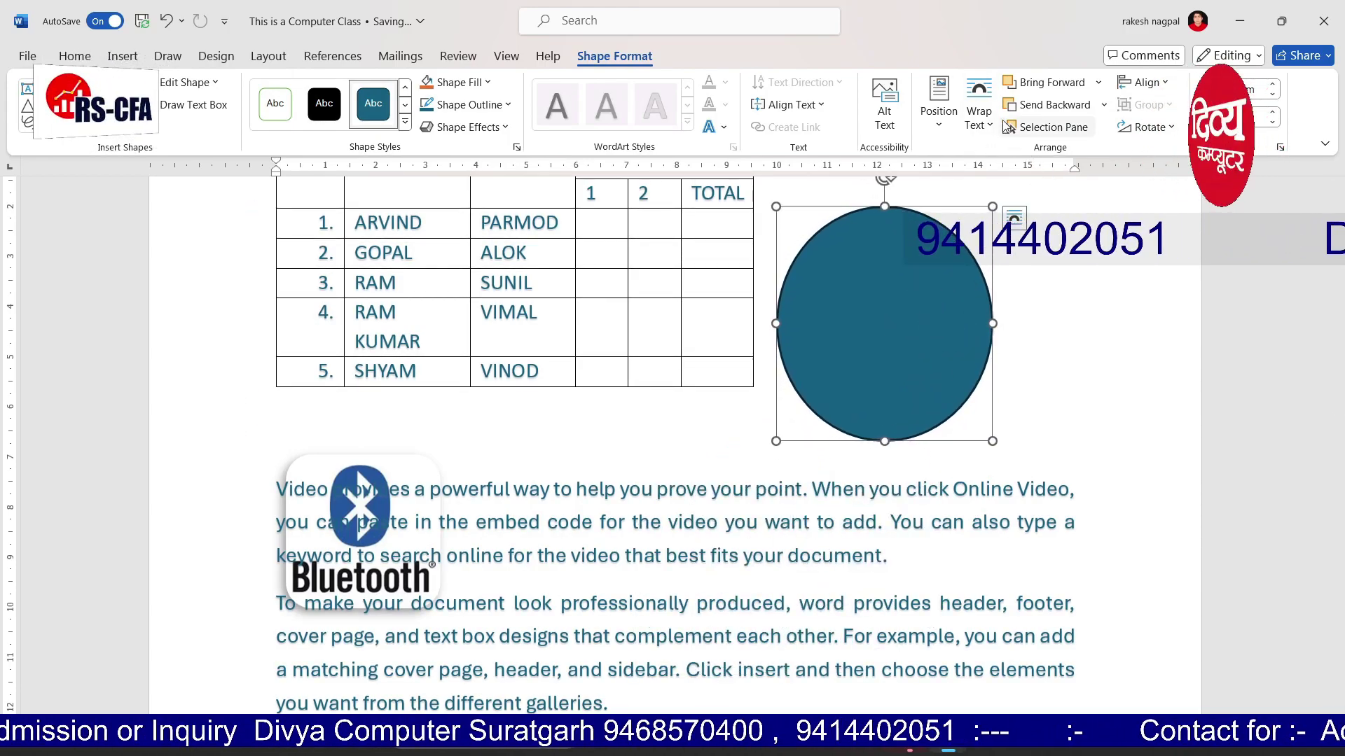
Fill the oval beside the table with orange
{"action": "left_click", "coordinate": [488, 82]}
{"action": "left_click", "coordinate": [495, 164]}
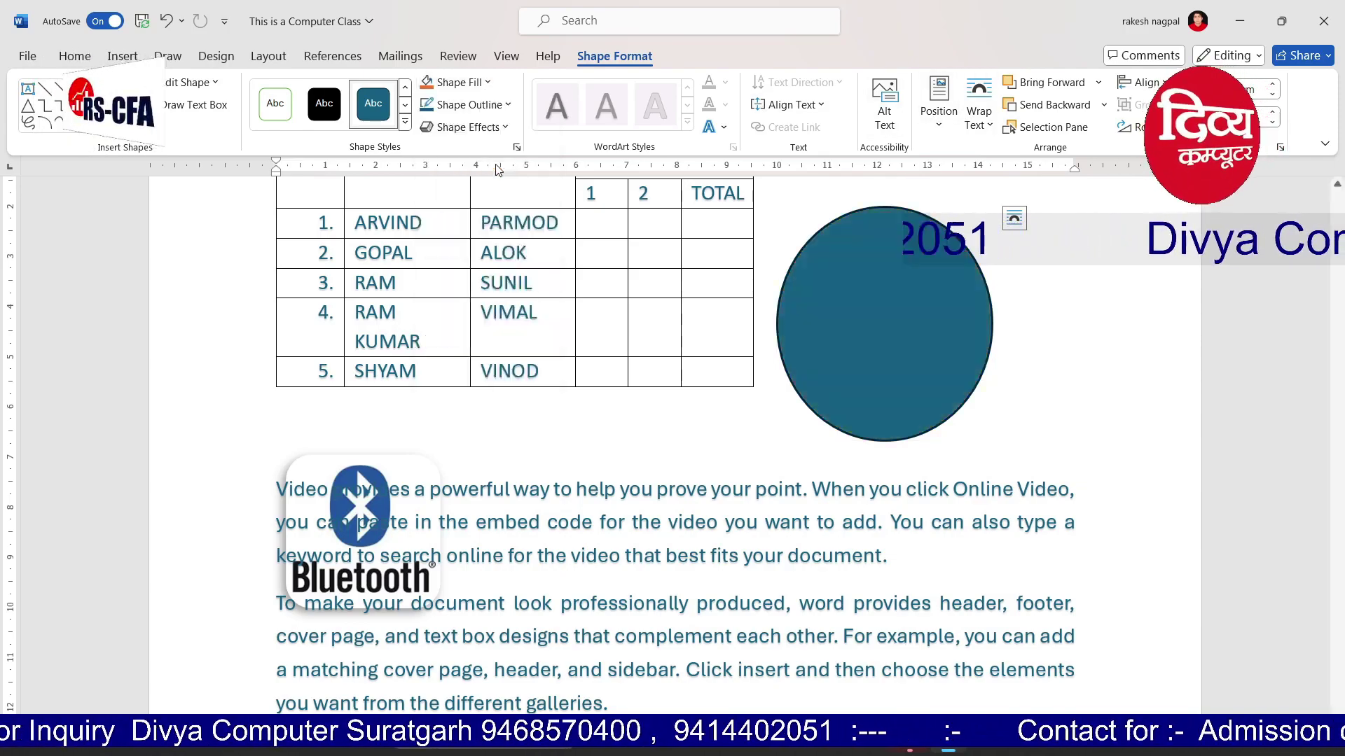
{"action": "left_click", "coordinate": [628, 434]}
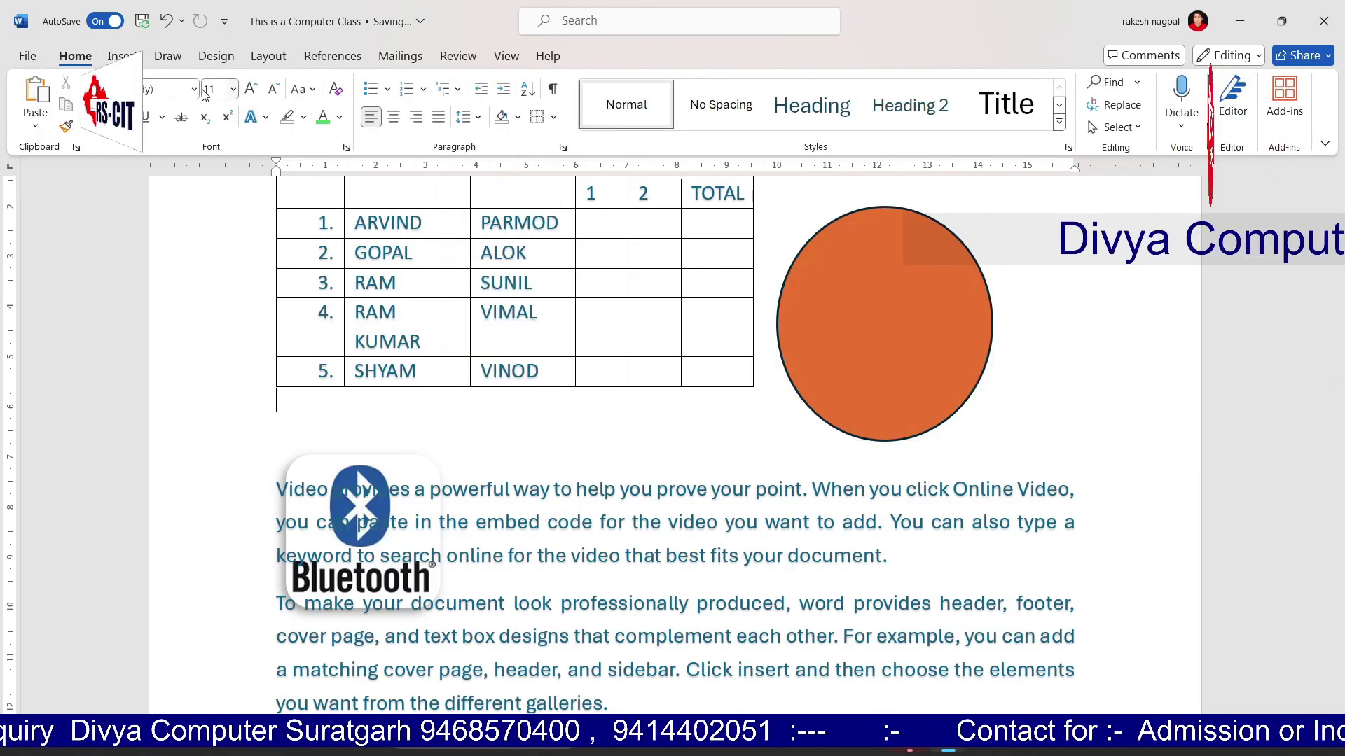
Insert a Vertical Box List SmartArt graphic on the blank line below the "To make your document look" paragraph
{"action": "left_click", "coordinate": [131, 57]}
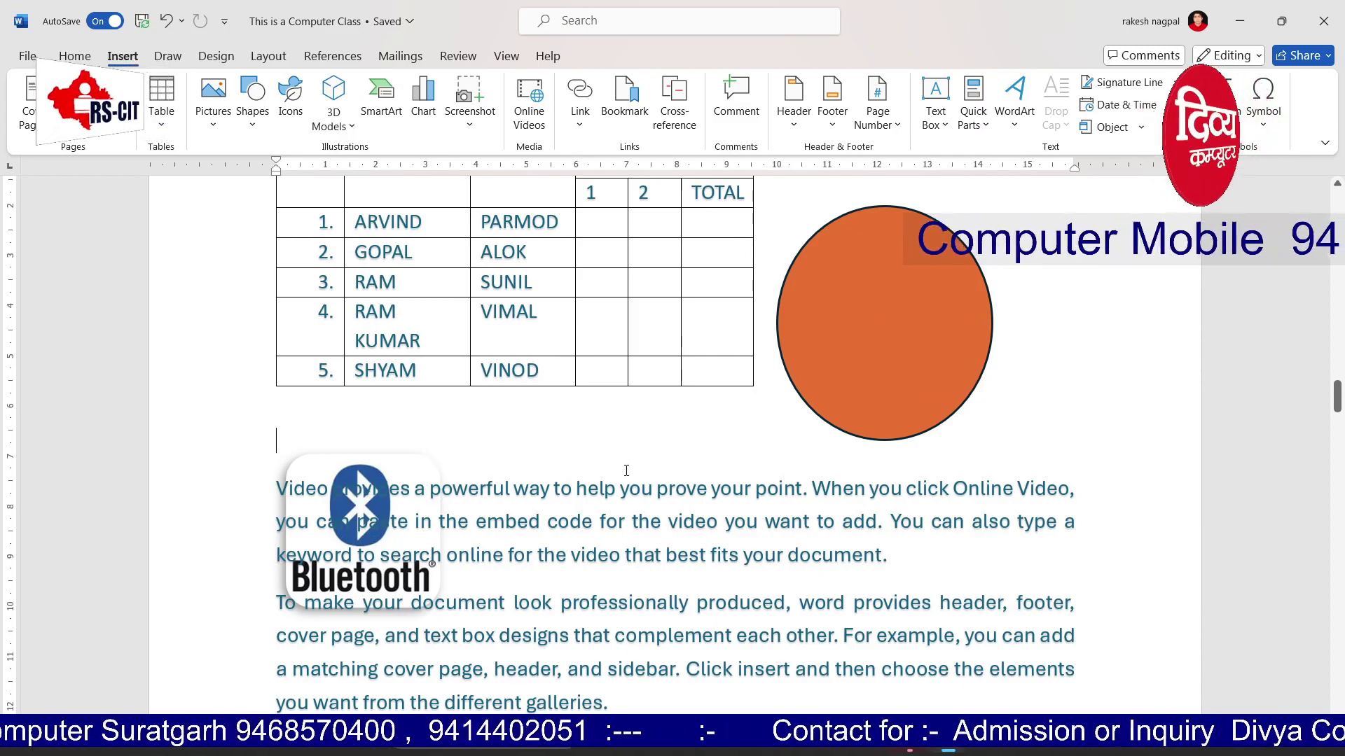
{"action": "scroll", "coordinate": [560, 421], "scroll_direction": "down", "scroll_amount": 6}
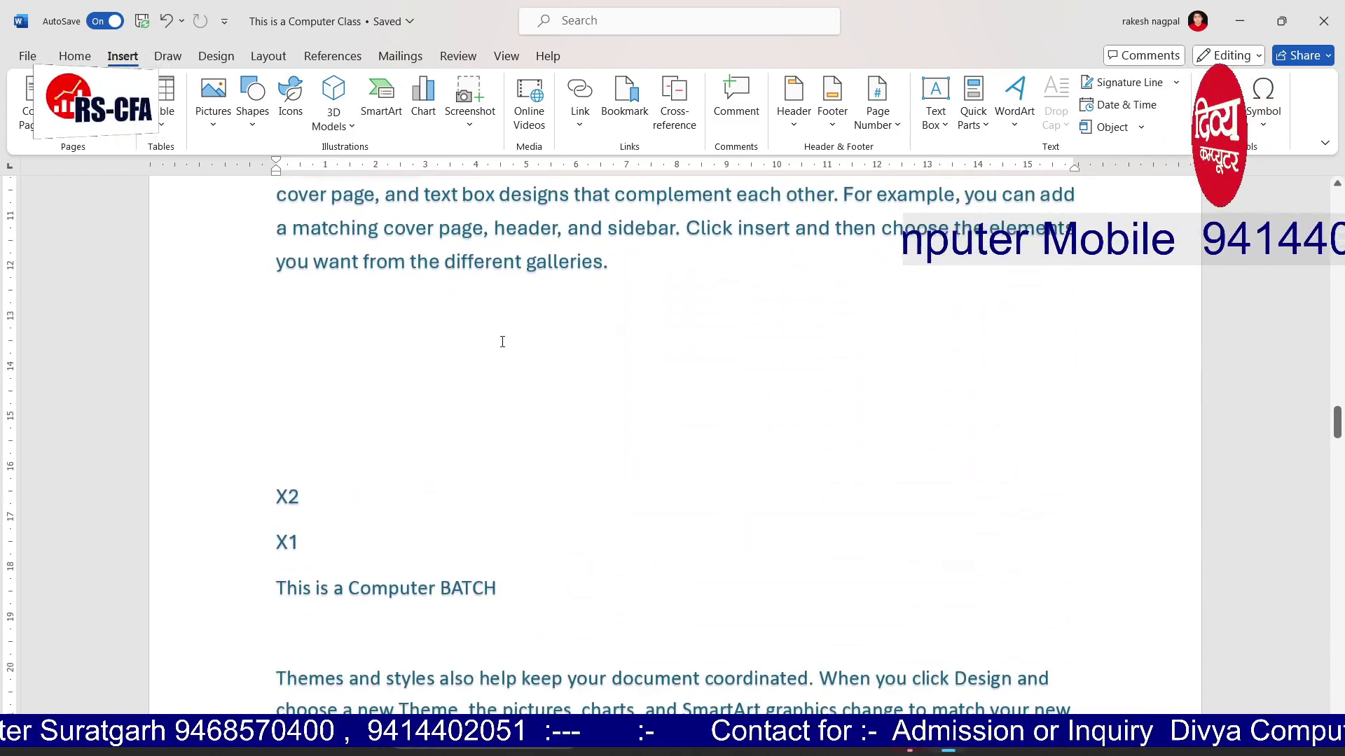
{"action": "left_click", "coordinate": [381, 105]}
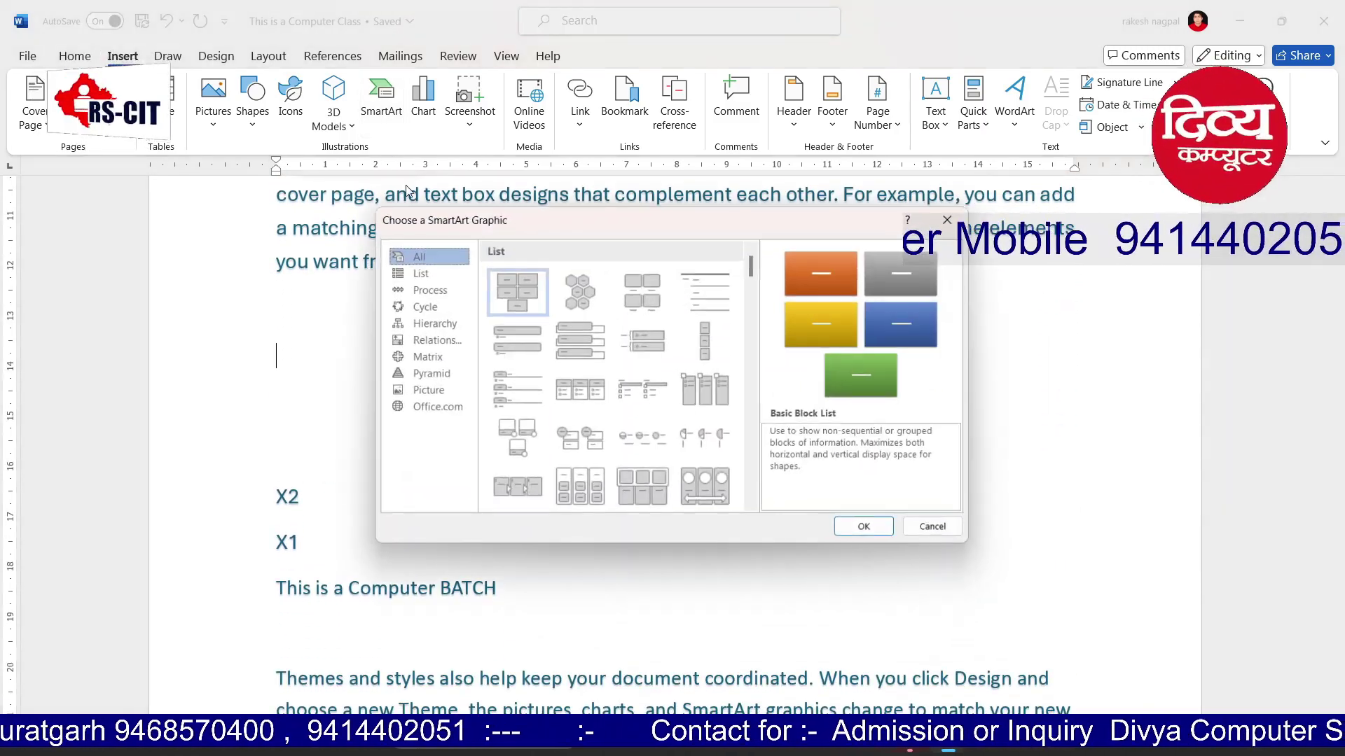
{"action": "left_click", "coordinate": [517, 338]}
{"action": "left_click", "coordinate": [591, 353]}
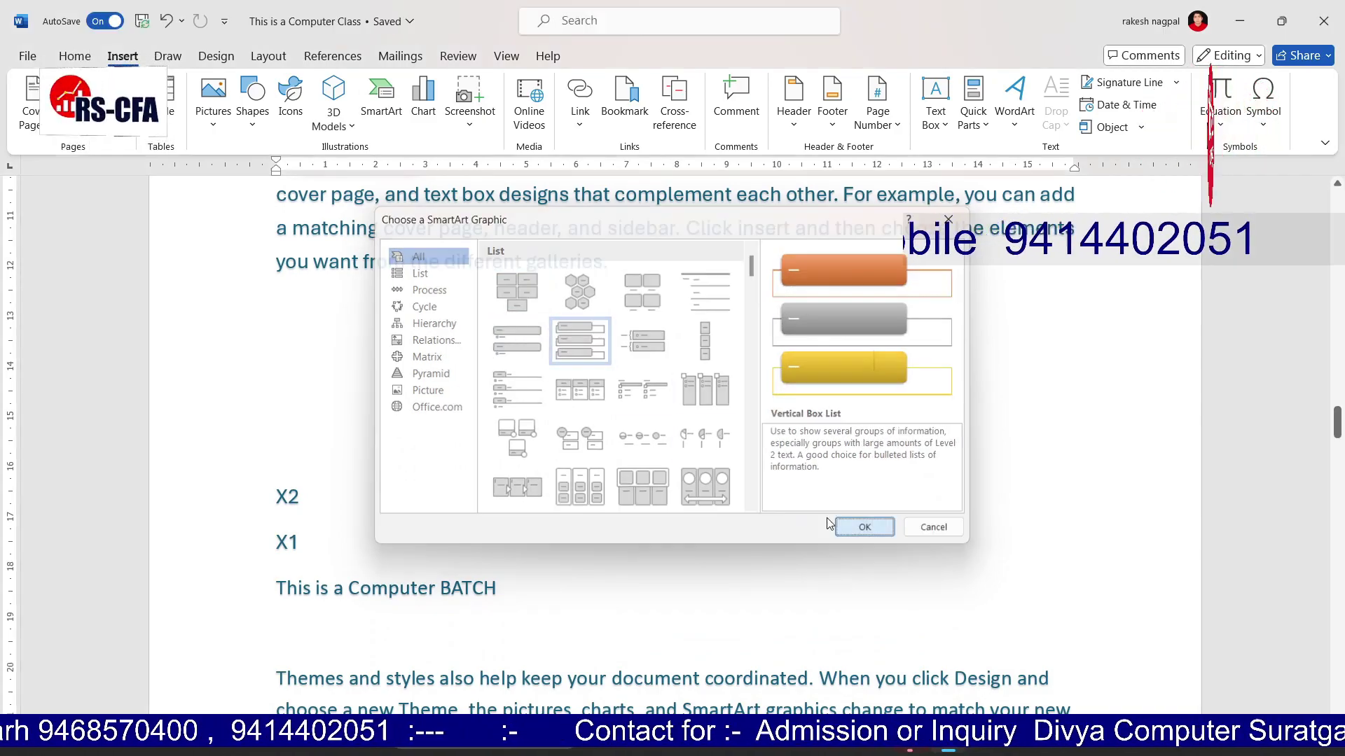
{"action": "left_click", "coordinate": [865, 528]}
Label the three SmartArt boxes "INPUT DEVICE", "OUTPUT DEVICE" and "PROCESS DEIVCE" from first to last
{"action": "left_click", "coordinate": [429, 394]}
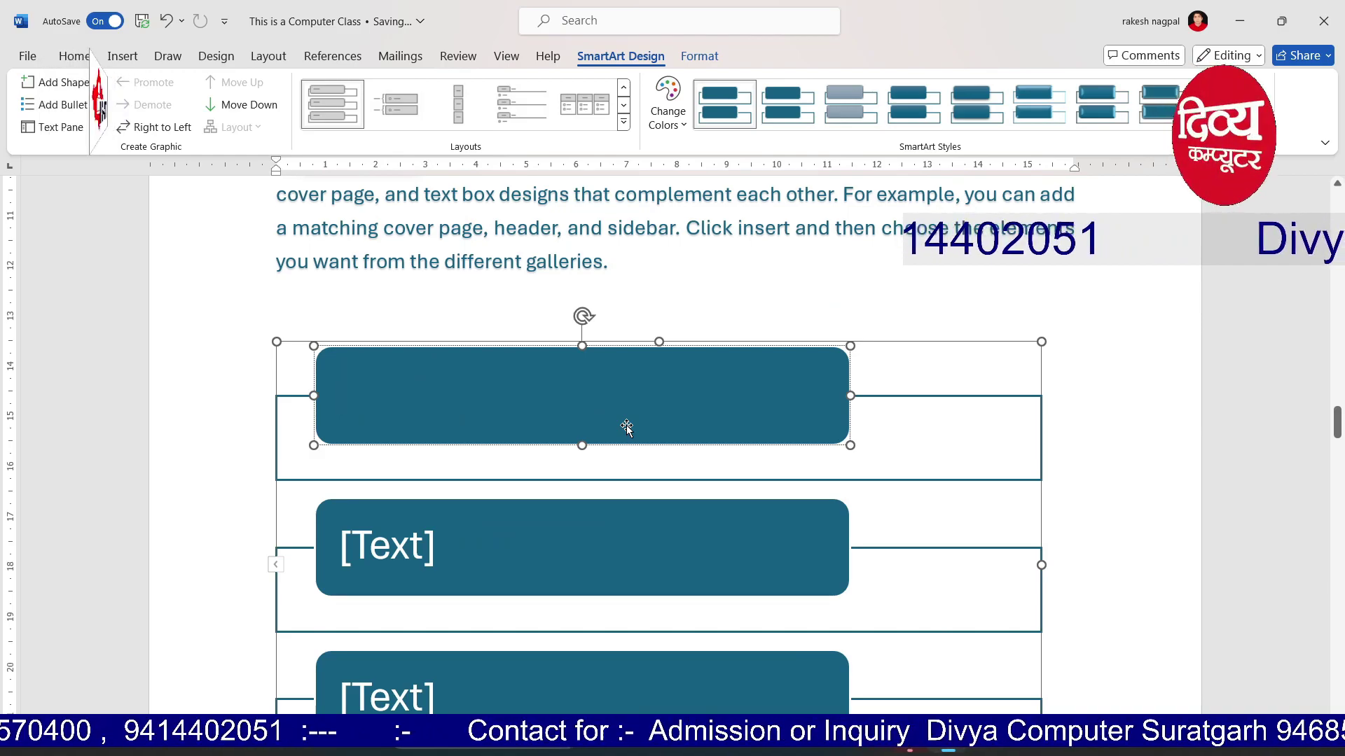
{"action": "type", "text": "INPUT DEVICE"}
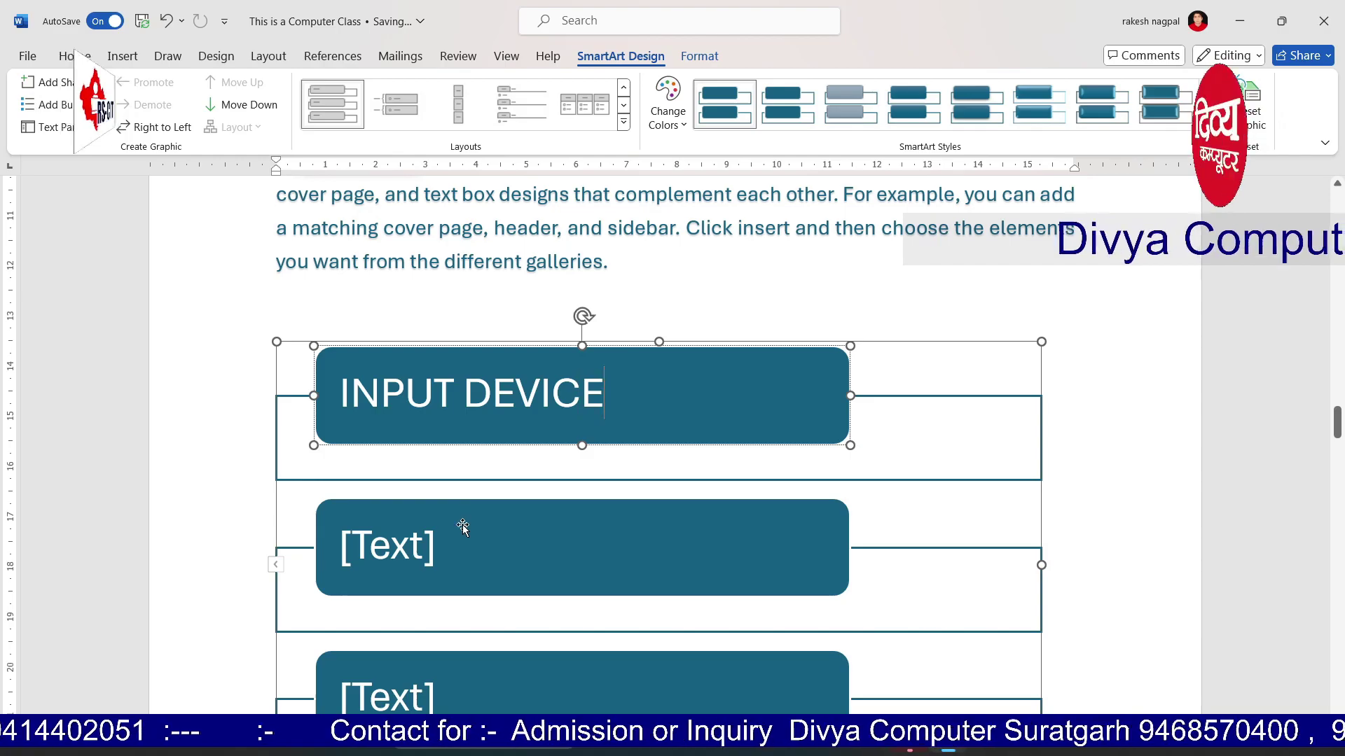
{"action": "left_click", "coordinate": [447, 547]}
{"action": "left_click", "coordinate": [414, 548]}
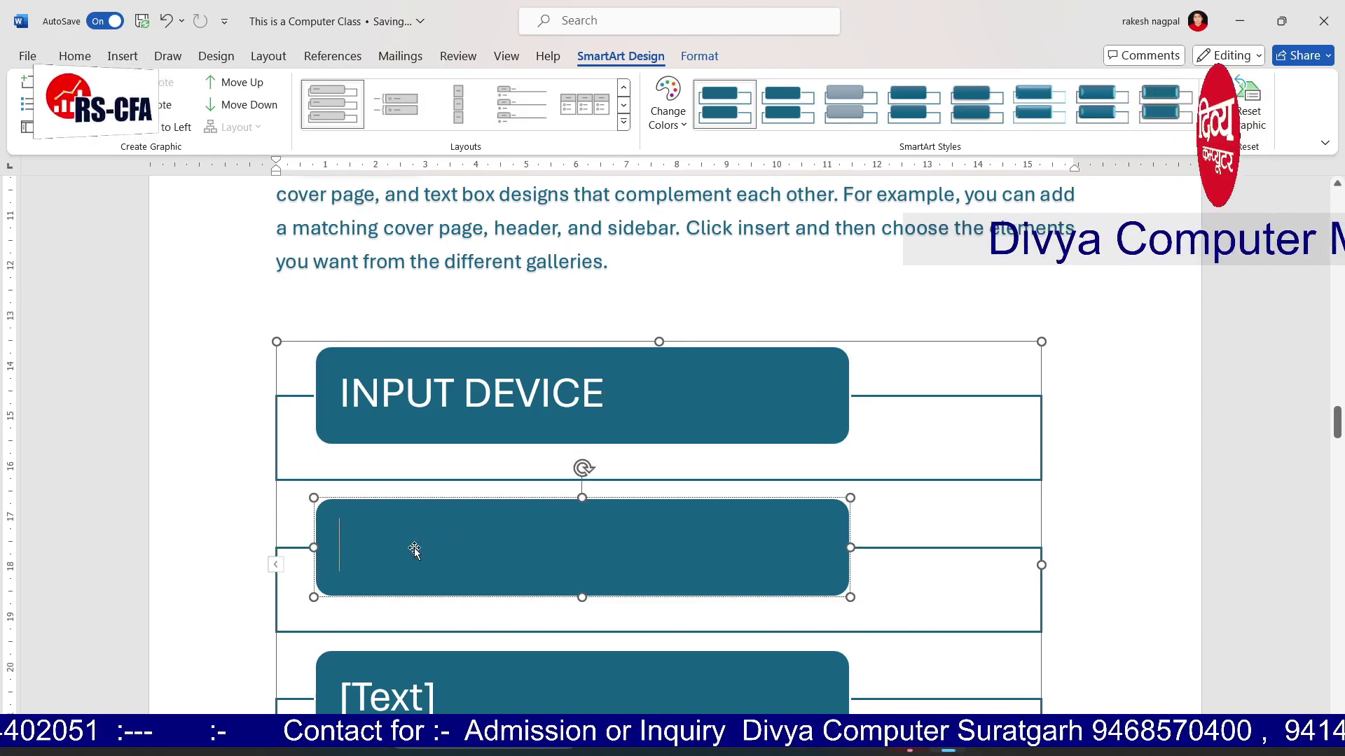
{"action": "type", "text": "OUTPUT DEVICE"}
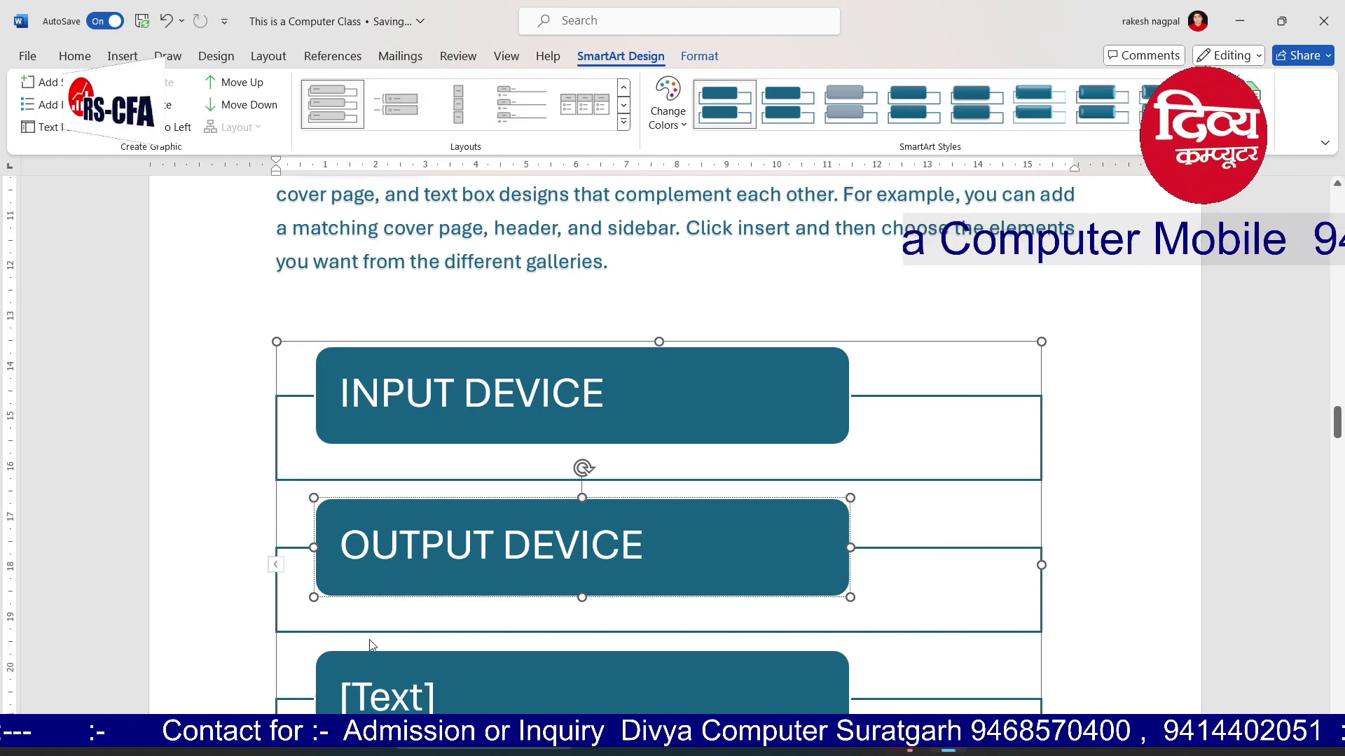
{"action": "left_click", "coordinate": [392, 685]}
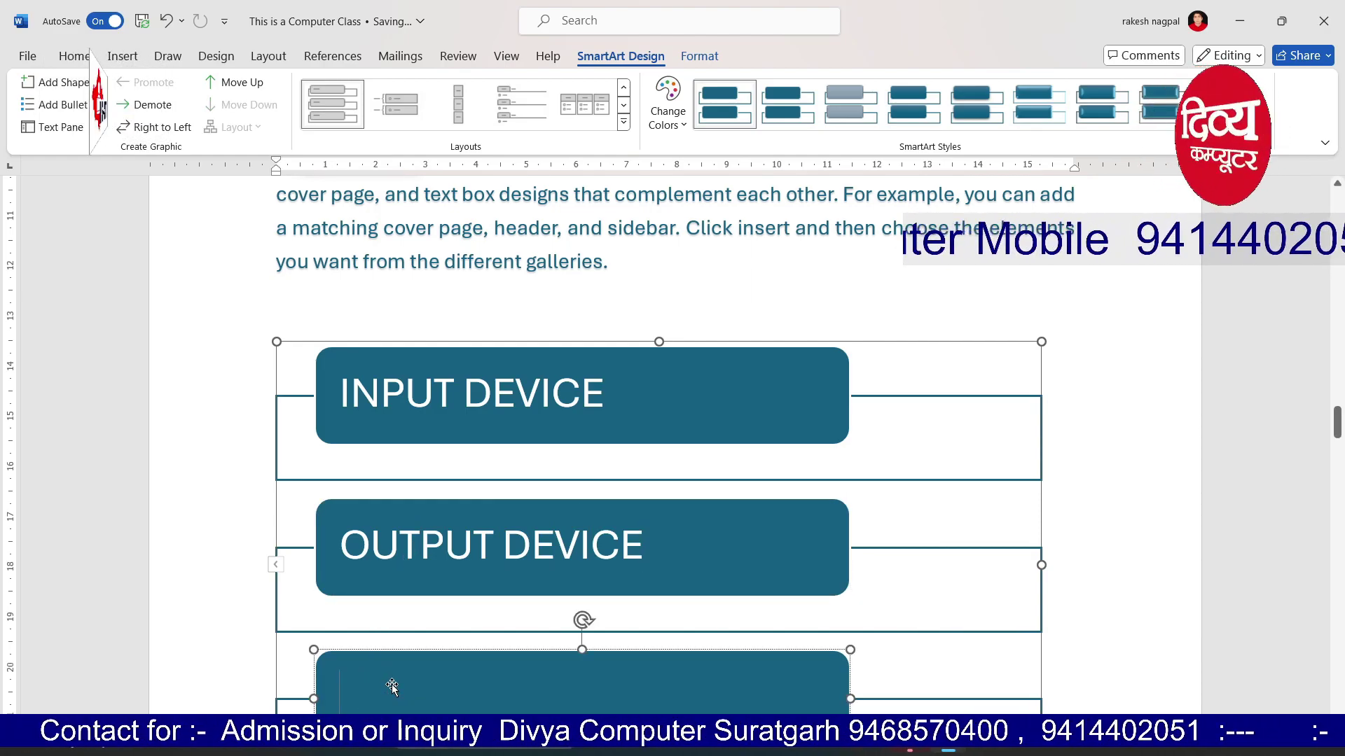
{"action": "type", "text": "PROCESS DEIVCE"}
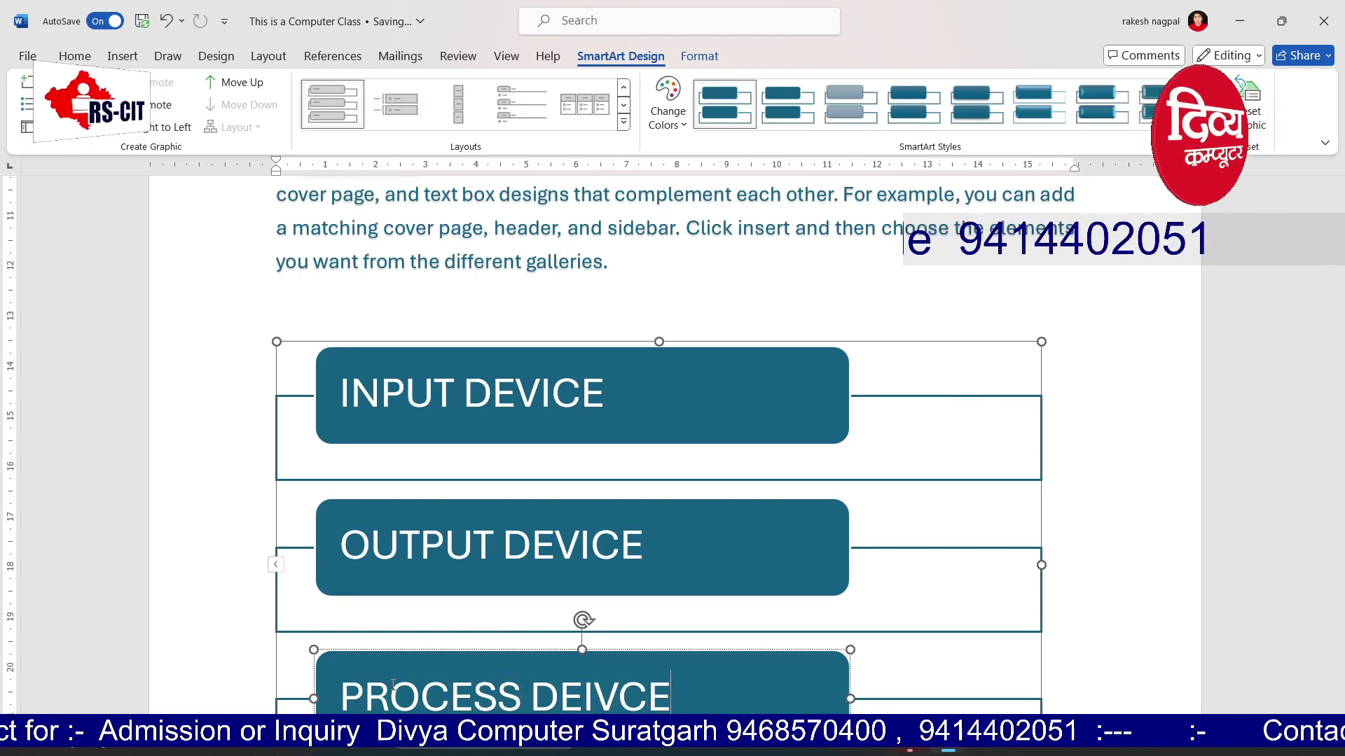
{"action": "left_click", "coordinate": [876, 330]}
{"action": "left_click", "coordinate": [907, 359]}
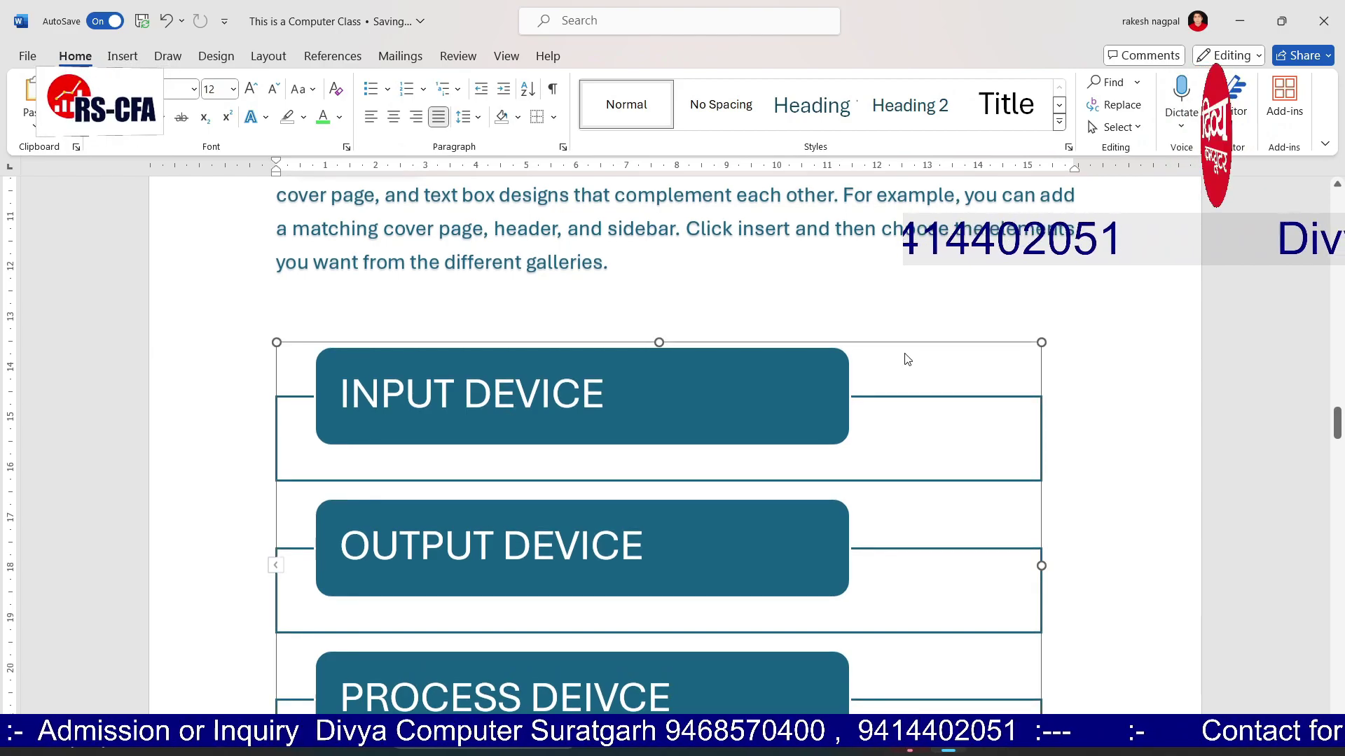
Recolour the whole SmartArt graphic with the colourful orange, light green and dark green set
{"action": "left_click", "coordinate": [794, 345]}
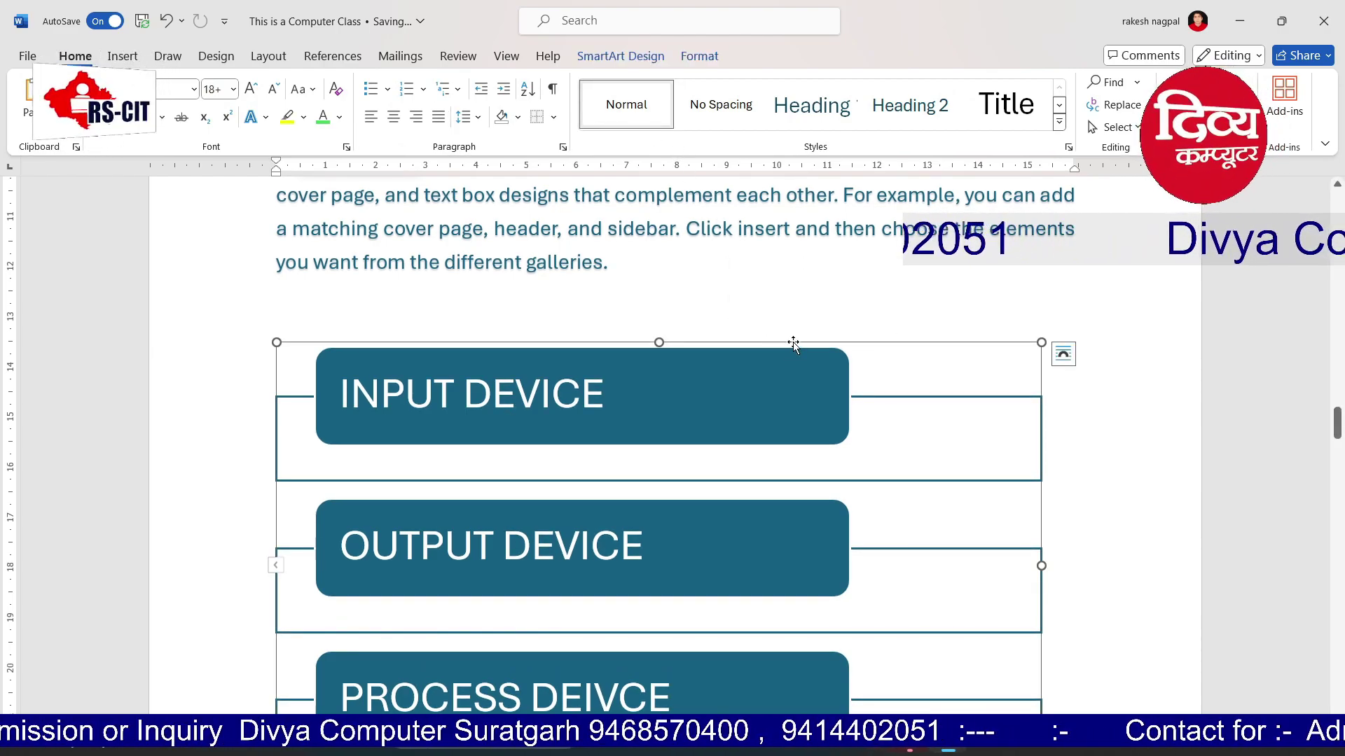
{"action": "left_click", "coordinate": [621, 56]}
{"action": "left_click", "coordinate": [666, 105]}
{"action": "left_click", "coordinate": [730, 272]}
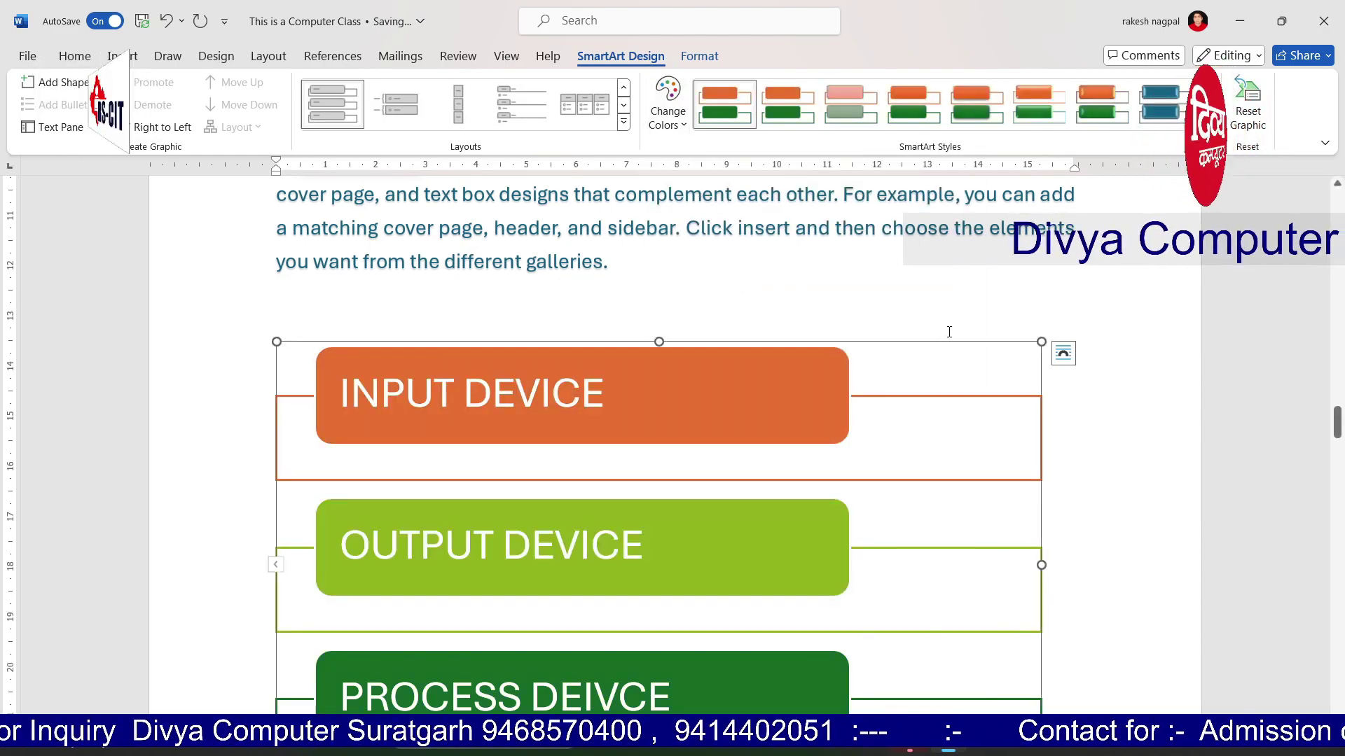
Shrink the SmartArt graphic from its upper-right corner
{"action": "left_click", "coordinate": [1063, 353]}
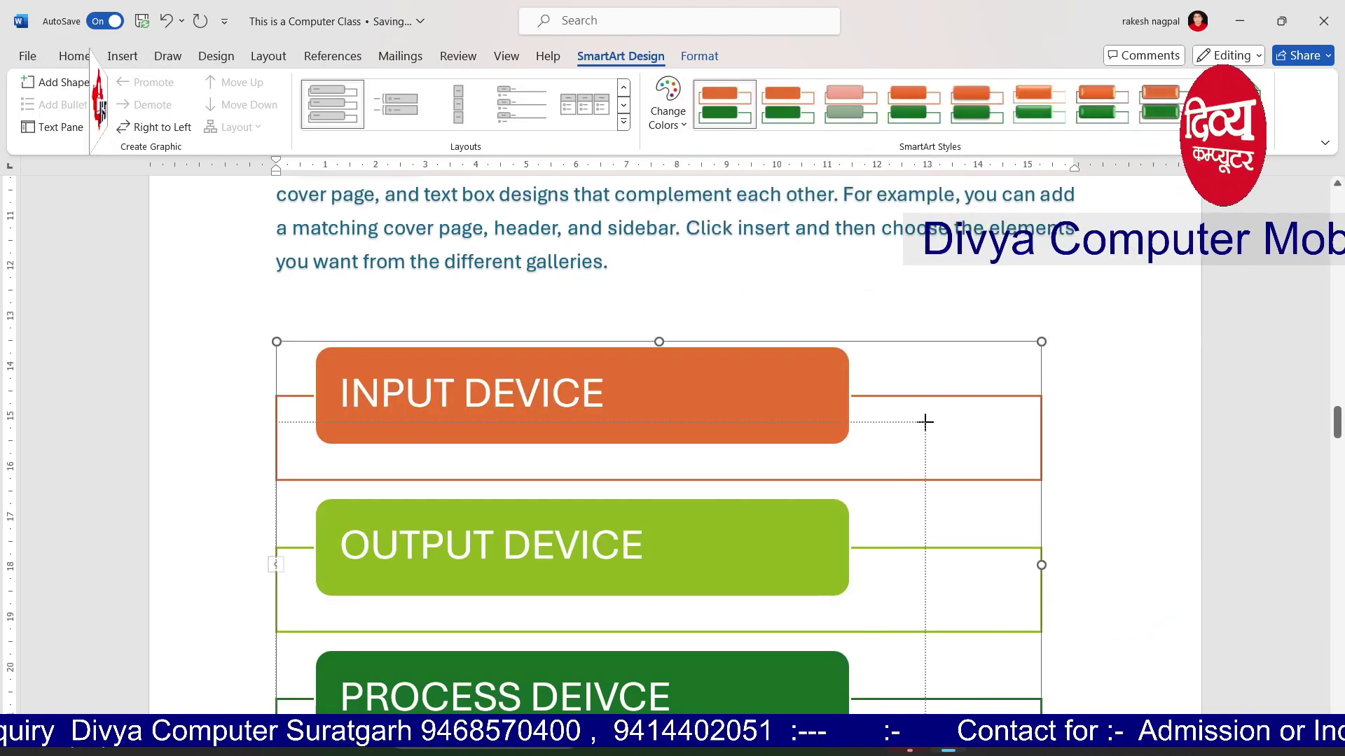
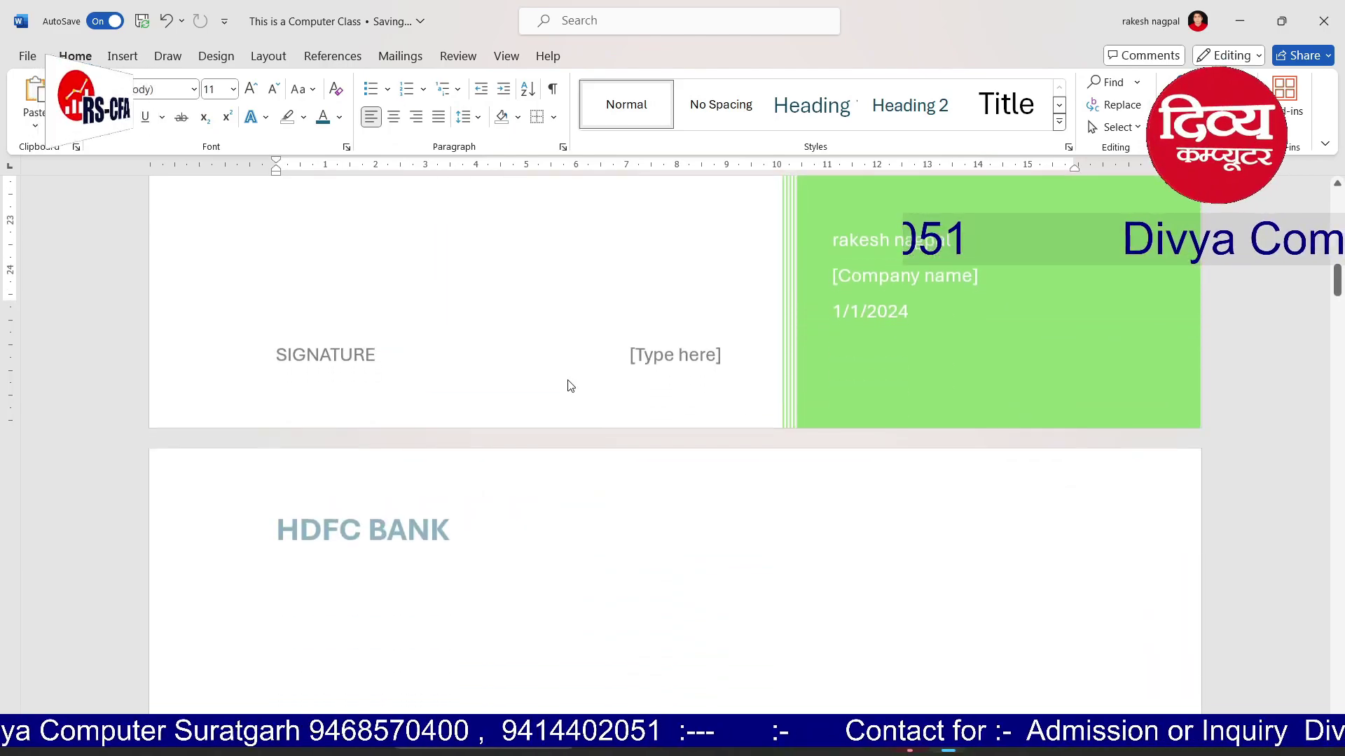
Remove the "HDFC BANK" header and the "SIGNATURE" footer from the document
{"action": "scroll", "coordinate": [572, 376], "scroll_direction": "down", "scroll_amount": 15}
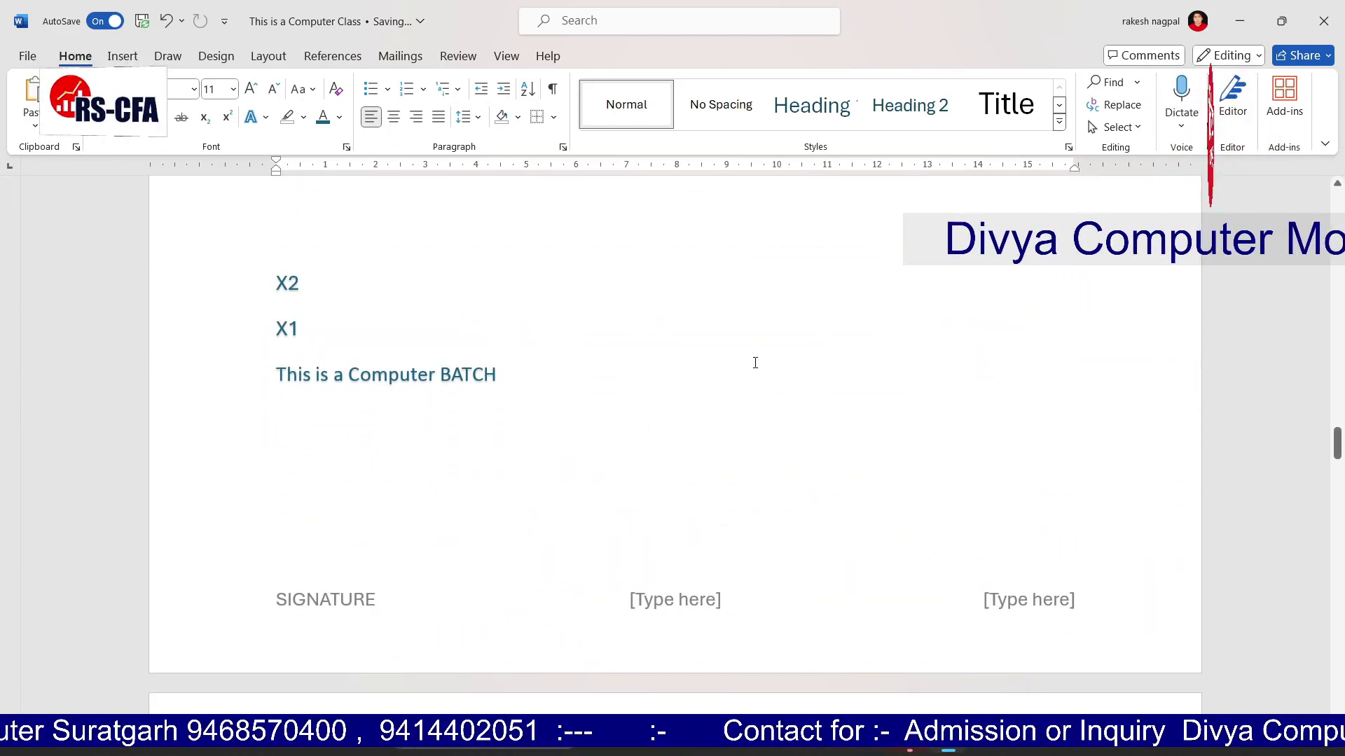
{"action": "scroll", "coordinate": [755, 363], "scroll_direction": "up", "scroll_amount": 10}
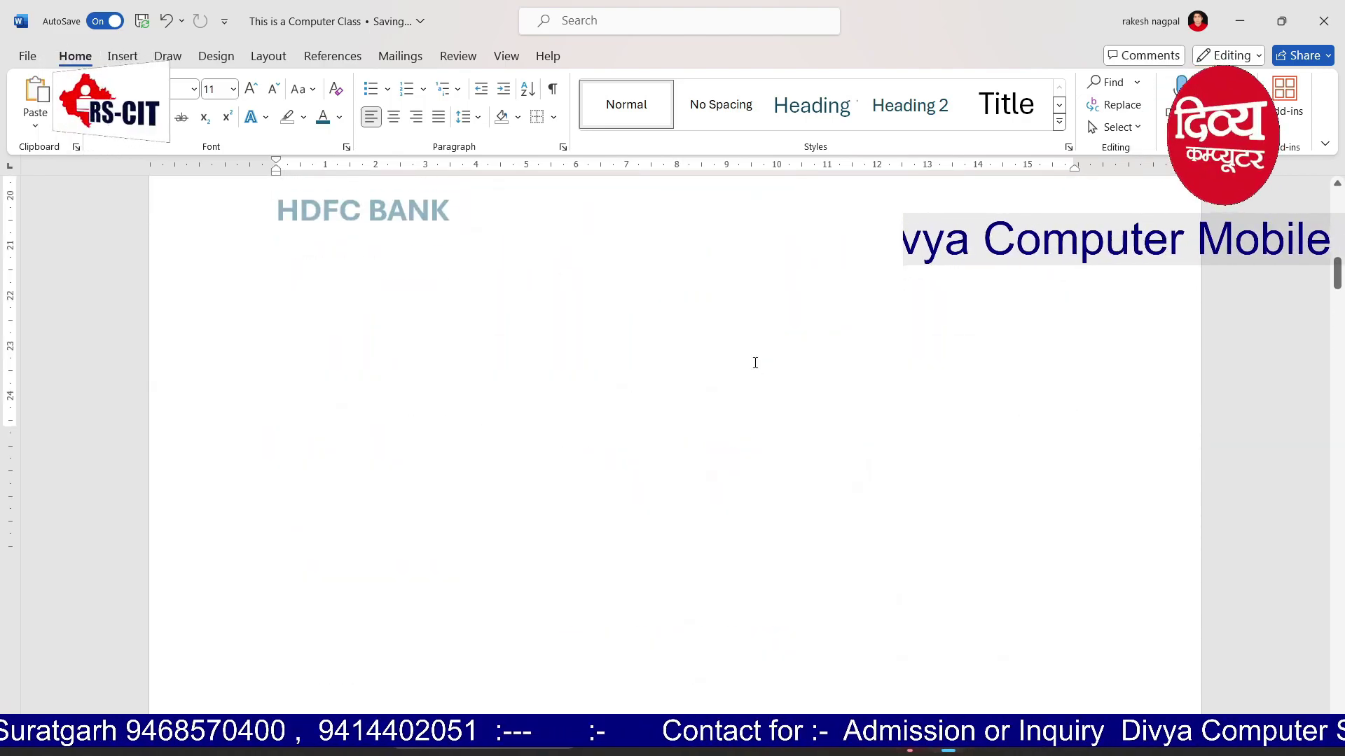
{"action": "scroll", "coordinate": [755, 363], "scroll_direction": "up", "scroll_amount": 5}
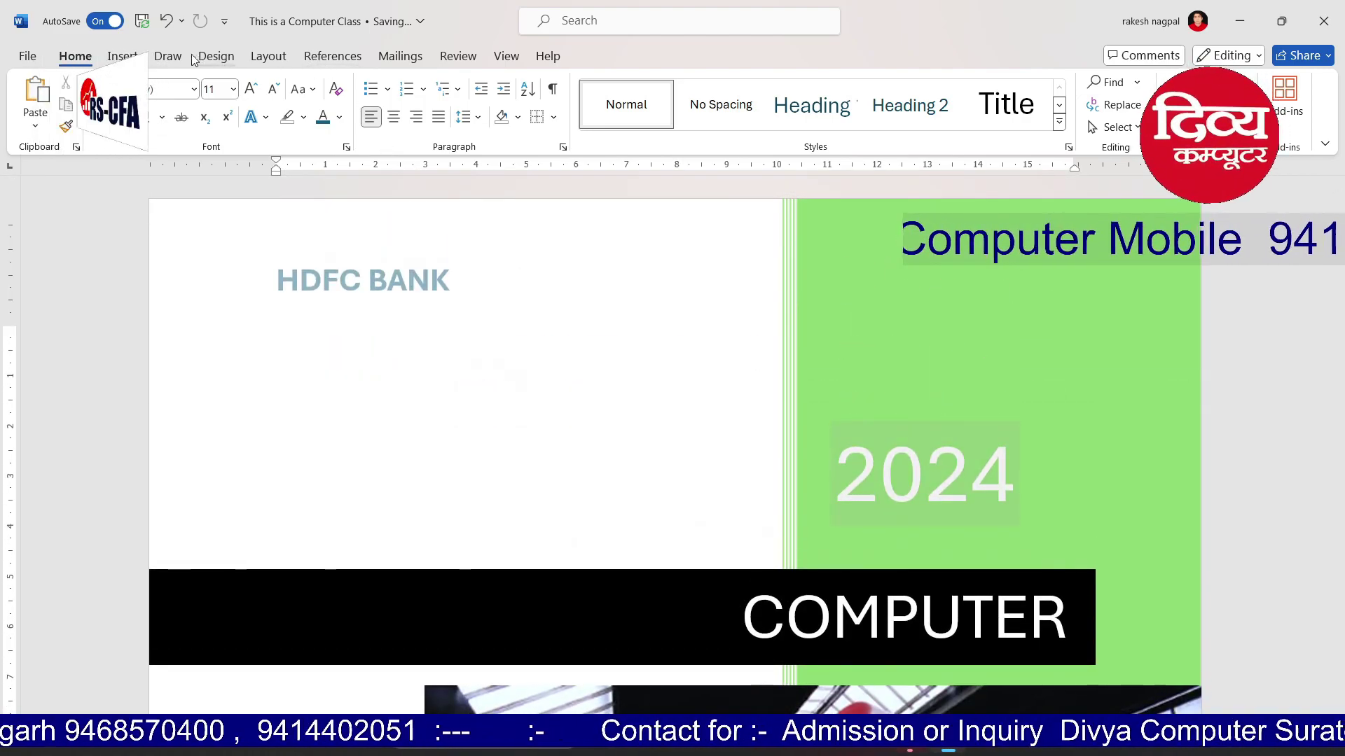
{"action": "left_click", "coordinate": [123, 57]}
{"action": "left_click", "coordinate": [795, 112]}
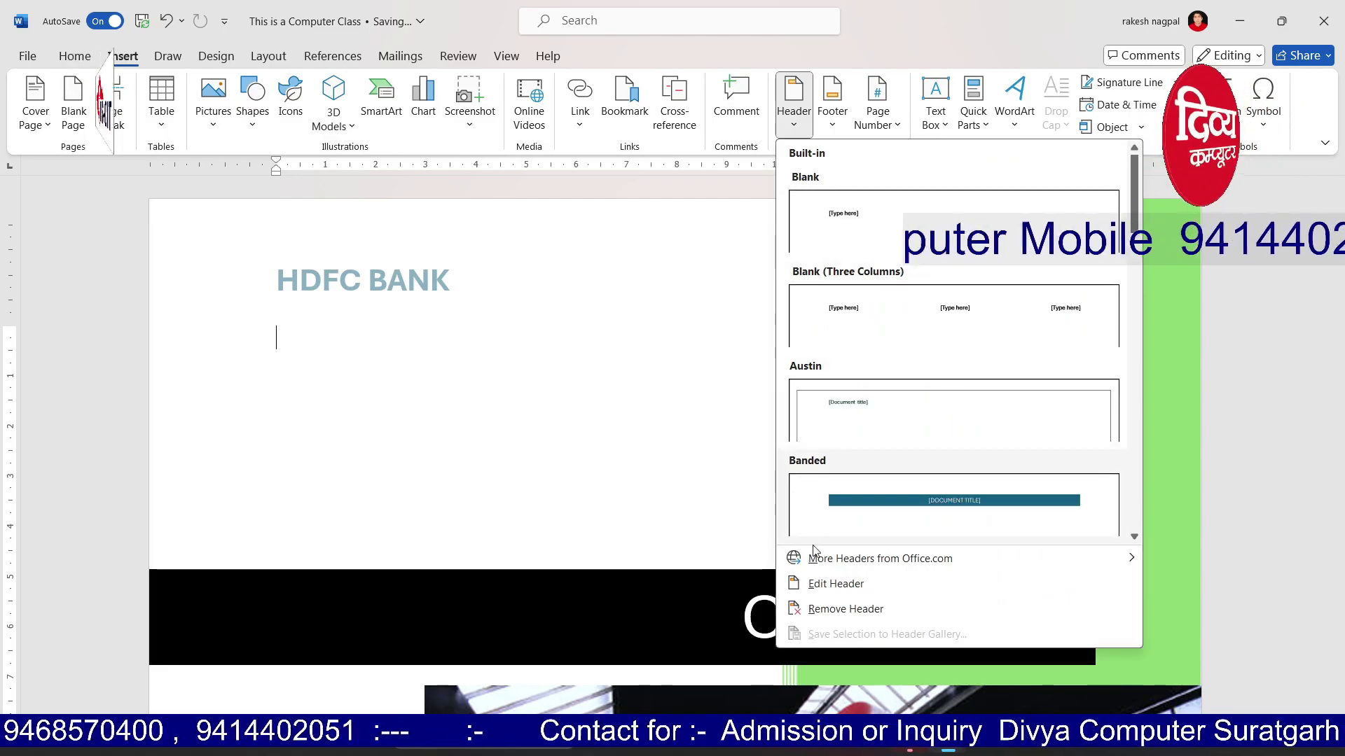
{"action": "left_click", "coordinate": [845, 608]}
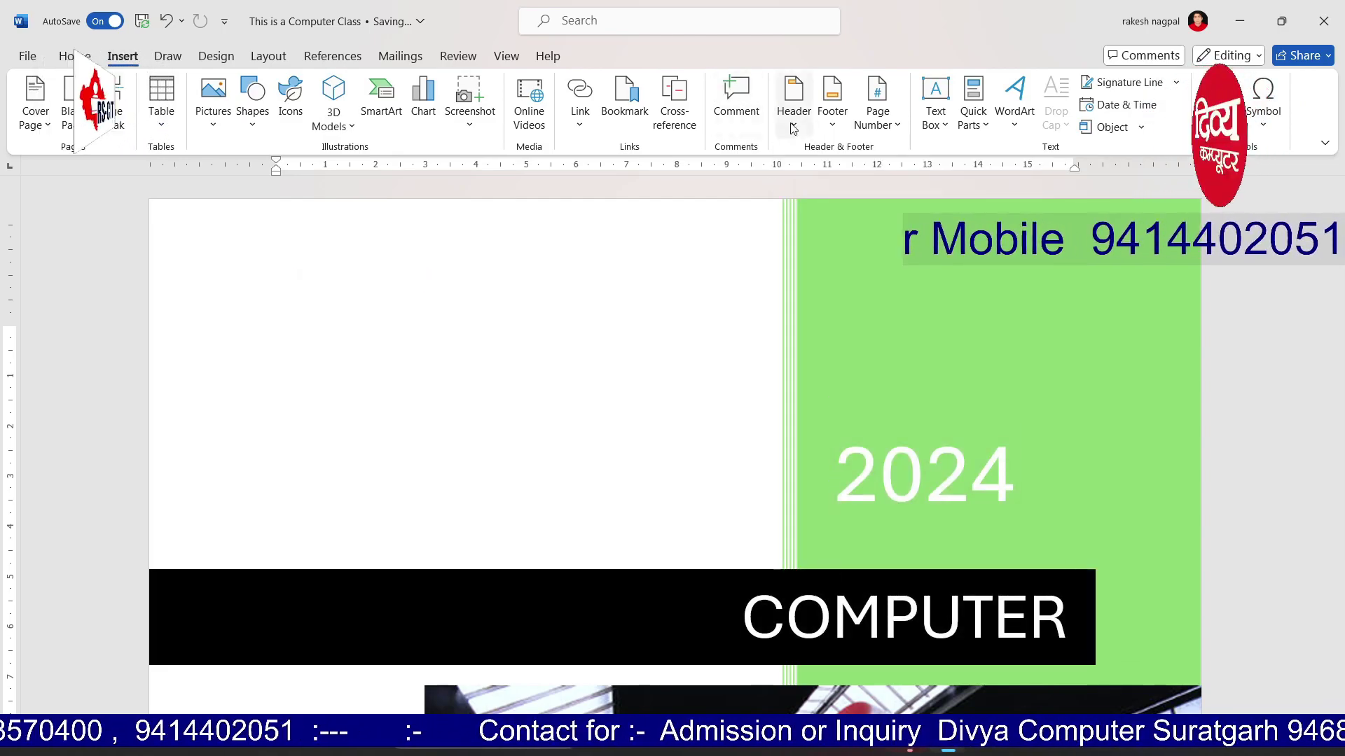
{"action": "left_click", "coordinate": [831, 112]}
{"action": "left_click", "coordinate": [901, 616]}
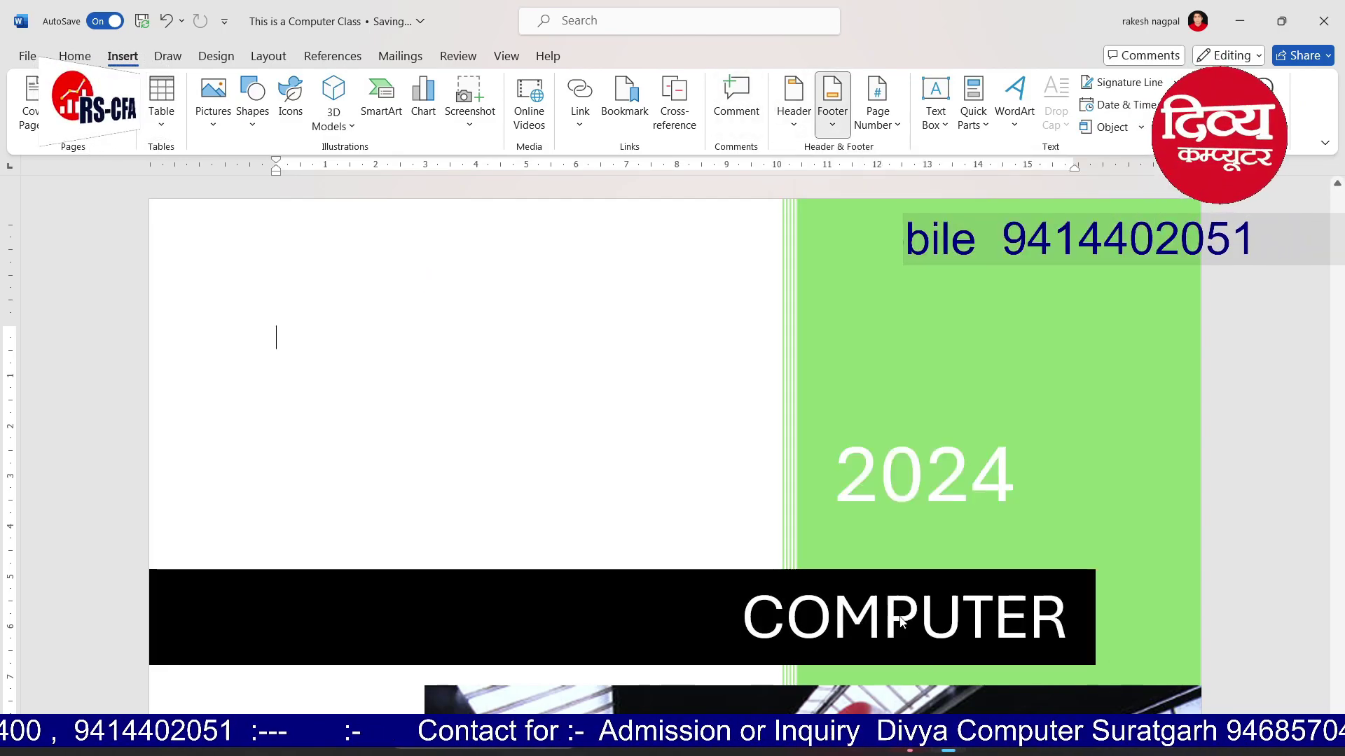
Add Accent Bar 1 page numbers at the top of the pages and return to the document body
{"action": "left_click", "coordinate": [878, 119]}
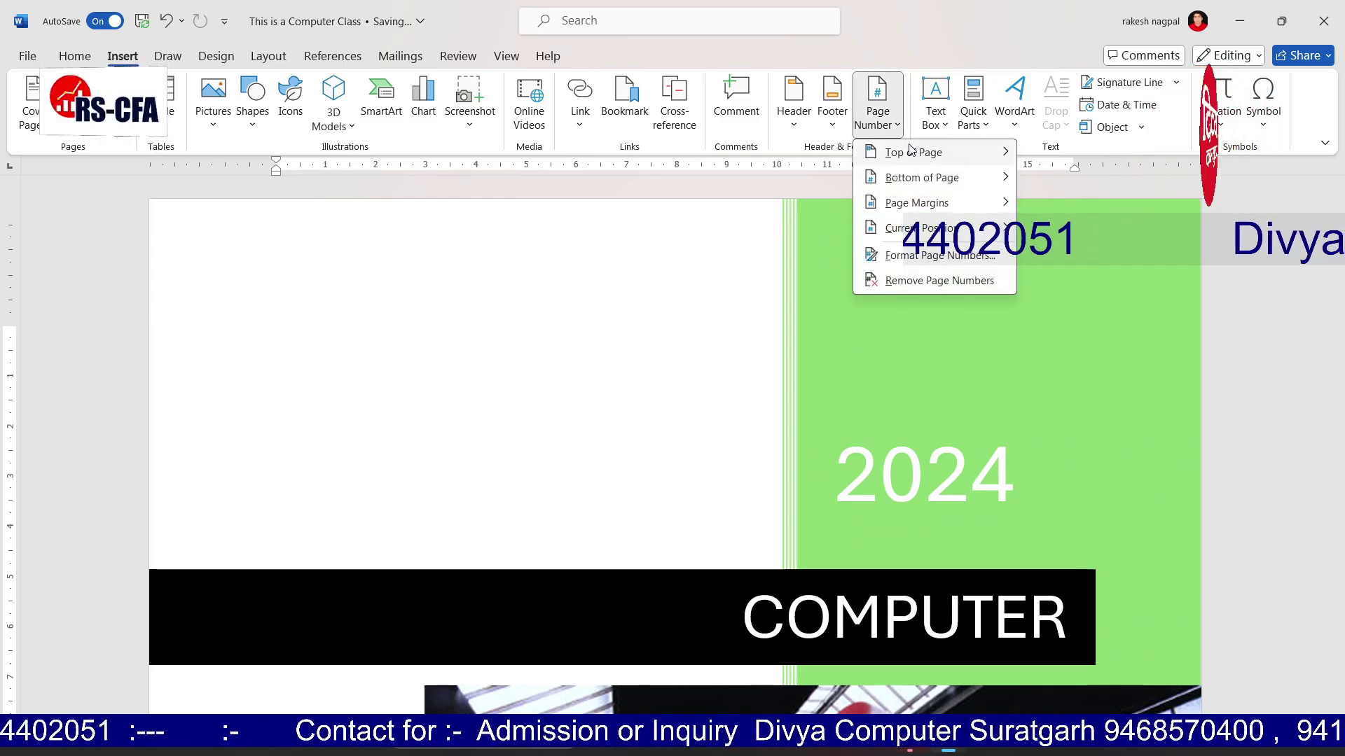
{"action": "mouse_move", "coordinate": [911, 150]}
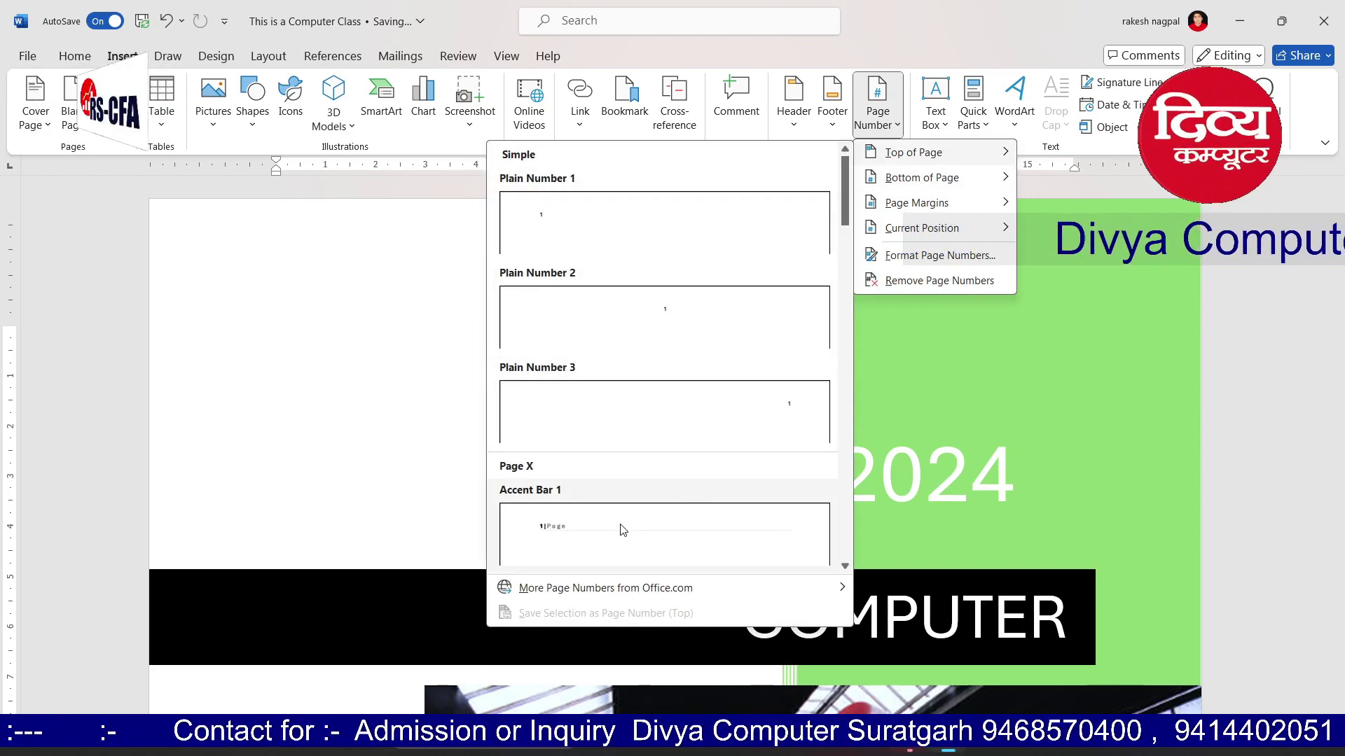
{"action": "left_click", "coordinate": [693, 532]}
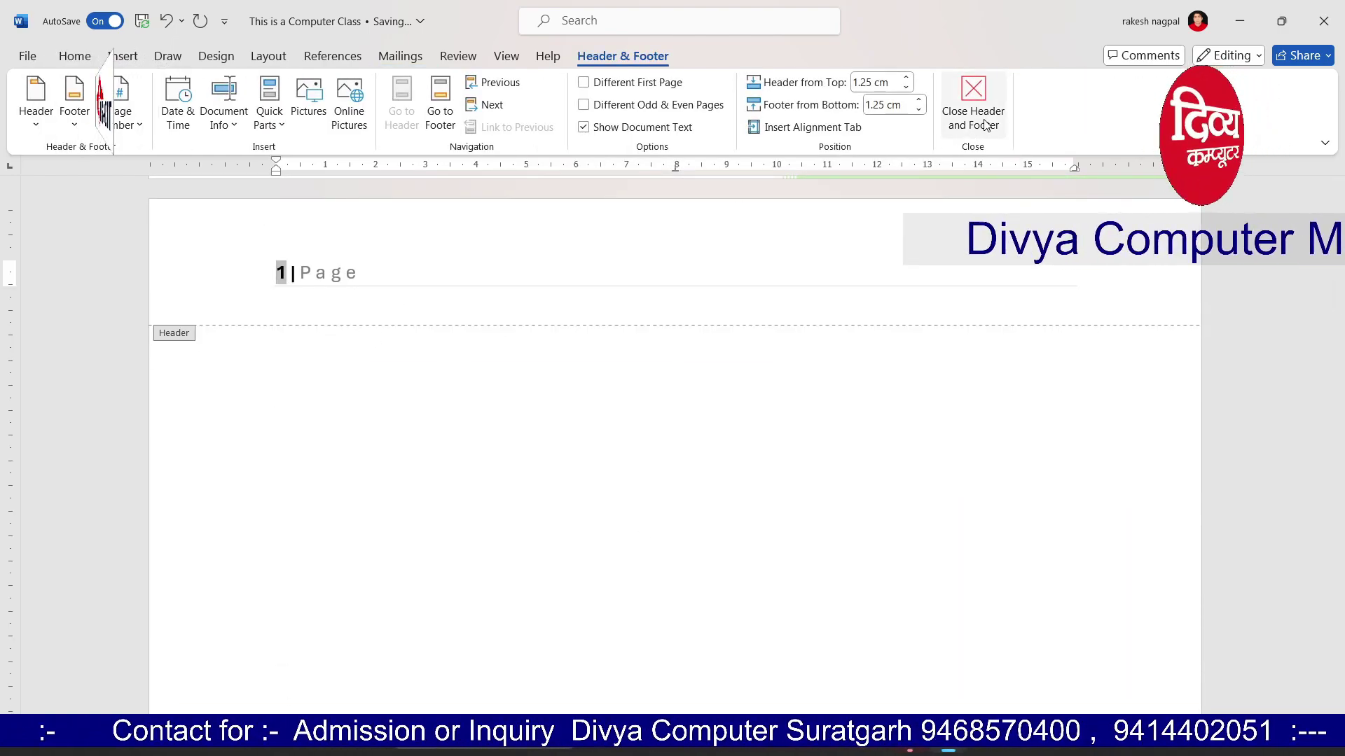
{"action": "double_click", "coordinate": [651, 510]}
Insert three page breaks after the final "Reading is easier" paragraph to start a blank page 6
{"action": "scroll", "coordinate": [649, 497], "scroll_direction": "down", "scroll_amount": 3}
{"action": "scroll", "coordinate": [646, 490], "scroll_direction": "down", "scroll_amount": 5}
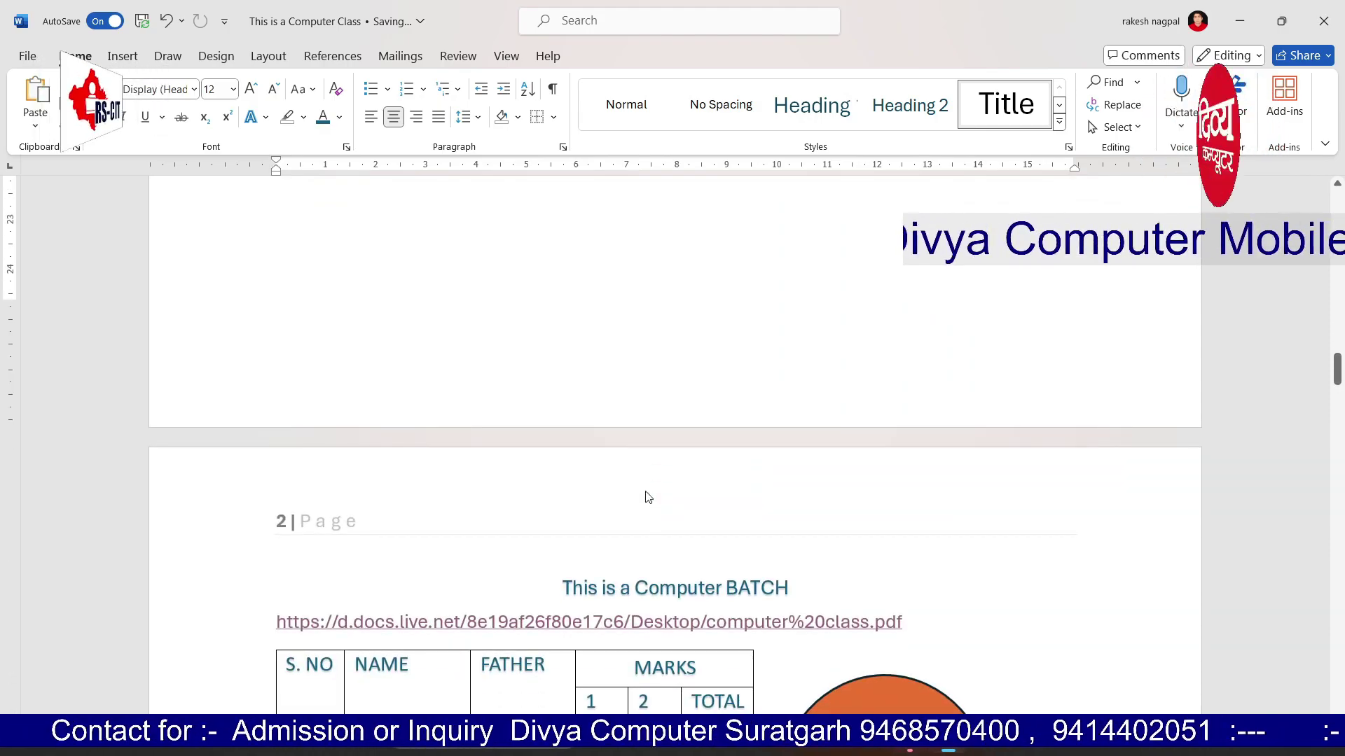
{"action": "scroll", "coordinate": [546, 506], "scroll_direction": "down", "scroll_amount": 6}
{"action": "scroll", "coordinate": [546, 506], "scroll_direction": "down", "scroll_amount": 10}
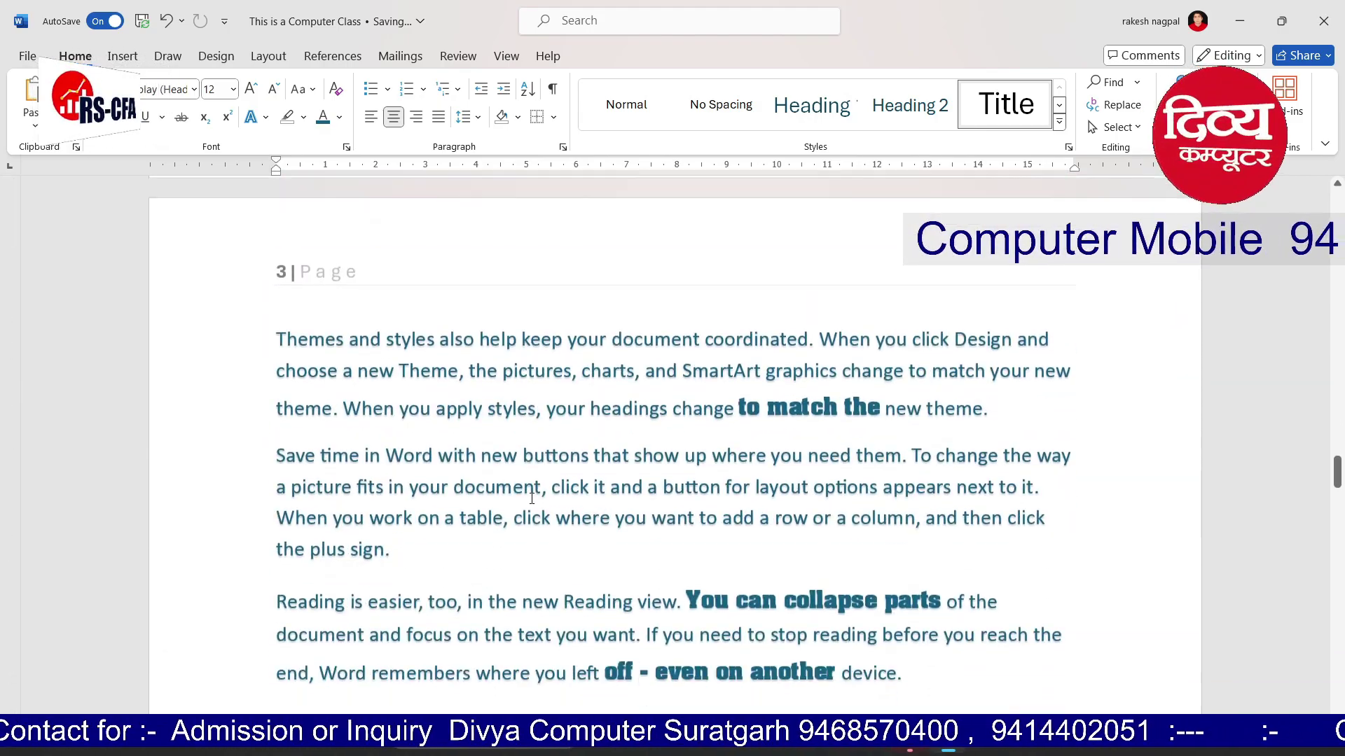
{"action": "left_click", "coordinate": [118, 58]}
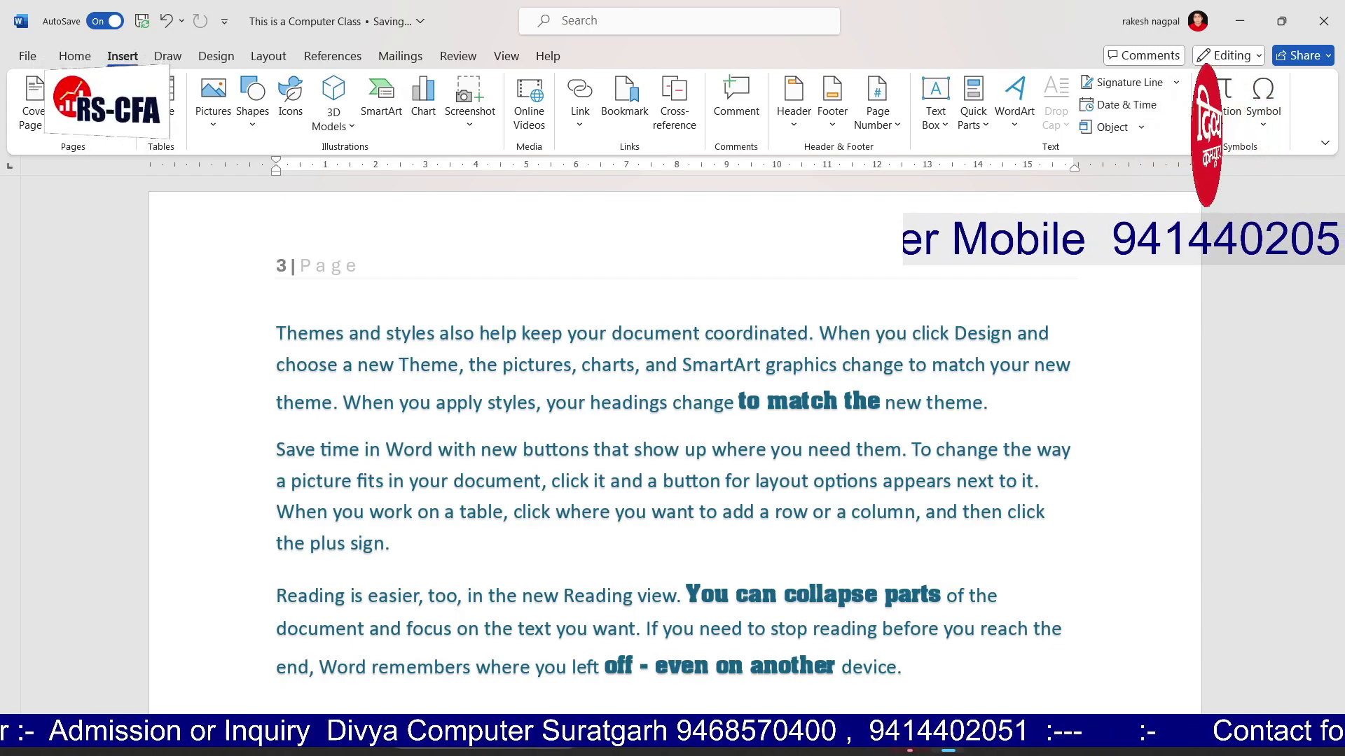
{"action": "key", "text": "ctrl+Return"}
{"action": "key", "text": "ctrl+Return"}
{"action": "key", "text": "ctrl+Return"}
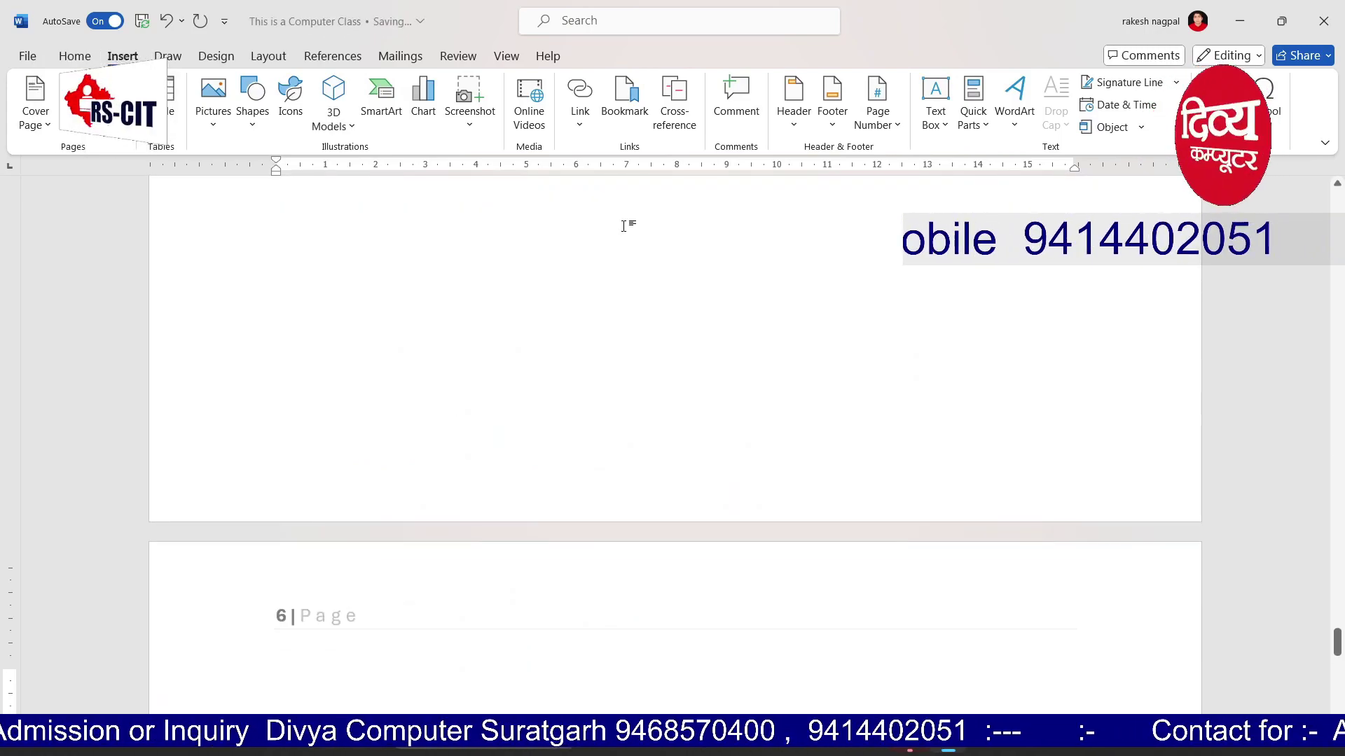
Insert white, blue-outlined WordArt reading "COMPUTER CLASS" on page 6 and widen its frame towards the right margin
{"action": "left_click", "coordinate": [1011, 119]}
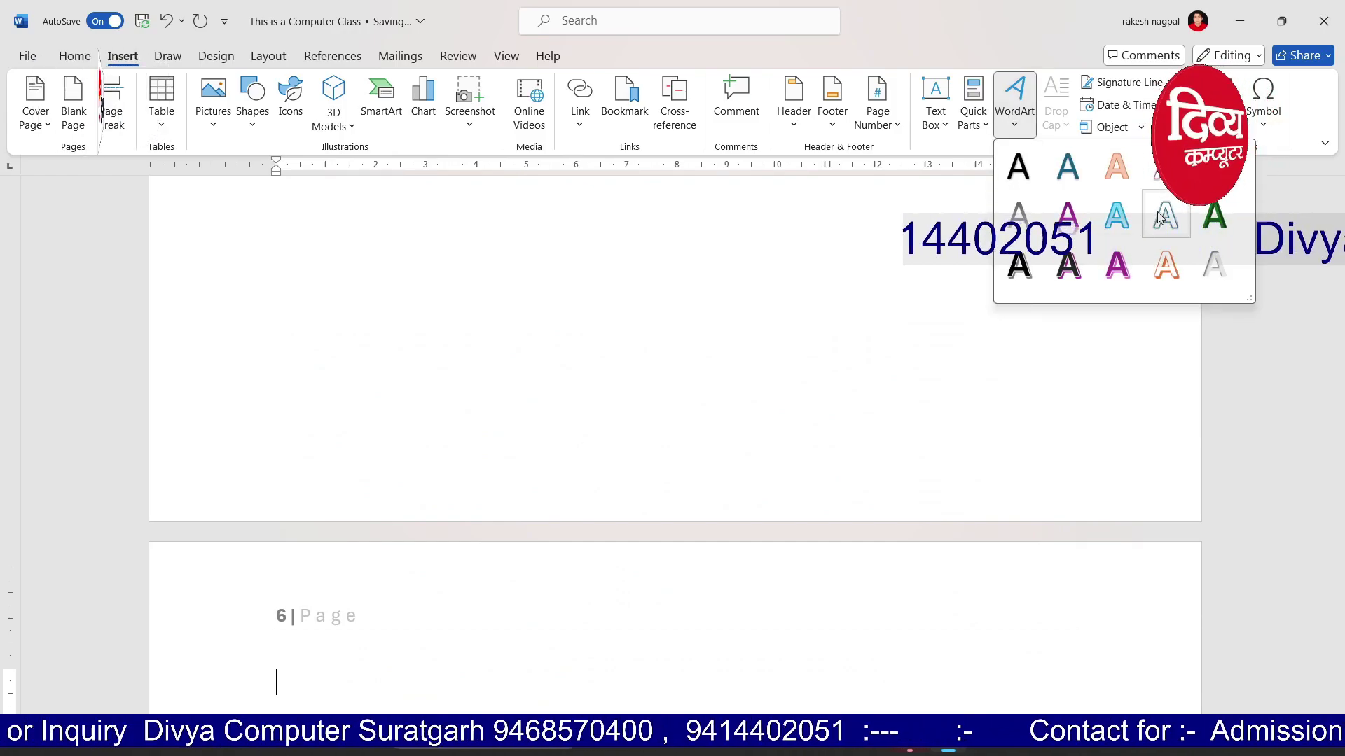
{"action": "left_click", "coordinate": [1167, 232]}
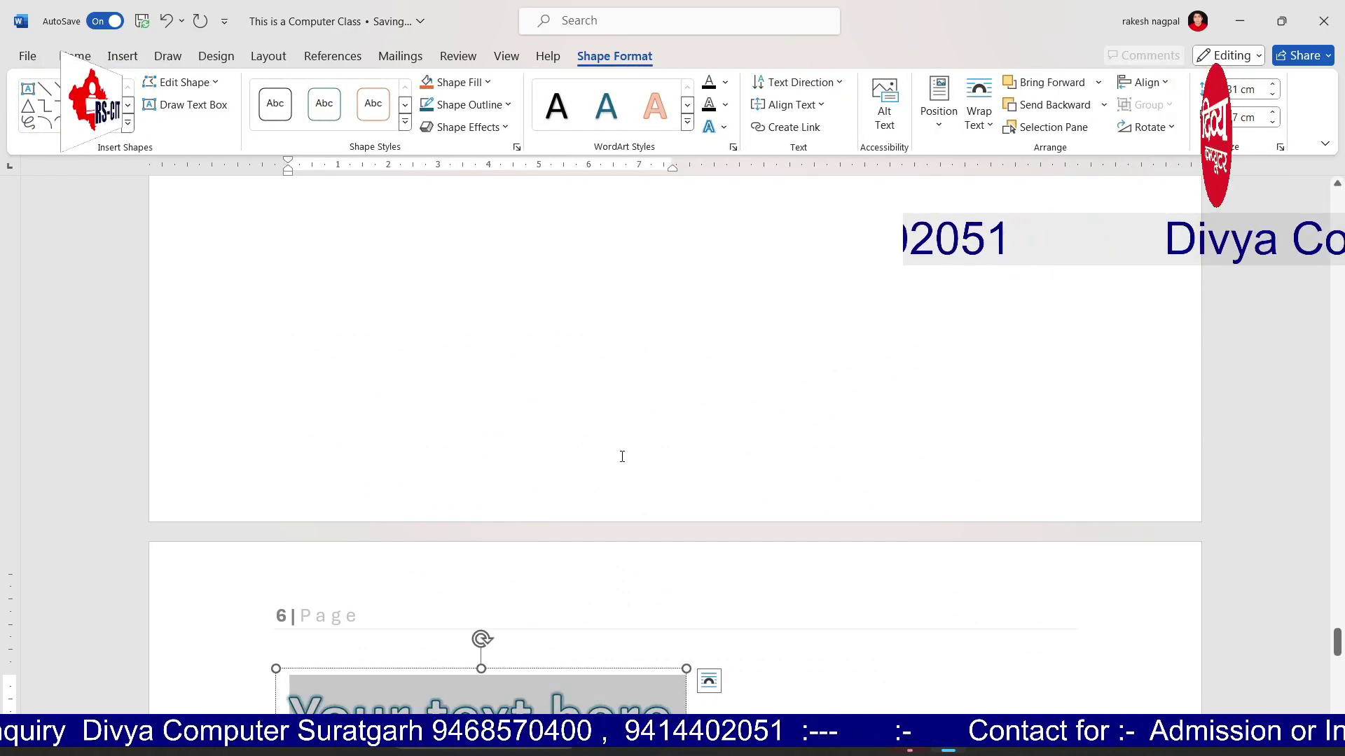
{"action": "key", "text": "Delete"}
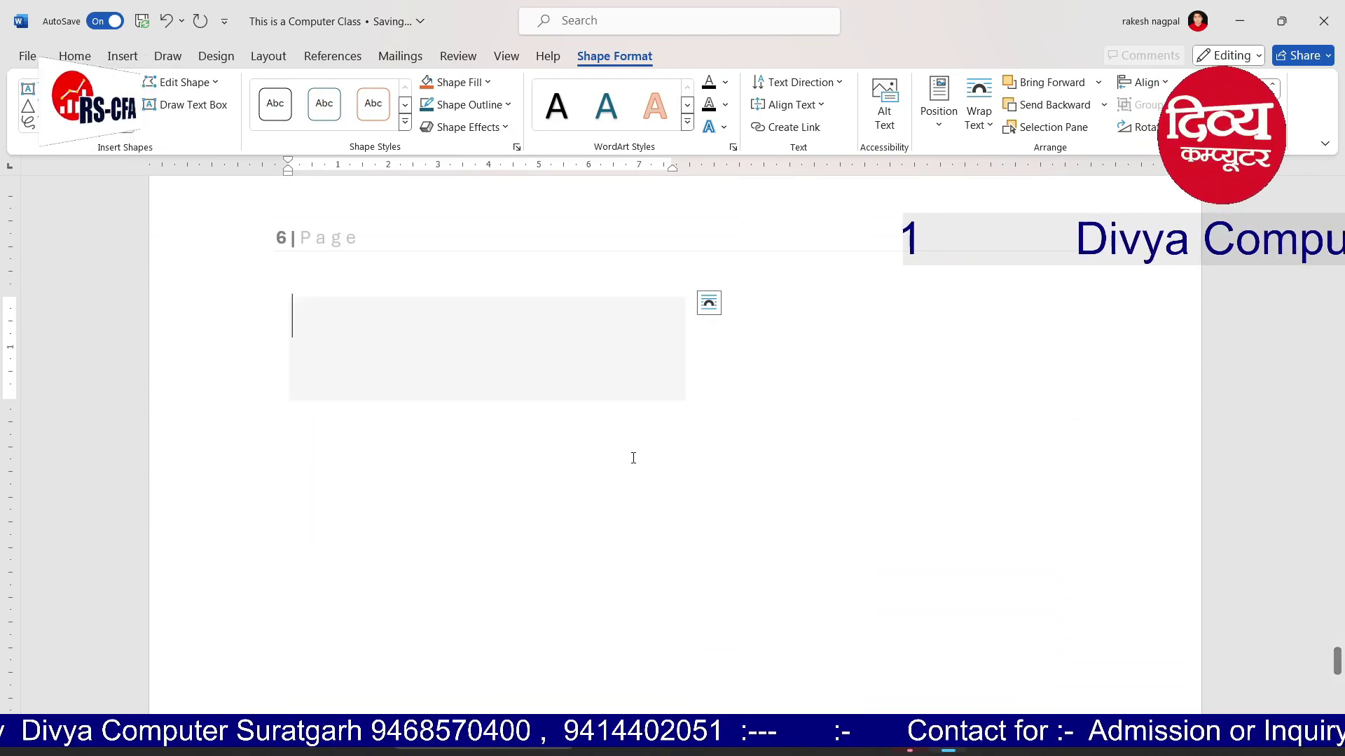
{"action": "type", "text": "COMPUTER CLASS"}
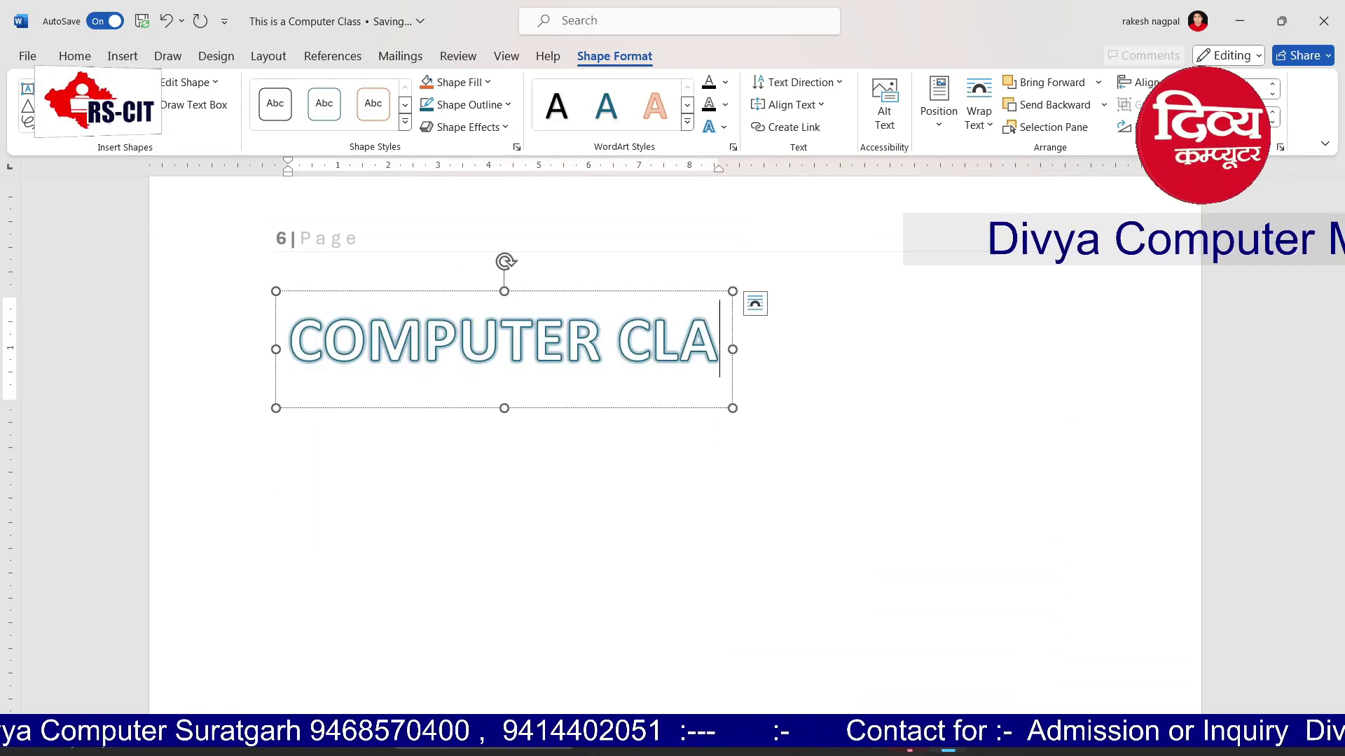
{"action": "left_click_drag", "start_coordinate": [795, 408], "coordinate": [1033, 415]}
{"action": "left_click", "coordinate": [873, 537]}
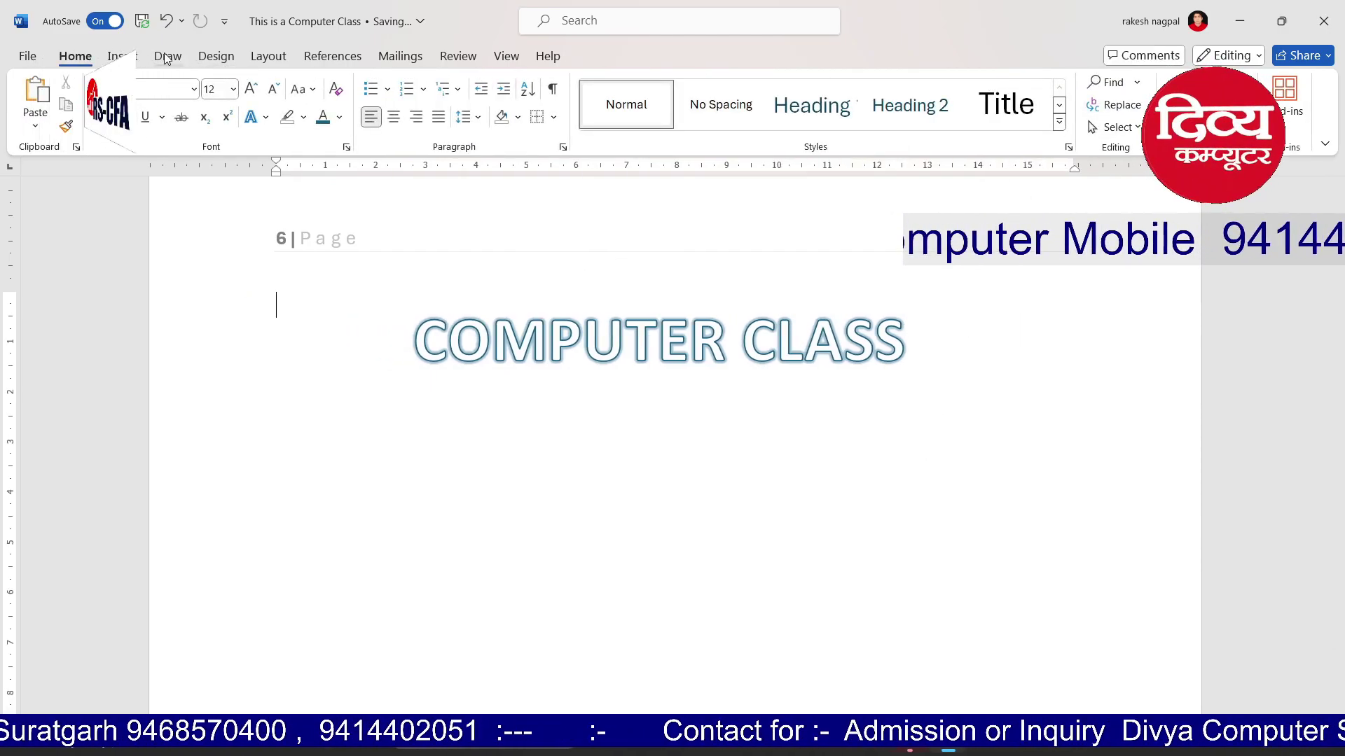
Insert the current date on page 6 in the "Friday, July 12, 2024" format
{"action": "left_click", "coordinate": [123, 56]}
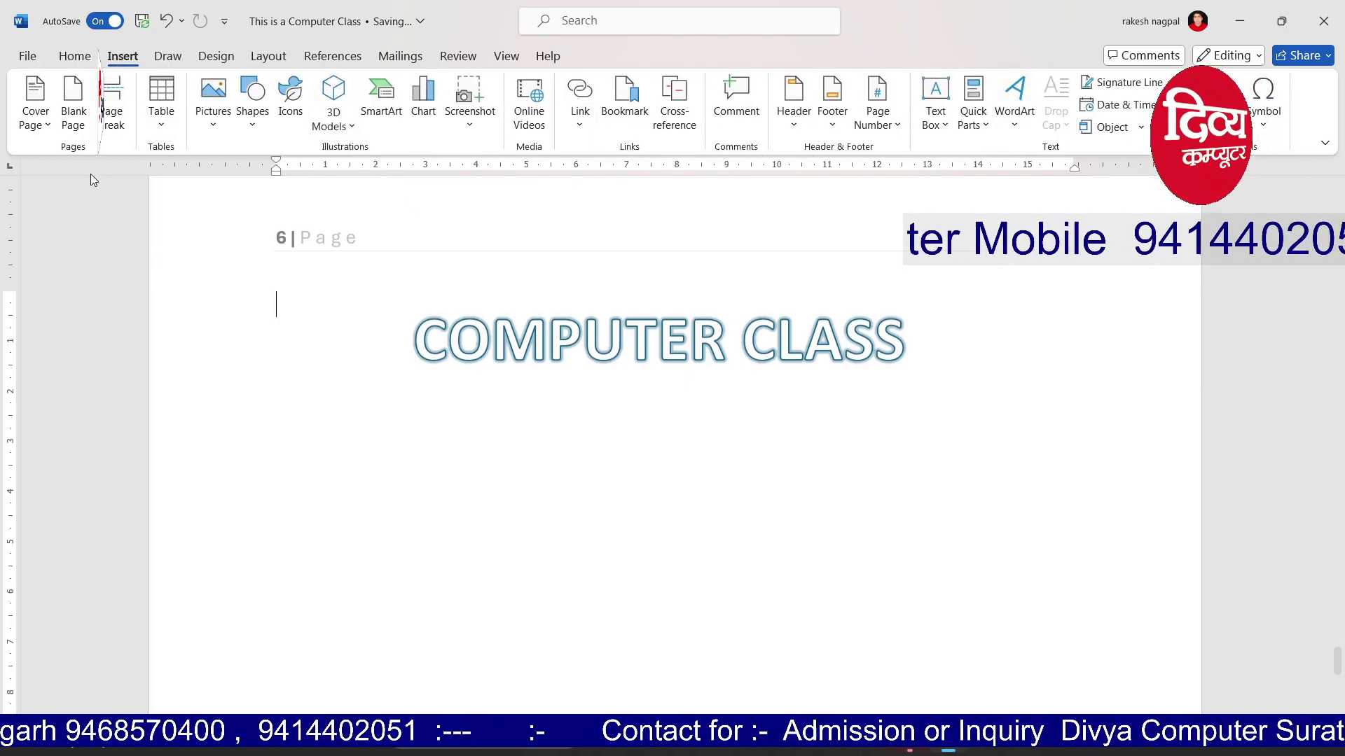
{"action": "left_click", "coordinate": [1136, 110]}
{"action": "left_click", "coordinate": [521, 270]}
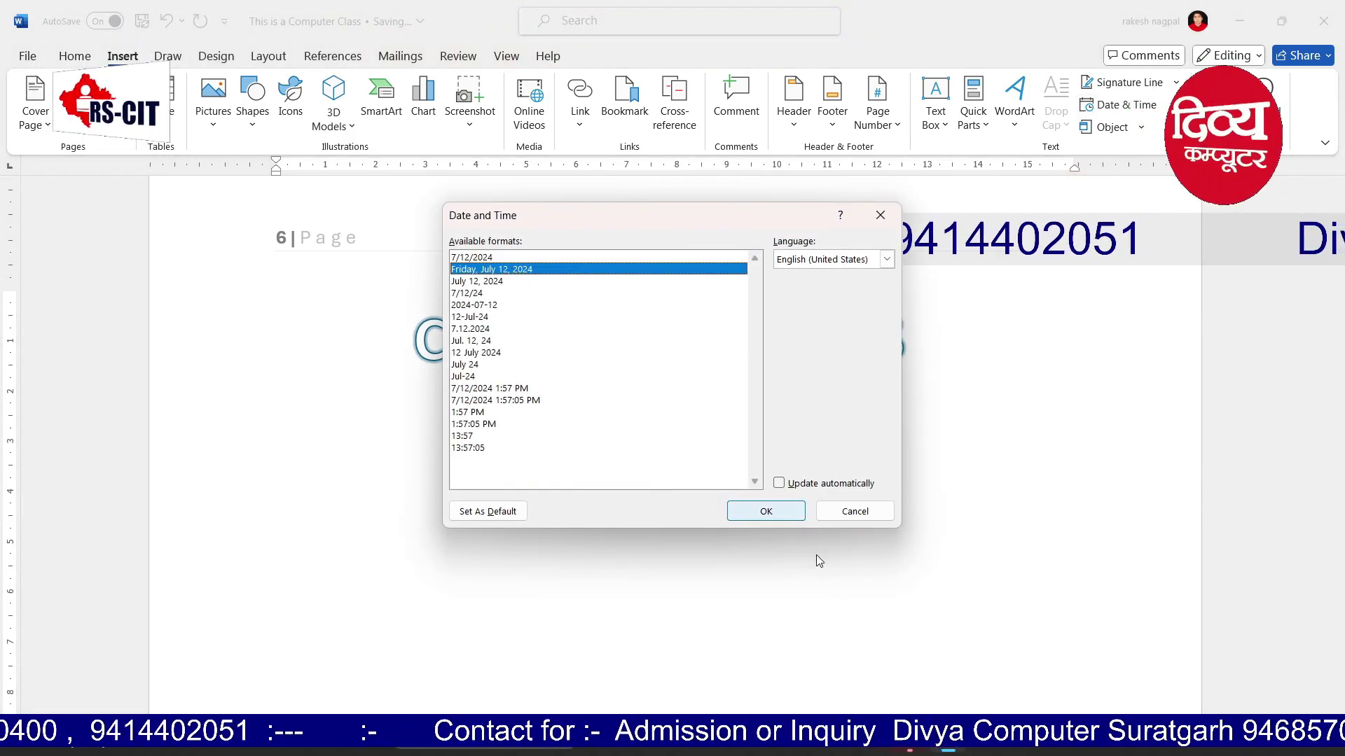
{"action": "left_click", "coordinate": [766, 512]}
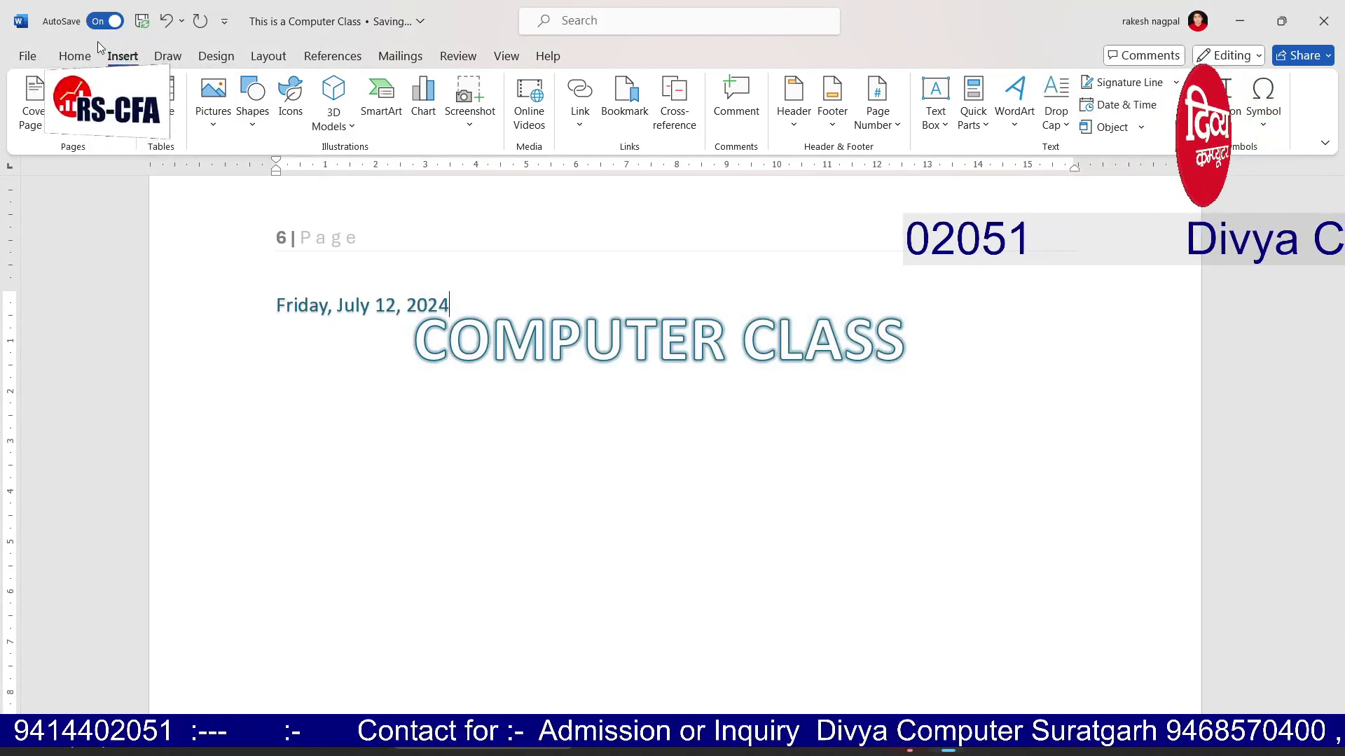
Change the page orientation to landscape and review how the pages are laid out
{"action": "left_click", "coordinate": [75, 56]}
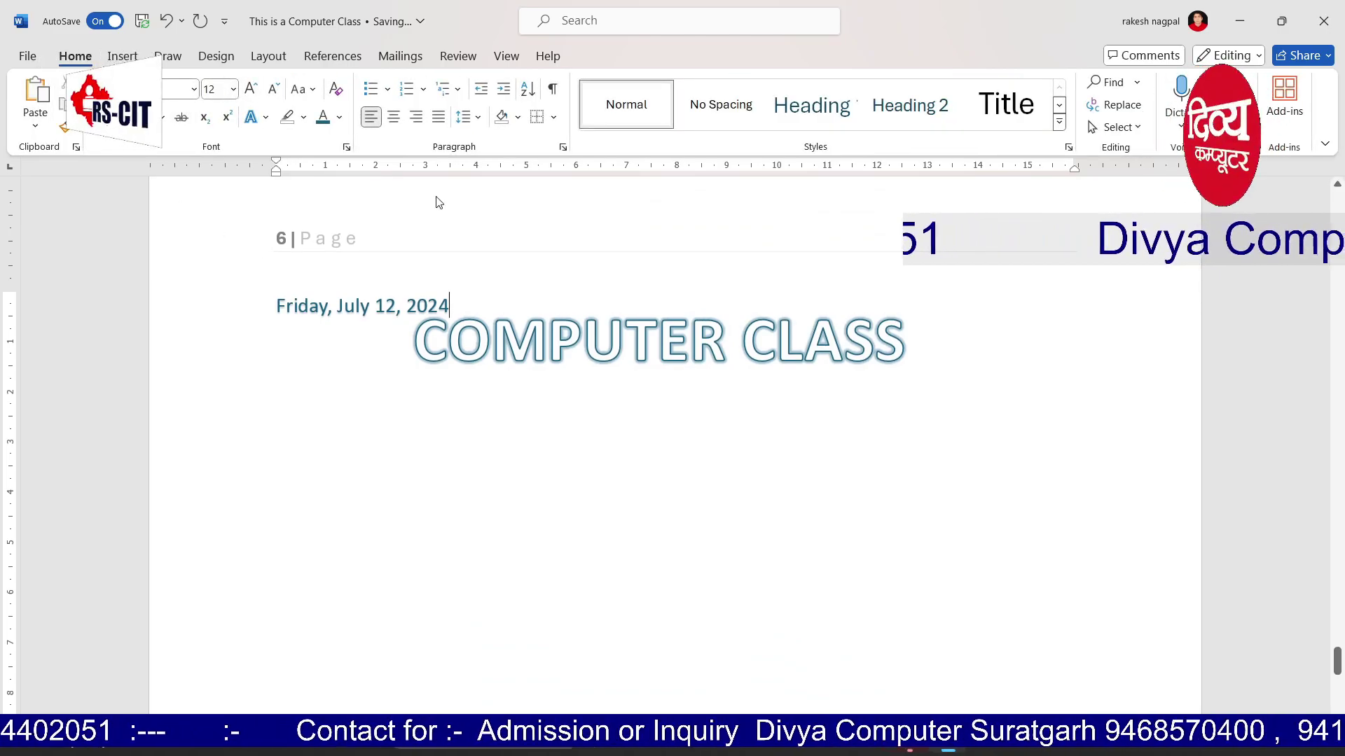
{"action": "left_click", "coordinate": [269, 56]}
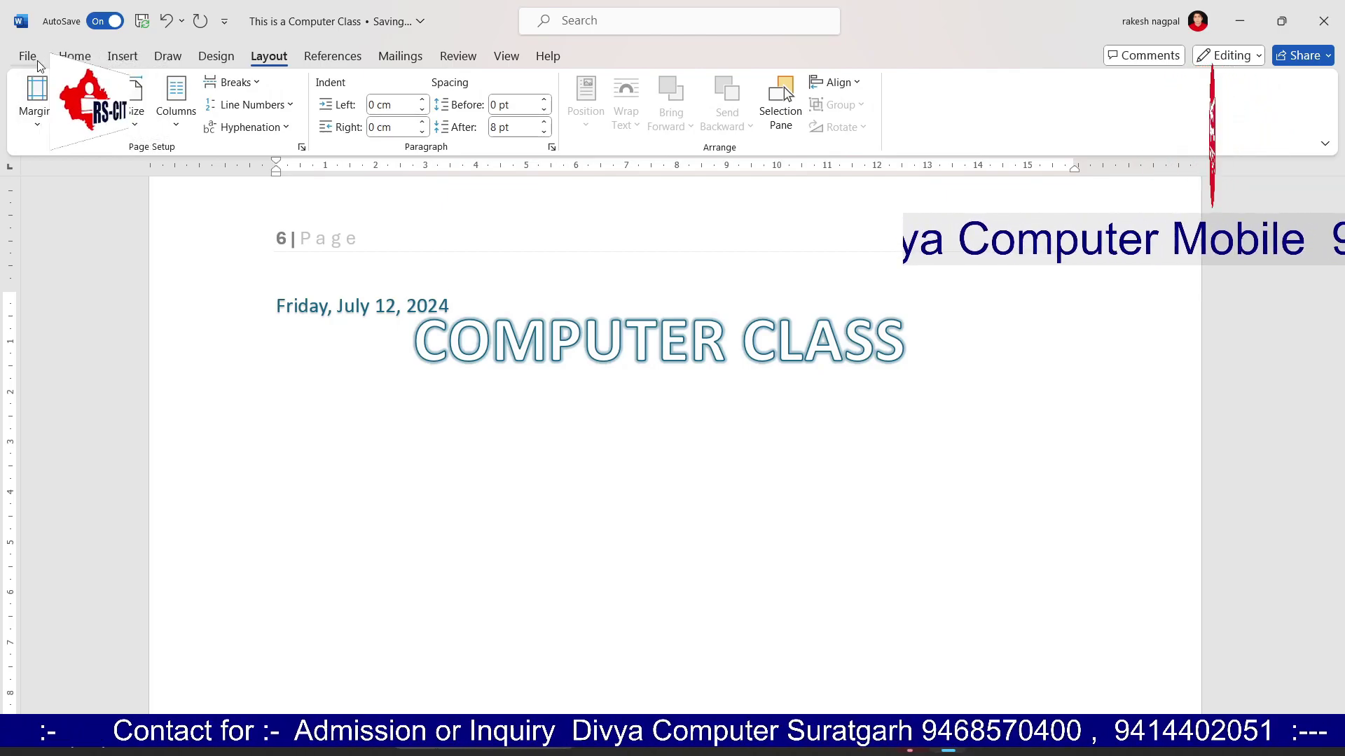
{"action": "left_click", "coordinate": [73, 105]}
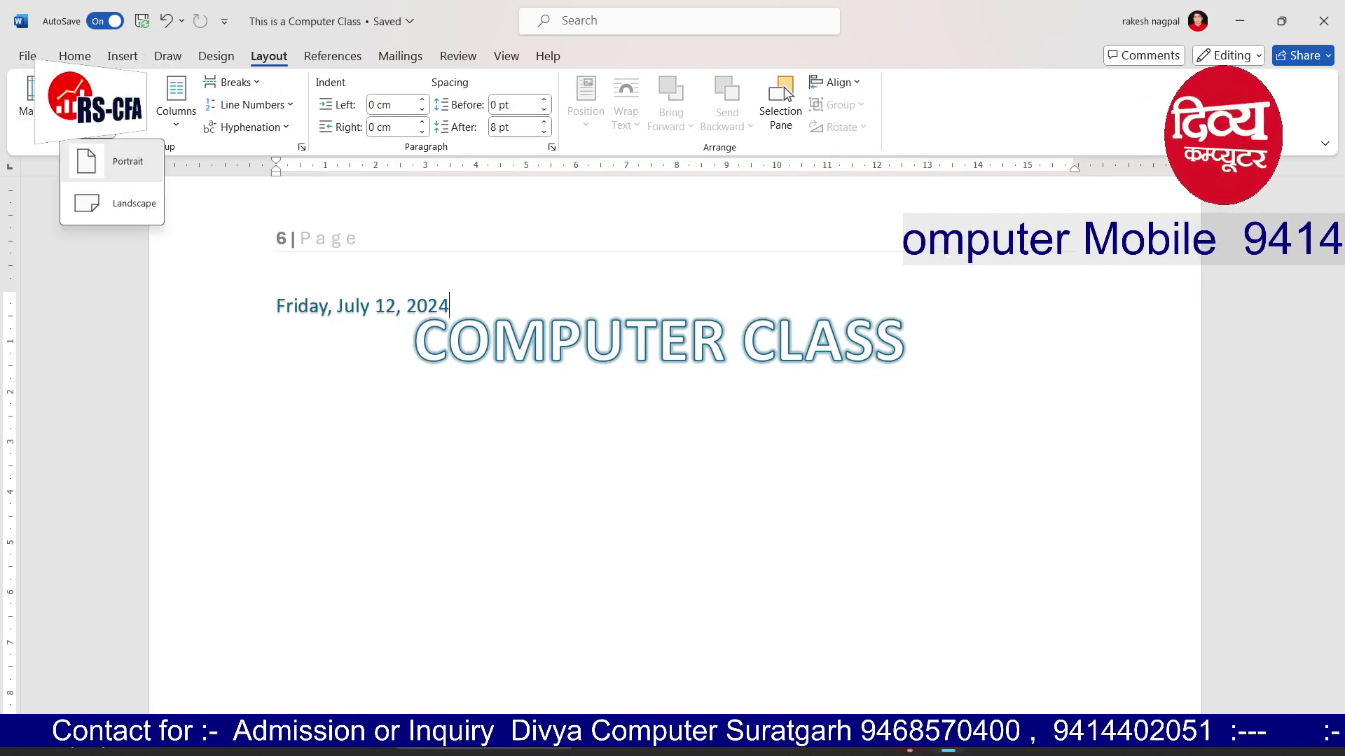
{"action": "left_click", "coordinate": [98, 203]}
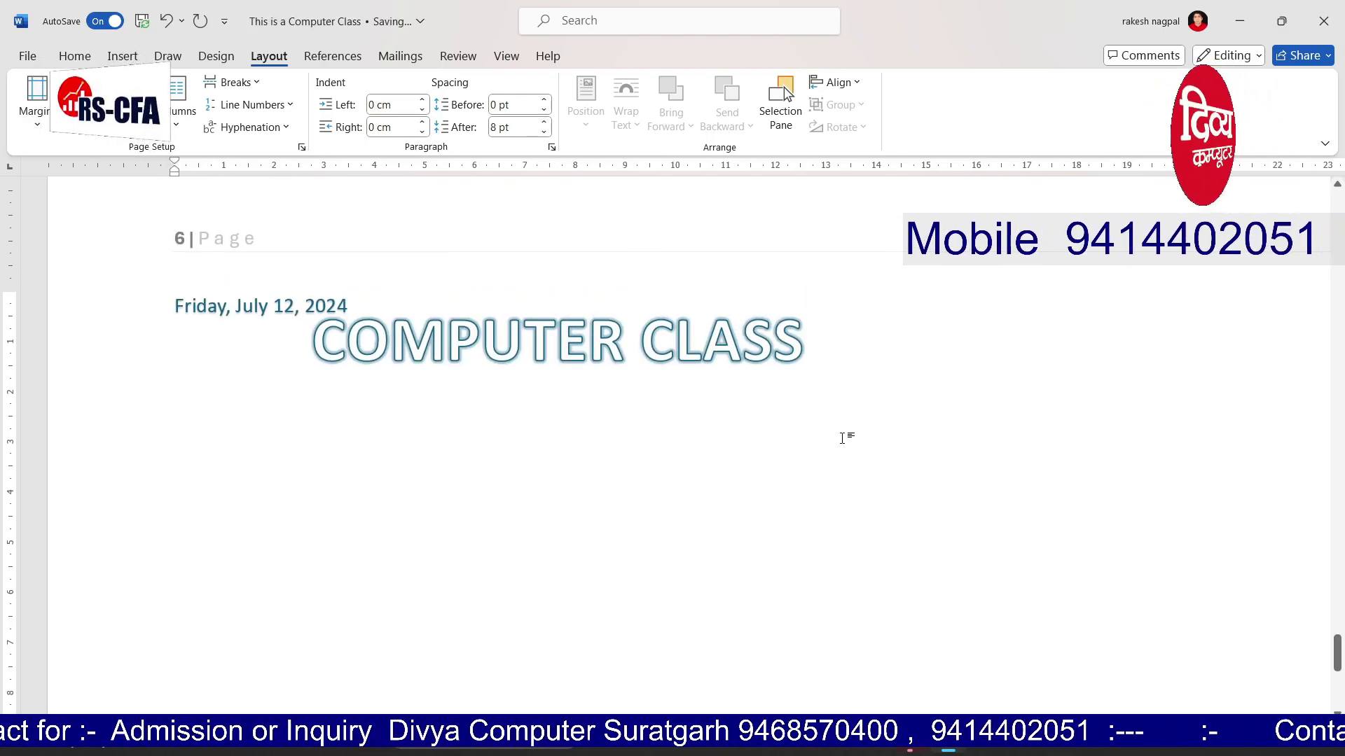
{"action": "scroll", "coordinate": [769, 387], "scroll_direction": "down", "scroll_amount": 3}
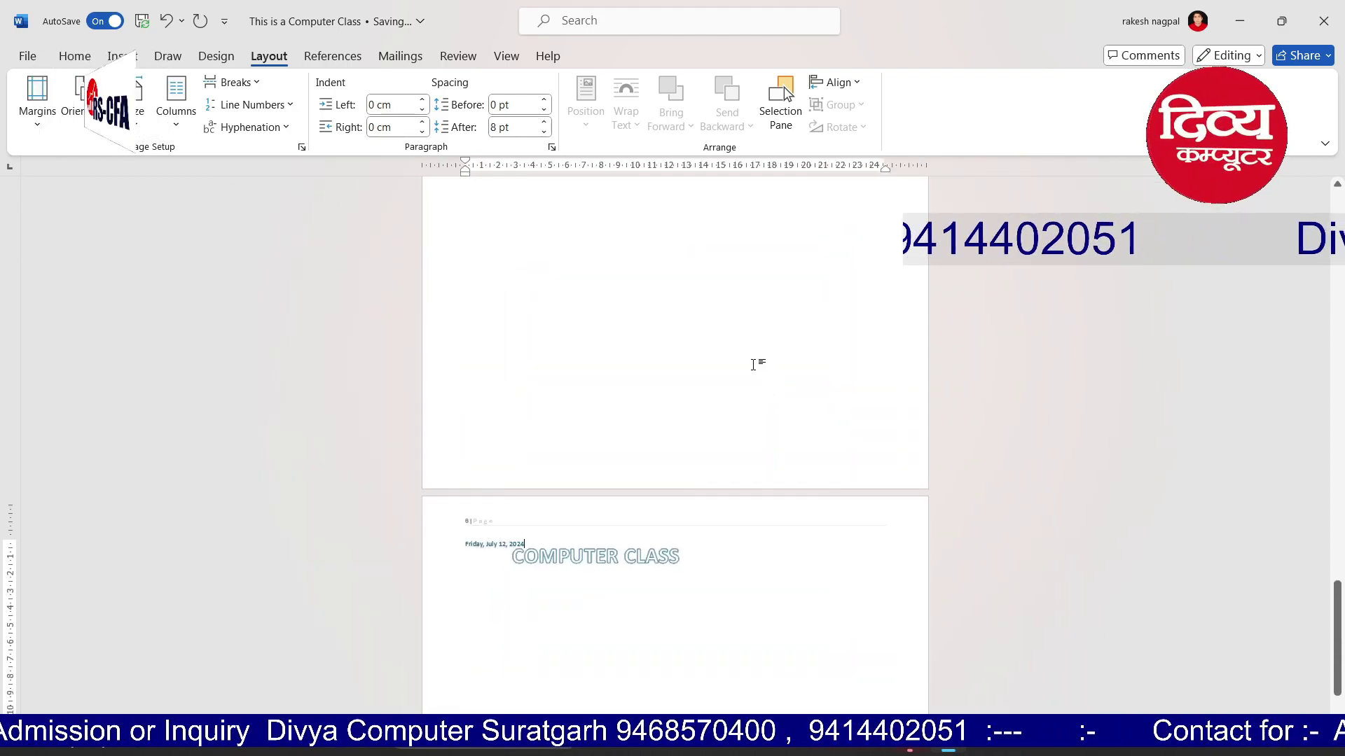
{"action": "scroll", "coordinate": [752, 364], "scroll_direction": "up", "scroll_amount": 4}
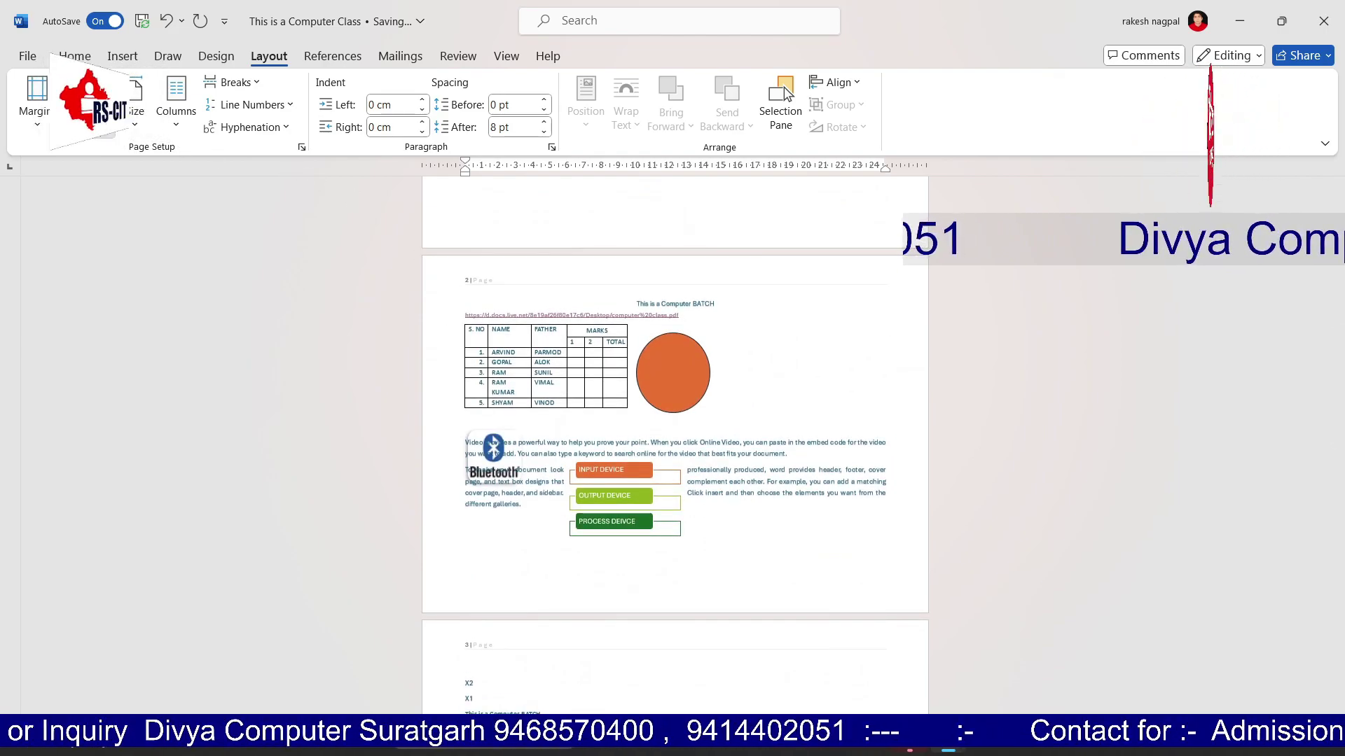
Set the page orientation back to portrait and look over the pages
{"action": "left_click", "coordinate": [123, 162]}
{"action": "scroll", "coordinate": [633, 420], "scroll_direction": "up", "scroll_amount": 3}
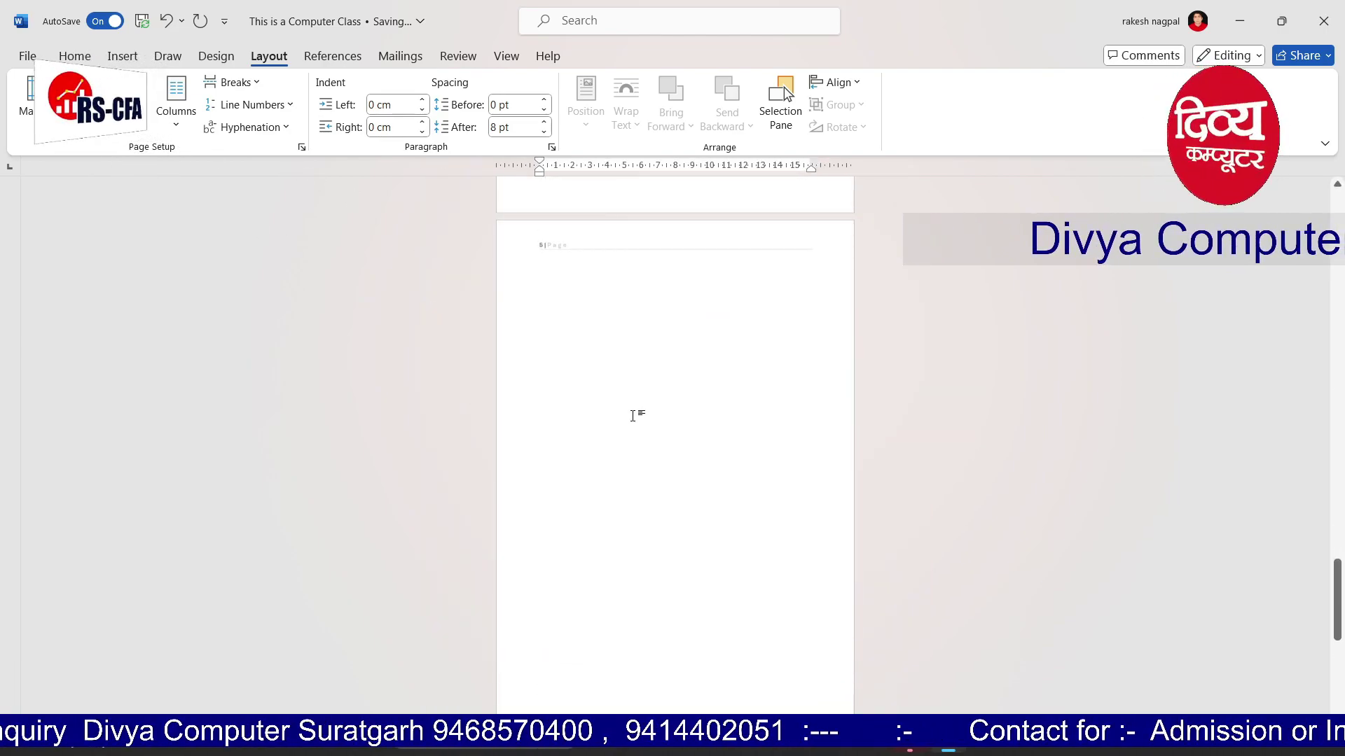
{"action": "scroll", "coordinate": [633, 416], "scroll_direction": "up", "scroll_amount": 15}
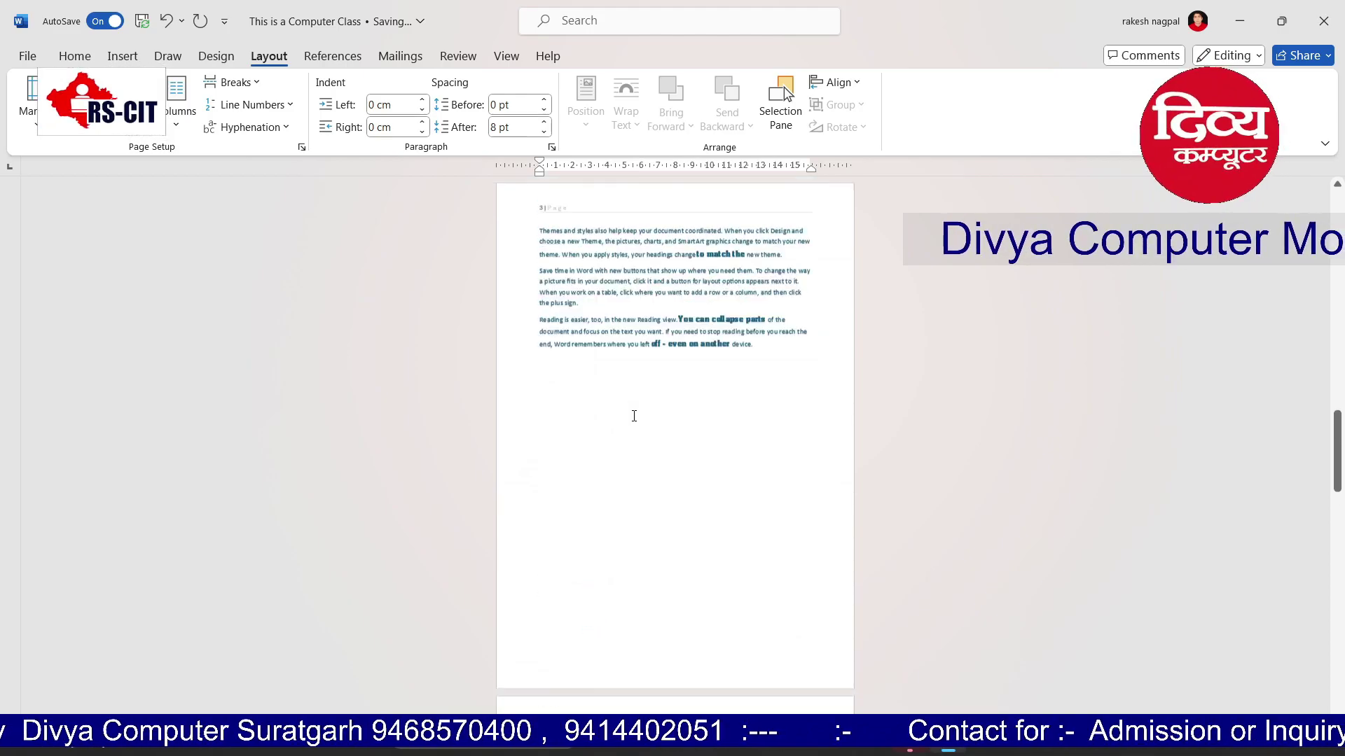
{"action": "scroll", "coordinate": [633, 416], "scroll_direction": "up", "scroll_amount": 5}
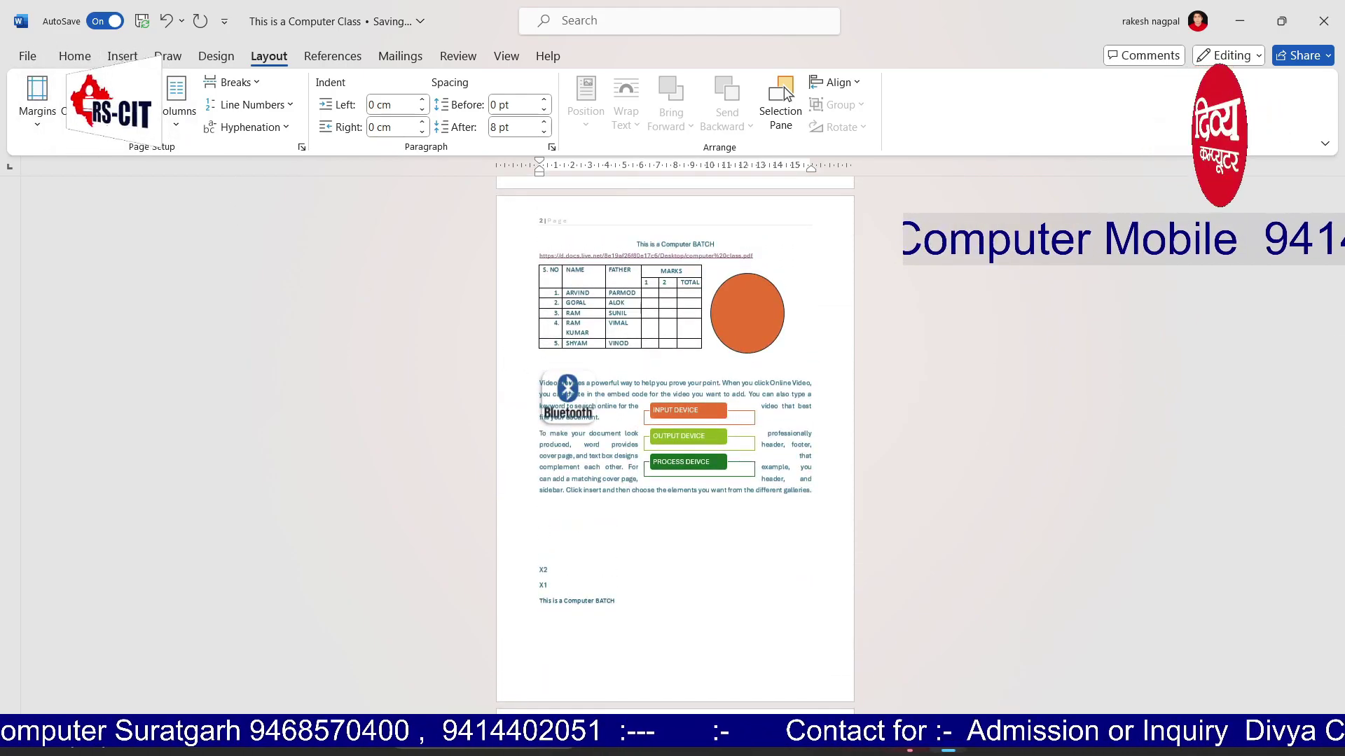
Change the paper to a slightly wider and shorter preset size and apply Narrow margins of 1.27 cm
{"action": "left_click", "coordinate": [134, 101]}
{"action": "left_click", "coordinate": [191, 174]}
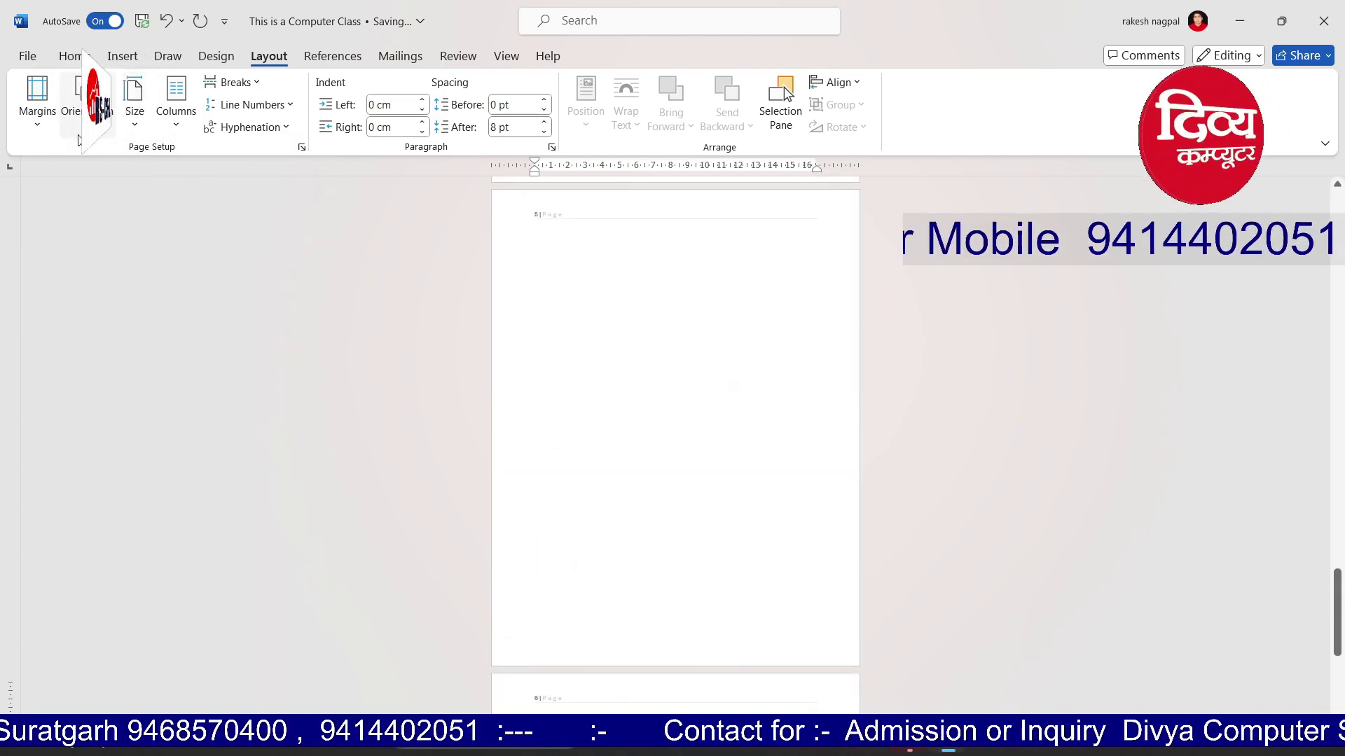
{"action": "left_click", "coordinate": [53, 126]}
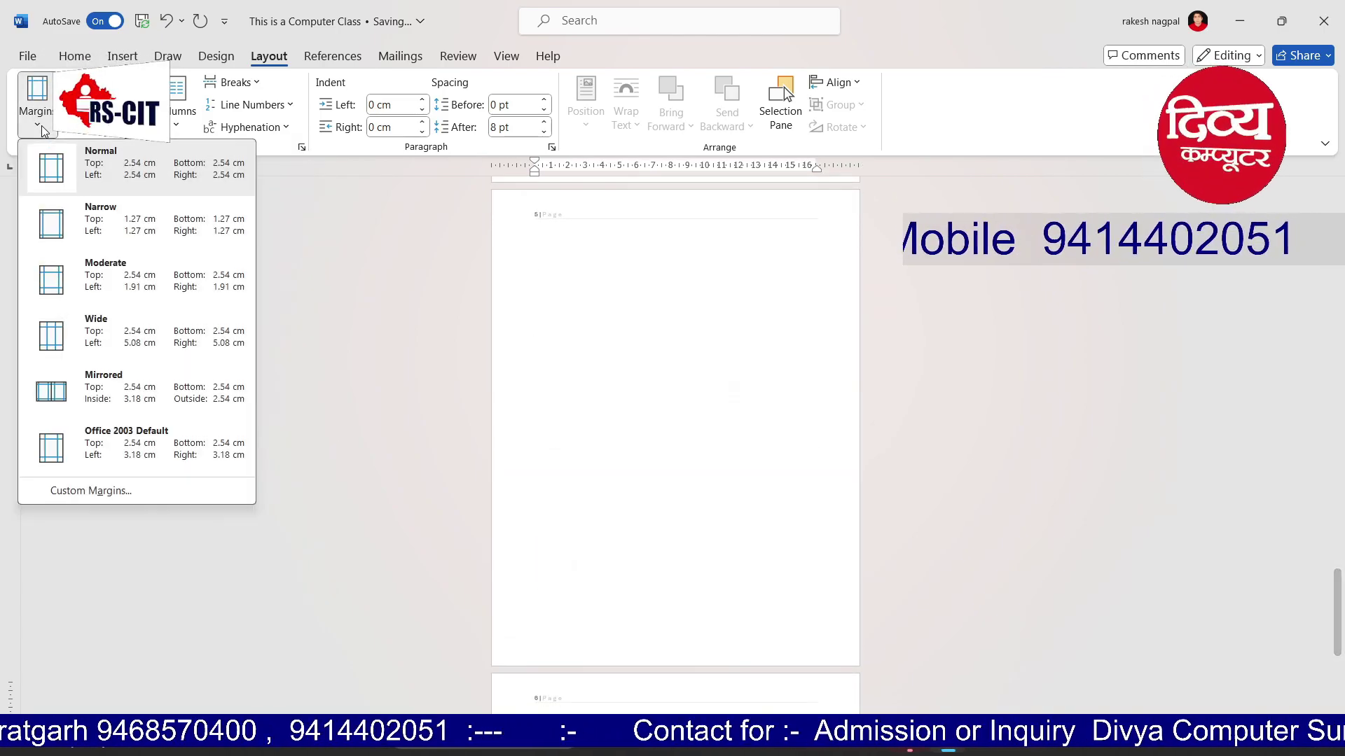
{"action": "left_click", "coordinate": [81, 222]}
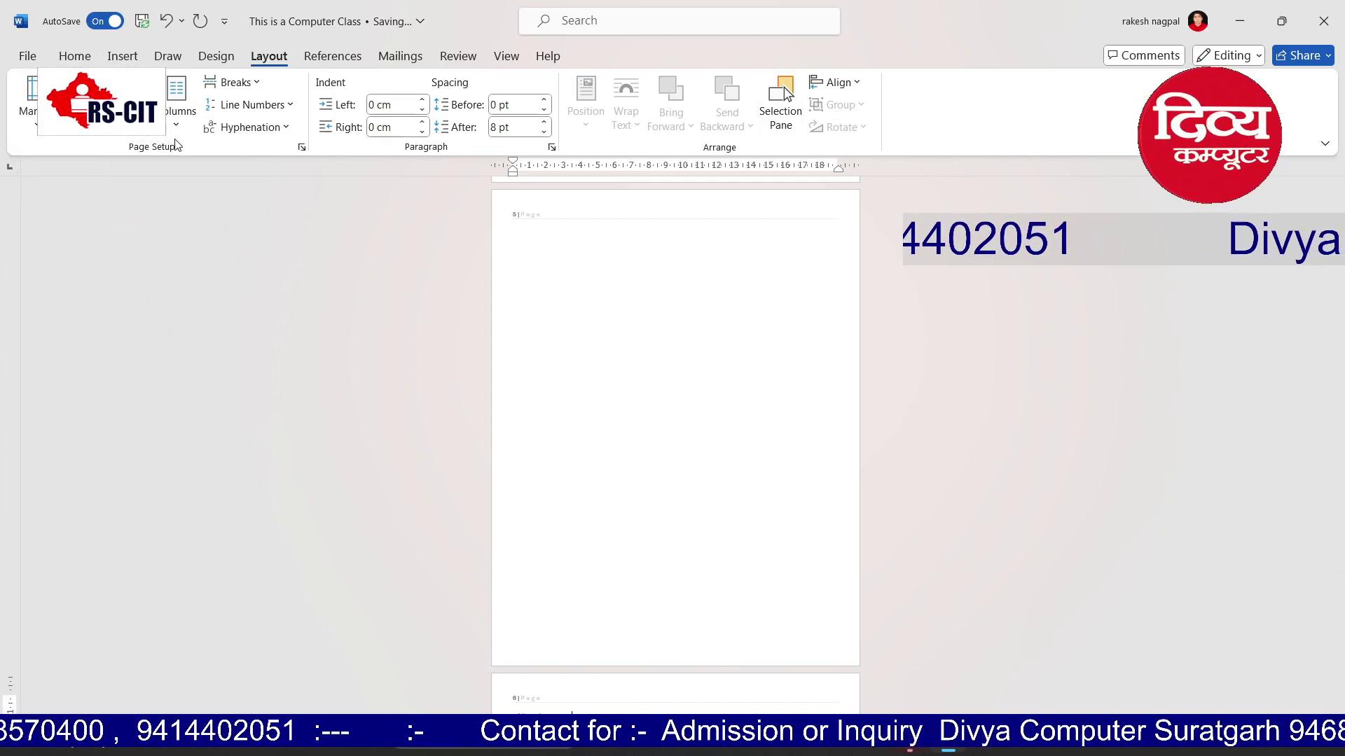
Add a new page at the end of the document and generate sample paragraphs there with =RAND()
{"action": "scroll", "coordinate": [714, 415], "scroll_direction": "up", "scroll_amount": 10}
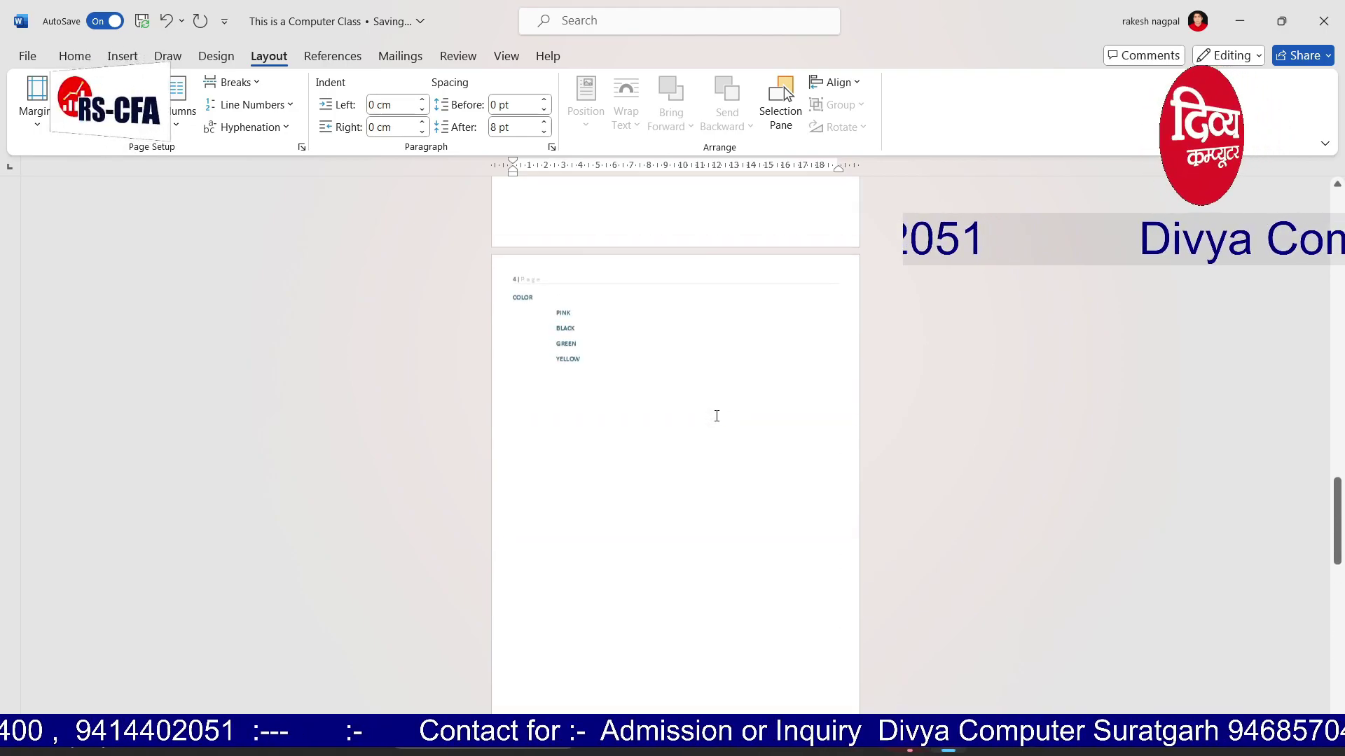
{"action": "scroll", "coordinate": [1000, 480], "scroll_direction": "up", "scroll_amount": 1}
{"action": "left_click_drag", "start_coordinate": [1338, 479], "coordinate": [1325, 374]}
{"action": "scroll", "coordinate": [744, 519], "scroll_direction": "up", "scroll_amount": 7, "text": "ctrl"}
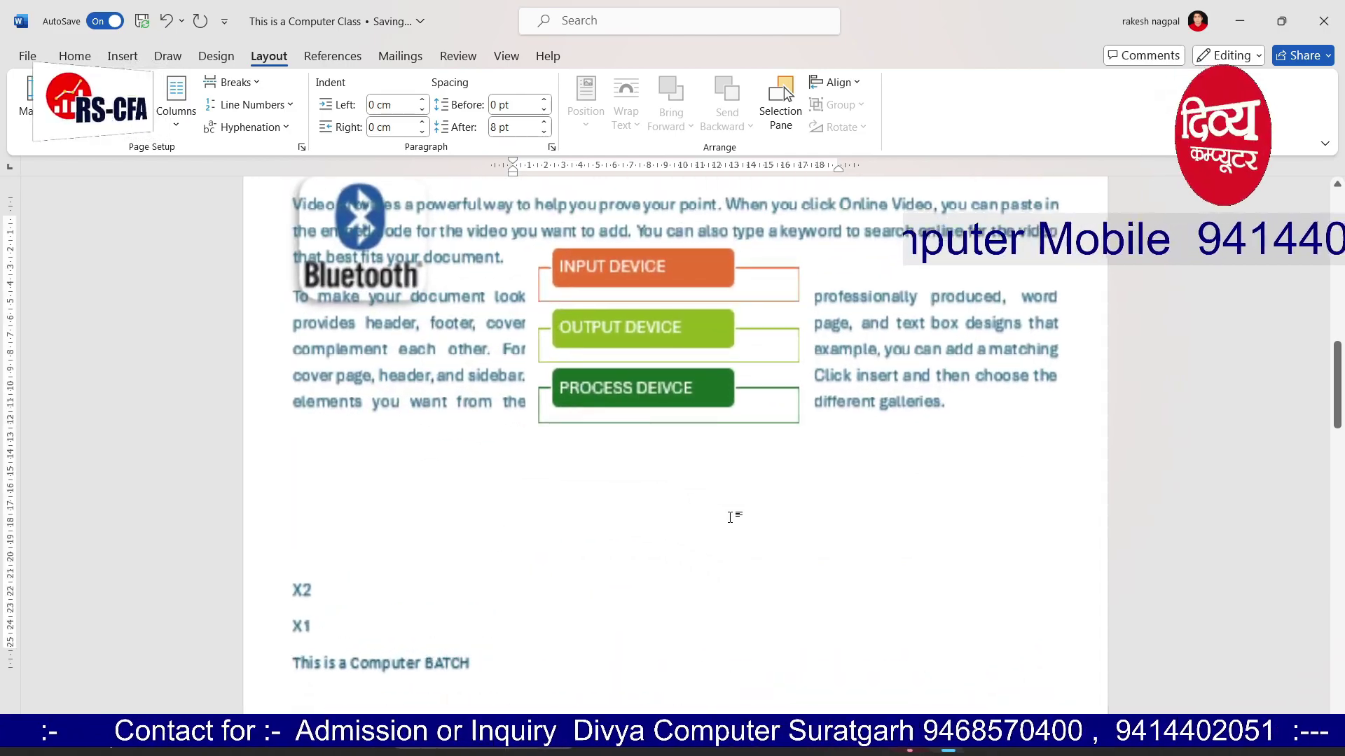
{"action": "key", "text": "ctrl+End"}
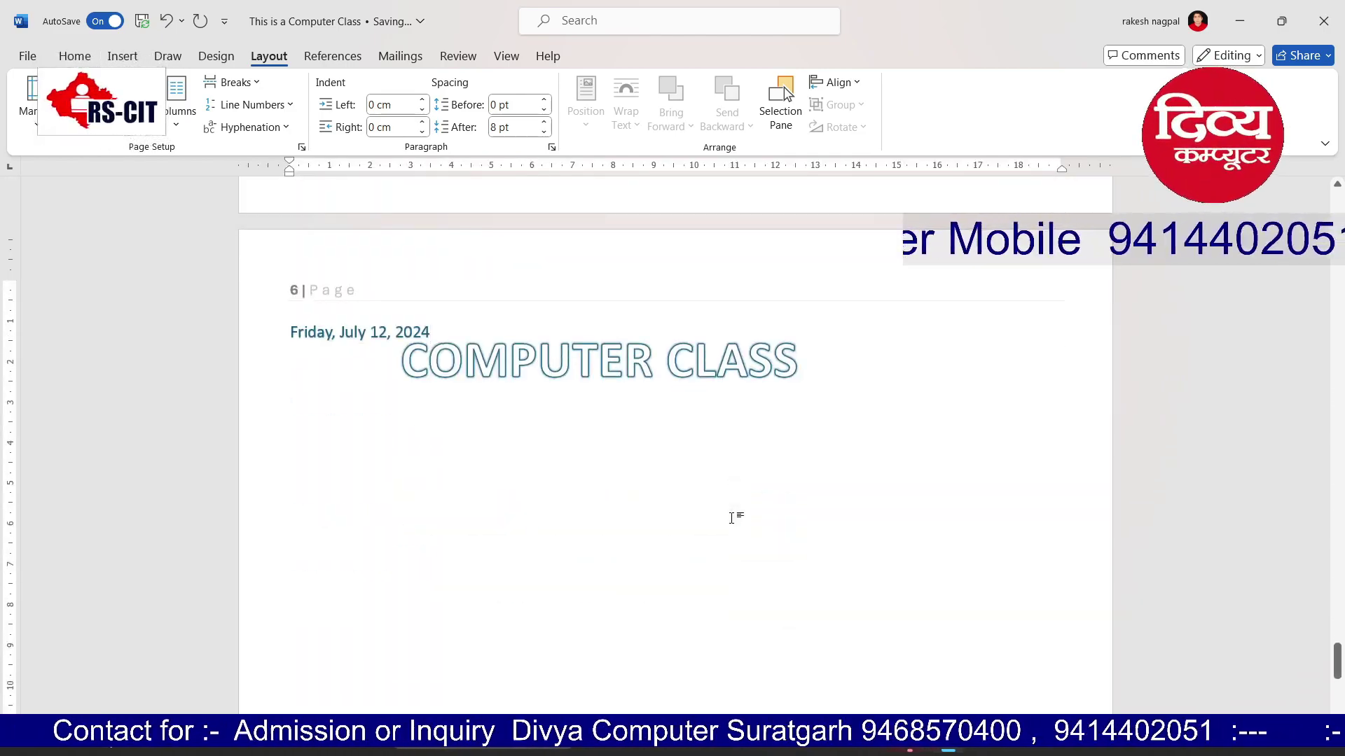
{"action": "key", "text": "ctrl+Return"}
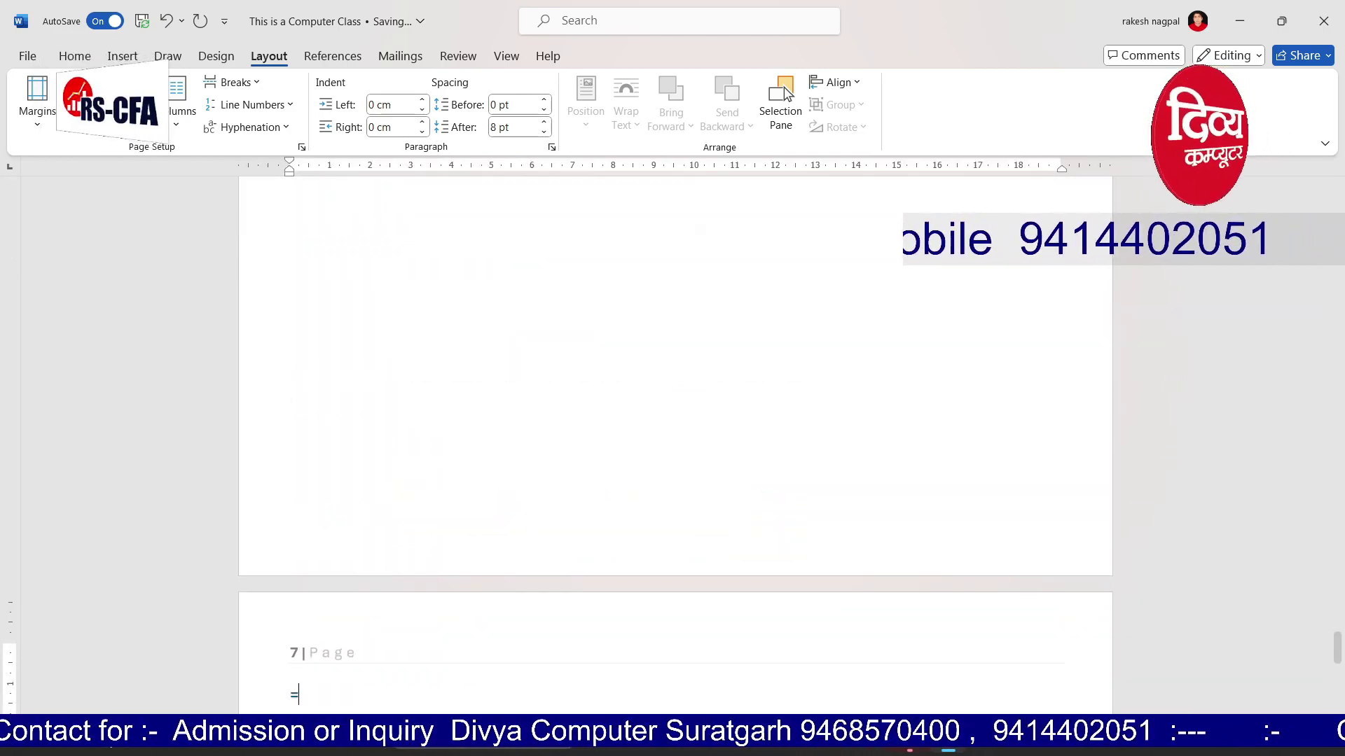
{"action": "type", "text": "=RAND()"}
{"action": "key", "text": "Return"}
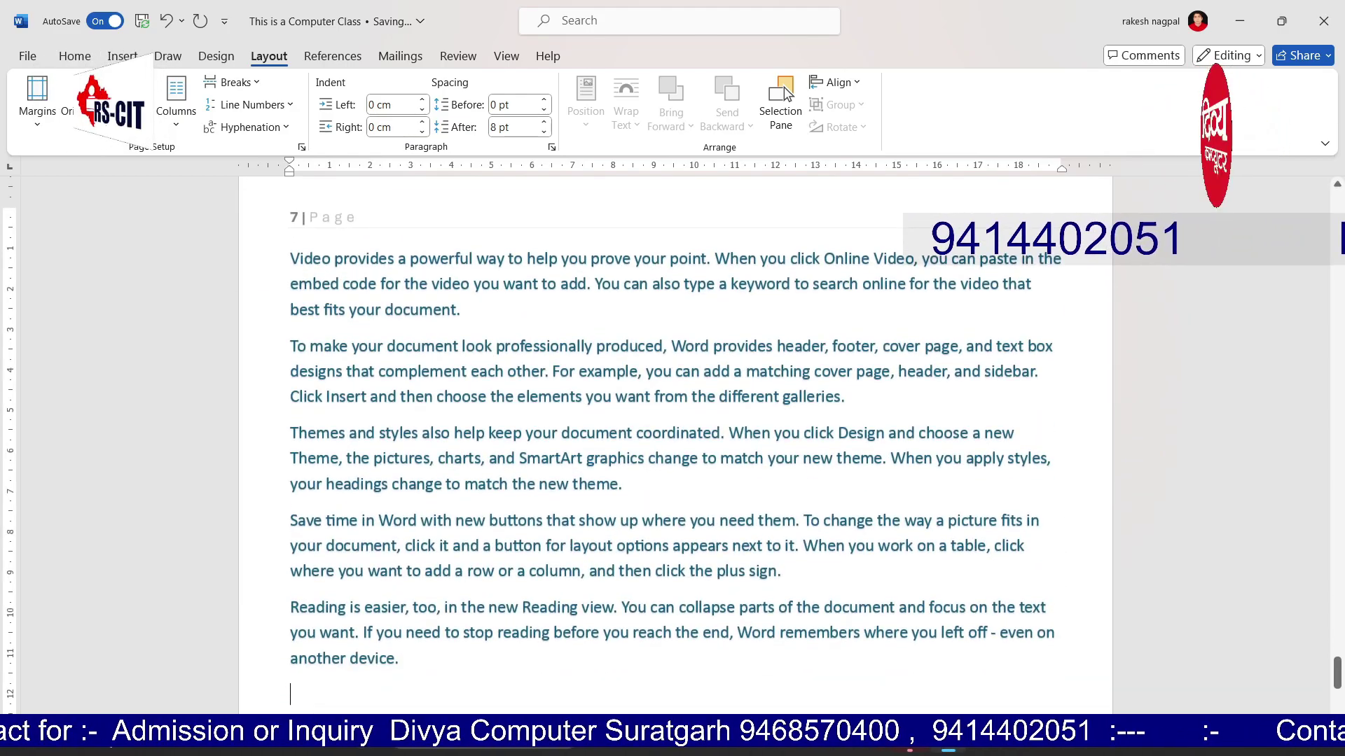
Arrange the five sample paragraphs on page 7 in two columns and justify their text
{"action": "key", "text": "ctrl+a"}
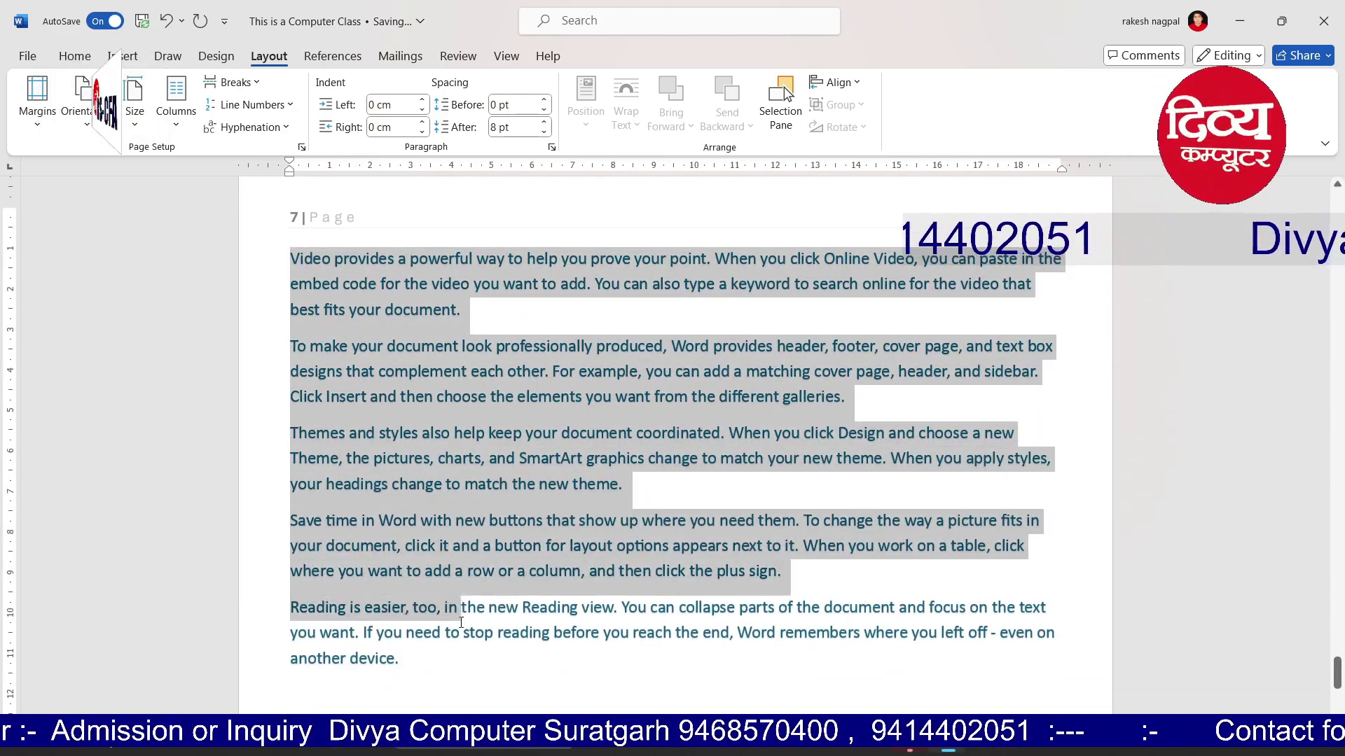
{"action": "left_click", "coordinate": [176, 120]}
{"action": "left_click", "coordinate": [210, 240]}
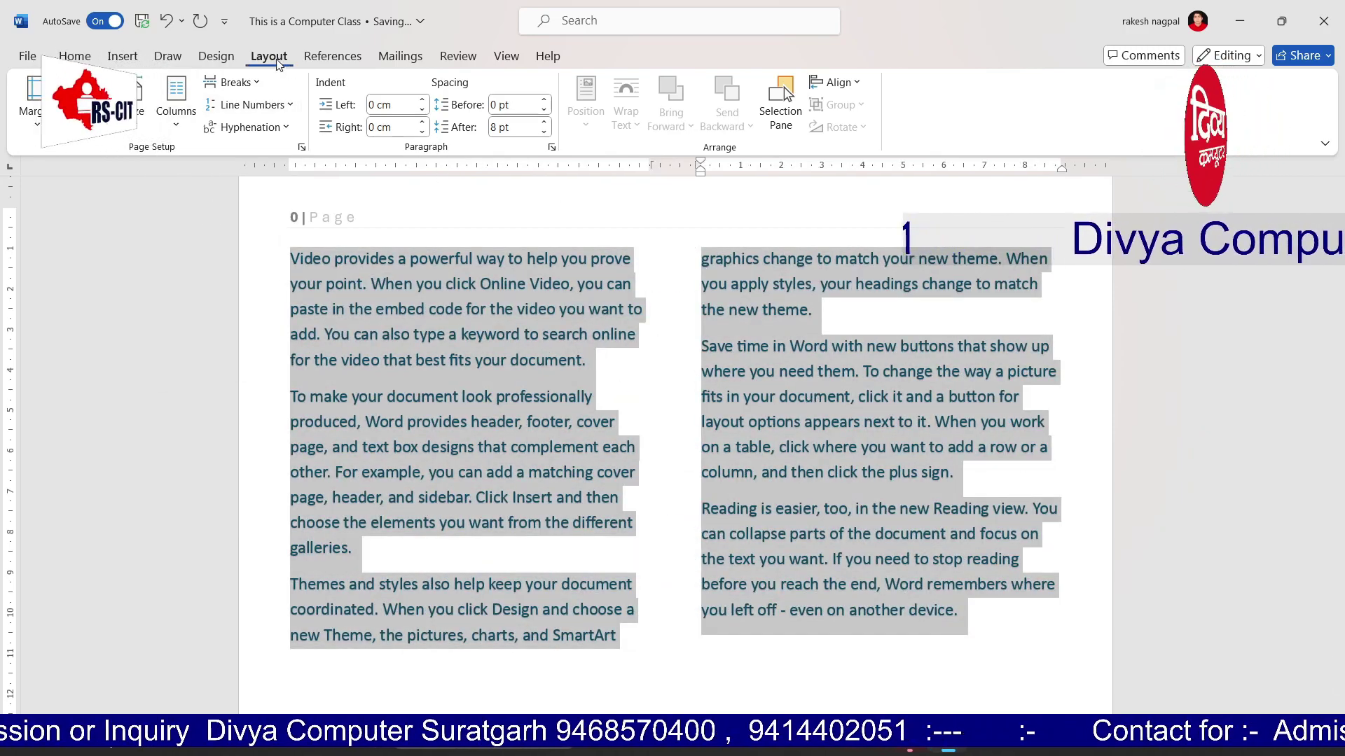
{"action": "left_click", "coordinate": [75, 57]}
{"action": "left_click", "coordinate": [437, 117]}
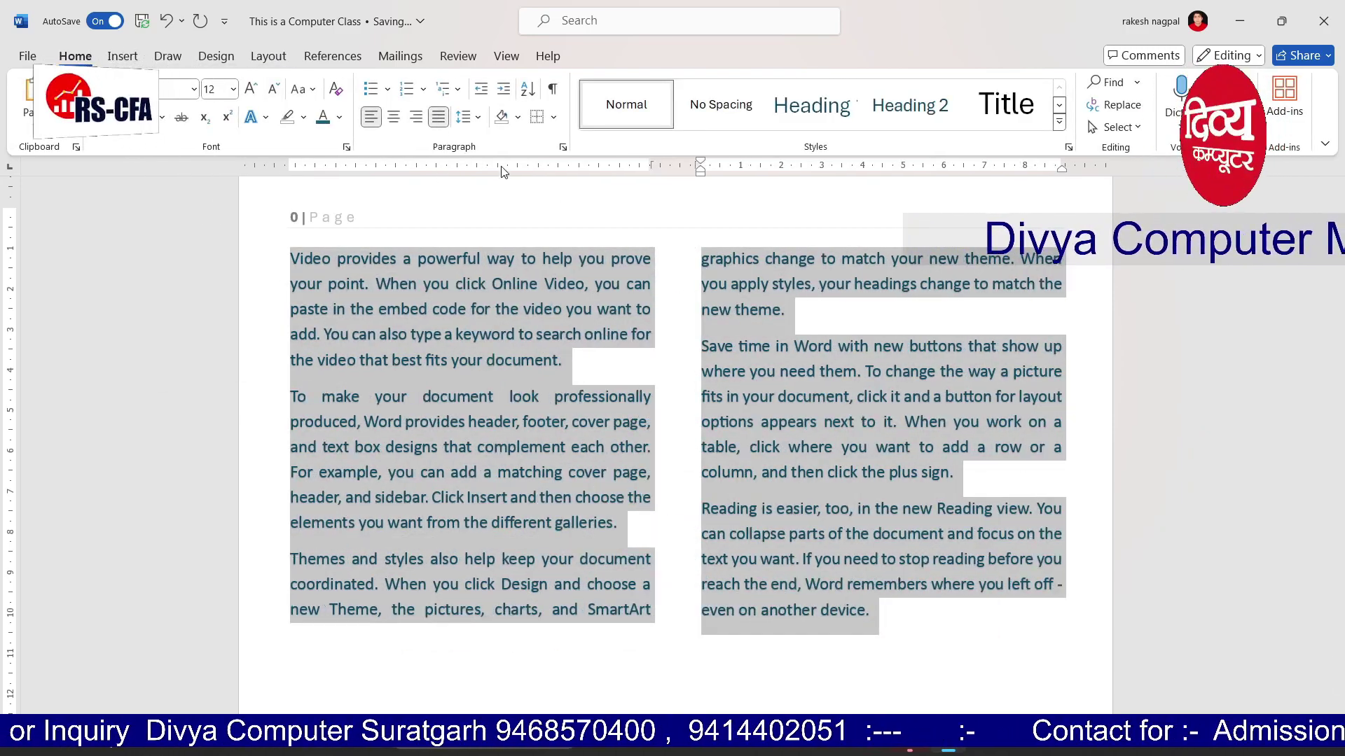
Insert a Next Page section break inside the word "professionally" in the second paragraph, and undo it
{"action": "left_click", "coordinate": [635, 396]}
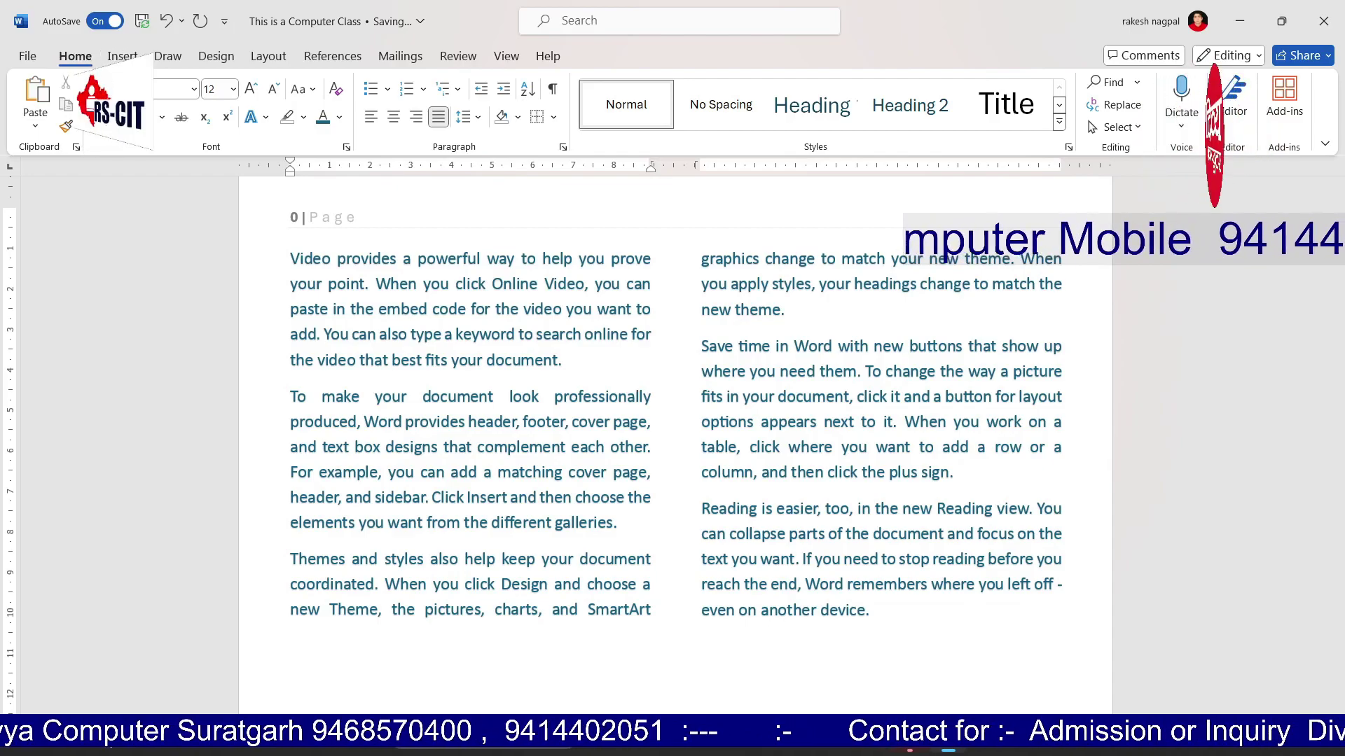
{"action": "left_click", "coordinate": [123, 56]}
{"action": "left_click", "coordinate": [215, 56]}
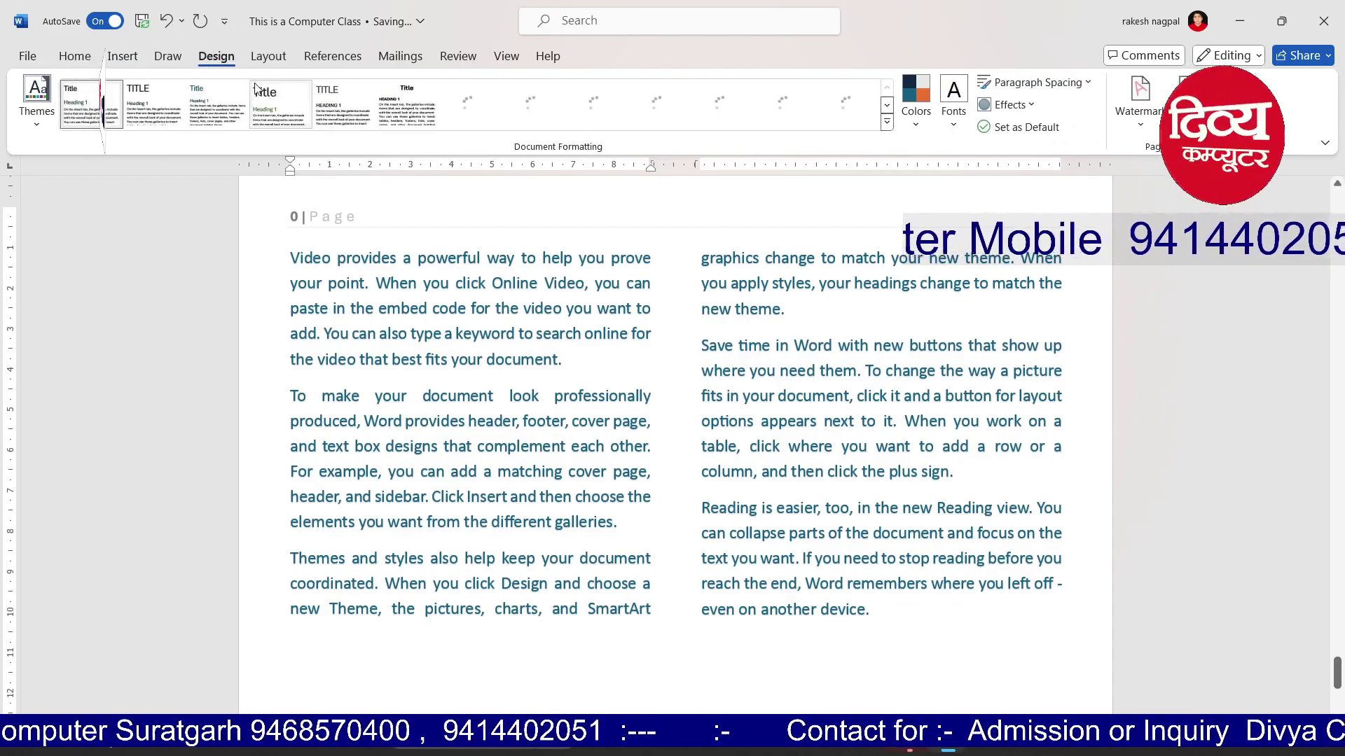
{"action": "left_click", "coordinate": [266, 57]}
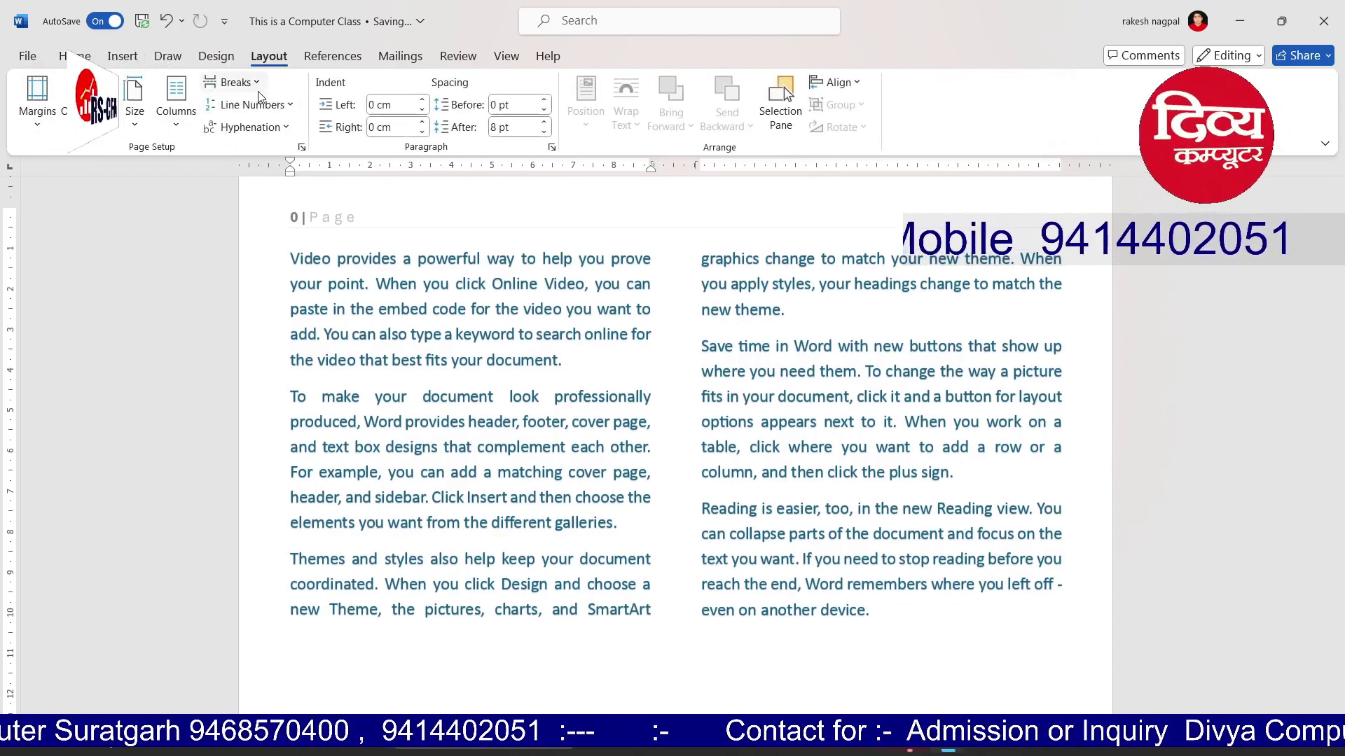
{"action": "left_click", "coordinate": [235, 83]}
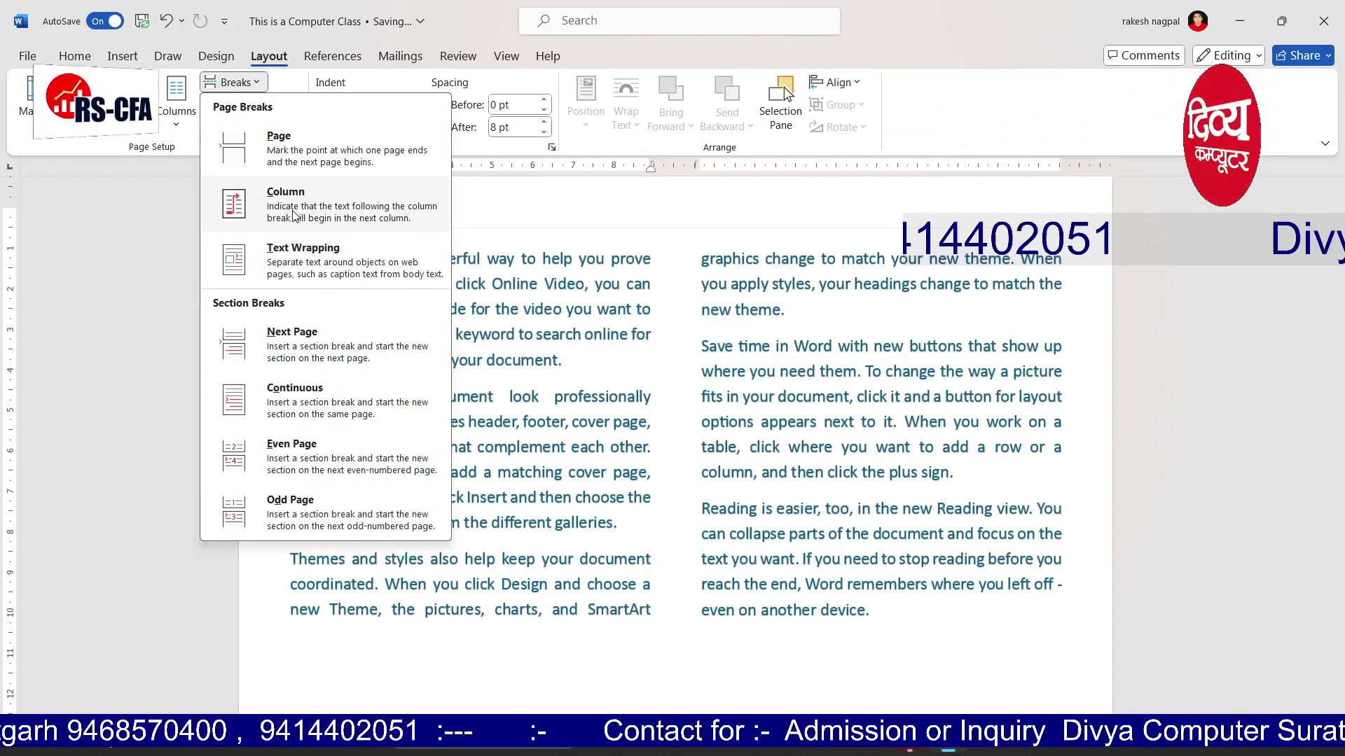
{"action": "left_click", "coordinate": [294, 347]}
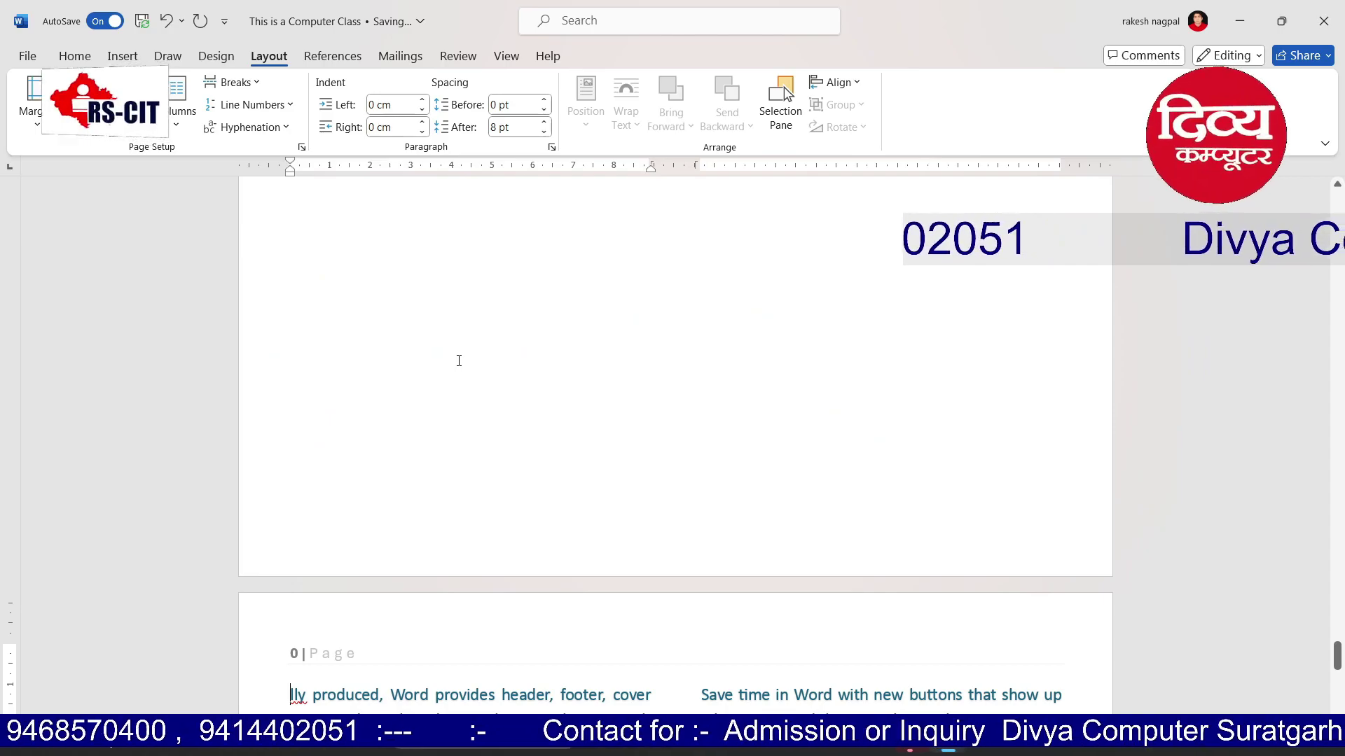
{"action": "key", "text": "ctrl+z"}
Insert a column break before the "Themes and styles" paragraph
{"action": "left_click", "coordinate": [292, 371]}
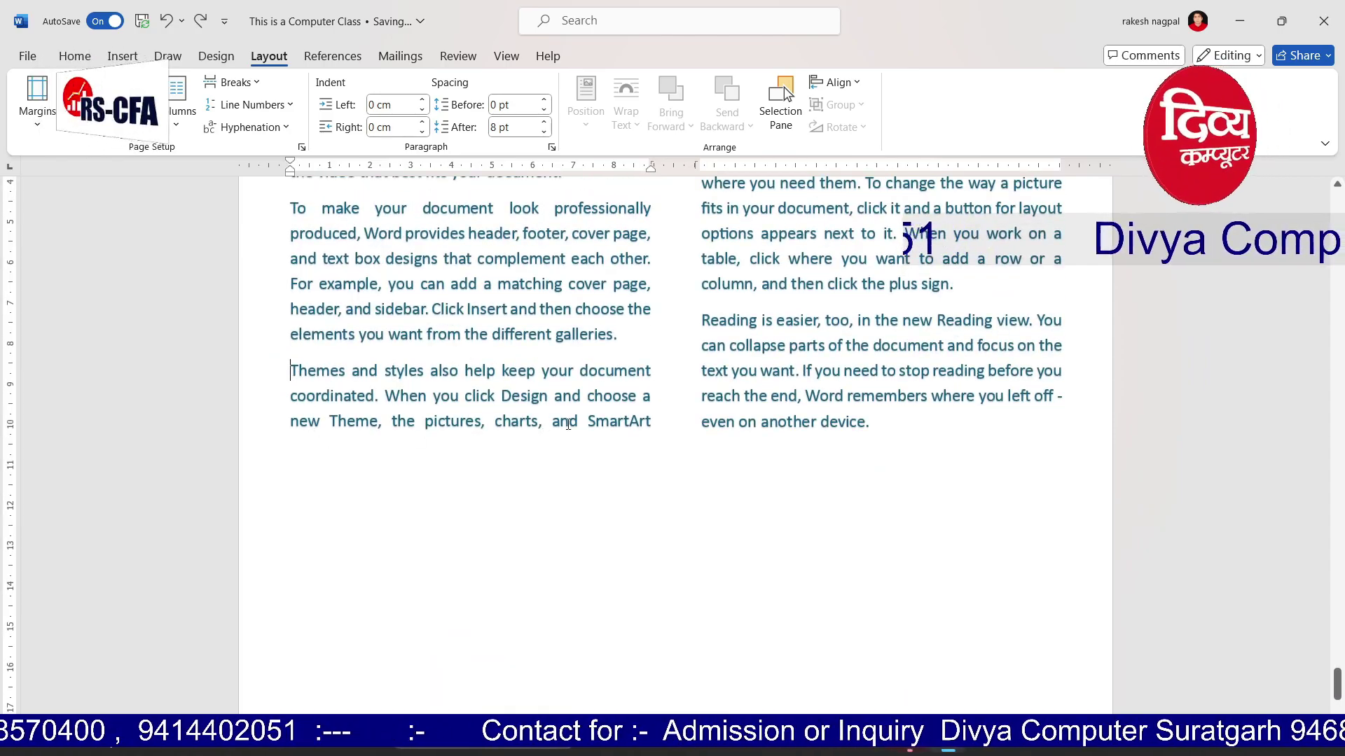
{"action": "scroll", "coordinate": [518, 318], "scroll_direction": "up", "scroll_amount": 2}
{"action": "scroll", "coordinate": [735, 301], "scroll_direction": "up", "scroll_amount": 3}
{"action": "scroll", "coordinate": [700, 347], "scroll_direction": "down", "scroll_amount": 3}
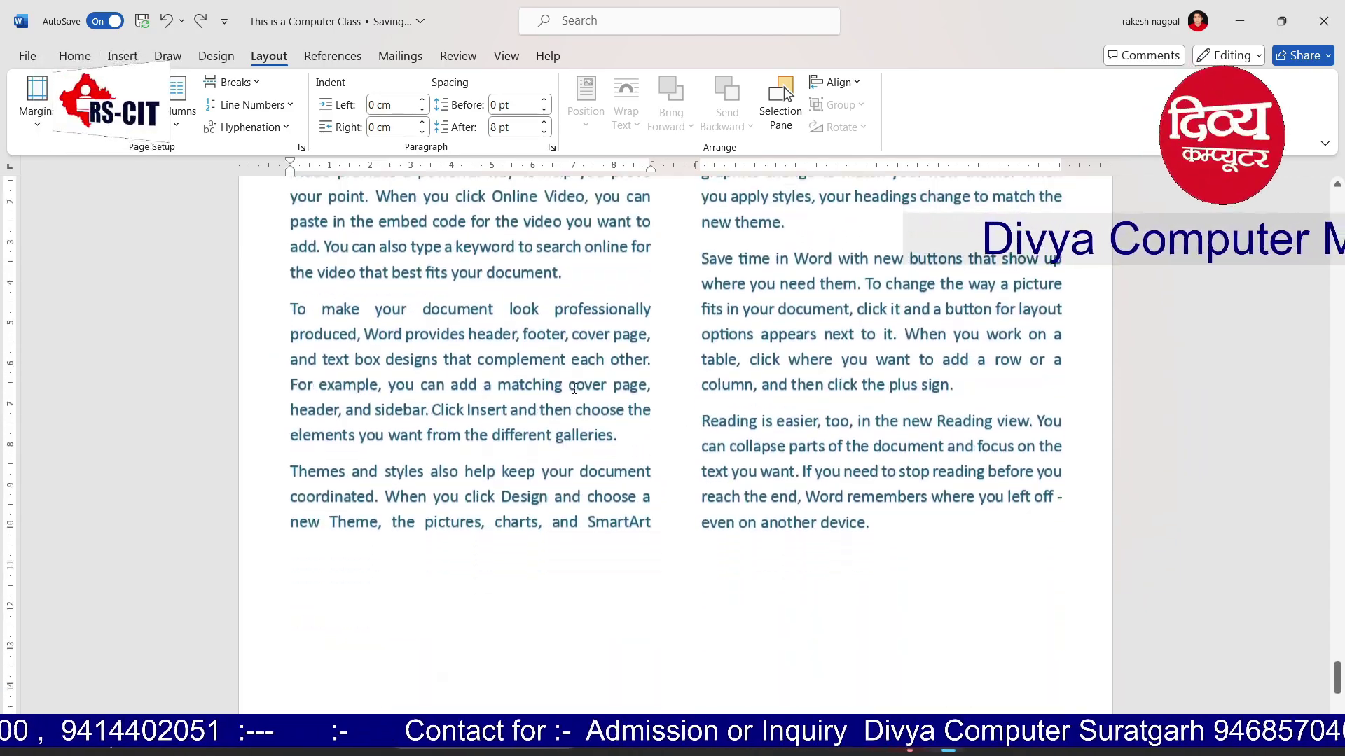
{"action": "left_click", "coordinate": [183, 129]}
{"action": "left_click", "coordinate": [258, 83]}
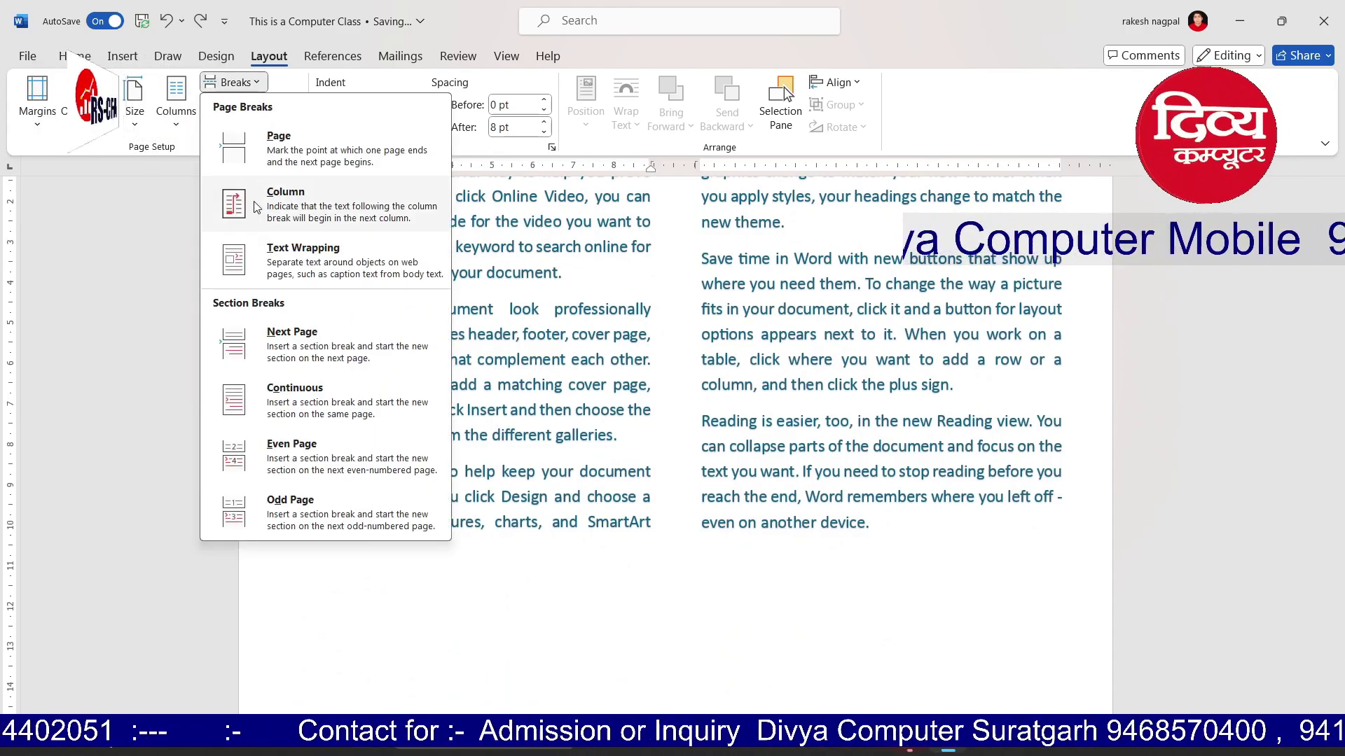
{"action": "left_click", "coordinate": [256, 201]}
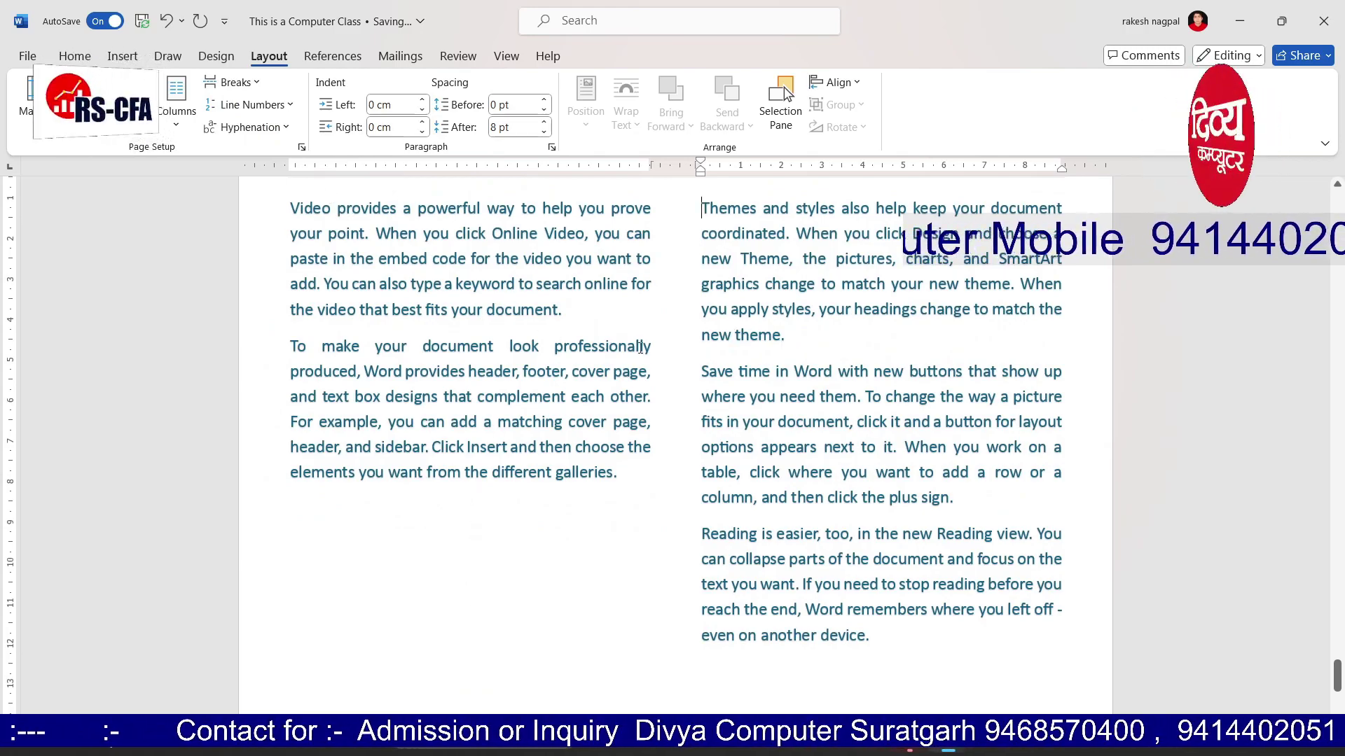
Apply Continuous line numbering to the two-column text, and undo it
{"action": "left_click_drag", "start_coordinate": [292, 213], "coordinate": [465, 452]}
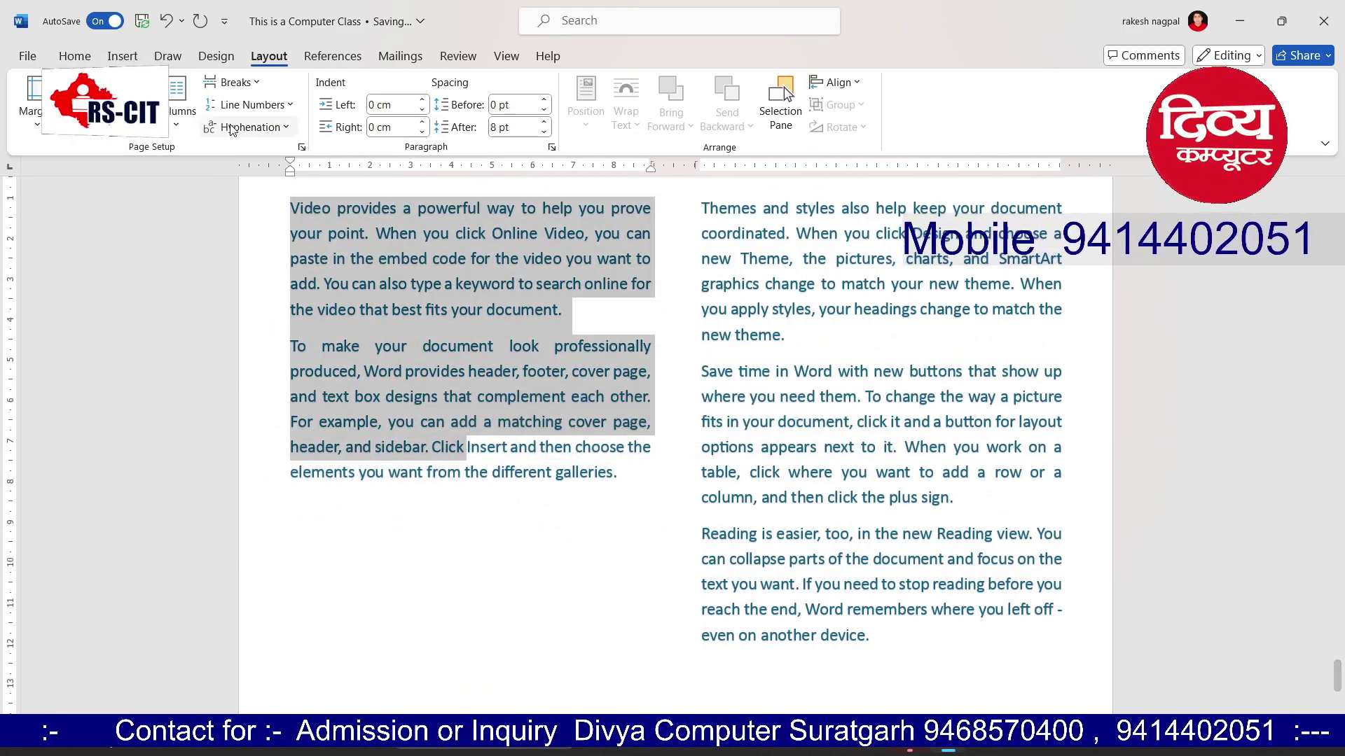
{"action": "left_click", "coordinate": [291, 107]}
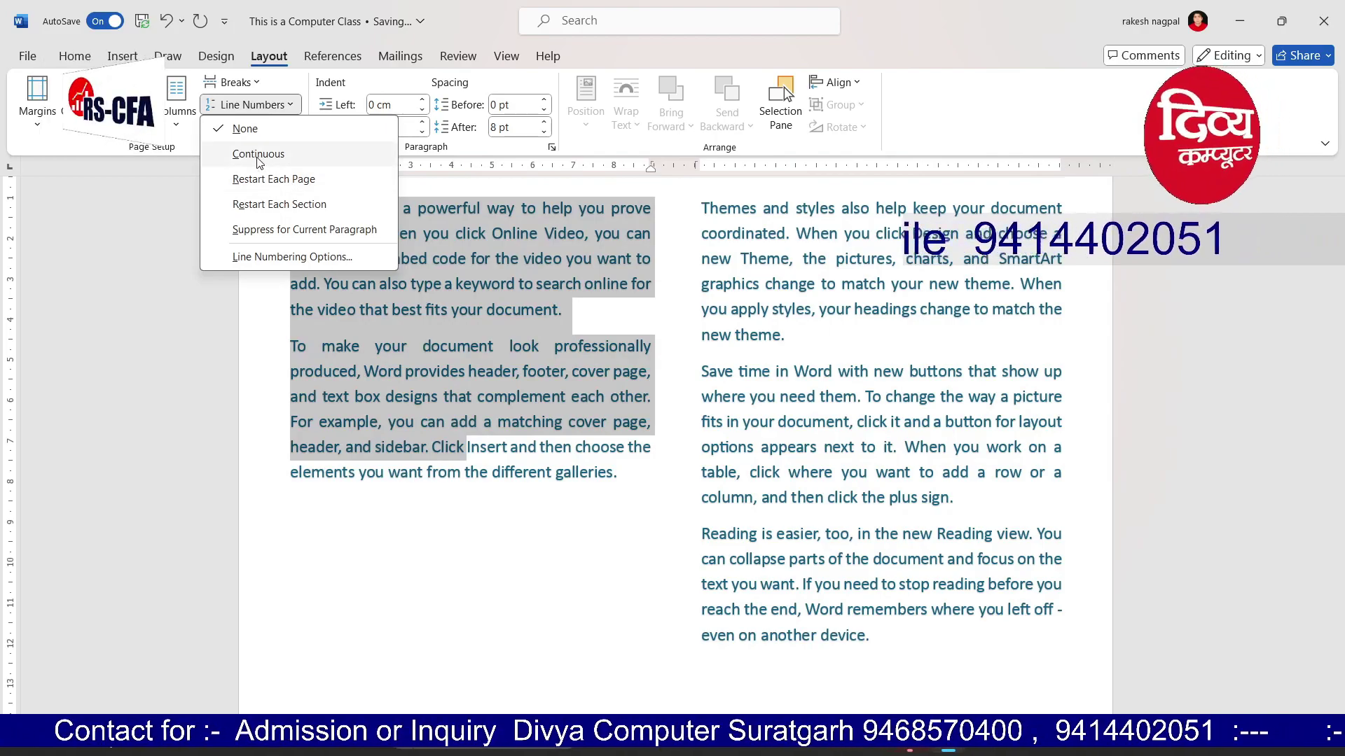
{"action": "left_click", "coordinate": [260, 150]}
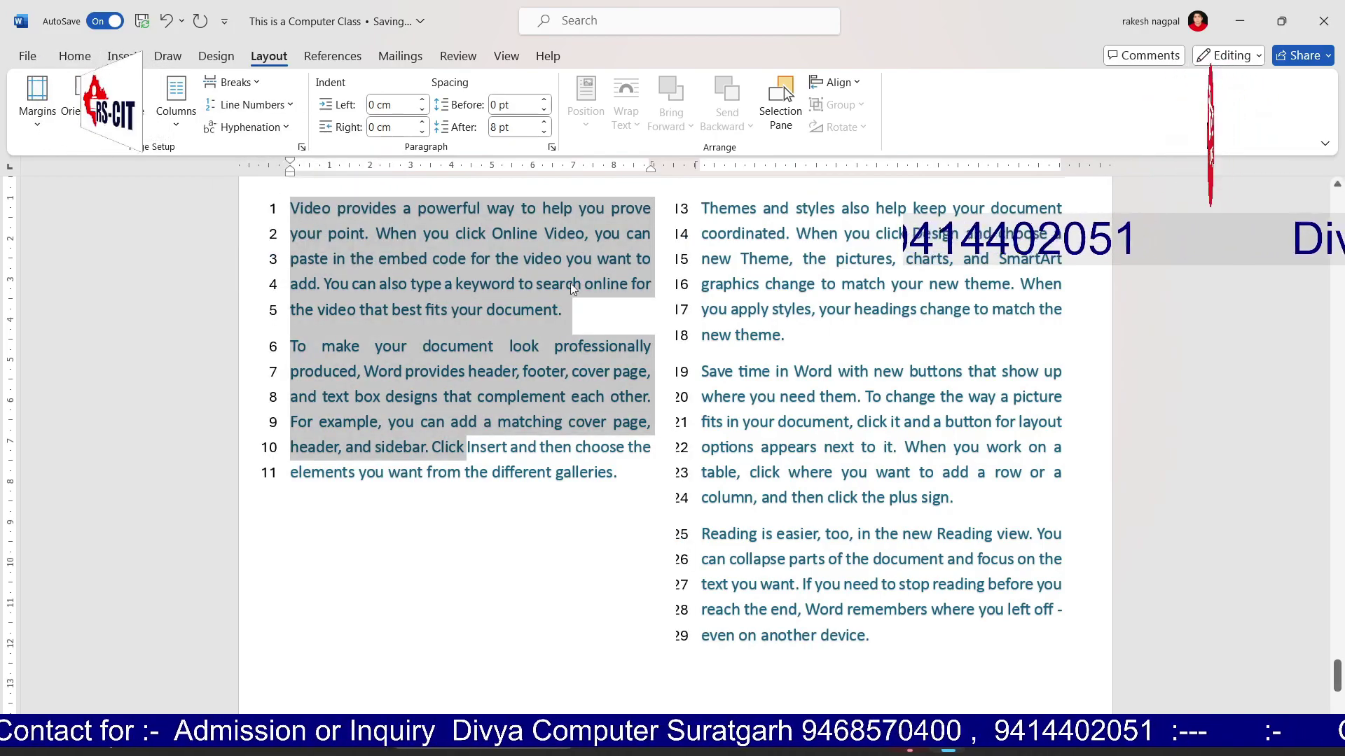
{"action": "left_click", "coordinate": [166, 21]}
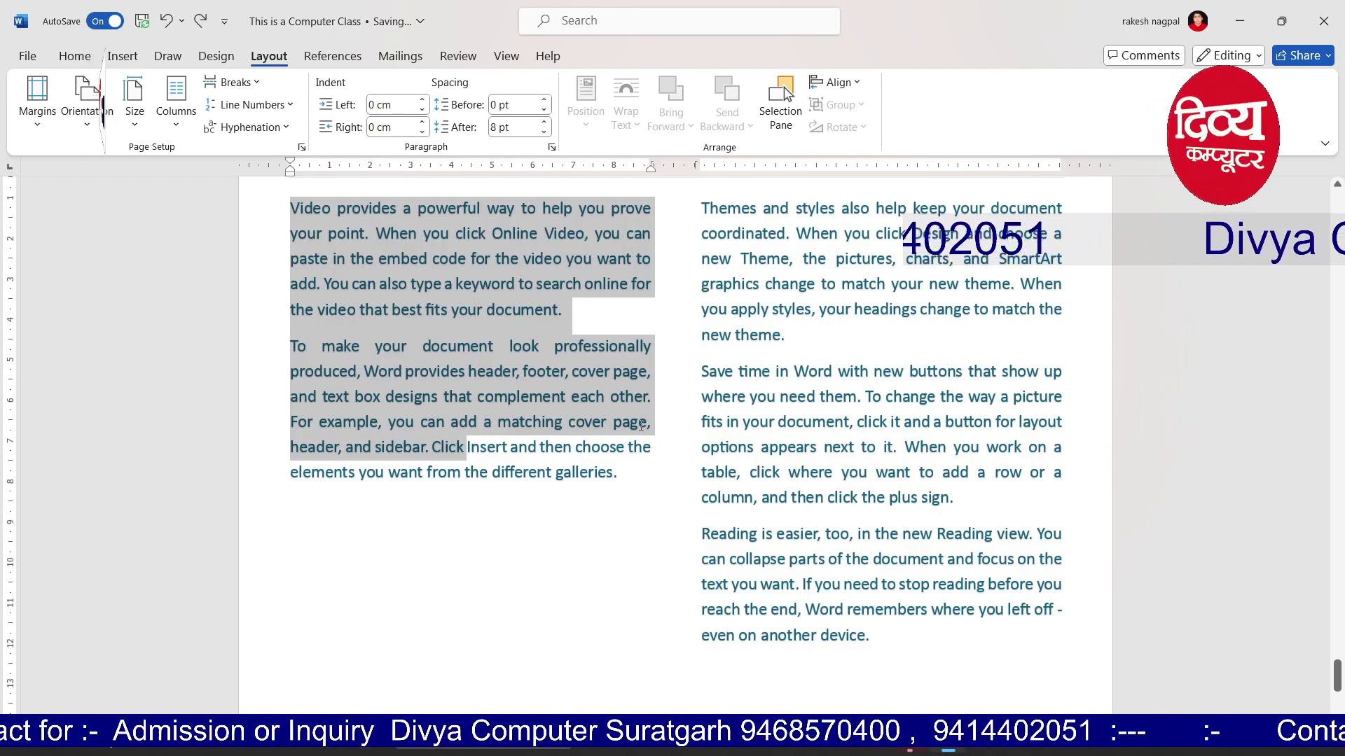
{"action": "left_click", "coordinate": [672, 561]}
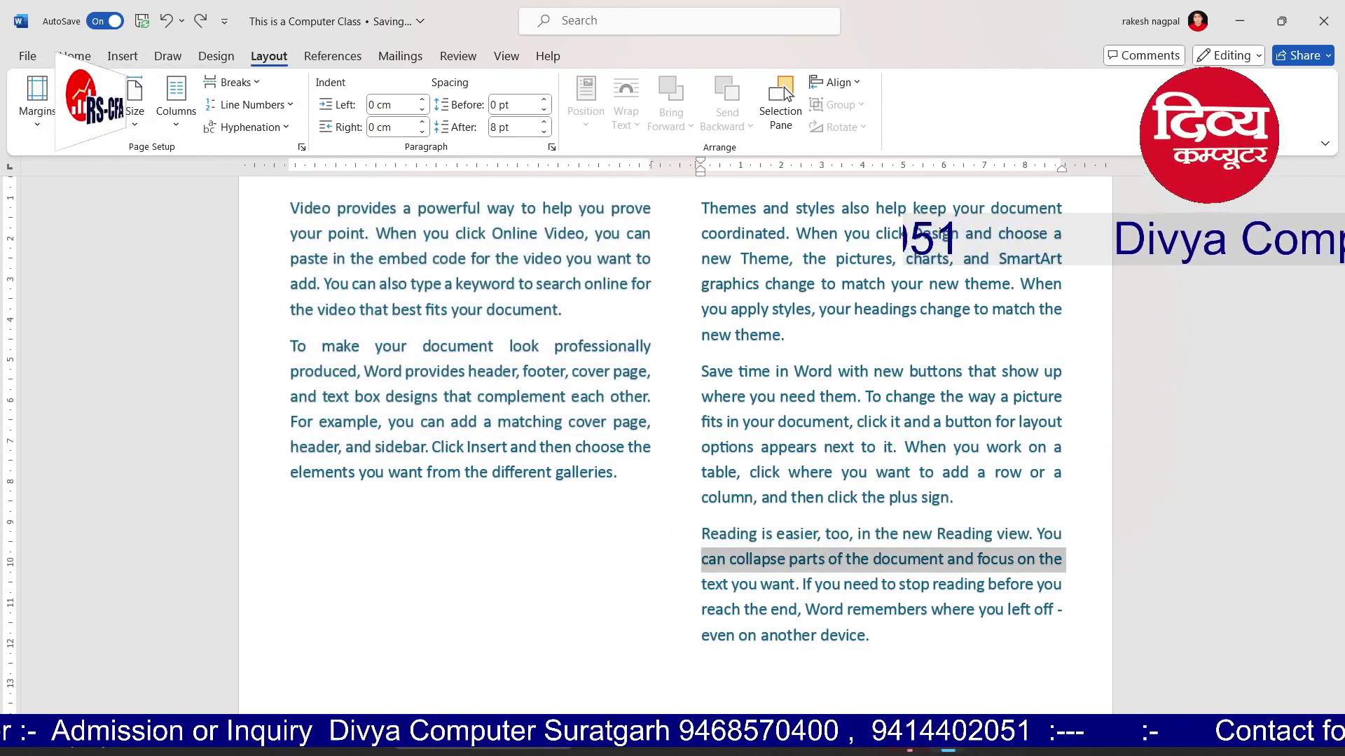
{"action": "left_click", "coordinate": [75, 56]}
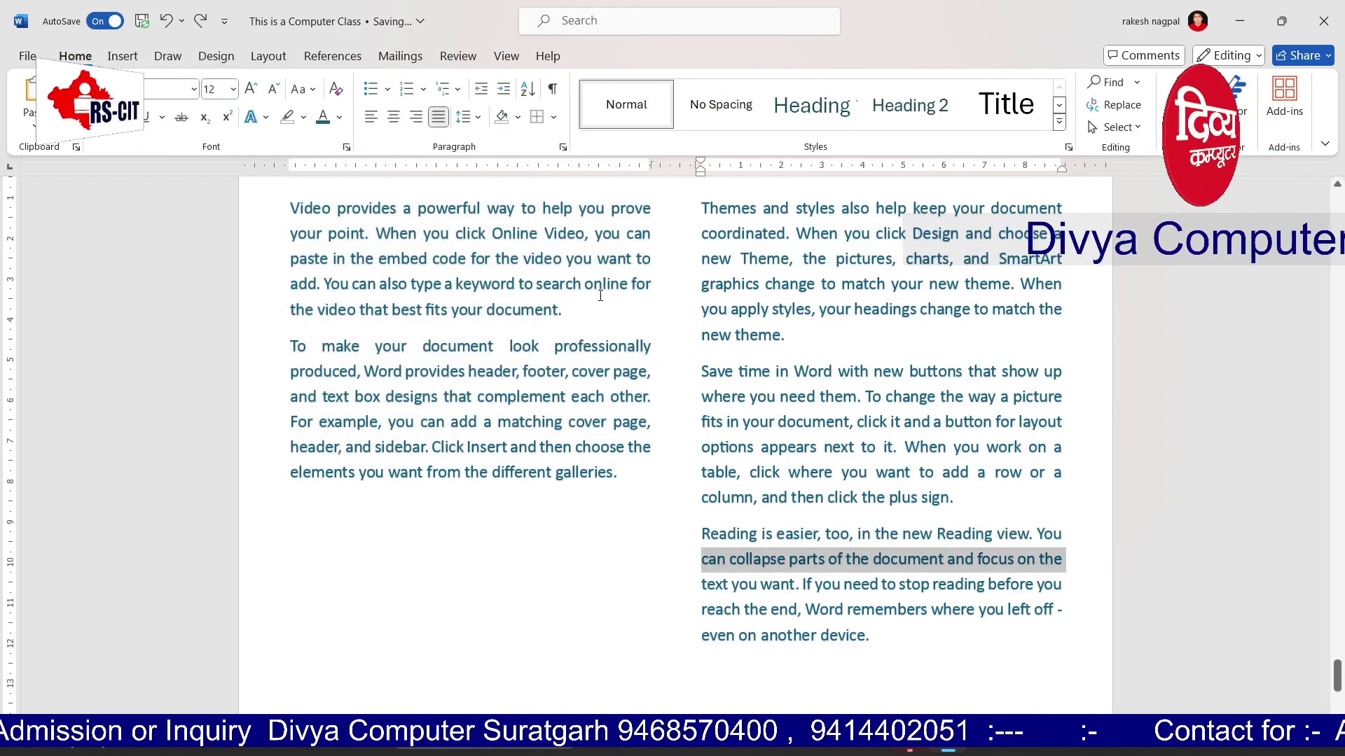
{"action": "scroll", "coordinate": [600, 292], "scroll_direction": "up", "scroll_amount": 10}
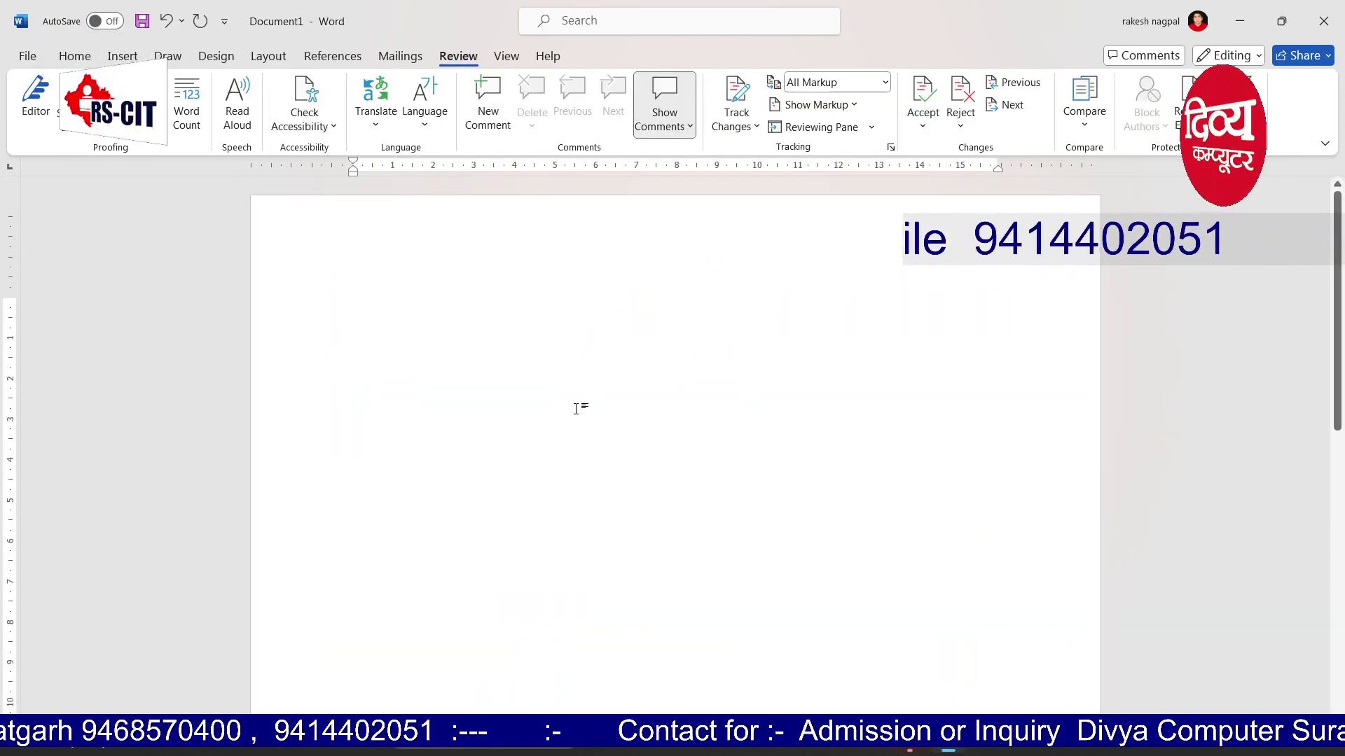
Generate sample paragraphs with =RAND() in the blank document and run the spelling and grammar check on them
{"action": "type", "text": "="}
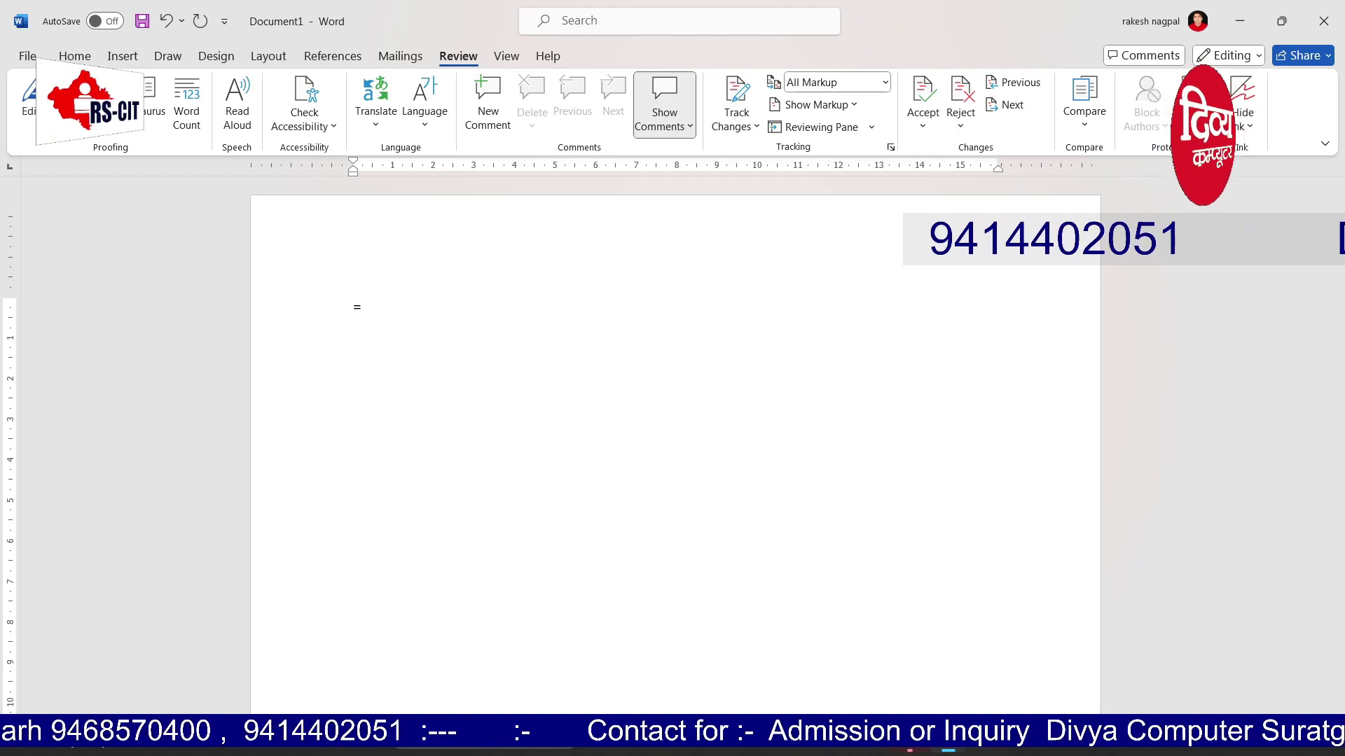
{"action": "type", "text": "RAND()"}
{"action": "key", "text": "Return"}
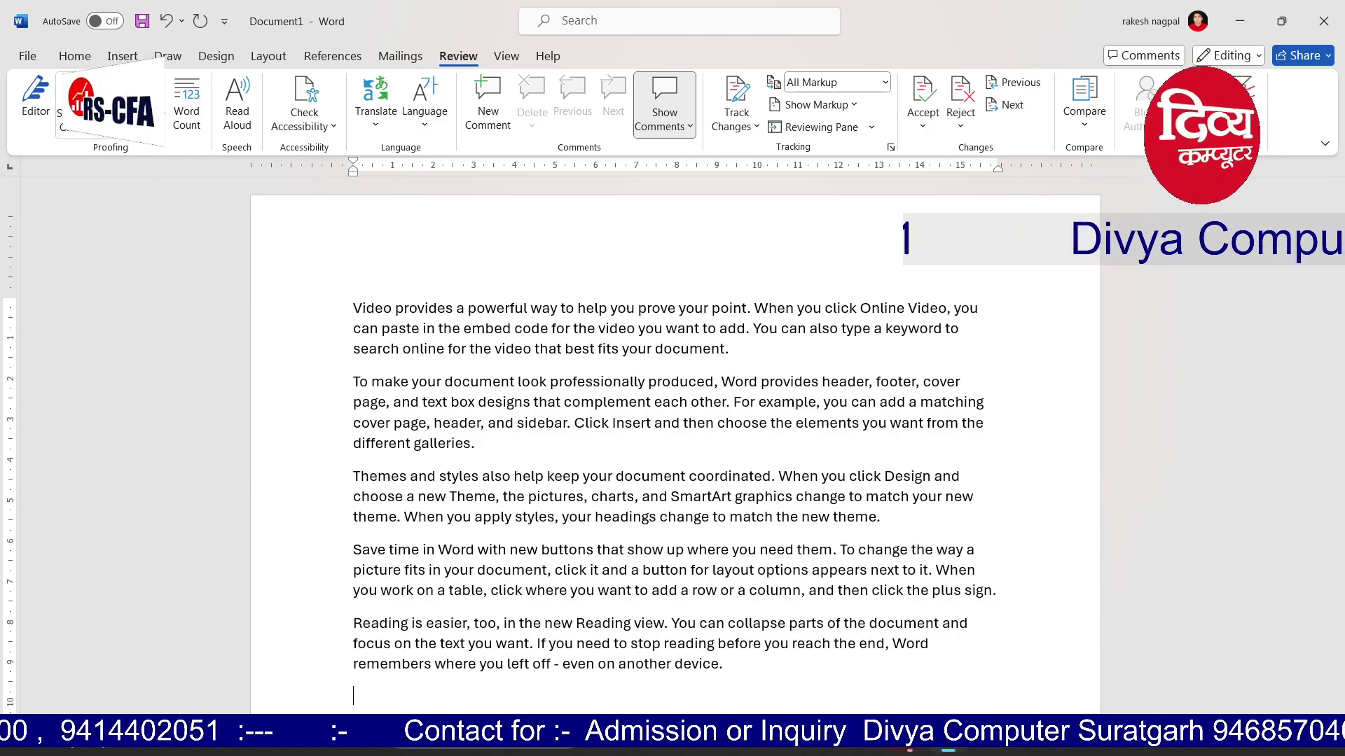
{"action": "key", "text": "F7"}
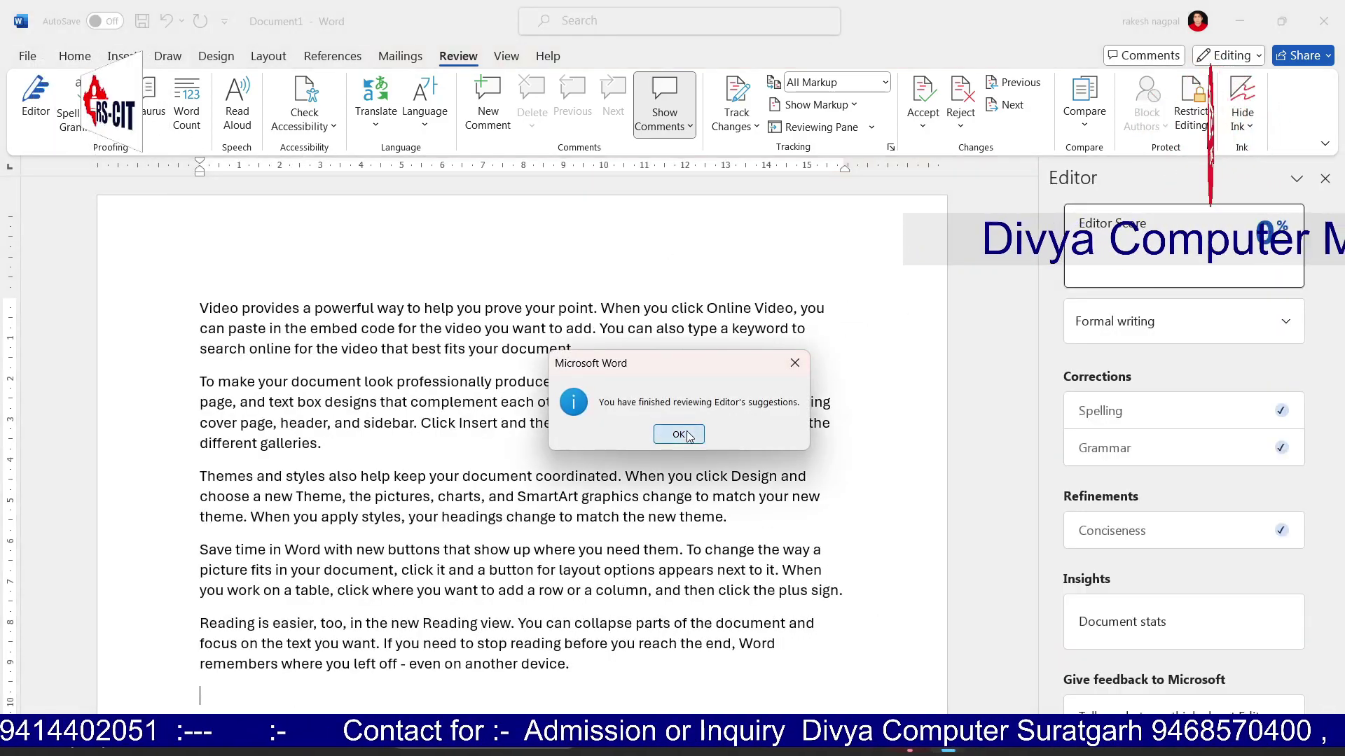
{"action": "left_click", "coordinate": [678, 434]}
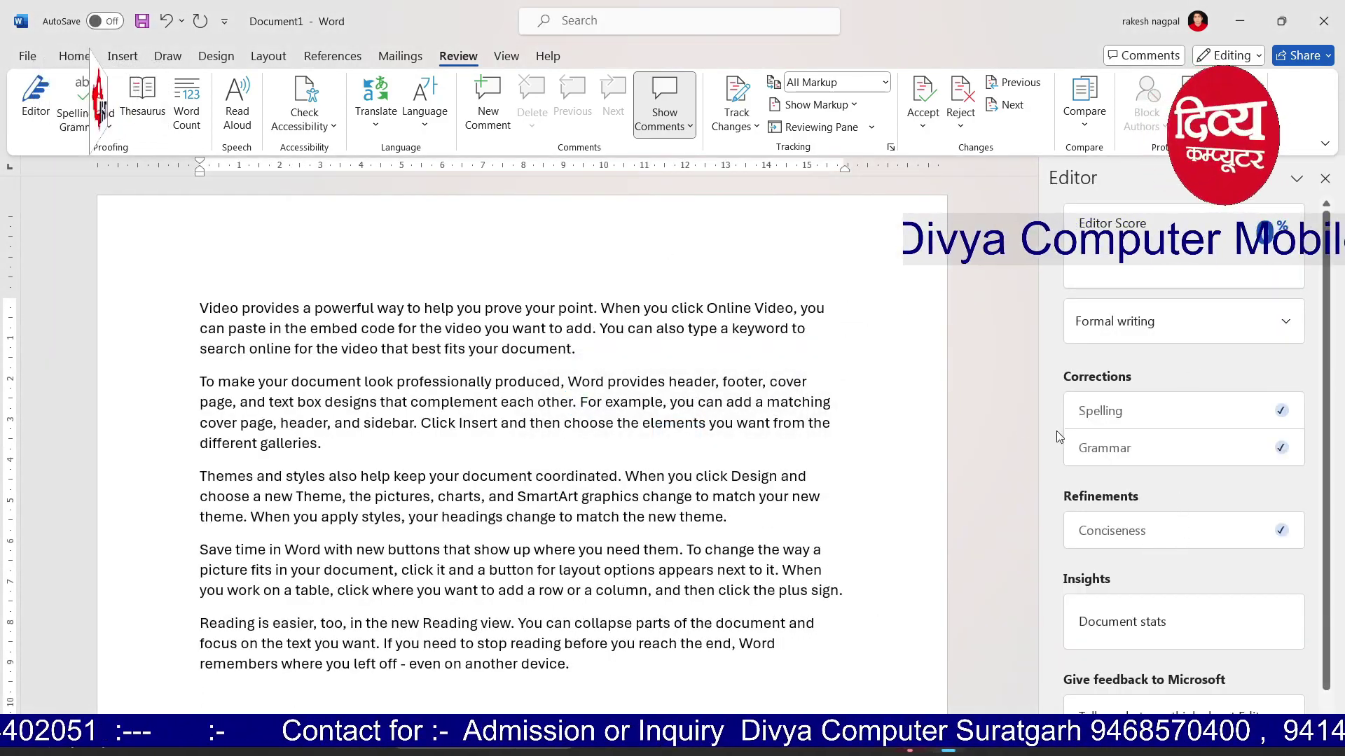
Look up synonyms for GOOD in the Thesaurus and view the document's Word Count statistics
{"action": "left_click", "coordinate": [140, 87]}
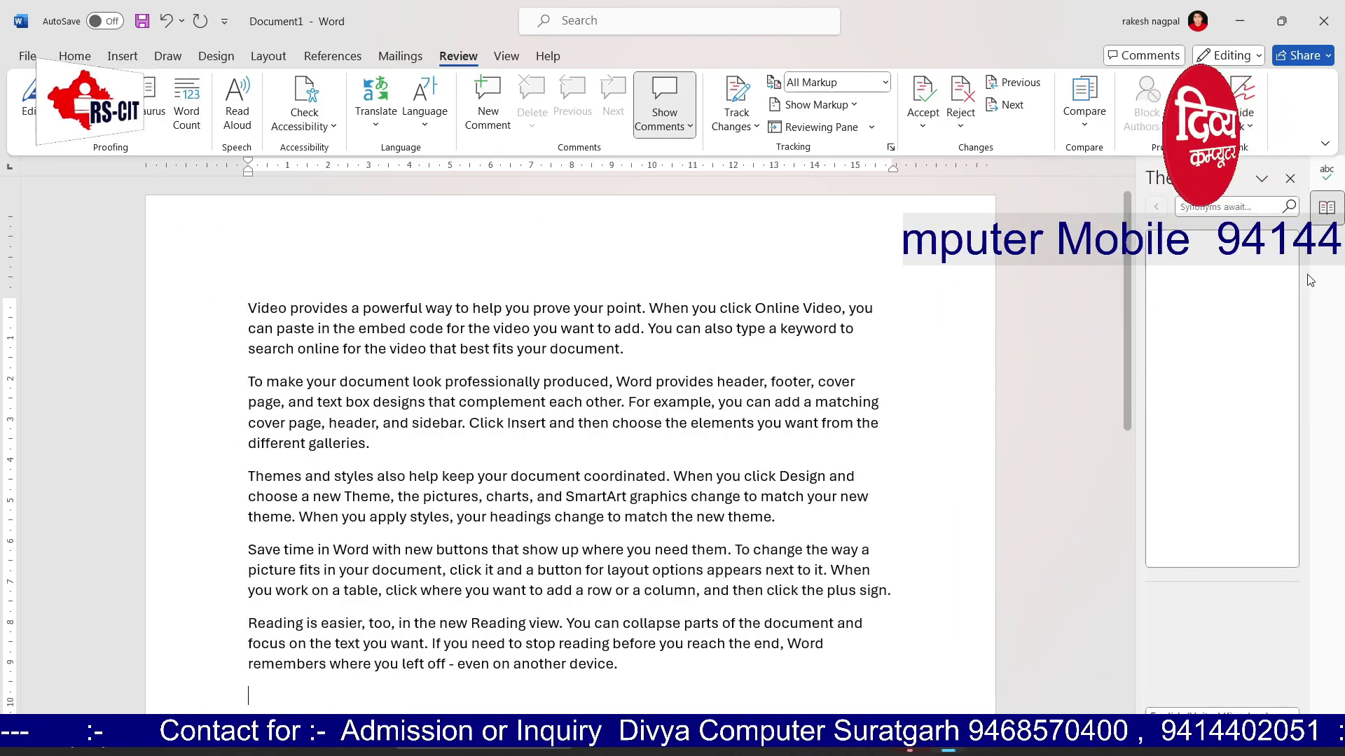
{"action": "left_click", "coordinate": [1220, 206]}
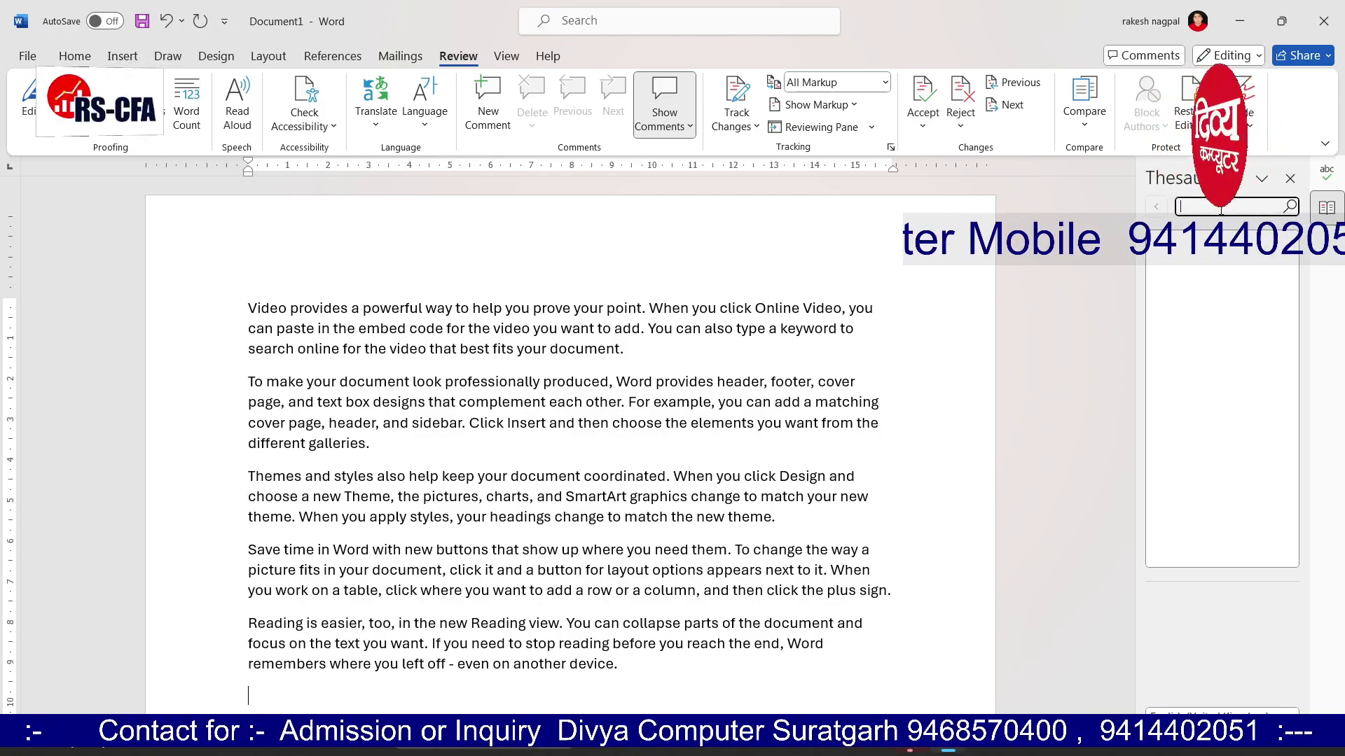
{"action": "type", "text": "GOOD"}
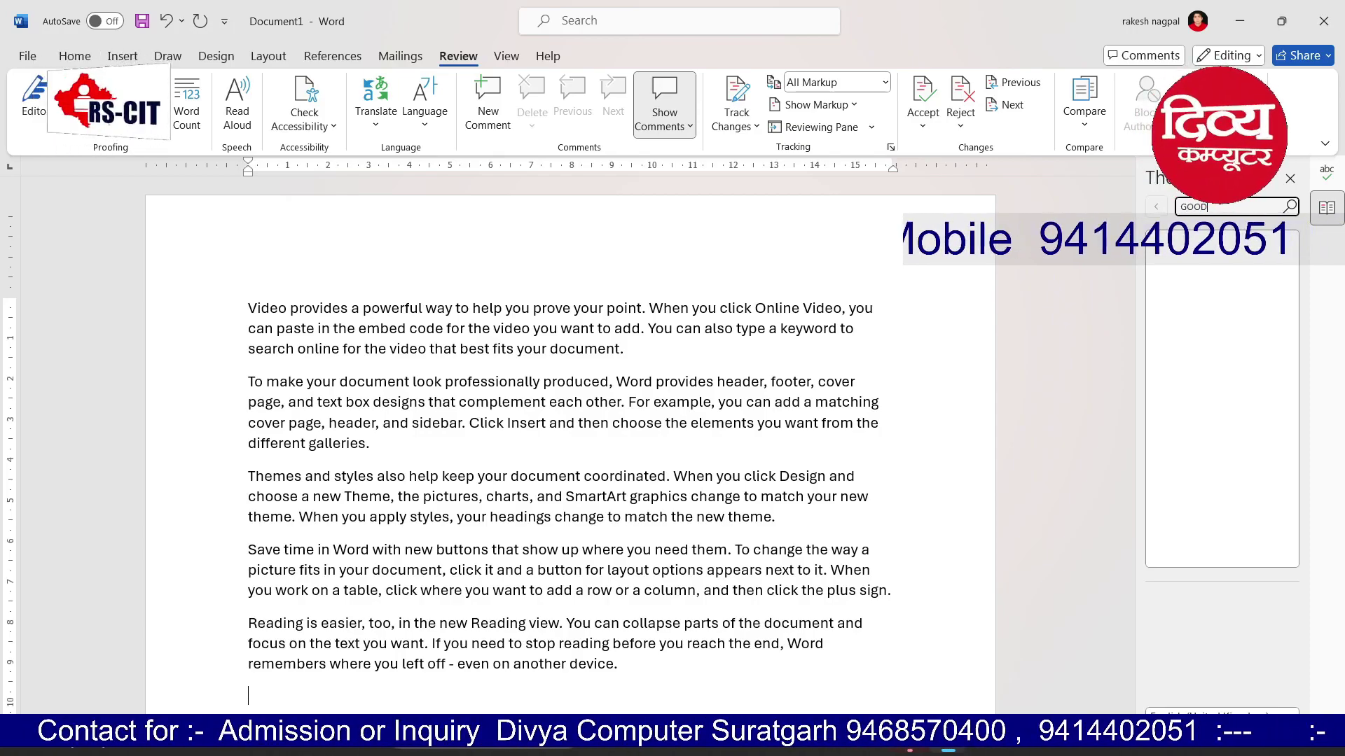
{"action": "key", "text": "Return"}
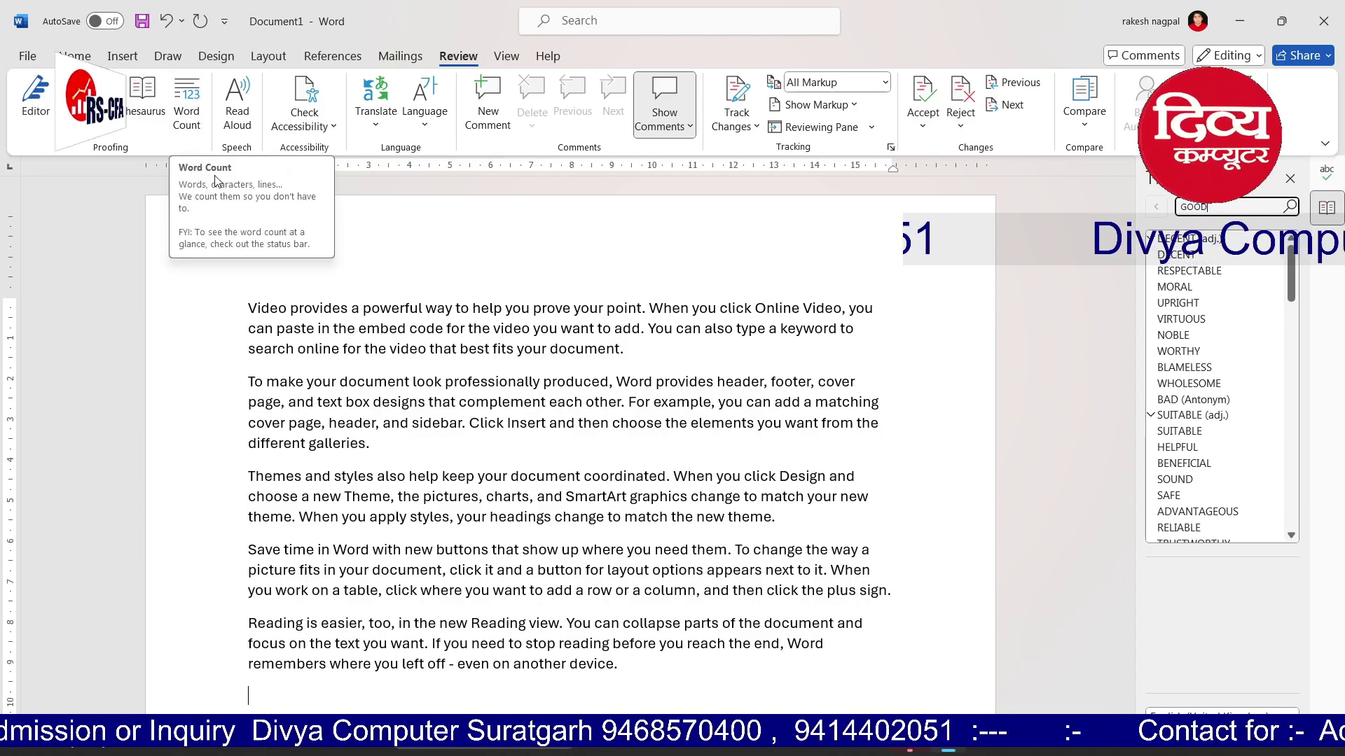
{"action": "left_click", "coordinate": [189, 119]}
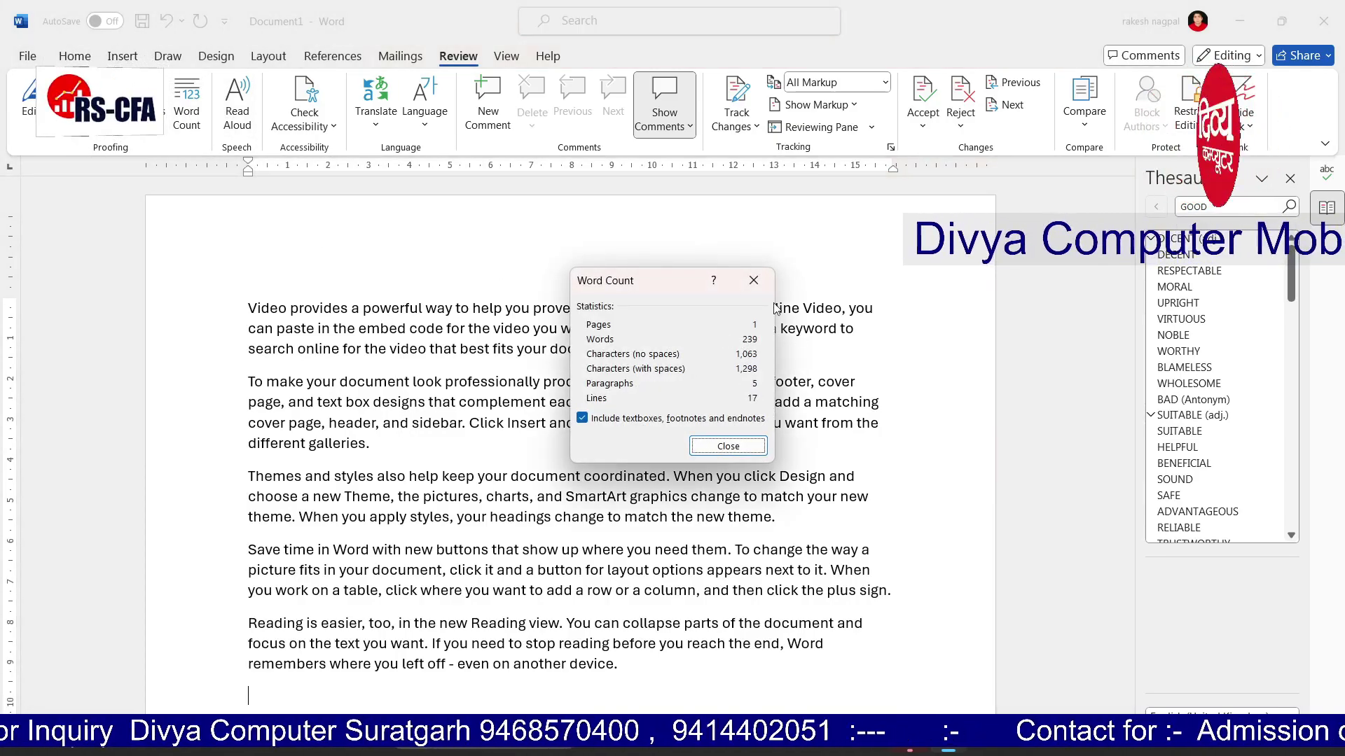
{"action": "left_click", "coordinate": [728, 447]}
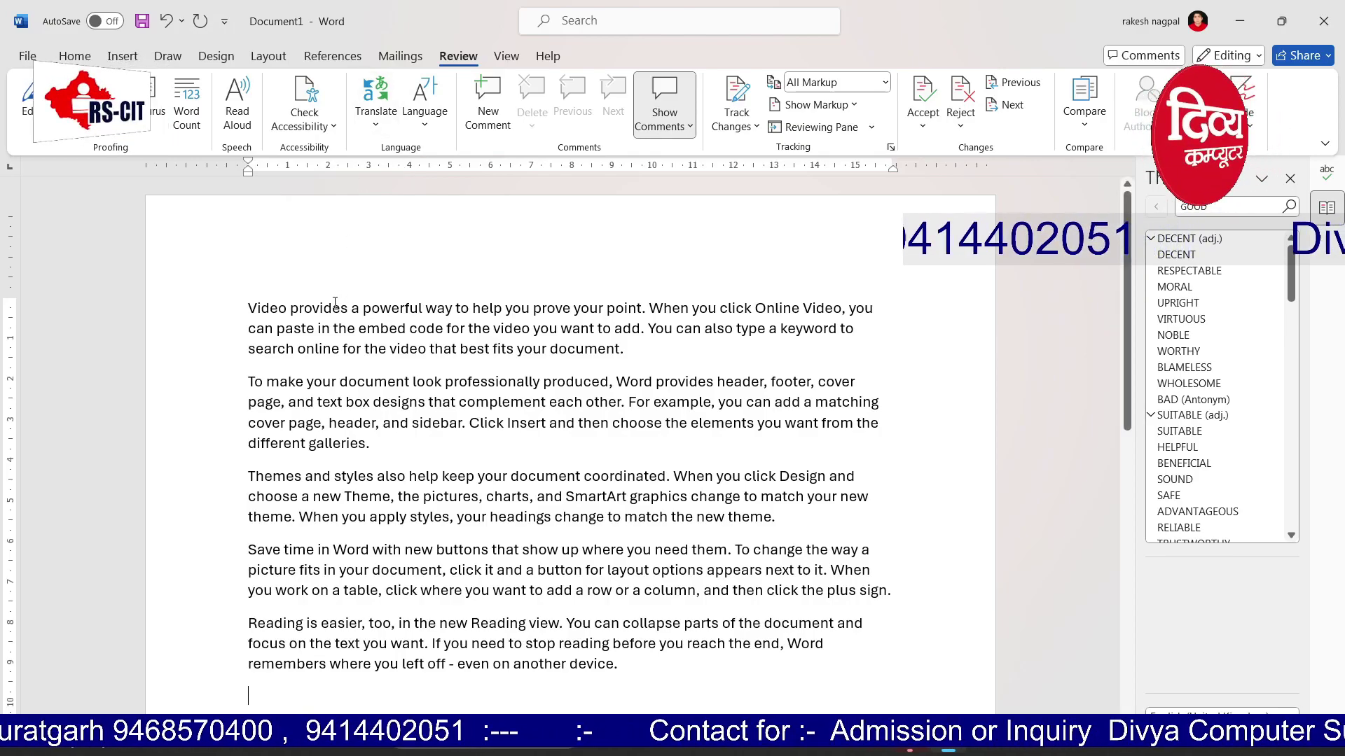
Close the Thesaurus and Editor panes, open the Translator for selected text, and load the first paragraph into it
{"action": "left_click_drag", "start_coordinate": [290, 308], "coordinate": [468, 423]}
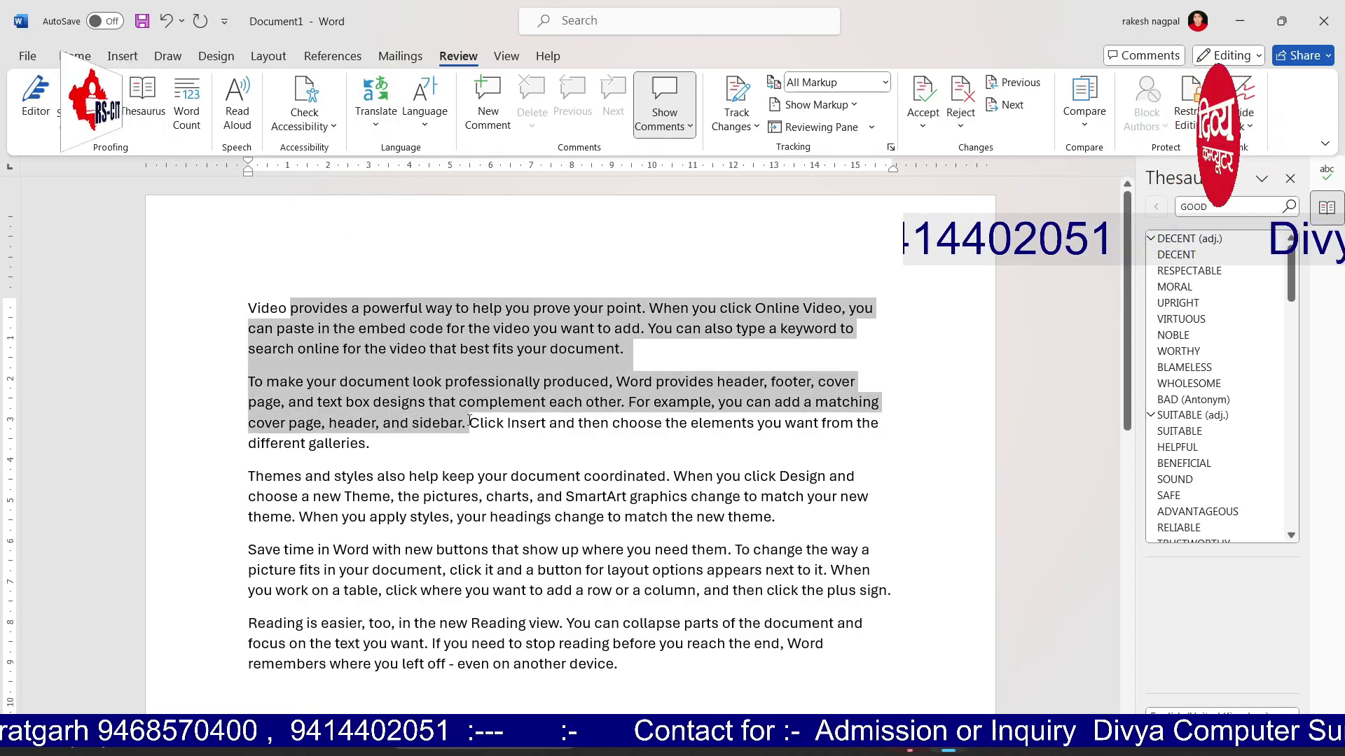
{"action": "left_click", "coordinate": [1290, 179]}
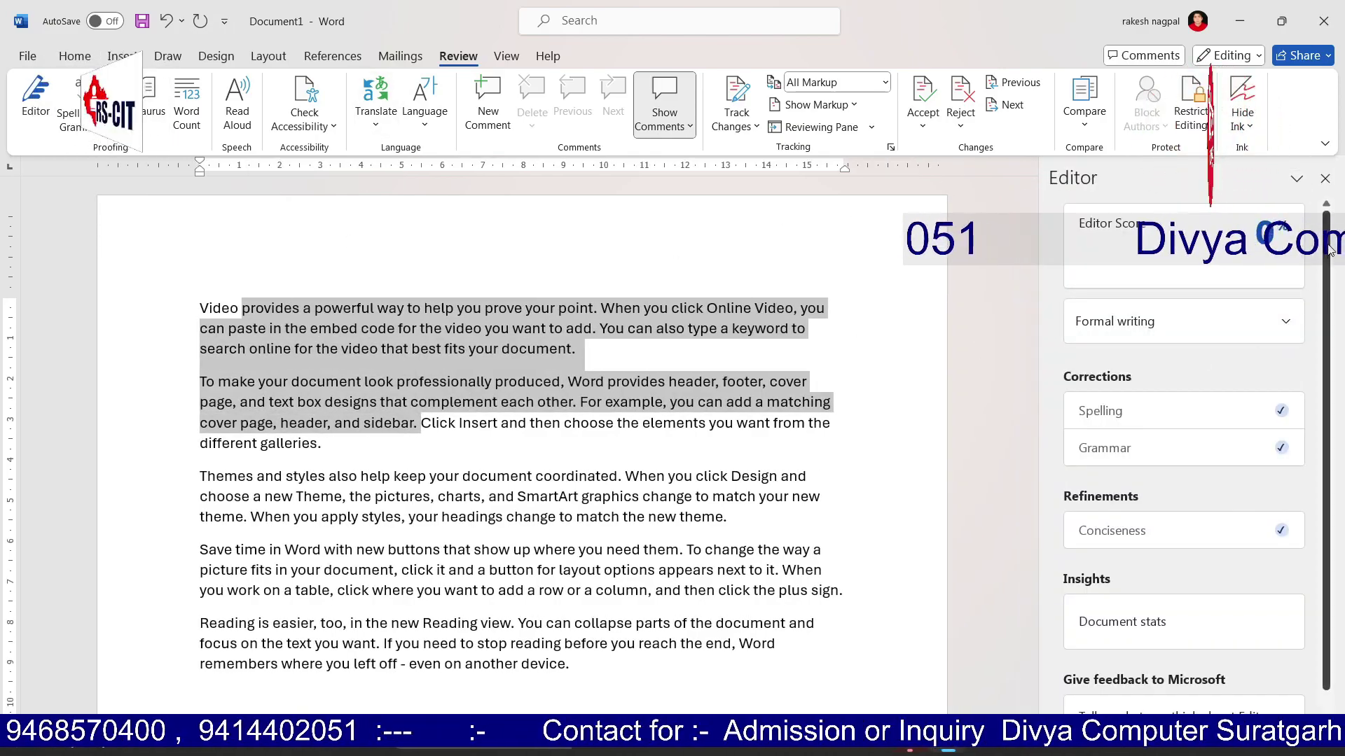
{"action": "left_click", "coordinate": [1324, 178]}
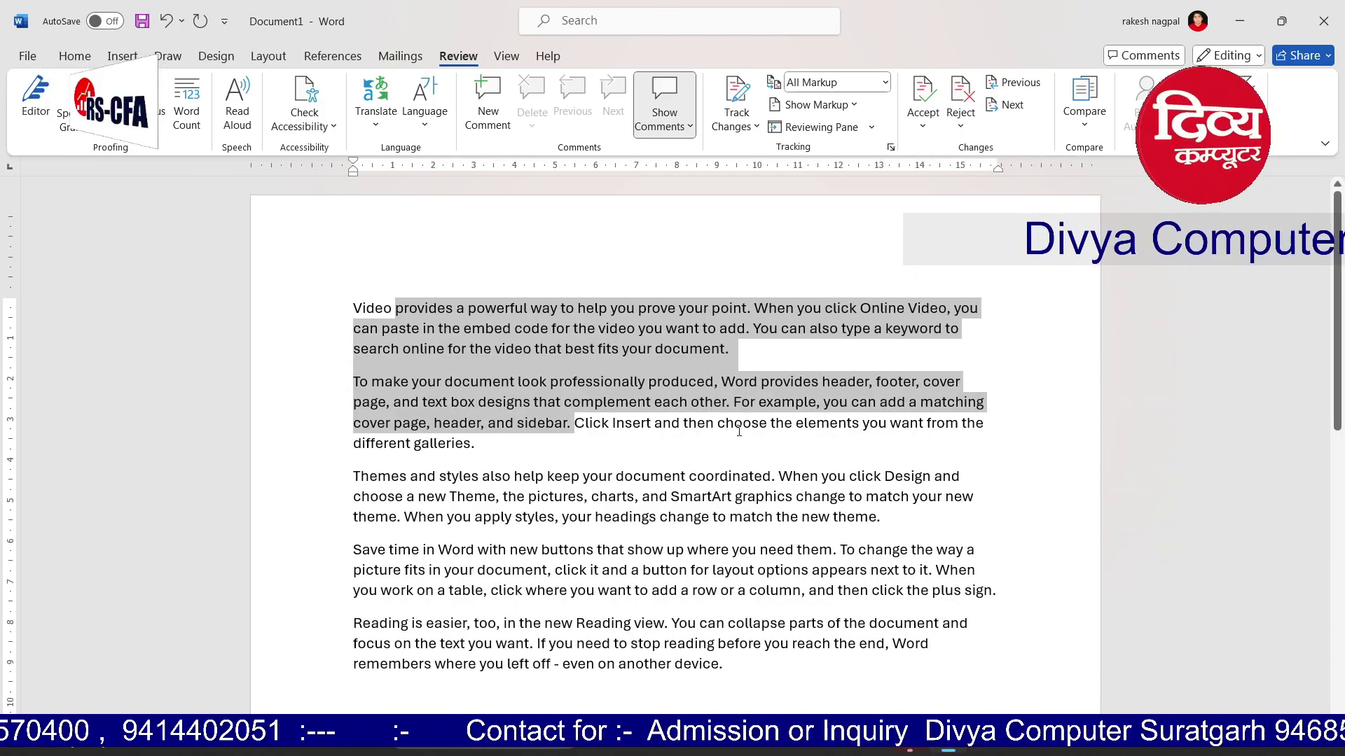
{"action": "left_click", "coordinate": [373, 126]}
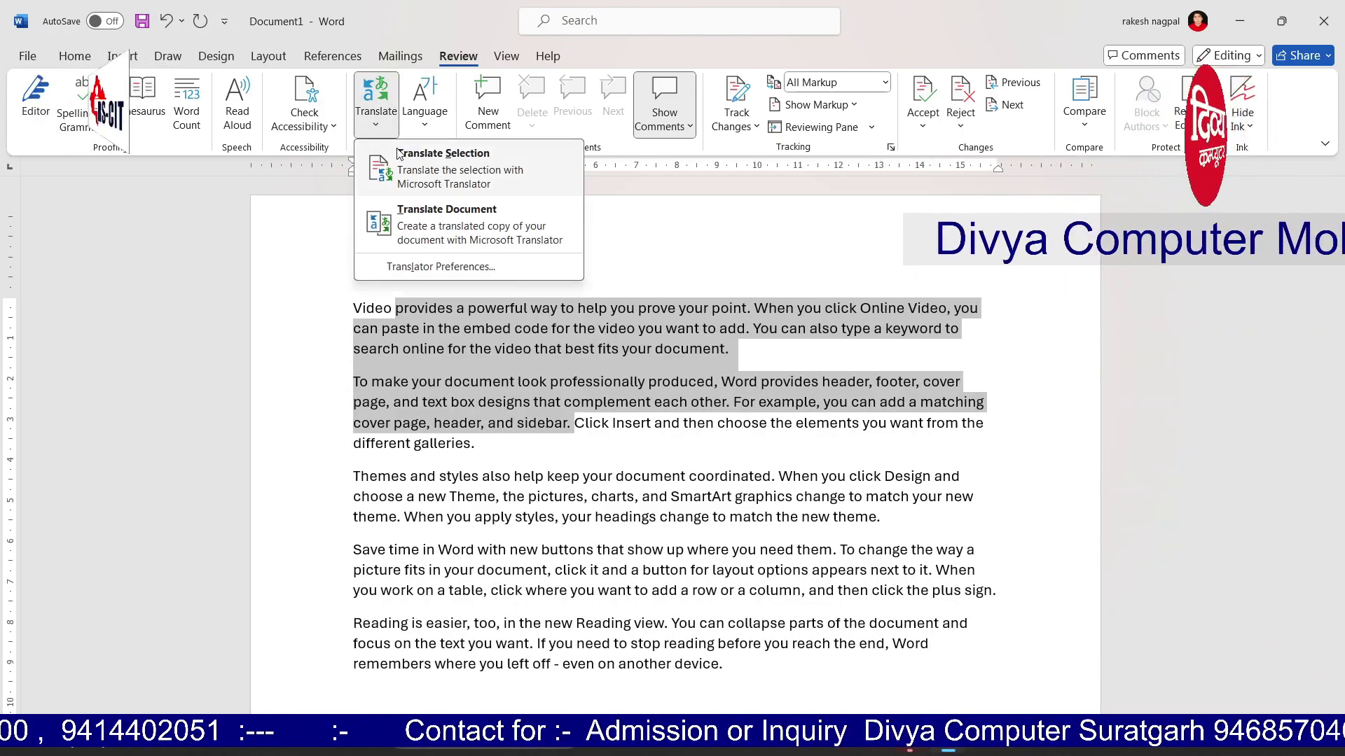
{"action": "left_click", "coordinate": [418, 167]}
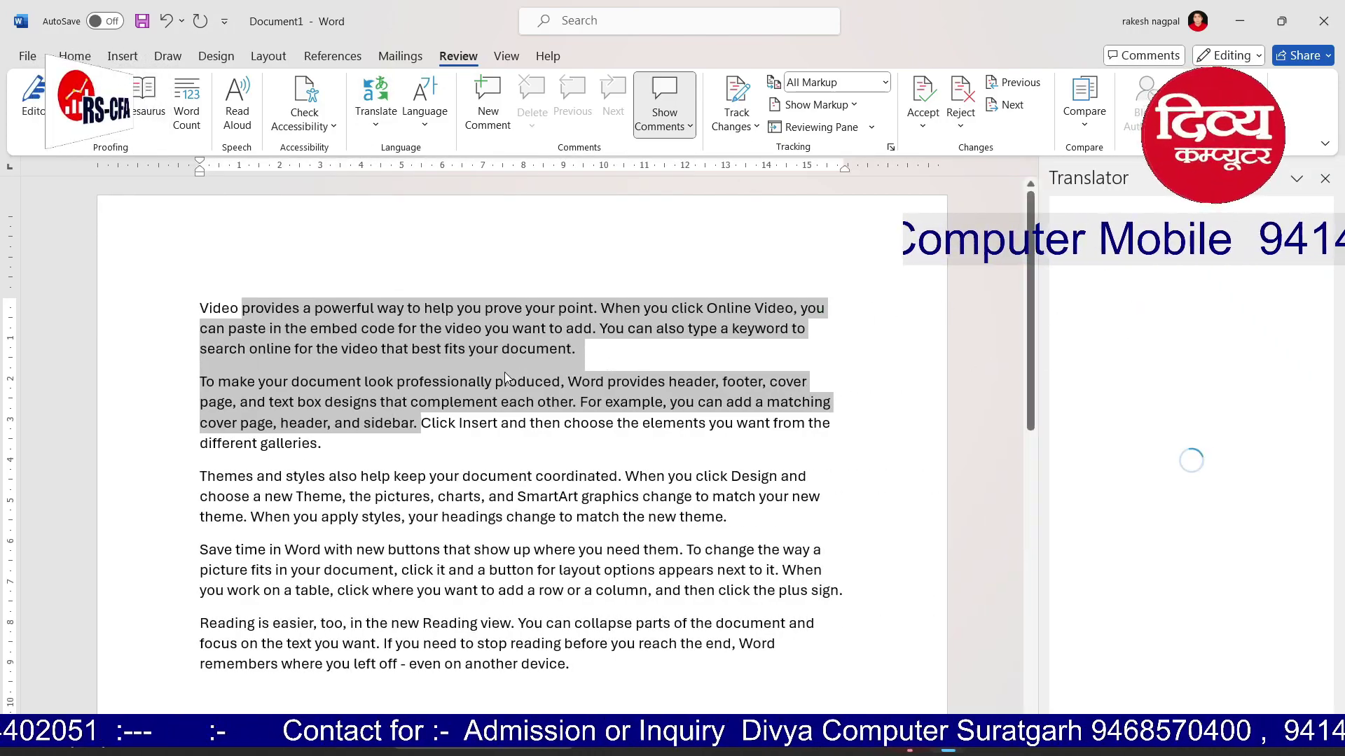
{"action": "left_click", "coordinate": [504, 462]}
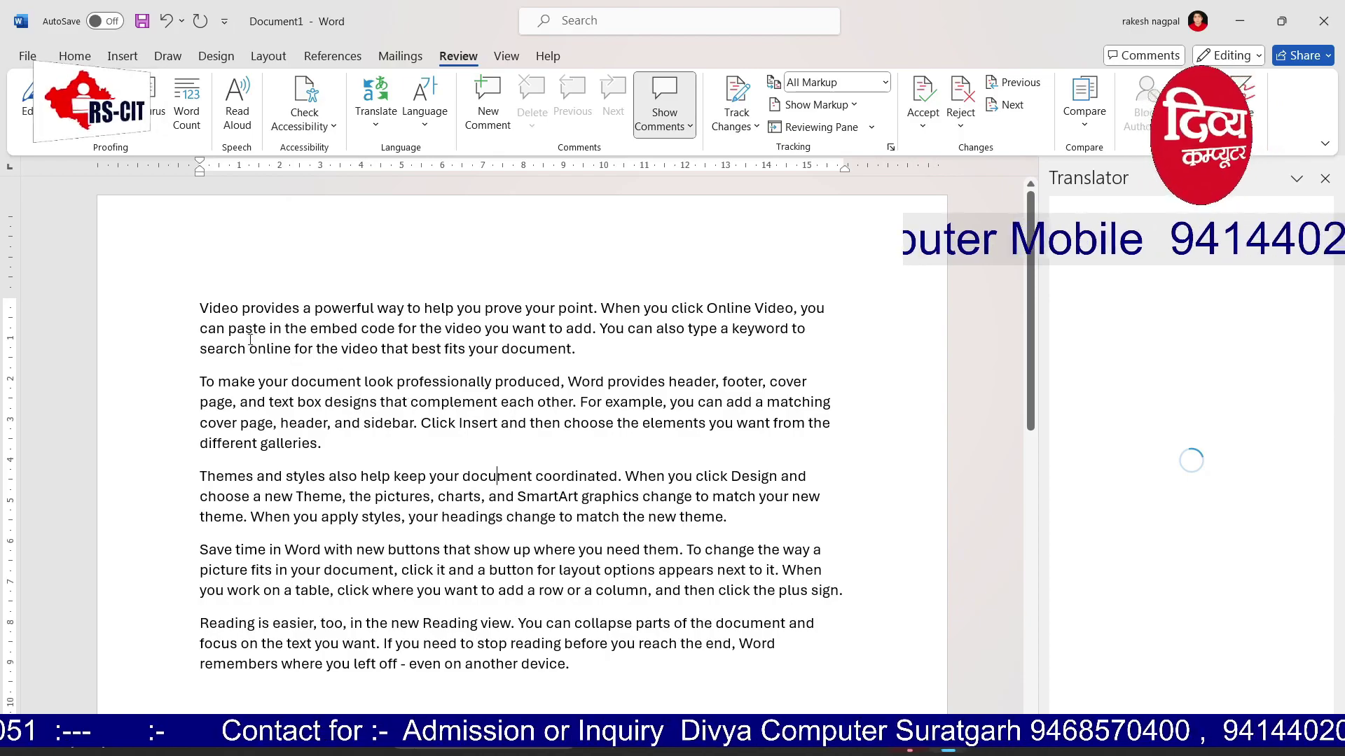
{"action": "left_click_drag", "start_coordinate": [203, 306], "coordinate": [598, 365]}
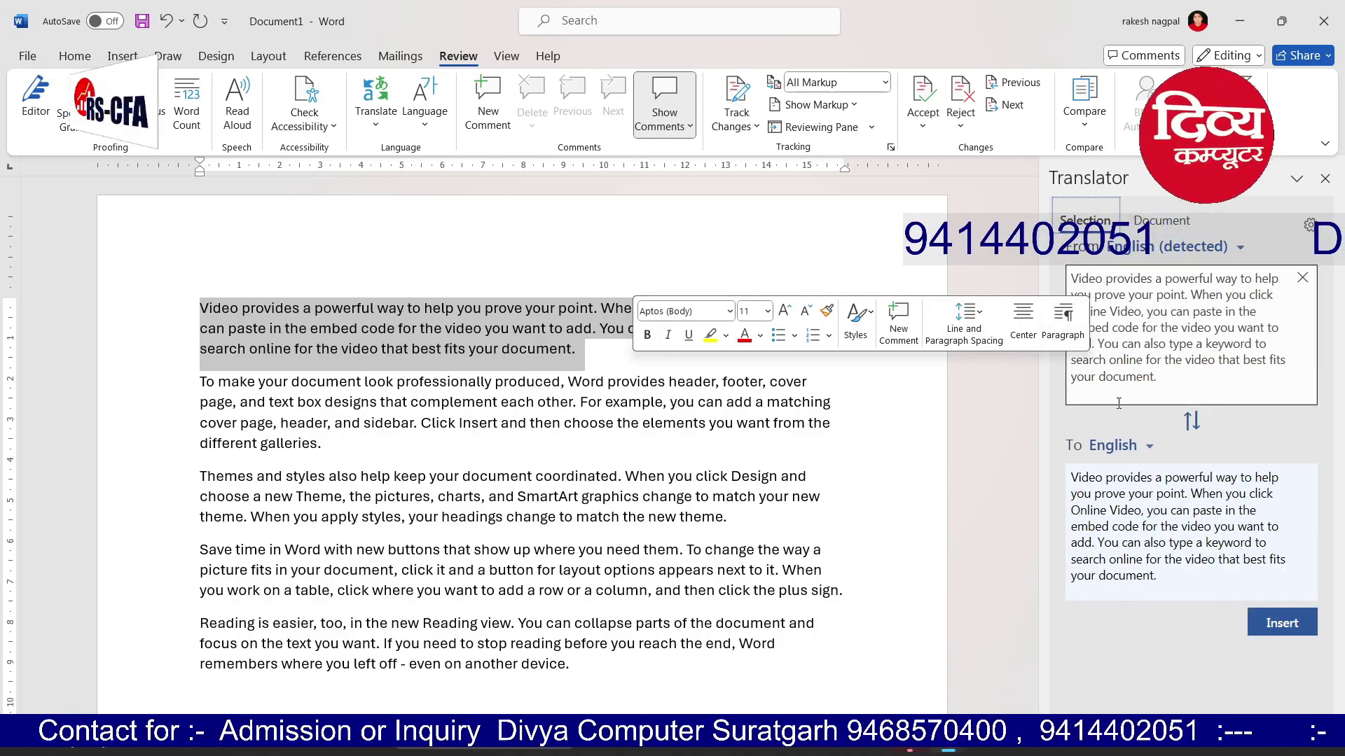
Set the Translator's source language to Hindi and swap the languages so the first paragraph is translated from English to Hindi
{"action": "left_click", "coordinate": [715, 517]}
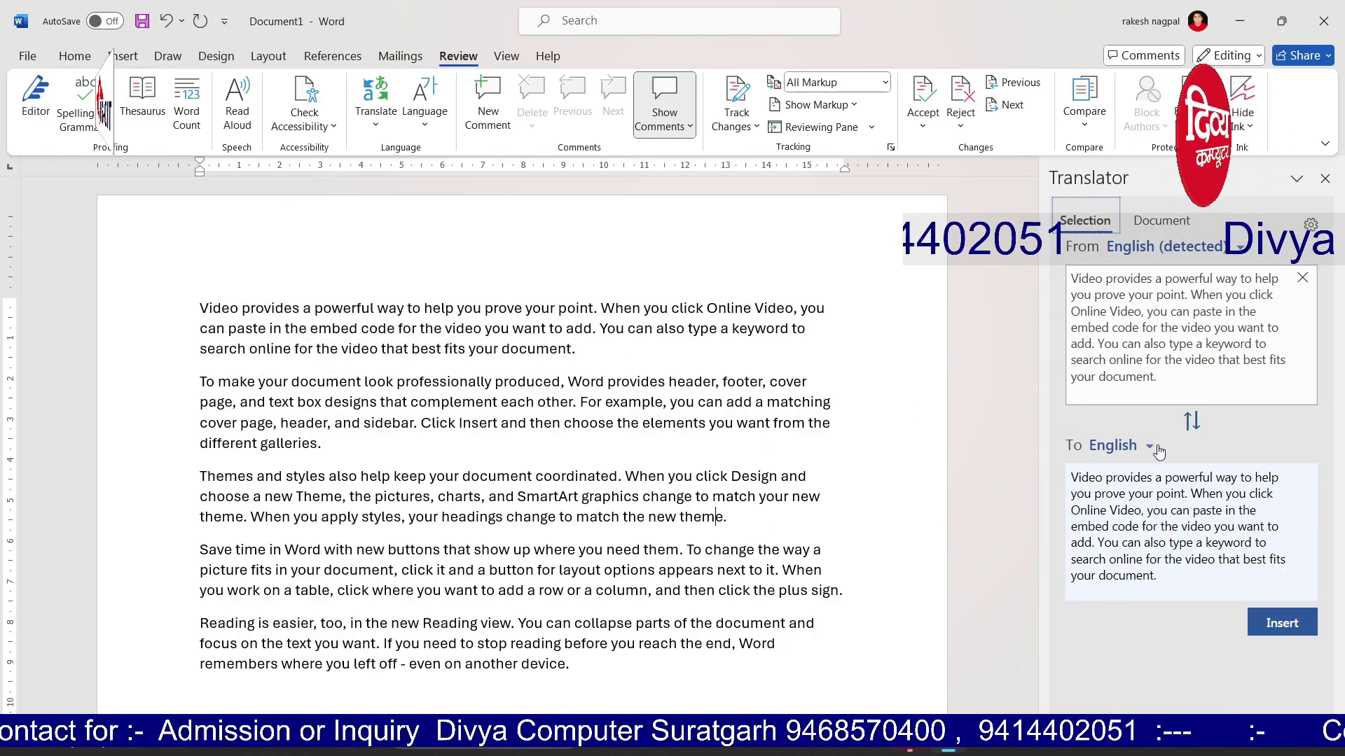
{"action": "left_click", "coordinate": [1241, 256]}
{"action": "key", "text": "h"}
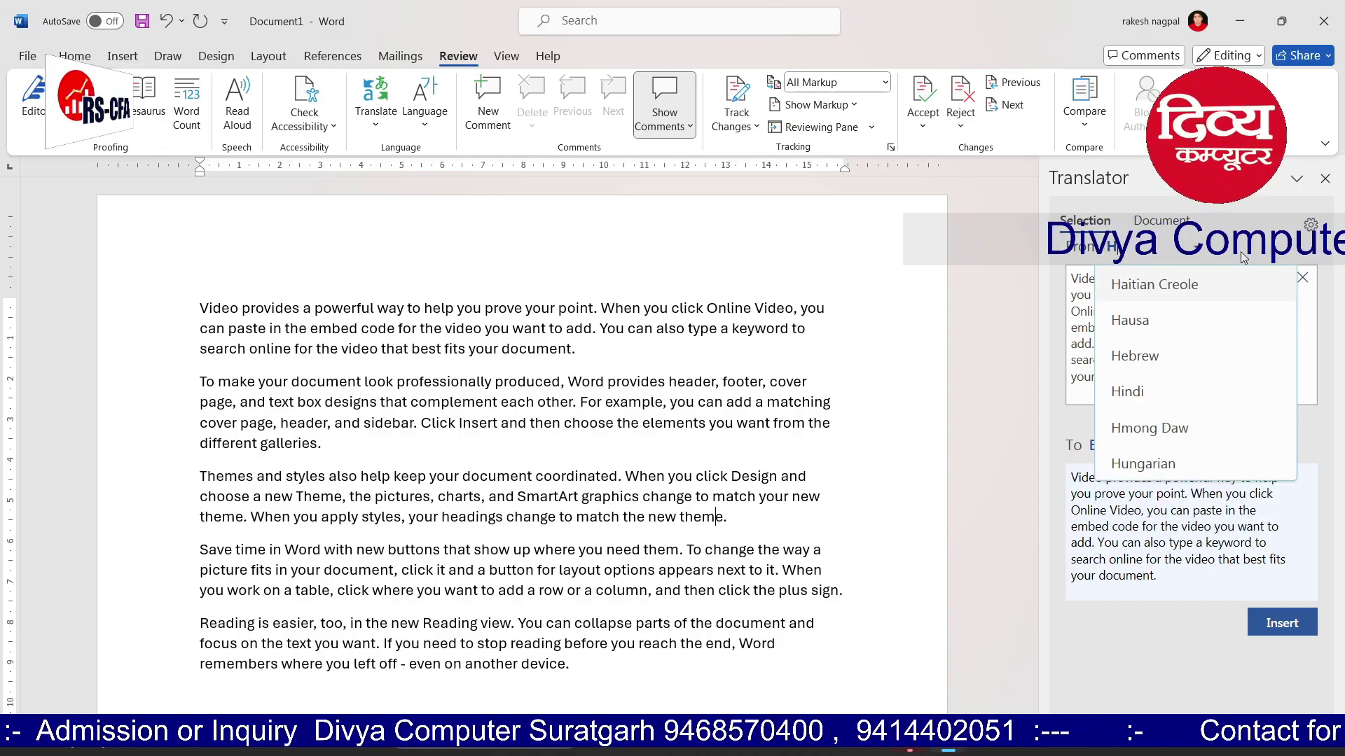
{"action": "key", "text": "i"}
{"action": "key", "text": "Return"}
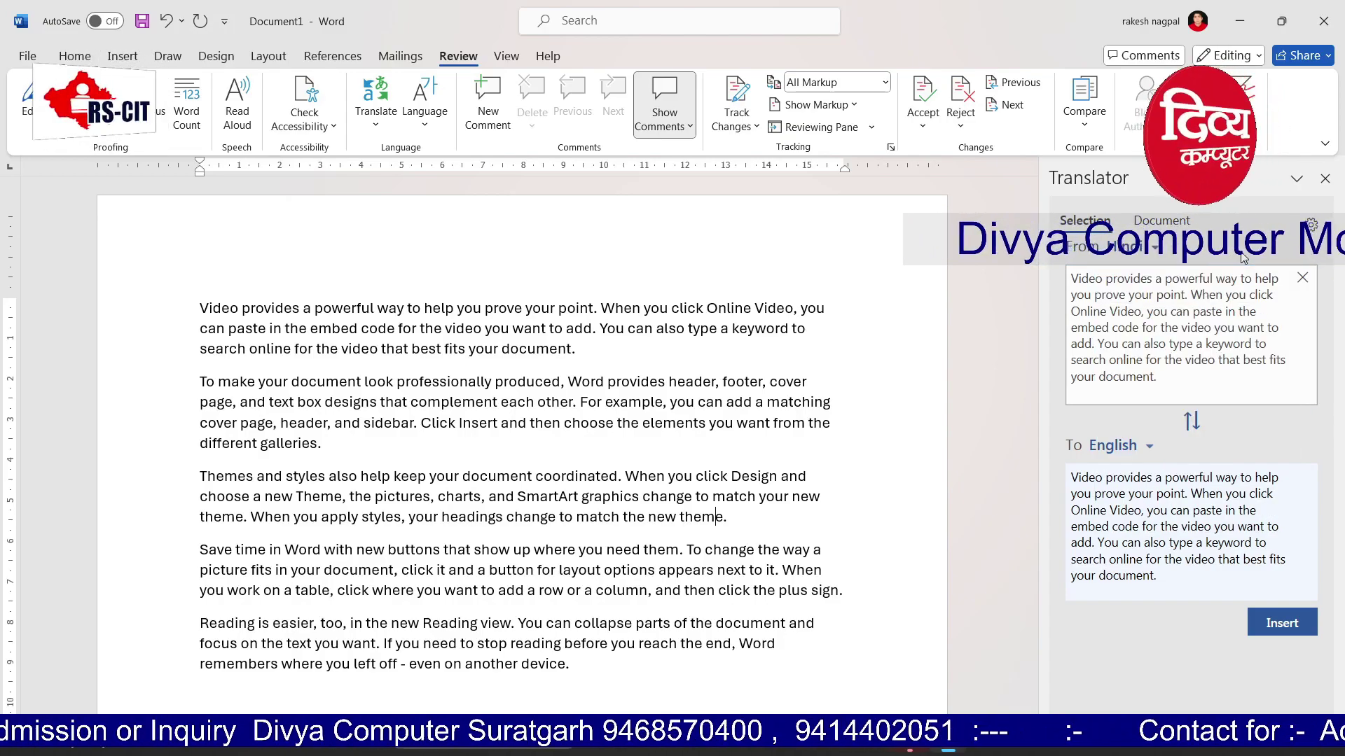
{"action": "left_click", "coordinate": [1193, 421]}
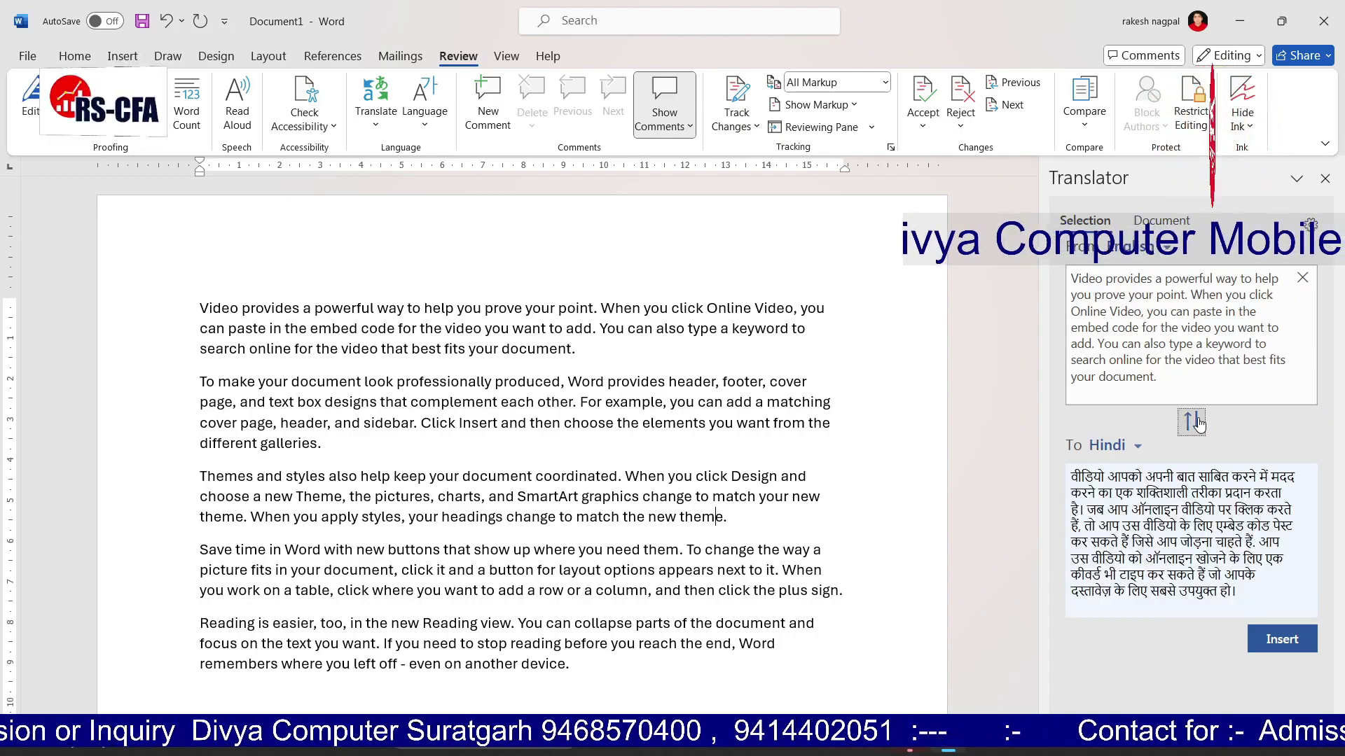
{"action": "left_click", "coordinate": [1236, 574]}
{"action": "left_click", "coordinate": [1180, 575]}
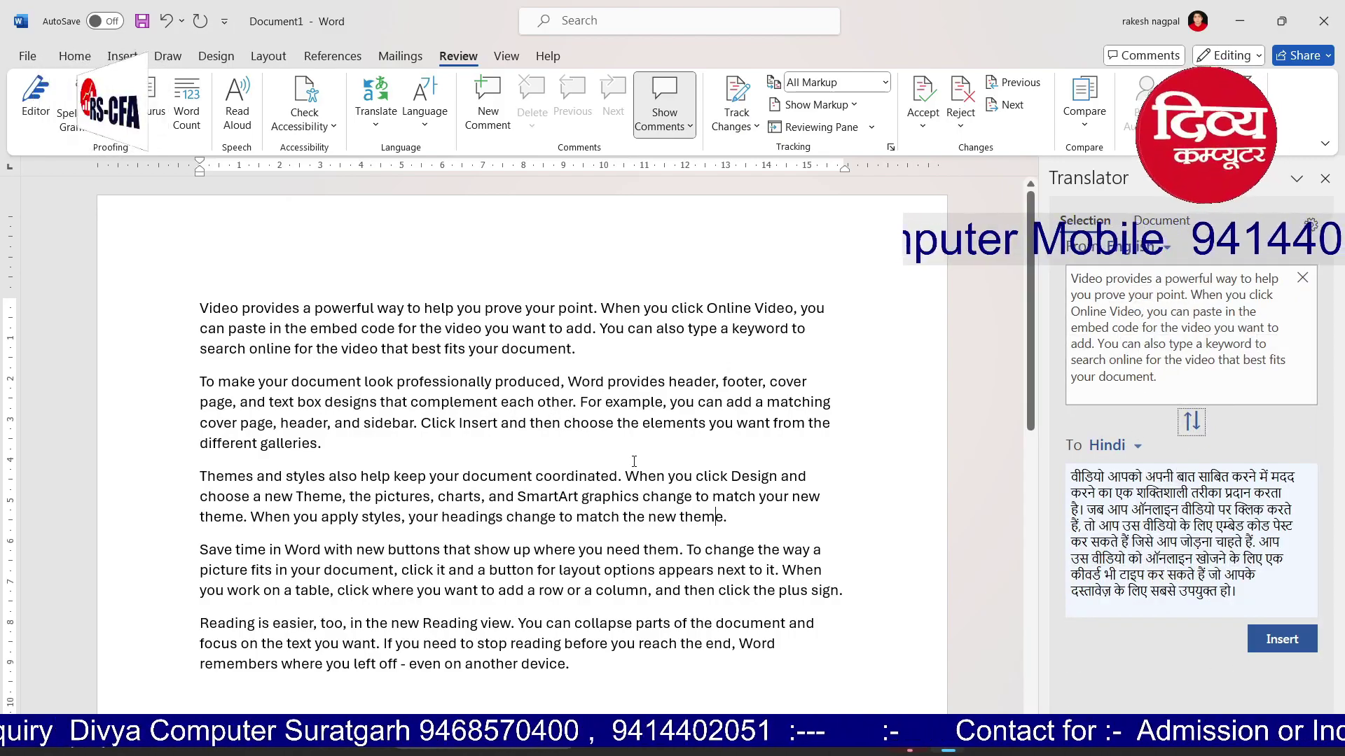
View Hindi translations of selected passages from the "Themes and styles" paragraph, and close the Translator
{"action": "left_click_drag", "start_coordinate": [625, 476], "coordinate": [721, 477]}
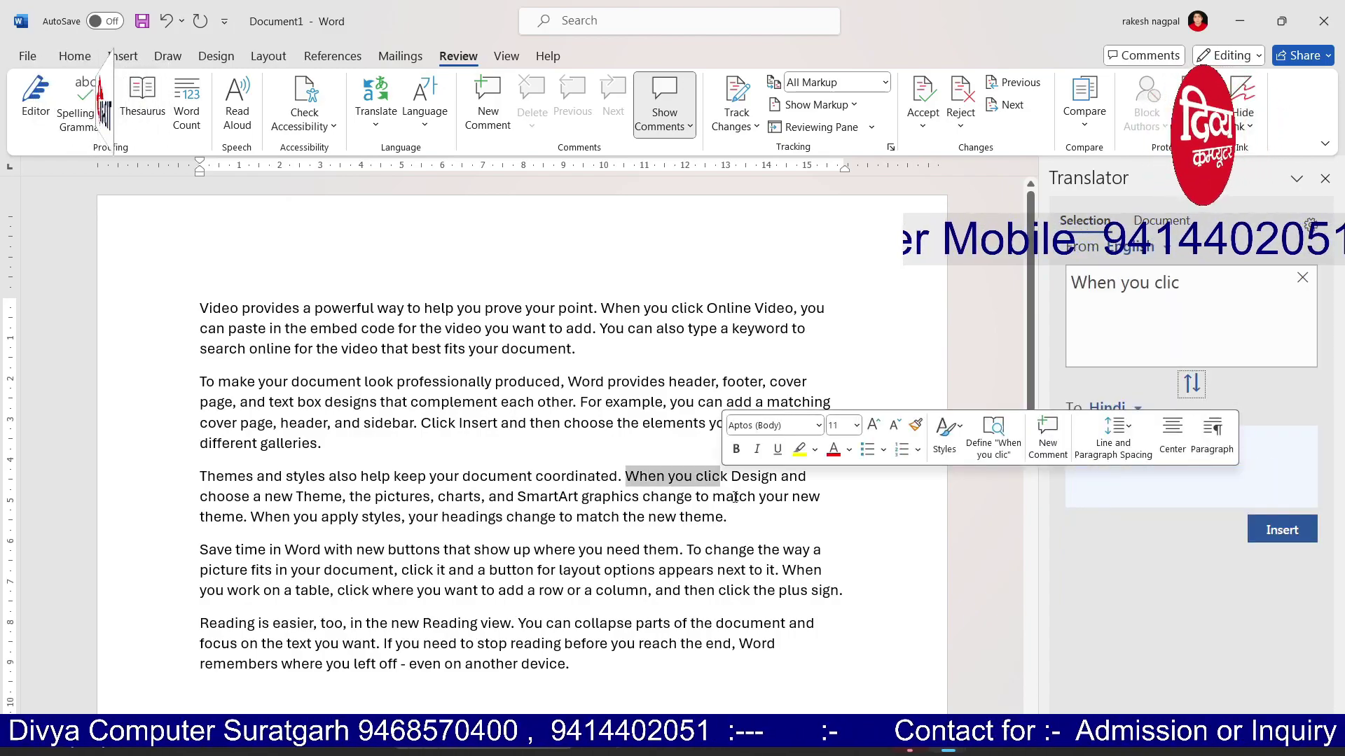
{"action": "left_click_drag", "start_coordinate": [462, 477], "coordinate": [691, 498]}
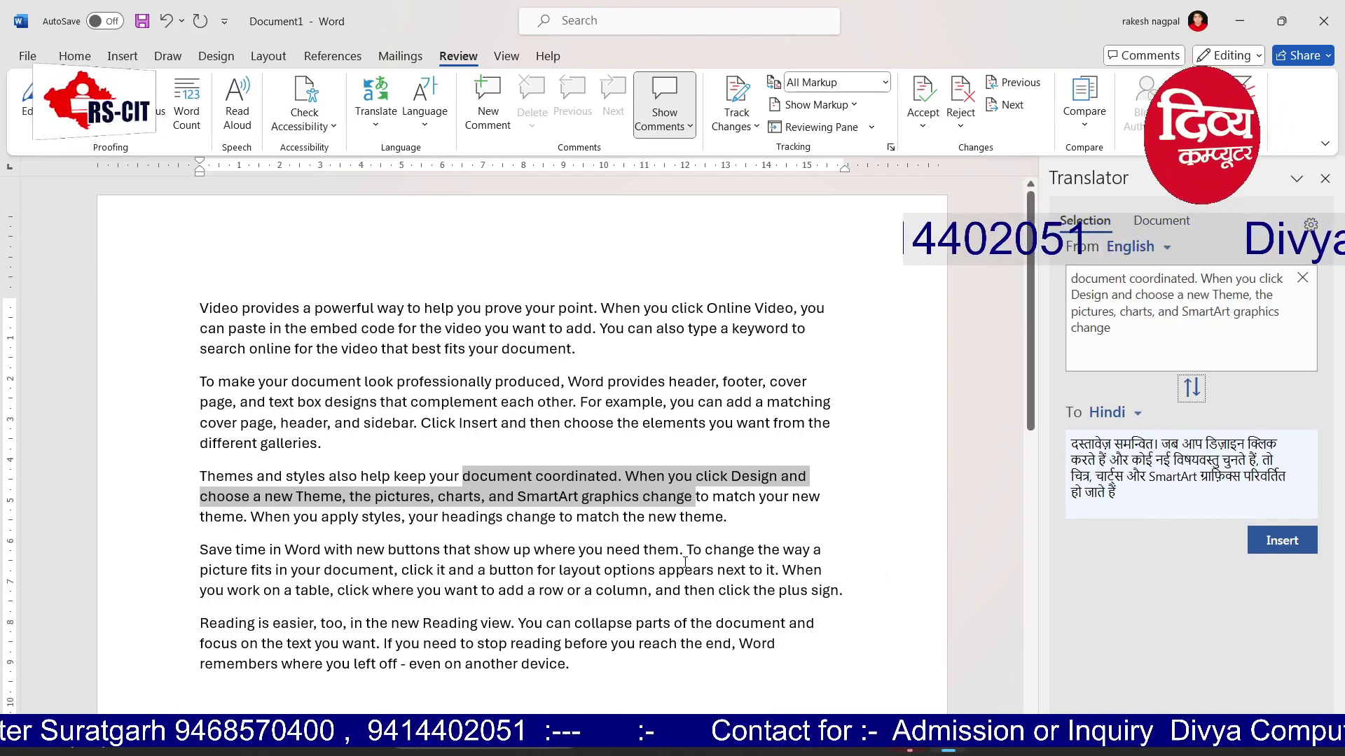
{"action": "left_click", "coordinate": [776, 573]}
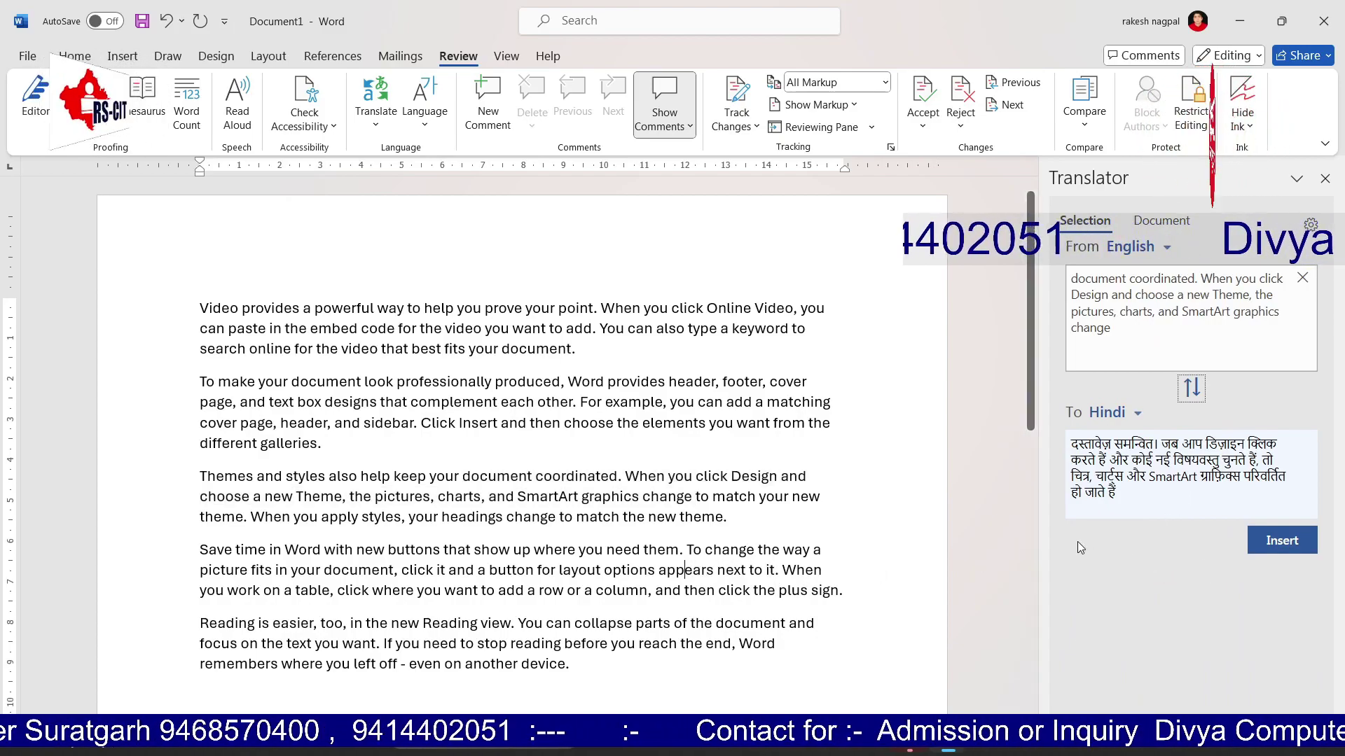
{"action": "left_click", "coordinate": [1324, 180]}
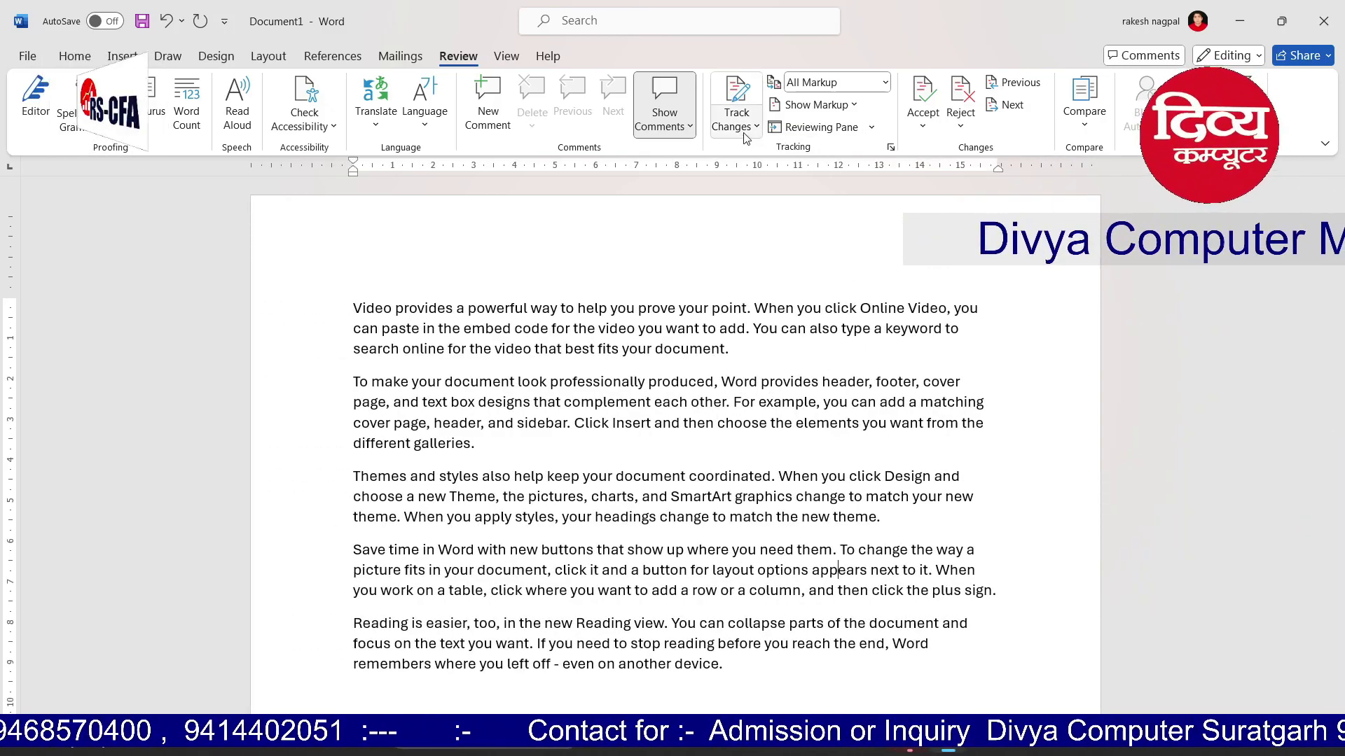
Turn on Track Changes, insert "JKJ JKJK" before "can paste" in the first paragraph, and delete the rest of that line
{"action": "left_click", "coordinate": [744, 106]}
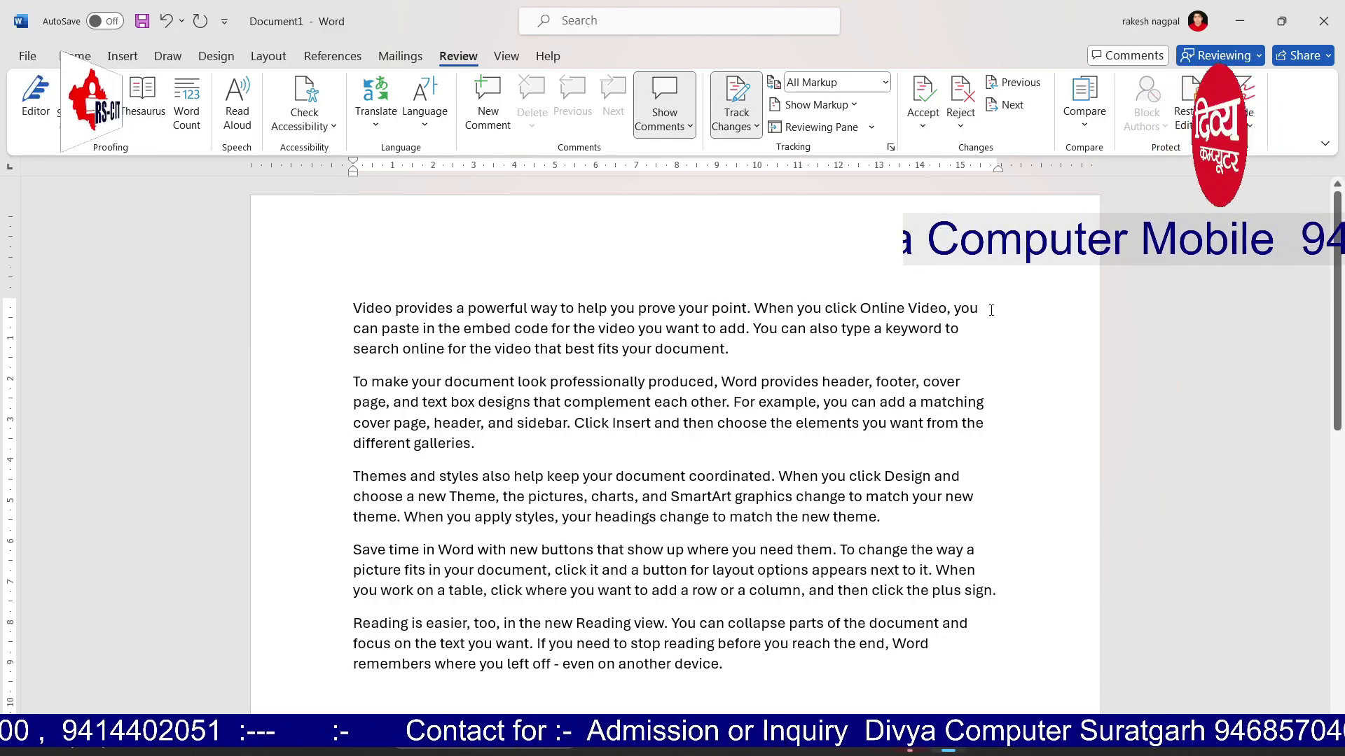
{"action": "left_click", "coordinate": [353, 329]}
{"action": "type", "text": "JKJ JKJK"}
{"action": "key", "text": "shift+End"}
{"action": "key", "text": "Delete"}
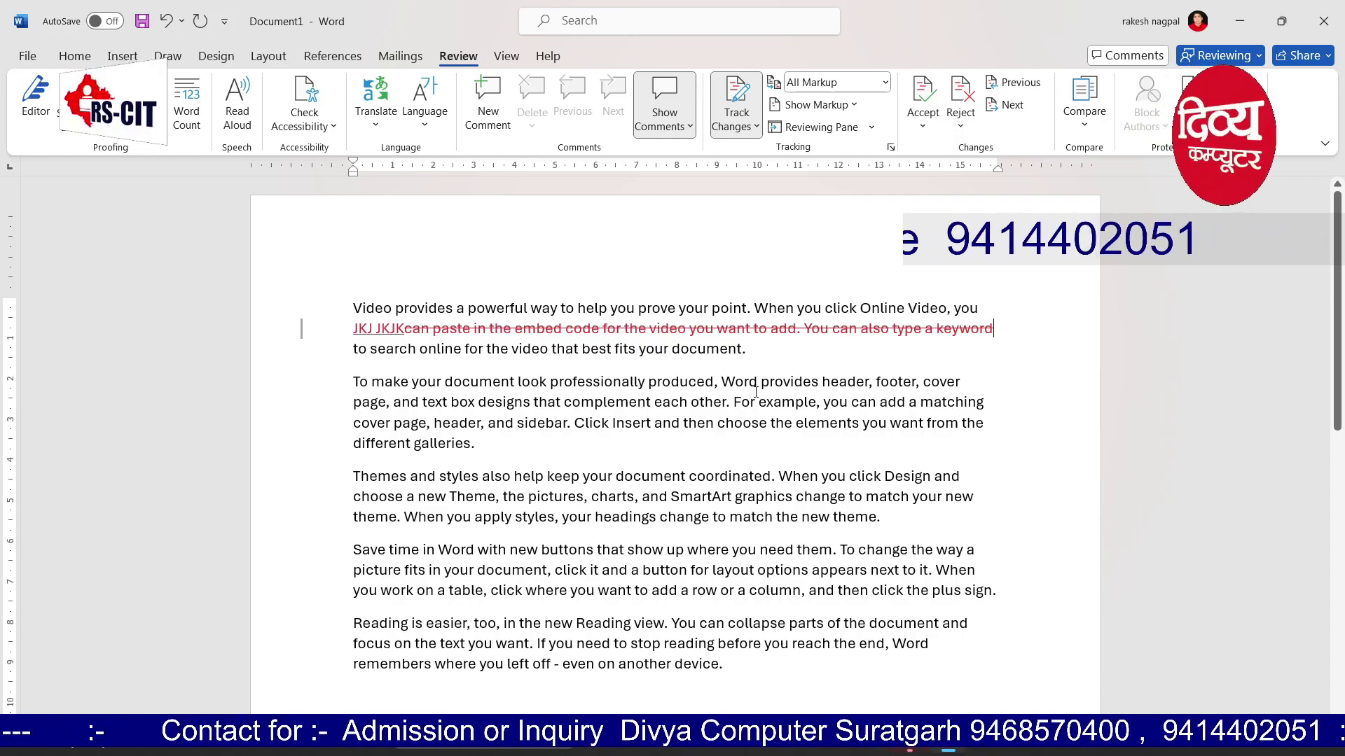
Reject the tracked changes in the first paragraph's second line and turn off Track Changes
{"action": "left_click_drag", "start_coordinate": [1002, 333], "coordinate": [301, 323]}
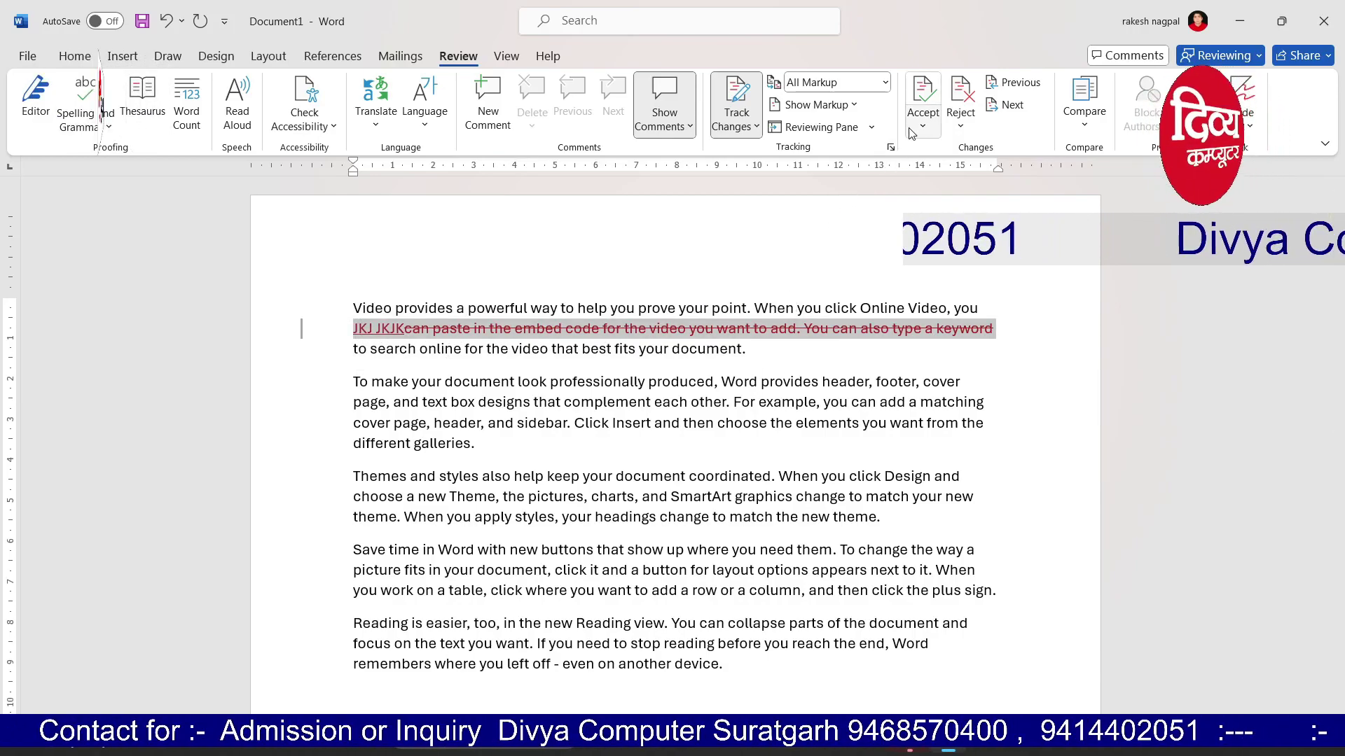
{"action": "left_click", "coordinate": [964, 98]}
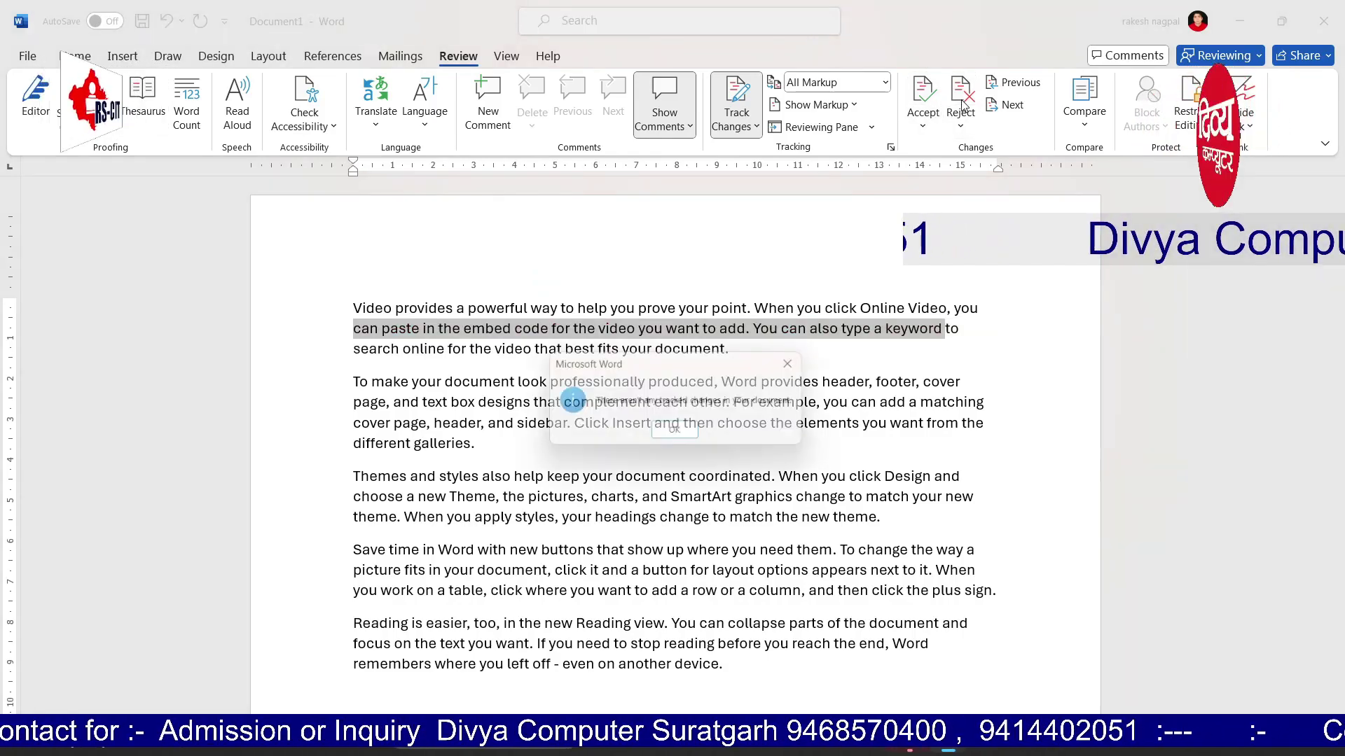
{"action": "left_click", "coordinate": [703, 435]}
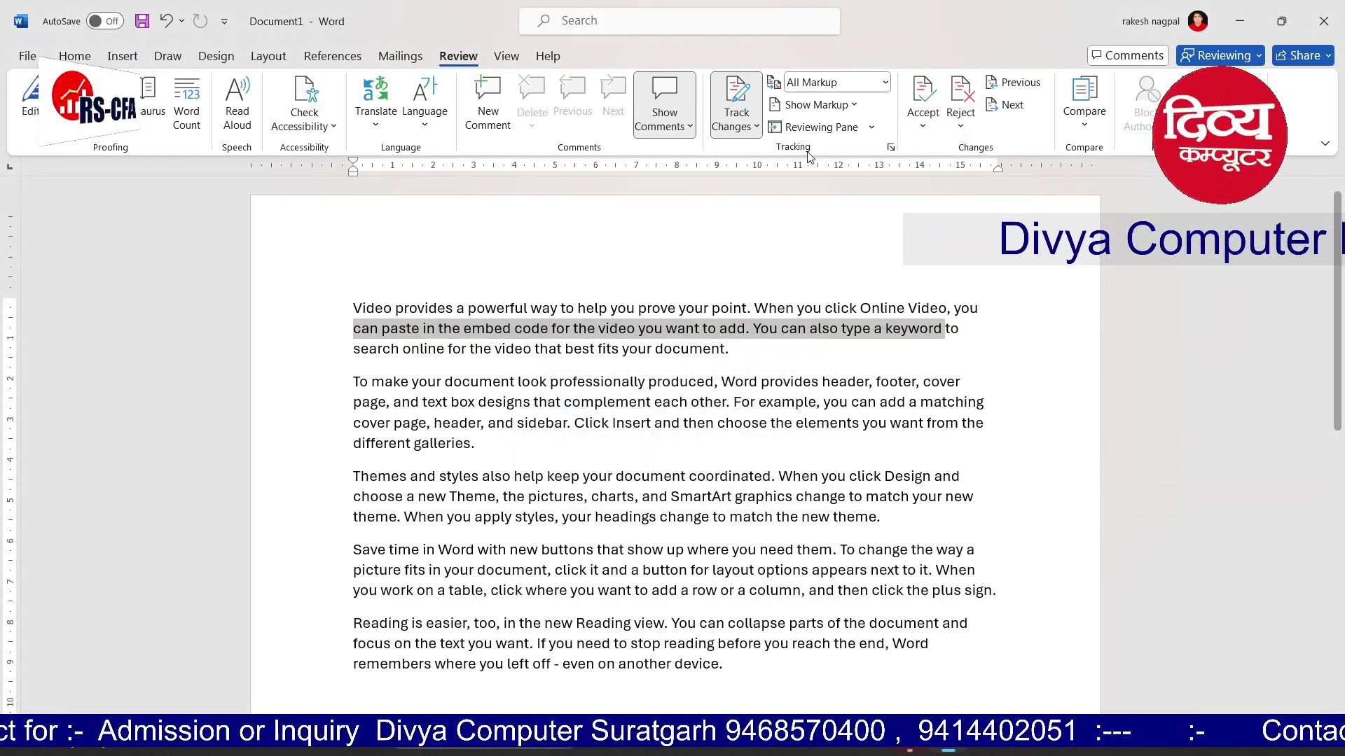
{"action": "left_click", "coordinate": [740, 101]}
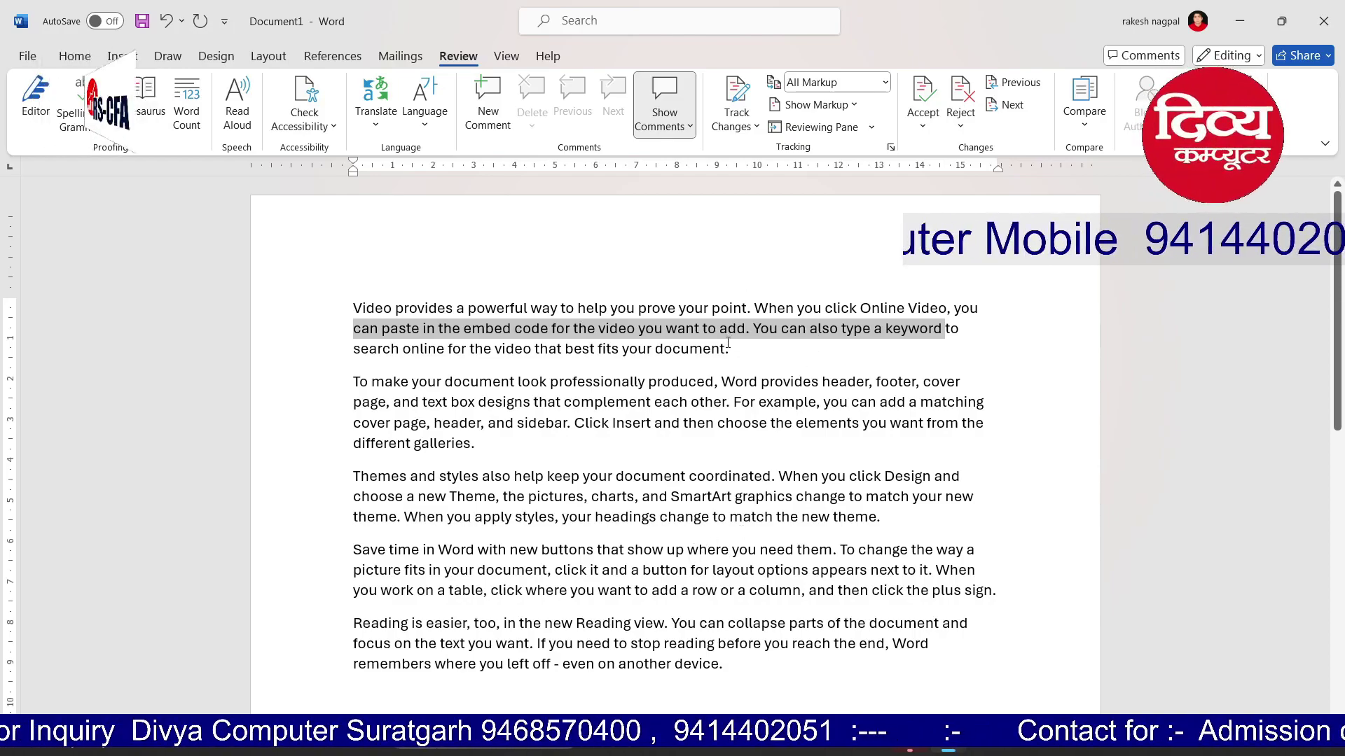
Switch the document to Read Mode
{"action": "scroll", "coordinate": [794, 442], "scroll_direction": "down", "scroll_amount": 5, "text": "ctrl"}
{"action": "scroll", "coordinate": [794, 442], "scroll_direction": "up", "scroll_amount": 6, "text": "ctrl"}
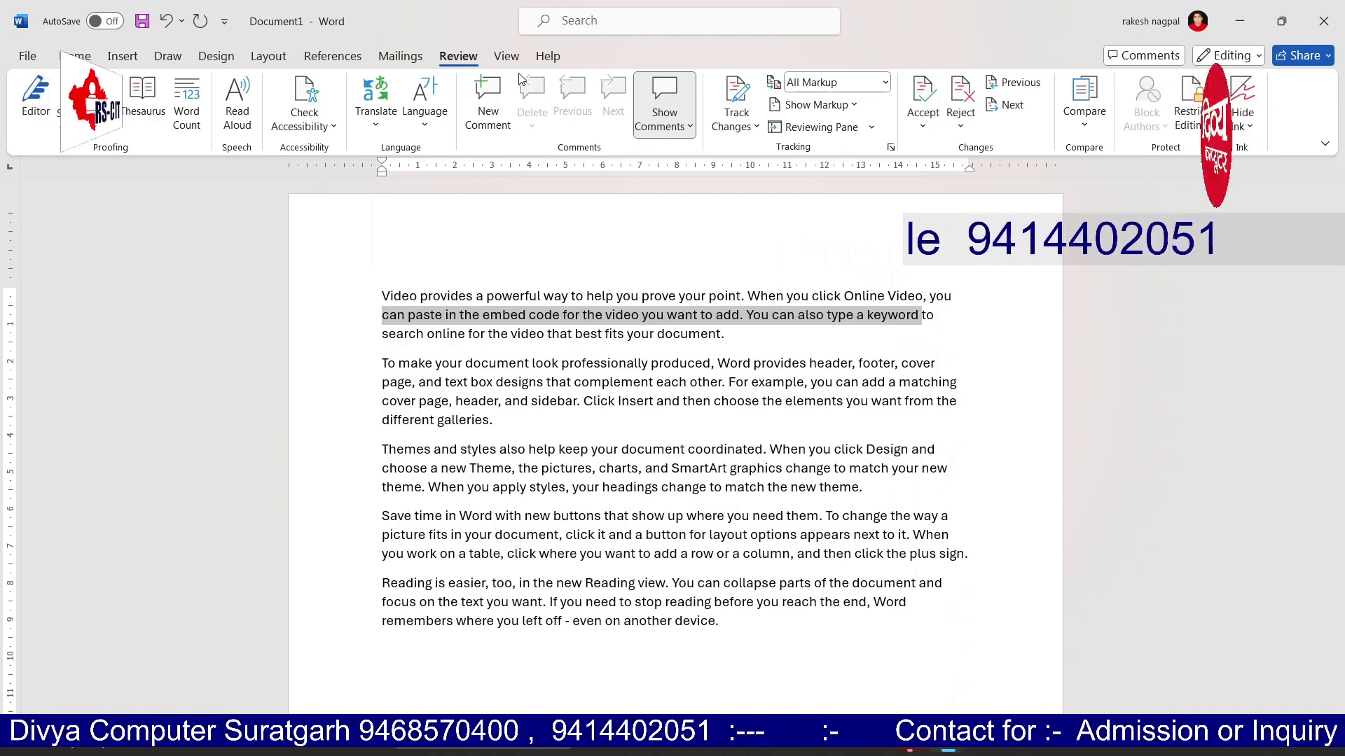
{"action": "left_click", "coordinate": [506, 56]}
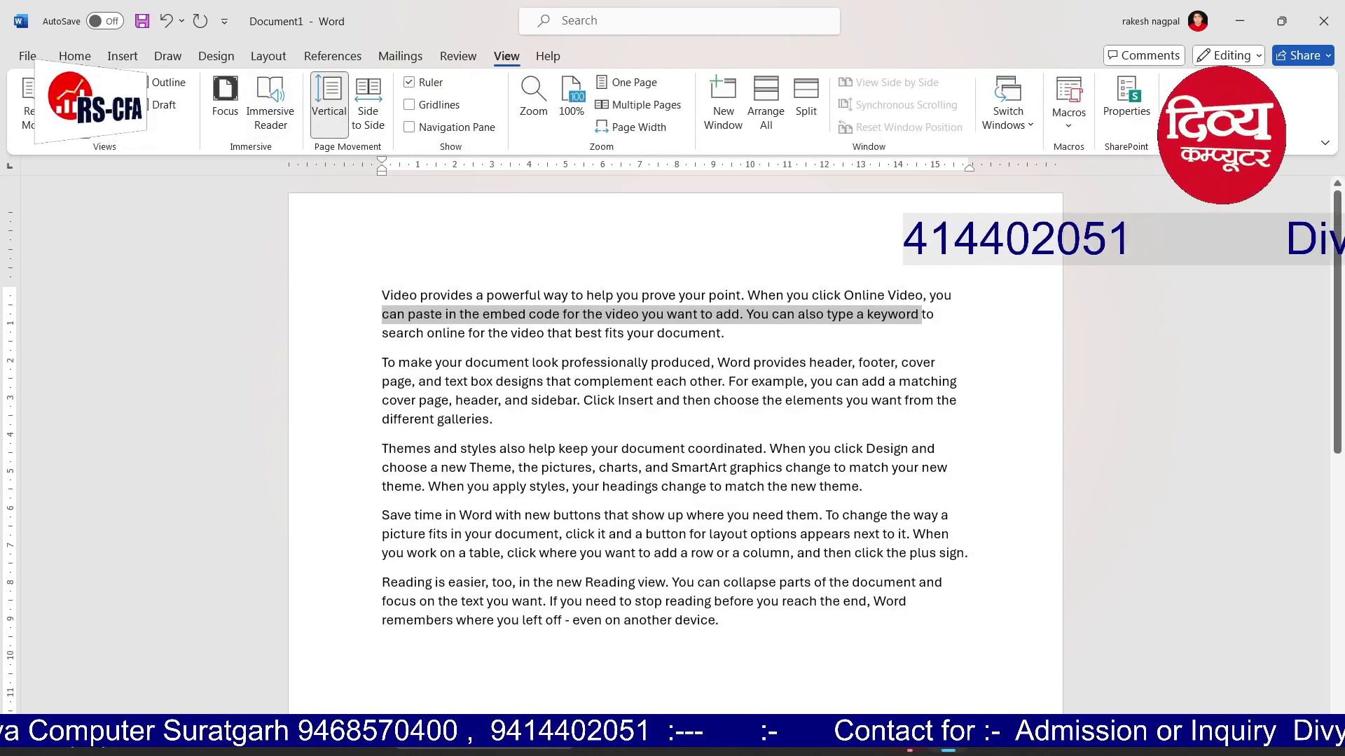
{"action": "left_click", "coordinate": [32, 104]}
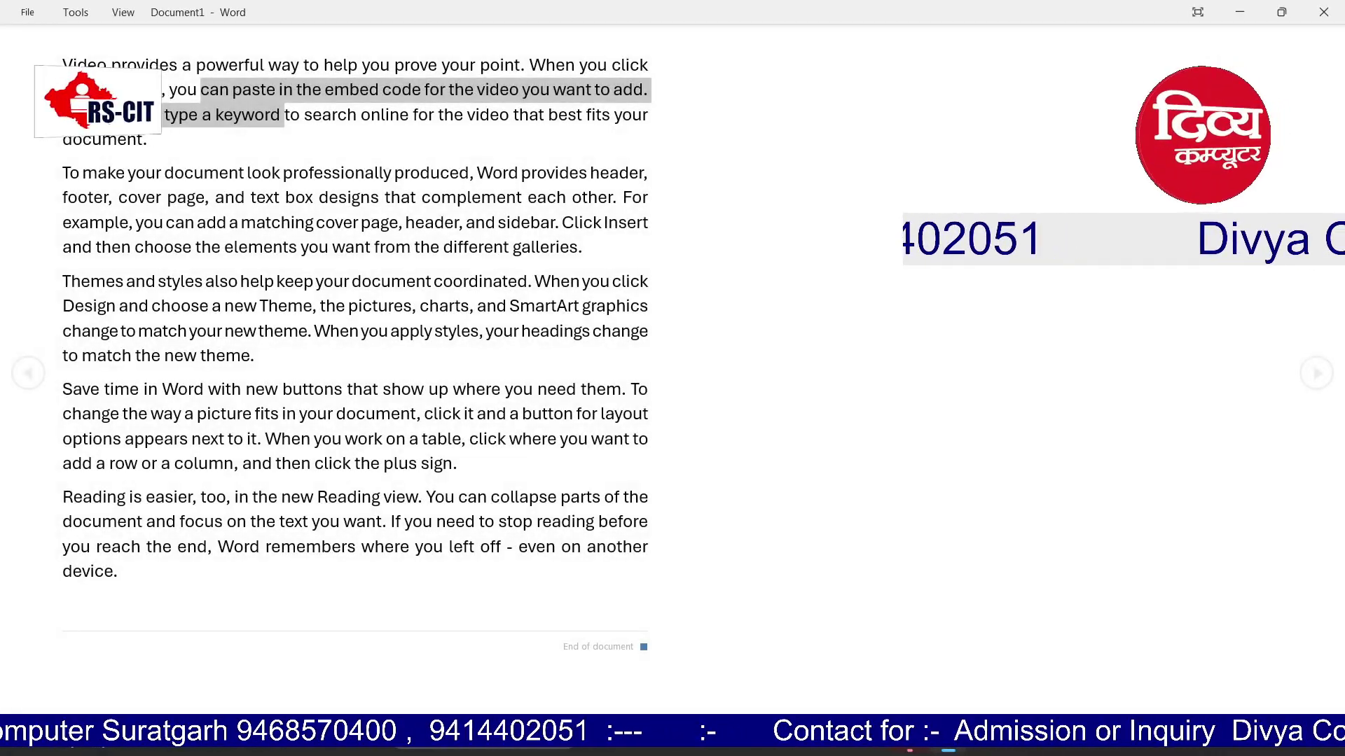
Try the Paper Layout for the document in Read Mode
{"action": "left_click", "coordinate": [122, 12]}
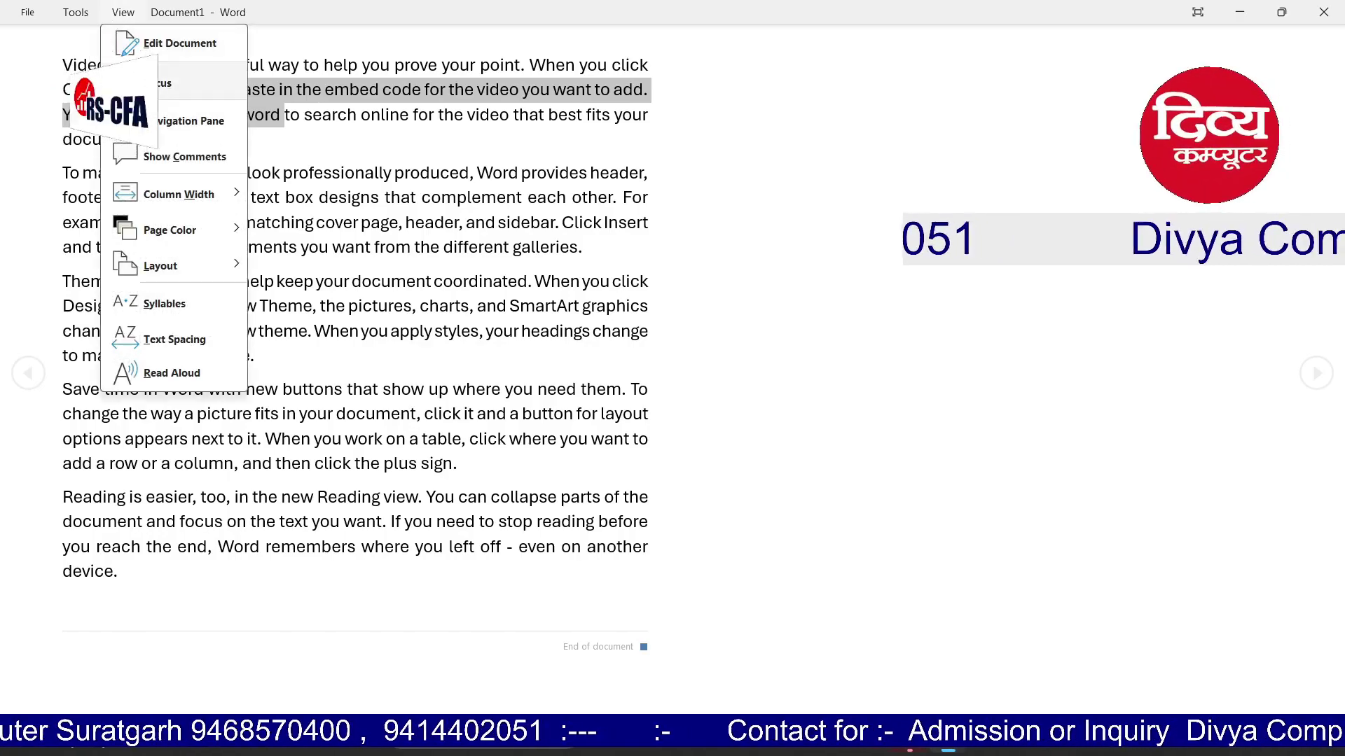
{"action": "left_click", "coordinate": [277, 59]}
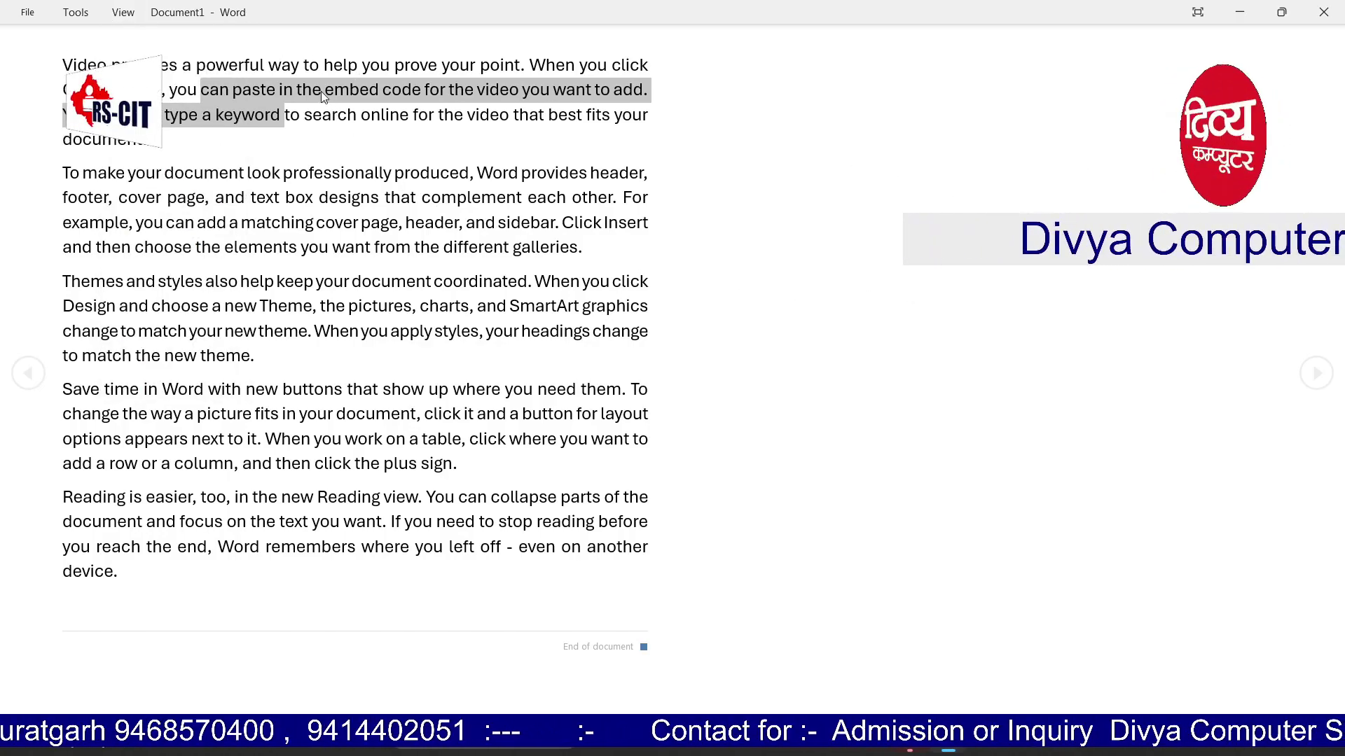
{"action": "left_click", "coordinate": [126, 14]}
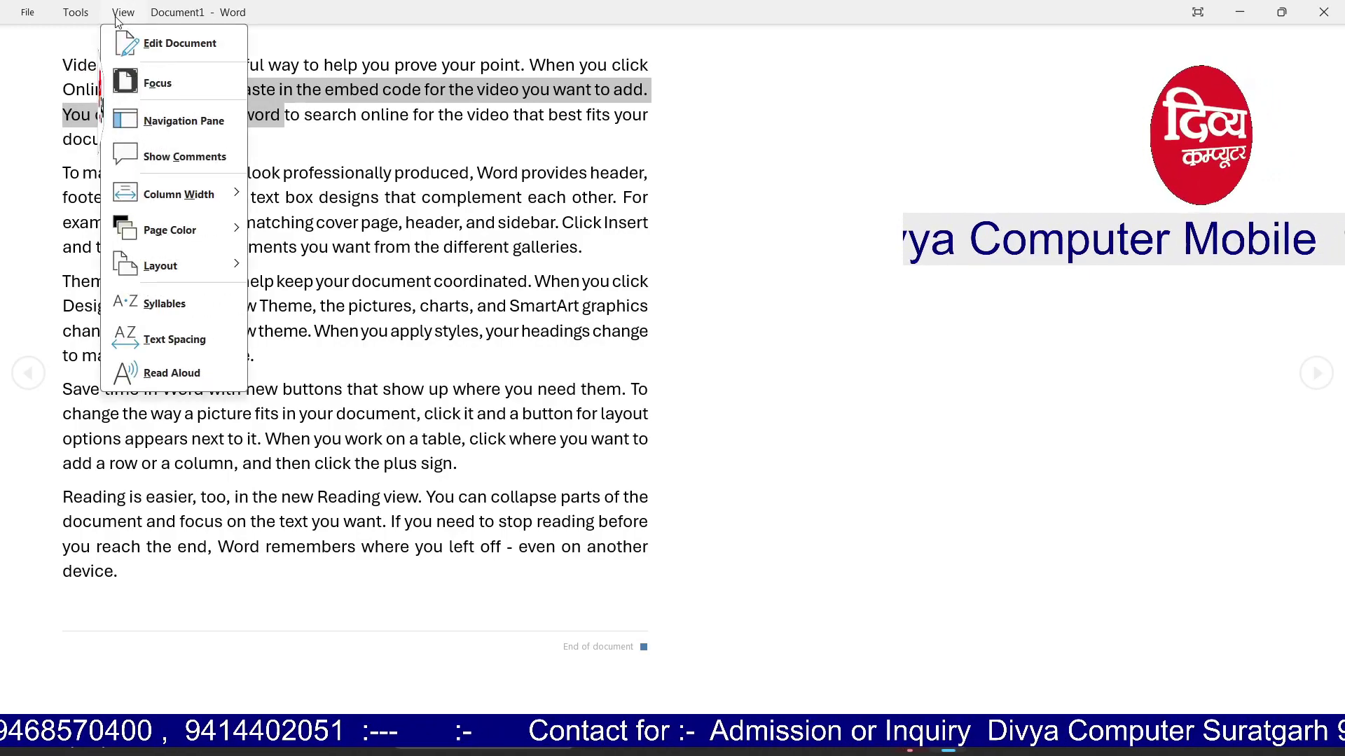
{"action": "mouse_move", "coordinate": [214, 275]}
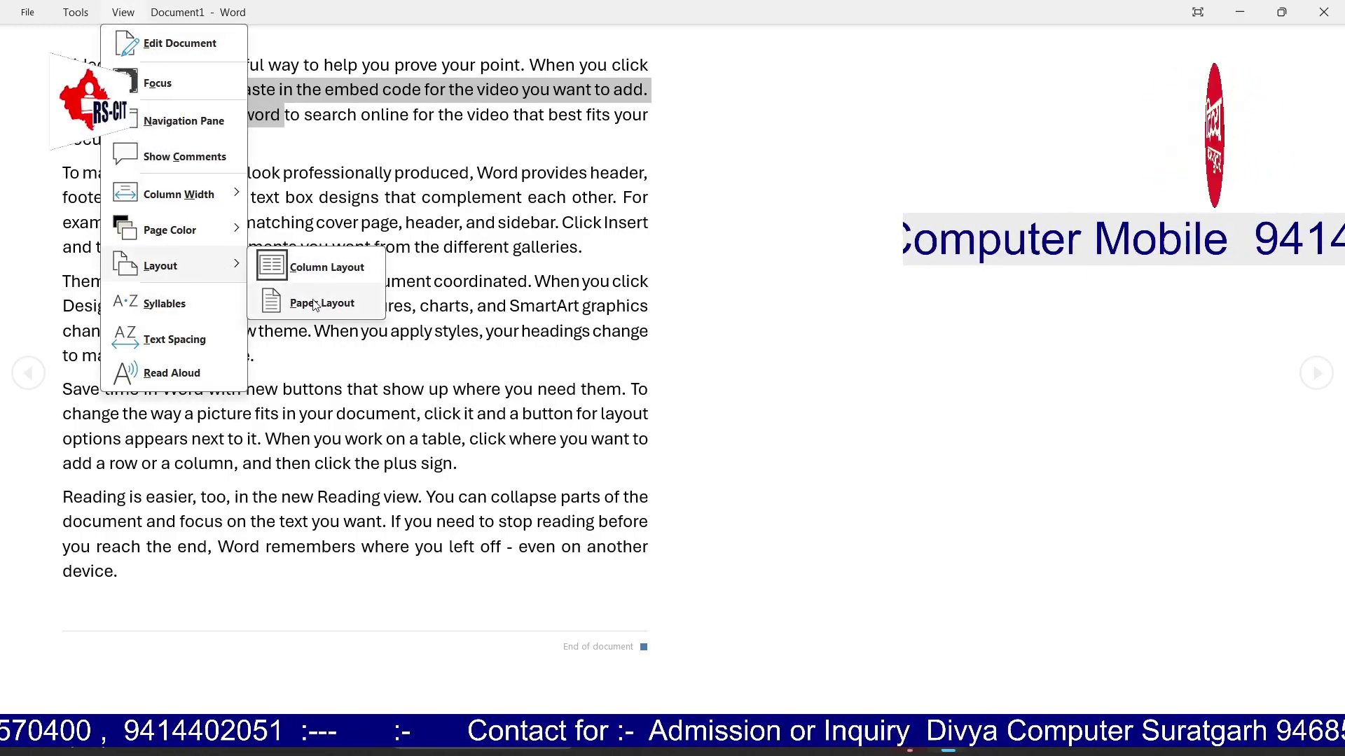
{"action": "left_click", "coordinate": [307, 302]}
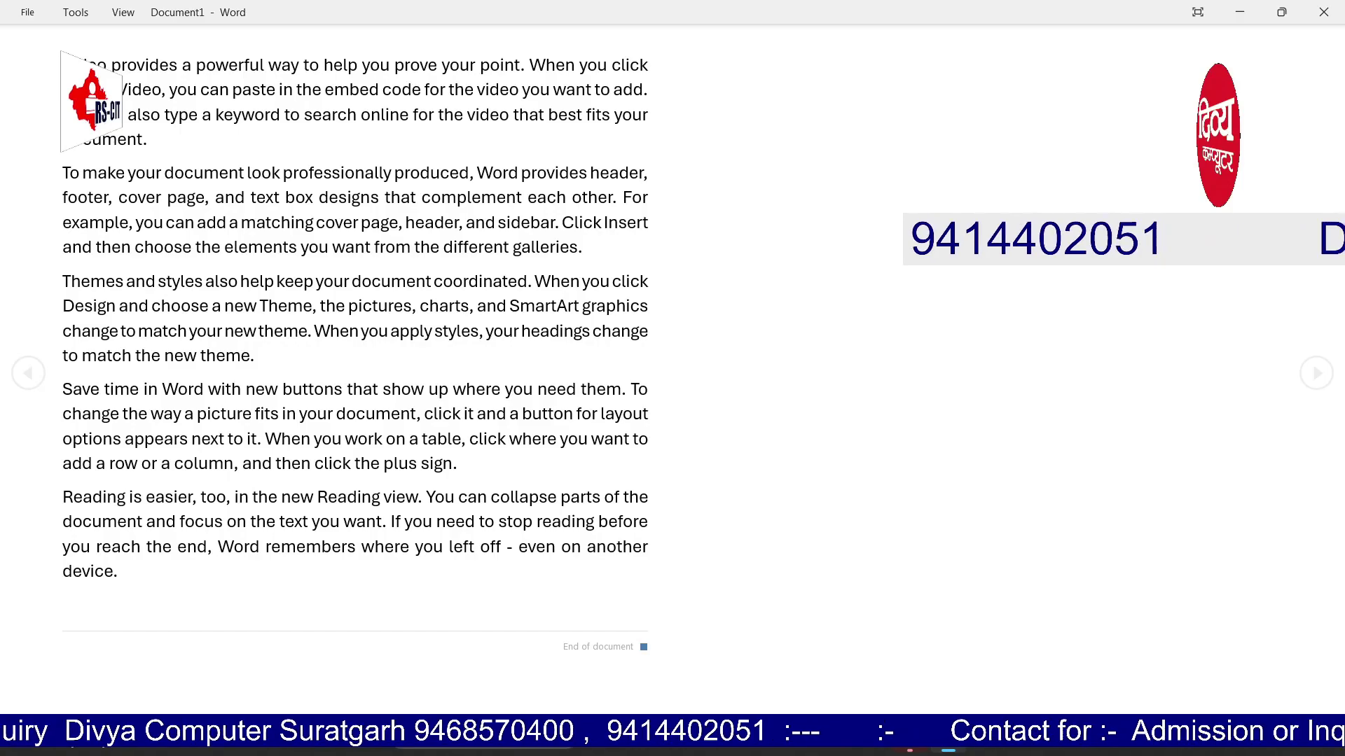
Look through the Read Mode tools and set the page color to sepia
{"action": "left_click", "coordinate": [77, 14]}
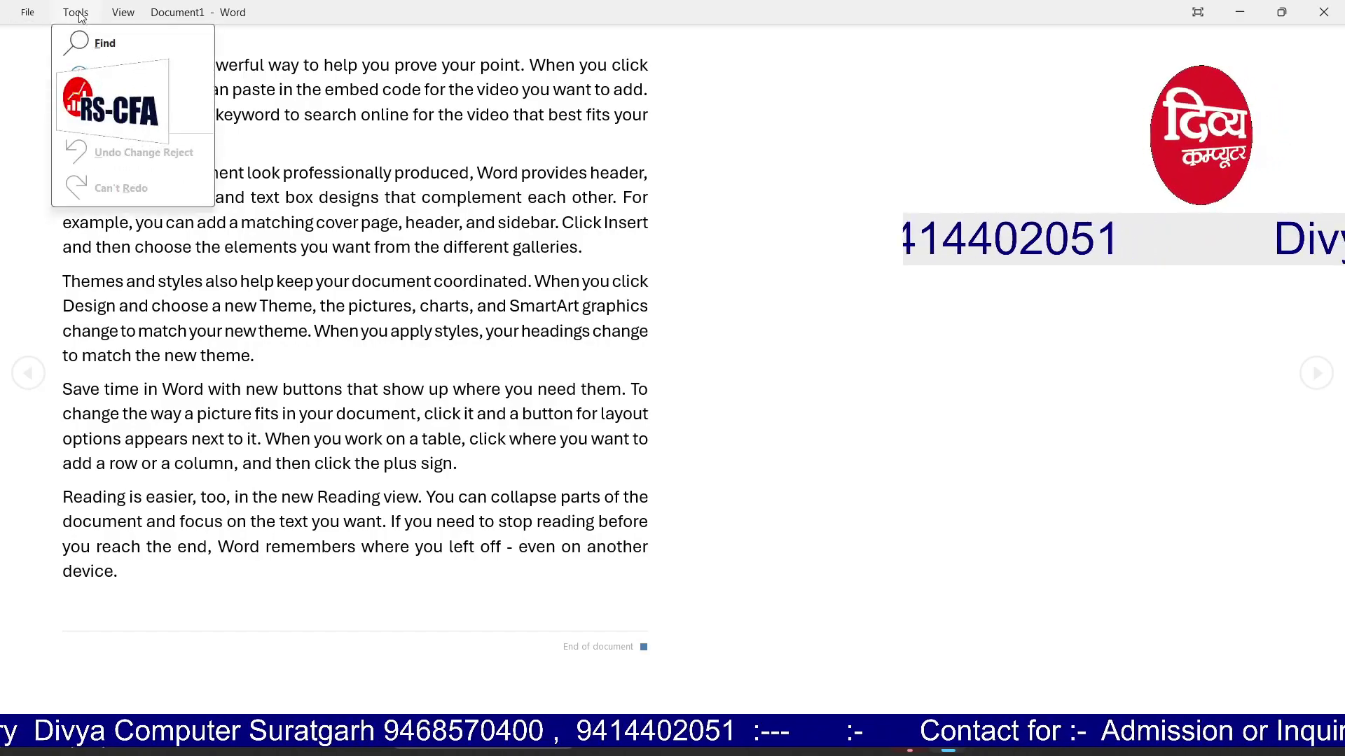
{"action": "left_click", "coordinate": [119, 14]}
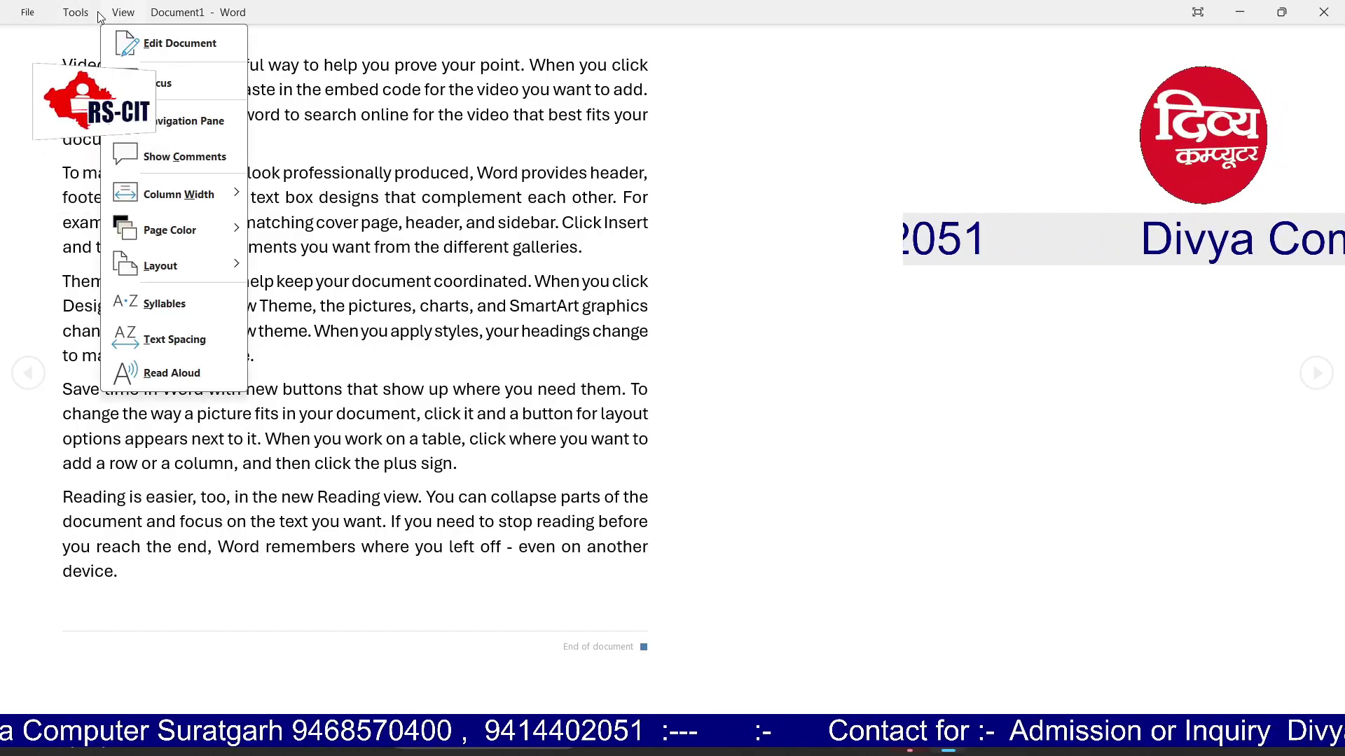
{"action": "left_click", "coordinate": [77, 13]}
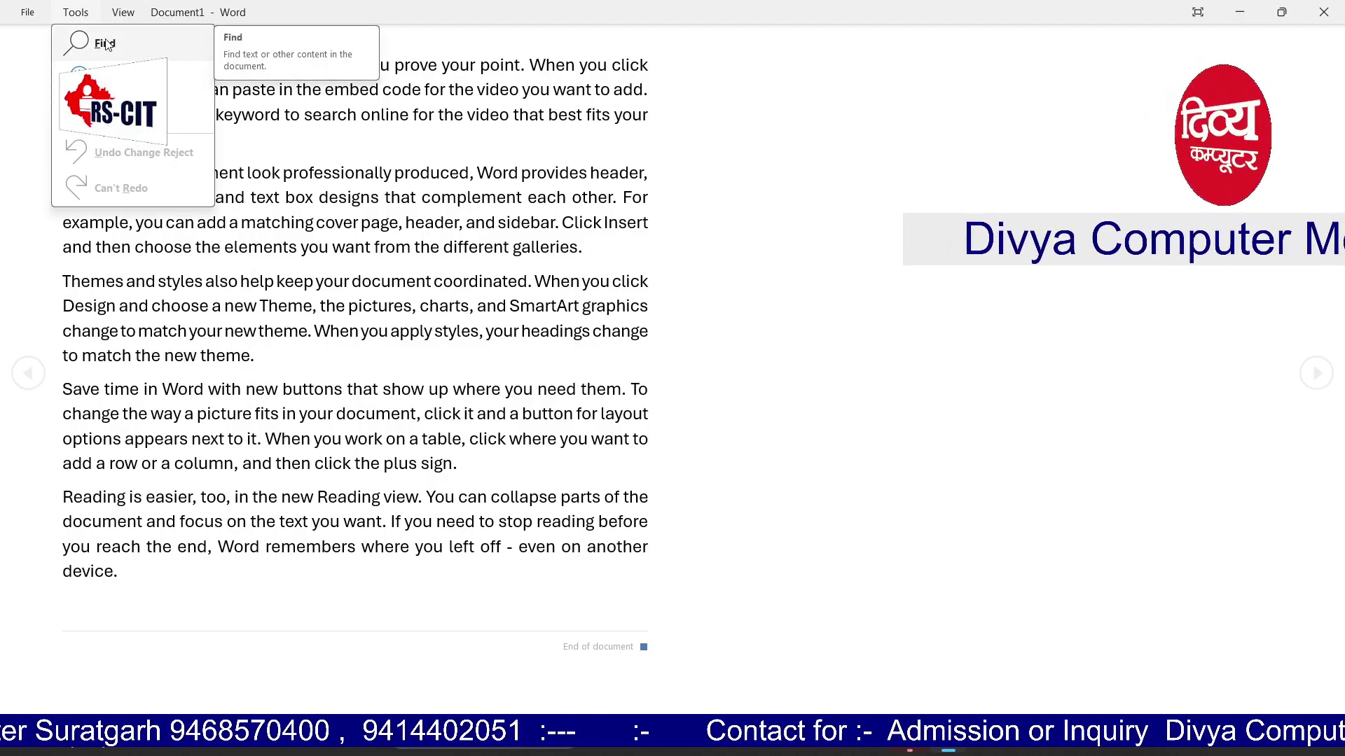
{"action": "left_click", "coordinate": [121, 16]}
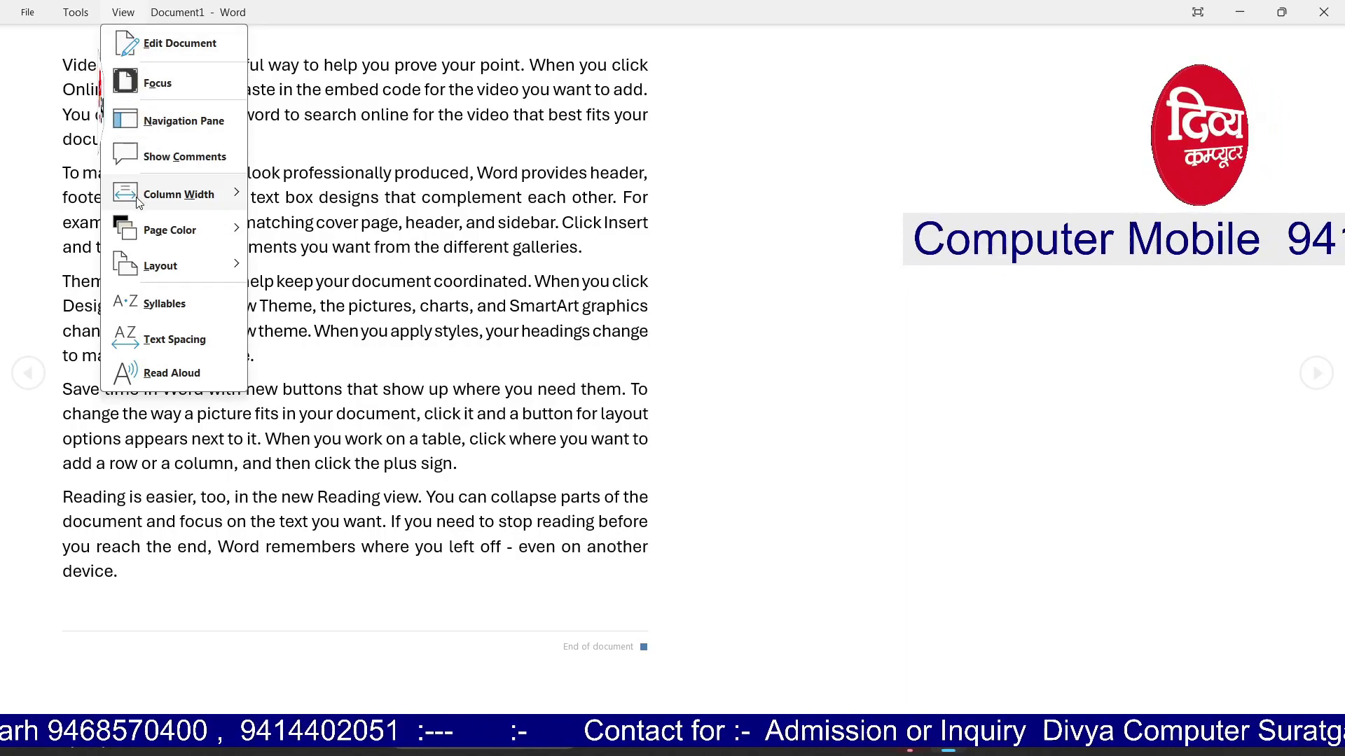
{"action": "mouse_move", "coordinate": [211, 230]}
{"action": "left_click", "coordinate": [280, 266]}
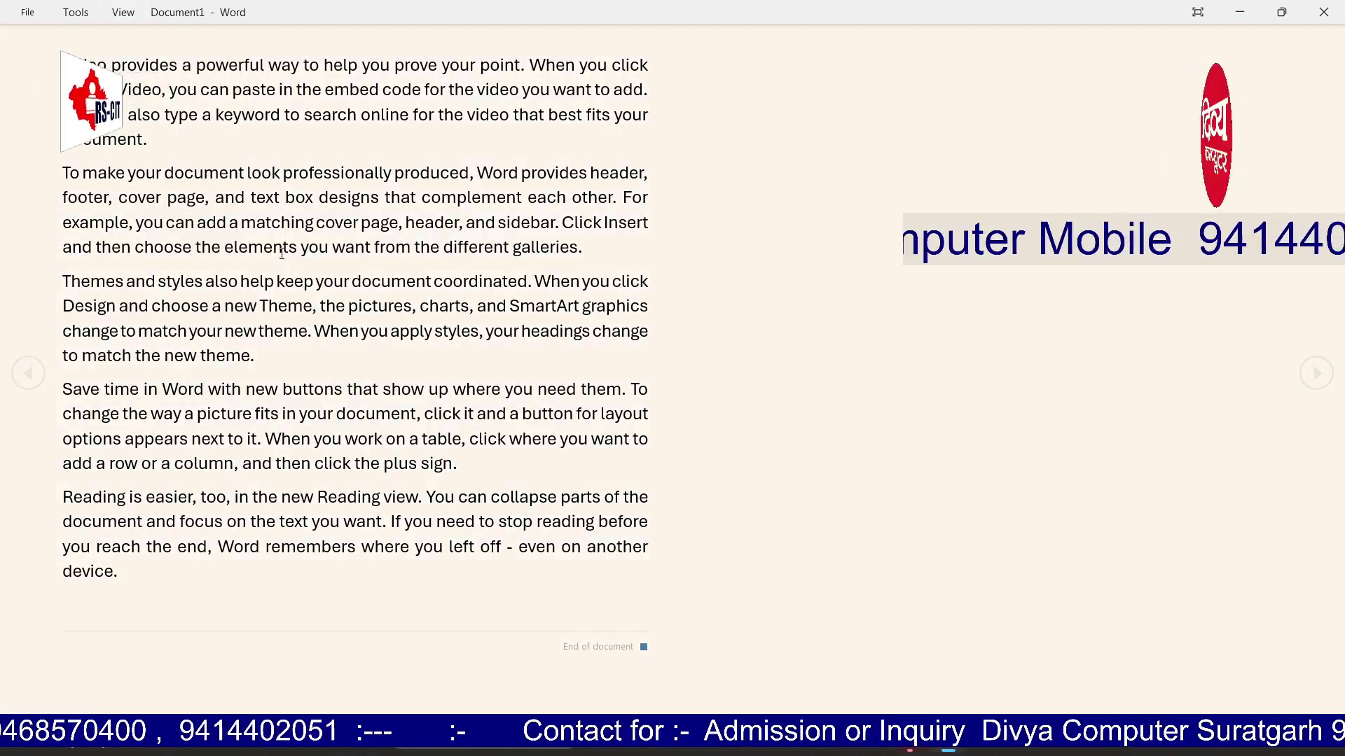
Turn on wider text spacing and syllable breaks for the document in Read Mode
{"action": "left_click", "coordinate": [119, 14]}
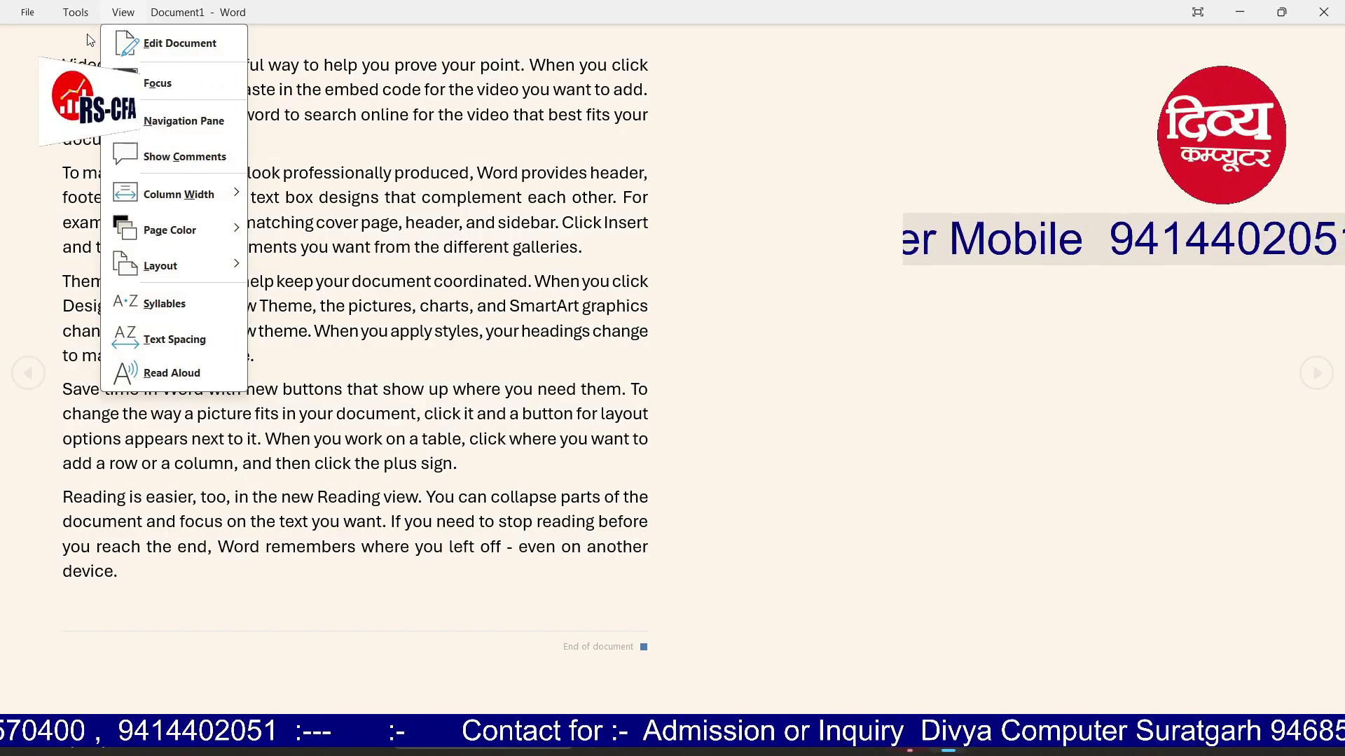
{"action": "left_click", "coordinate": [161, 339]}
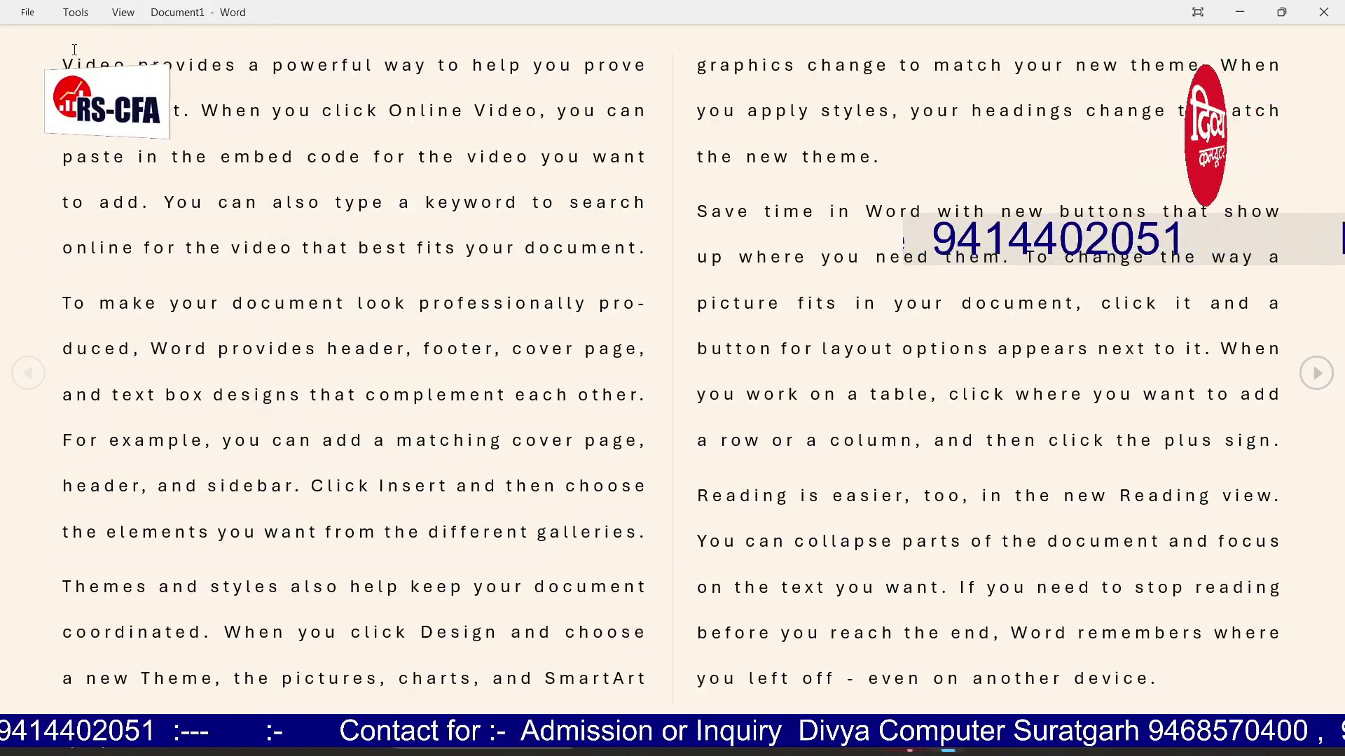
{"action": "left_click", "coordinate": [76, 12]}
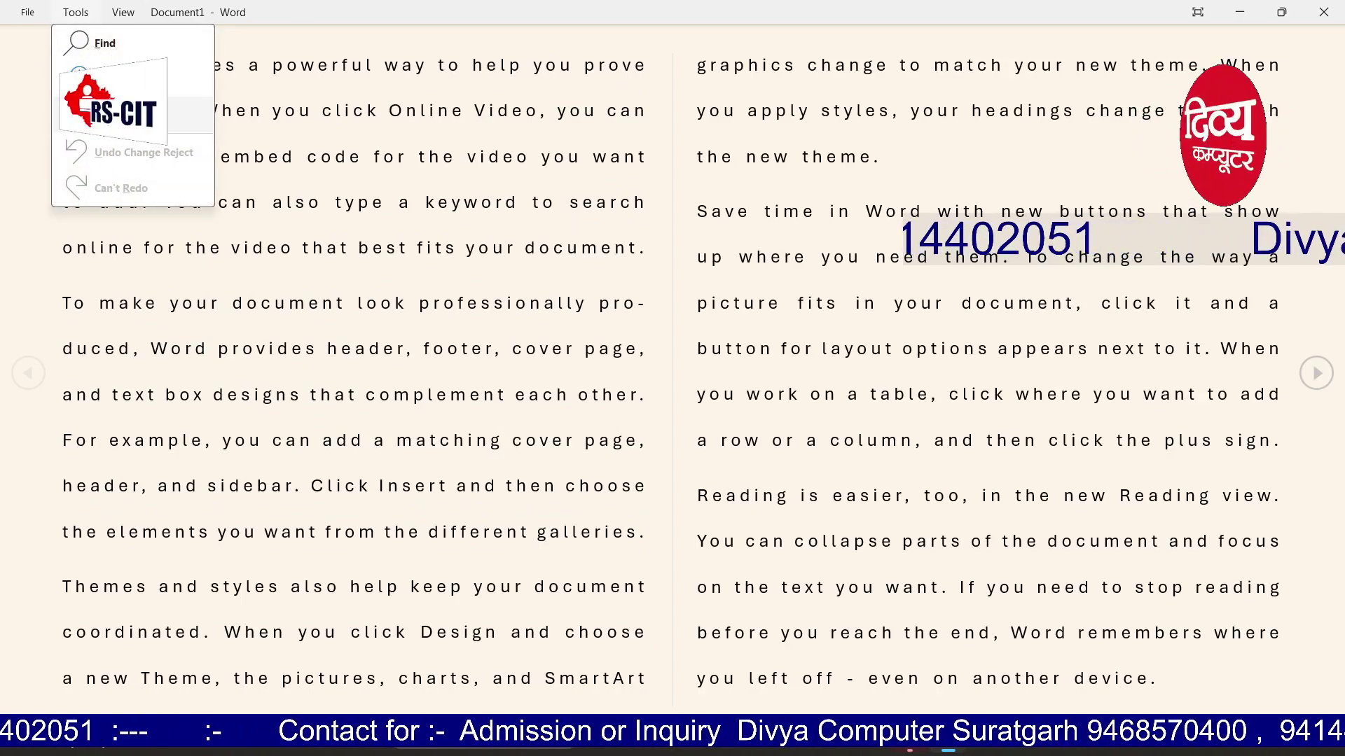
{"action": "left_click", "coordinate": [126, 14]}
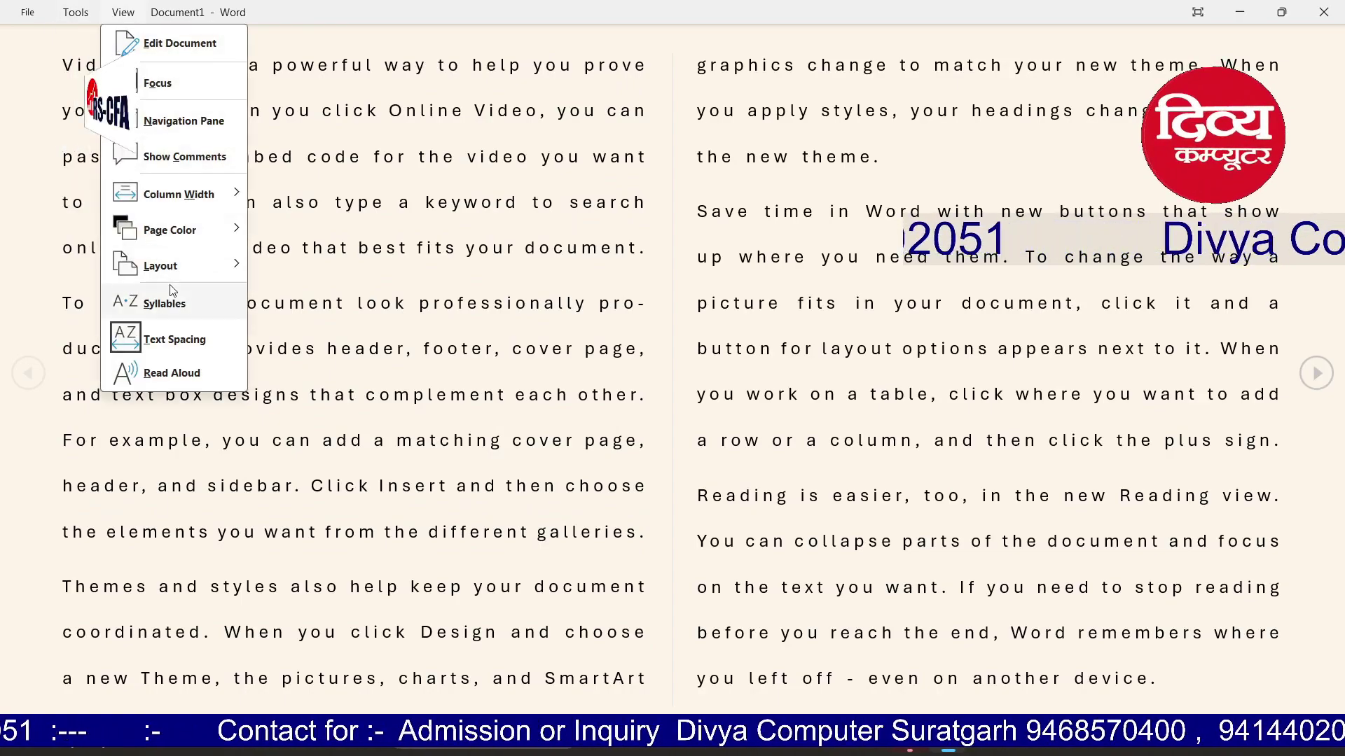
{"action": "left_click", "coordinate": [171, 303]}
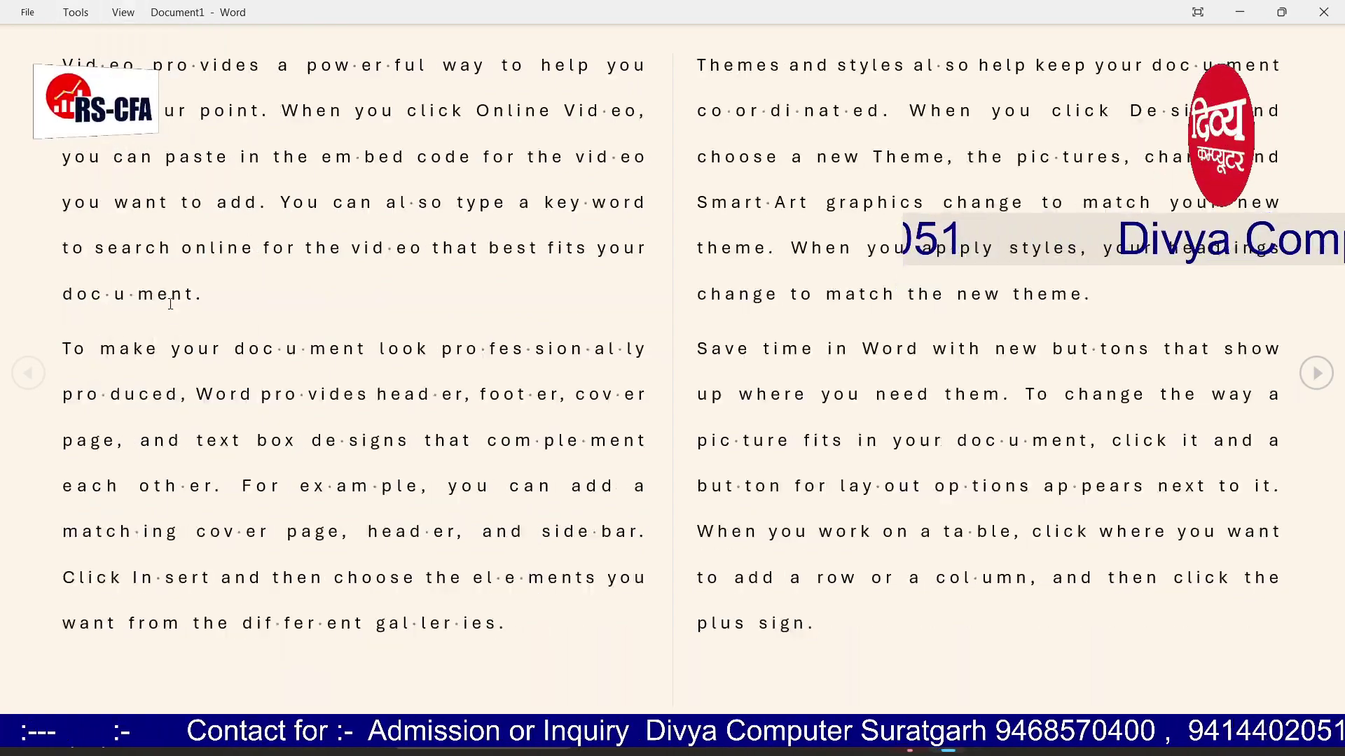
{"action": "left_click", "coordinate": [123, 12]}
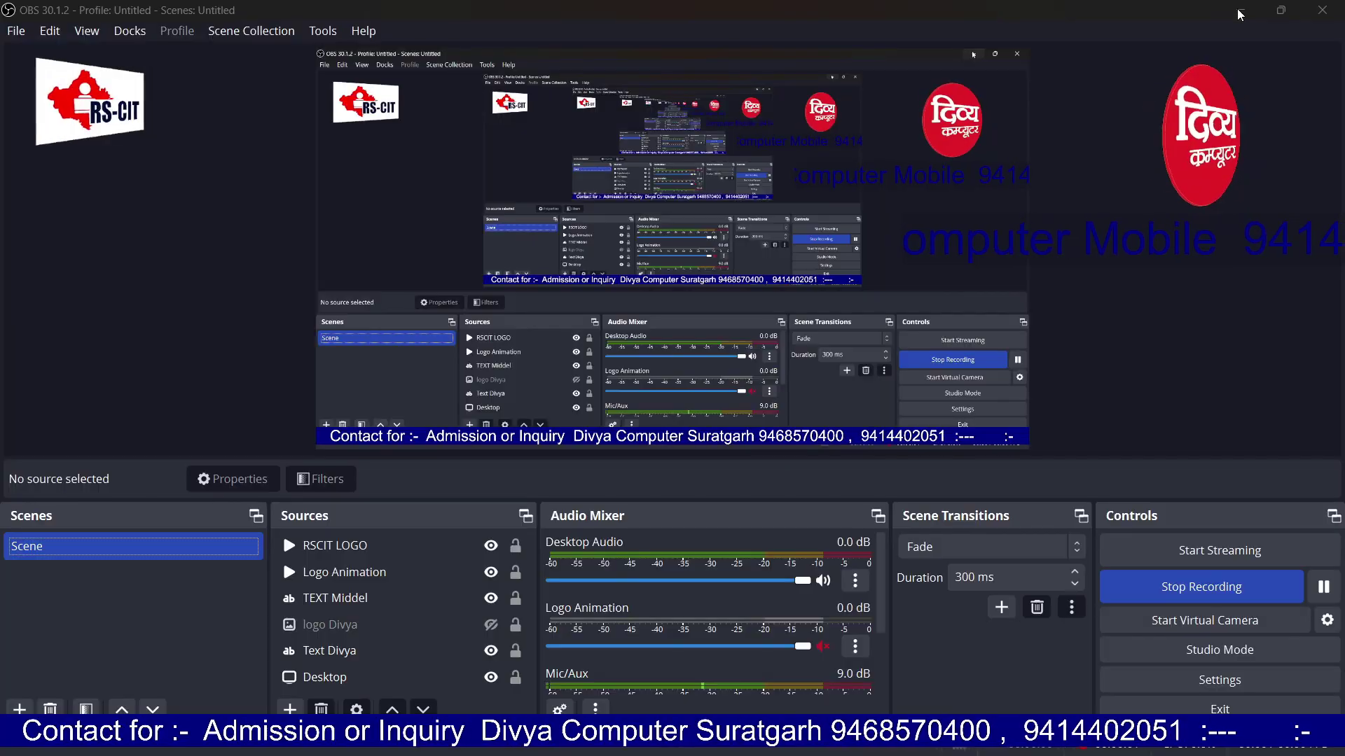
Show one whole page, then copy all the sample paragraphs and paste them repeatedly to fill several pages
{"action": "left_click", "coordinate": [1239, 11]}
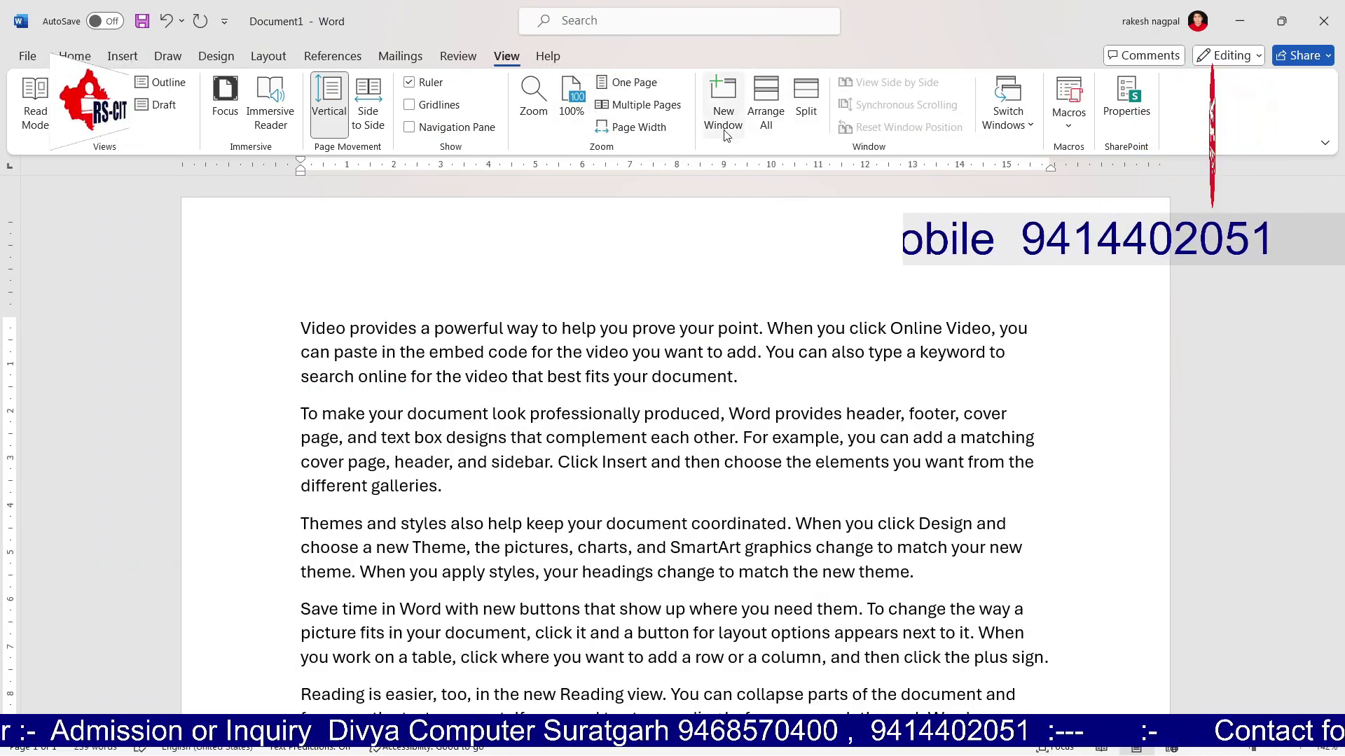
{"action": "left_click", "coordinate": [628, 105]}
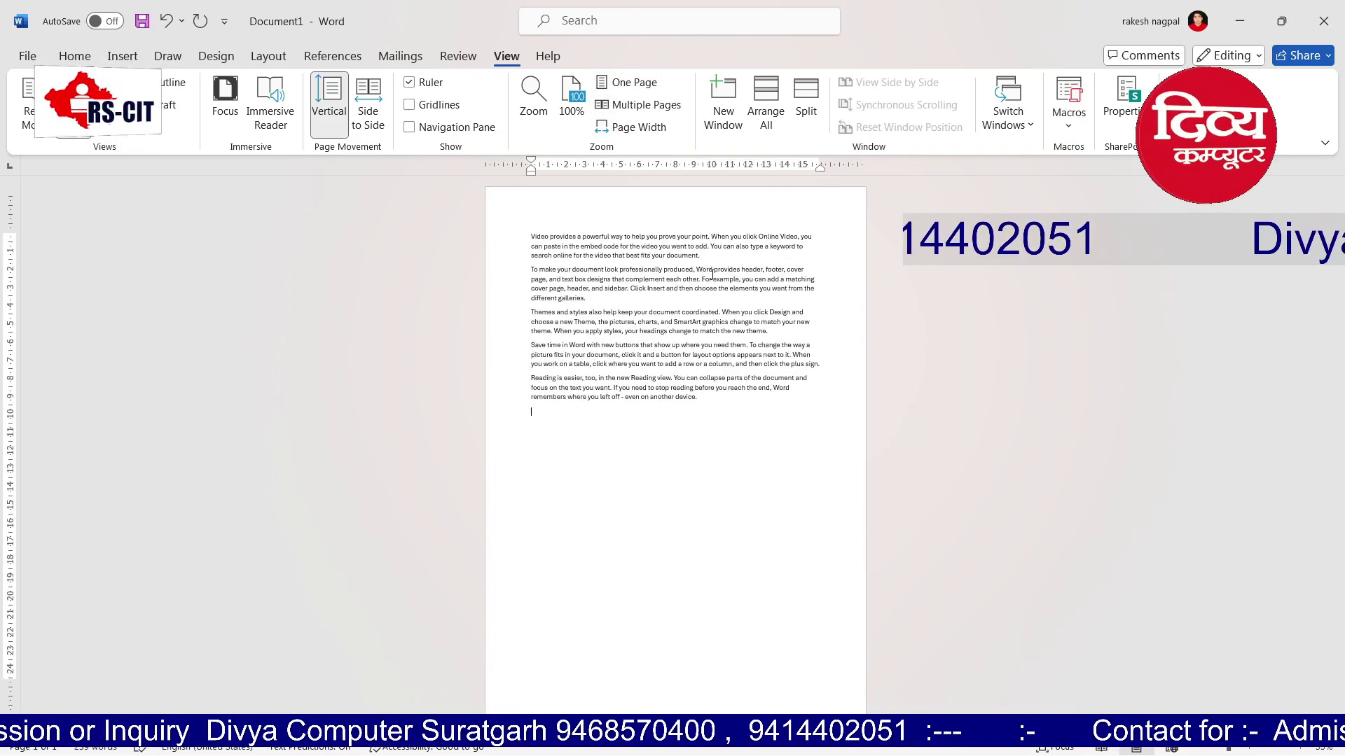
{"action": "left_click_drag", "start_coordinate": [738, 396], "coordinate": [639, 334]}
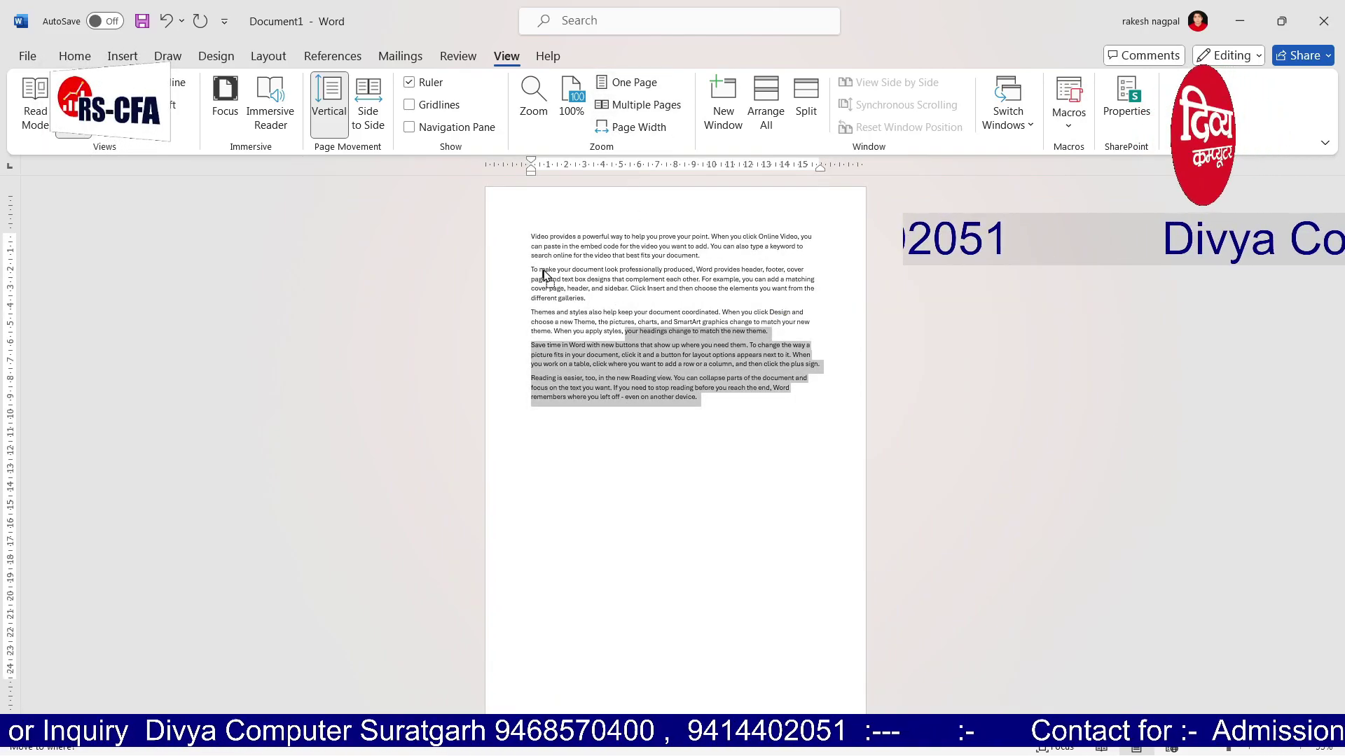
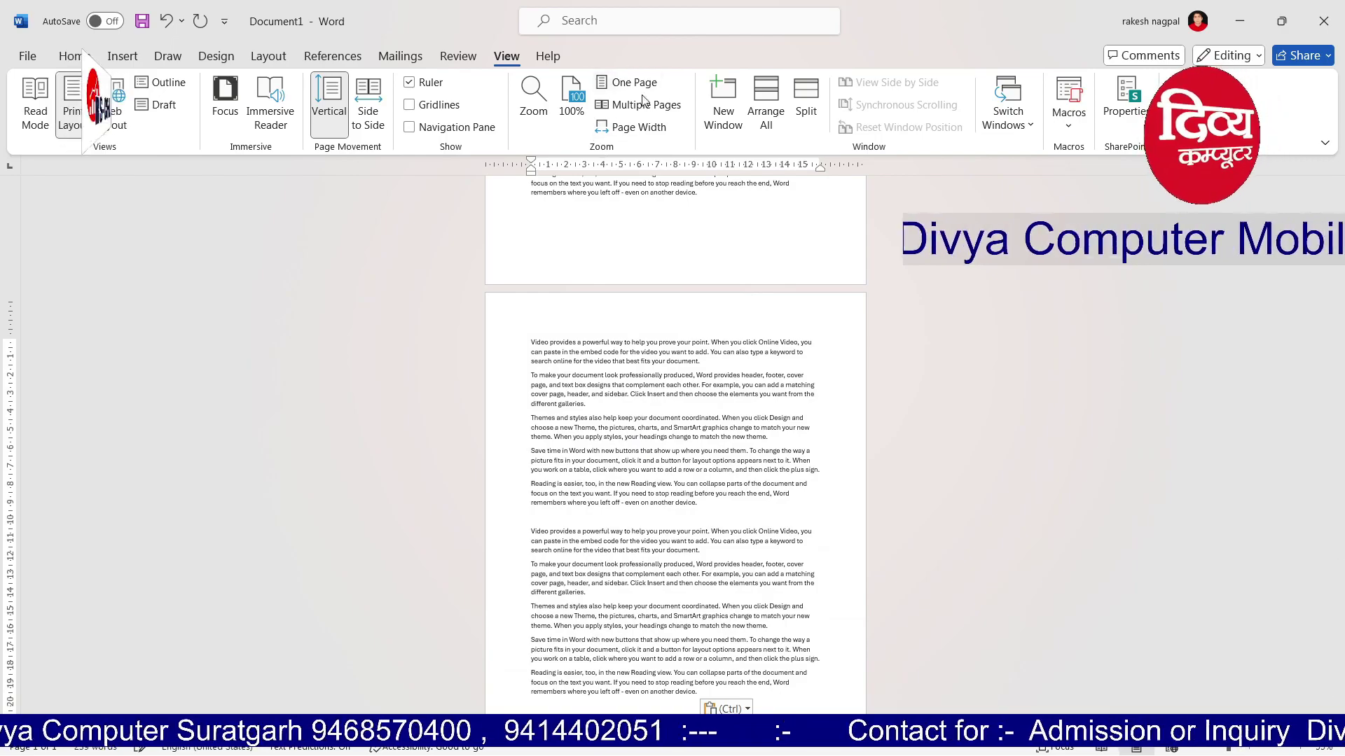
Display multiple pages of the document at once, then zoom the view to 200%
{"action": "left_click", "coordinate": [643, 104]}
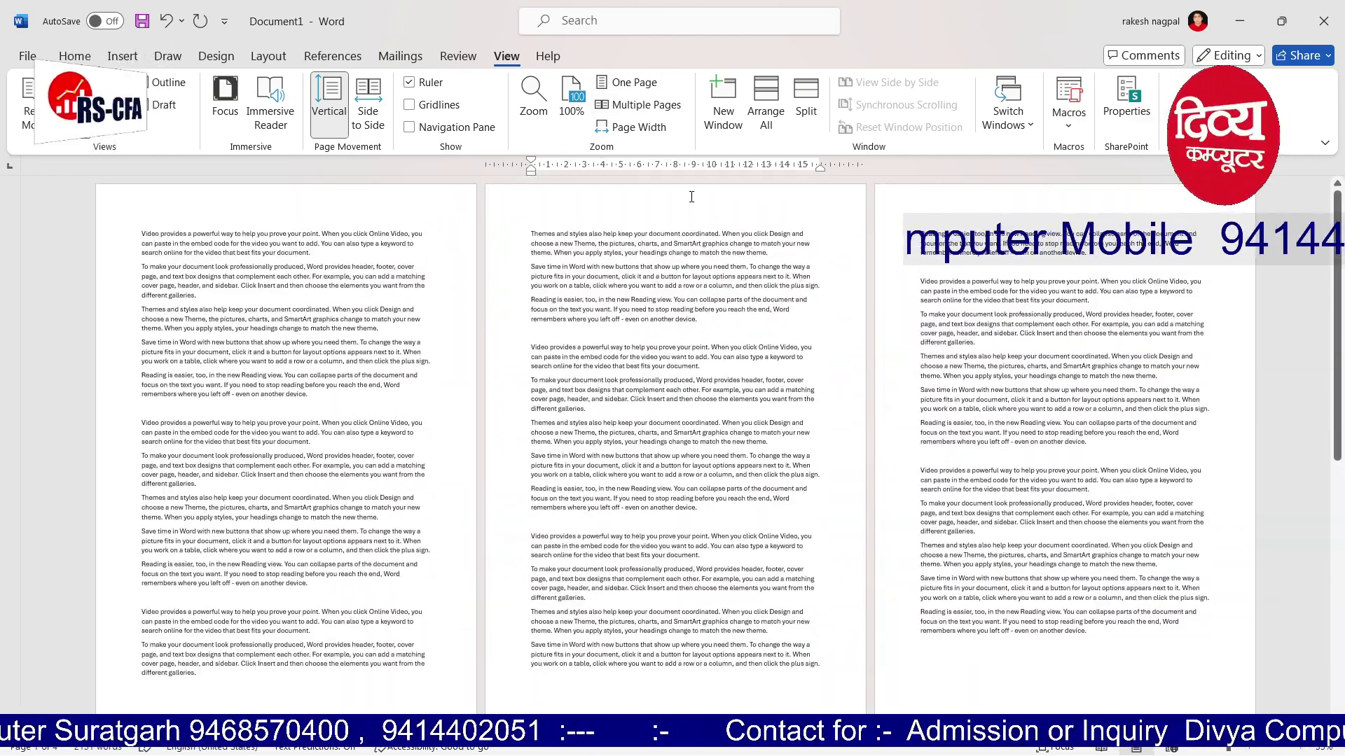
{"action": "left_click", "coordinate": [630, 89]}
{"action": "left_click", "coordinate": [633, 105]}
{"action": "left_click", "coordinate": [533, 98]}
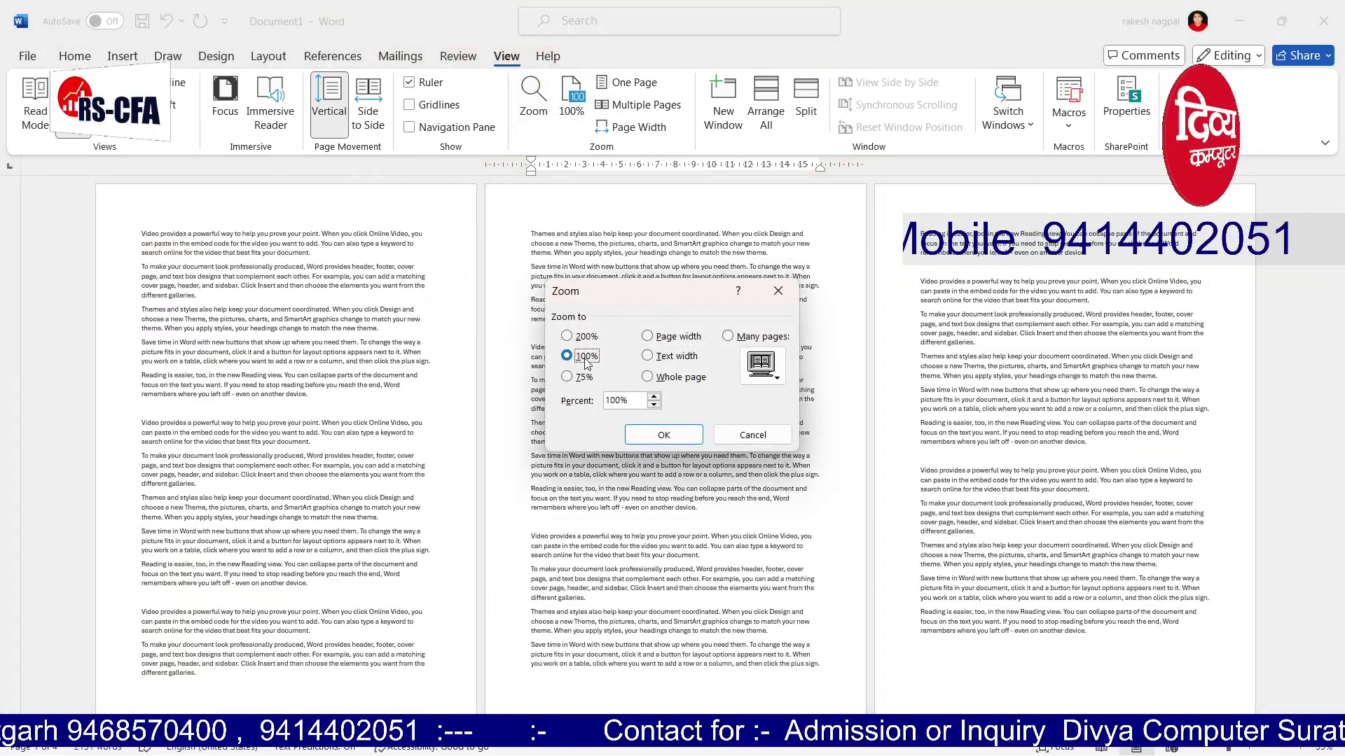
{"action": "left_click", "coordinate": [659, 435]}
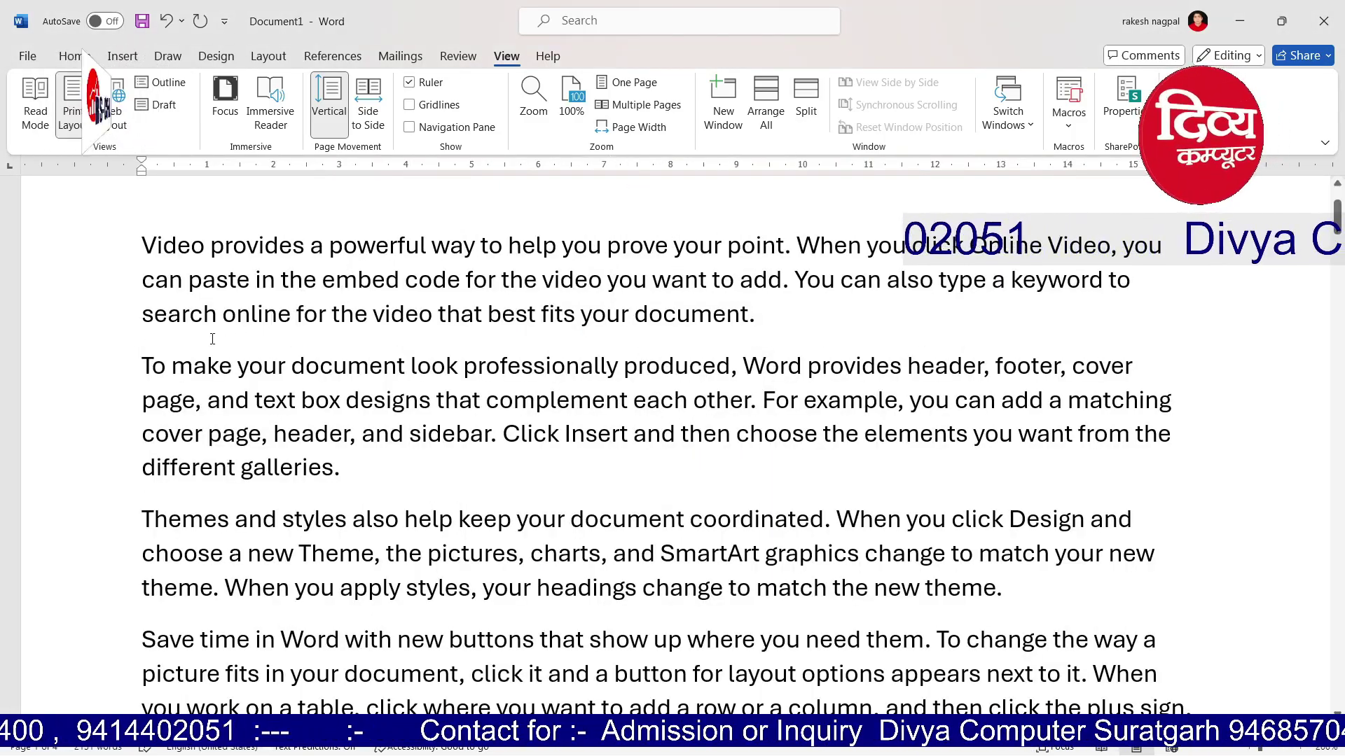
Split the document window into two panes, scroll through the lower pane, and remove the split
{"action": "left_click_drag", "start_coordinate": [149, 240], "coordinate": [802, 320]}
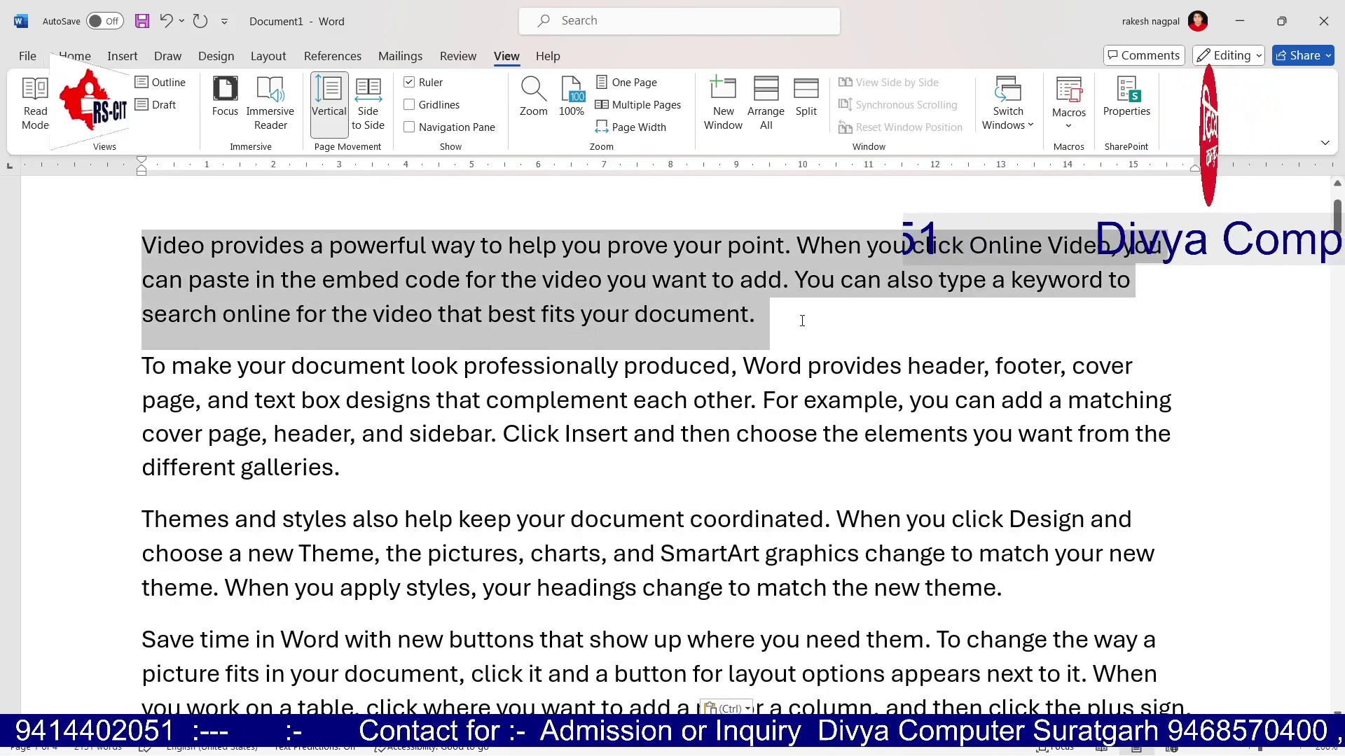
{"action": "left_click", "coordinate": [765, 366]}
{"action": "left_click", "coordinate": [808, 106]}
{"action": "left_click", "coordinate": [491, 446]}
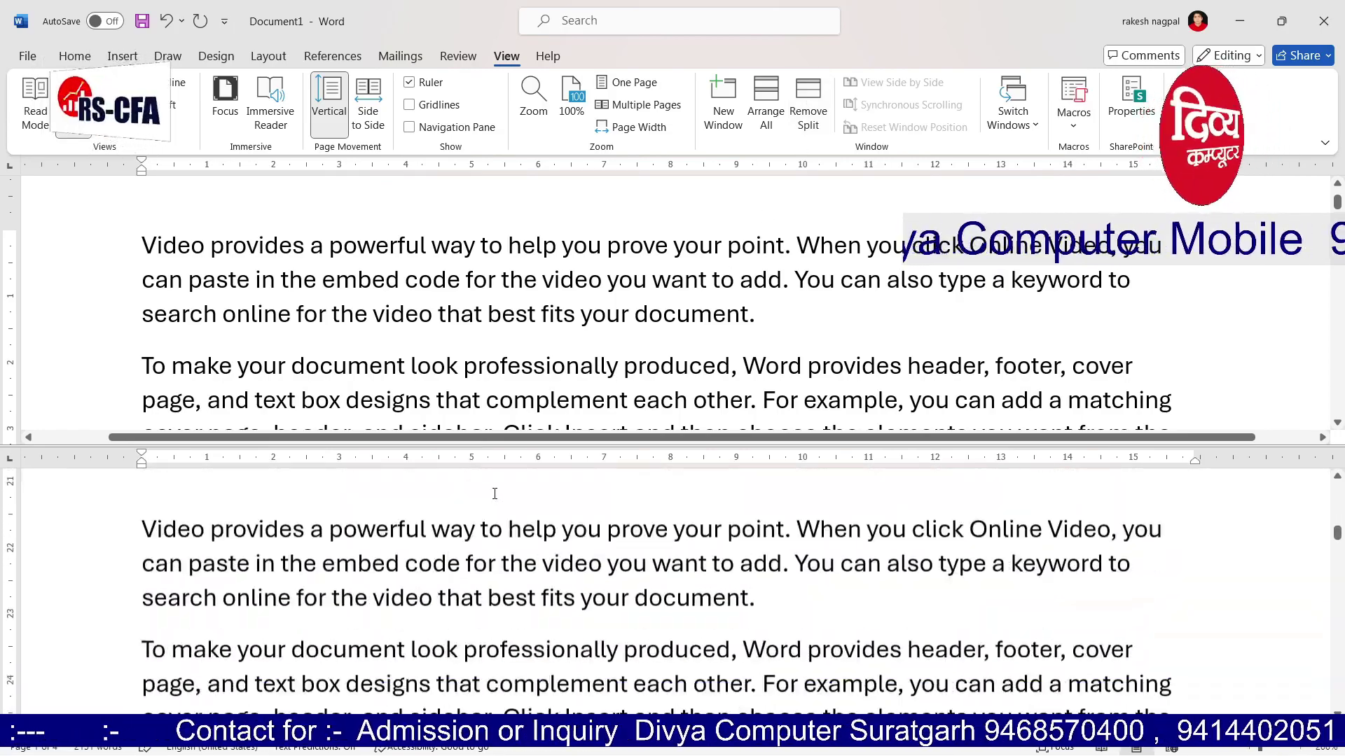
{"action": "scroll", "coordinate": [490, 504], "scroll_direction": "down", "scroll_amount": 5}
{"action": "scroll", "coordinate": [508, 484], "scroll_direction": "up", "scroll_amount": 10}
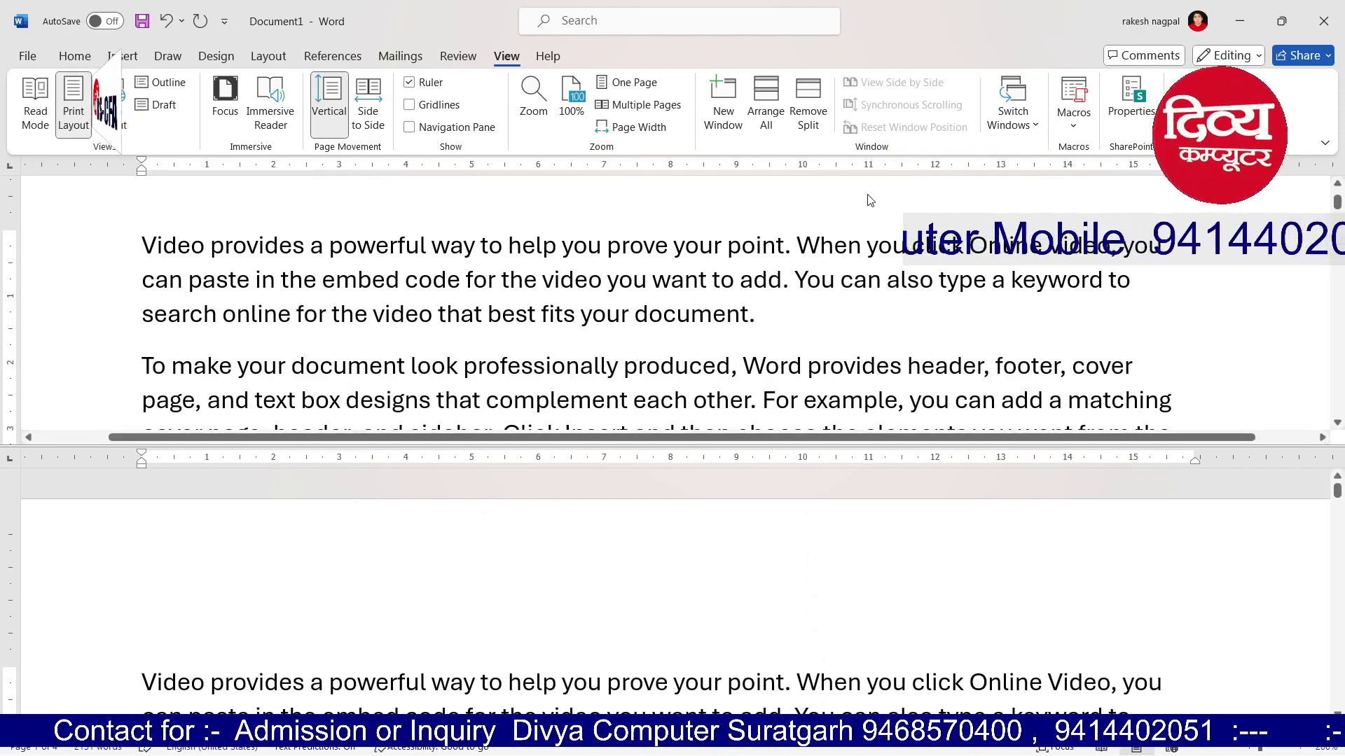
{"action": "left_click", "coordinate": [809, 105]}
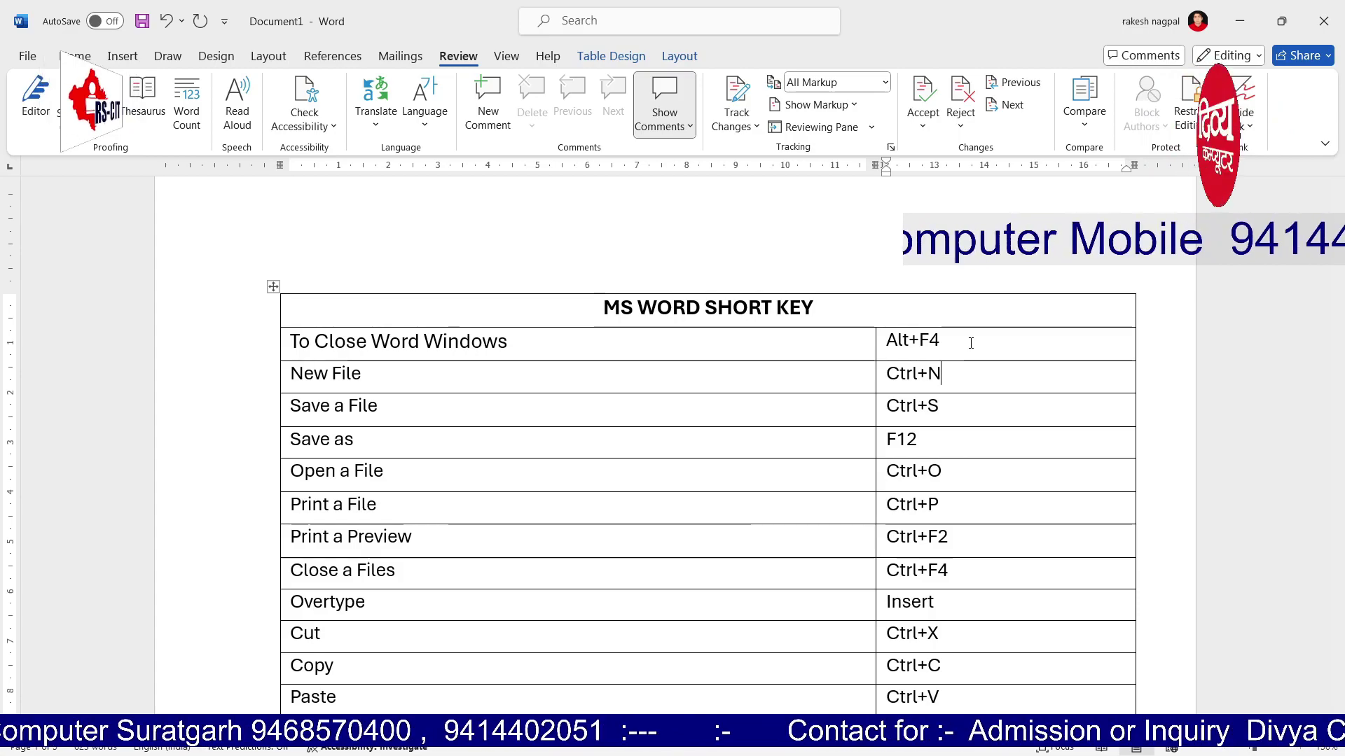
Try closing the MS WORD SHORT KEY document with its Alt+F4 shortcut and cancel saving
{"action": "key", "text": "alt+F4"}
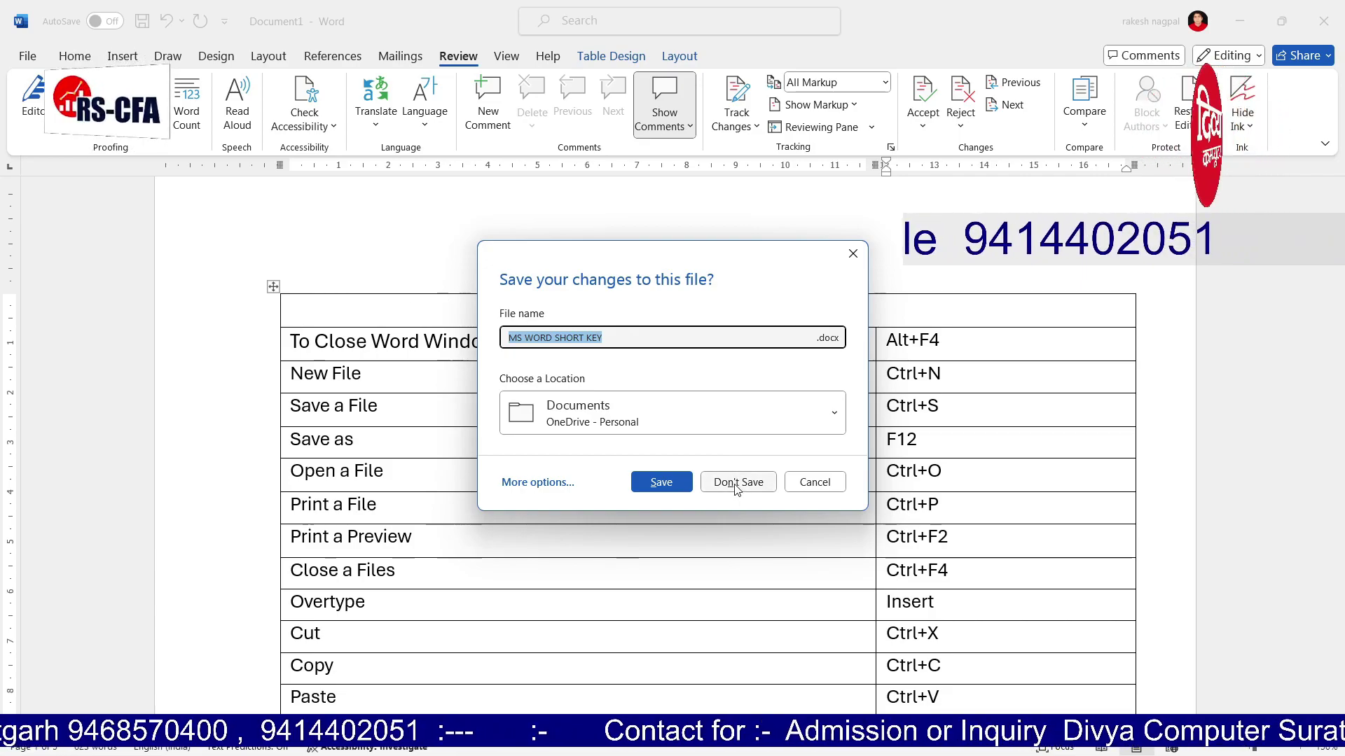
{"action": "left_click", "coordinate": [839, 489]}
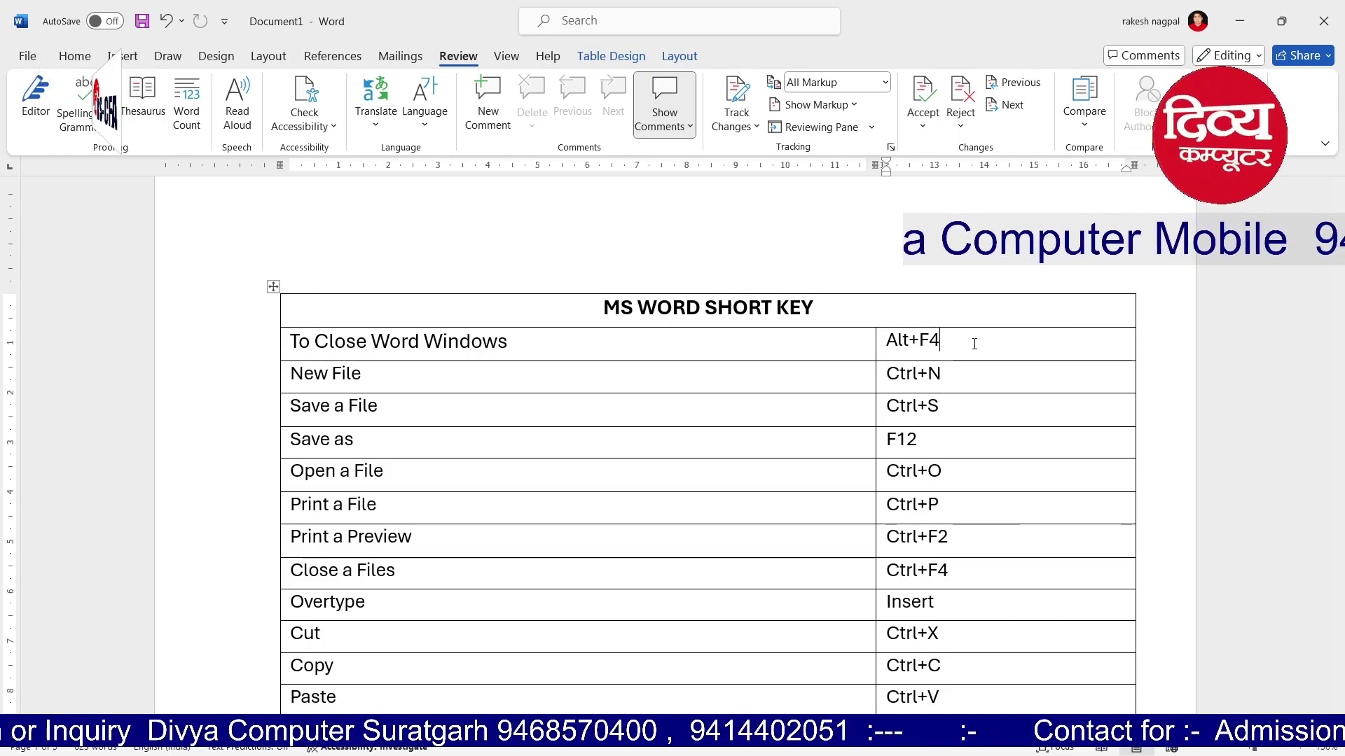
{"action": "key", "text": "alt+F4"}
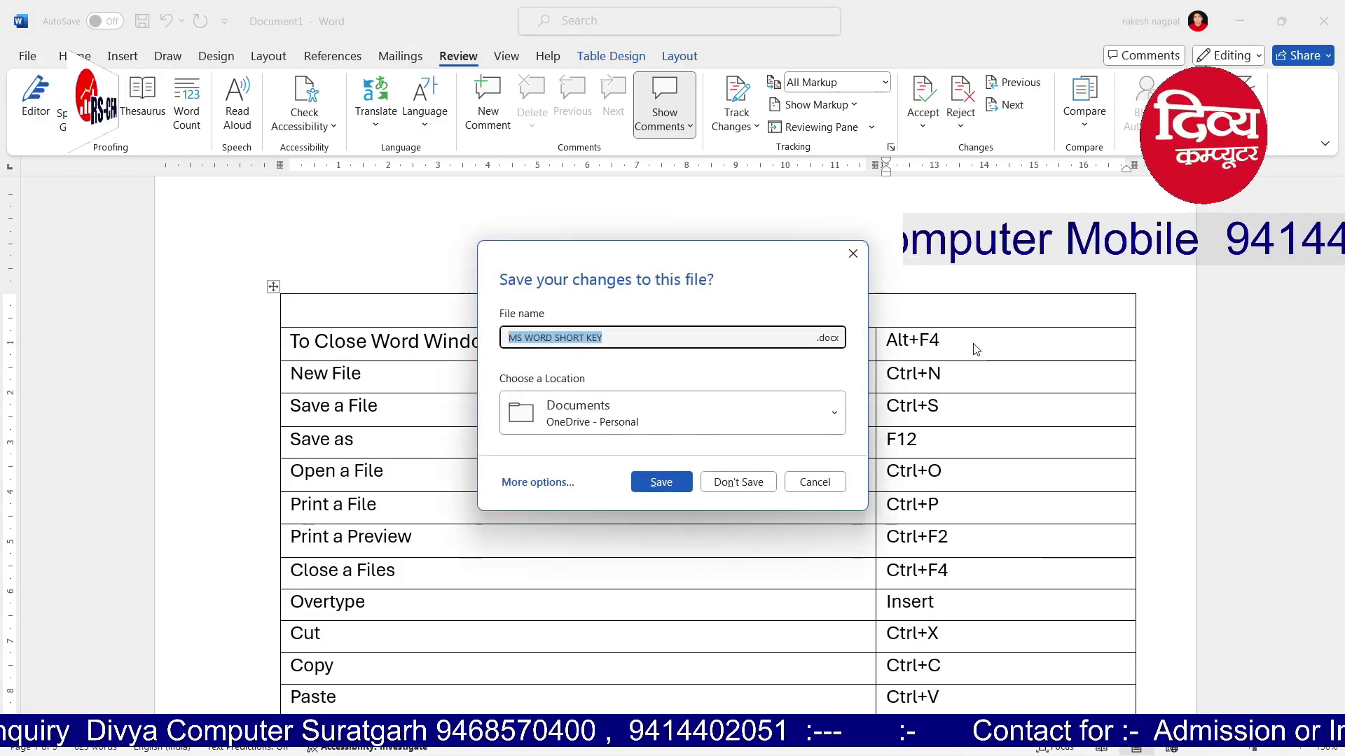
{"action": "key", "text": "Escape"}
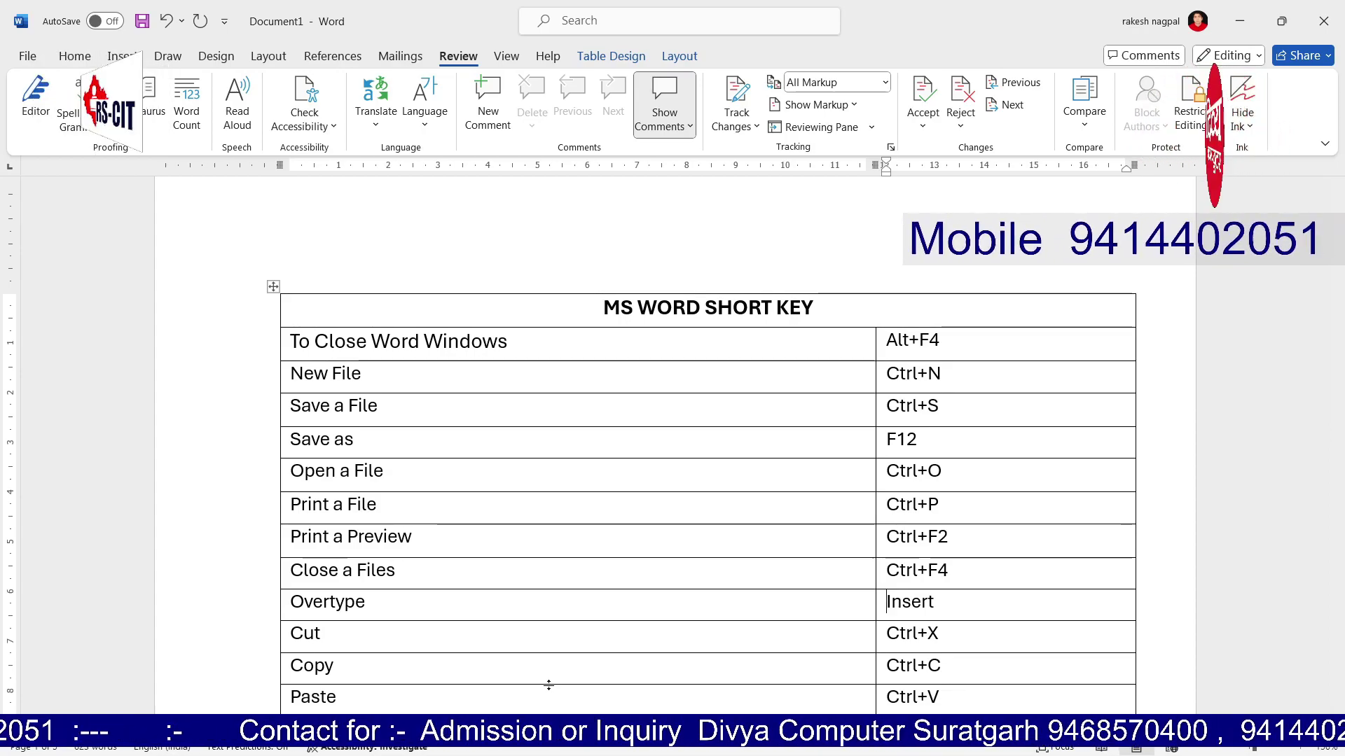
{"action": "type", "text": "d"}
{"action": "key", "text": "BackSpace"}
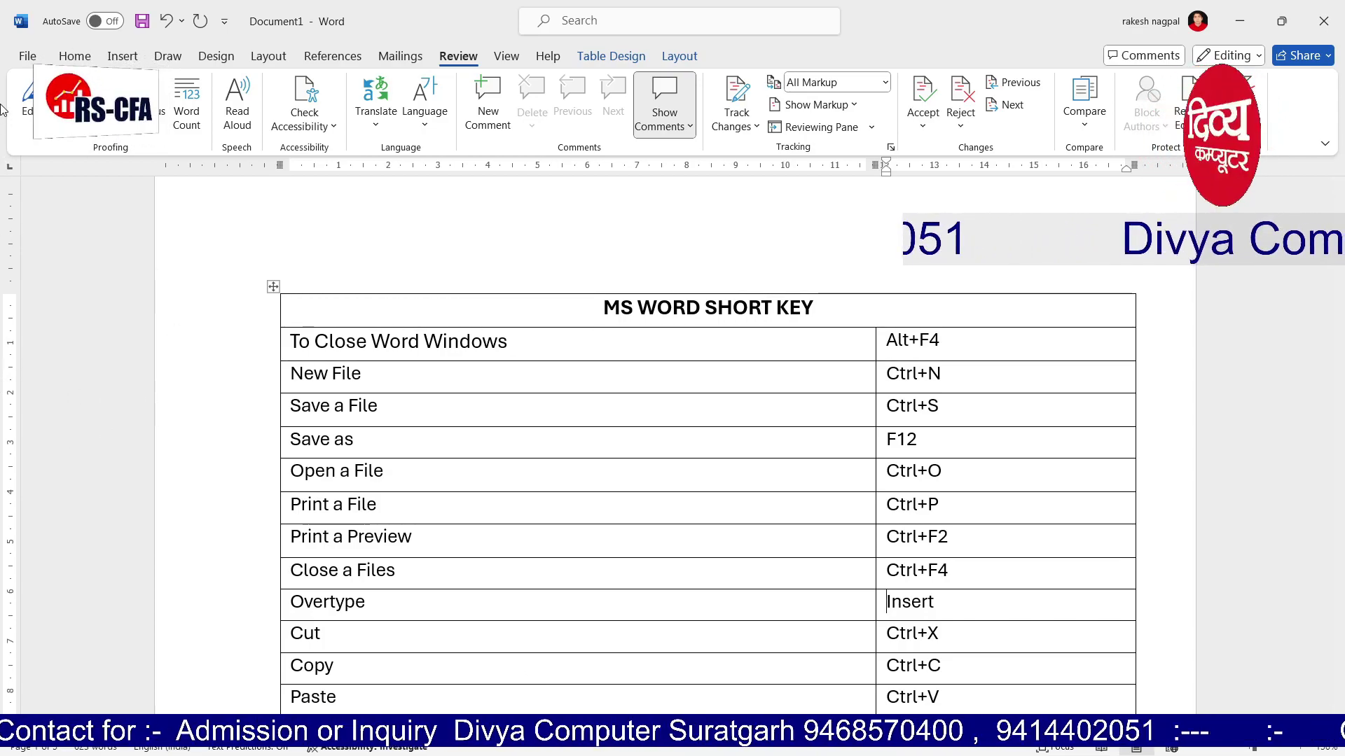
{"action": "left_click", "coordinate": [77, 54]}
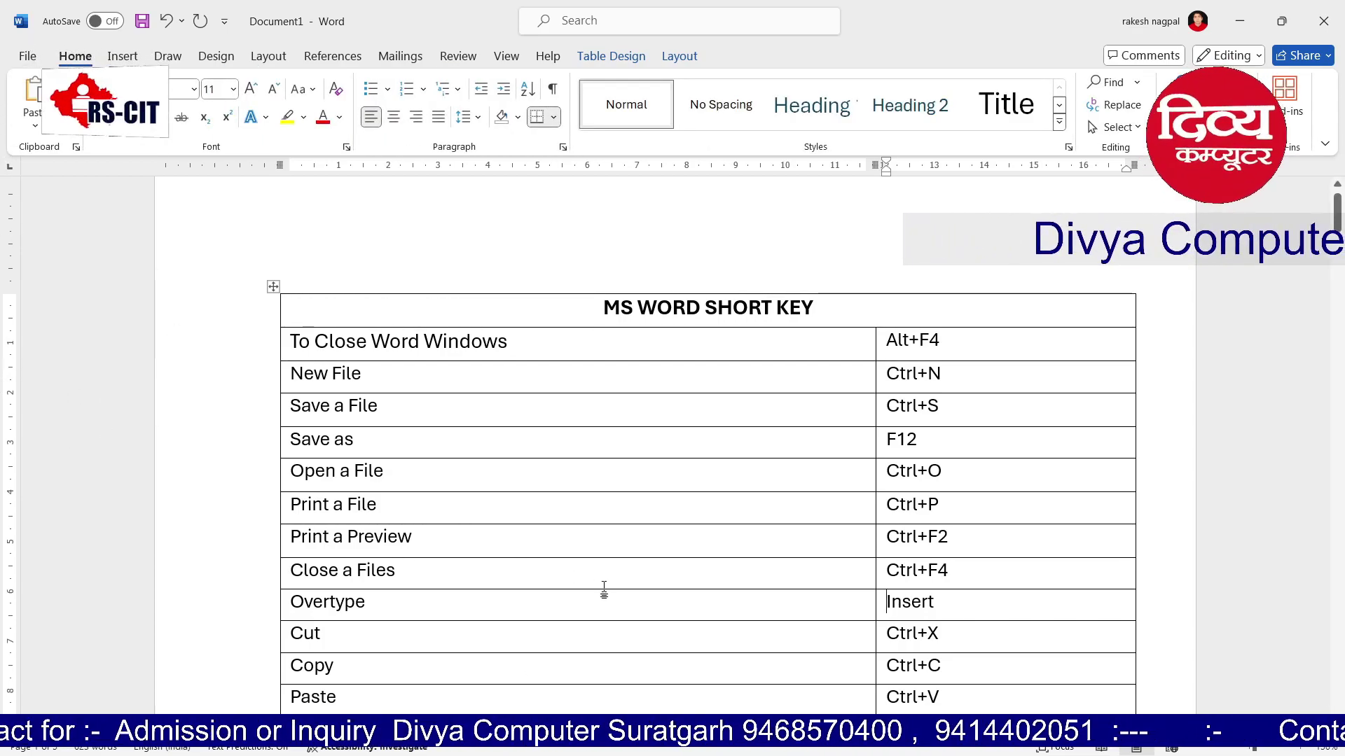
Examine the shortcuts listed in the MS WORD SHORT KEY table, from the Copy row to the Find row
{"action": "left_click", "coordinate": [970, 669]}
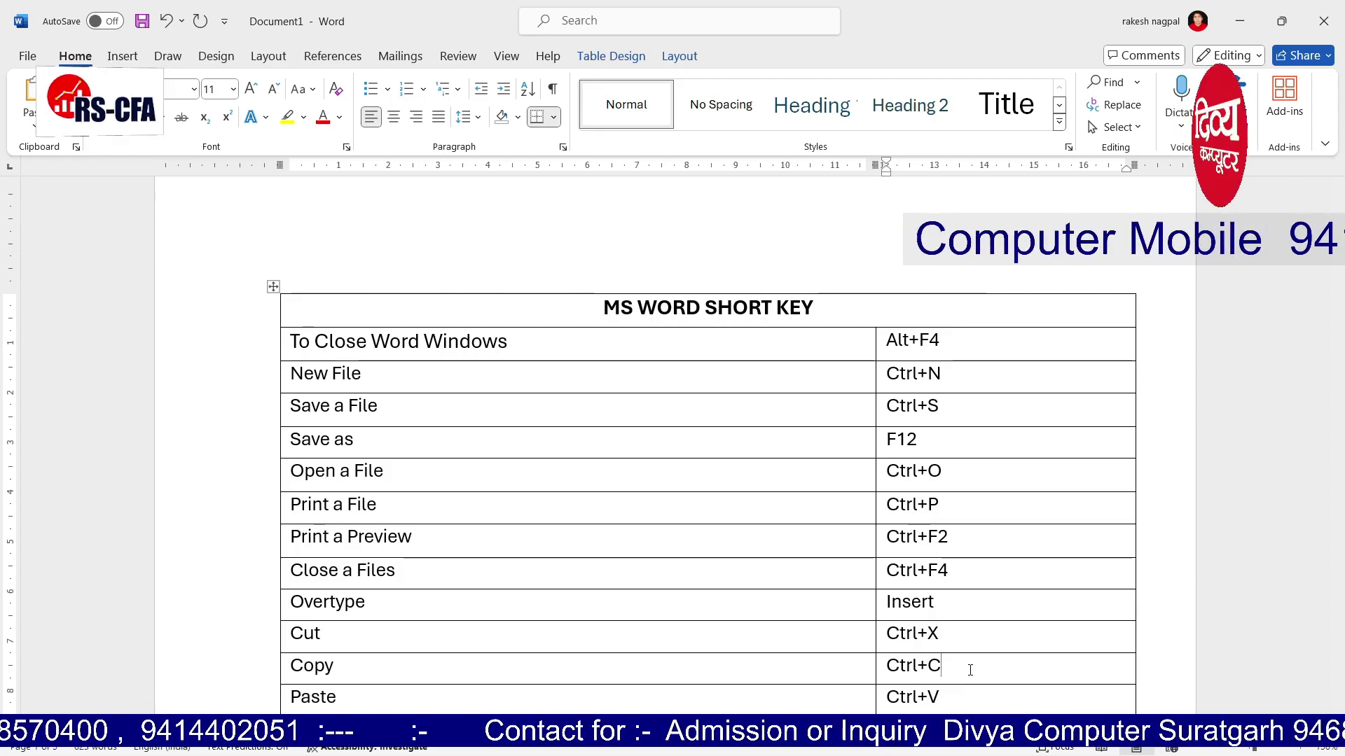
{"action": "scroll", "coordinate": [970, 671], "scroll_direction": "down", "scroll_amount": 4}
{"action": "scroll", "coordinate": [970, 670], "scroll_direction": "down", "scroll_amount": 6}
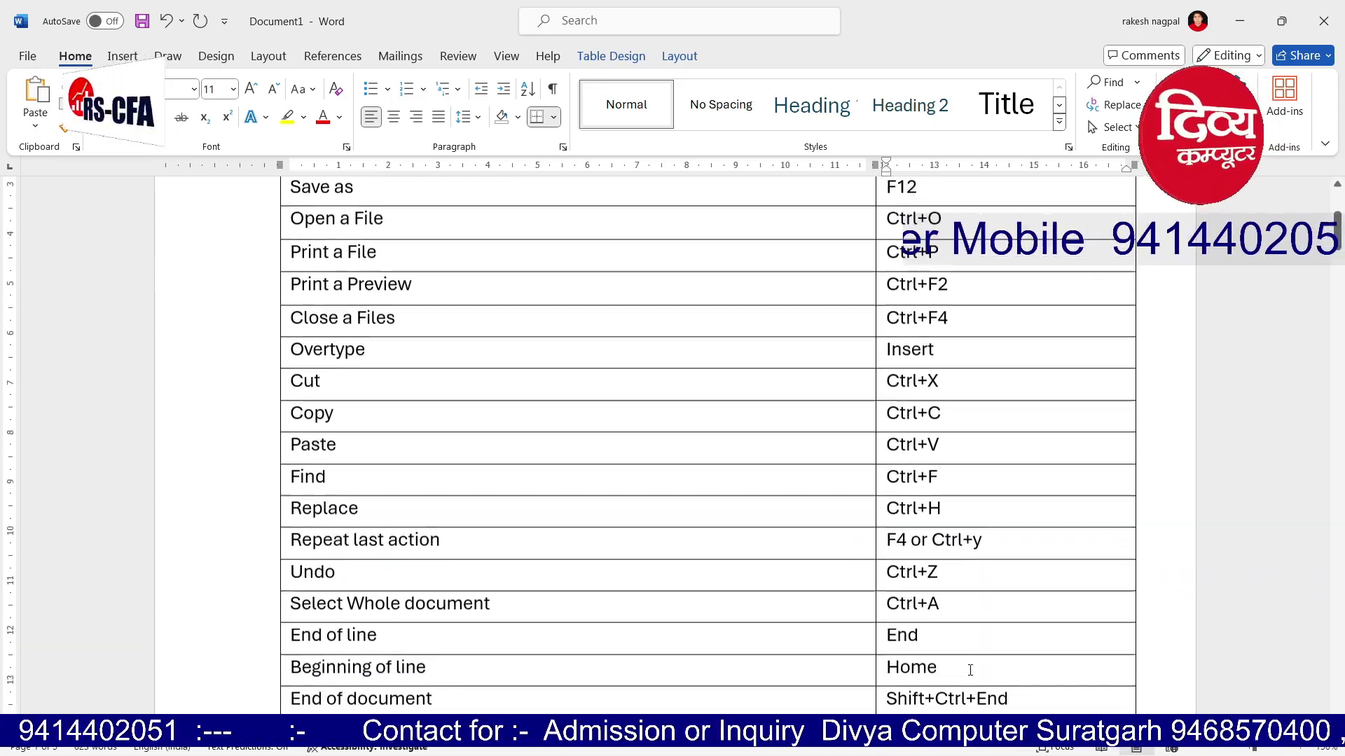
{"action": "left_click", "coordinate": [969, 670]}
{"action": "key", "text": "Up"}
{"action": "key", "text": "Up"}
{"action": "key", "text": "Up"}
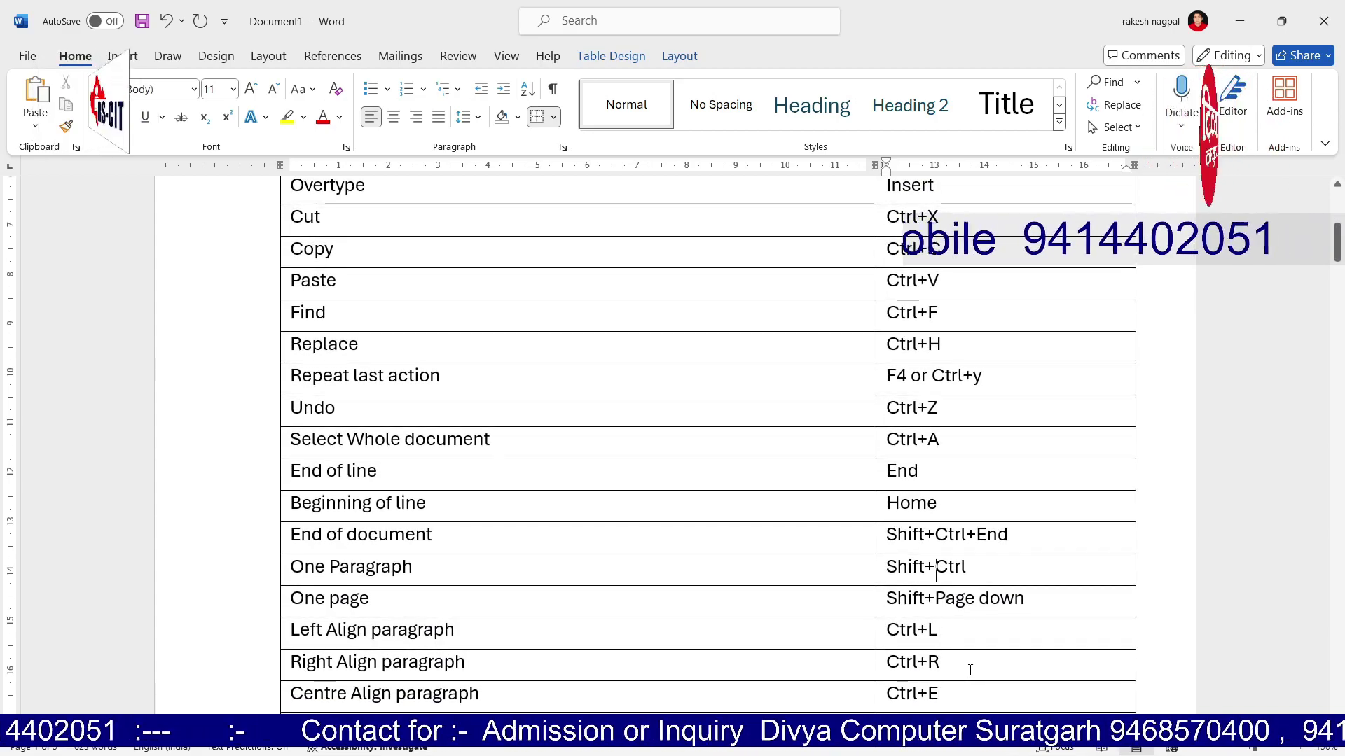
{"action": "key", "text": "Up"}
{"action": "key", "text": "Up"}
{"action": "key", "text": "Up"}
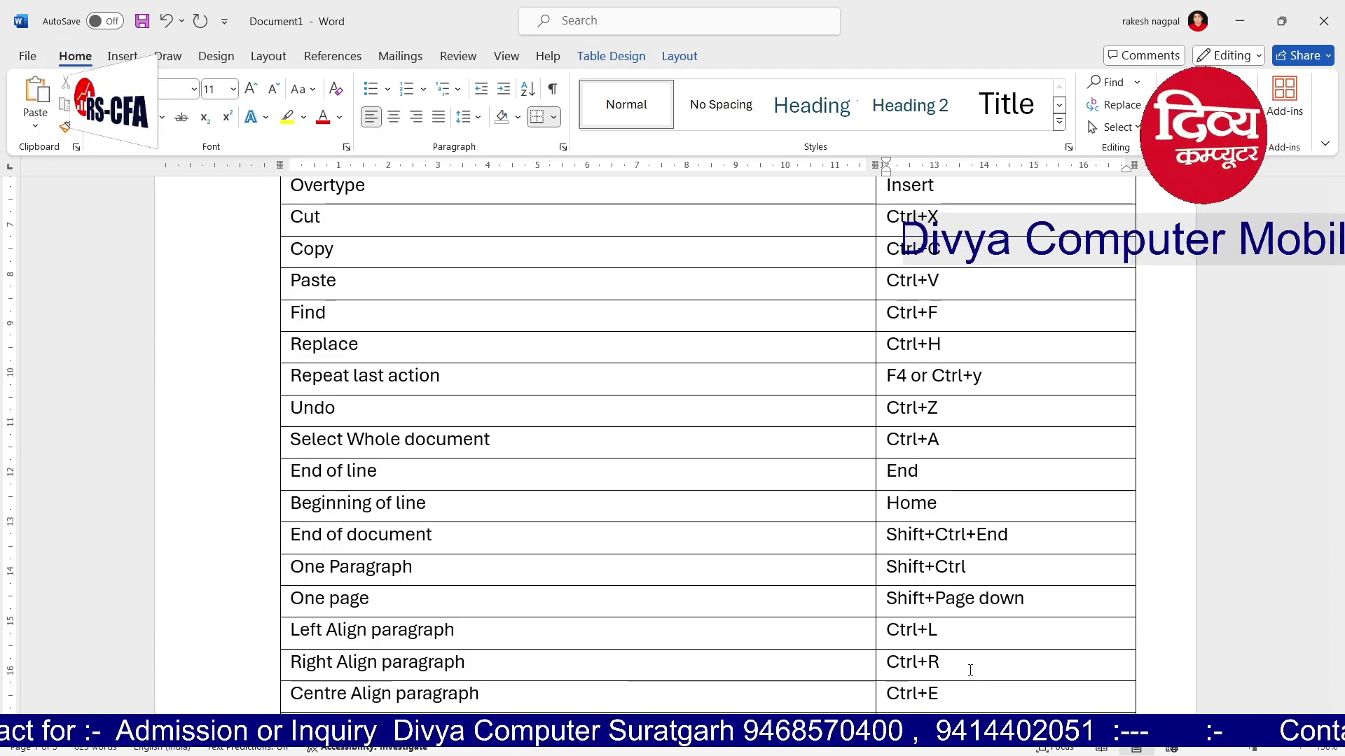
Open the Find pane and close it, and do the same with the Replace dialog
{"action": "key", "text": "ctrl+f"}
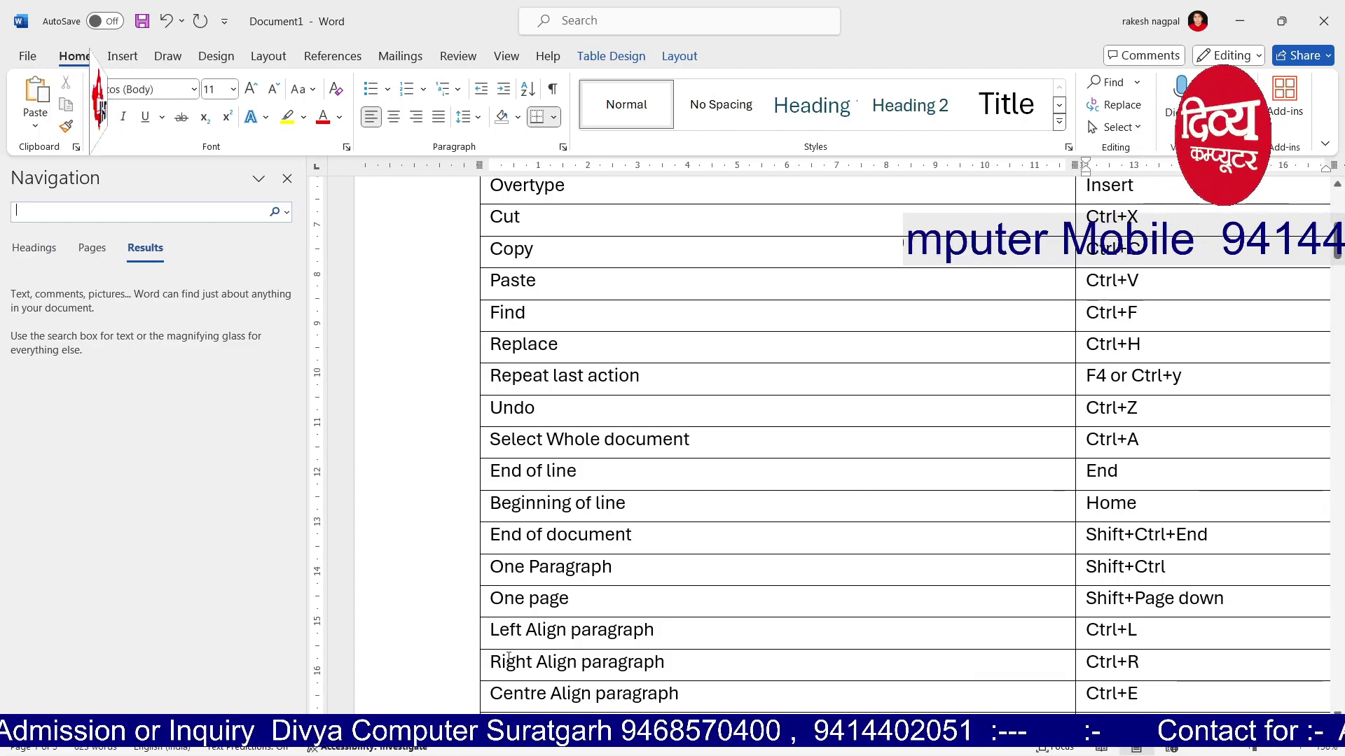
{"action": "key", "text": "ctrl+f"}
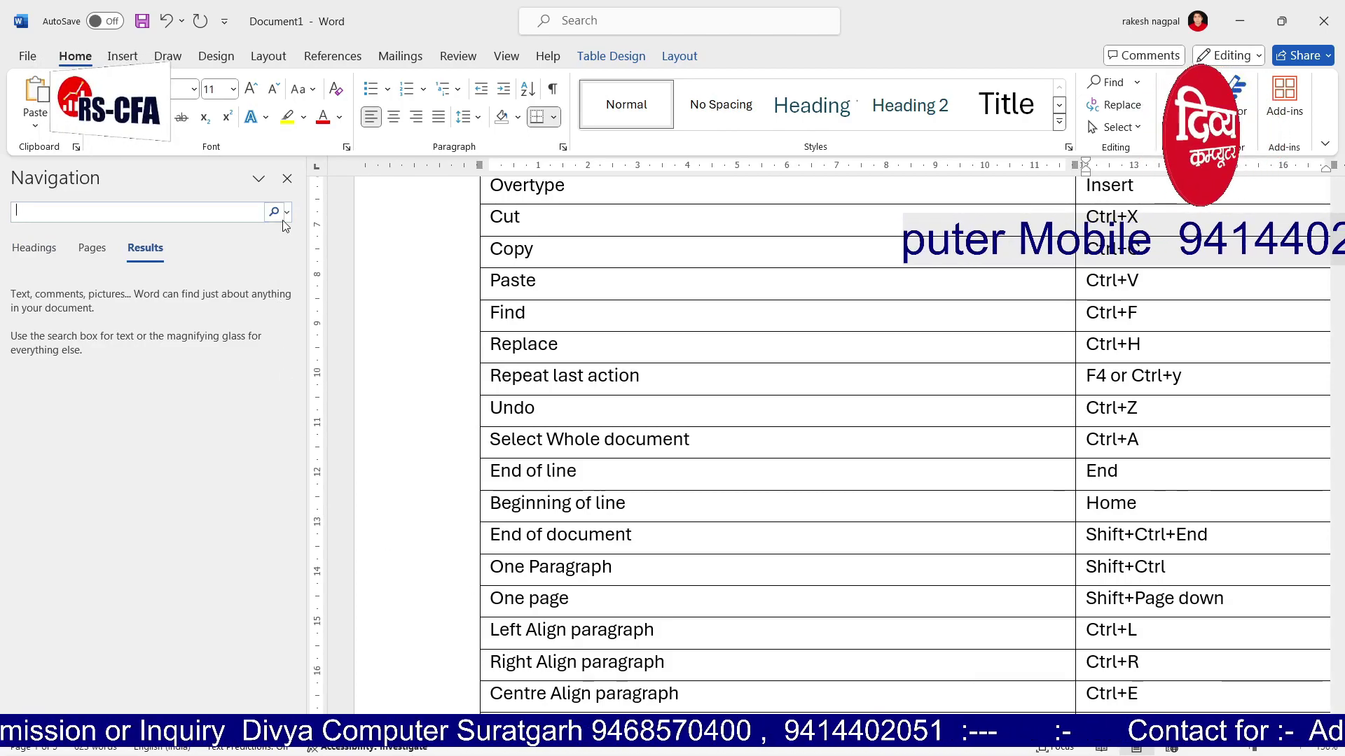
{"action": "left_click", "coordinate": [288, 179]}
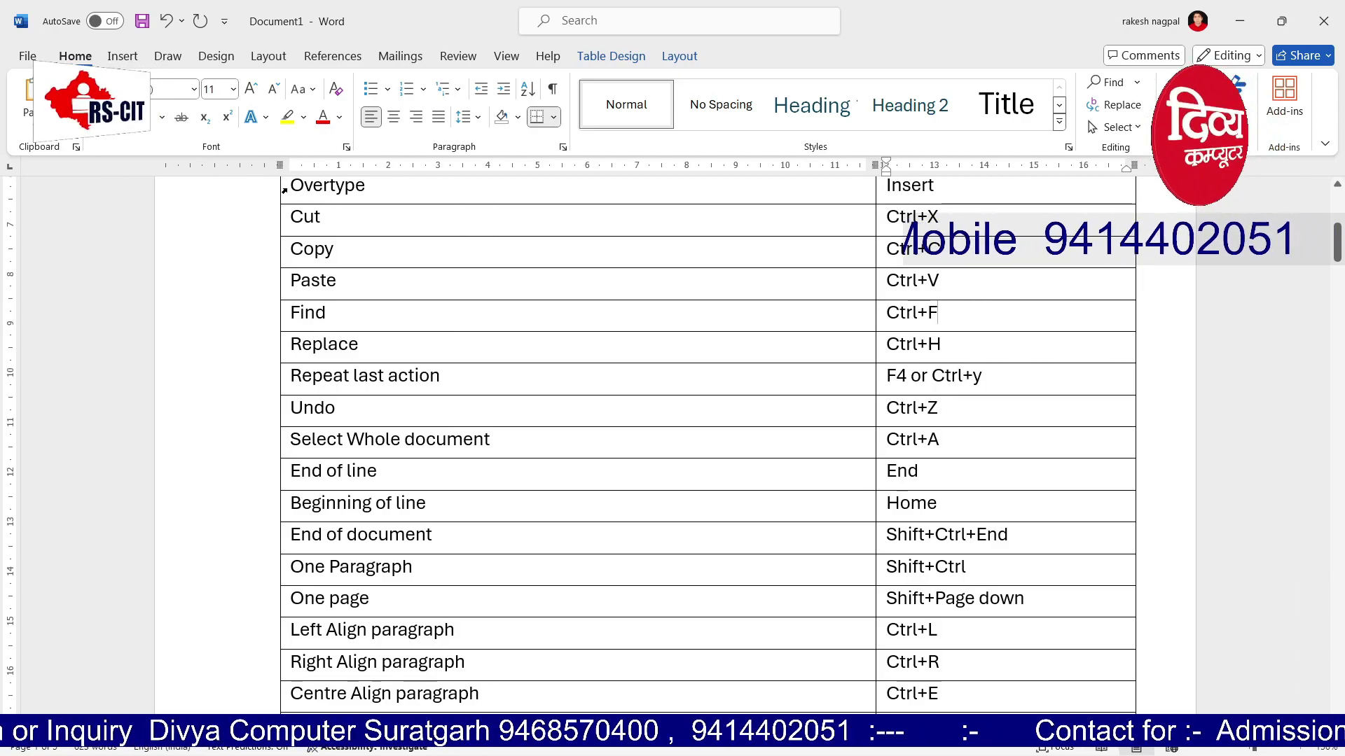
{"action": "key", "text": "ctrl+h"}
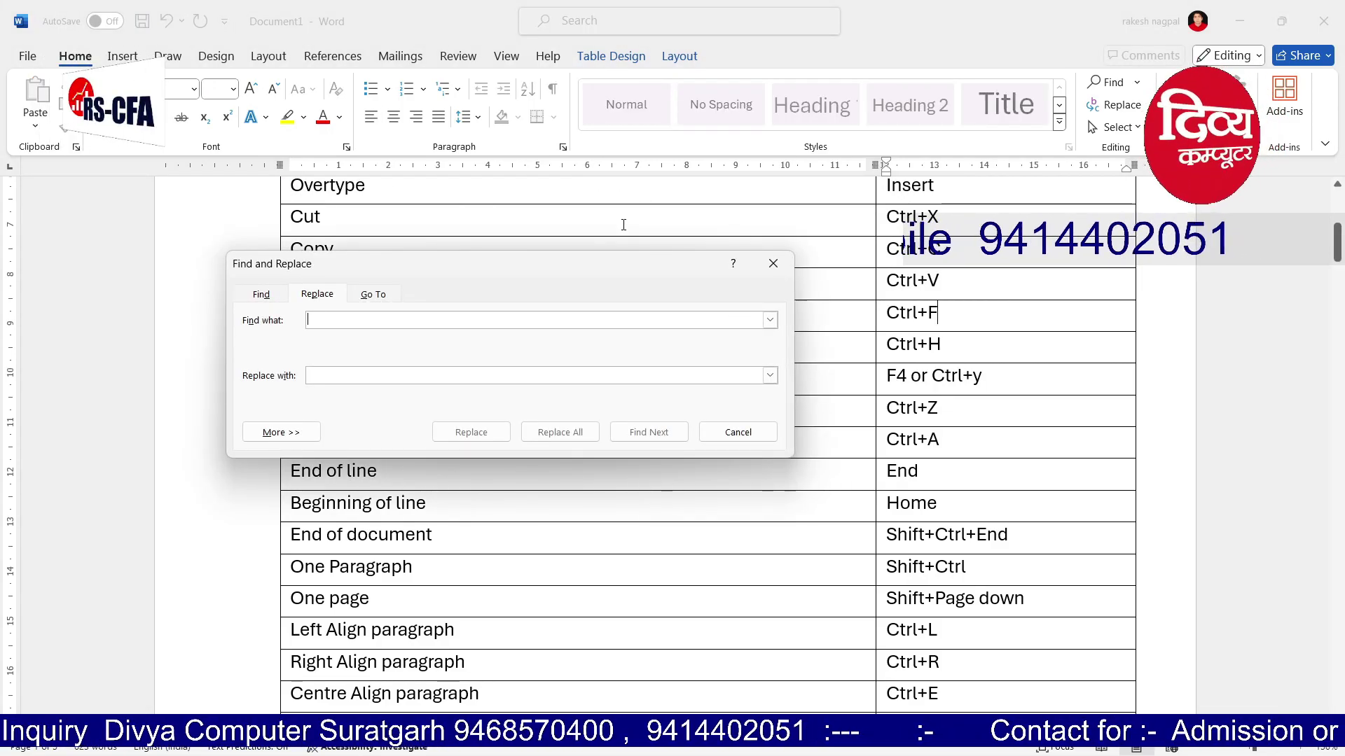
{"action": "left_click", "coordinate": [768, 263]}
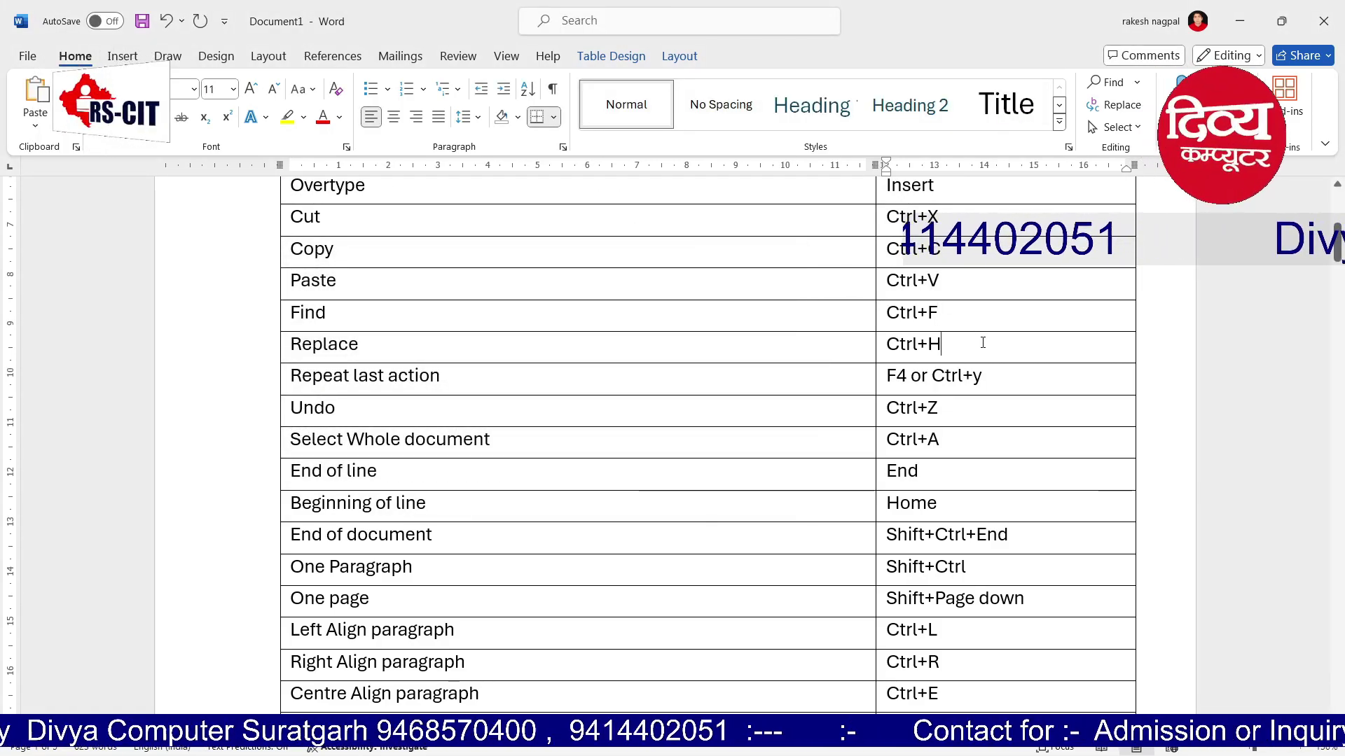
Select the whole document, then clear the selection and place the cursor in the Undo row's shortcut cell
{"action": "left_click", "coordinate": [1002, 377]}
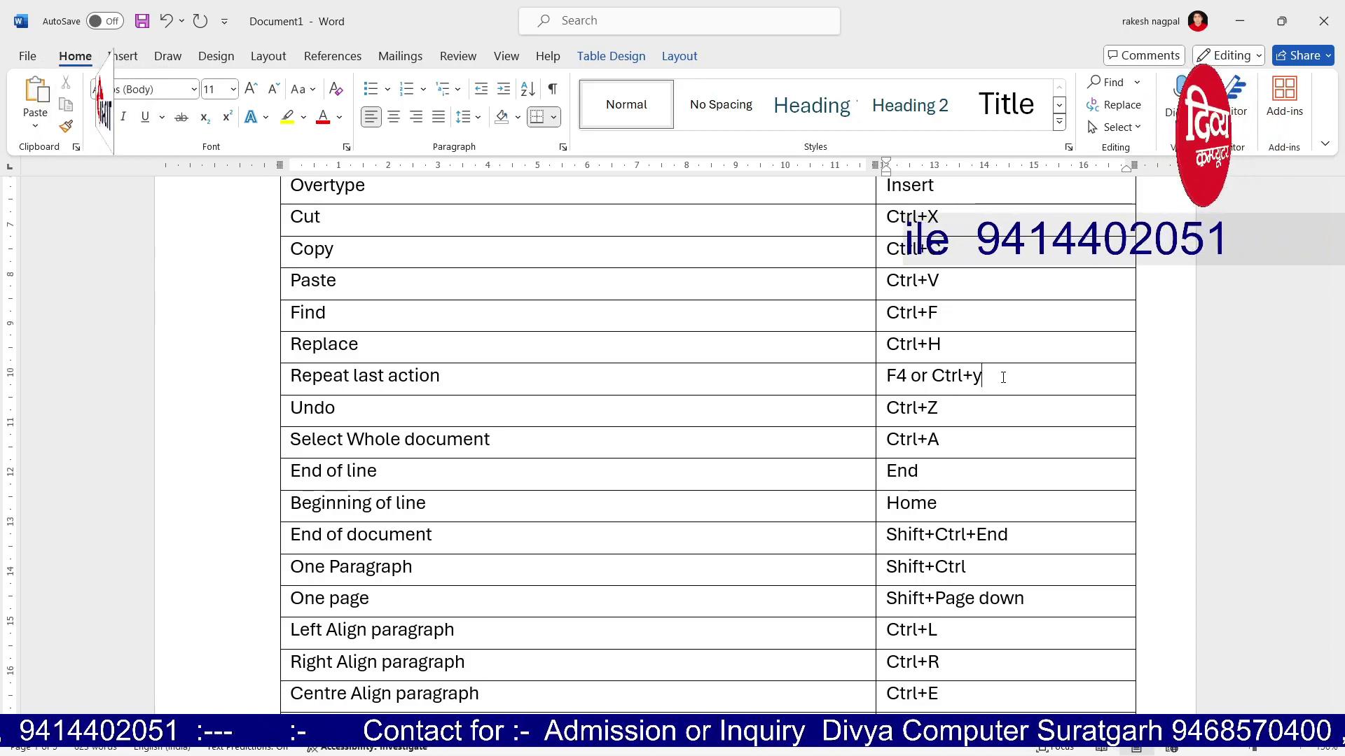
{"action": "key", "text": "ctrl+a"}
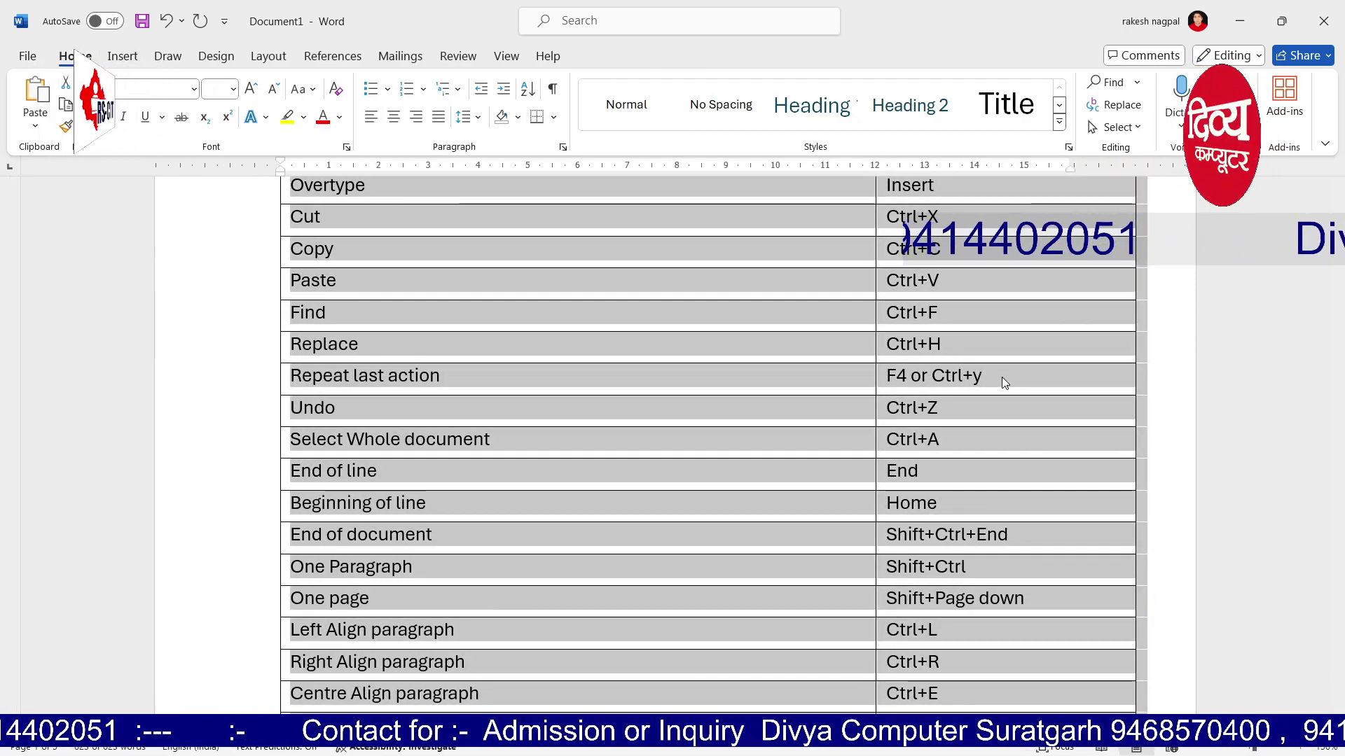
{"action": "left_click", "coordinate": [969, 423]}
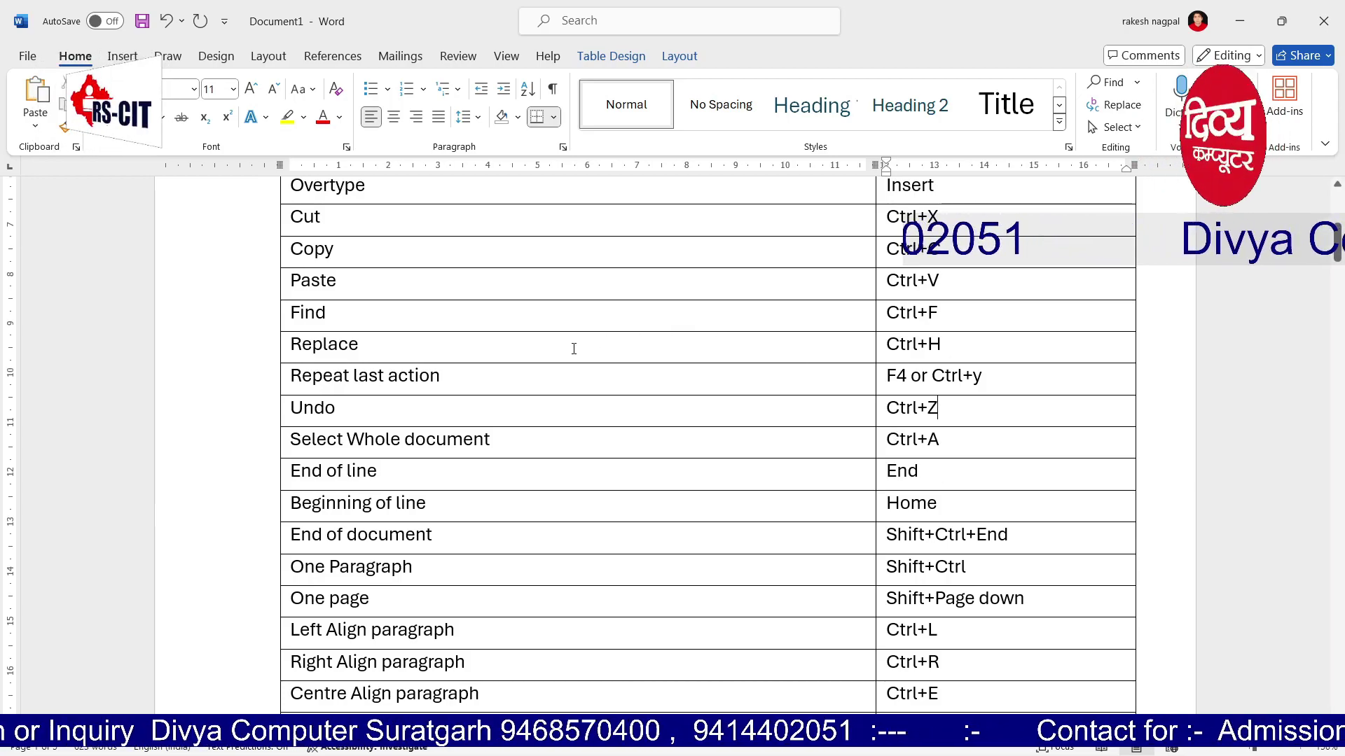
Try centre and right alignment on the Find cell's text and return it to left alignment
{"action": "left_click", "coordinate": [567, 318]}
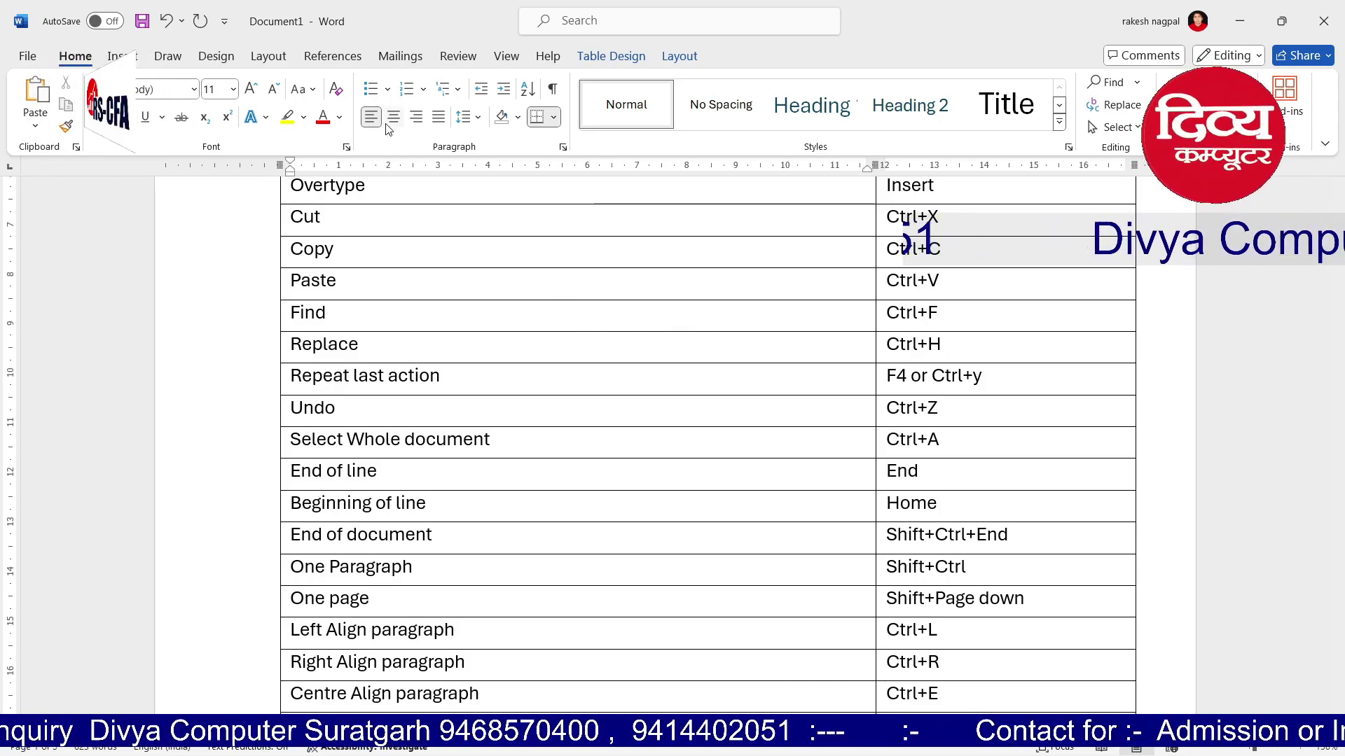
{"action": "left_click", "coordinate": [393, 119]}
{"action": "left_click", "coordinate": [416, 119]}
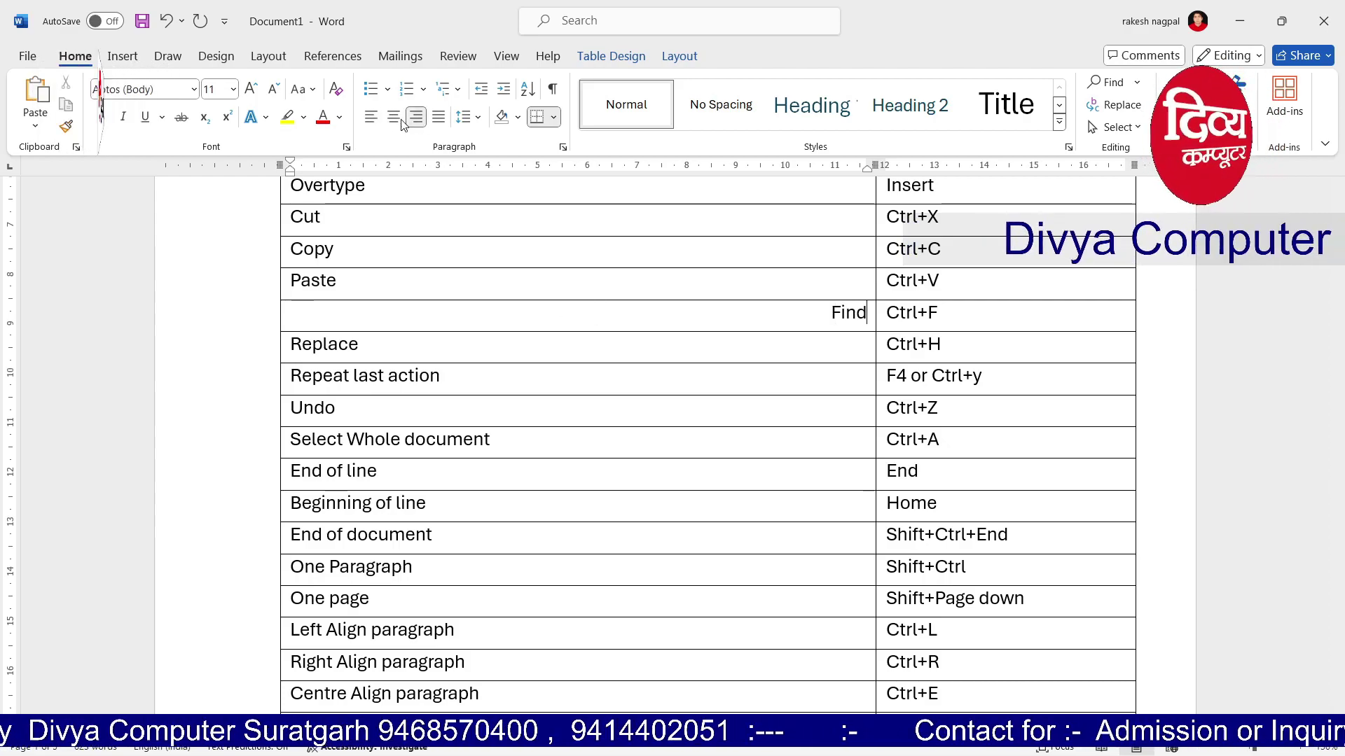
{"action": "left_click", "coordinate": [375, 119]}
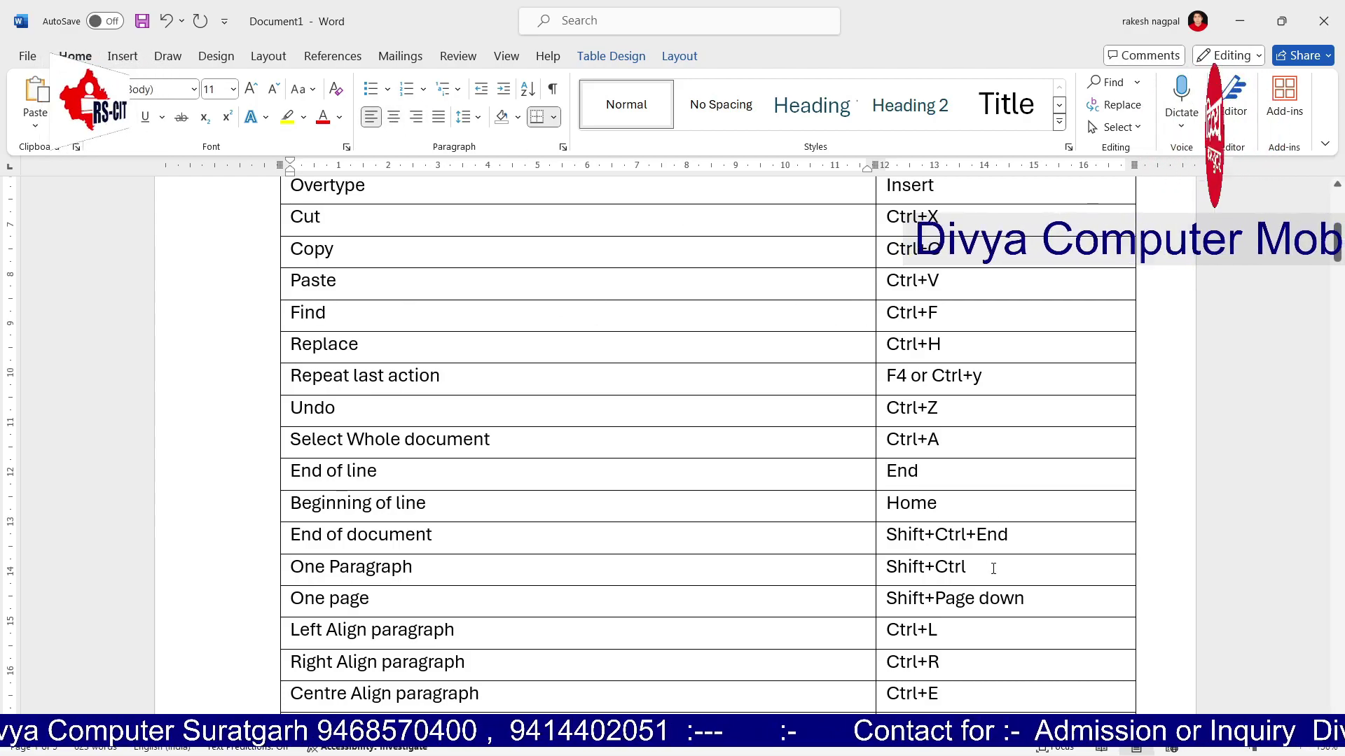
Examine the shortcuts listed in the table from the Right Align paragraph row to the Small Caps row
{"action": "left_click", "coordinate": [956, 663]}
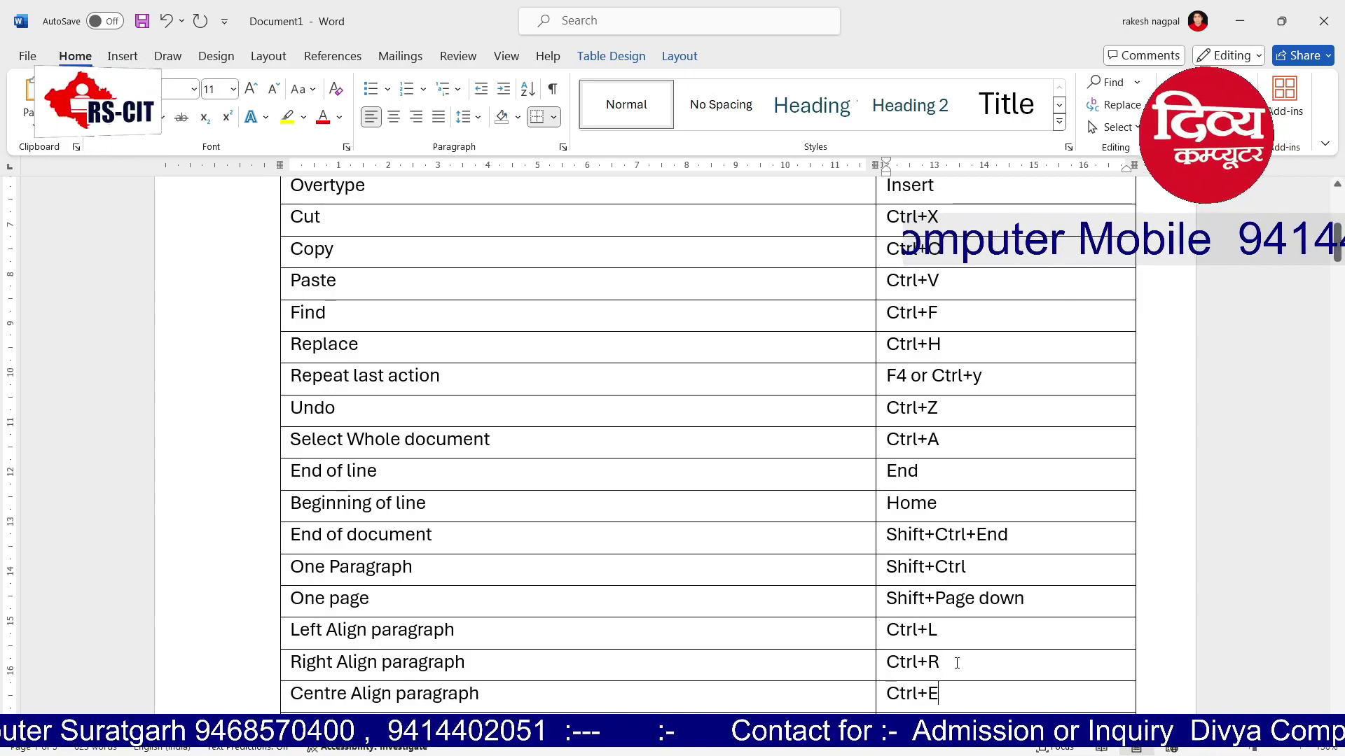
{"action": "key", "text": "Down"}
{"action": "key", "text": "Down"}
{"action": "key", "text": "Down"}
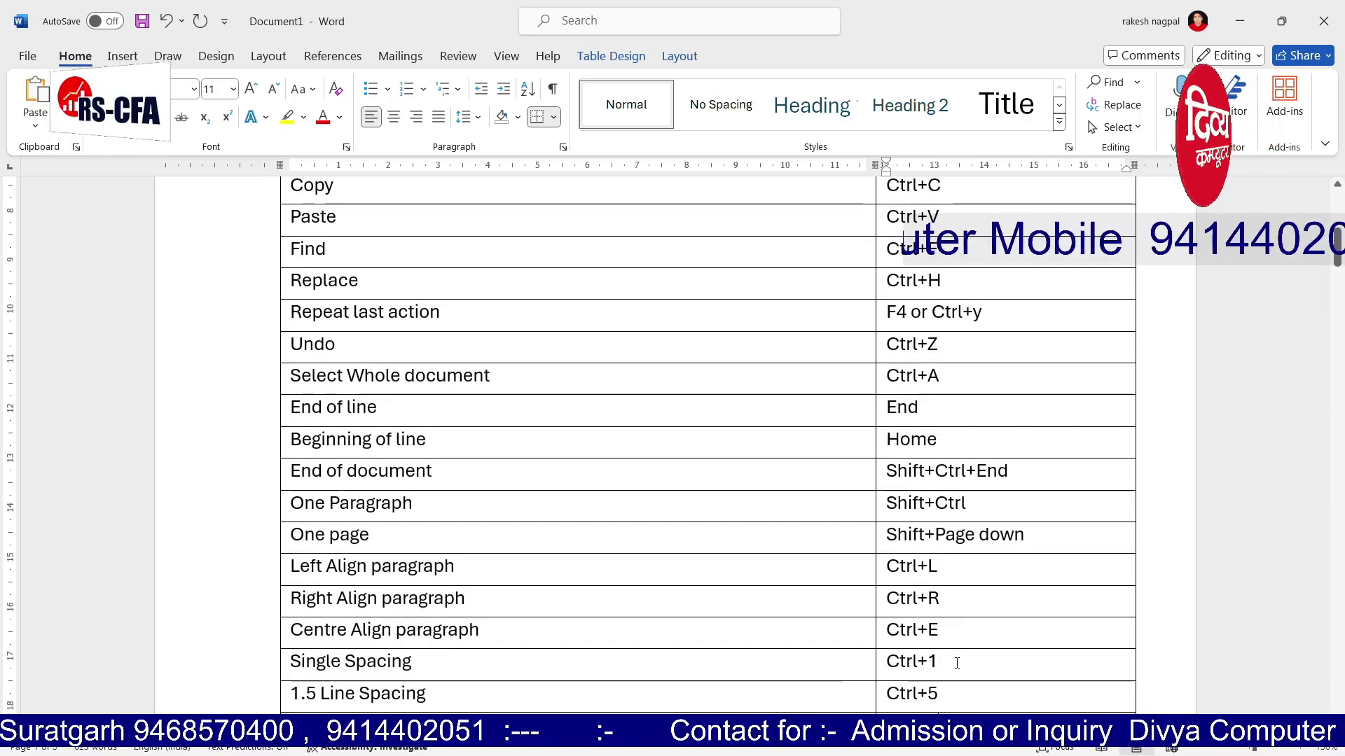
{"action": "left_click", "coordinate": [957, 663]}
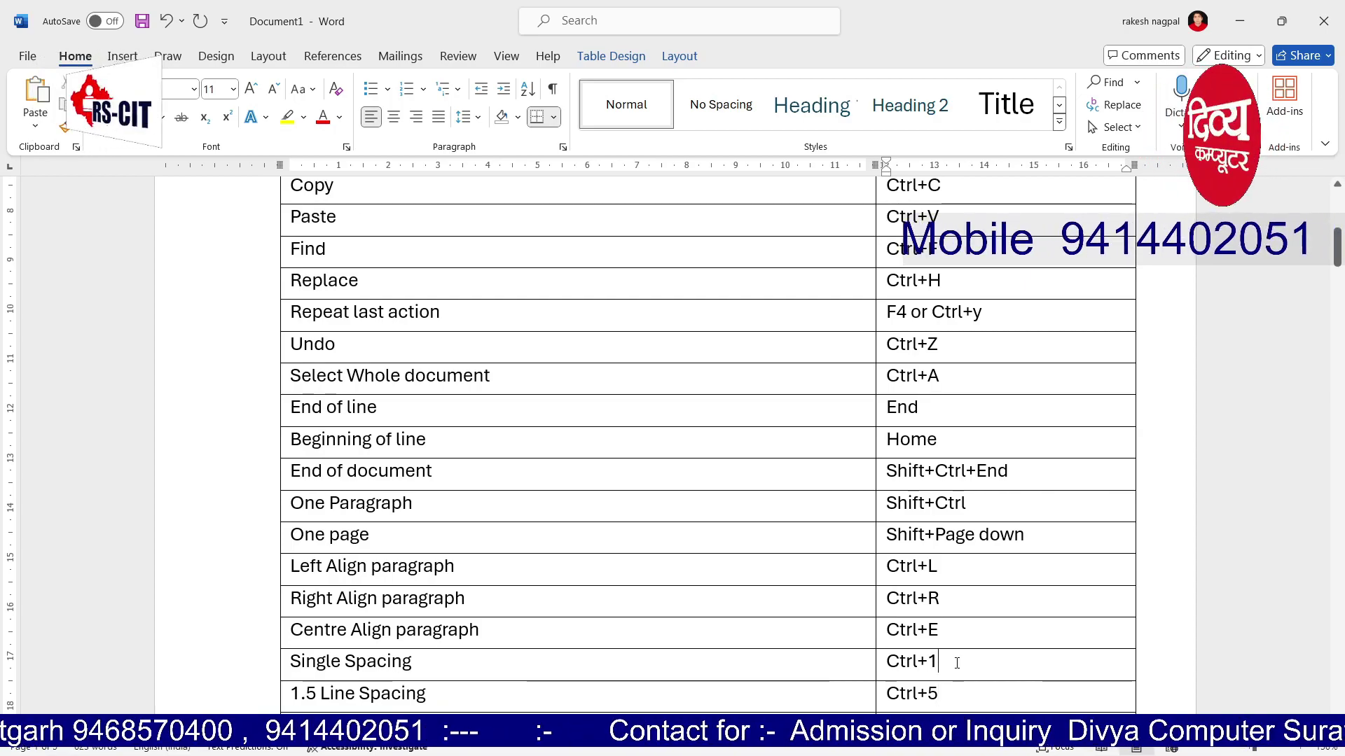
{"action": "key", "text": "Down"}
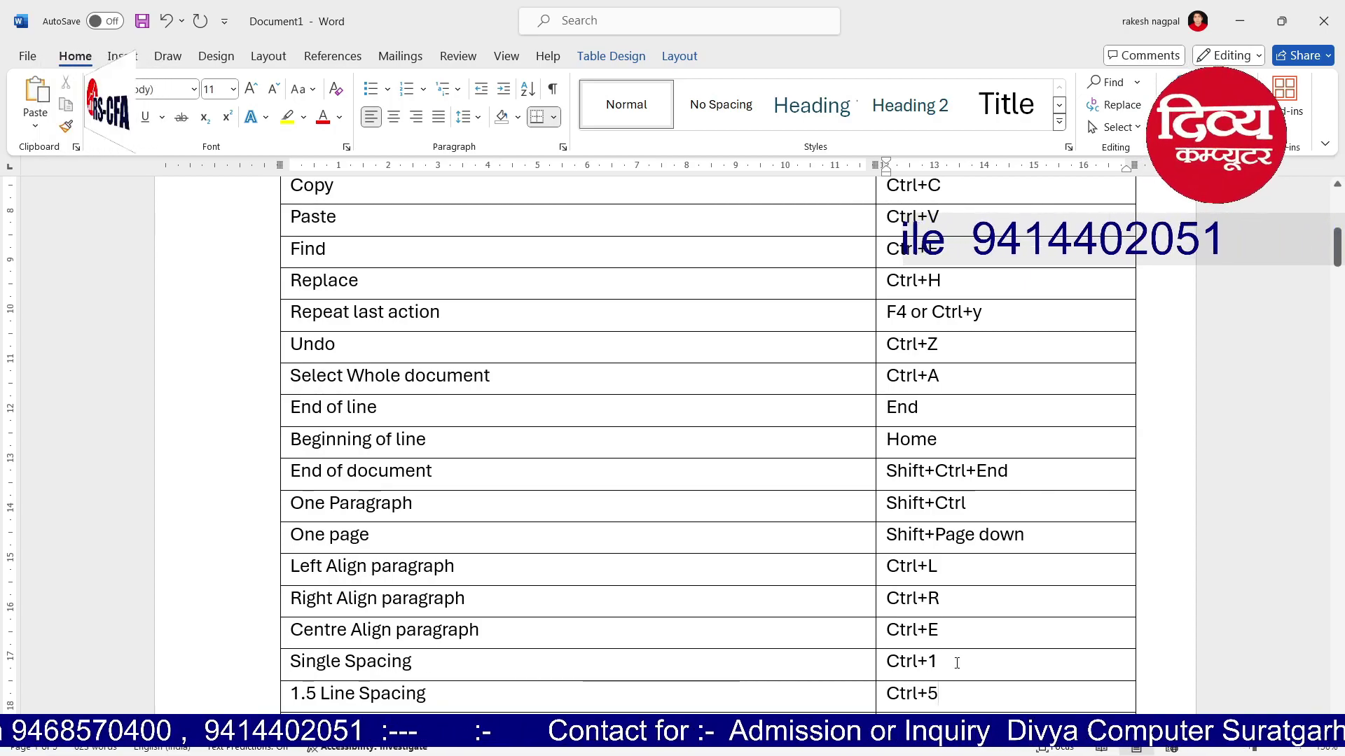
{"action": "key", "text": "Down"}
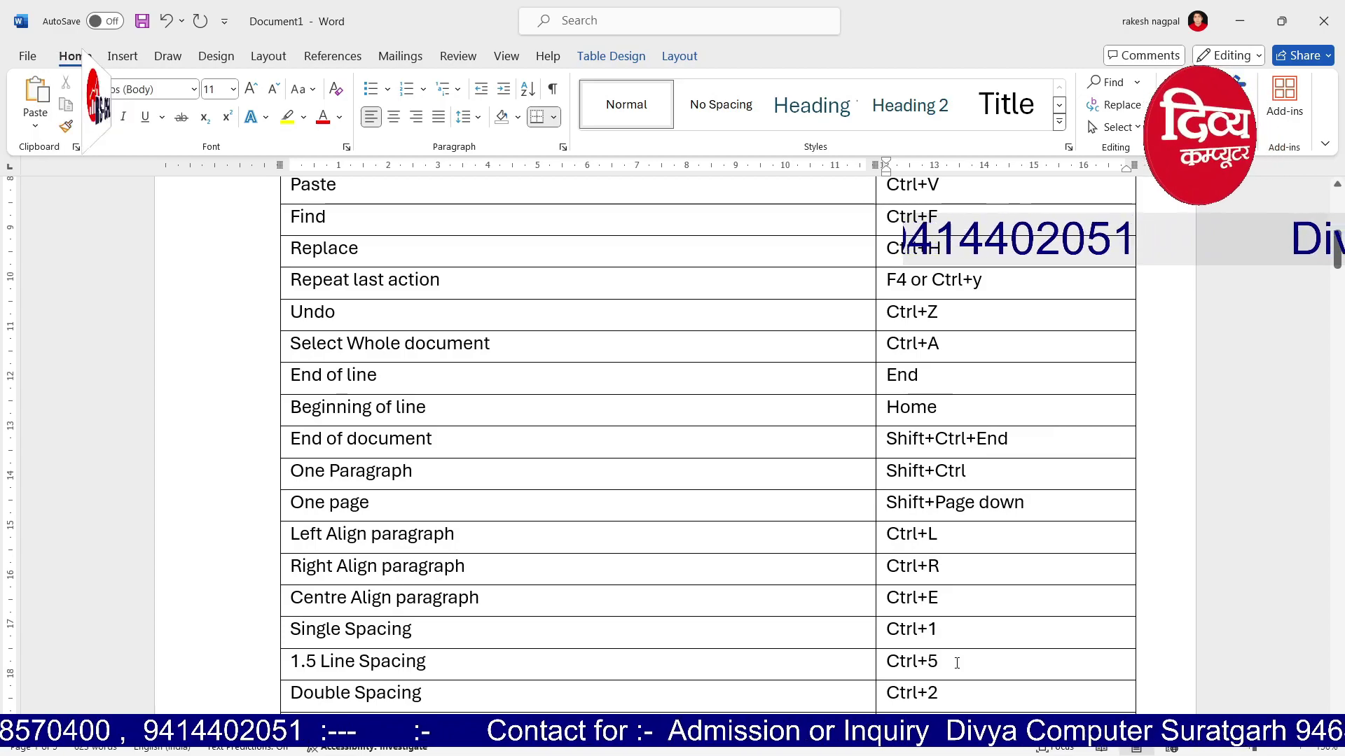
{"action": "key", "text": "Up"}
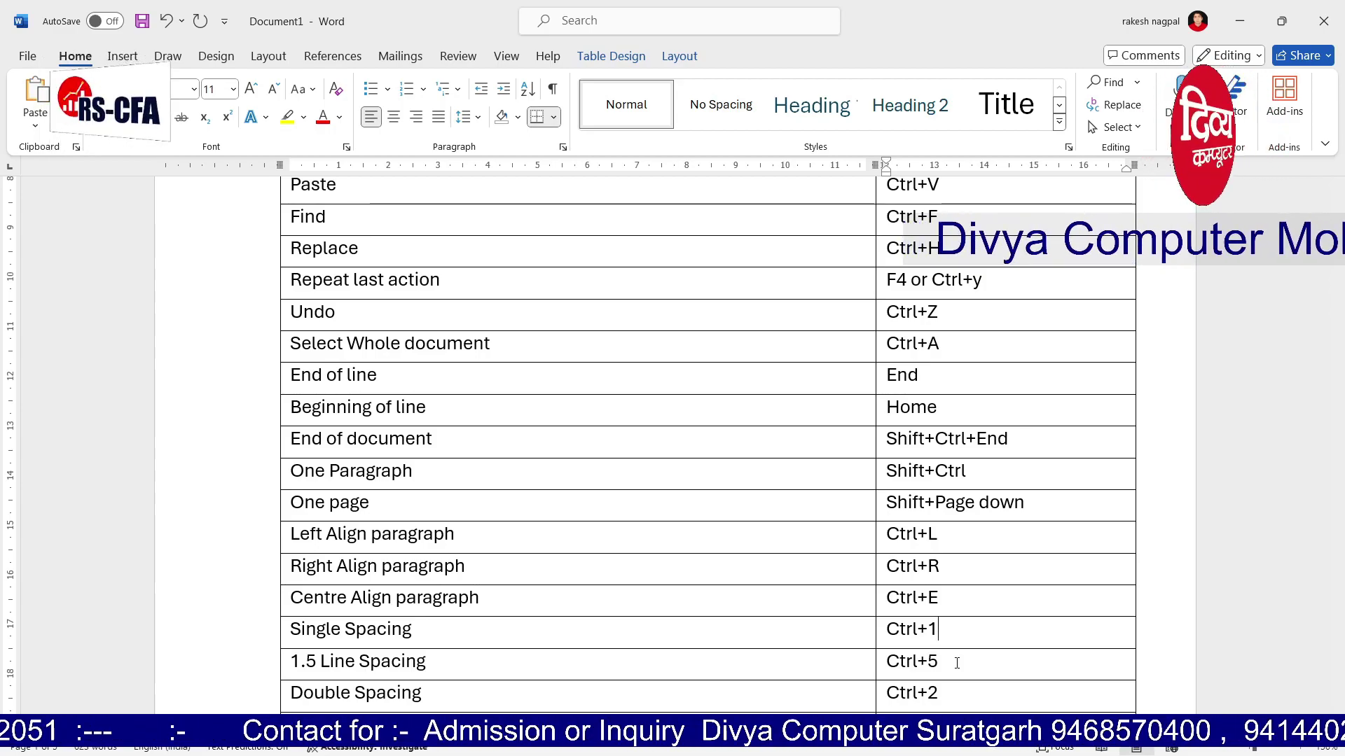
{"action": "key", "text": "Down"}
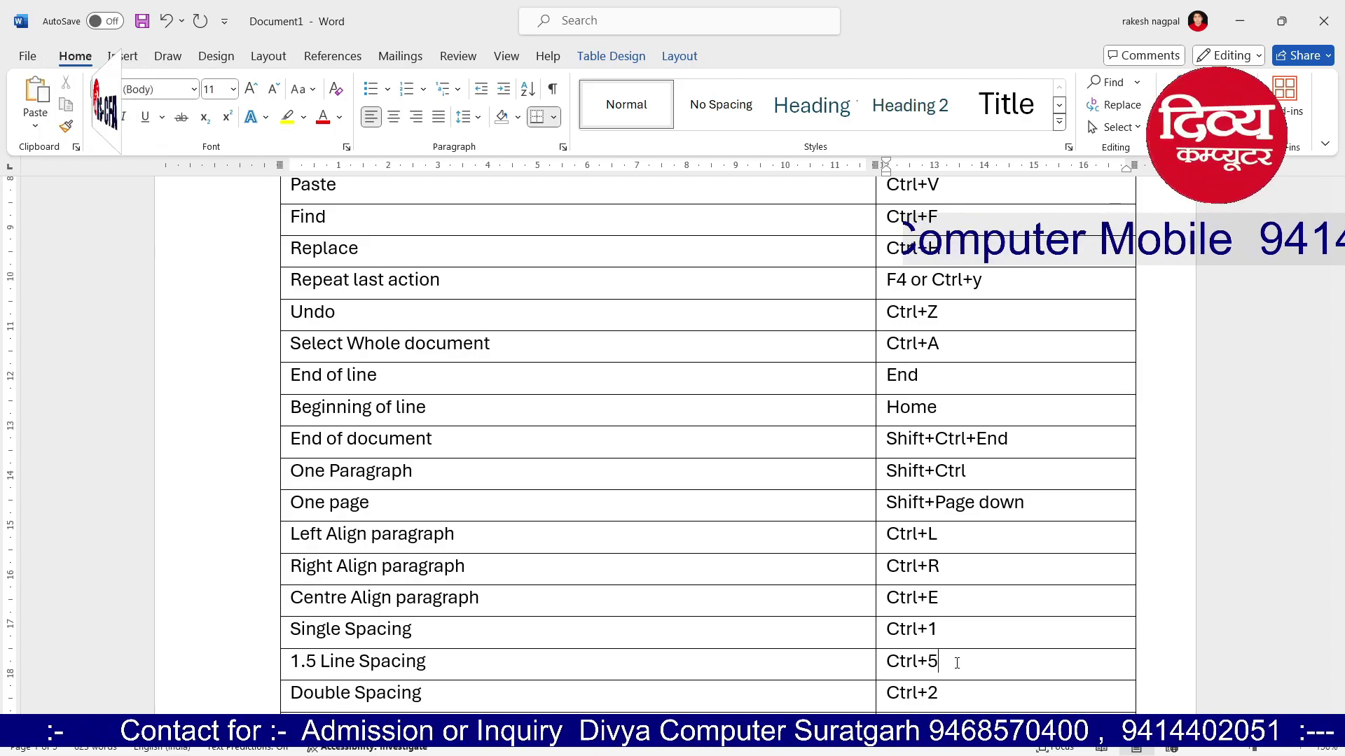
{"action": "scroll", "coordinate": [957, 663], "scroll_direction": "down", "scroll_amount": 1}
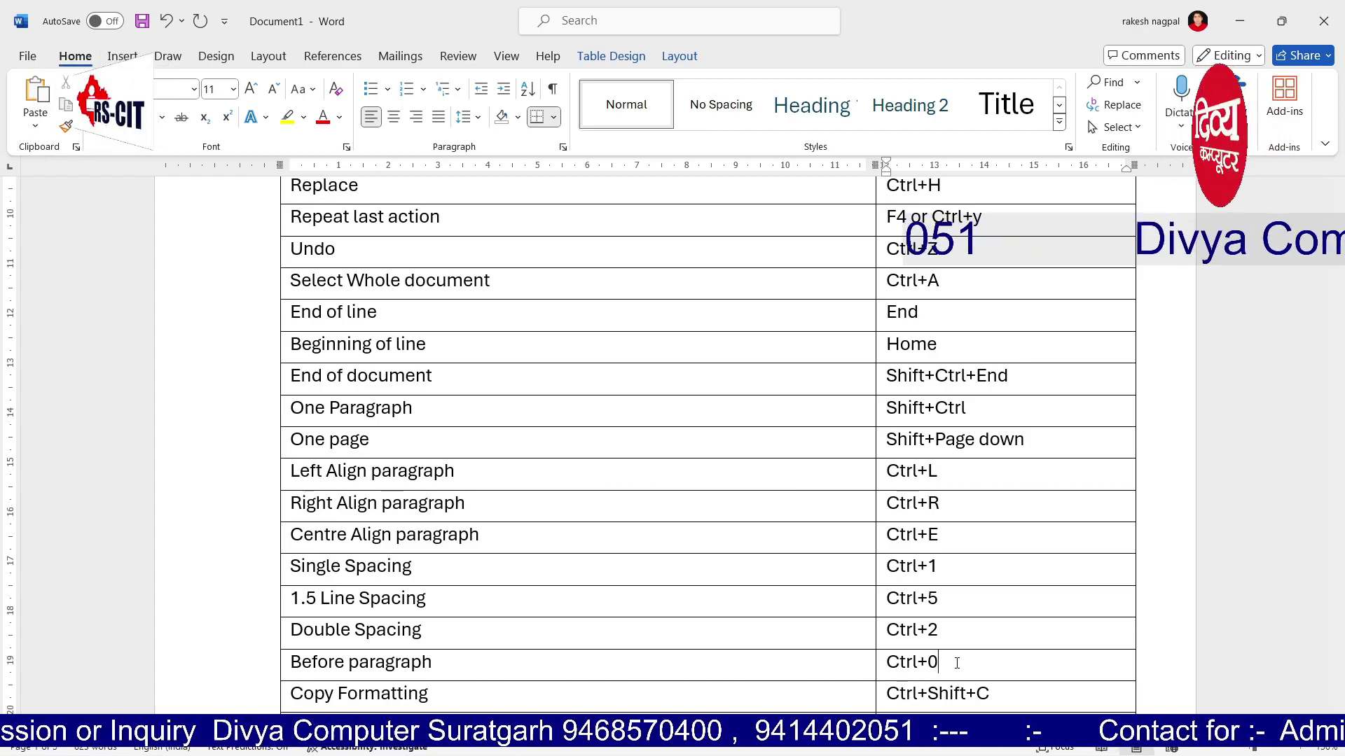
{"action": "key", "text": "Down"}
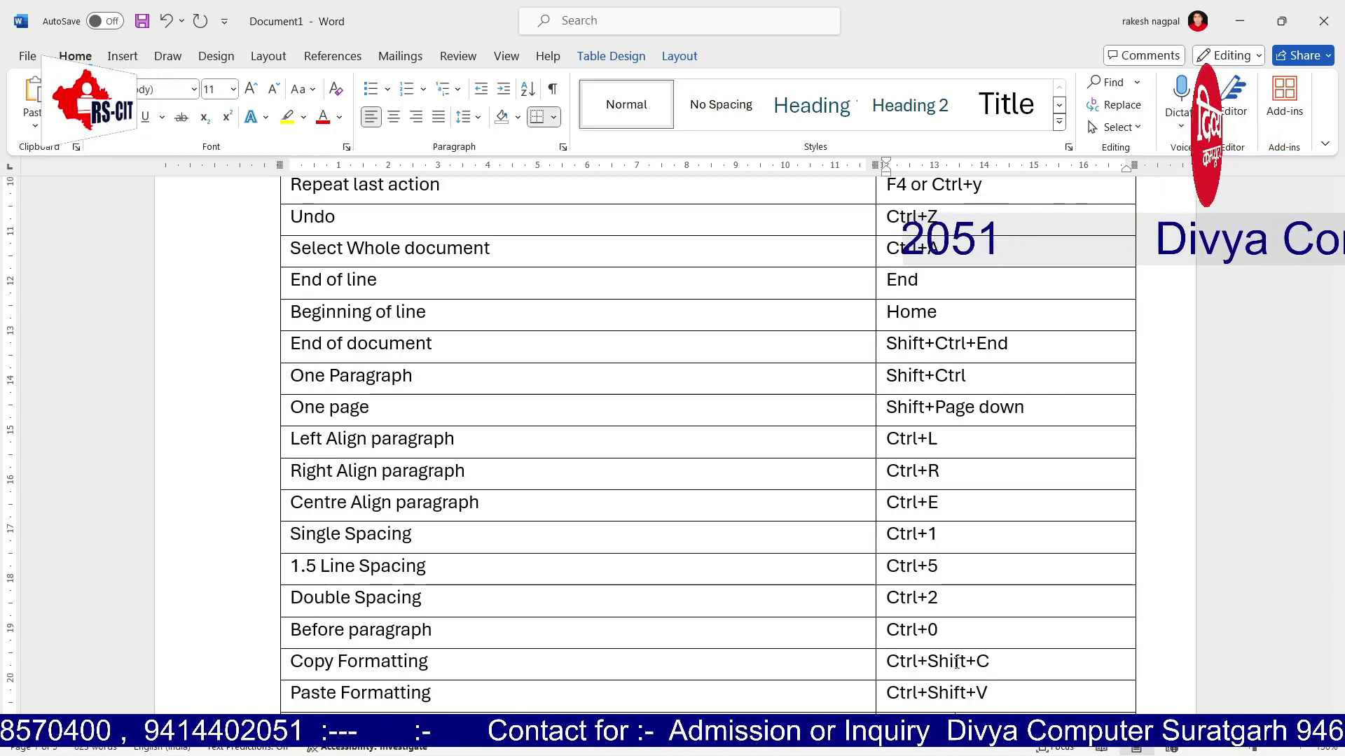
{"action": "scroll", "coordinate": [955, 662], "scroll_direction": "down", "scroll_amount": 1}
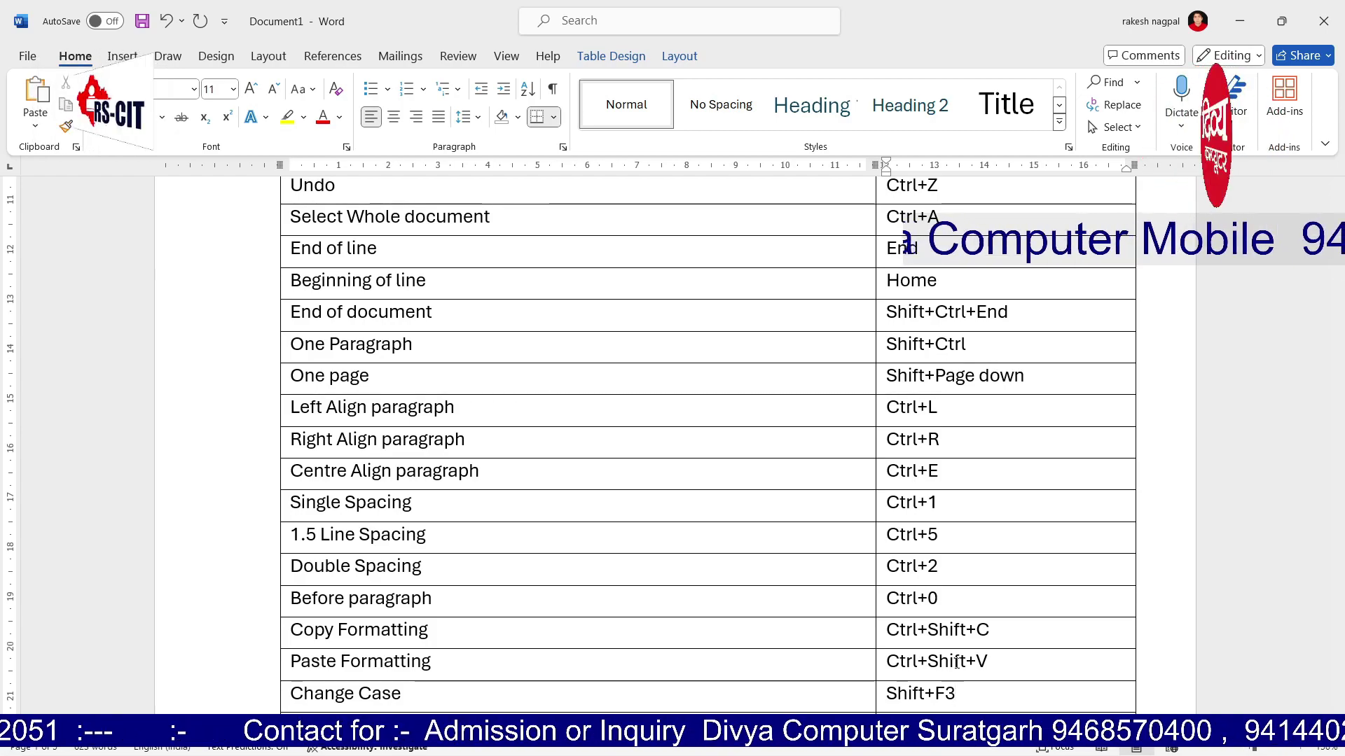
{"action": "scroll", "coordinate": [956, 663], "scroll_direction": "down", "scroll_amount": 1}
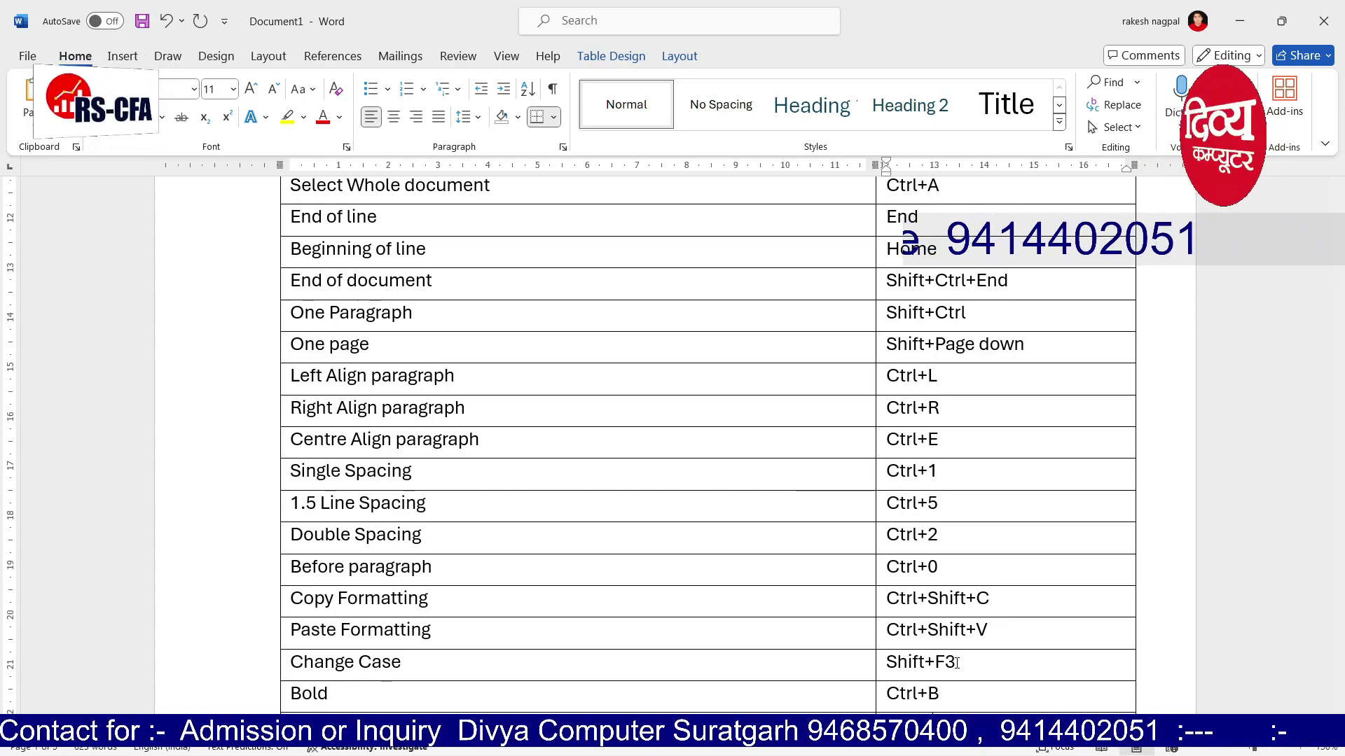
{"action": "scroll", "coordinate": [957, 664], "scroll_direction": "down", "scroll_amount": 1}
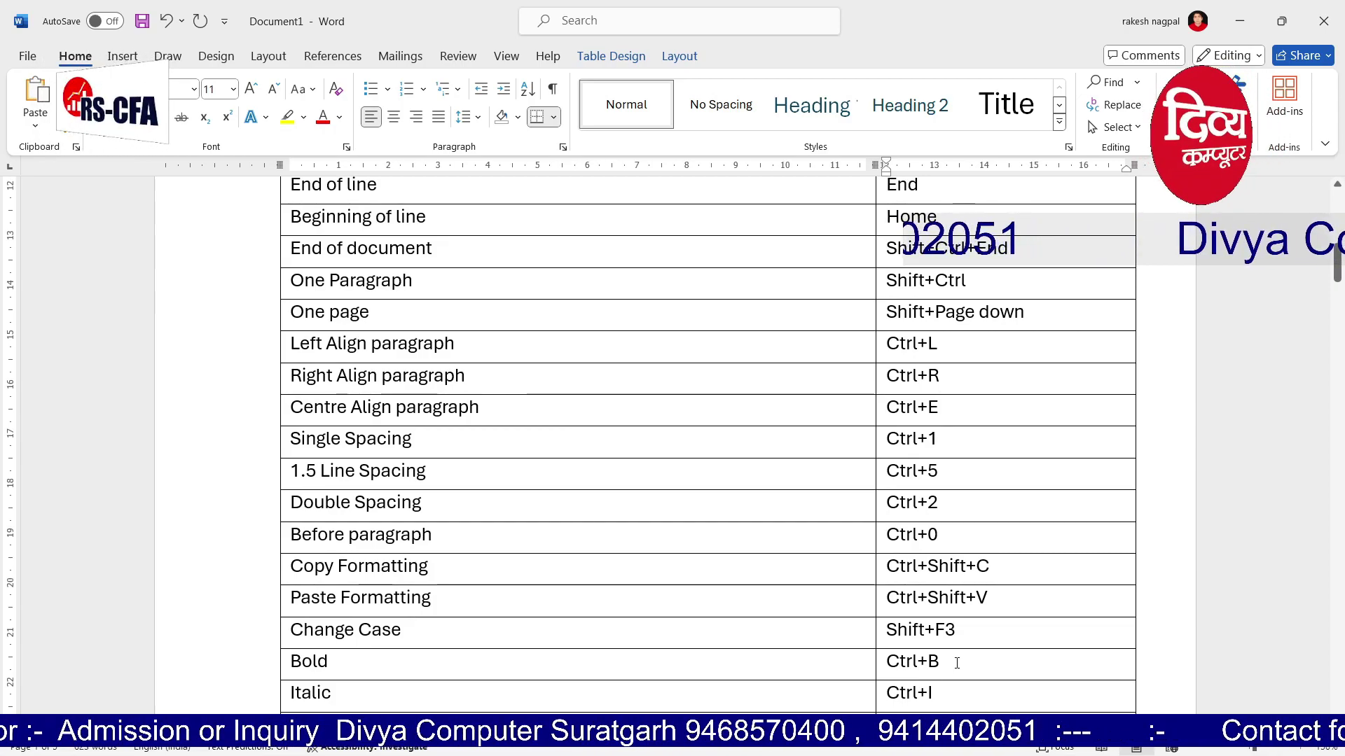
{"action": "scroll", "coordinate": [957, 663], "scroll_direction": "down", "scroll_amount": 1}
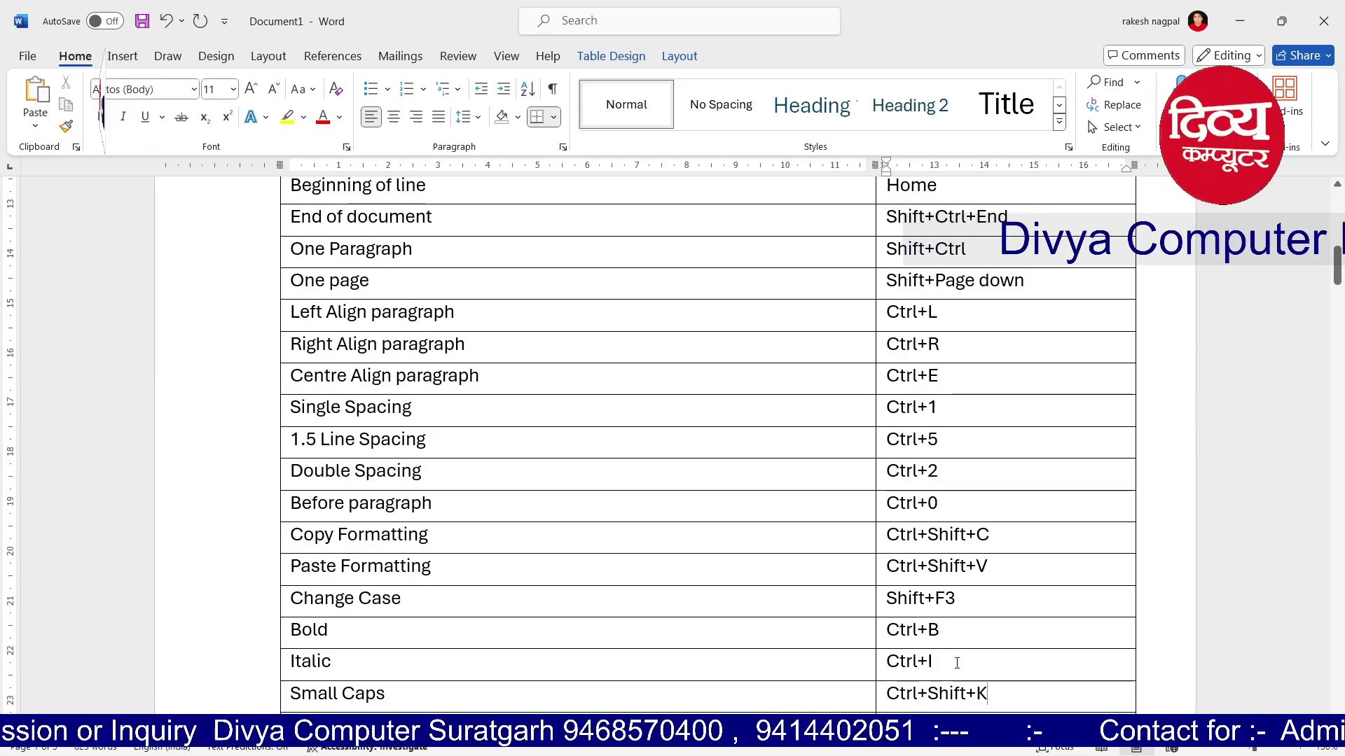
Change the shortcut text in the Small Caps row to uppercase and look at the available Change Case options
{"action": "key", "text": "shift+Left"}
{"action": "key", "text": "shift+Left"}
{"action": "key", "text": "shift+Left"}
{"action": "key", "text": "shift+Left"}
{"action": "key", "text": "shift+Left"}
{"action": "key", "text": "shift+Left"}
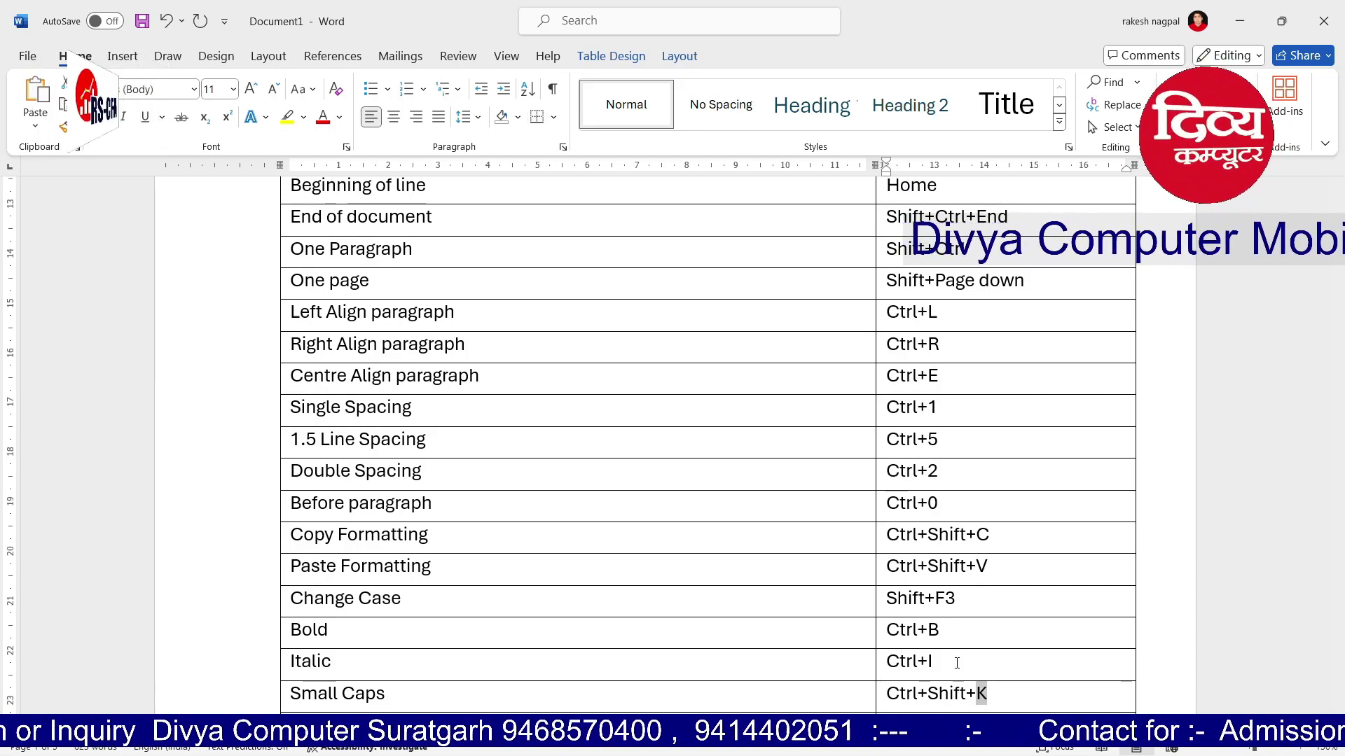
{"action": "key", "text": "shift+Left"}
{"action": "key", "text": "shift+Left"}
{"action": "key", "text": "shift+Left"}
{"action": "key", "text": "shift+Left"}
{"action": "key", "text": "shift+Left"}
{"action": "key", "text": "shift+Left"}
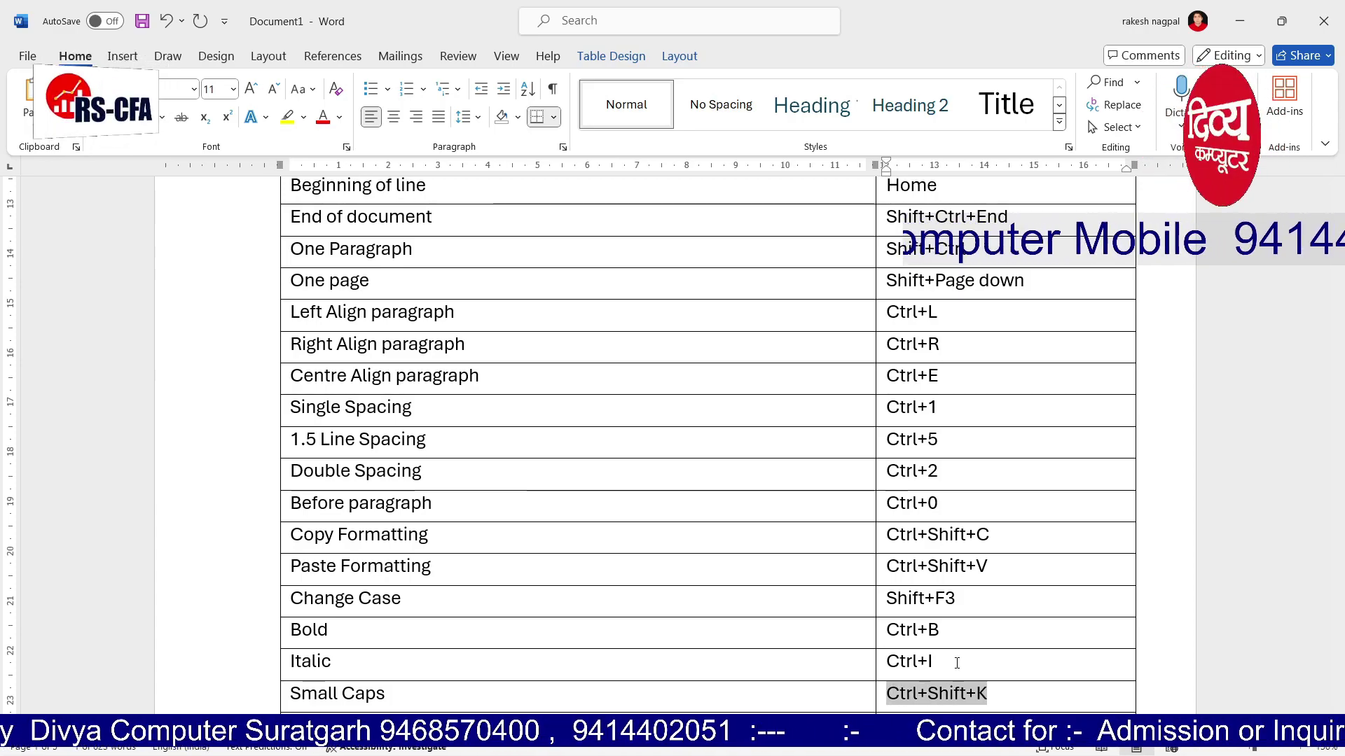
{"action": "key", "text": "shift+F3"}
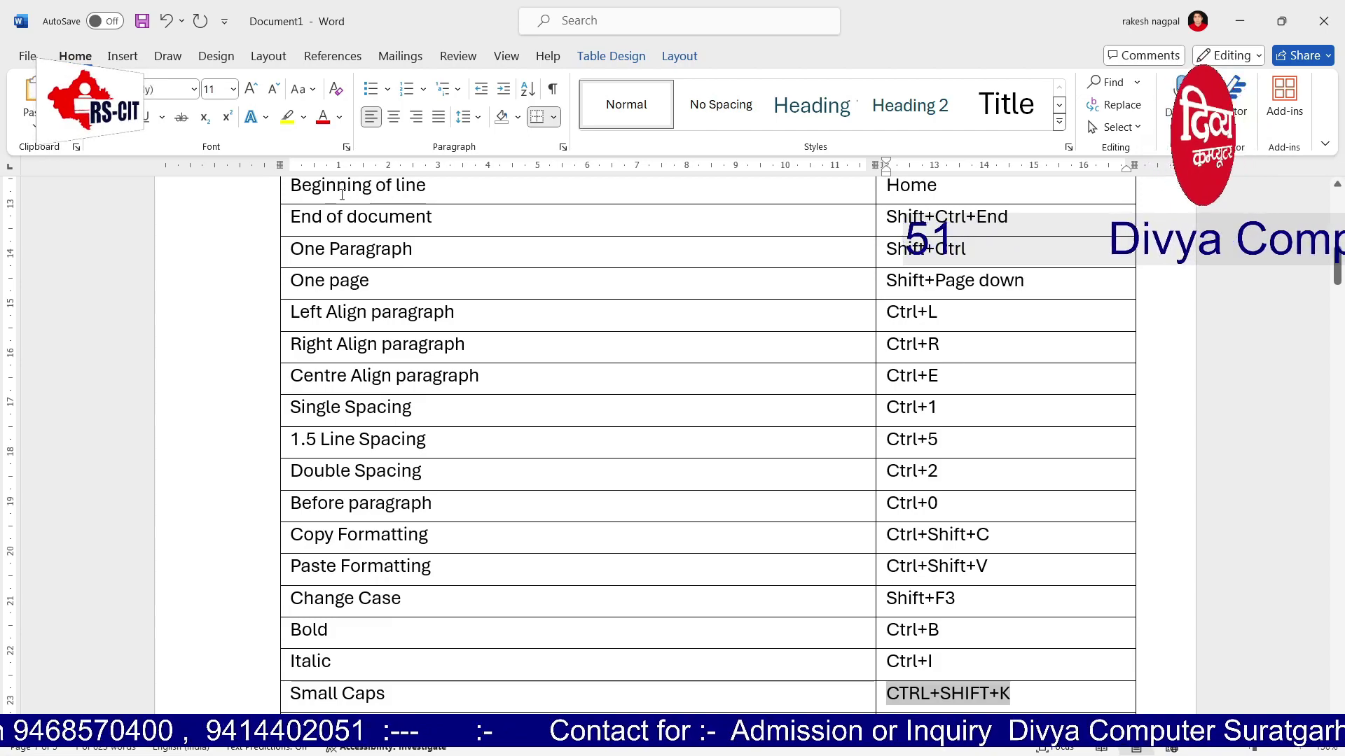
{"action": "left_click", "coordinate": [313, 92]}
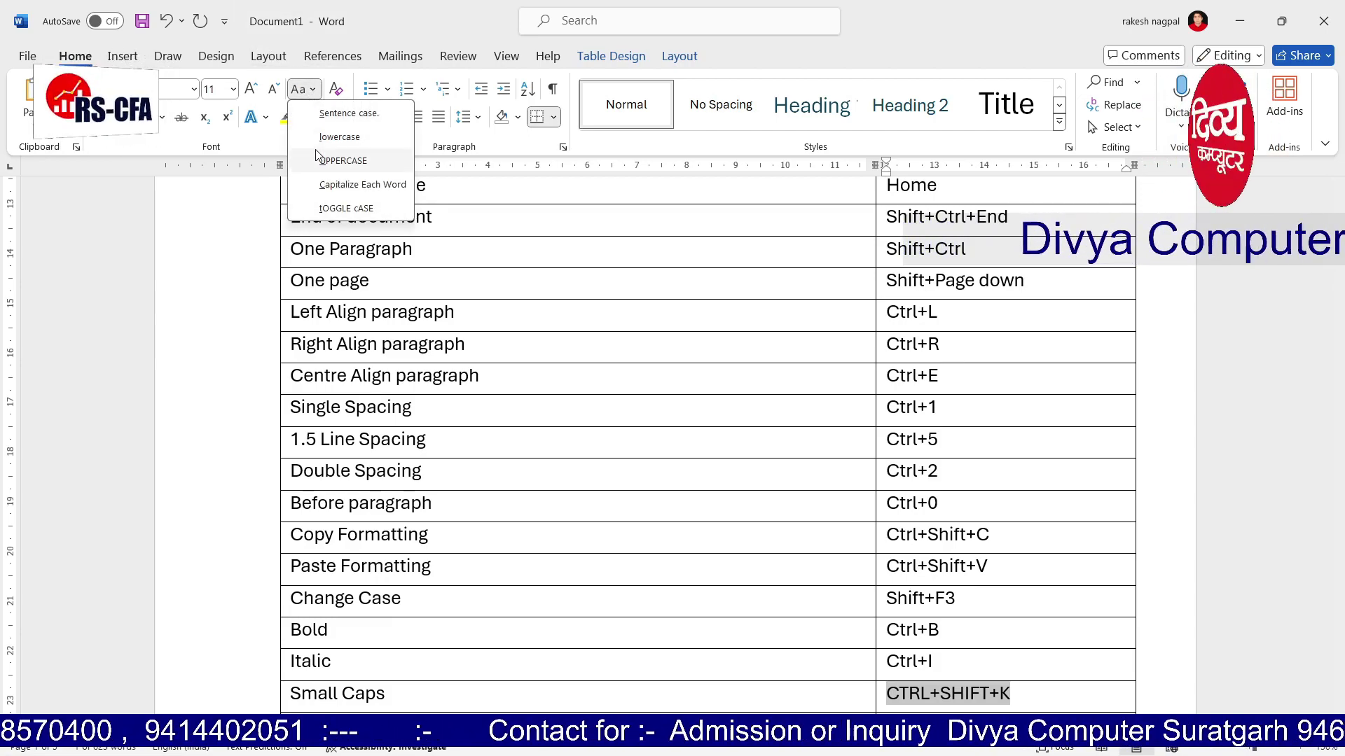
{"action": "left_click", "coordinate": [1028, 694]}
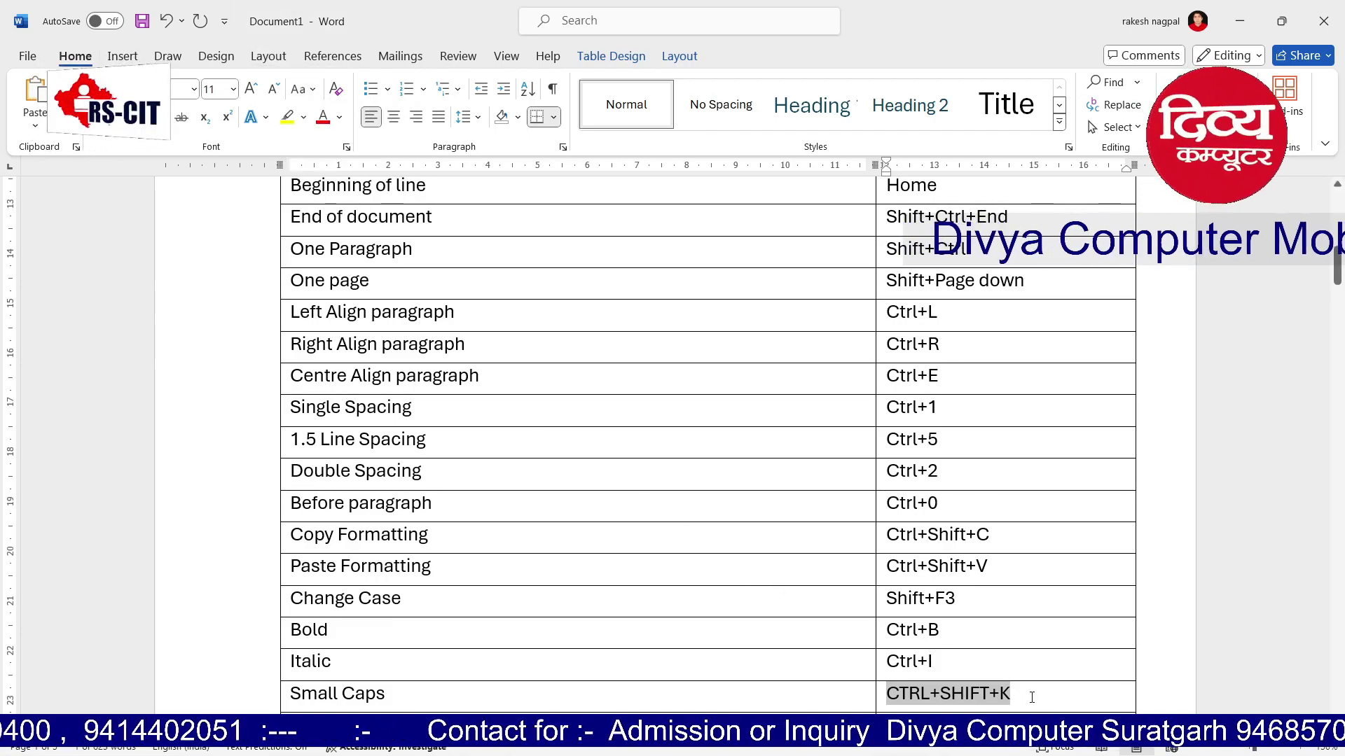
Change the case of the shortcut text in the Small Caps row to lowercase
{"action": "key", "text": "shift+Left"}
{"action": "key", "text": "shift+Left"}
{"action": "key", "text": "shift+Left"}
{"action": "key", "text": "shift+Left"}
{"action": "key", "text": "shift+Left"}
{"action": "key", "text": "shift+Left"}
{"action": "key", "text": "shift+Left"}
{"action": "key", "text": "shift+Left"}
{"action": "key", "text": "shift+Left"}
{"action": "key", "text": "shift+Left"}
{"action": "key", "text": "shift+Left"}
{"action": "key", "text": "shift+Left"}
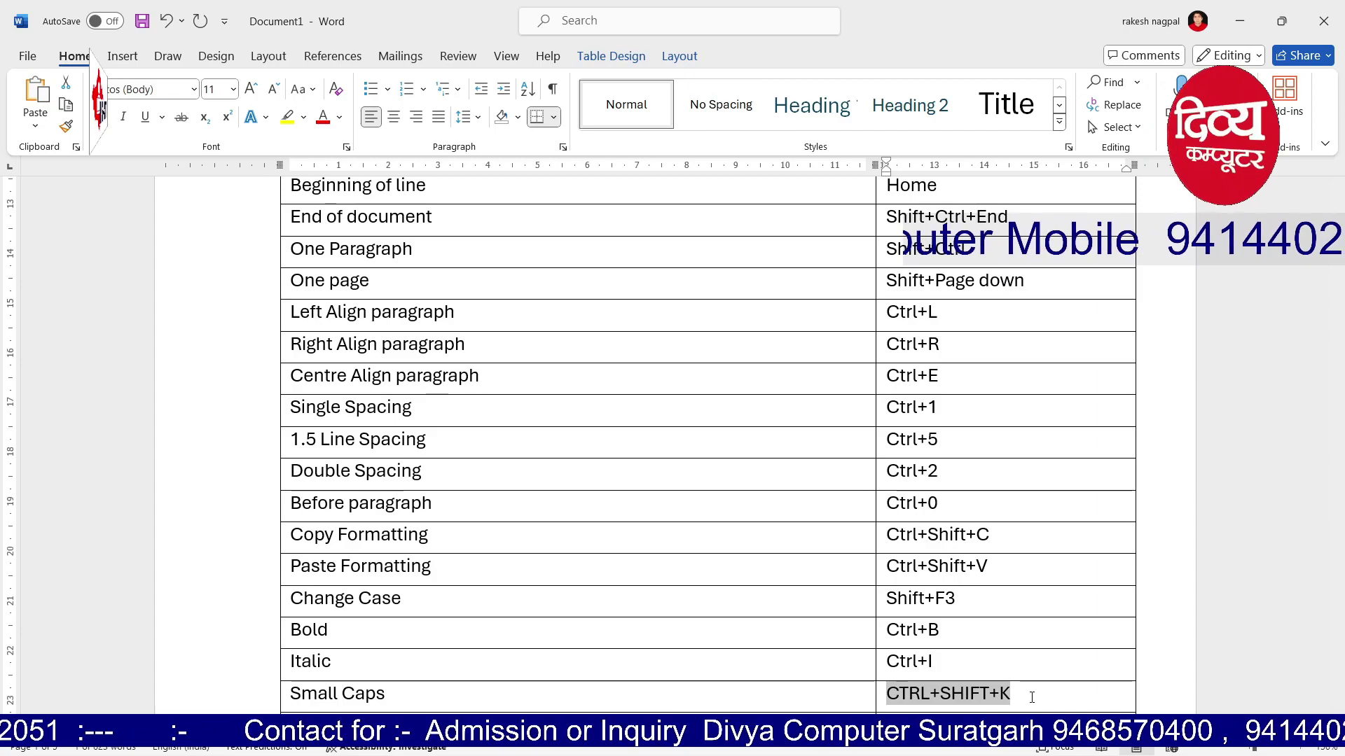
{"action": "left_click", "coordinate": [1030, 697]}
Underline the Ctrl+U text in the Under Line row on the second page
{"action": "scroll", "coordinate": [1032, 697], "scroll_direction": "down", "scroll_amount": 5}
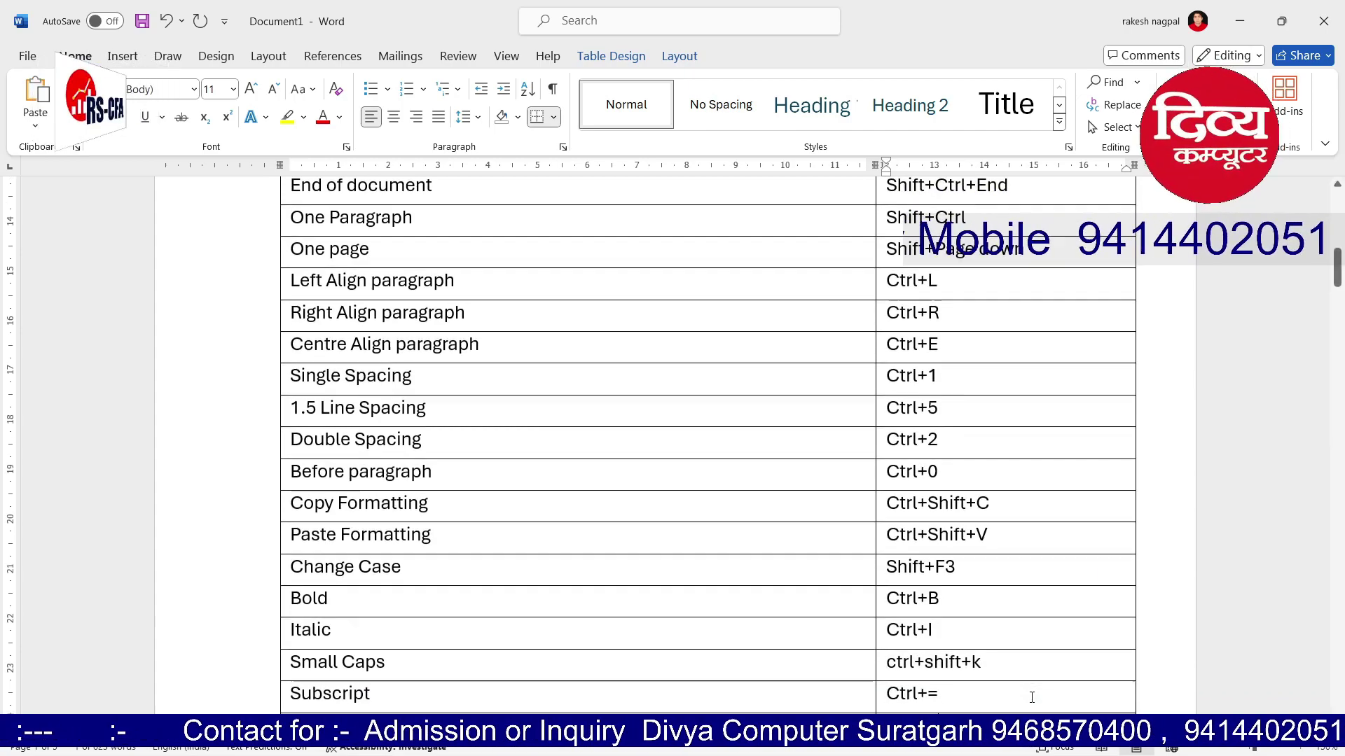
{"action": "scroll", "coordinate": [1031, 698], "scroll_direction": "down", "scroll_amount": 1}
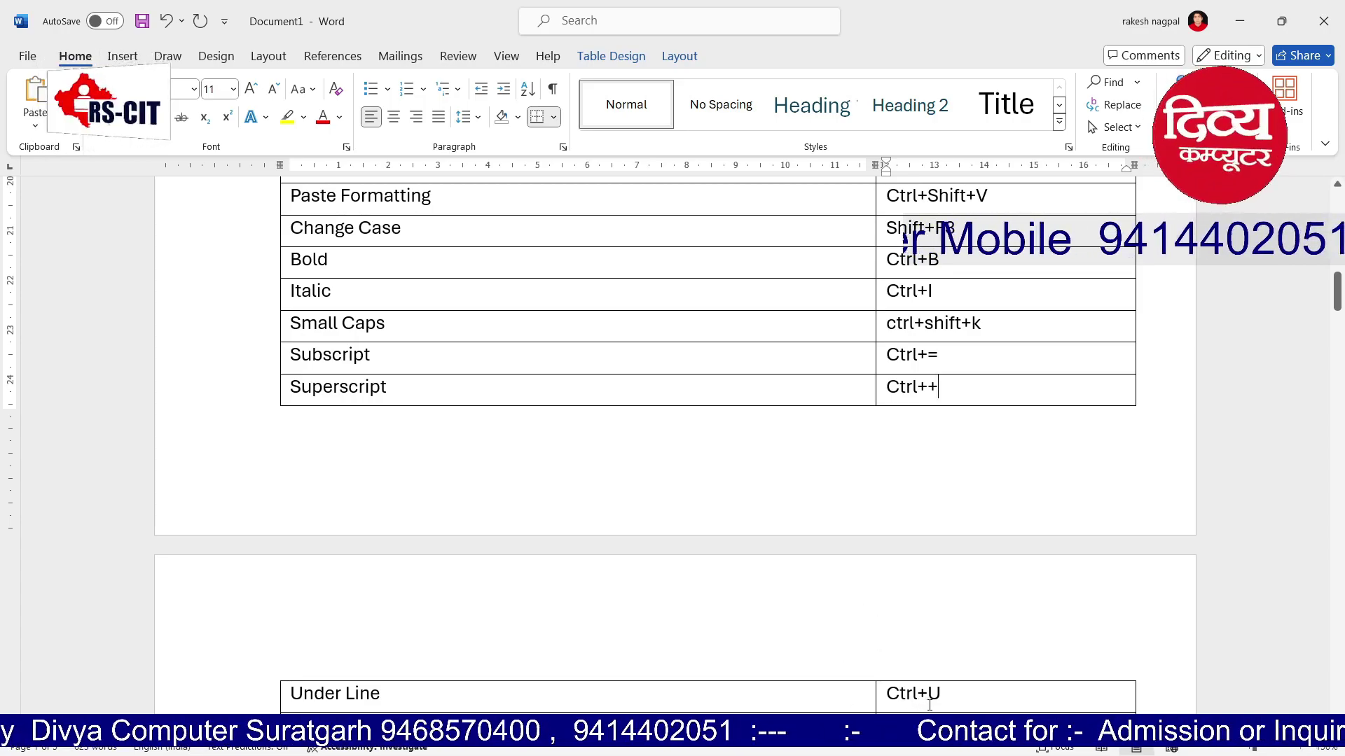
{"action": "left_click", "coordinate": [975, 699]}
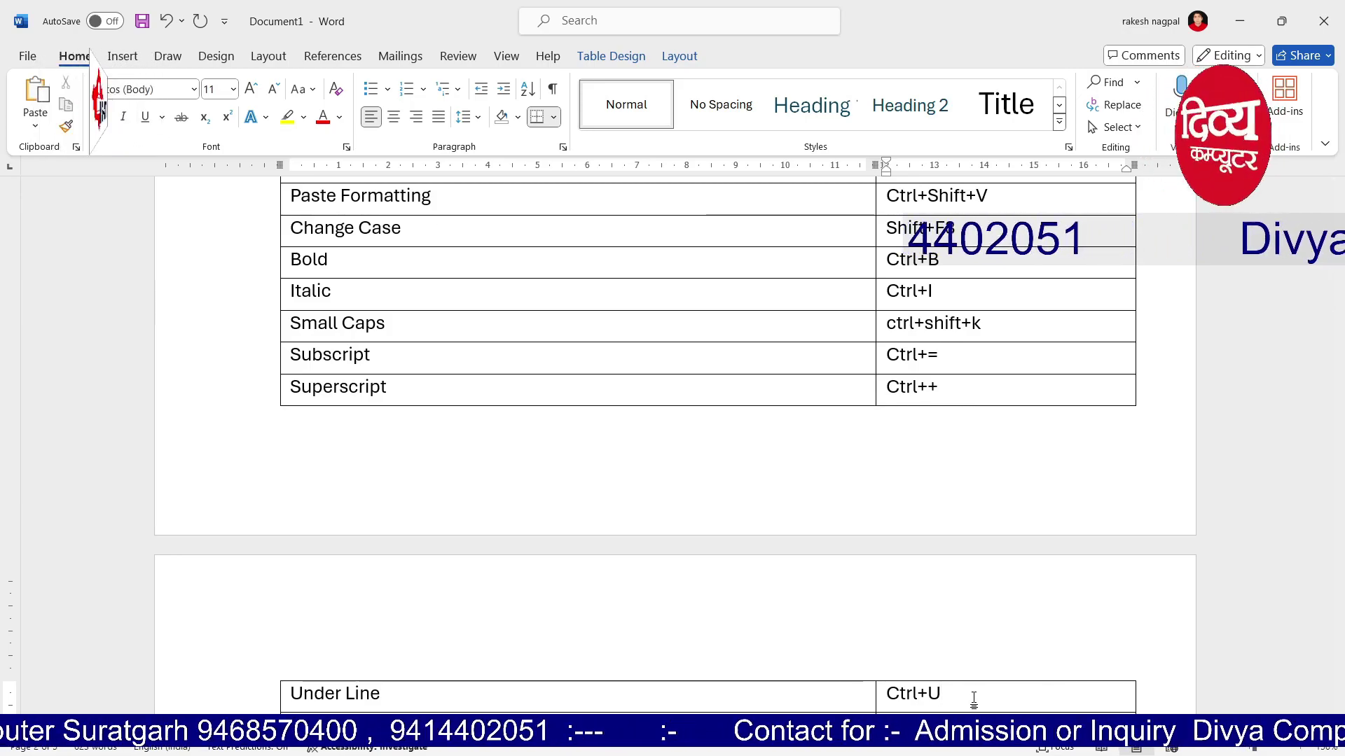
{"action": "key", "text": "shift+Left"}
{"action": "key", "text": "shift+Left"}
{"action": "key", "text": "shift+Left"}
{"action": "key", "text": "shift+Left"}
{"action": "key", "text": "shift+Left"}
{"action": "key", "text": "shift+Left"}
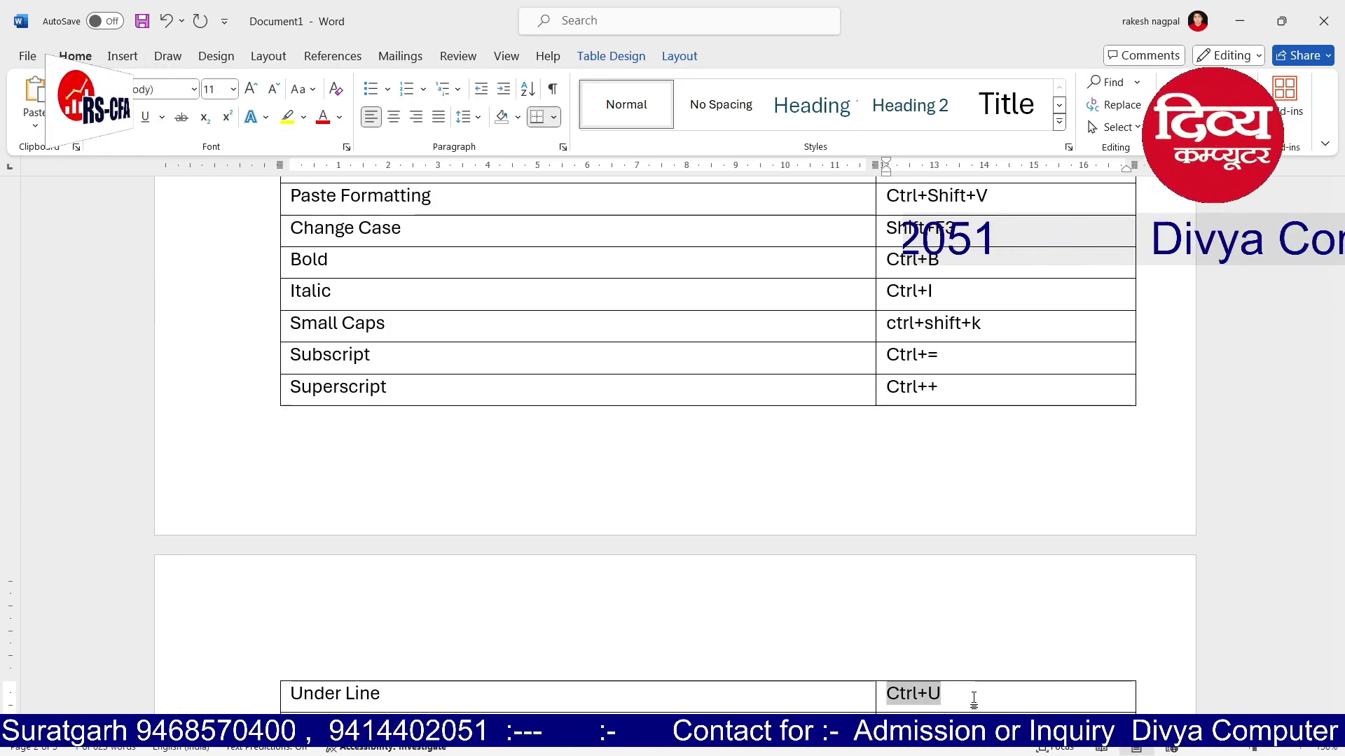
{"action": "key", "text": "ctrl+u"}
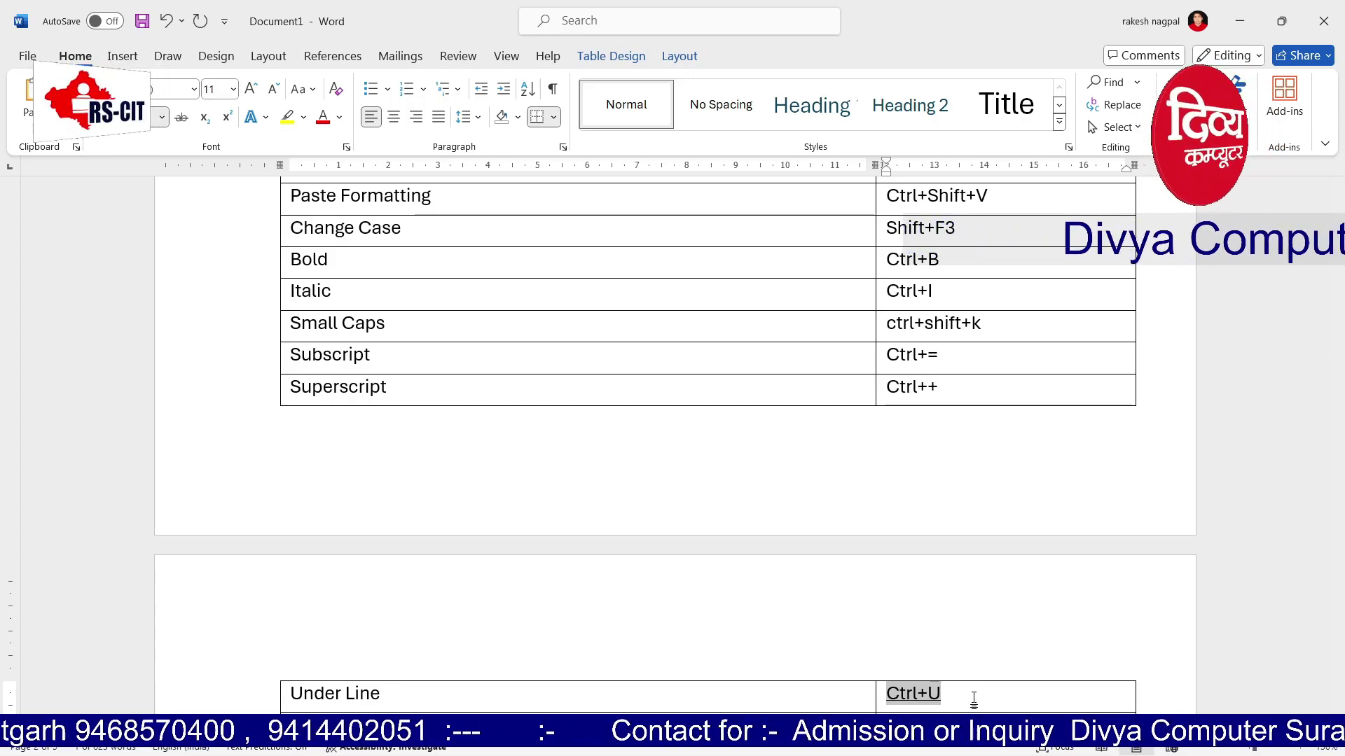
{"action": "left_click", "coordinate": [973, 698]}
{"action": "key", "text": "Down"}
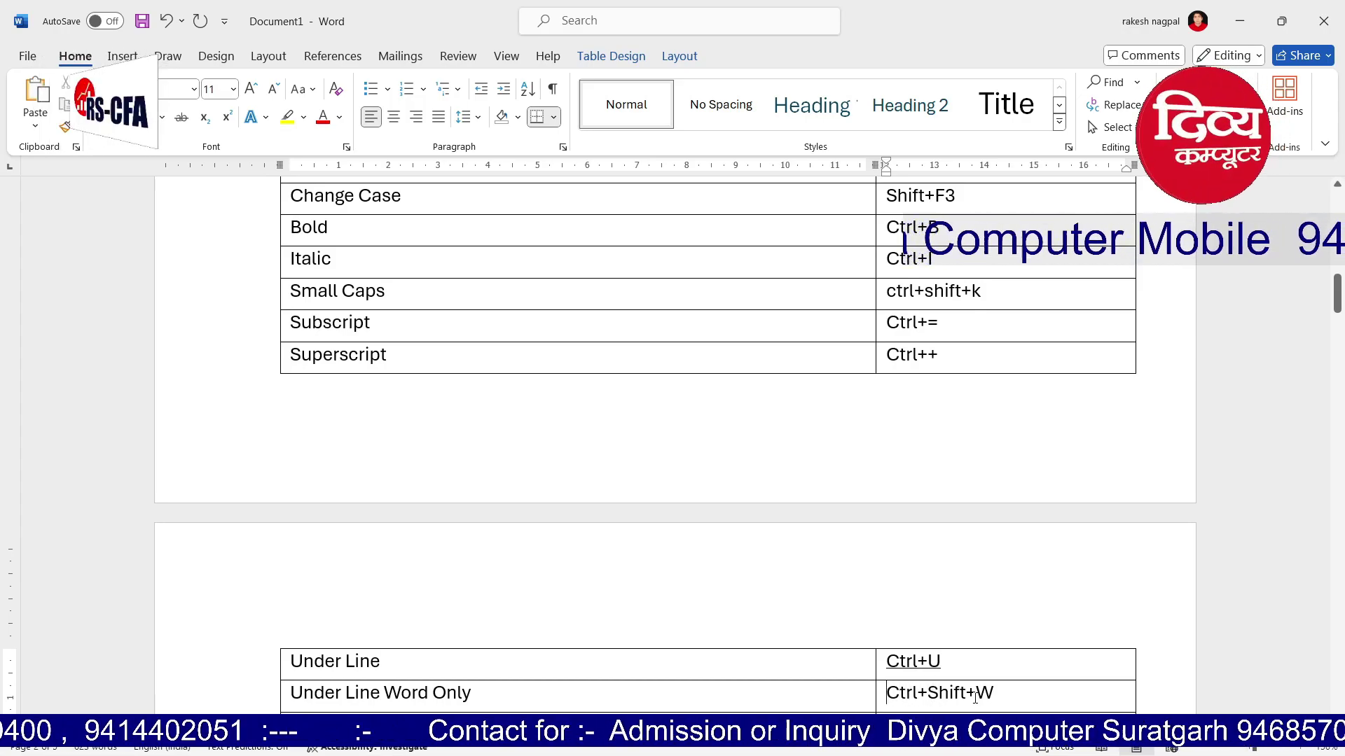
{"action": "key", "text": "Home"}
{"action": "key", "text": "shift+Right"}
{"action": "key", "text": "shift+Right"}
{"action": "key", "text": "shift+Right"}
{"action": "key", "text": "shift+Right"}
{"action": "key", "text": "shift+Right"}
{"action": "key", "text": "shift+Right"}
{"action": "key", "text": "shift+Right"}
{"action": "key", "text": "shift+Right"}
{"action": "key", "text": "shift+Right"}
{"action": "key", "text": "shift+Right"}
{"action": "key", "text": "shift+Right"}
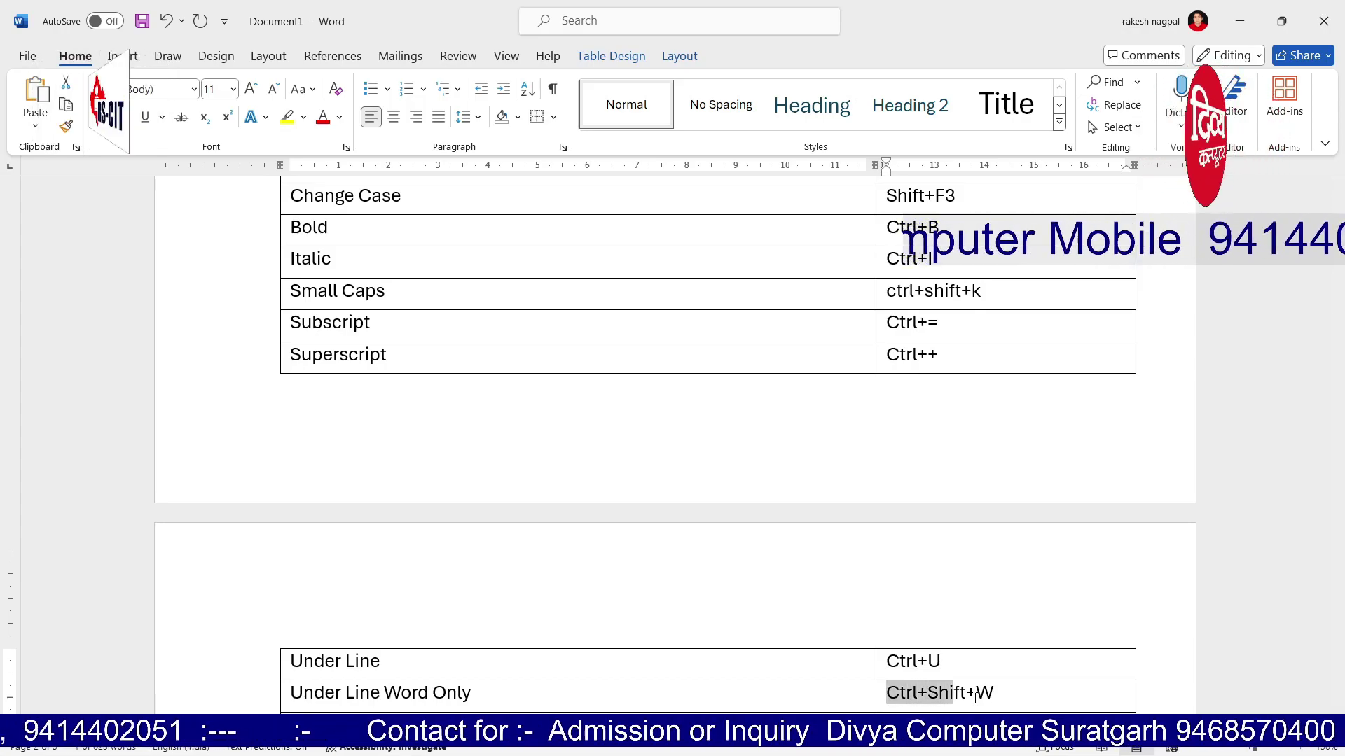
{"action": "key", "text": "shift+Right"}
{"action": "key", "text": "shift+Right"}
{"action": "key", "text": "shift+Left"}
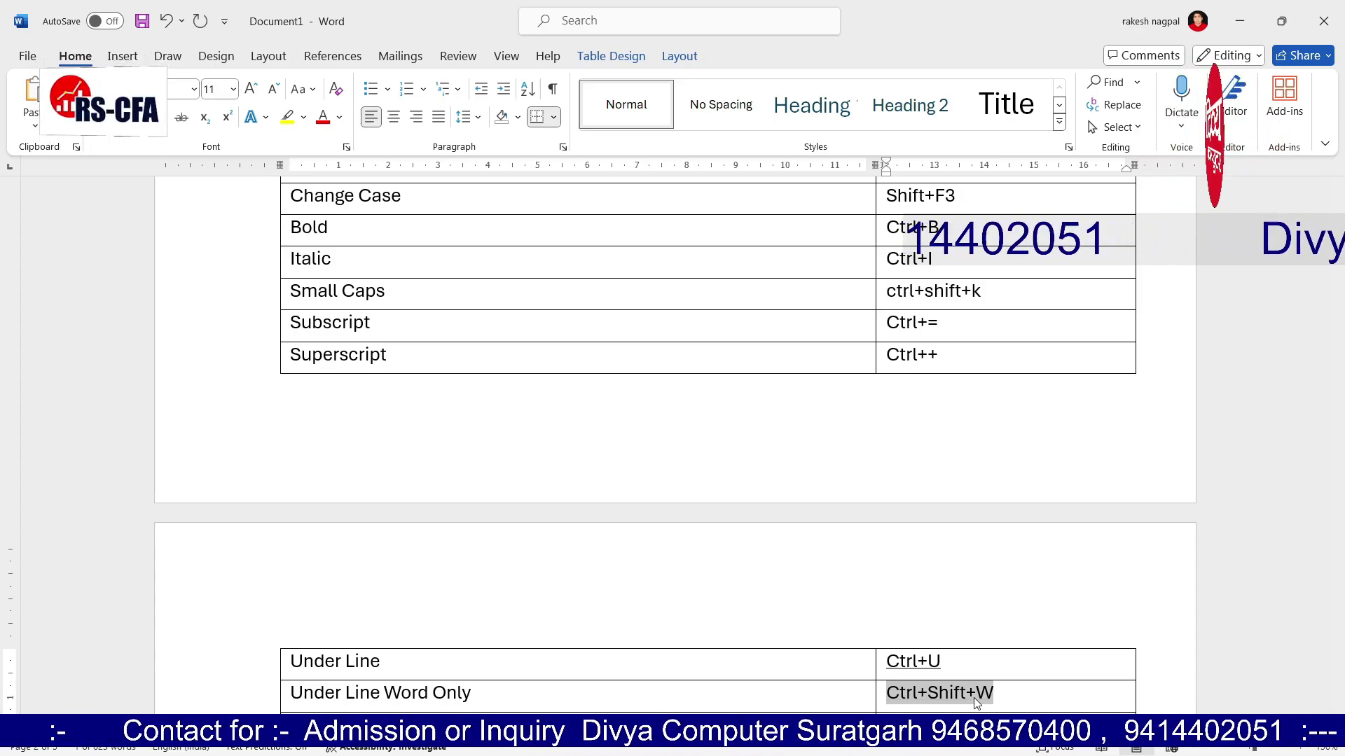
Apply words-only underlining to the text "Under Line Word Only" in the first column of its row
{"action": "left_click", "coordinate": [481, 685]}
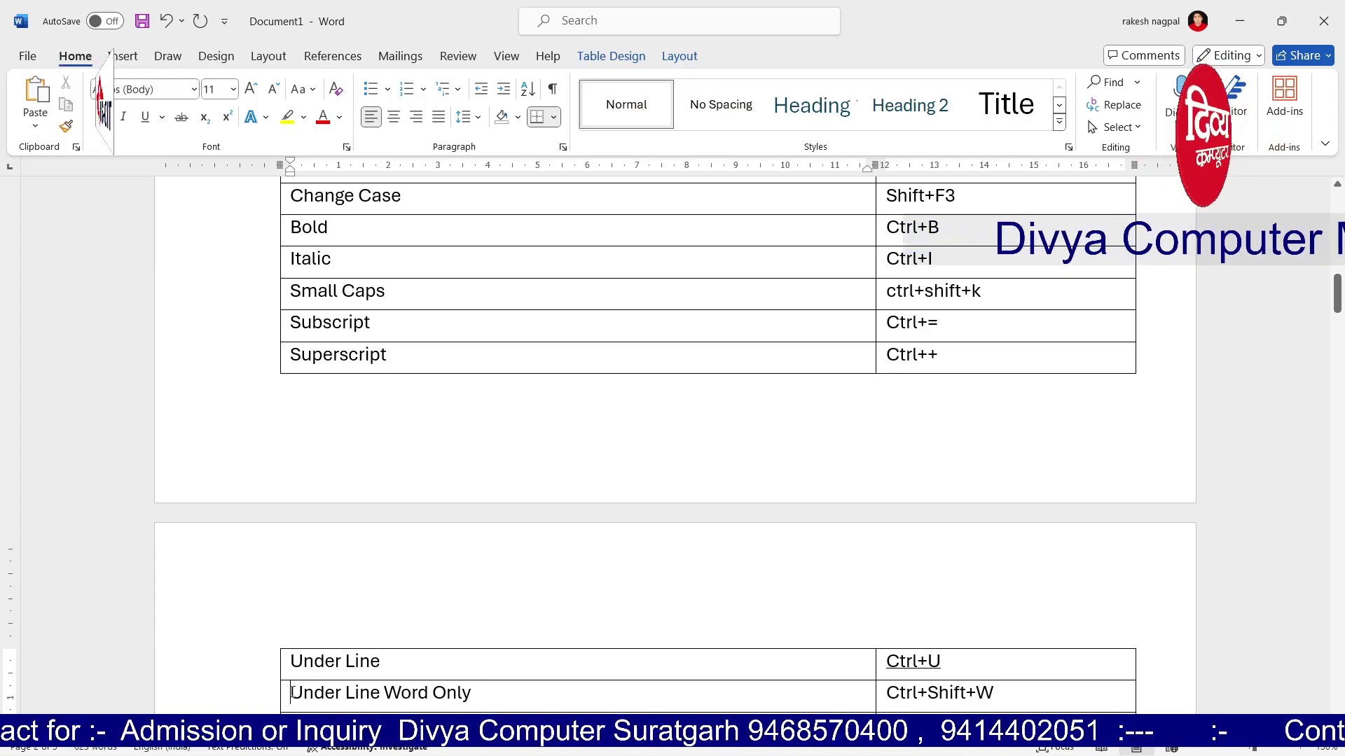
{"action": "key", "text": "shift+Right"}
{"action": "key", "text": "shift+Right"}
{"action": "key", "text": "shift+Right"}
{"action": "key", "text": "shift+Right"}
{"action": "key", "text": "shift+Right"}
{"action": "key", "text": "shift+Right"}
{"action": "key", "text": "shift+Right"}
{"action": "key", "text": "shift+Right"}
{"action": "key", "text": "shift+Right"}
{"action": "key", "text": "shift+Right"}
{"action": "key", "text": "shift+Right"}
{"action": "key", "text": "shift+Right"}
{"action": "key", "text": "shift+Right"}
{"action": "key", "text": "shift+Right"}
{"action": "key", "text": "shift+Right"}
{"action": "key", "text": "shift+Right"}
{"action": "key", "text": "shift+Right"}
{"action": "key", "text": "shift+Right"}
{"action": "key", "text": "shift+Right"}
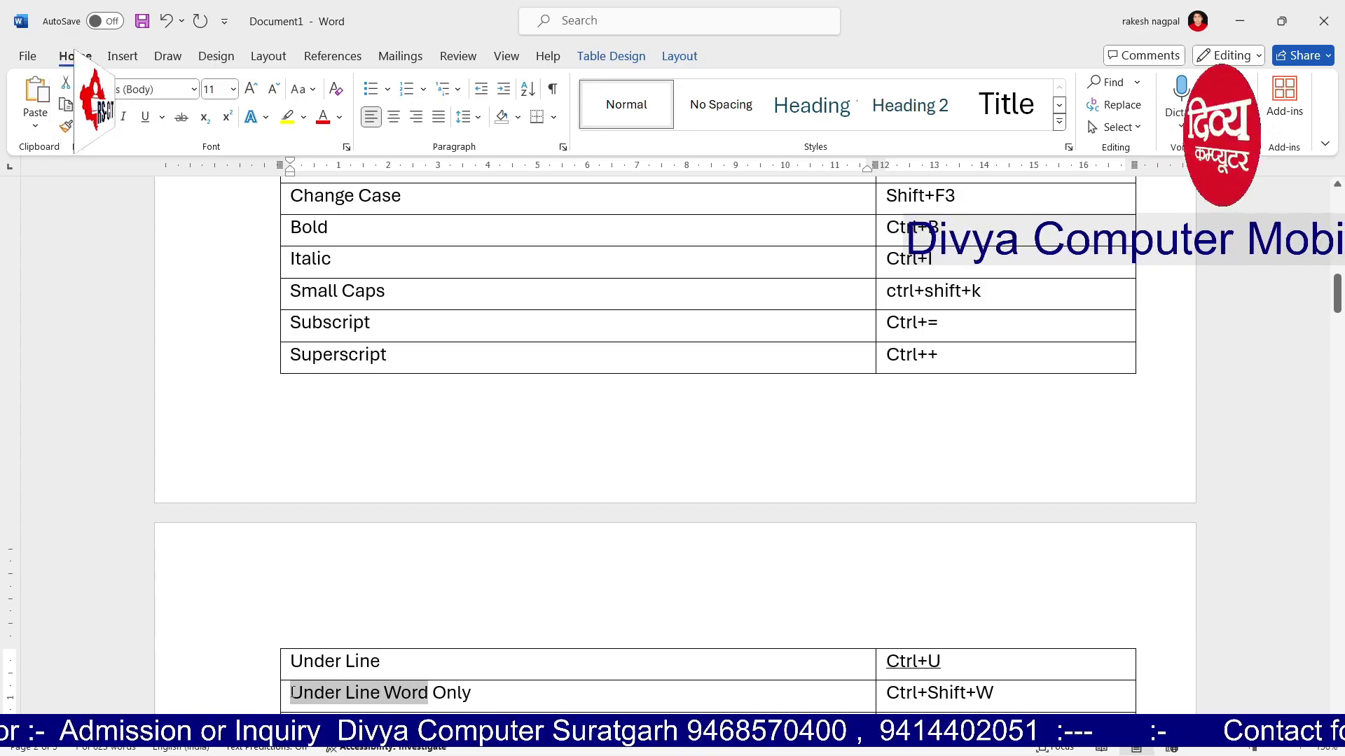
{"action": "key", "text": "shift+Right"}
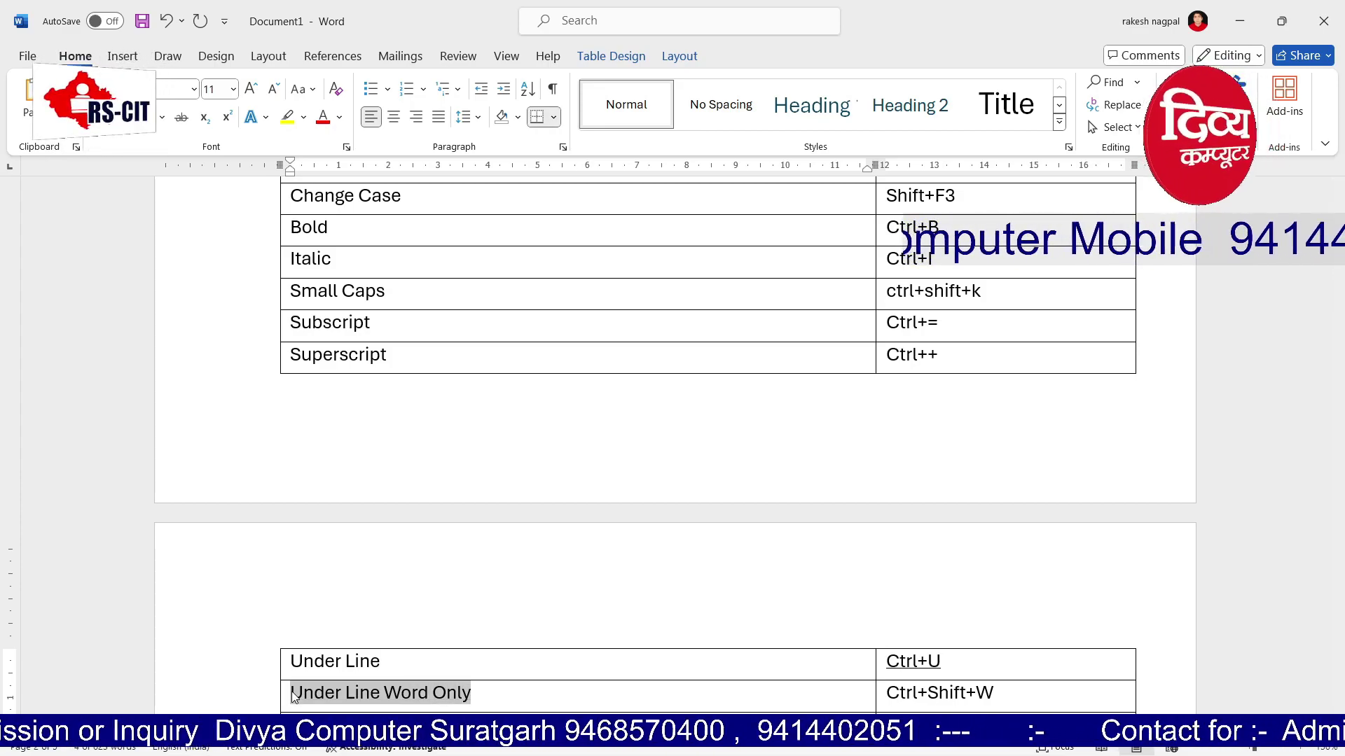
{"action": "key", "text": "ctrl+shift+w"}
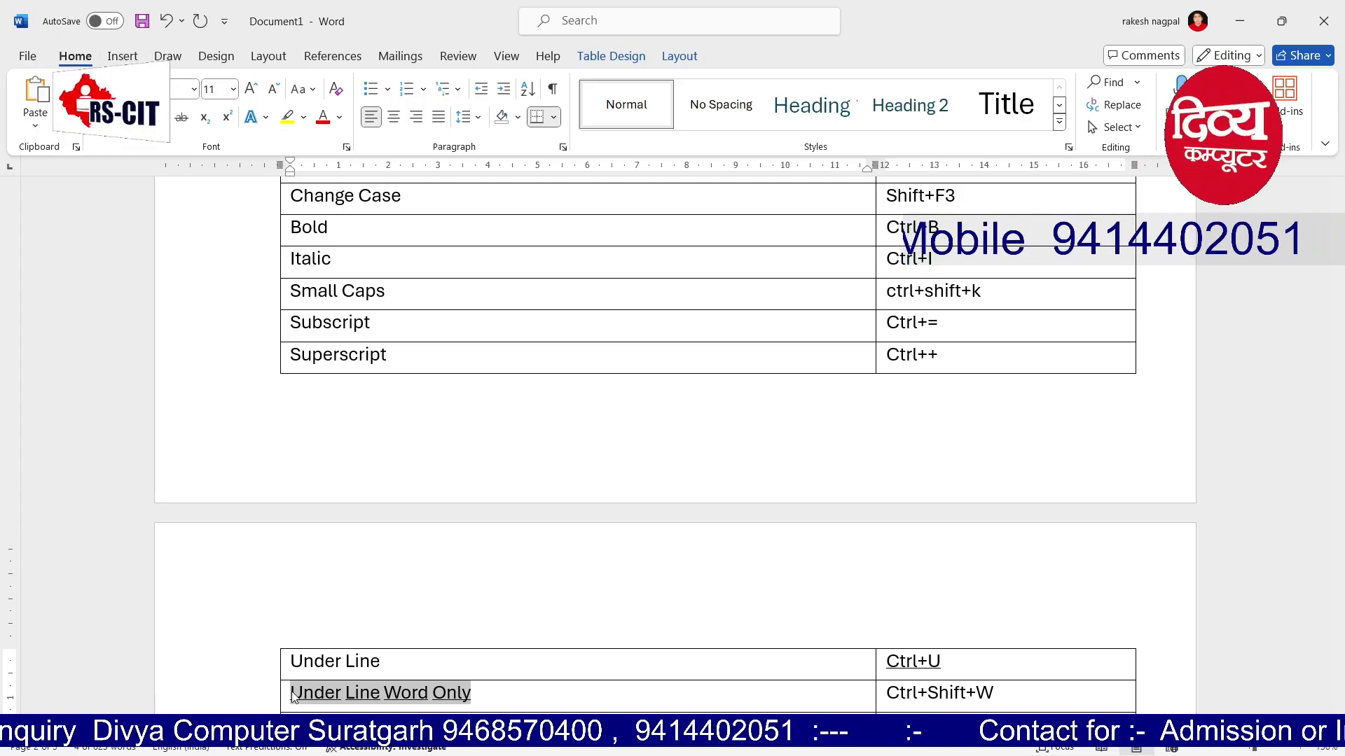
{"action": "scroll", "coordinate": [292, 697], "scroll_direction": "down", "scroll_amount": 1}
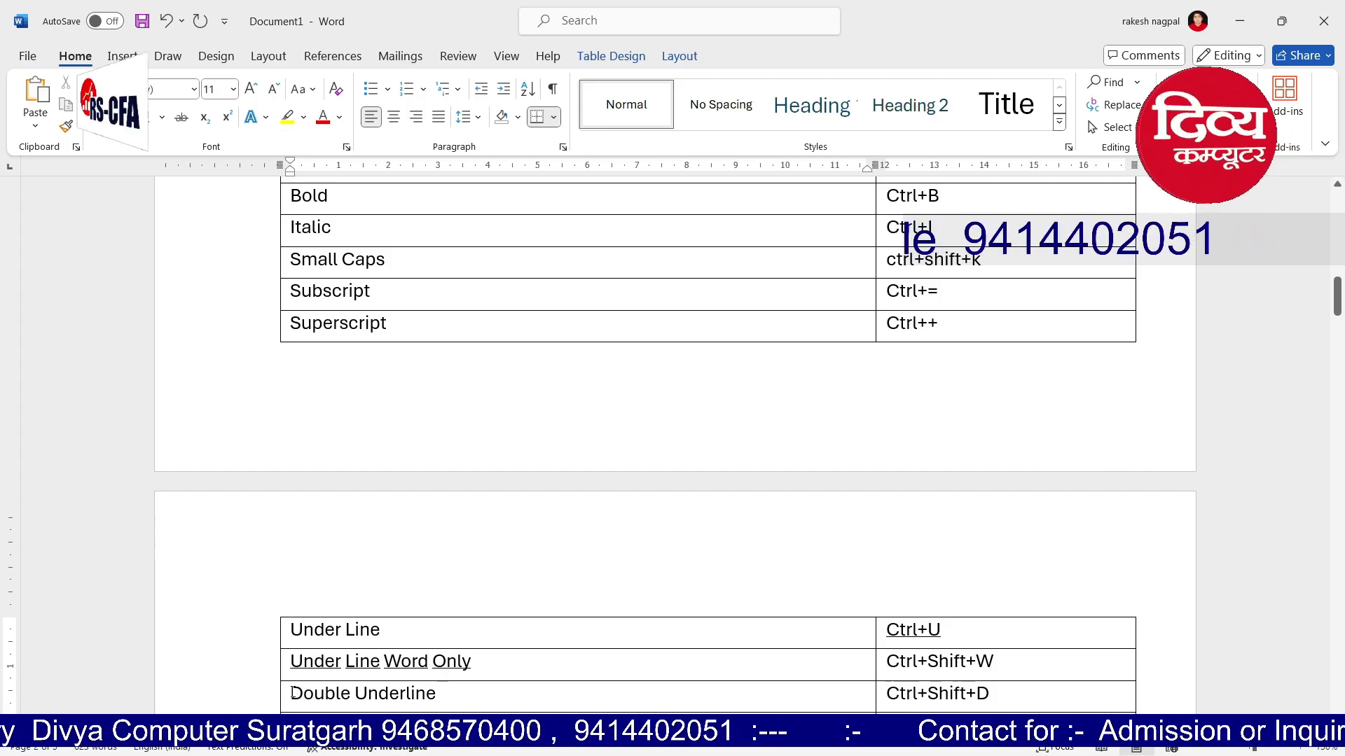
{"action": "key", "text": "shift+Left"}
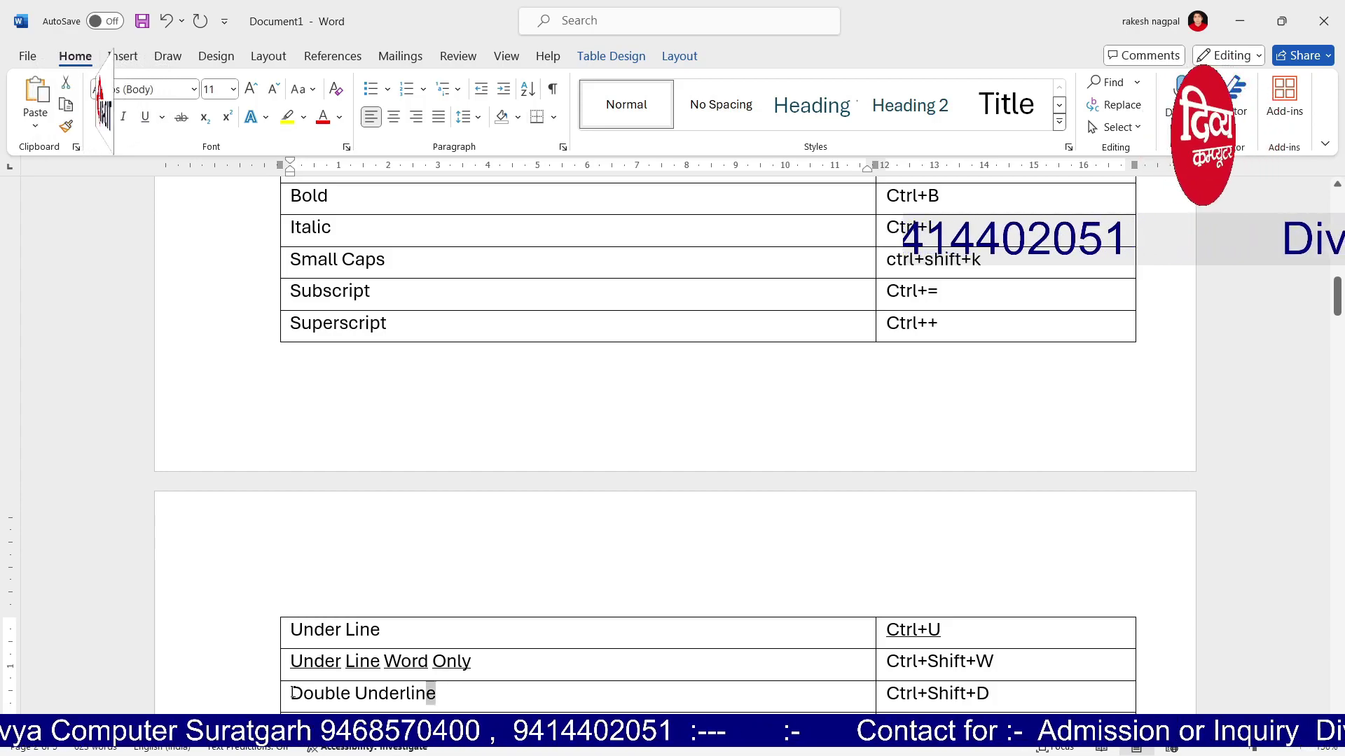
{"action": "key", "text": "shift+Up"}
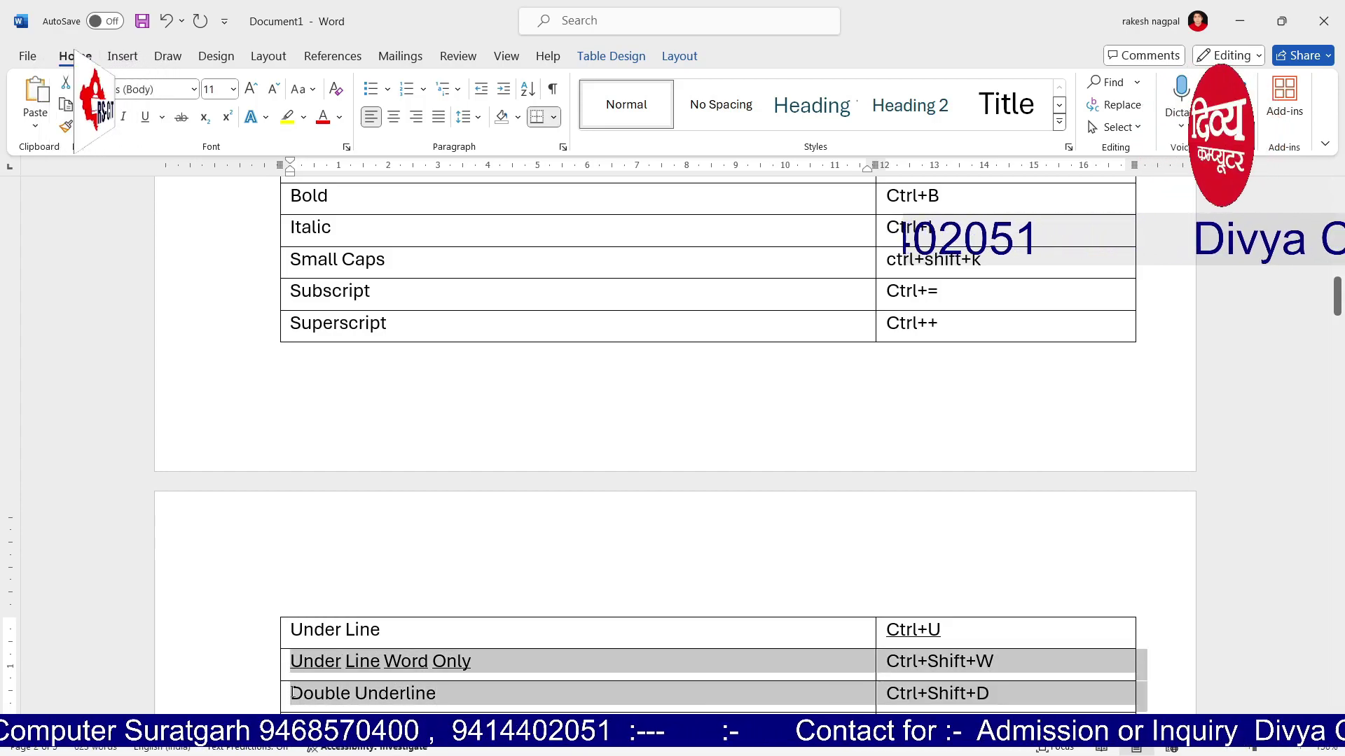
{"action": "key", "text": "shift+Down"}
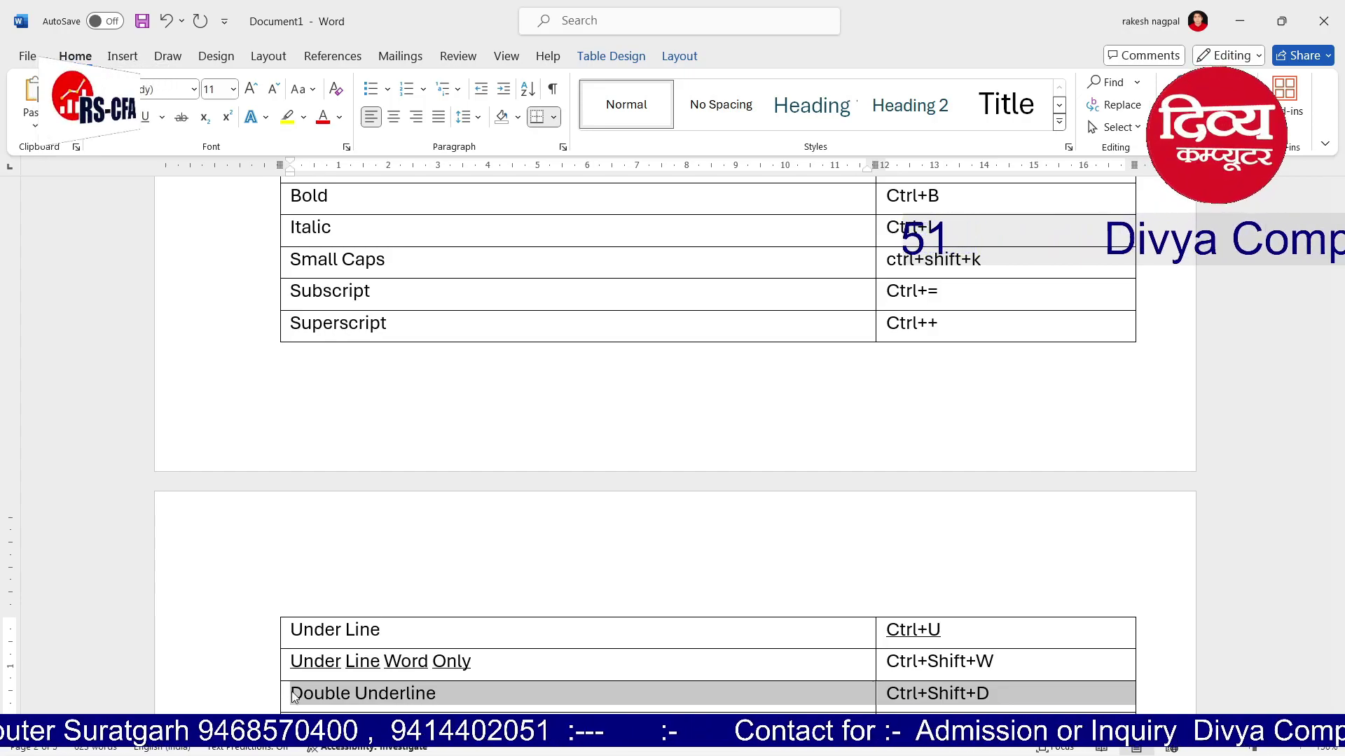
Apply a double underline to the text "Double Underline" in the first column of its row
{"action": "left_click", "coordinate": [283, 688]}
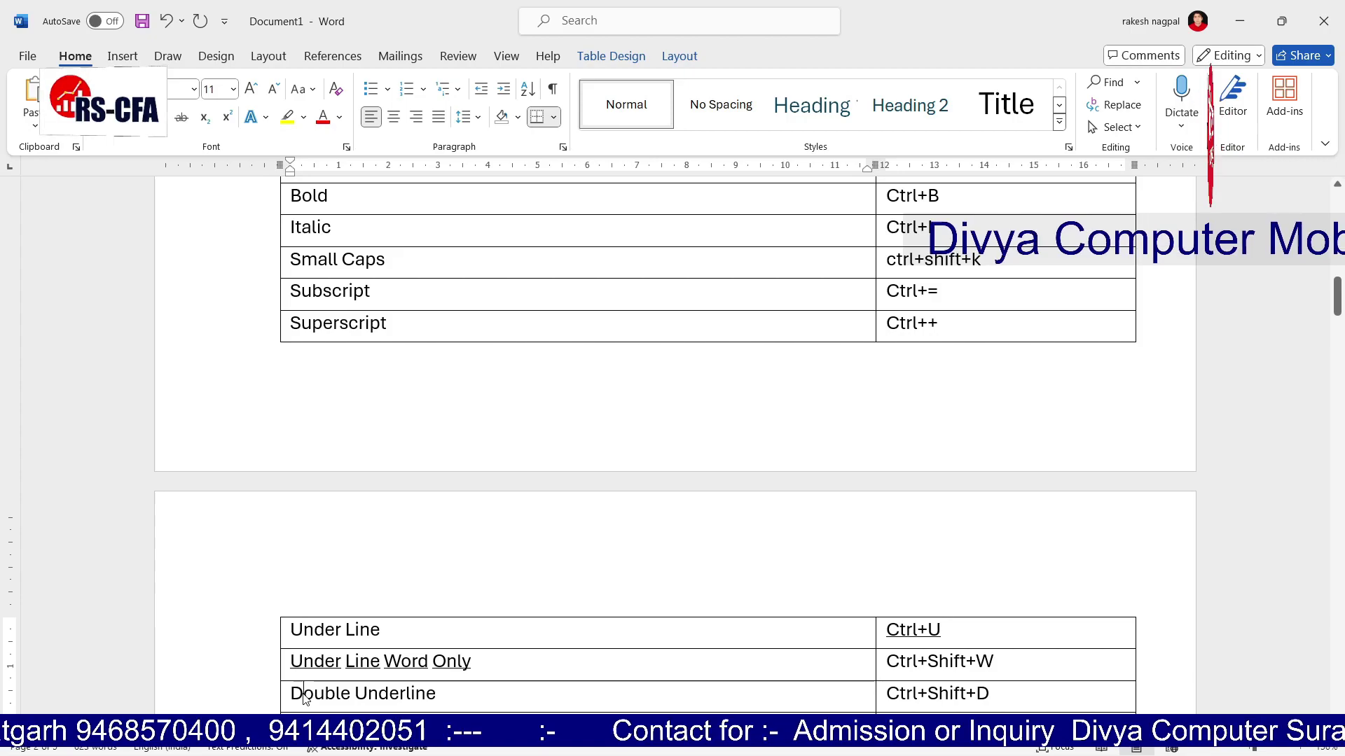
{"action": "key", "text": "Left"}
{"action": "key", "text": "shift+Right"}
{"action": "key", "text": "shift+Right"}
{"action": "key", "text": "shift+Right"}
{"action": "key", "text": "shift+Right"}
{"action": "key", "text": "shift+Right"}
{"action": "key", "text": "shift+Right"}
{"action": "key", "text": "shift+Right"}
{"action": "key", "text": "shift+Right"}
{"action": "key", "text": "shift+Right"}
{"action": "key", "text": "shift+Right"}
{"action": "key", "text": "shift+Right"}
{"action": "key", "text": "shift+Right"}
{"action": "key", "text": "shift+Right"}
{"action": "key", "text": "shift+Right"}
{"action": "key", "text": "shift+Right"}
{"action": "key", "text": "shift+Right"}
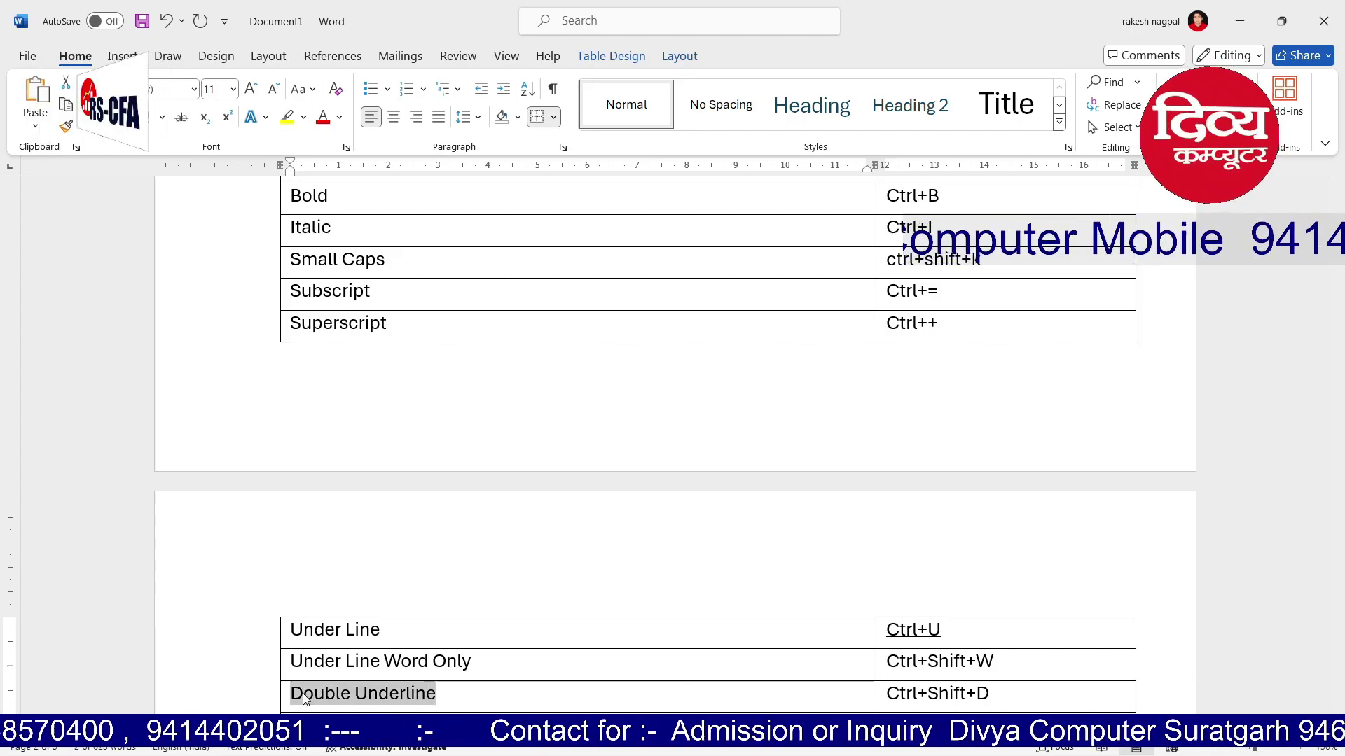
{"action": "key", "text": "ctrl+shift+d"}
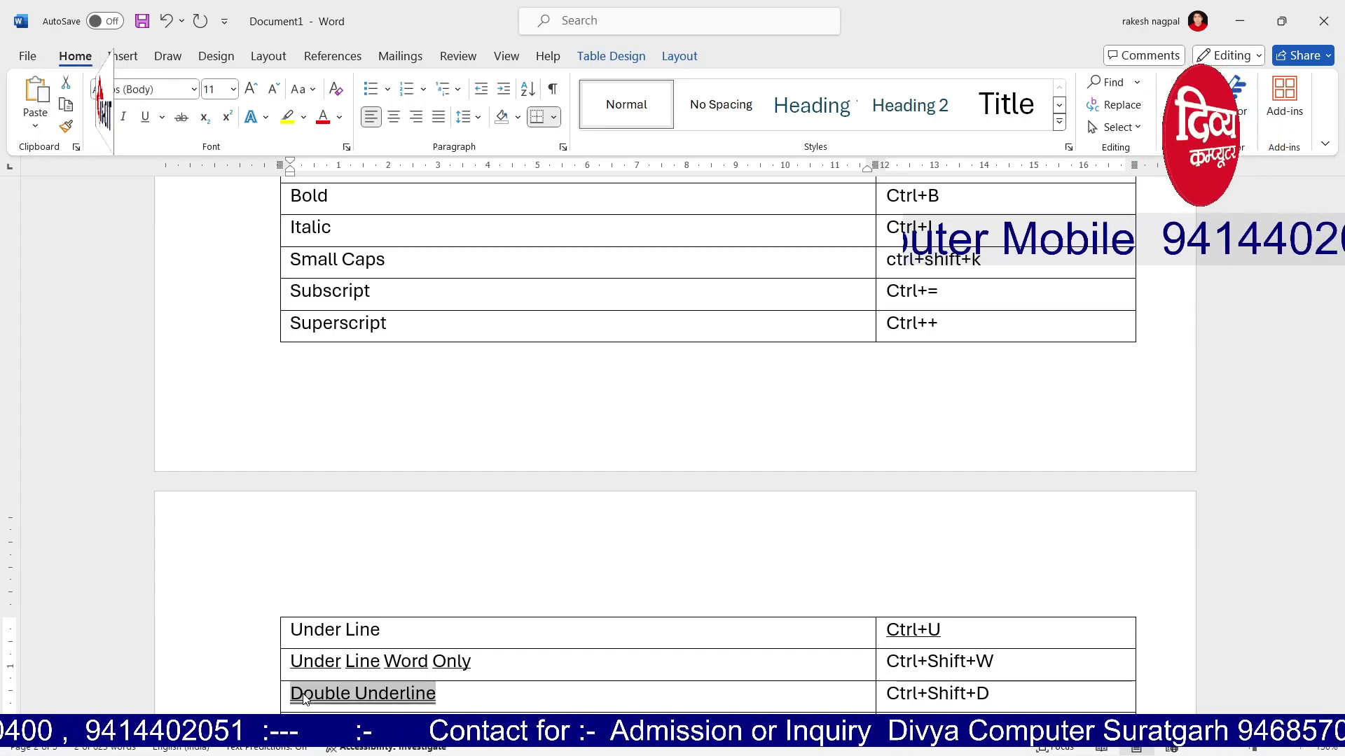
{"action": "key", "text": "Down"}
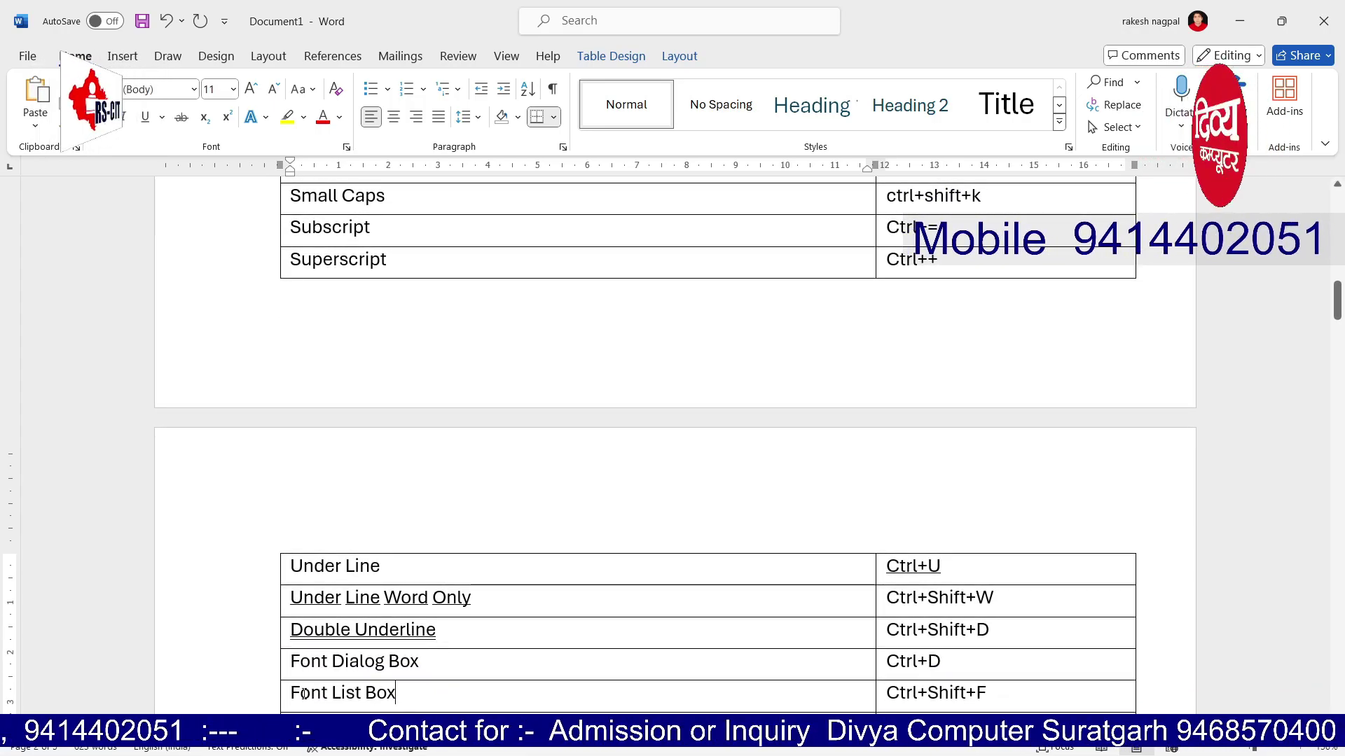
Change the Grow Font Size shortcut to "Ctrl+Shif+>" and the Shrink Font Size shortcut to "Ctrl+Shift+<"
{"action": "left_click", "coordinate": [993, 690]}
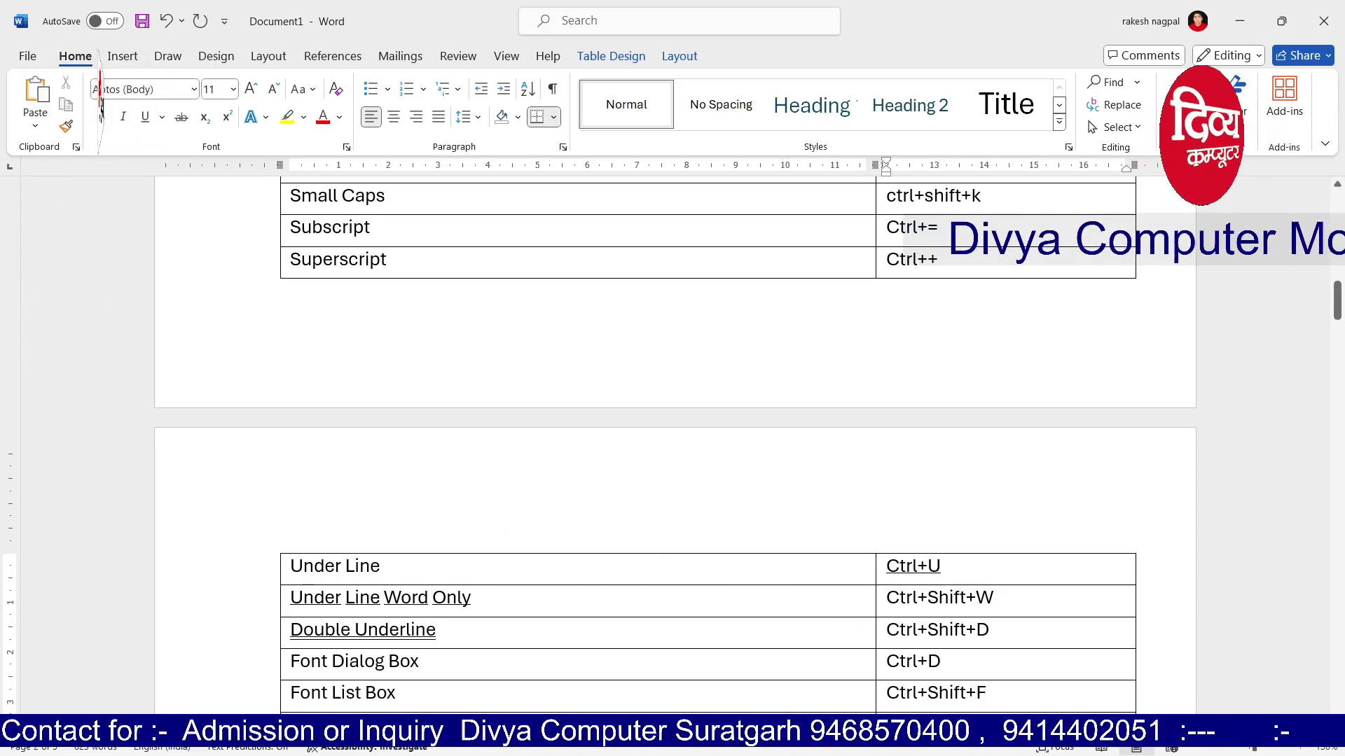
{"action": "scroll", "coordinate": [672, 448], "scroll_direction": "down", "scroll_amount": 1}
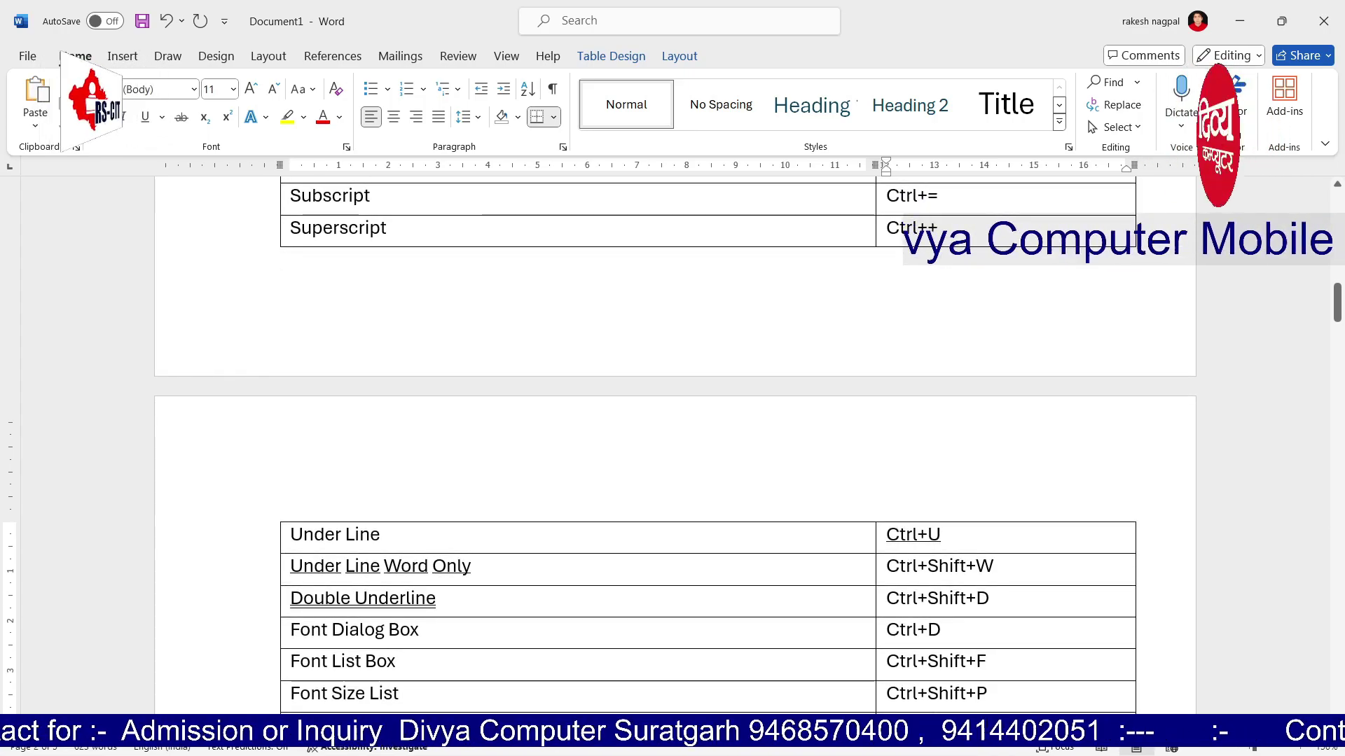
{"action": "scroll", "coordinate": [673, 448], "scroll_direction": "down", "scroll_amount": 4}
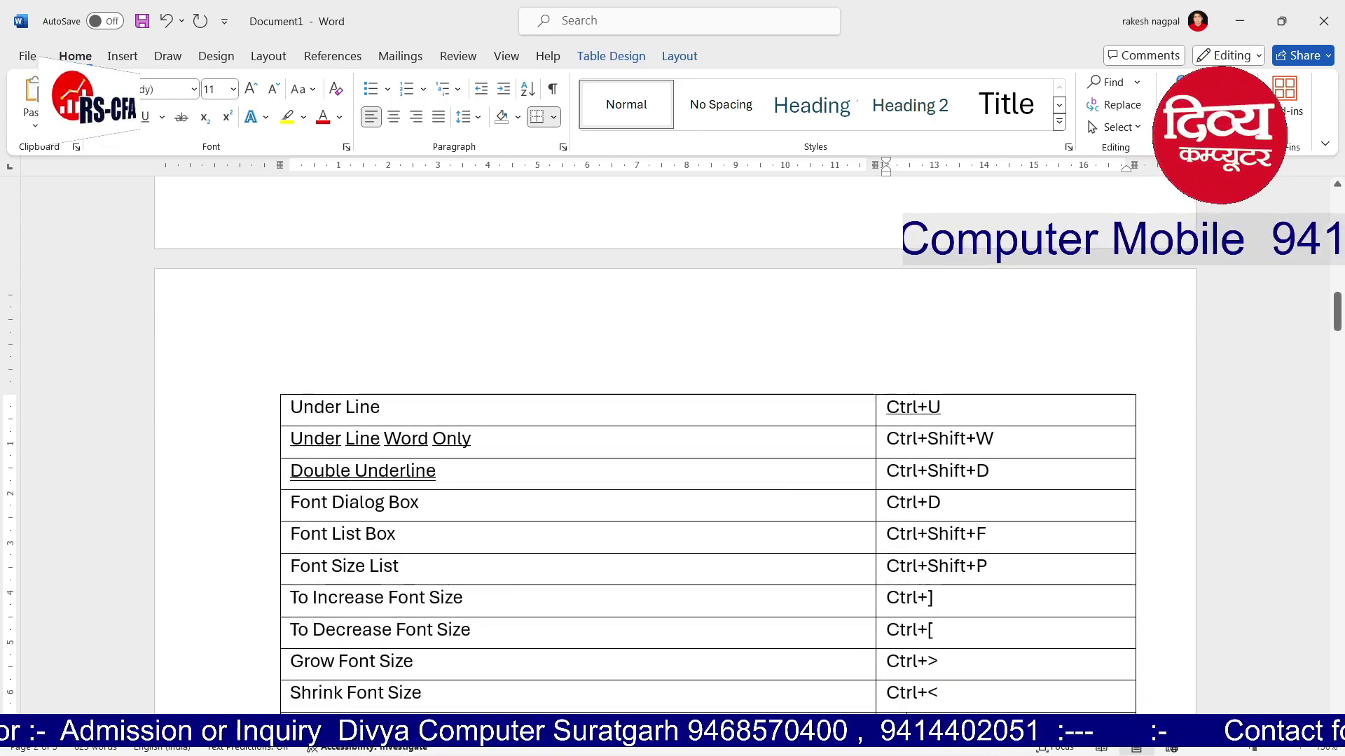
{"action": "left_click", "coordinate": [933, 597]}
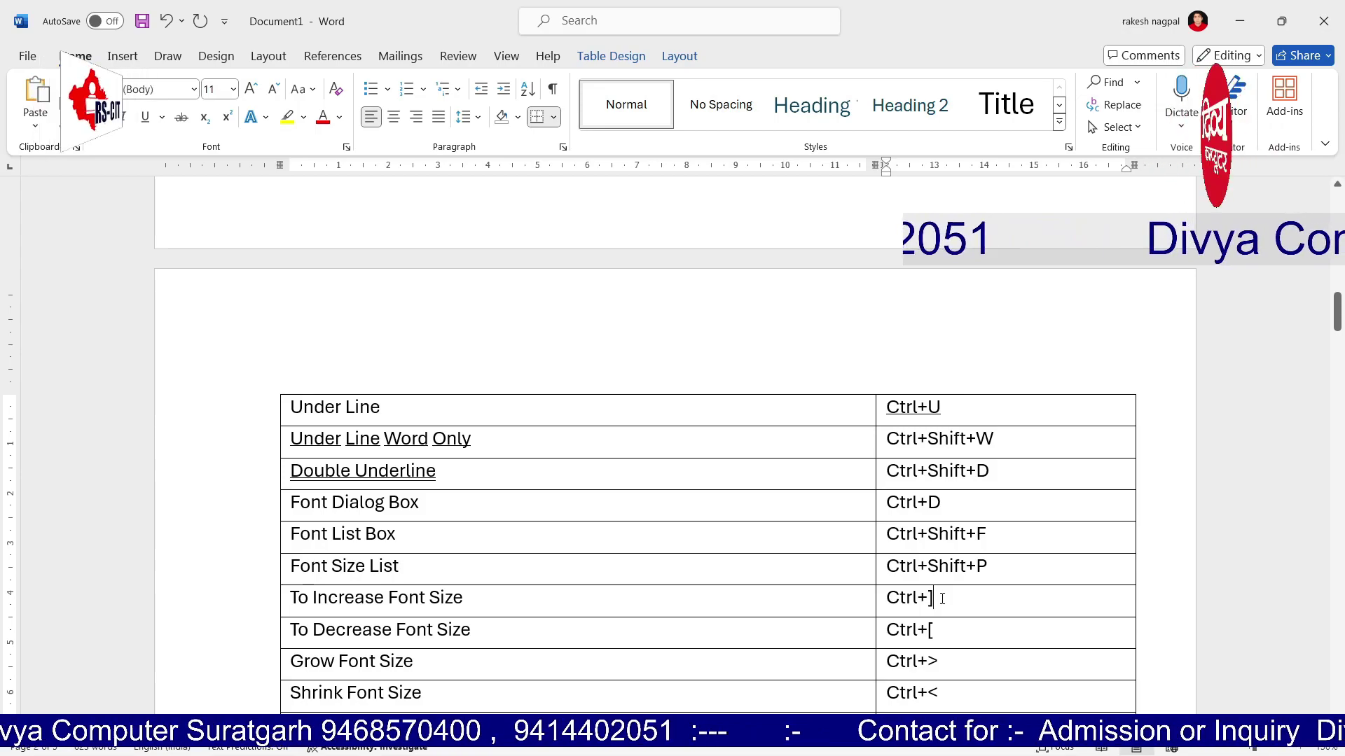
{"action": "left_click", "coordinate": [926, 663]}
{"action": "type", "text": "Shif6"}
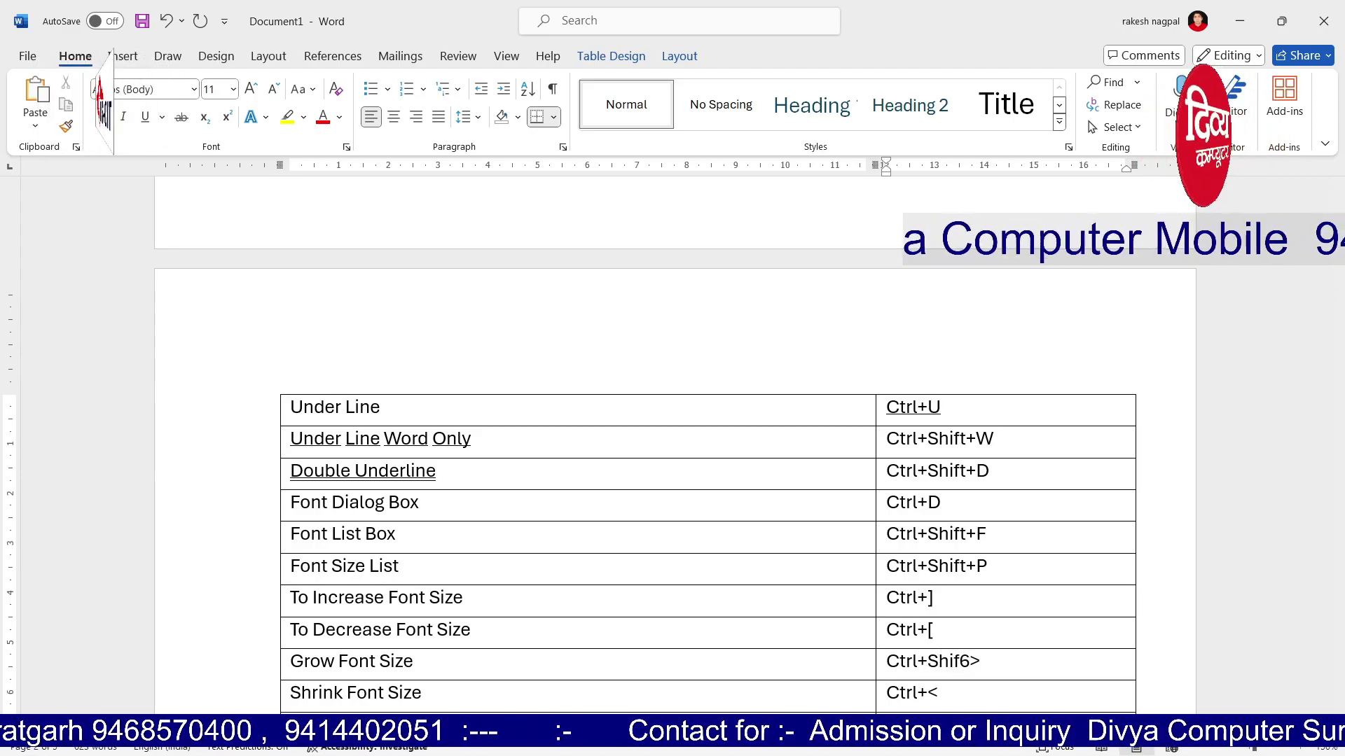
{"action": "key", "text": "BackSpace"}
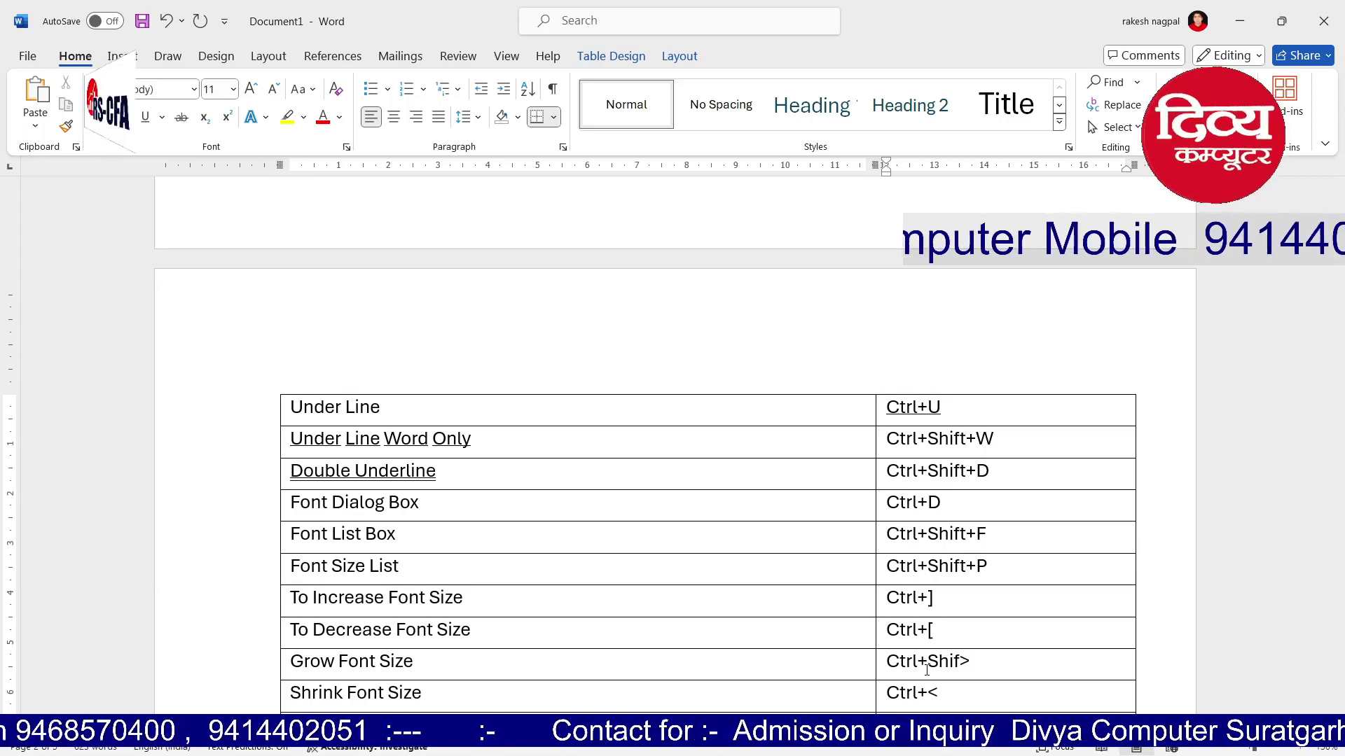
{"action": "type", "text": "+"}
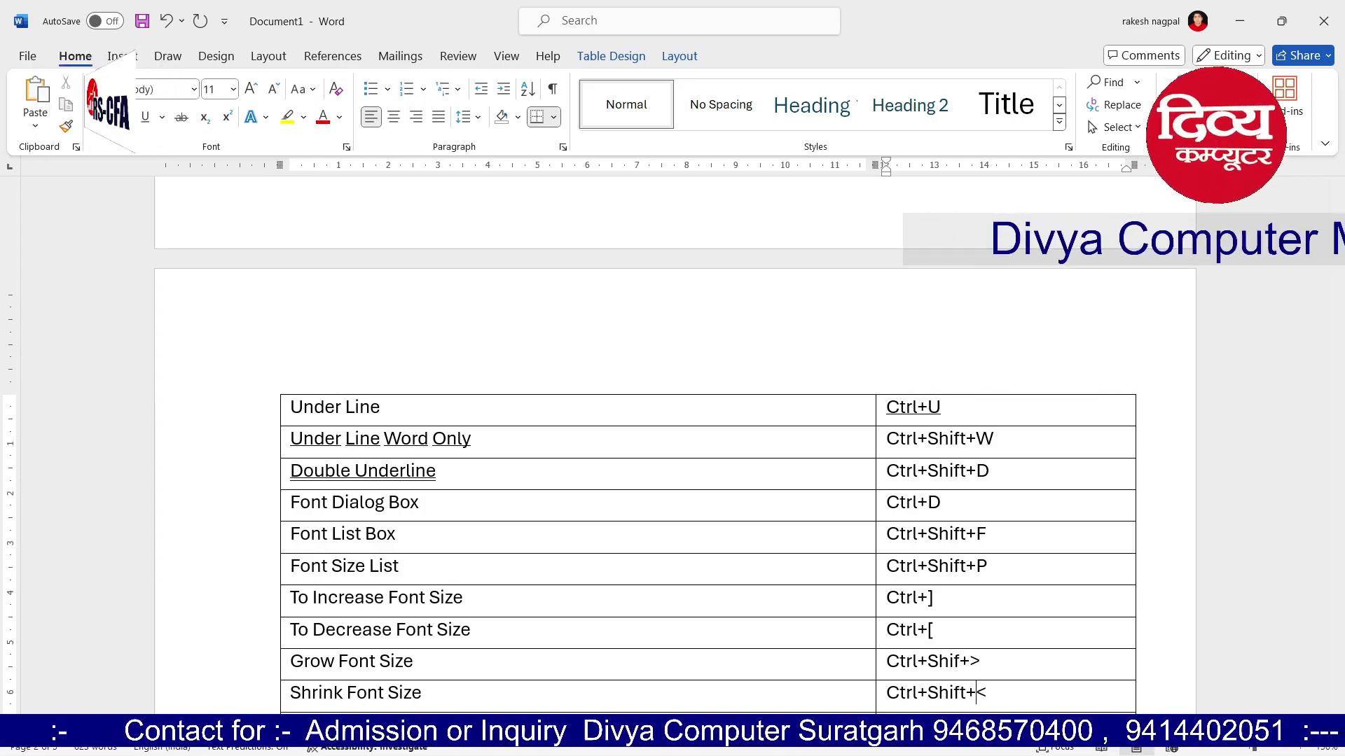
{"action": "key", "text": "Down"}
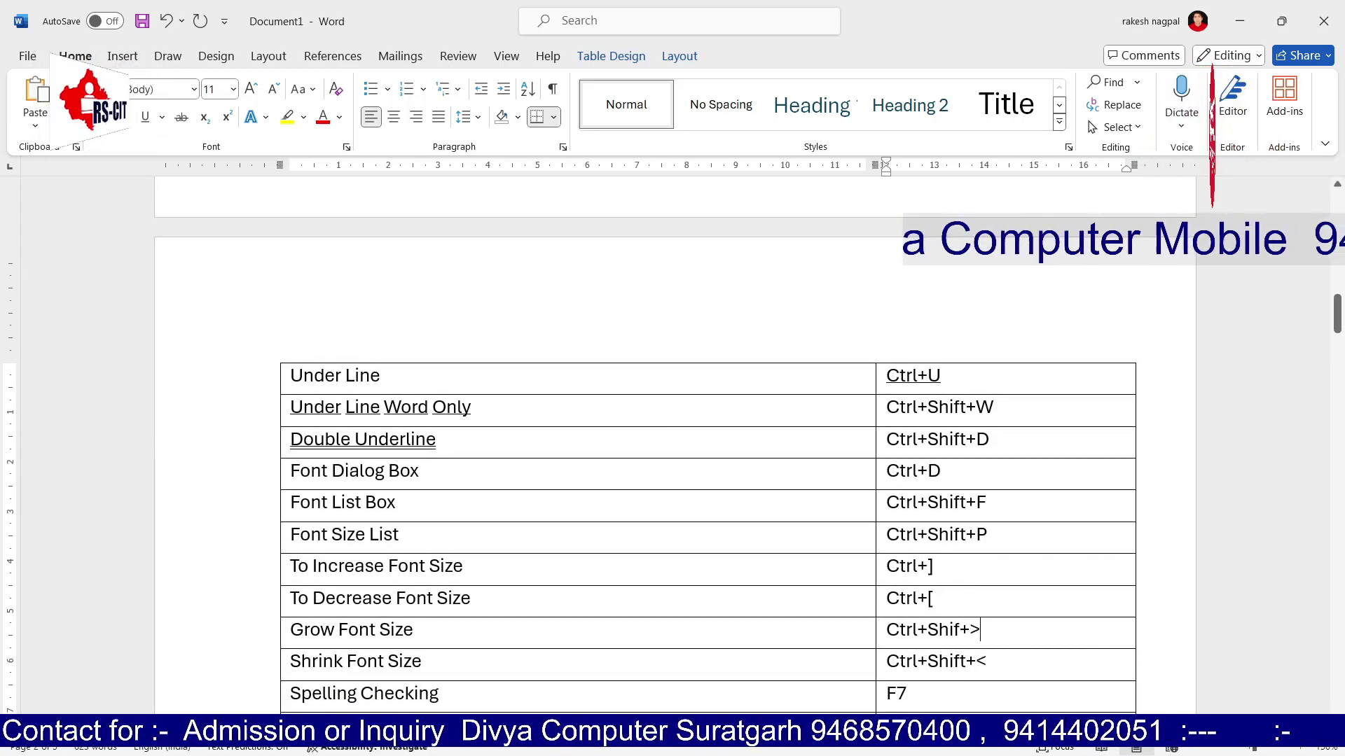
Append "1 point by 1 point size" to the To Increase Font Size description
{"action": "key", "text": "shift+Tab"}
{"action": "key", "text": "Right"}
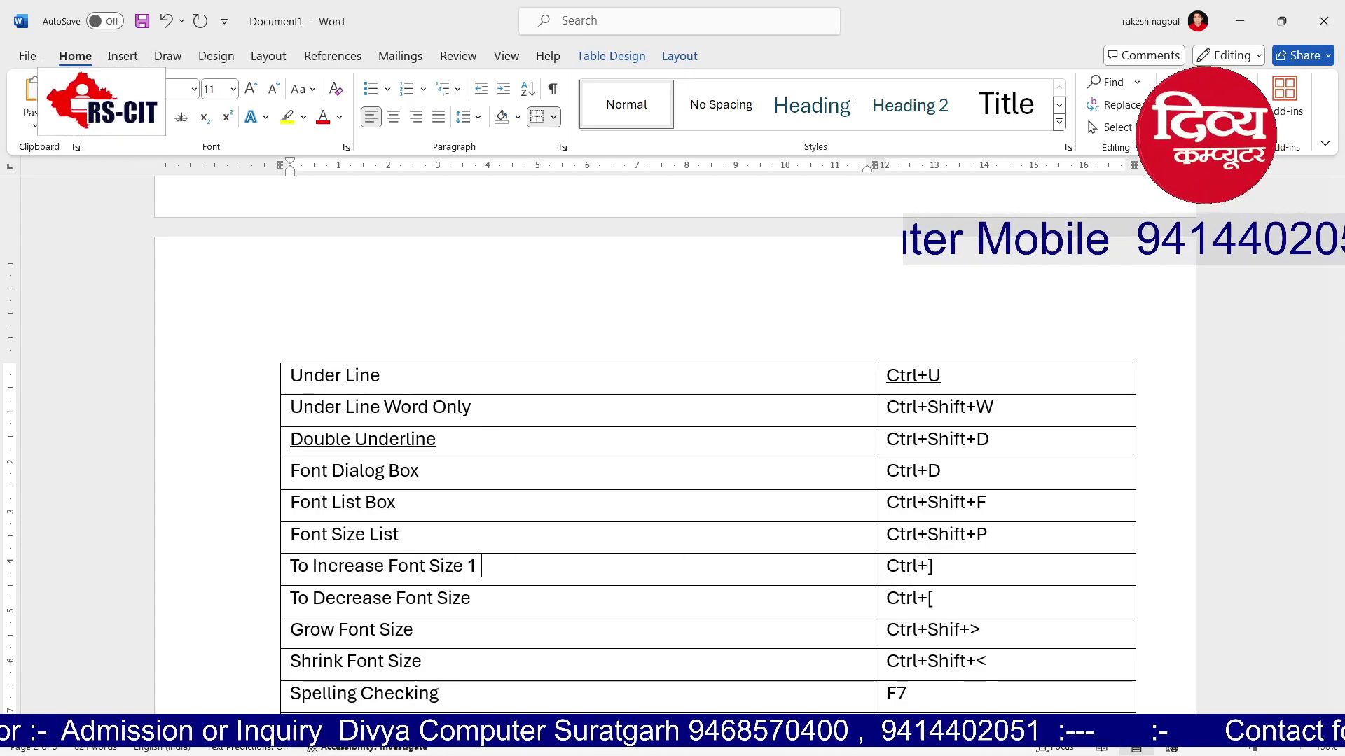
{"action": "type", "text": "1 point by "}
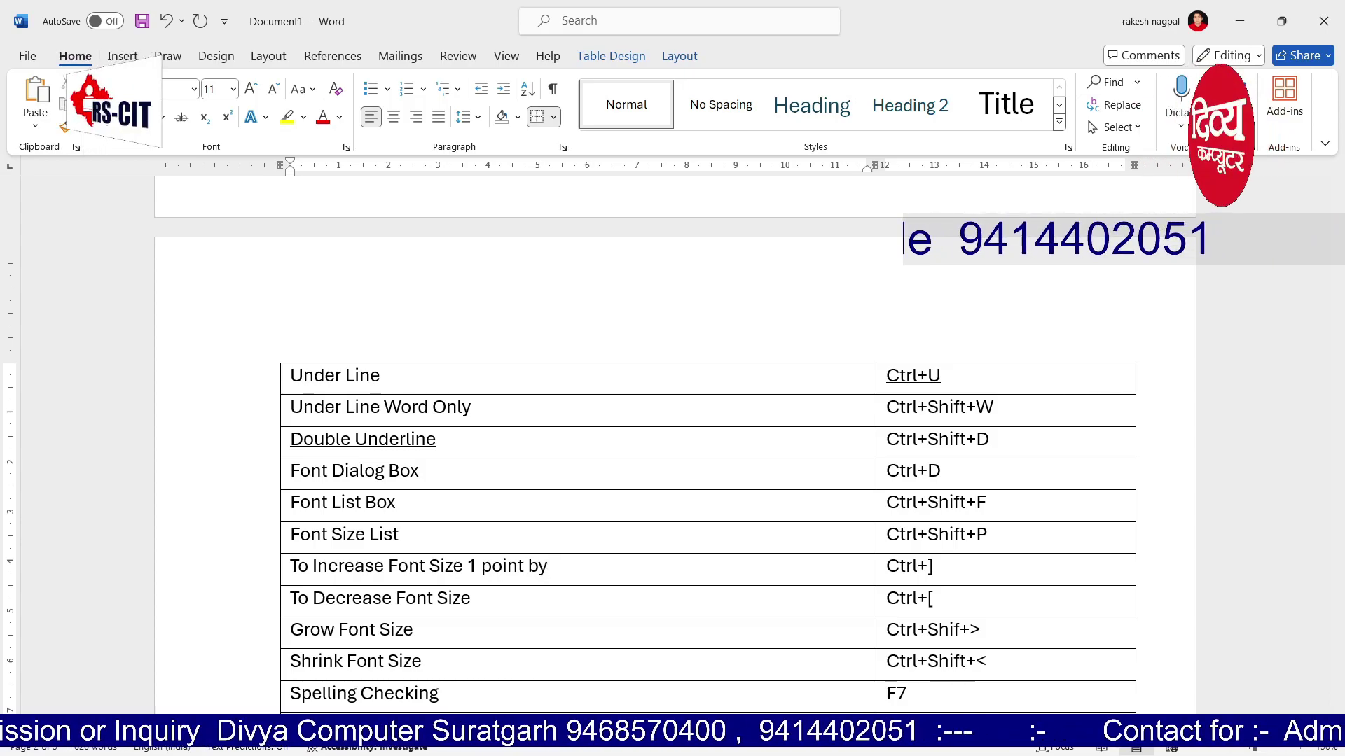
{"action": "type", "text": "1 point size"}
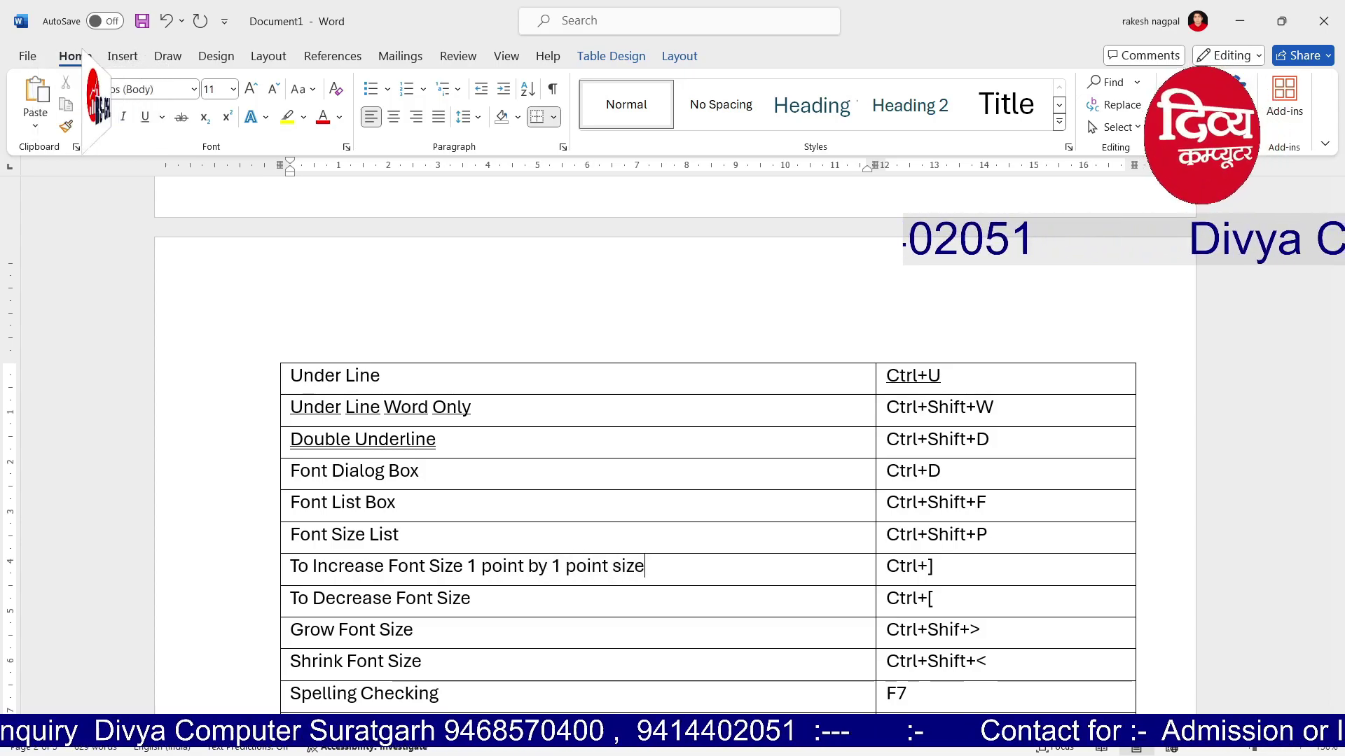
Copy the phrase "1 point by 1 point size" to the end of the To Decrease Font Size description
{"action": "key", "text": "shift+Left"}
{"action": "key", "text": "shift+Left"}
{"action": "key", "text": "shift+Left"}
{"action": "key", "text": "shift+Left"}
{"action": "key", "text": "shift+Left"}
{"action": "key", "text": "shift+Left"}
{"action": "key", "text": "shift+Left"}
{"action": "key", "text": "shift+Left"}
{"action": "key", "text": "shift+Left"}
{"action": "key", "text": "shift+Left"}
{"action": "key", "text": "shift+Left"}
{"action": "key", "text": "shift+Left"}
{"action": "key", "text": "shift+Left"}
{"action": "key", "text": "shift+Left"}
{"action": "key", "text": "shift+Left"}
{"action": "key", "text": "shift+Left"}
{"action": "key", "text": "shift+Left"}
{"action": "key", "text": "shift+Left"}
{"action": "key", "text": "shift+Left"}
{"action": "key", "text": "shift+Left"}
{"action": "key", "text": "shift+Right"}
{"action": "key", "text": "shift+Right"}
{"action": "key", "text": "shift+Right"}
{"action": "key", "text": "ctrl+c"}
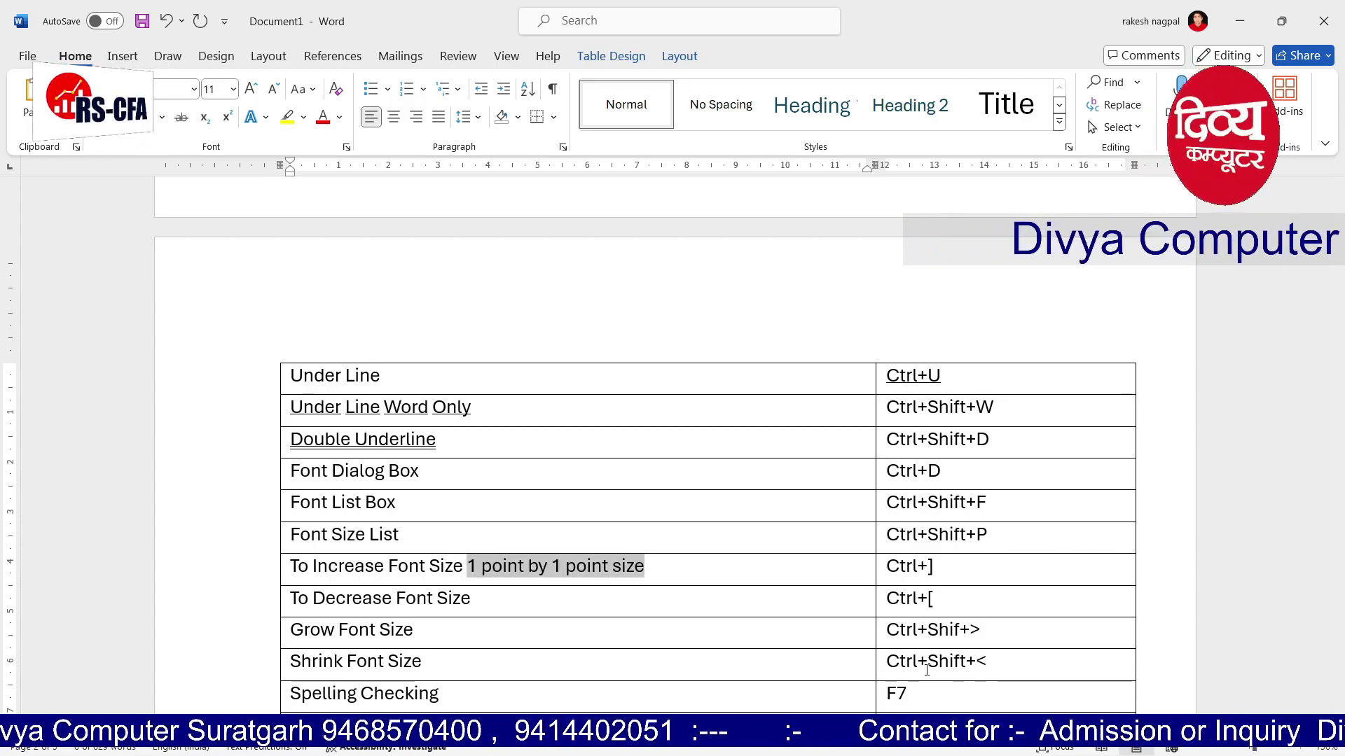
{"action": "key", "text": "Down"}
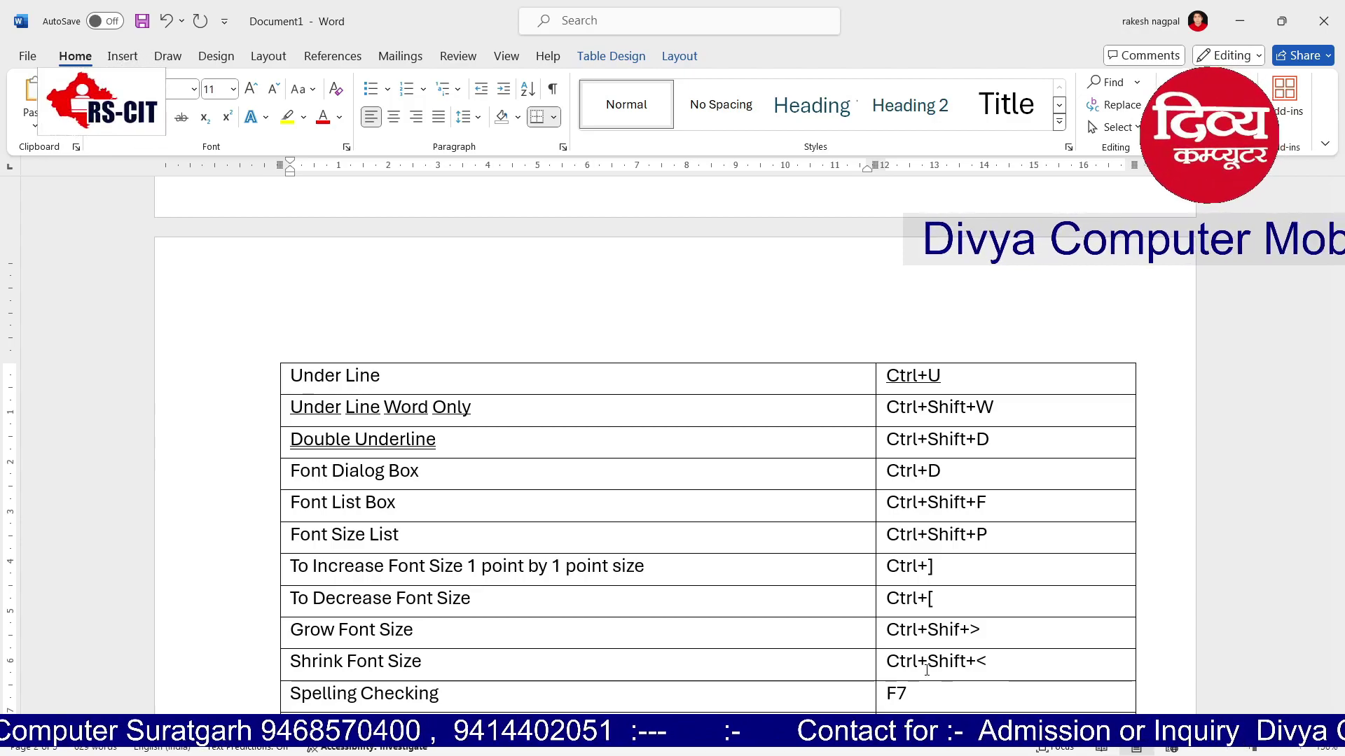
{"action": "key", "text": "ctrl+v"}
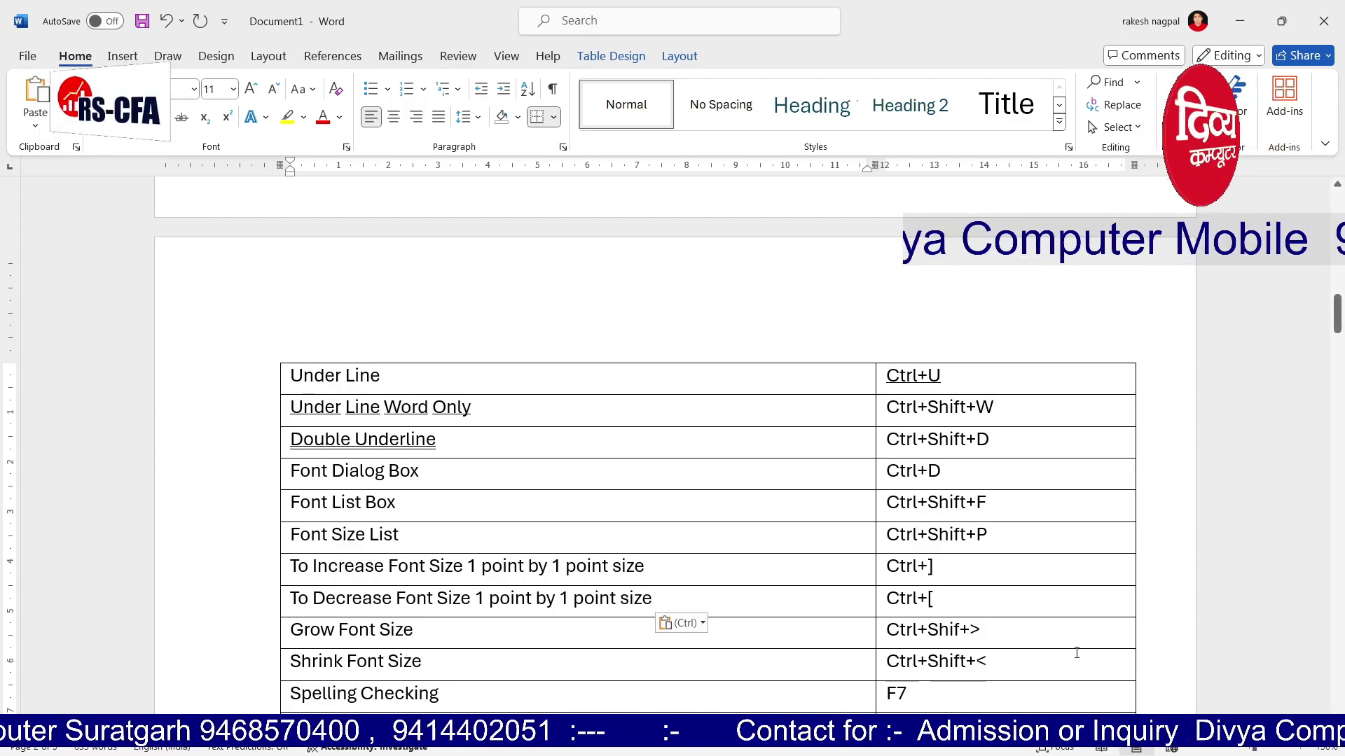
Enlarge the To Increase Font Size description one point at a time to size 15
{"action": "mouse_move", "coordinate": [666, 564]}
{"action": "left_mouse_down"}
{"action": "mouse_move", "coordinate": [666, 534]}
{"action": "mouse_move", "coordinate": [658, 566]}
{"action": "left_mouse_up"}
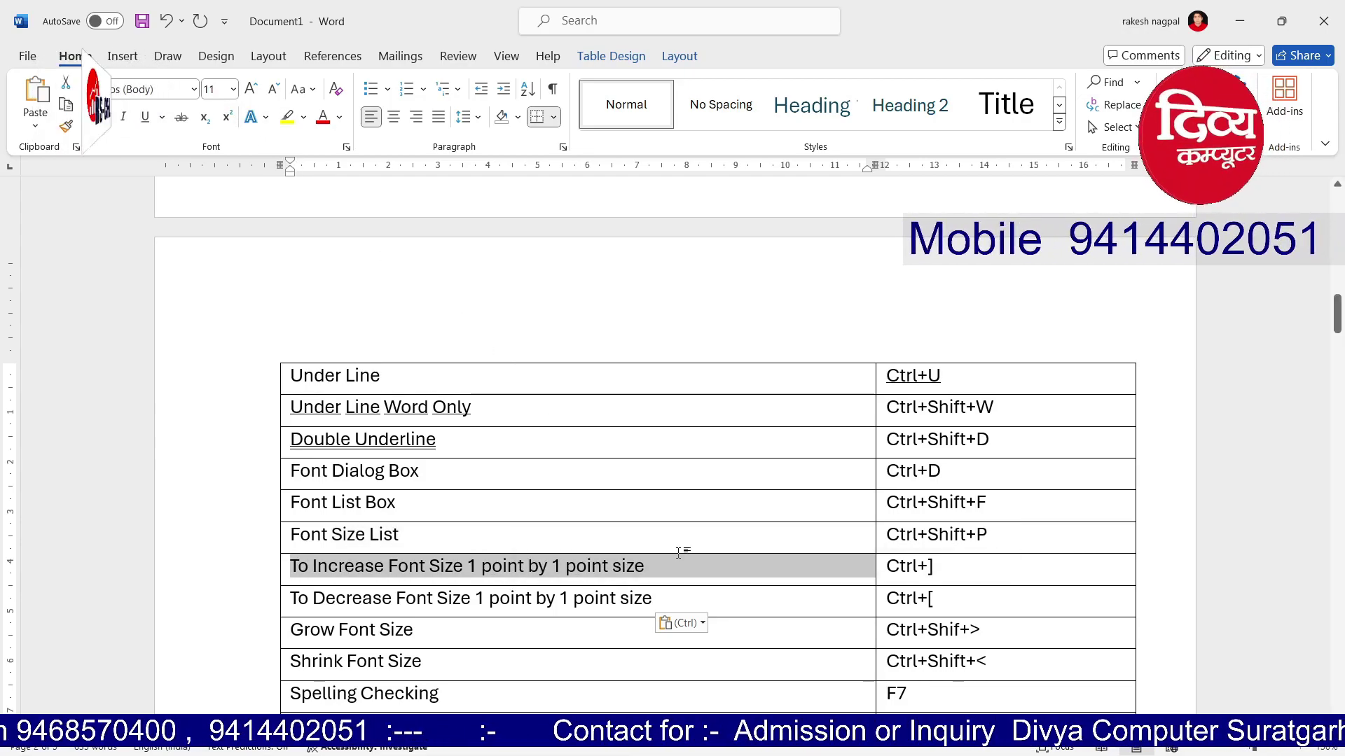
{"action": "key", "text": "ctrl+bracketright"}
{"action": "key", "text": "ctrl+bracketright"}
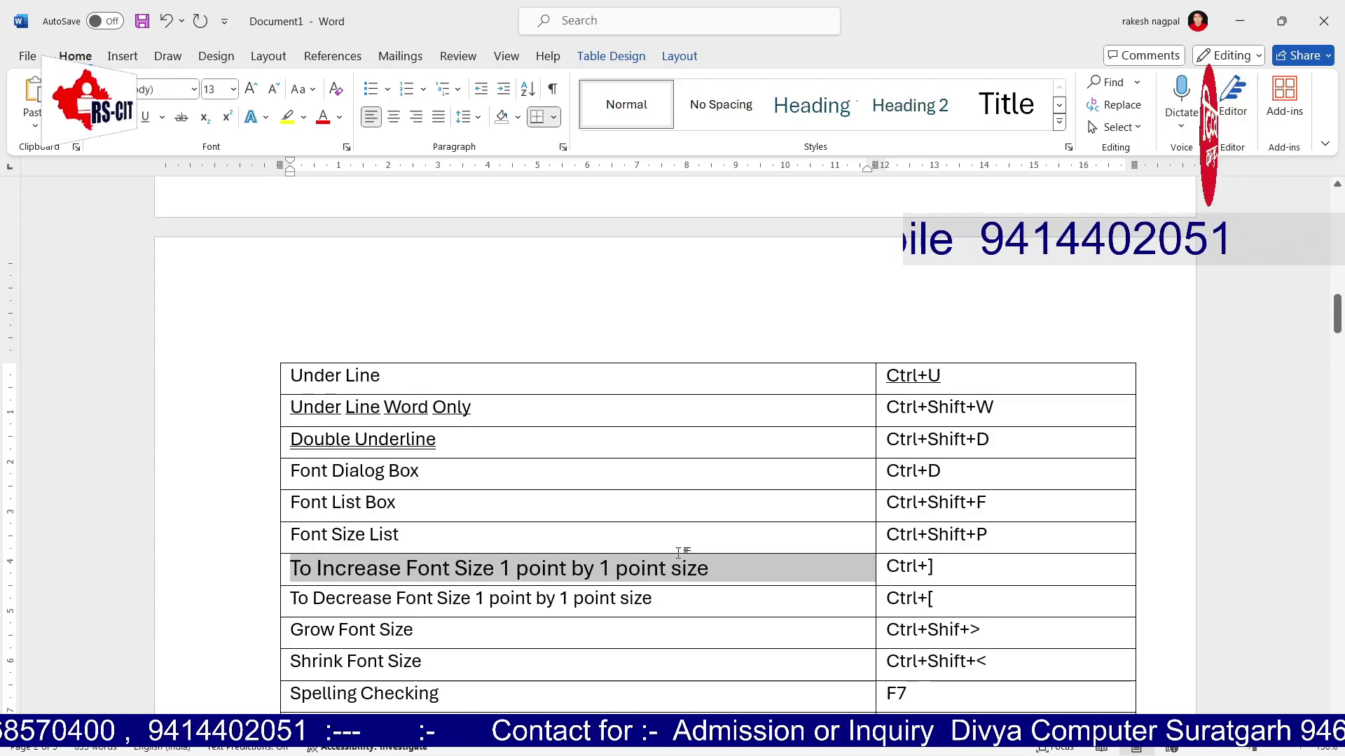
{"action": "key", "text": "ctrl+bracketright"}
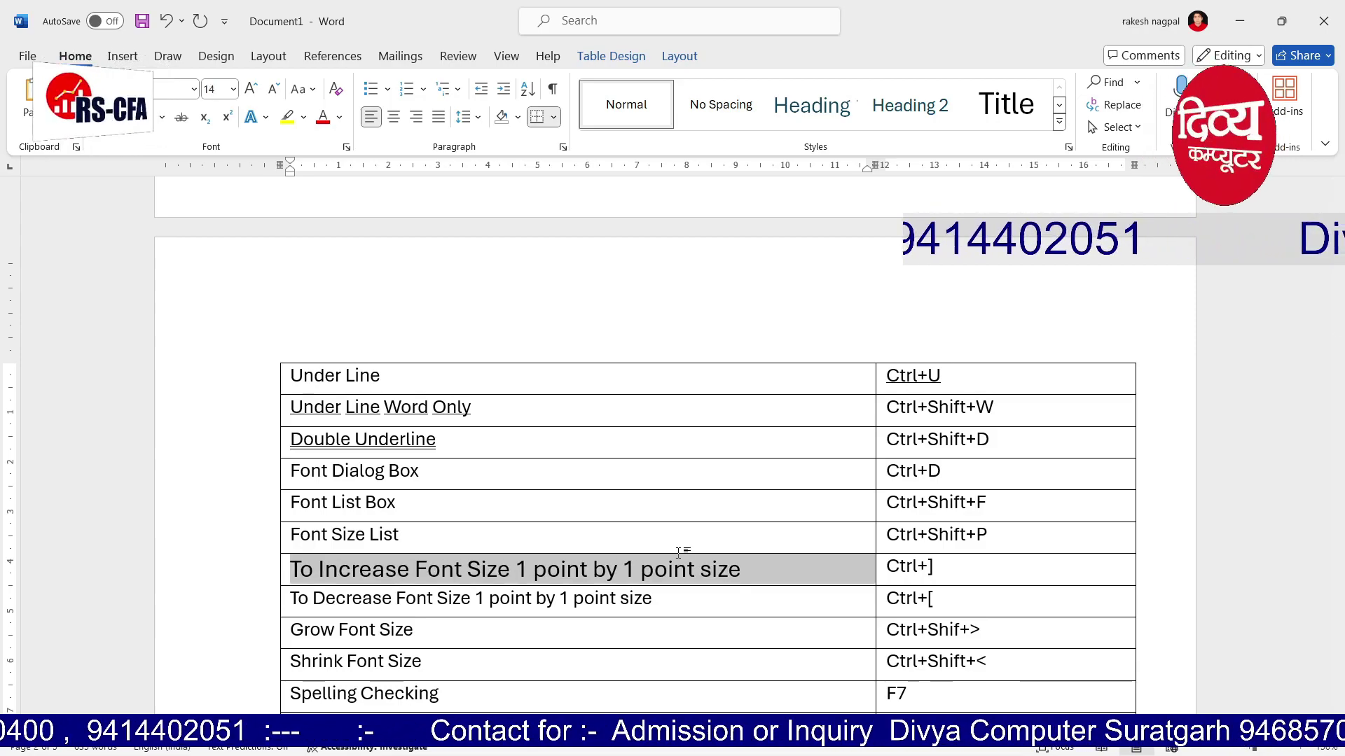
{"action": "key", "text": "ctrl+bracketright"}
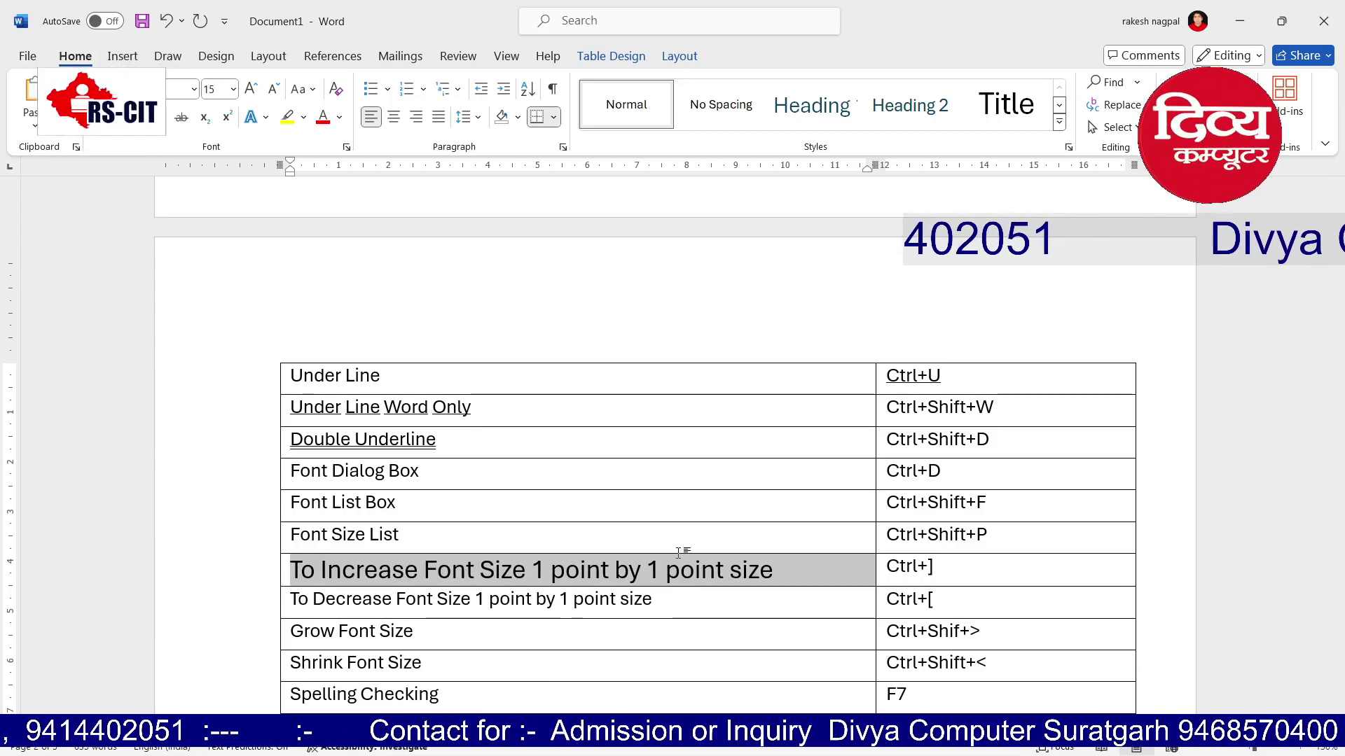
Reduce the To Increase Font Size description one point at a time to size 11 and check the font size list
{"action": "key", "text": "ctrl+bracketleft"}
{"action": "key", "text": "ctrl+bracketleft"}
{"action": "key", "text": "ctrl+bracketleft"}
{"action": "key", "text": "ctrl+bracketleft"}
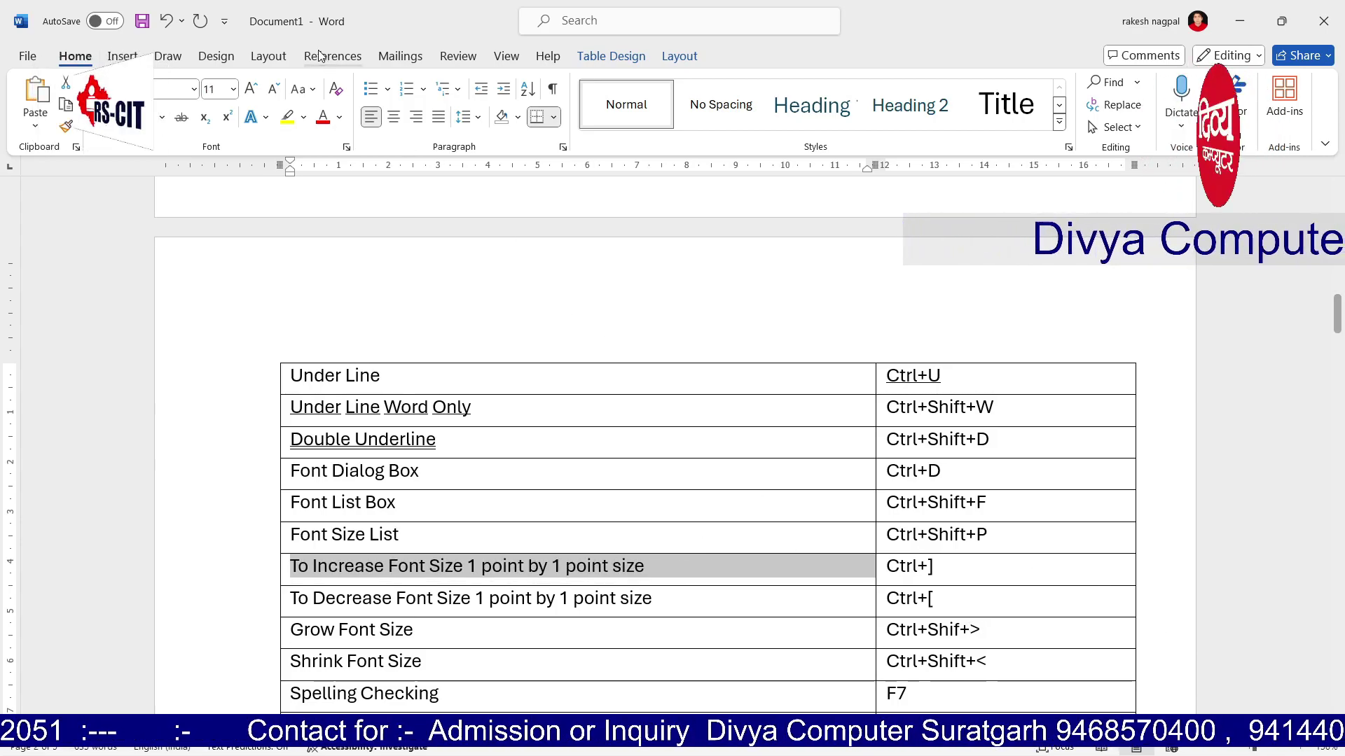
{"action": "left_click", "coordinate": [235, 90]}
{"action": "left_click", "coordinate": [235, 90]}
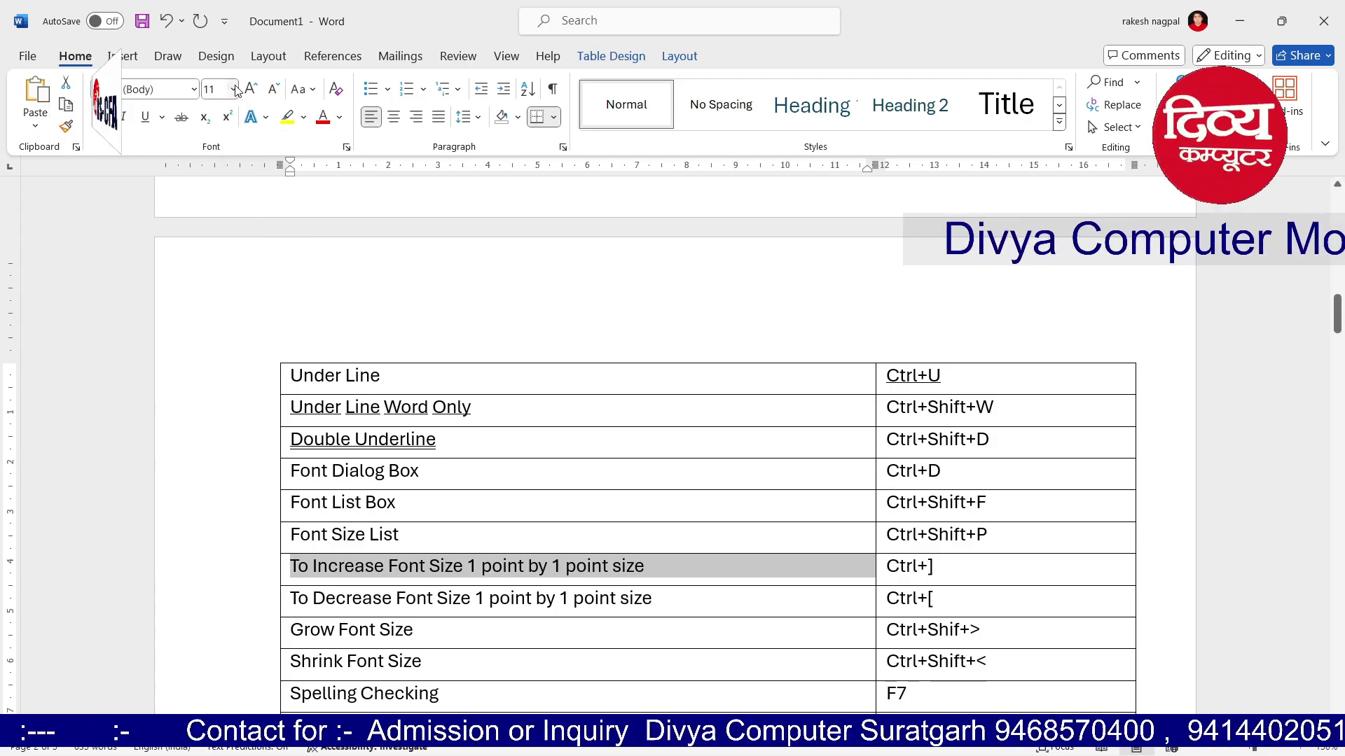
Select the first-column cells from Selection text to Sentence Selection, extending the selection to the shortcut column and back
{"action": "left_click", "coordinate": [457, 694]}
{"action": "scroll", "coordinate": [457, 694], "scroll_direction": "down", "scroll_amount": 1}
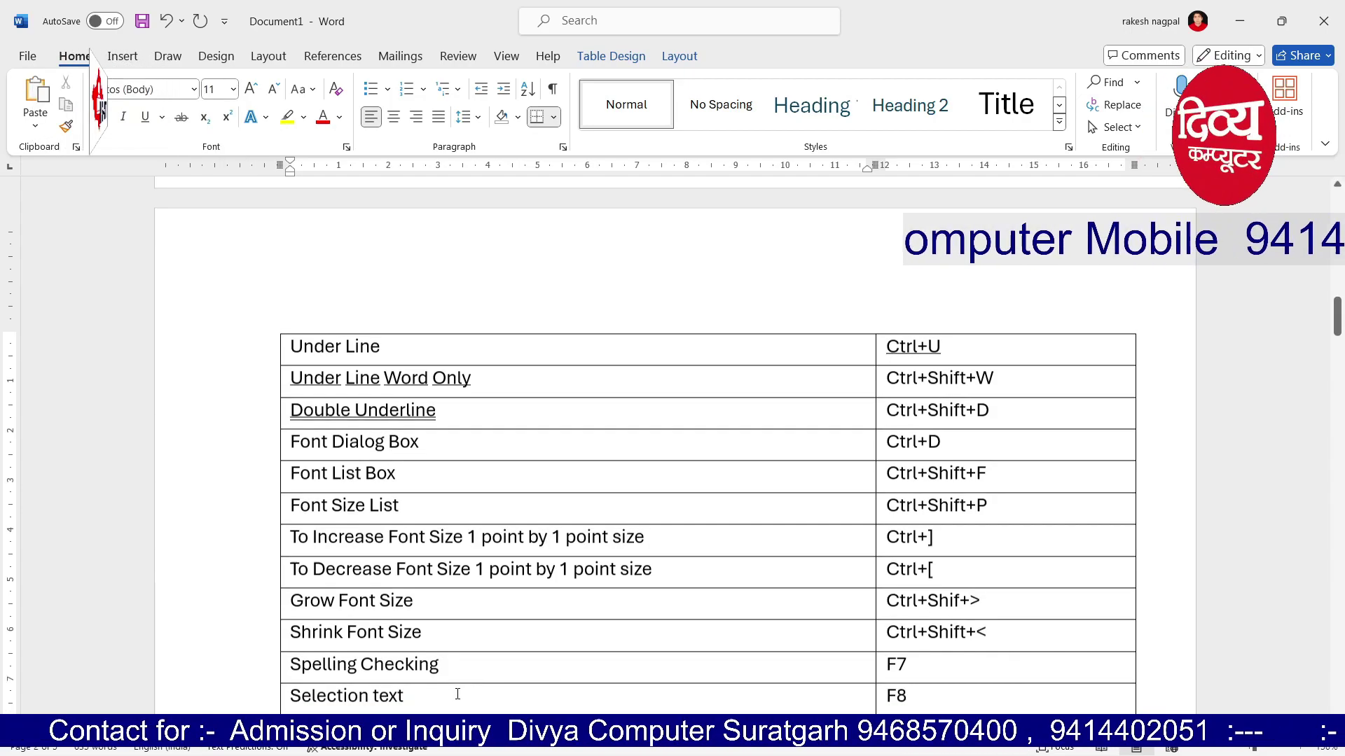
{"action": "left_click_drag", "start_coordinate": [458, 693], "coordinate": [607, 694]}
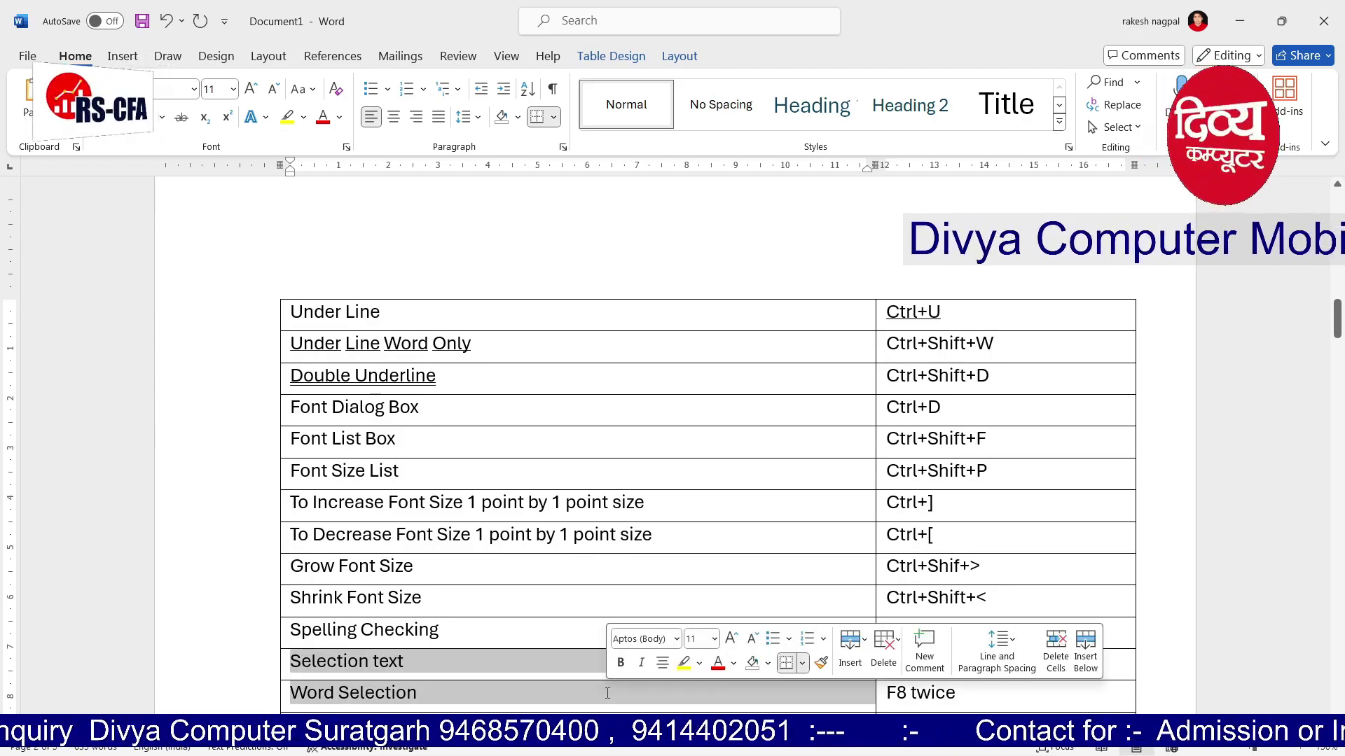
{"action": "key", "text": "shift+Right"}
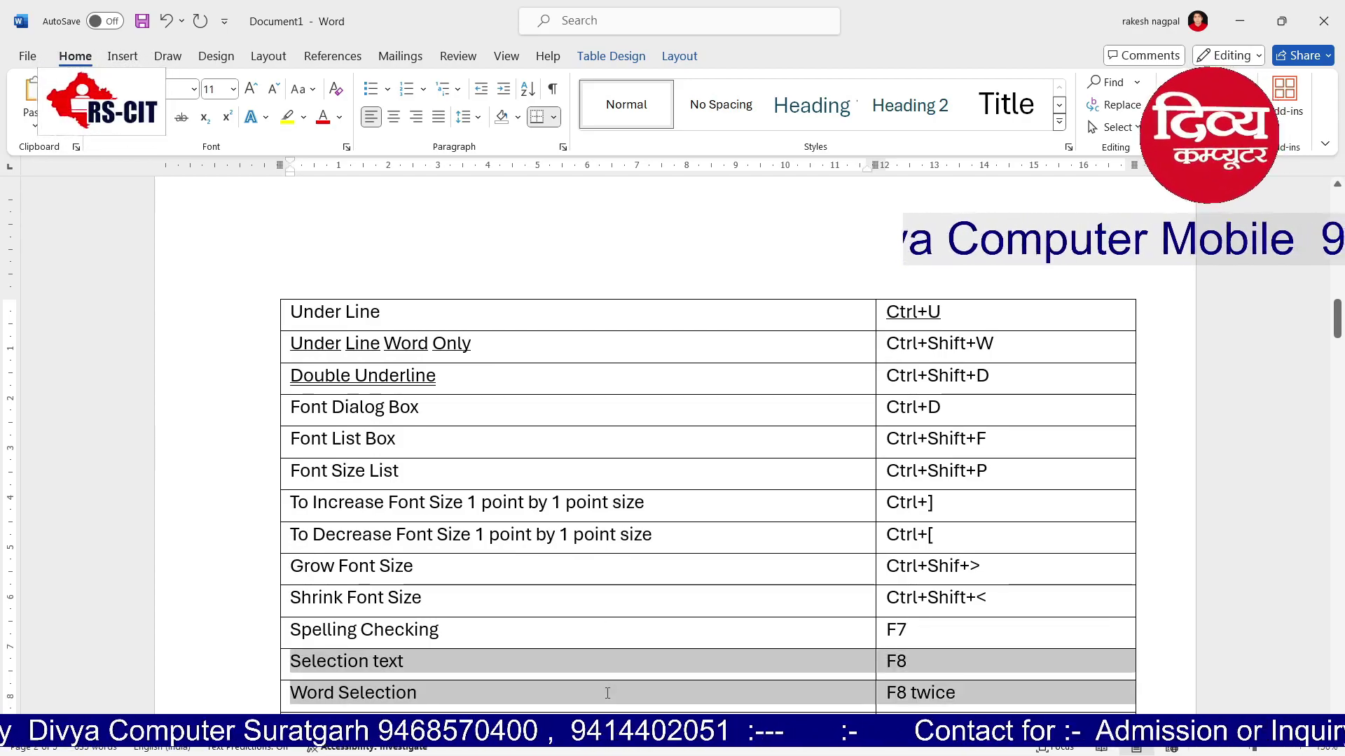
{"action": "key", "text": "shift+Left"}
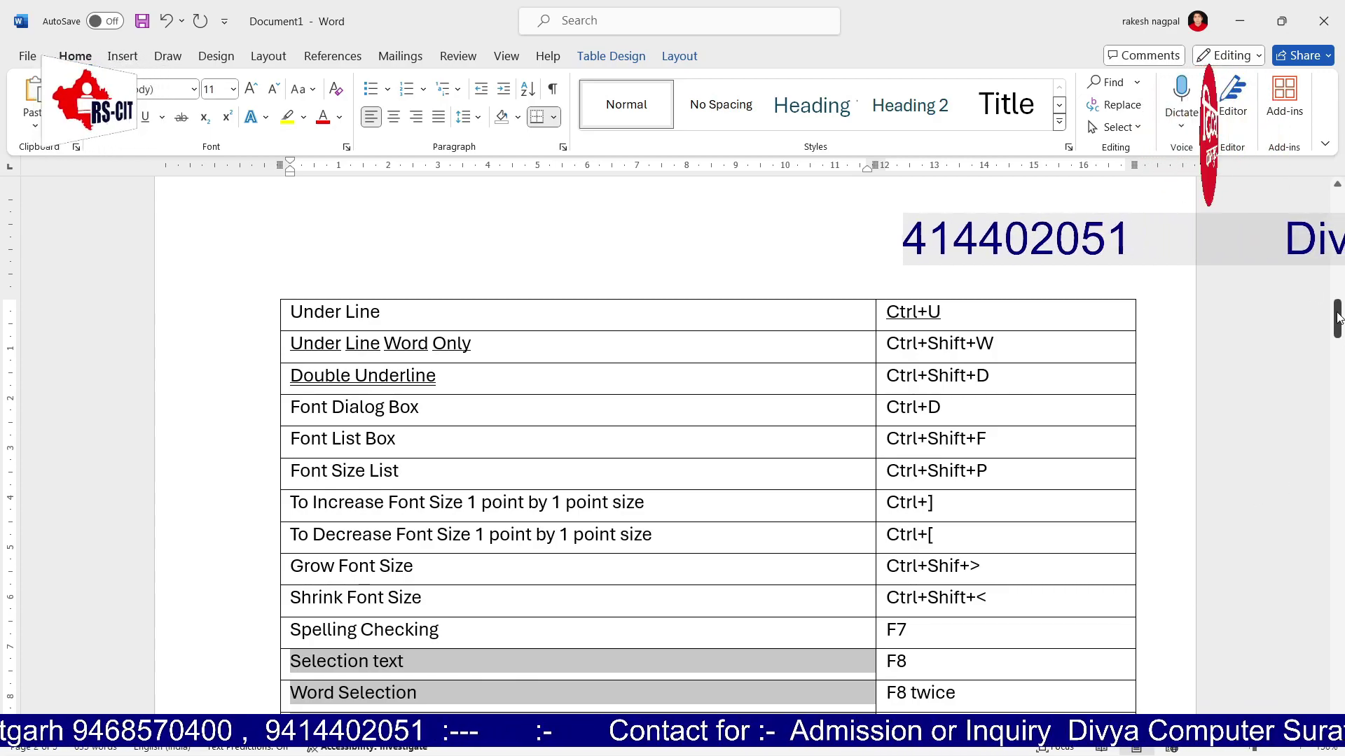
Examine the table's lower rows, going through the ribbon display and text deletion shortcuts
{"action": "left_click_drag", "start_coordinate": [1339, 319], "coordinate": [1339, 343]}
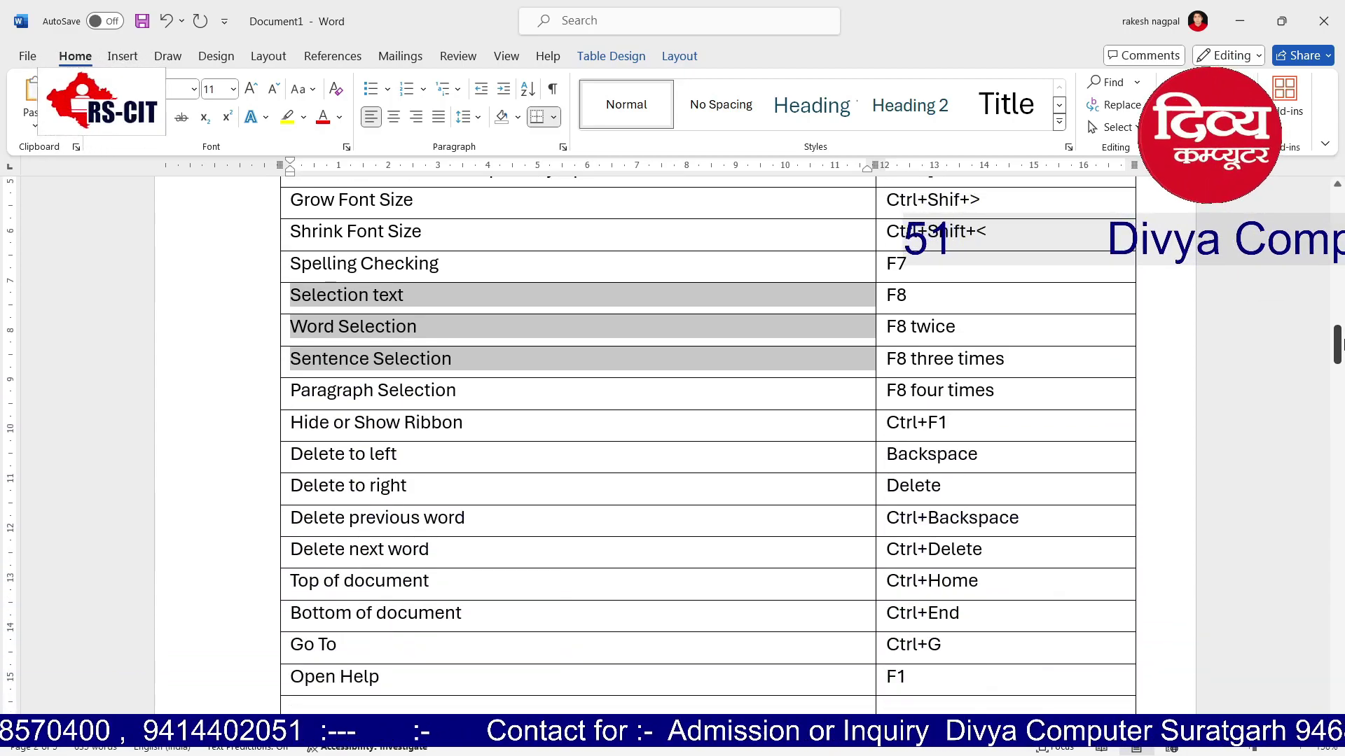
{"action": "left_click", "coordinate": [560, 435]}
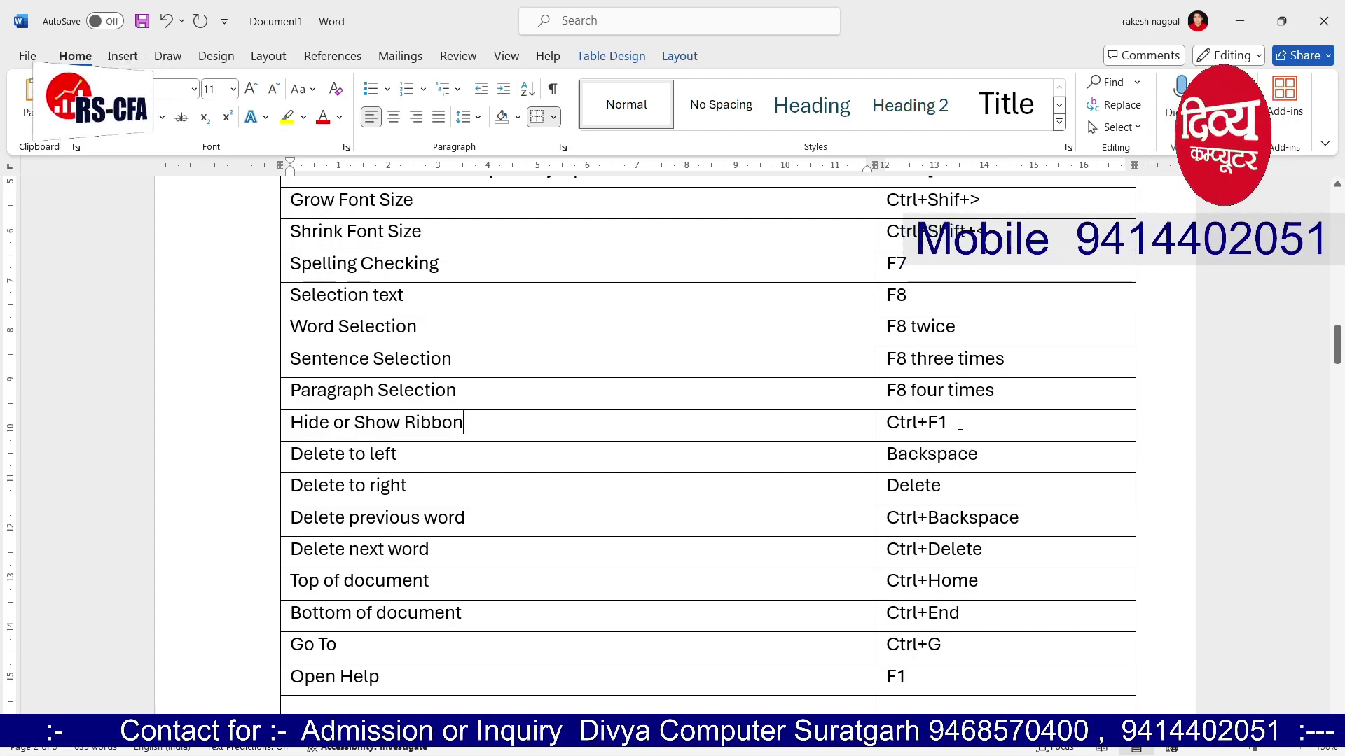
{"action": "left_click", "coordinate": [545, 453]}
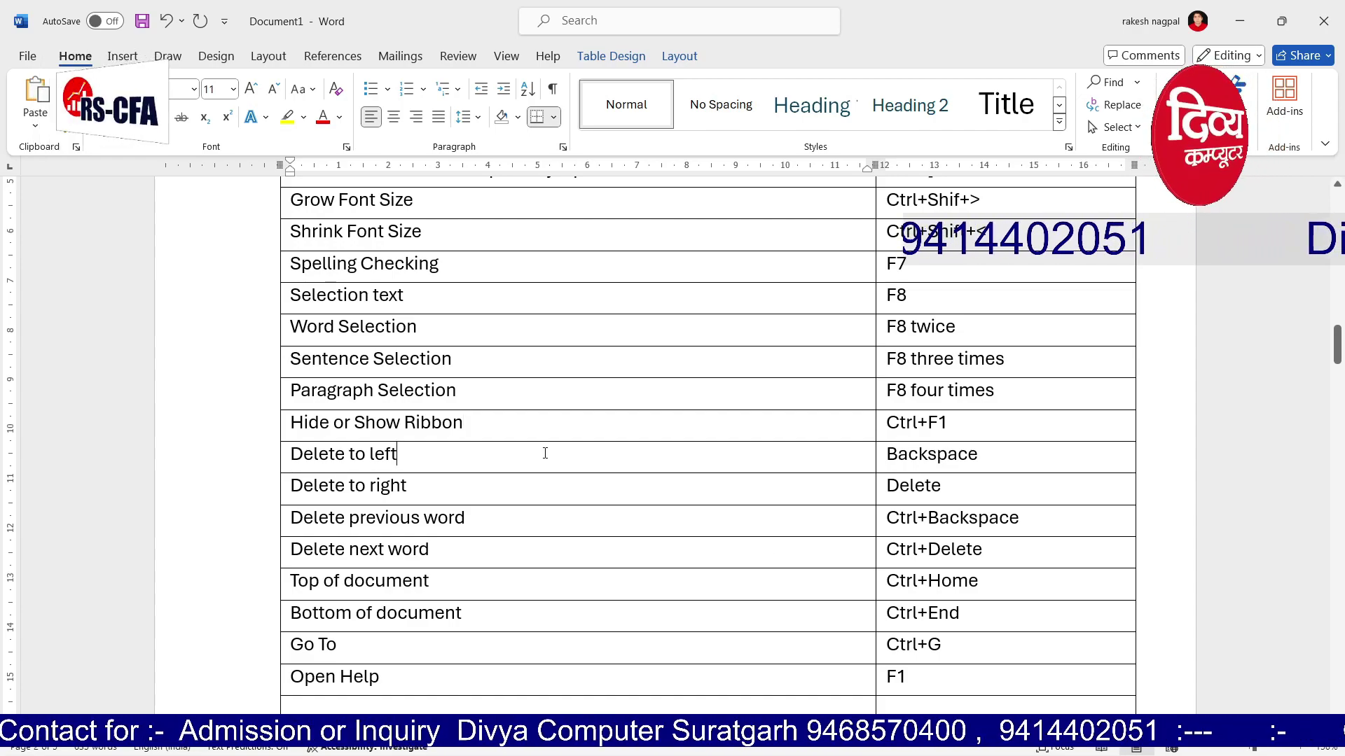
{"action": "left_click", "coordinate": [494, 485]}
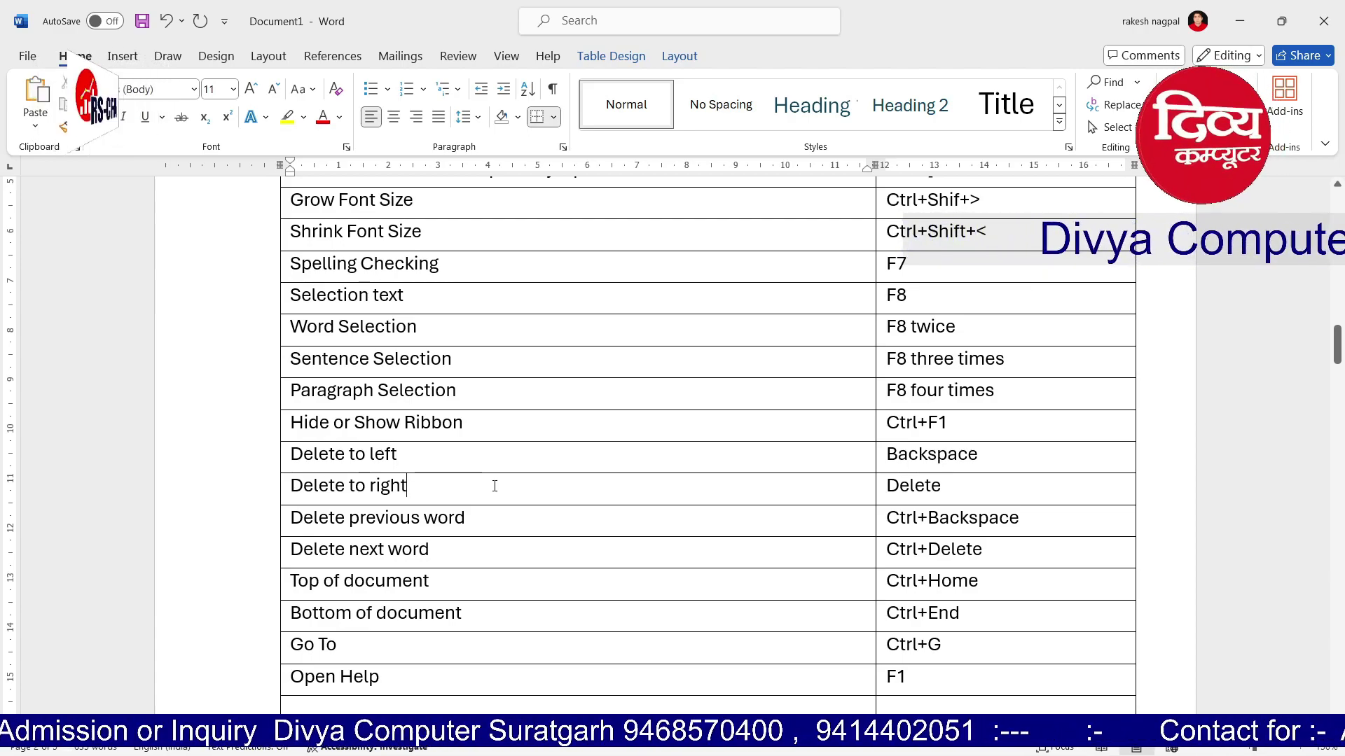
{"action": "left_click", "coordinate": [486, 525]}
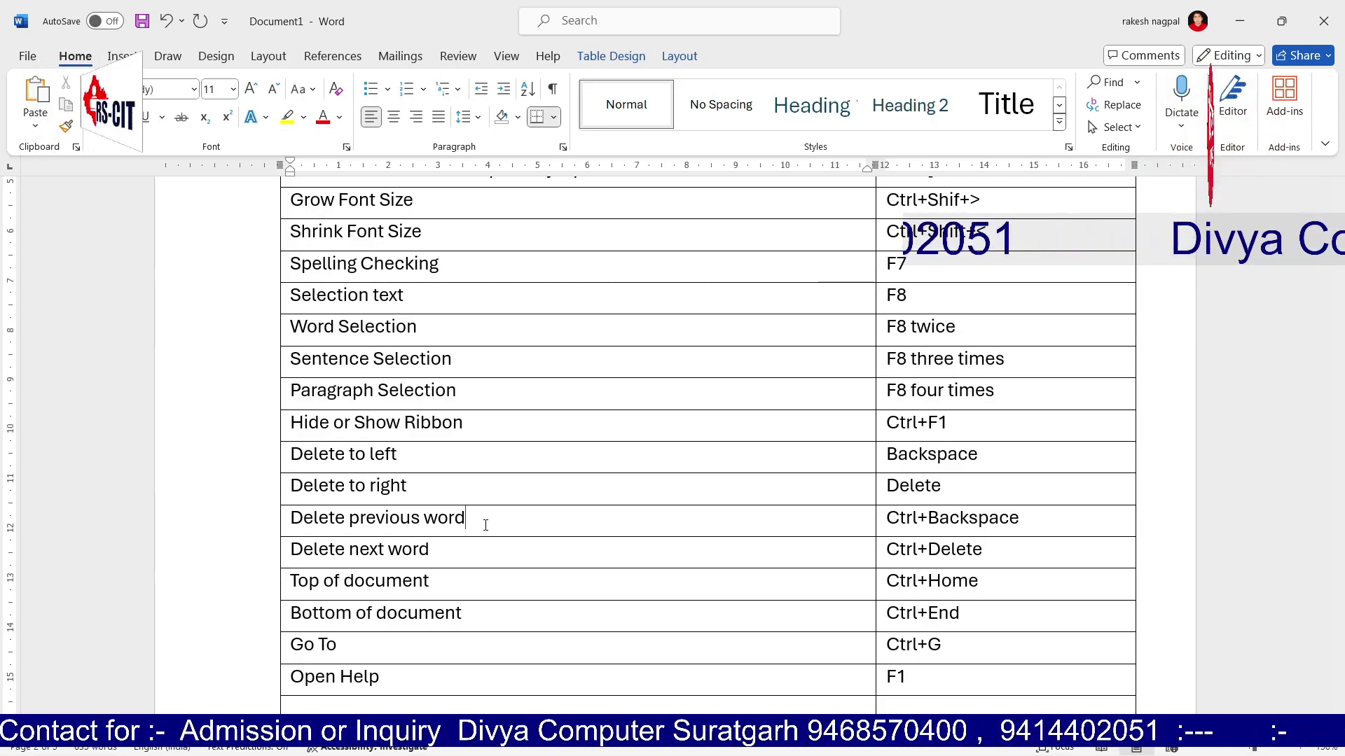
Open the Go To page dialog and close it, placing the cursor in the Open Help shortcut cell
{"action": "key", "text": "ctrl+g"}
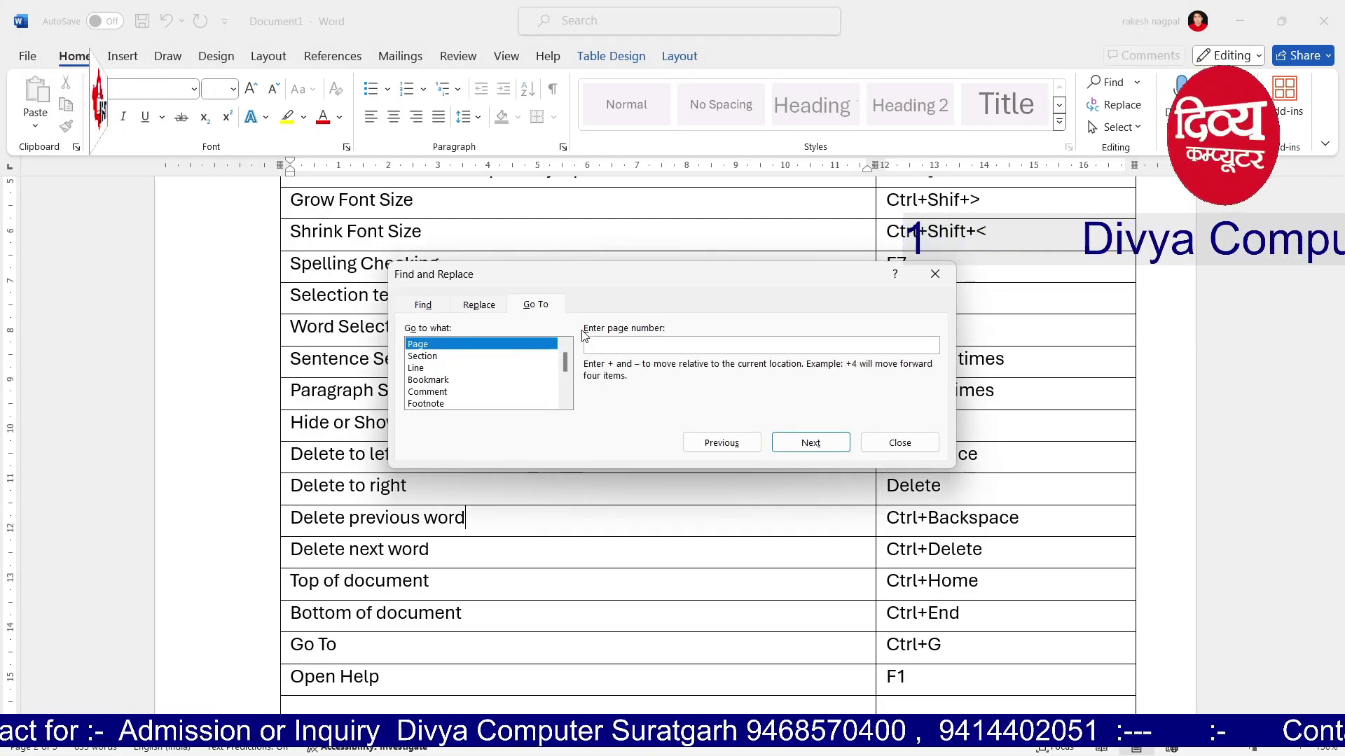
{"action": "left_click", "coordinate": [899, 443]}
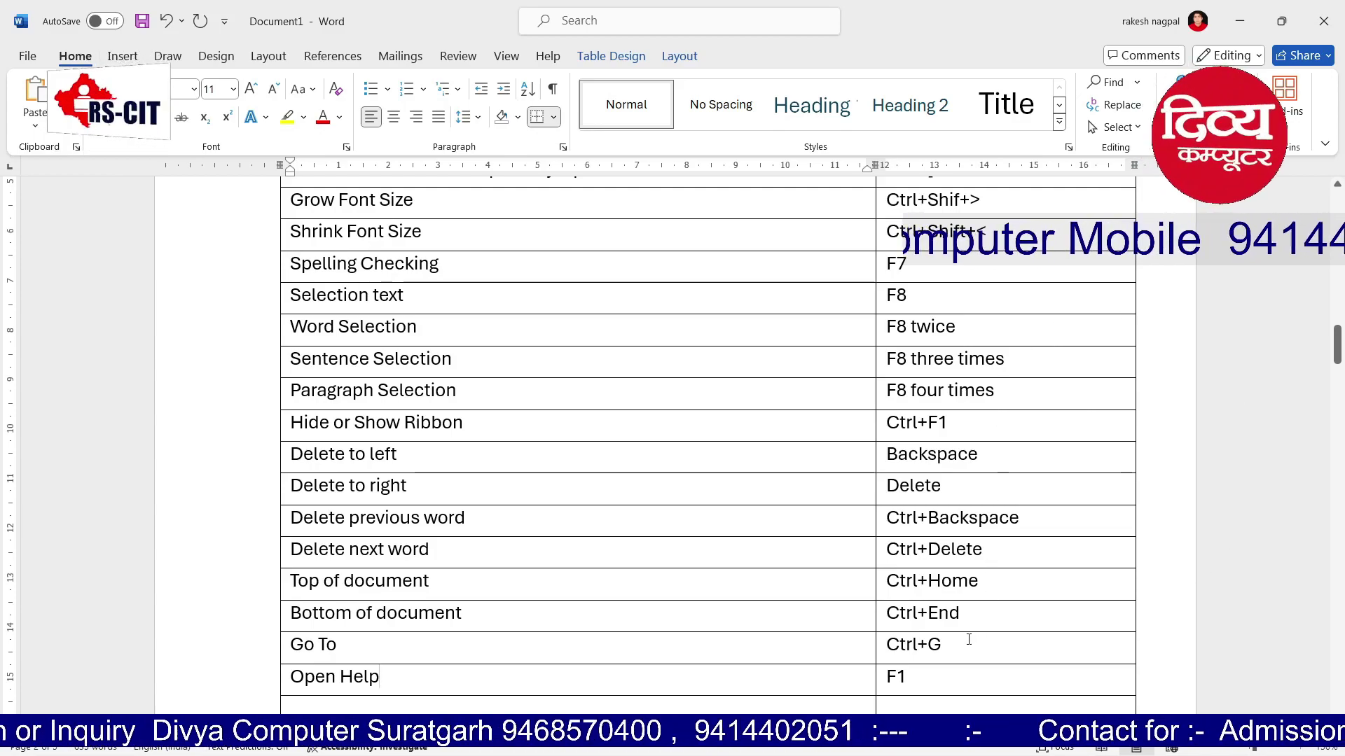
{"action": "left_click", "coordinate": [937, 683]}
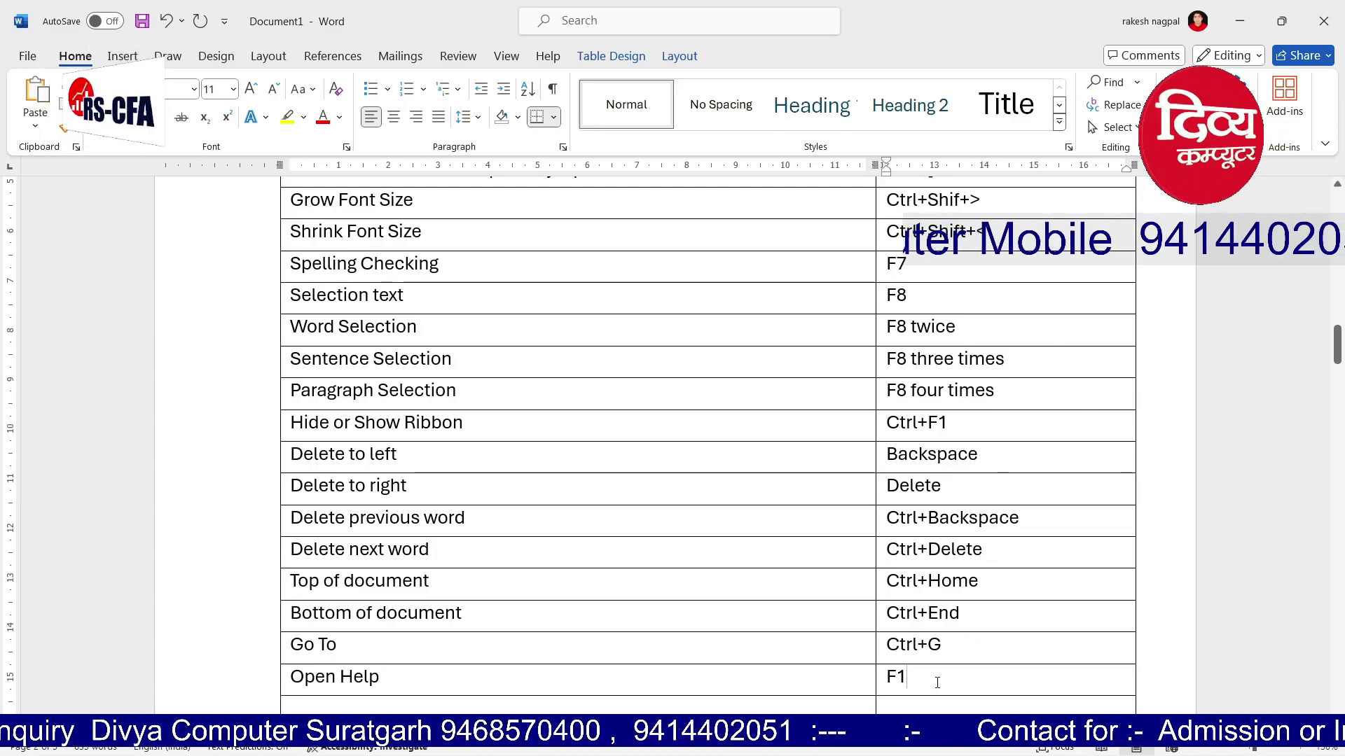